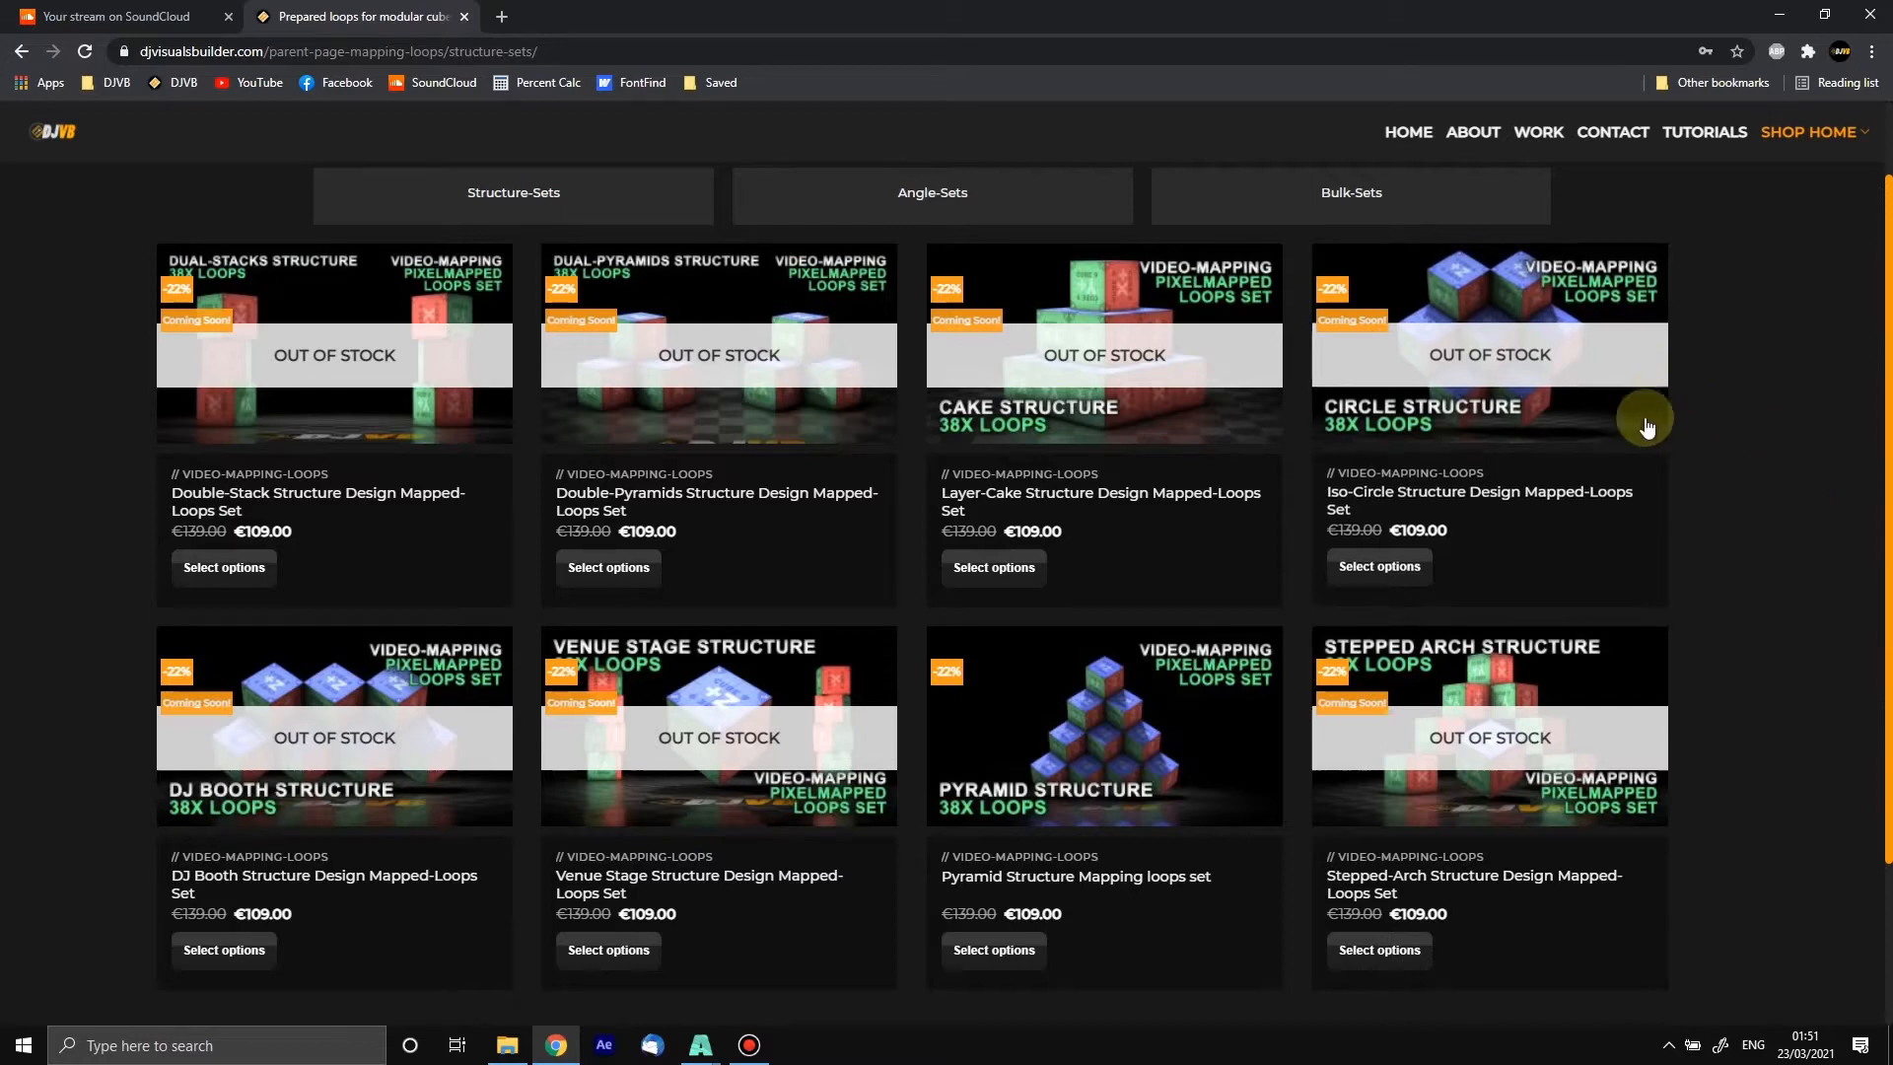
Step: Look over the structure-set mapping loop products offered on the shop's Structure-Sets page
{"action": "scroll", "coordinate": [1729, 471], "scroll_direction": "down", "scroll_amount": 1}
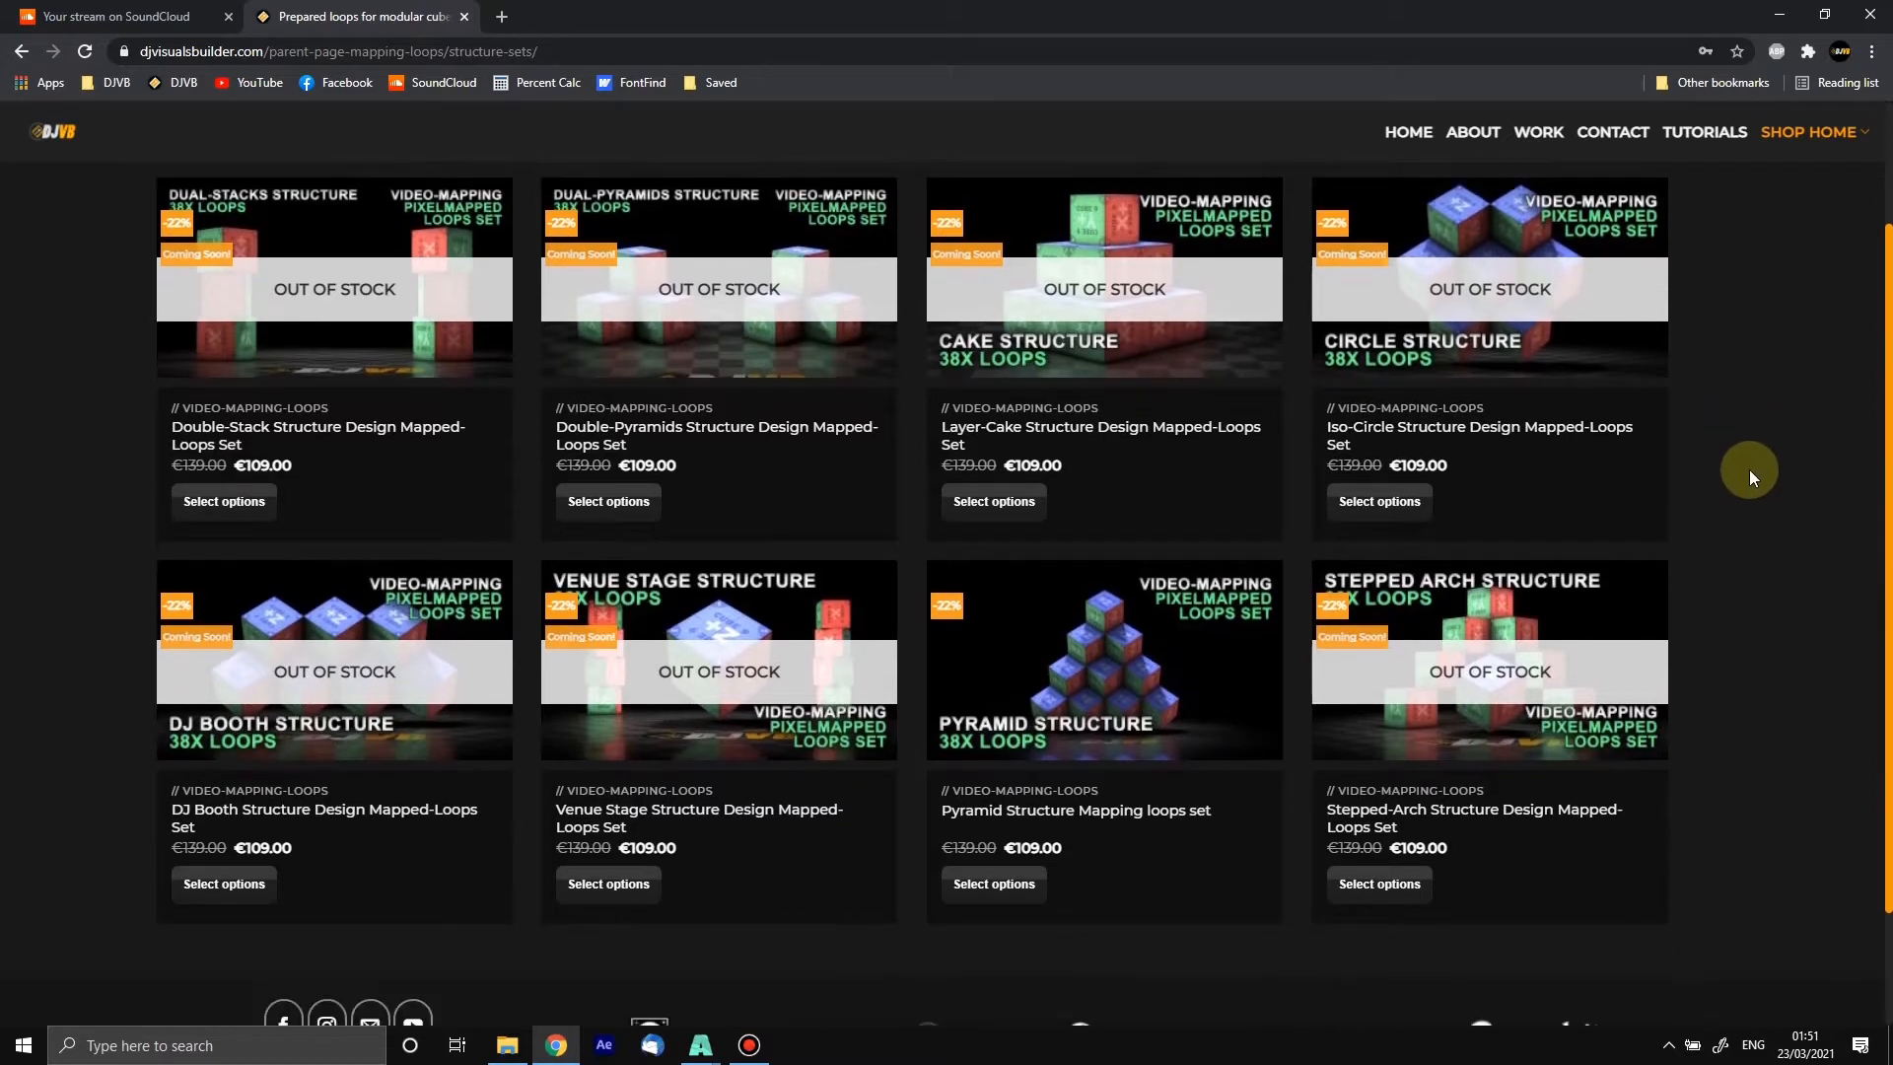
{"action": "scroll", "coordinate": [1742, 481], "scroll_direction": "up", "scroll_amount": 1}
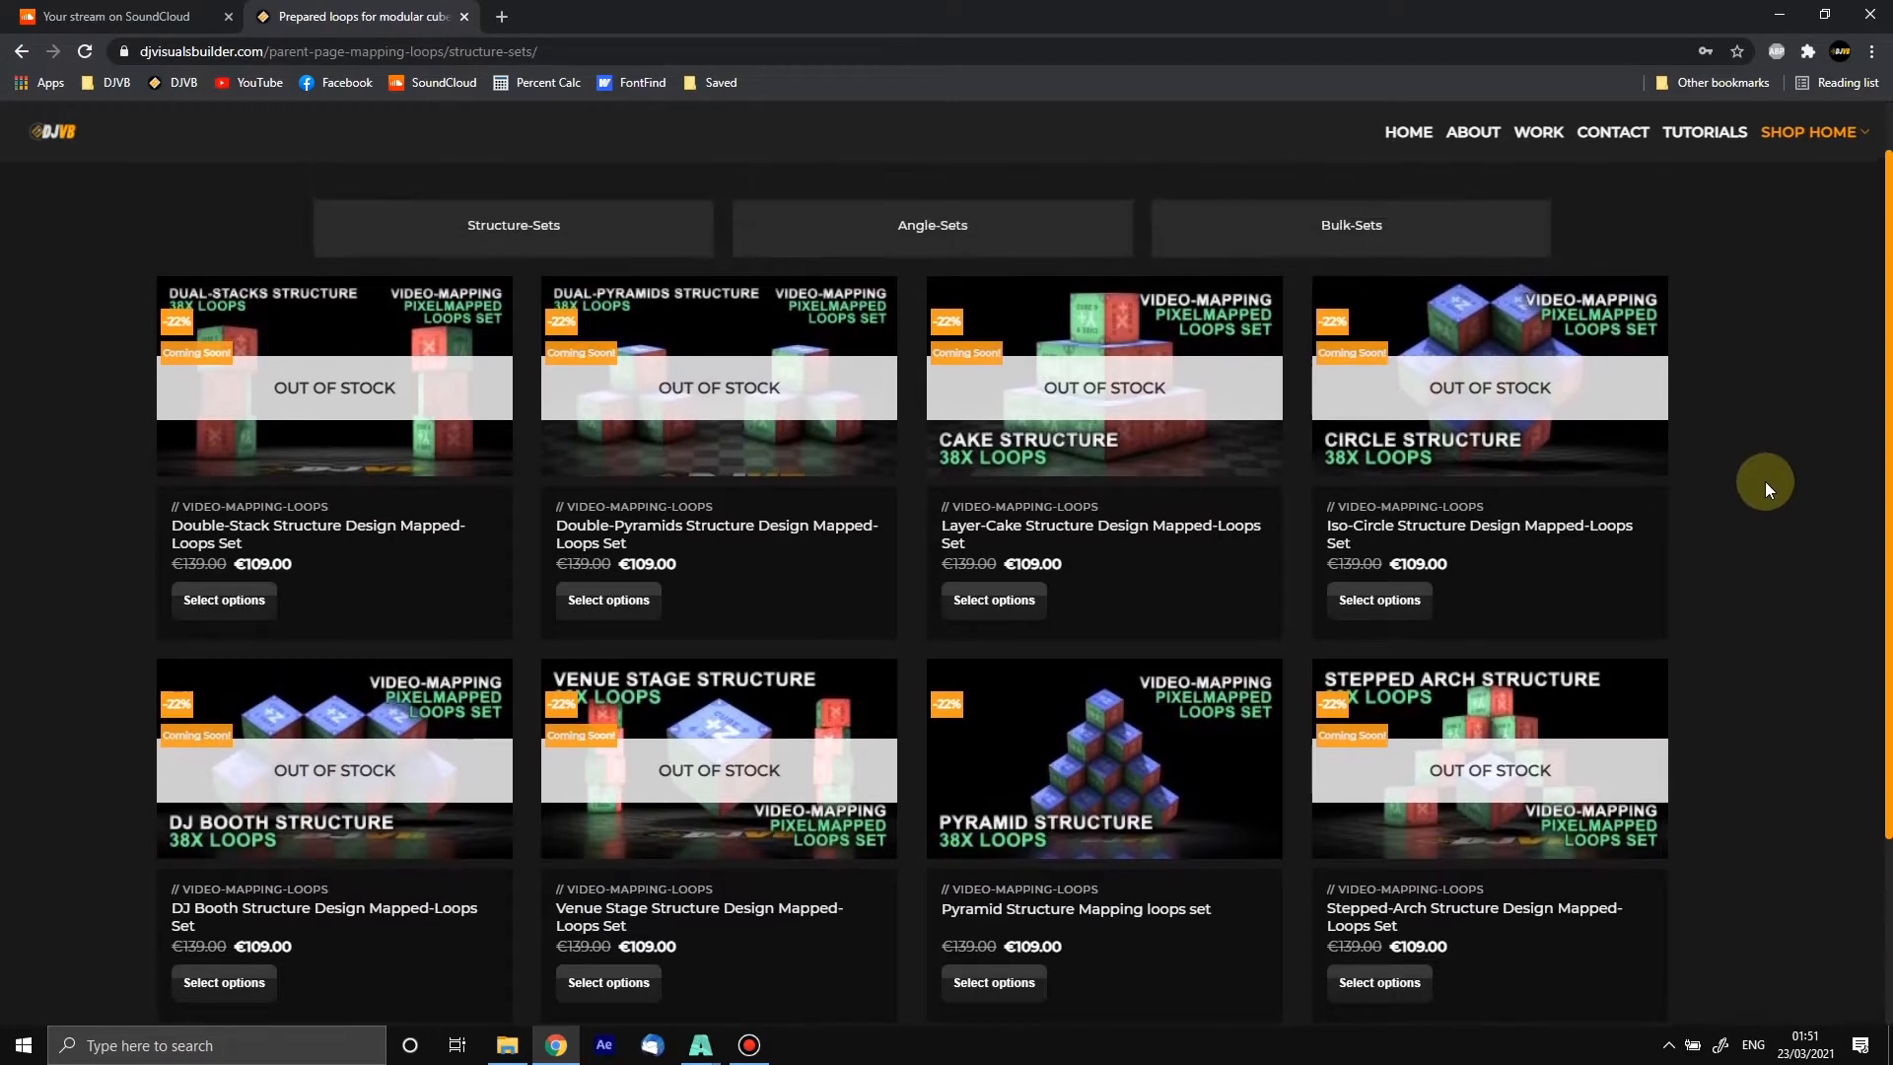
{"action": "scroll", "coordinate": [1770, 483], "scroll_direction": "down", "scroll_amount": 1}
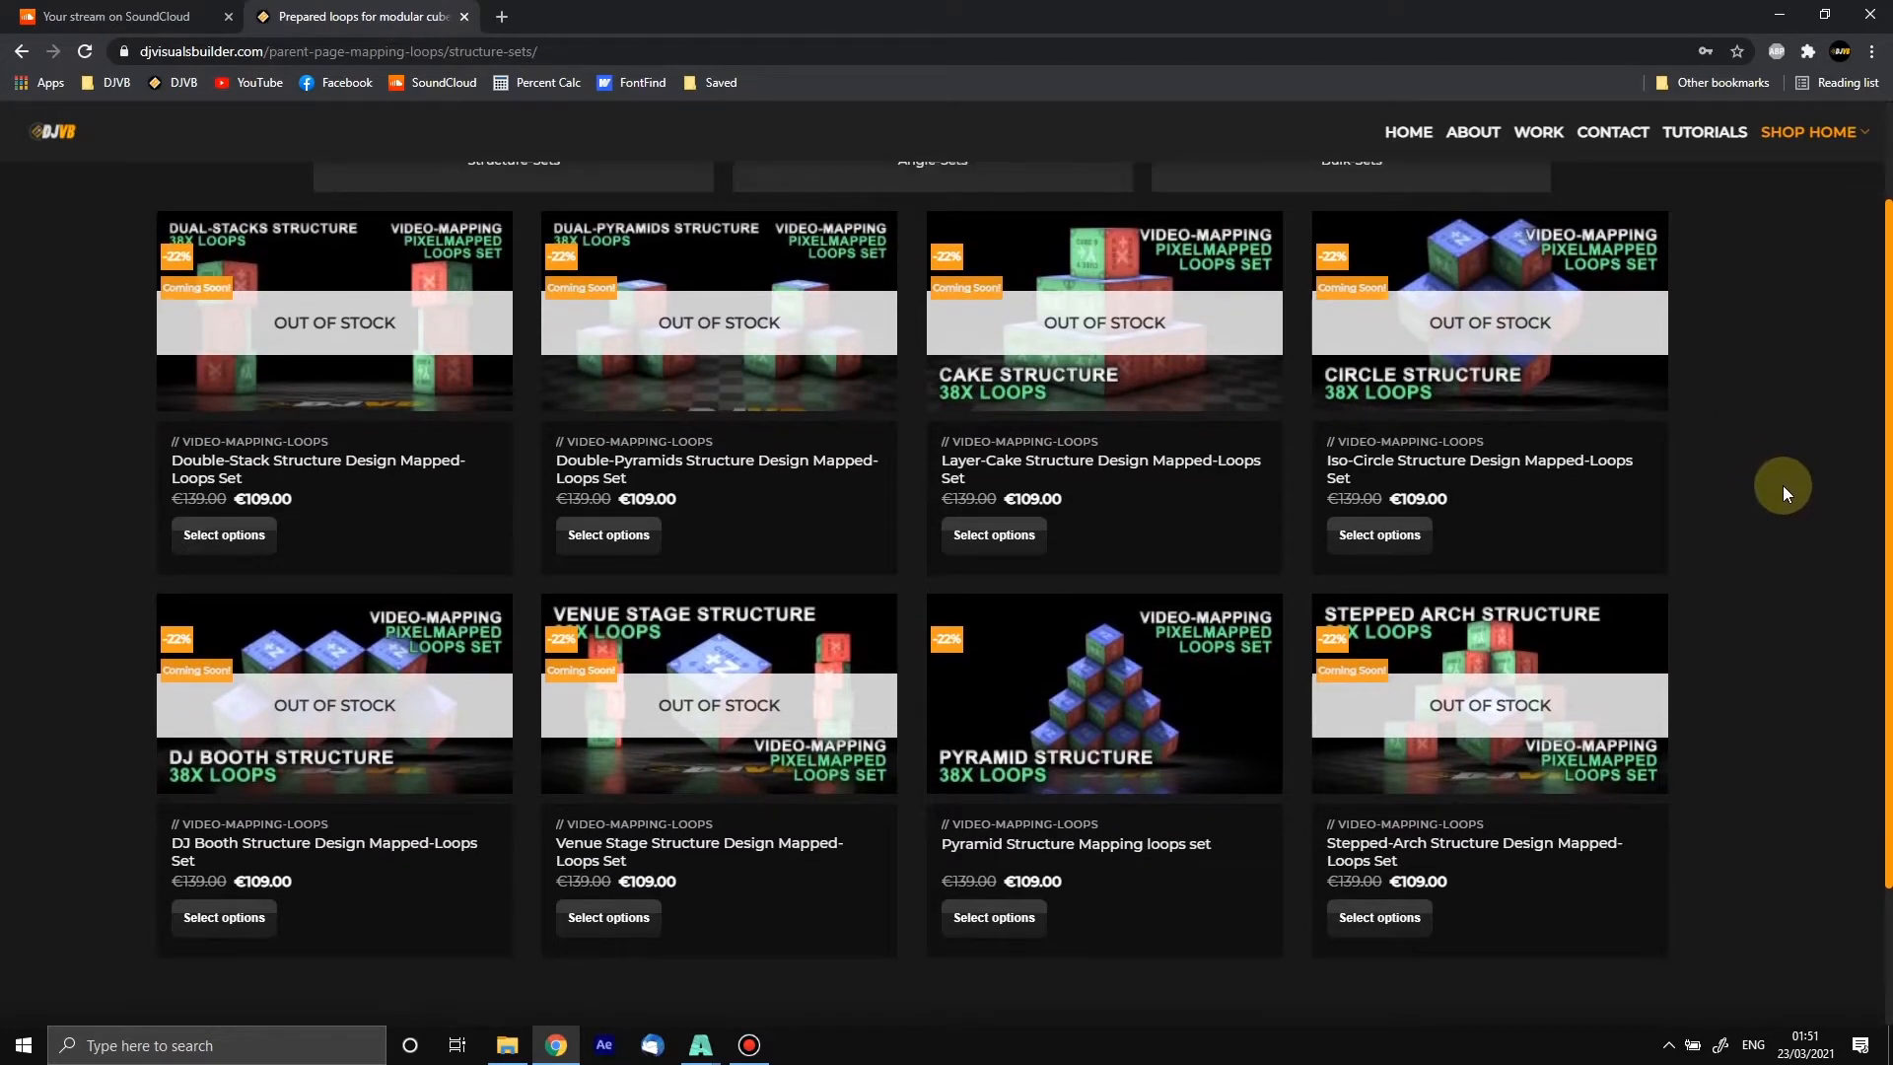
{"action": "scroll", "coordinate": [1782, 485], "scroll_direction": "down", "scroll_amount": 1}
{"action": "scroll", "coordinate": [1770, 495], "scroll_direction": "up", "scroll_amount": 2}
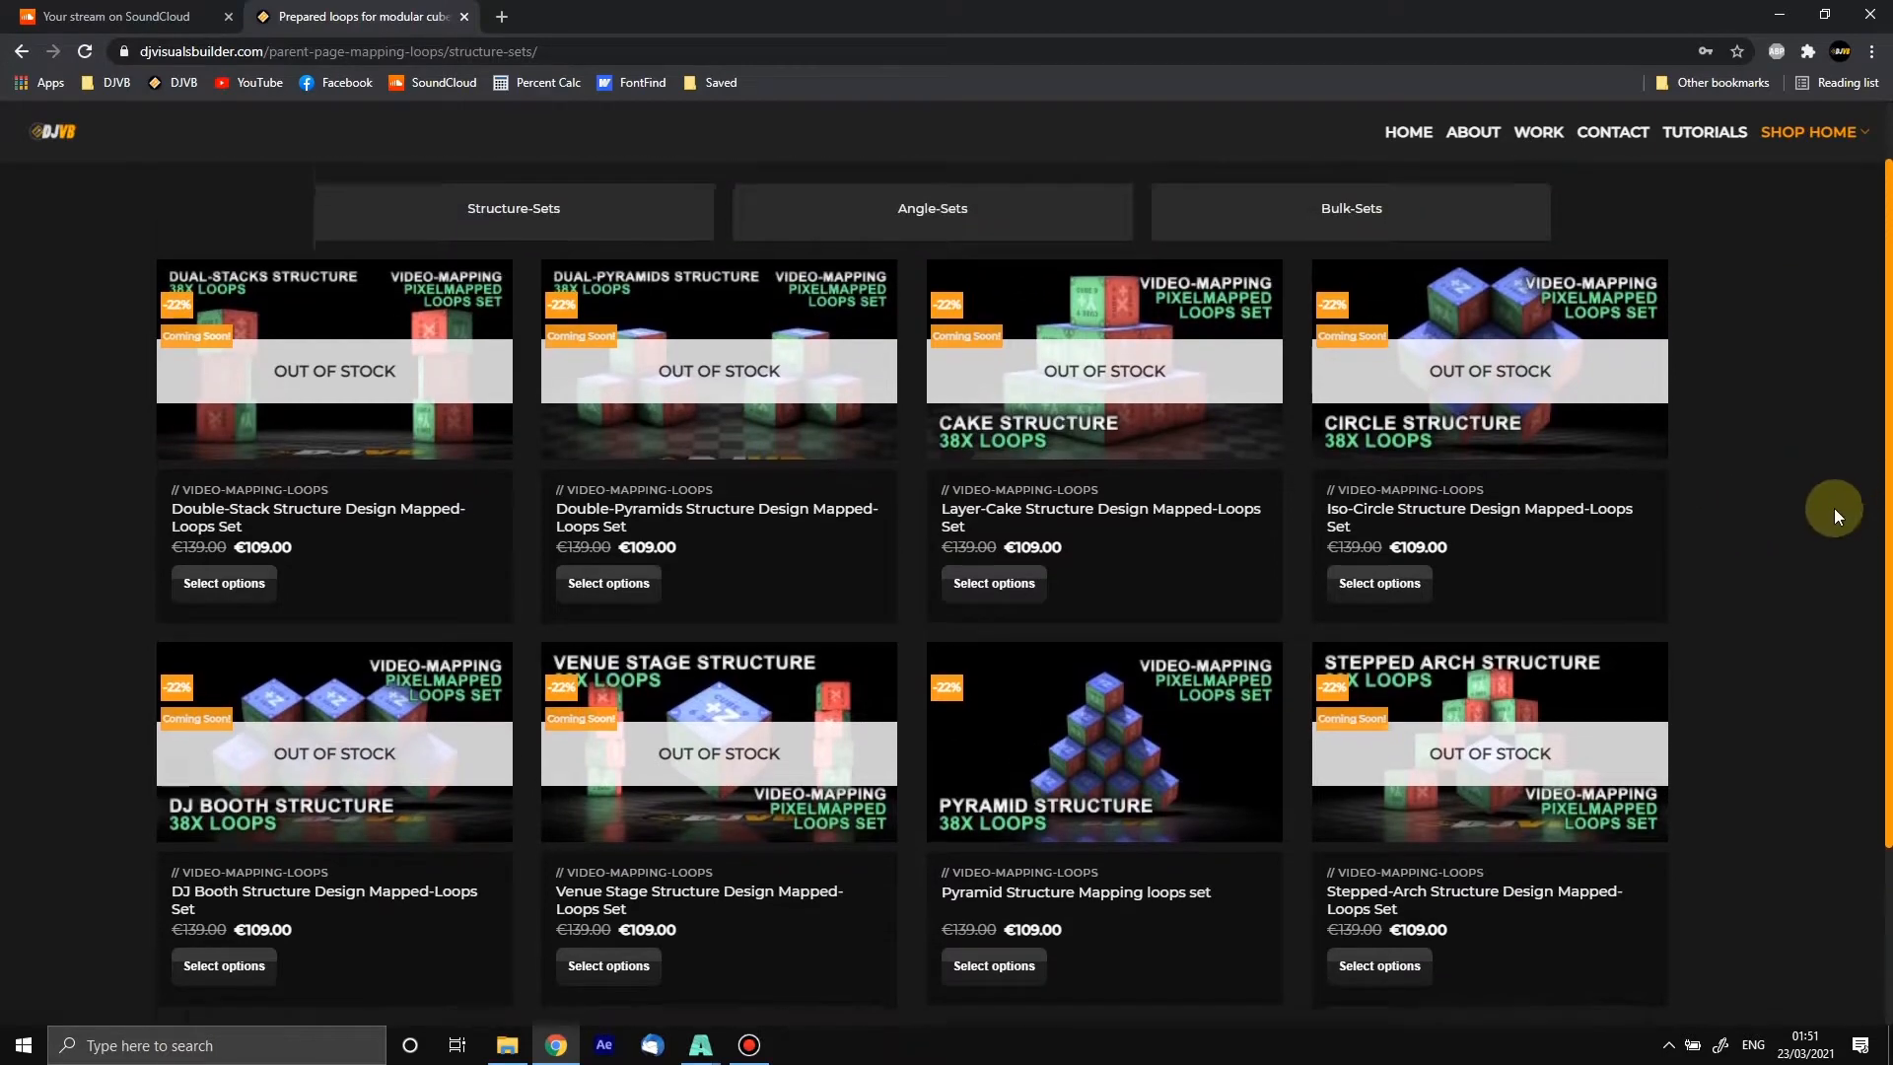
{"action": "scroll", "coordinate": [1814, 505], "scroll_direction": "down", "scroll_amount": 1}
{"action": "scroll", "coordinate": [1800, 505], "scroll_direction": "up", "scroll_amount": 1}
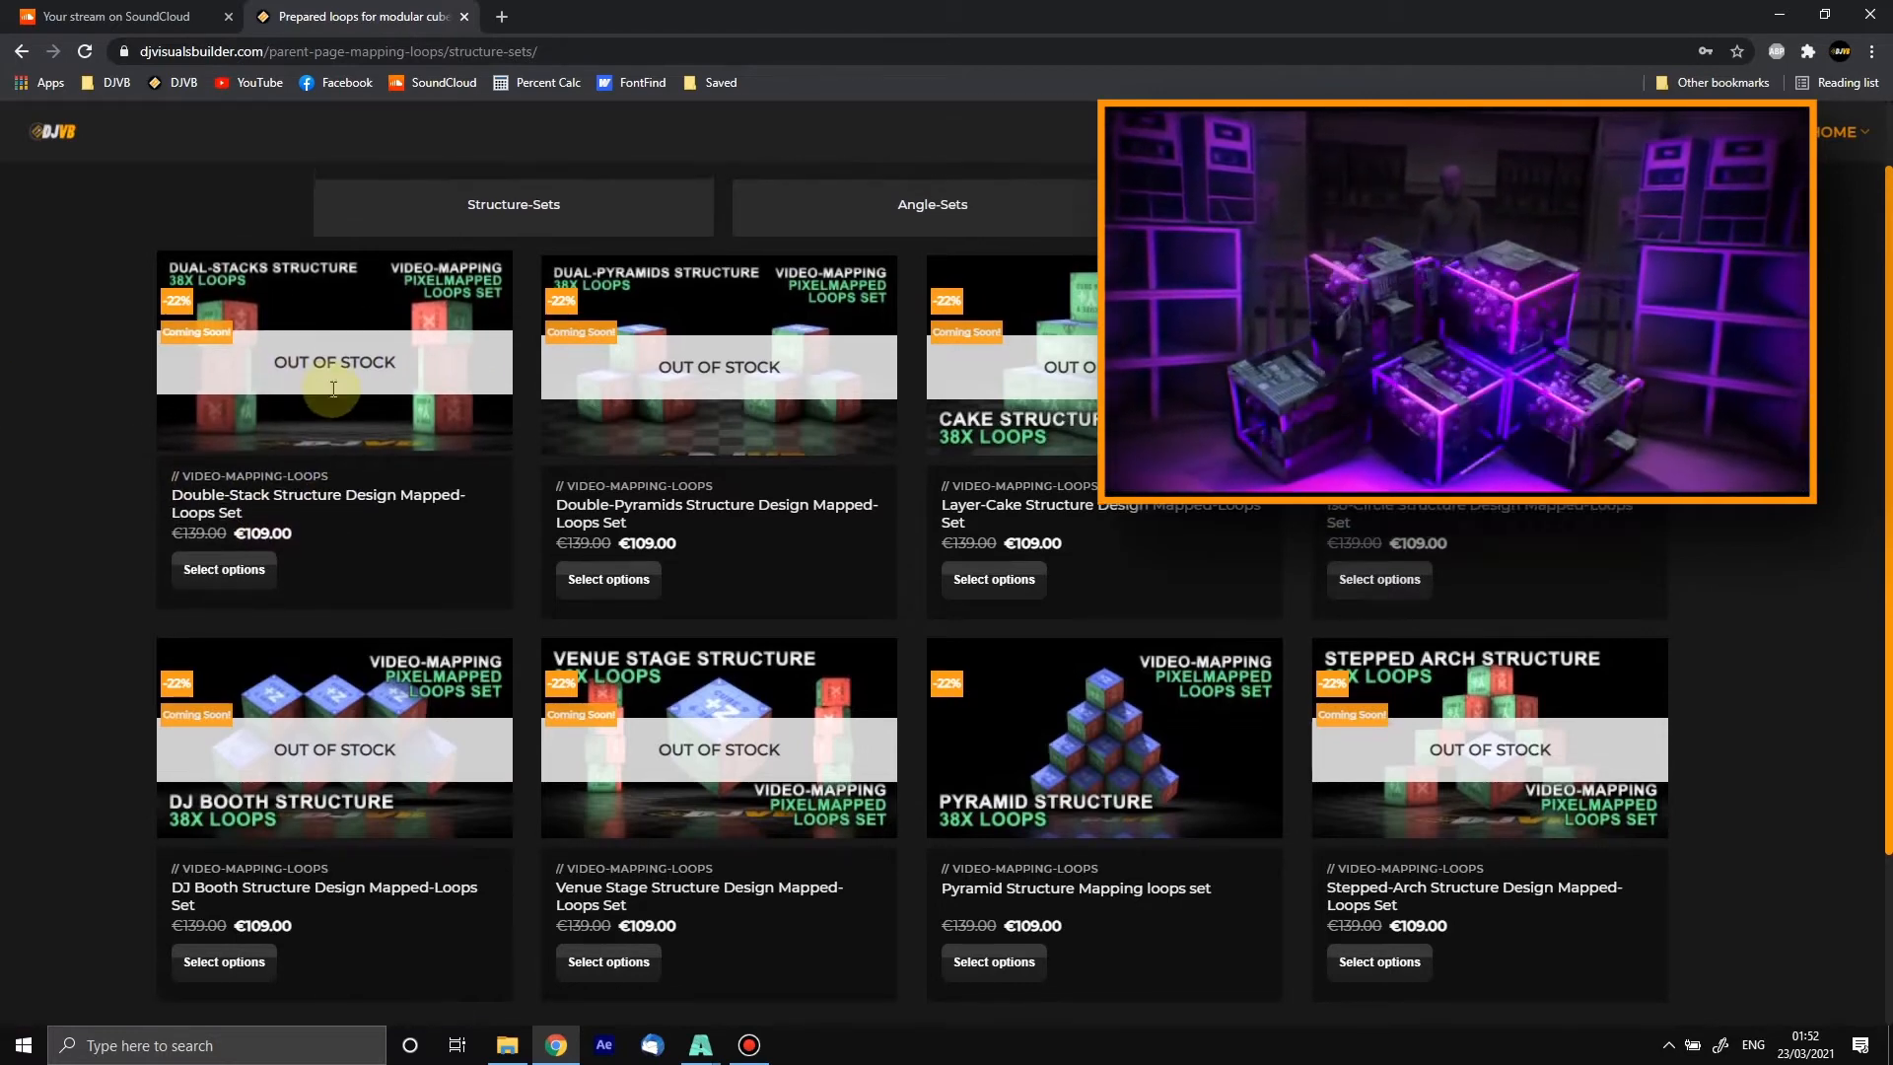
{"action": "scroll", "coordinate": [465, 454], "scroll_direction": "up", "scroll_amount": 1}
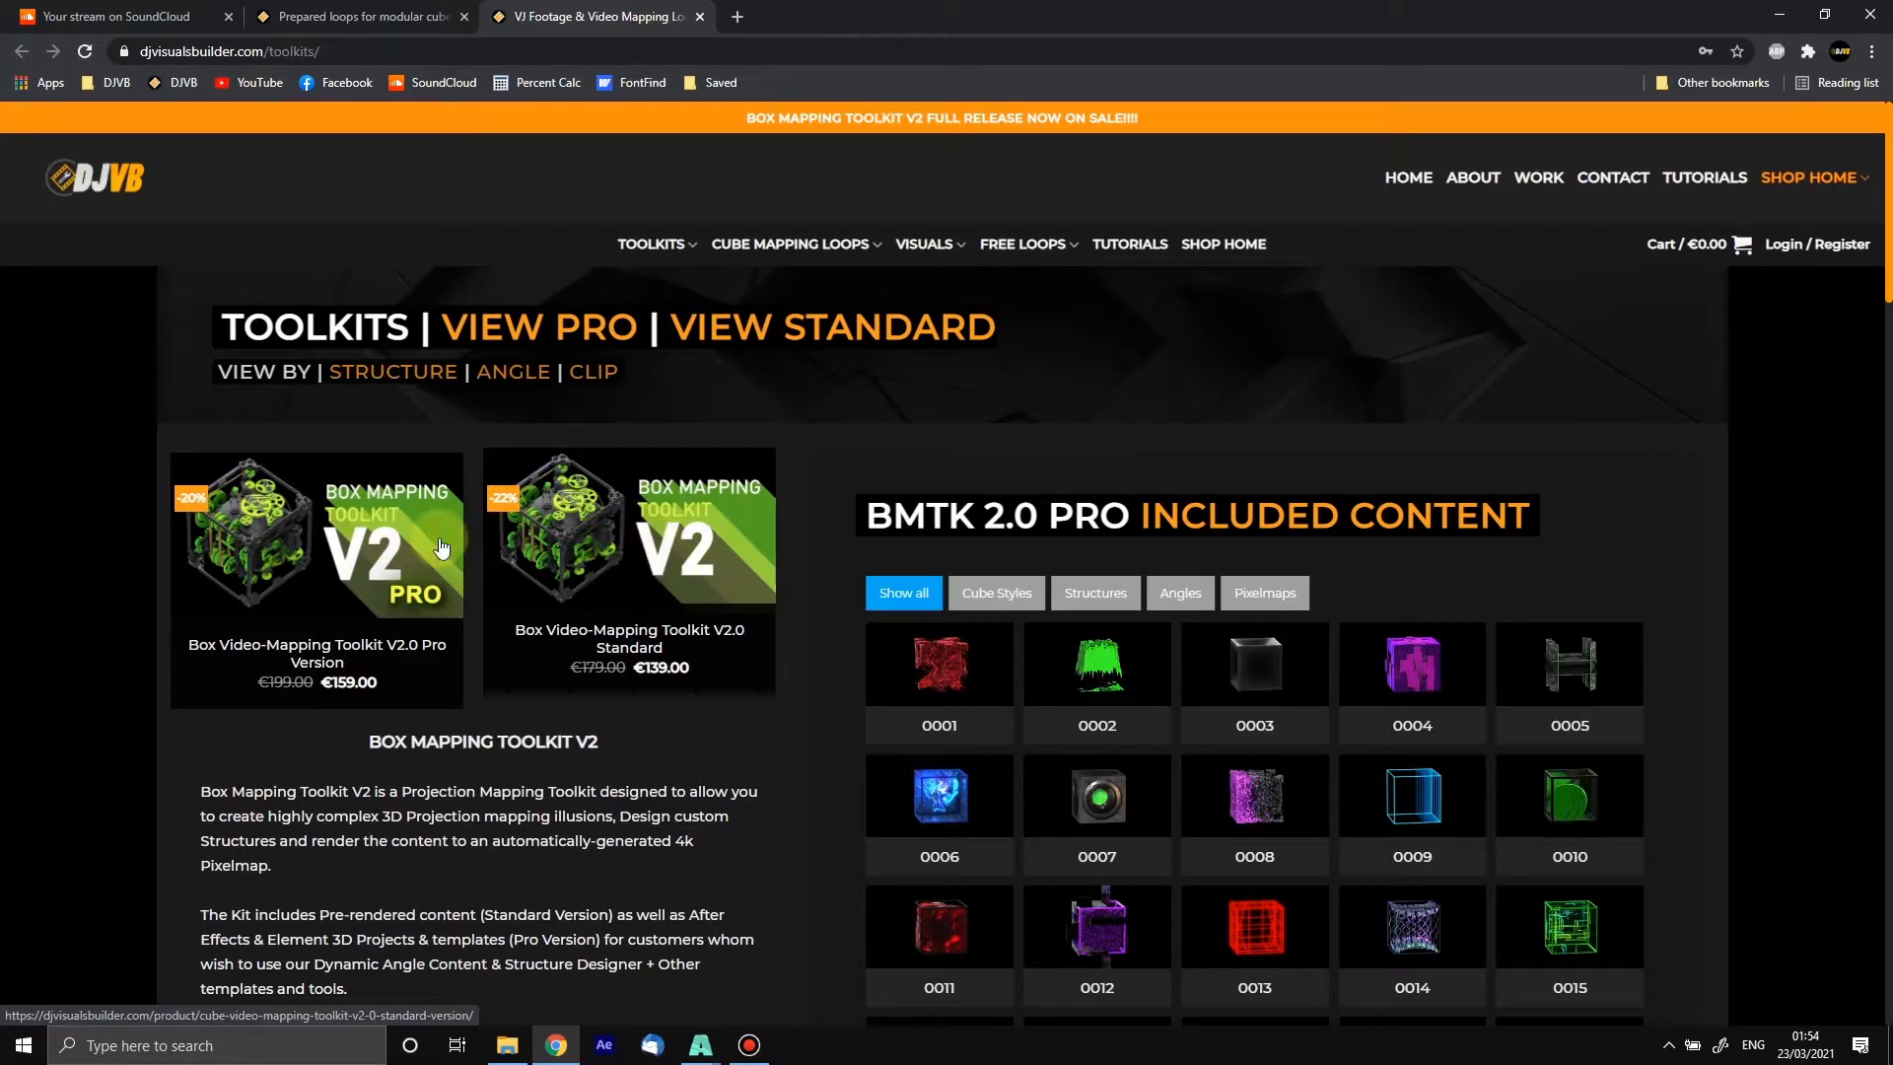
{"action": "left_click", "coordinate": [377, 10]}
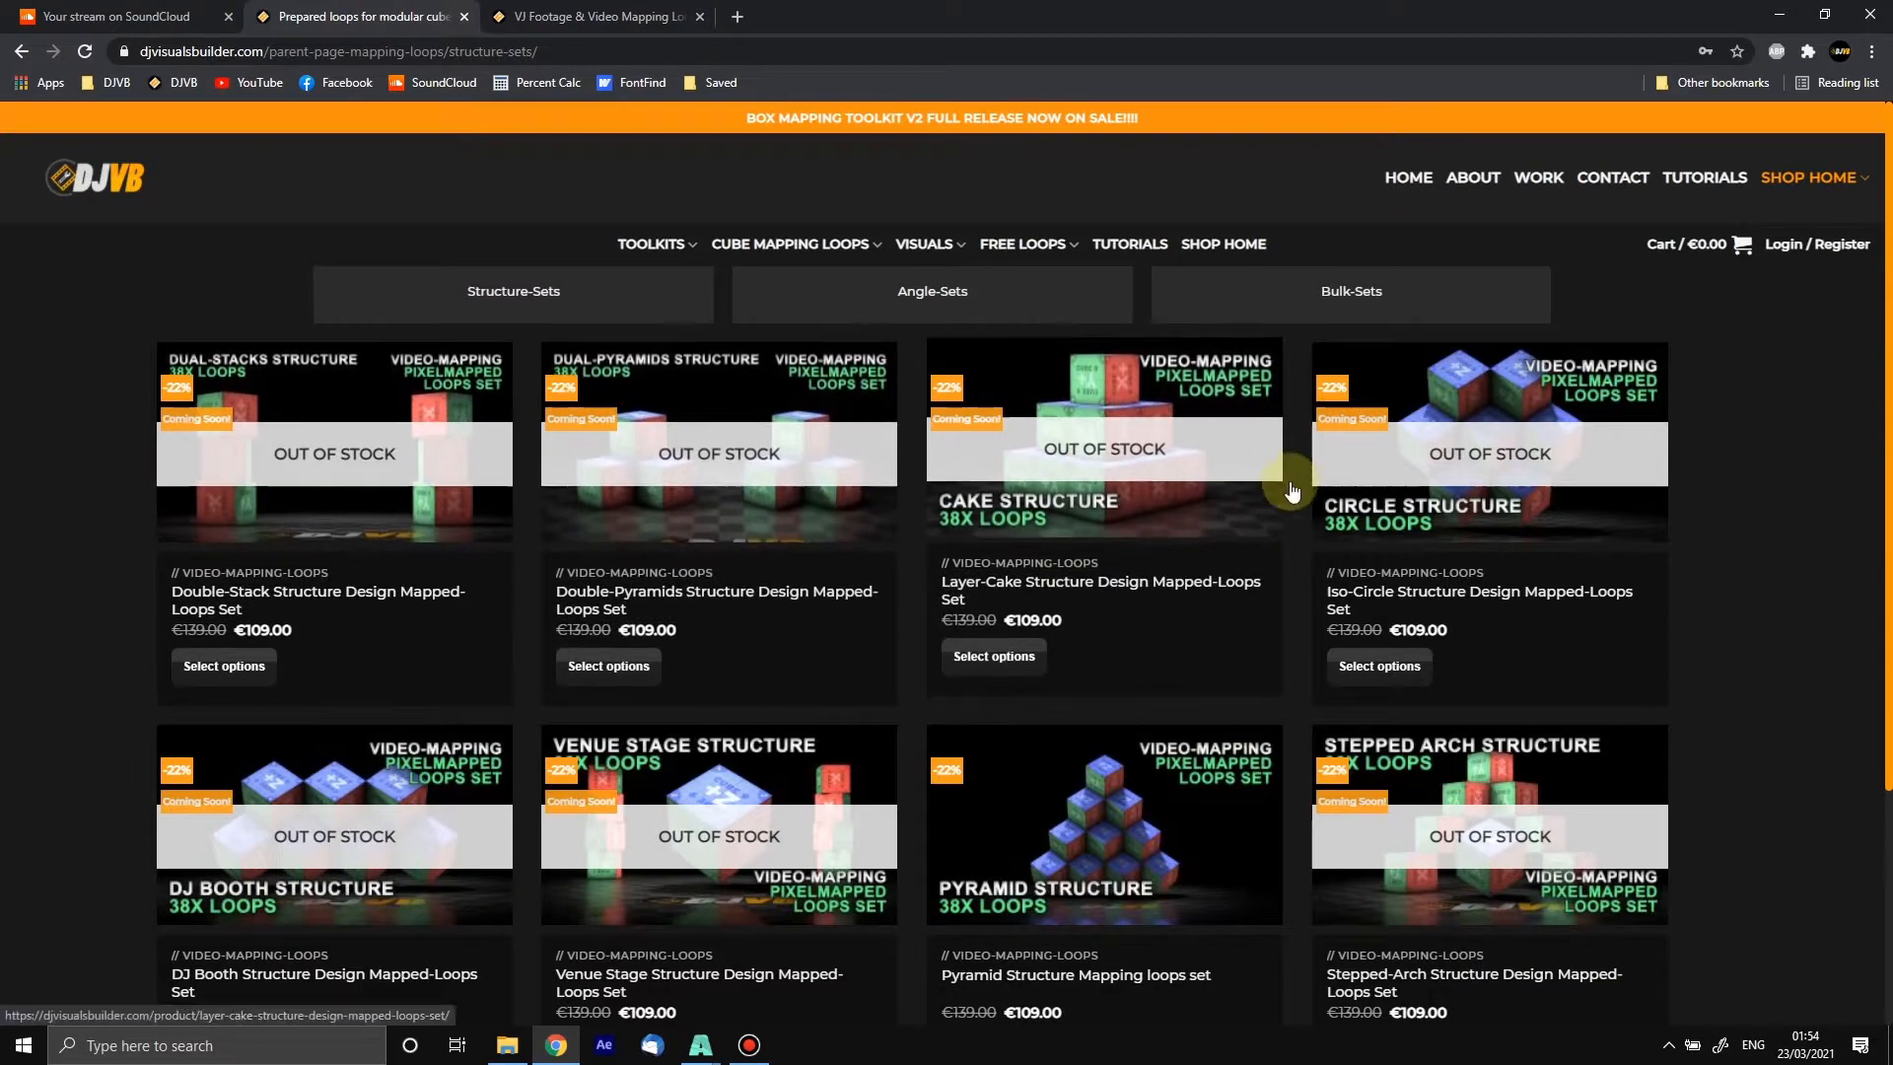
{"action": "scroll", "coordinate": [1418, 729], "scroll_direction": "down", "scroll_amount": 1}
{"action": "scroll", "coordinate": [1417, 729], "scroll_direction": "up", "scroll_amount": 1}
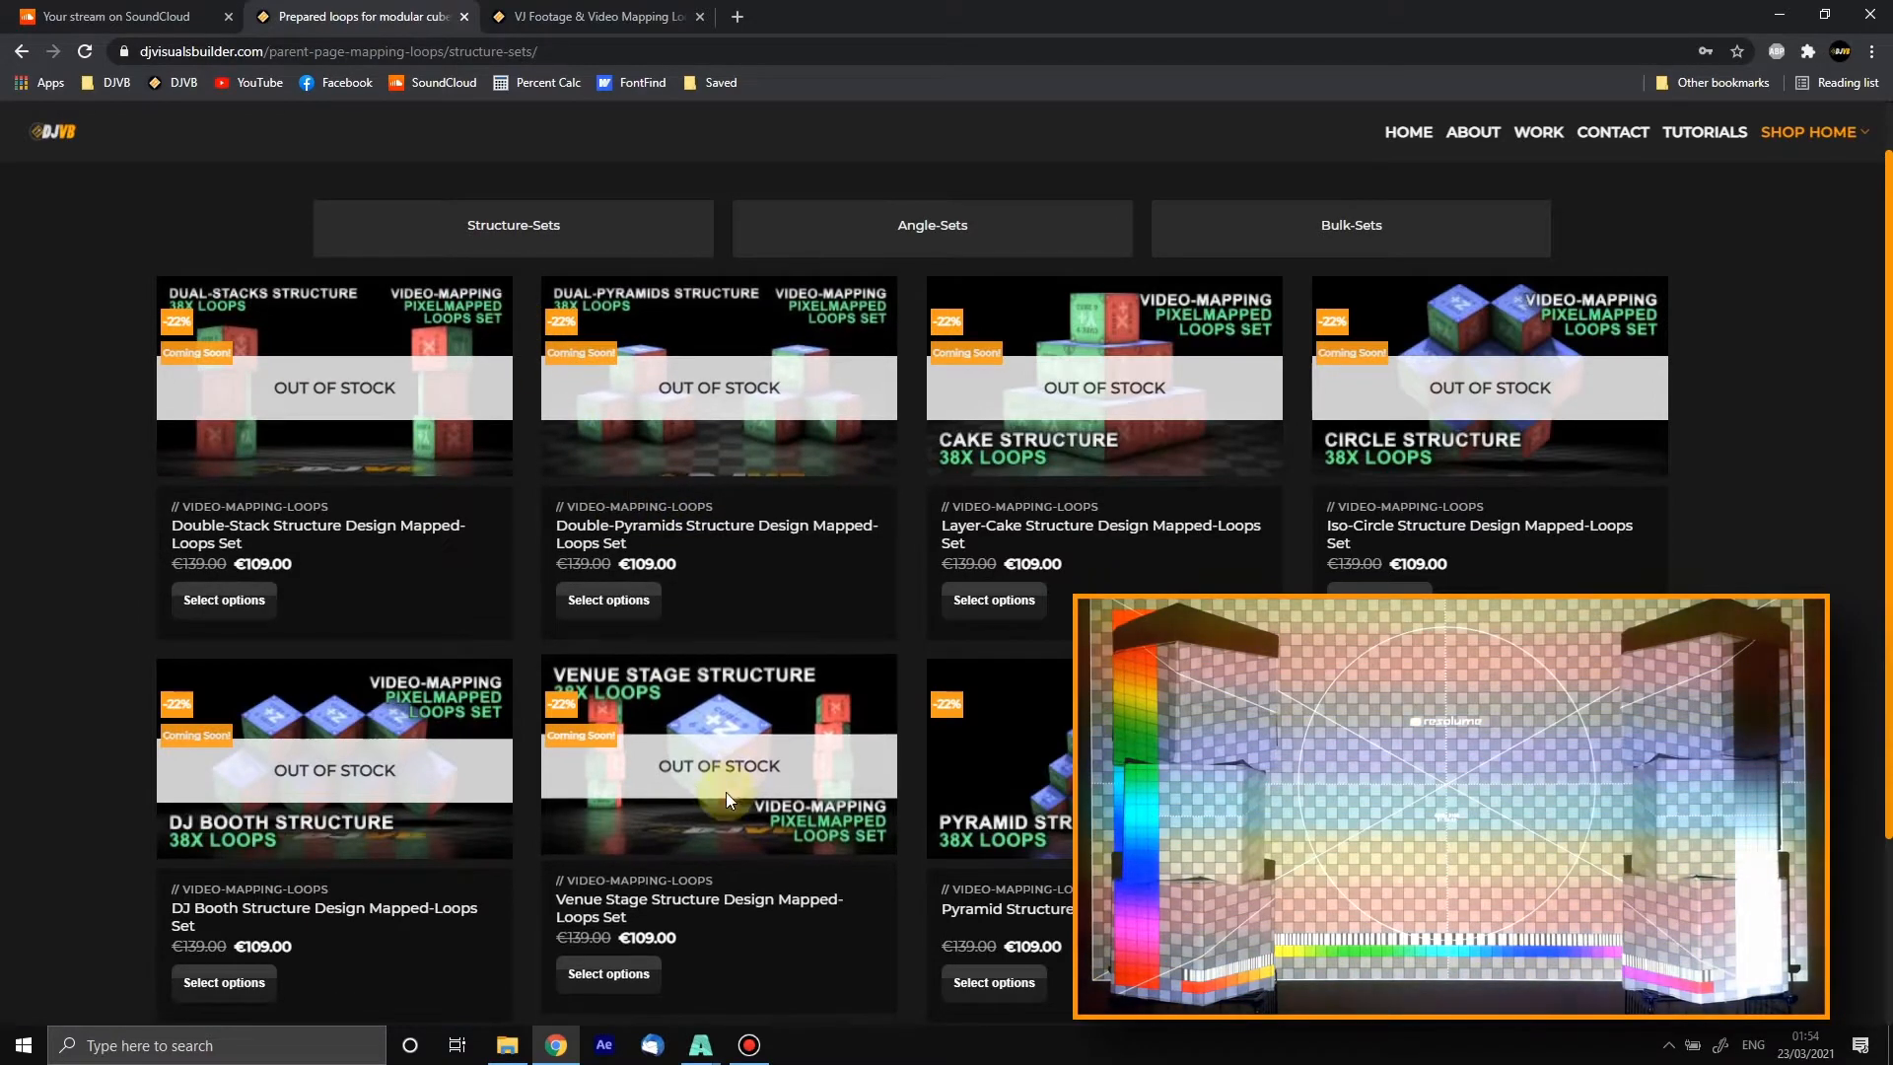
Step: Switch to File Explorer with the DUAL STACKS STRUCTURE DJVB folder and arrange its window over the browser
{"action": "left_click", "coordinate": [507, 1044]}
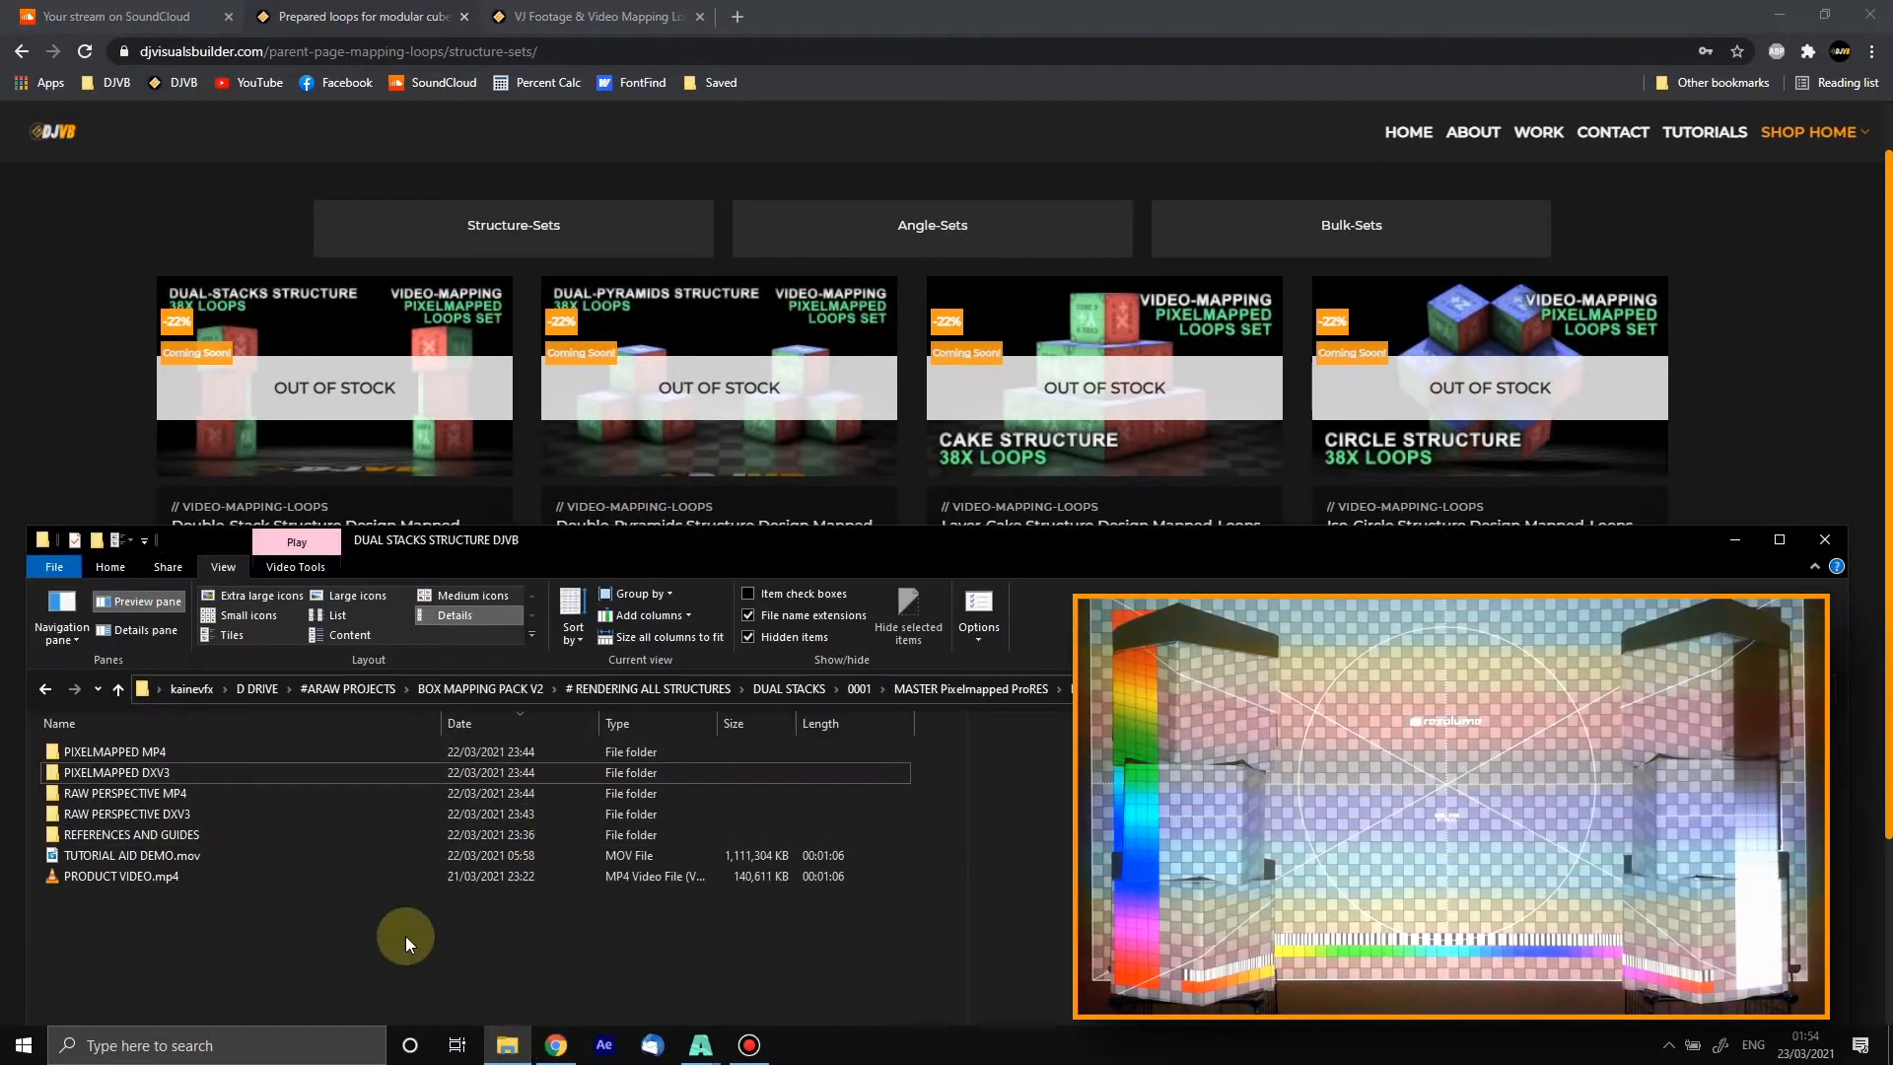
{"action": "left_click_drag", "start_coordinate": [583, 541], "coordinate": [565, 157]}
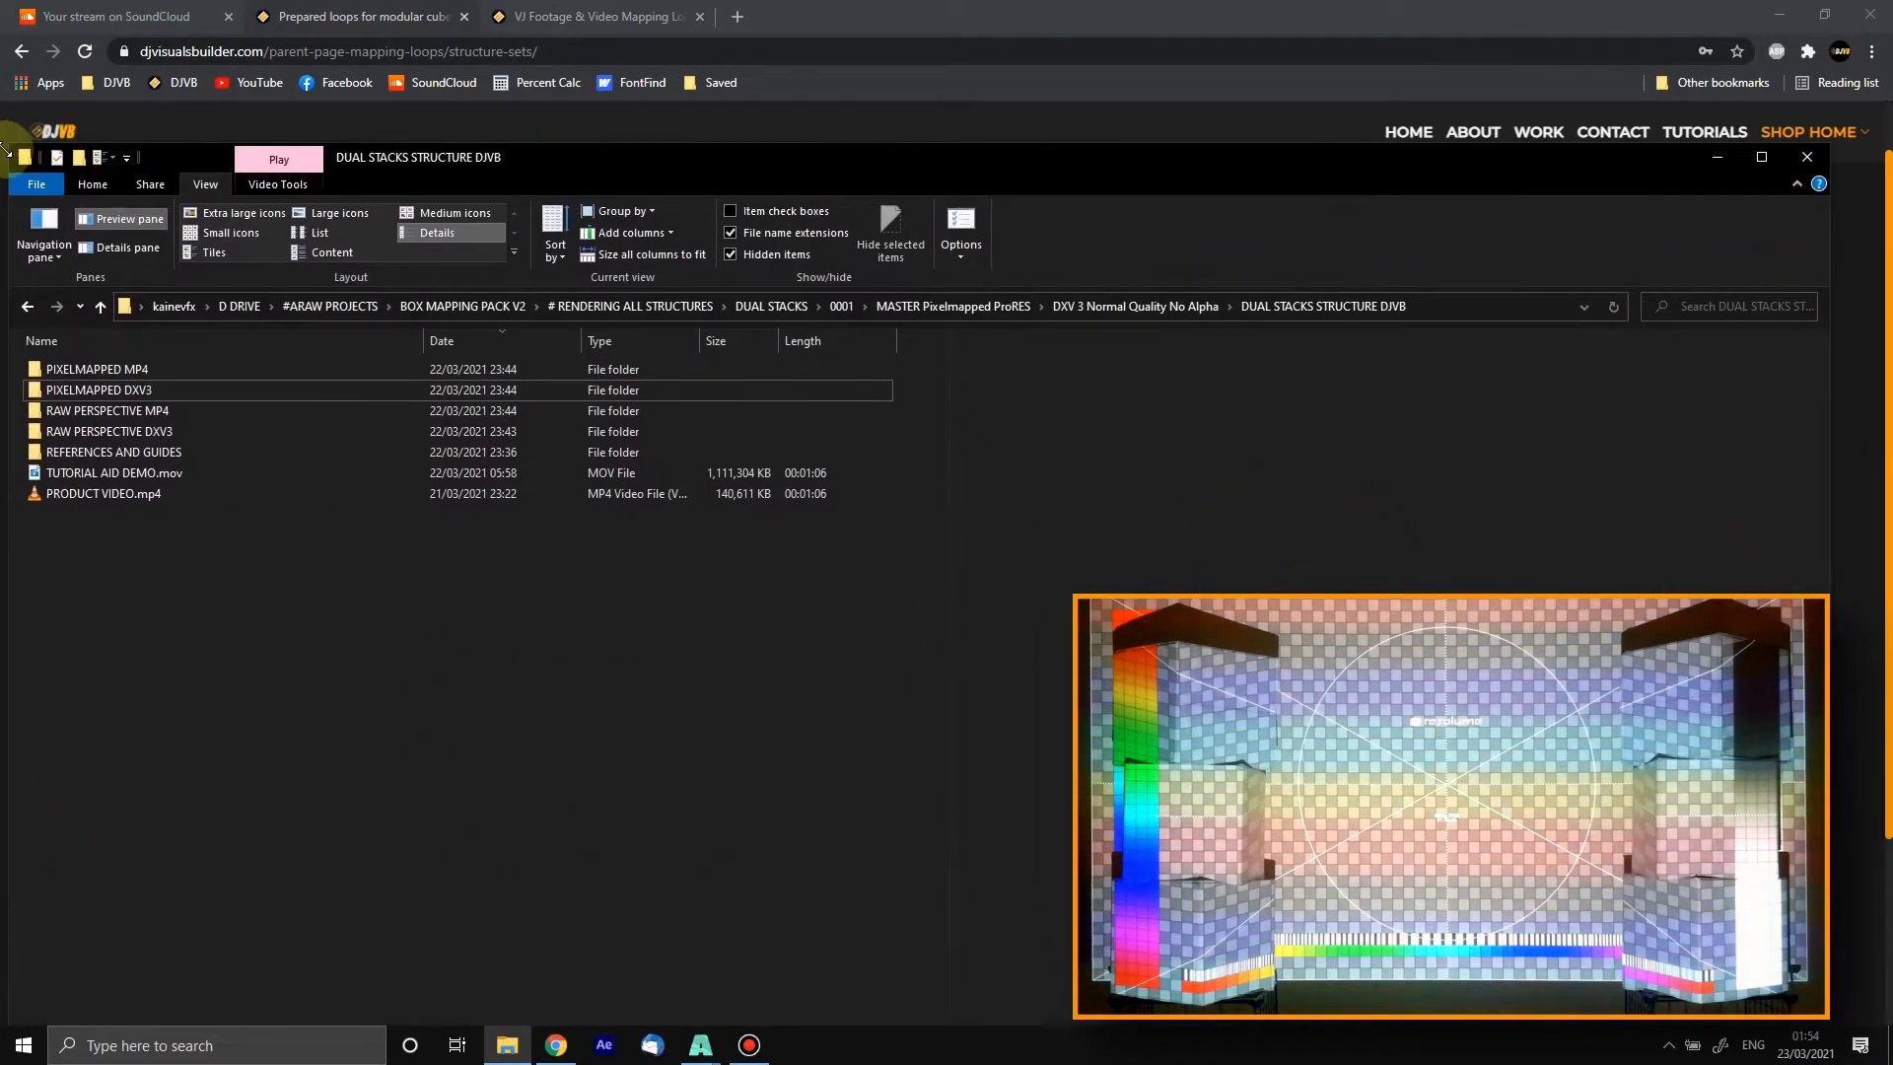
{"action": "left_click_drag", "start_coordinate": [5, 148], "coordinate": [76, 190]}
{"action": "left_click_drag", "start_coordinate": [636, 198], "coordinate": [614, 81]}
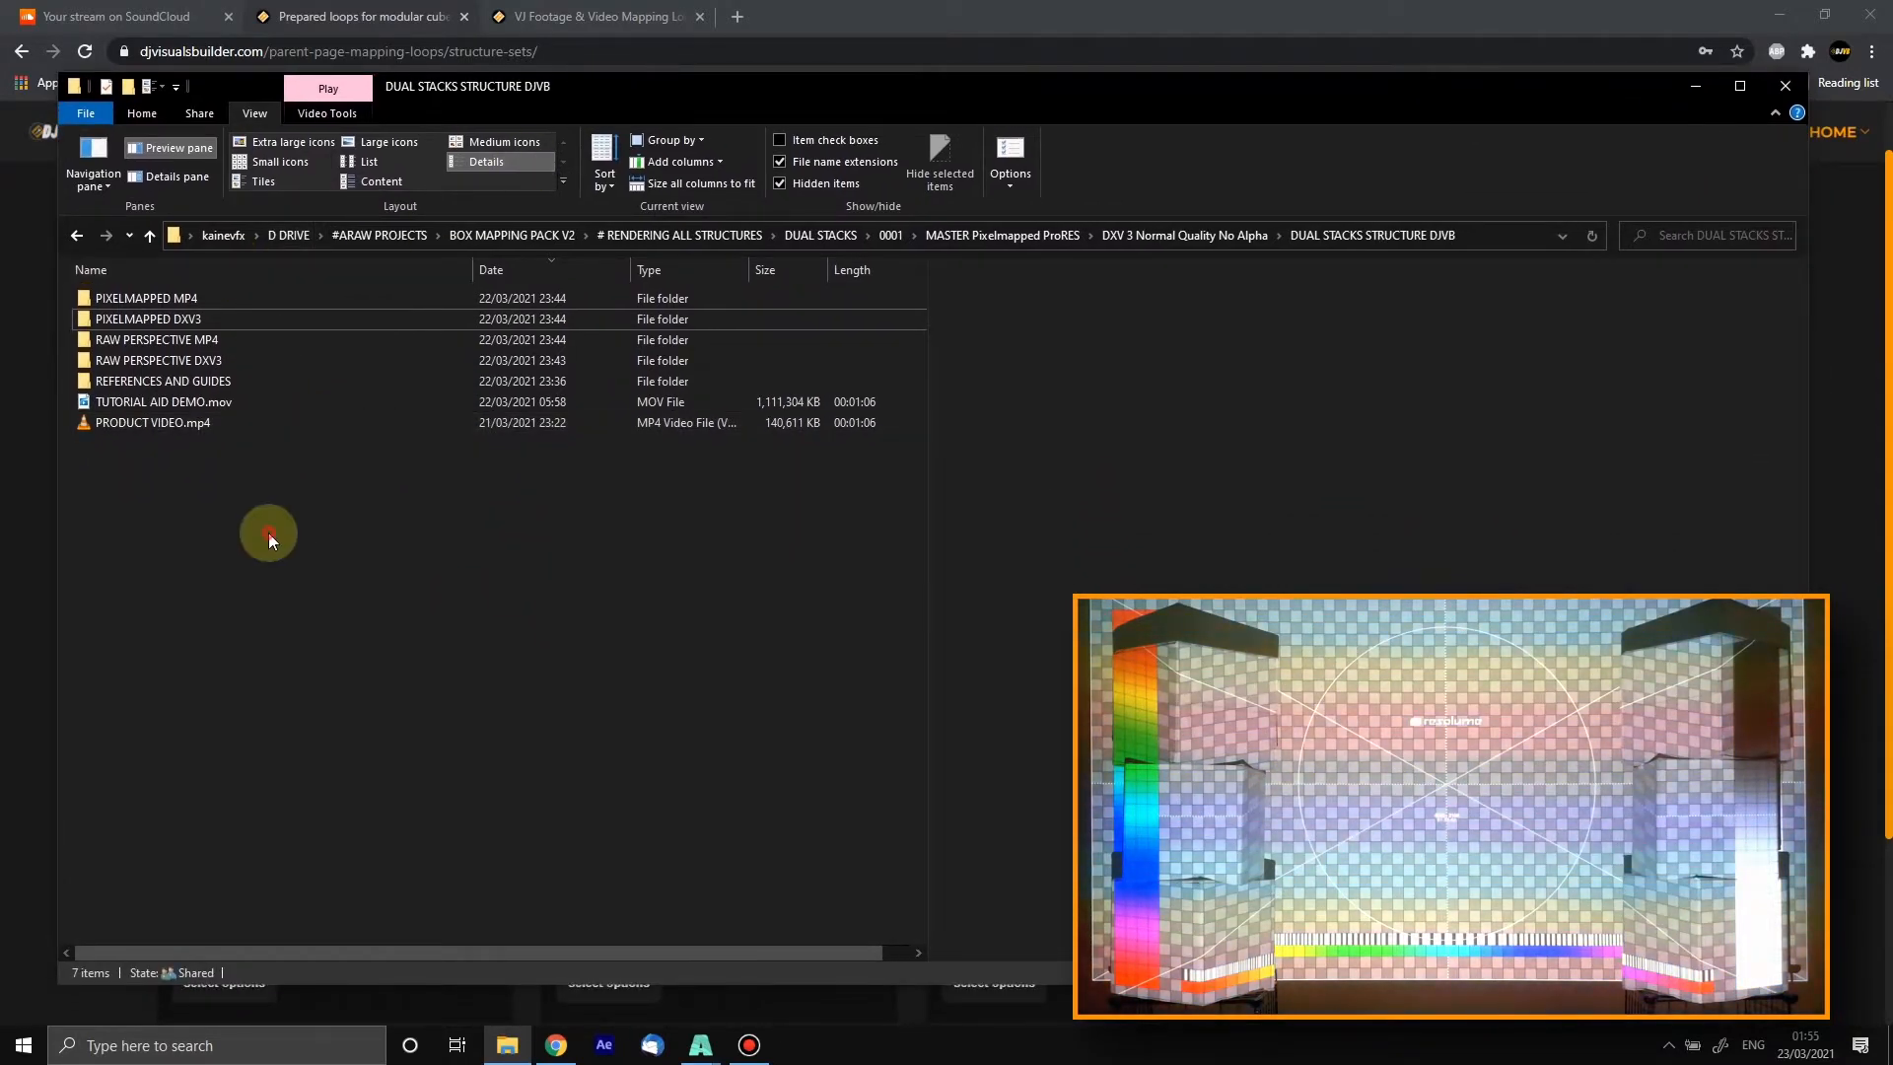
Step: Preview PRODUCT VIDEO.mp4 in the DUAL STACKS STRUCTURE DJVB folder and clear the selection
{"action": "left_click", "coordinate": [178, 423]}
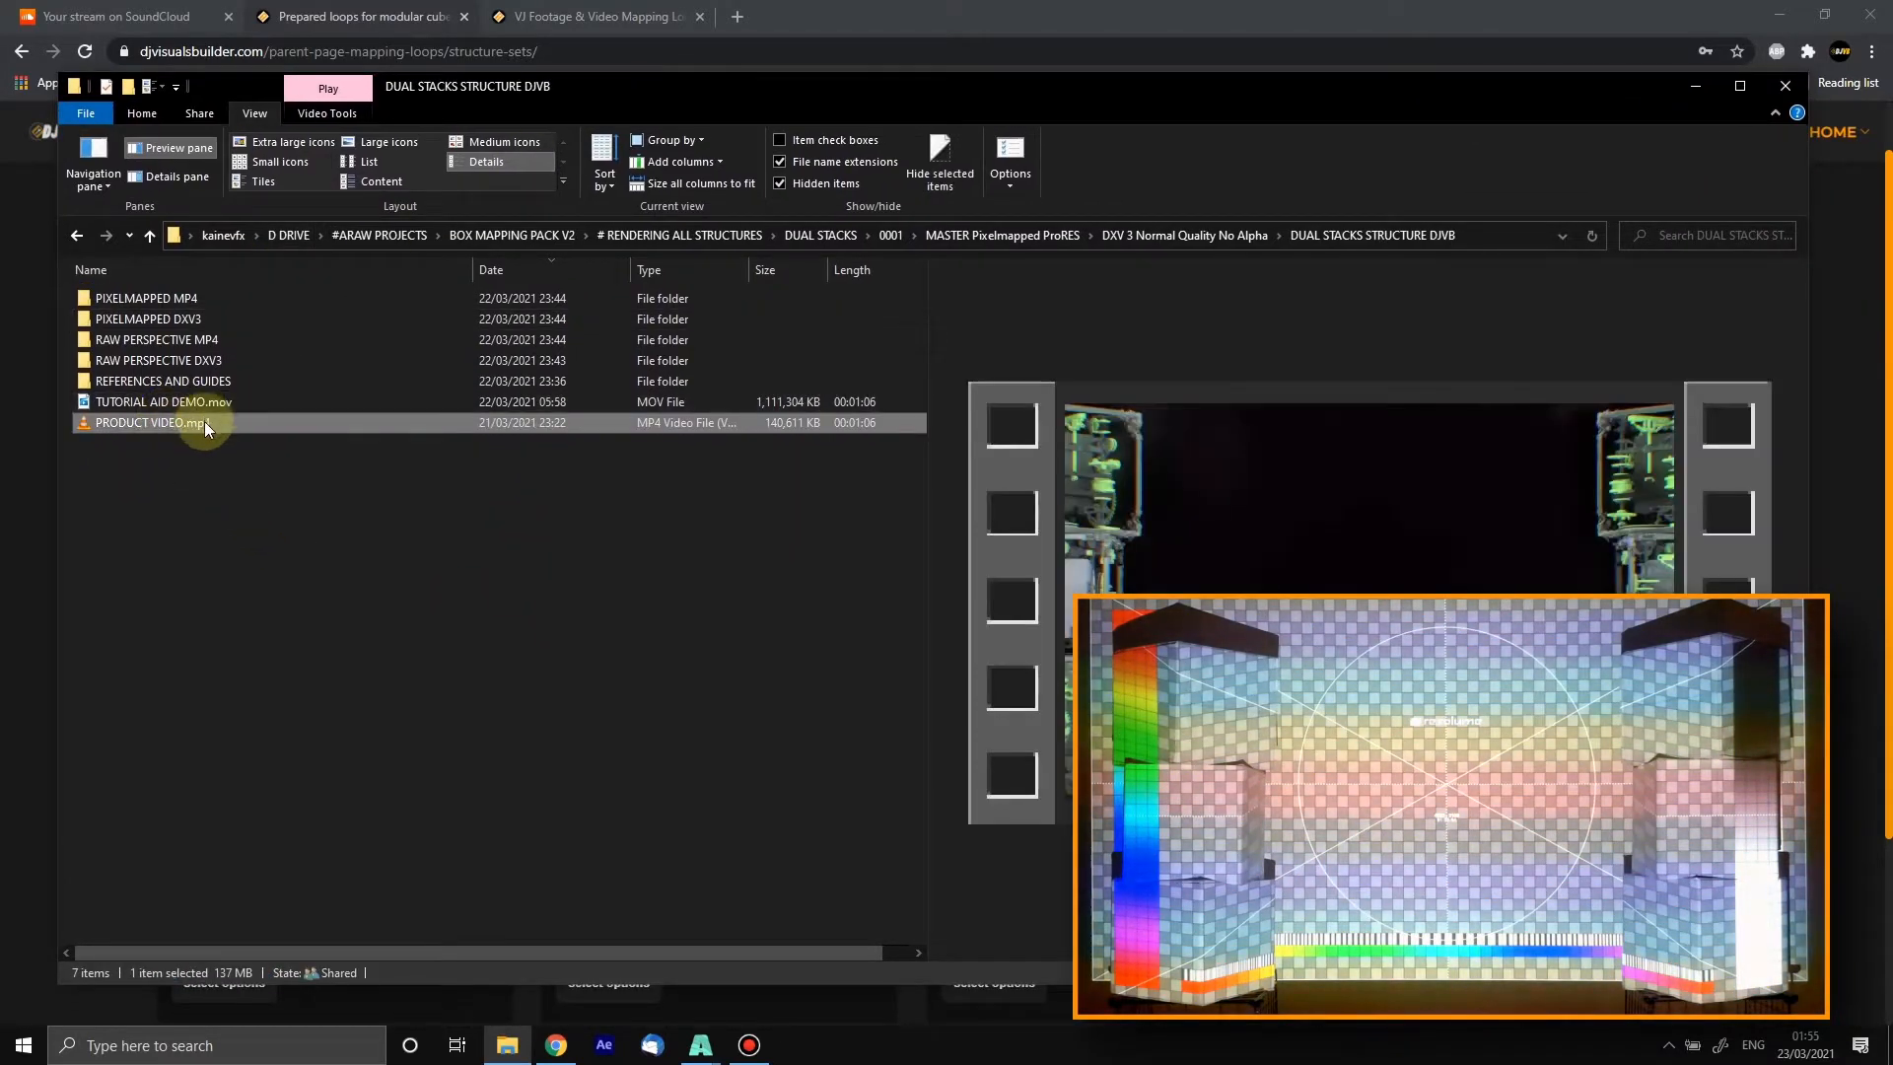
{"action": "left_click", "coordinate": [161, 450]}
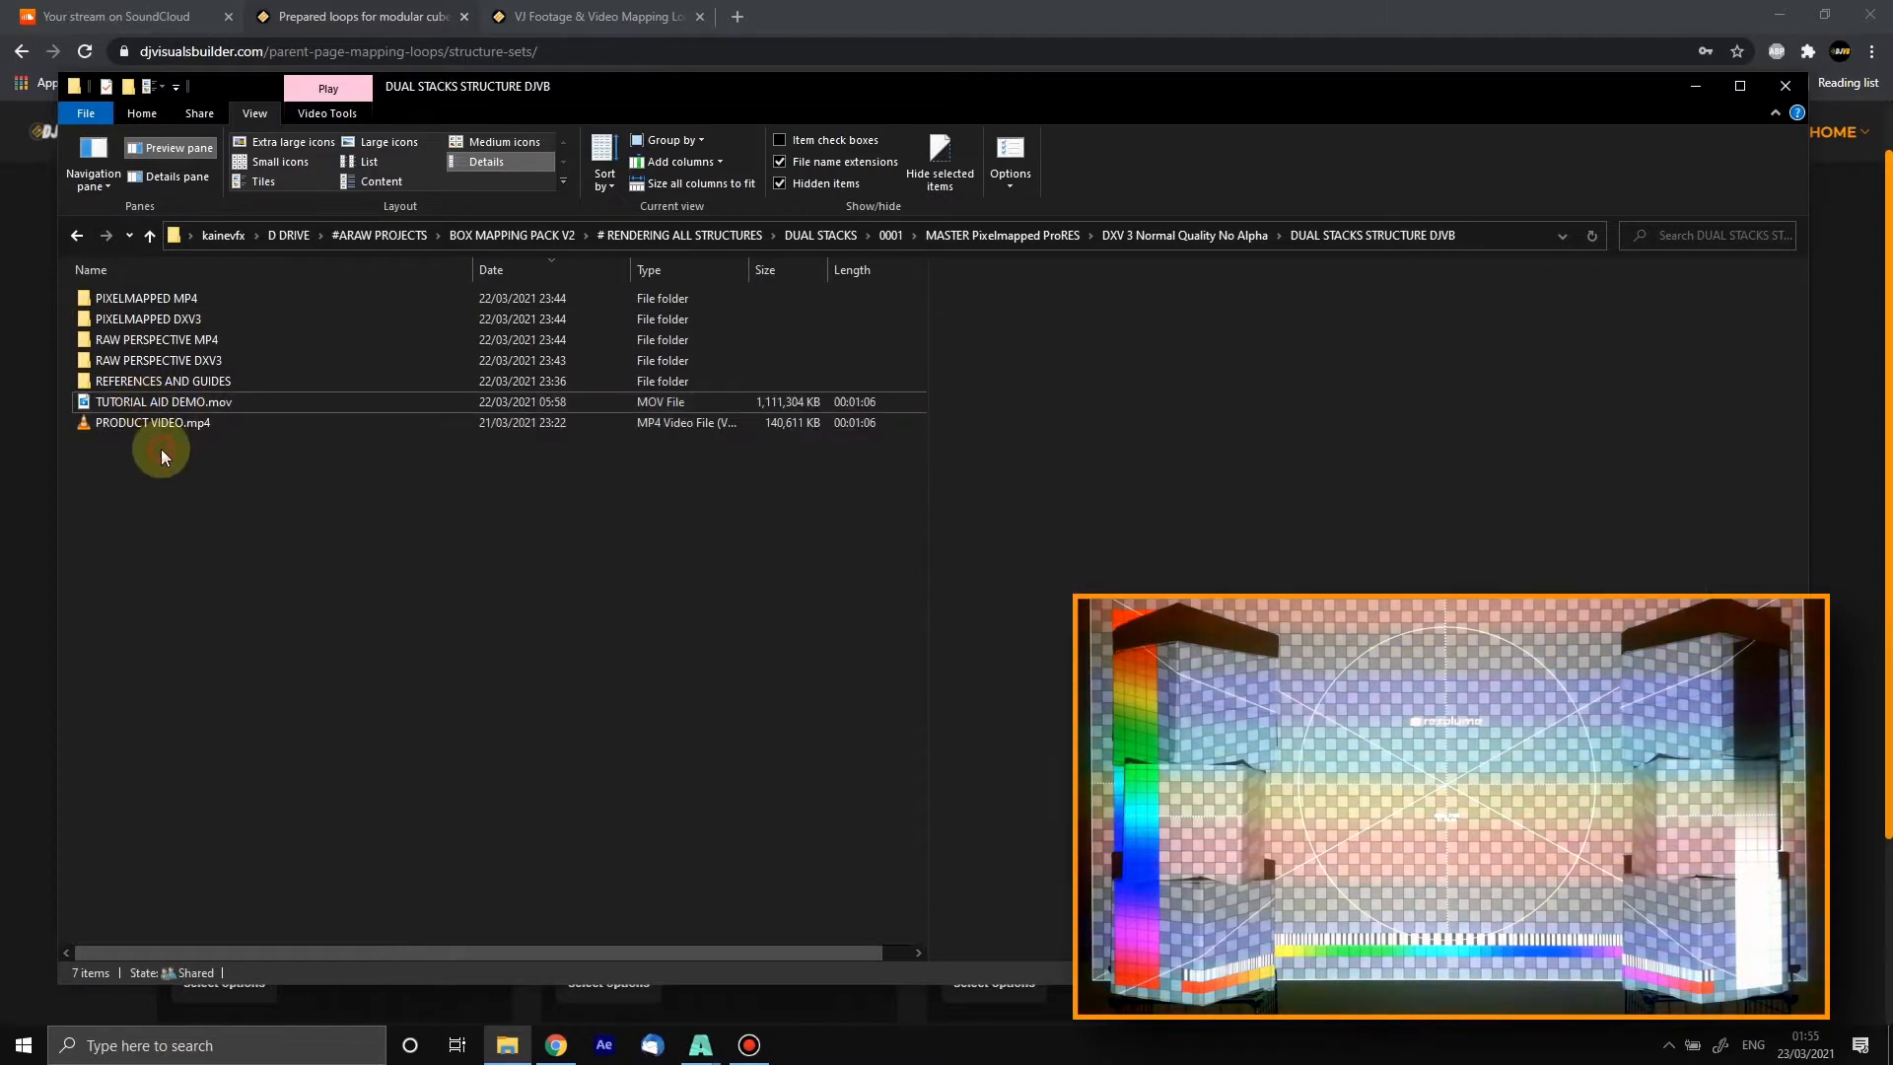
{"action": "left_click", "coordinate": [158, 424]}
{"action": "left_click", "coordinate": [154, 446]}
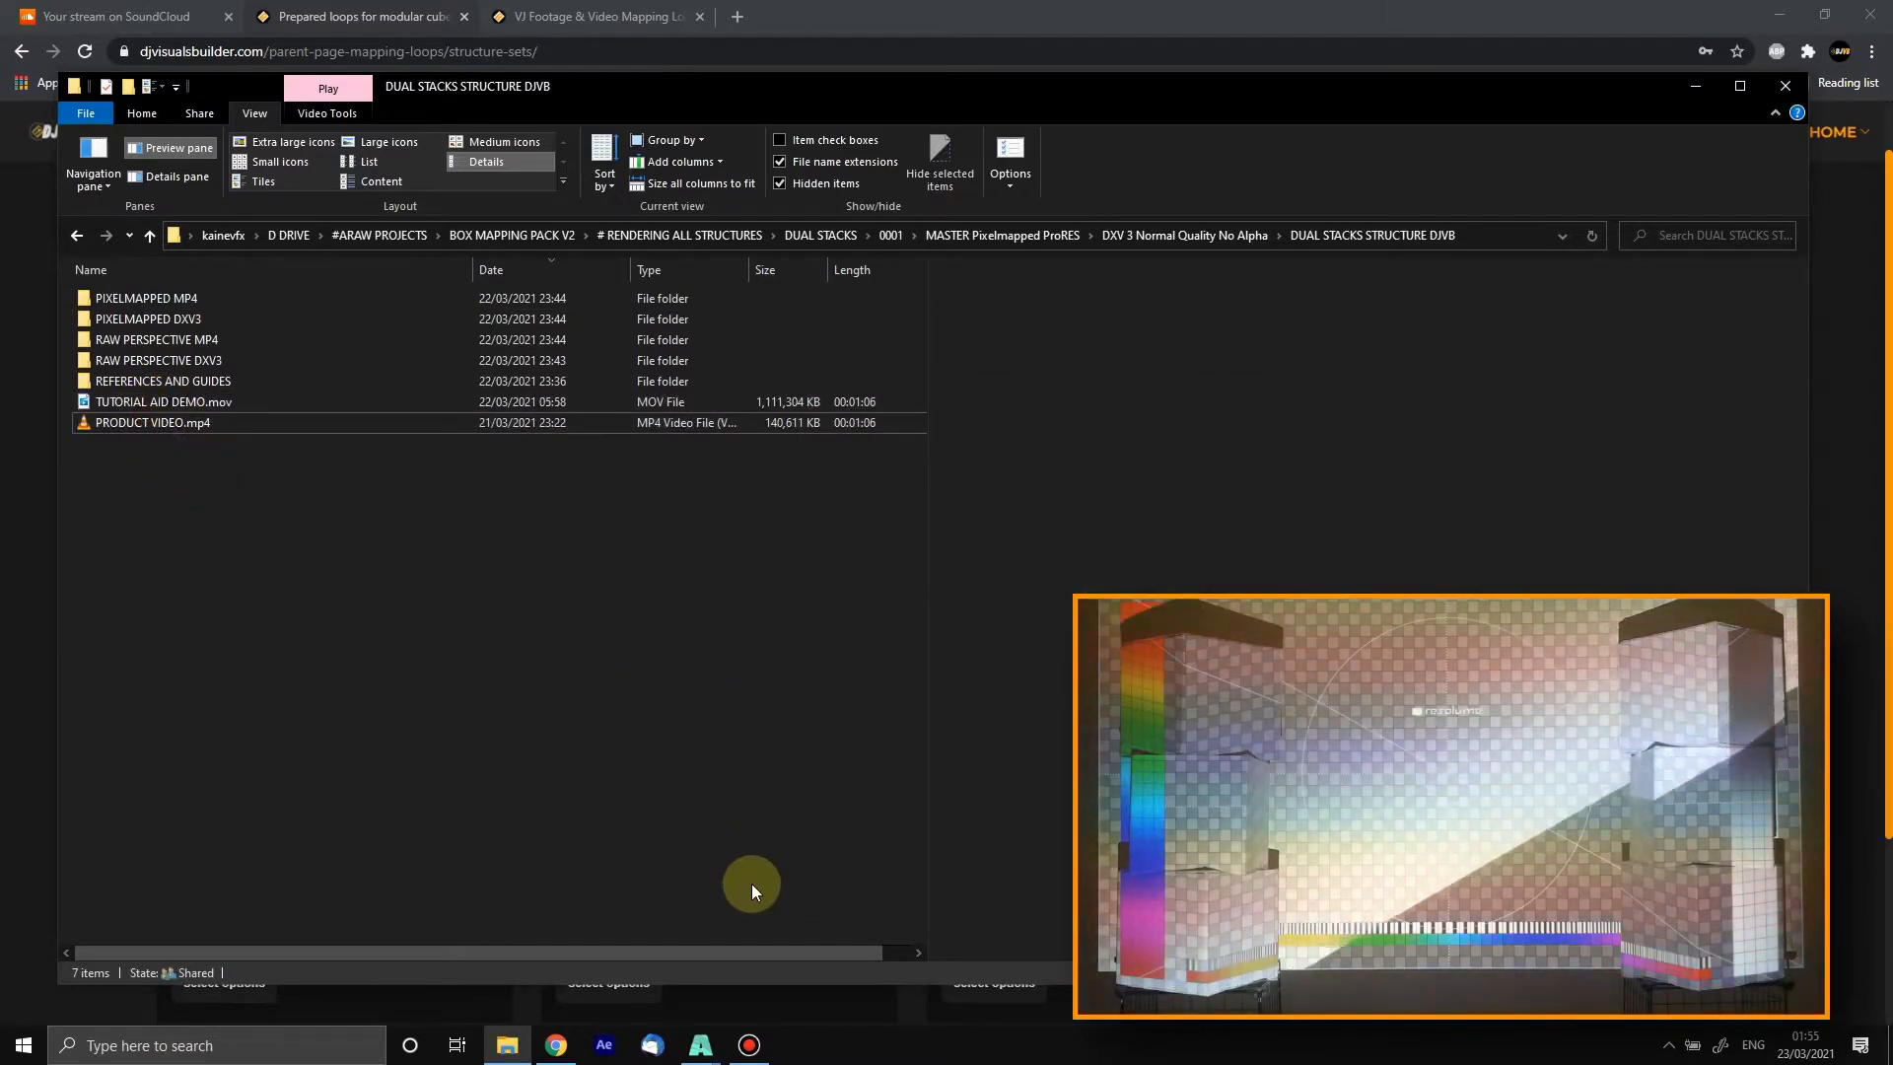
Step: Switch to the Resolume Arena Projection Demo composition and open its advanced output settings
{"action": "left_click", "coordinate": [700, 1044]}
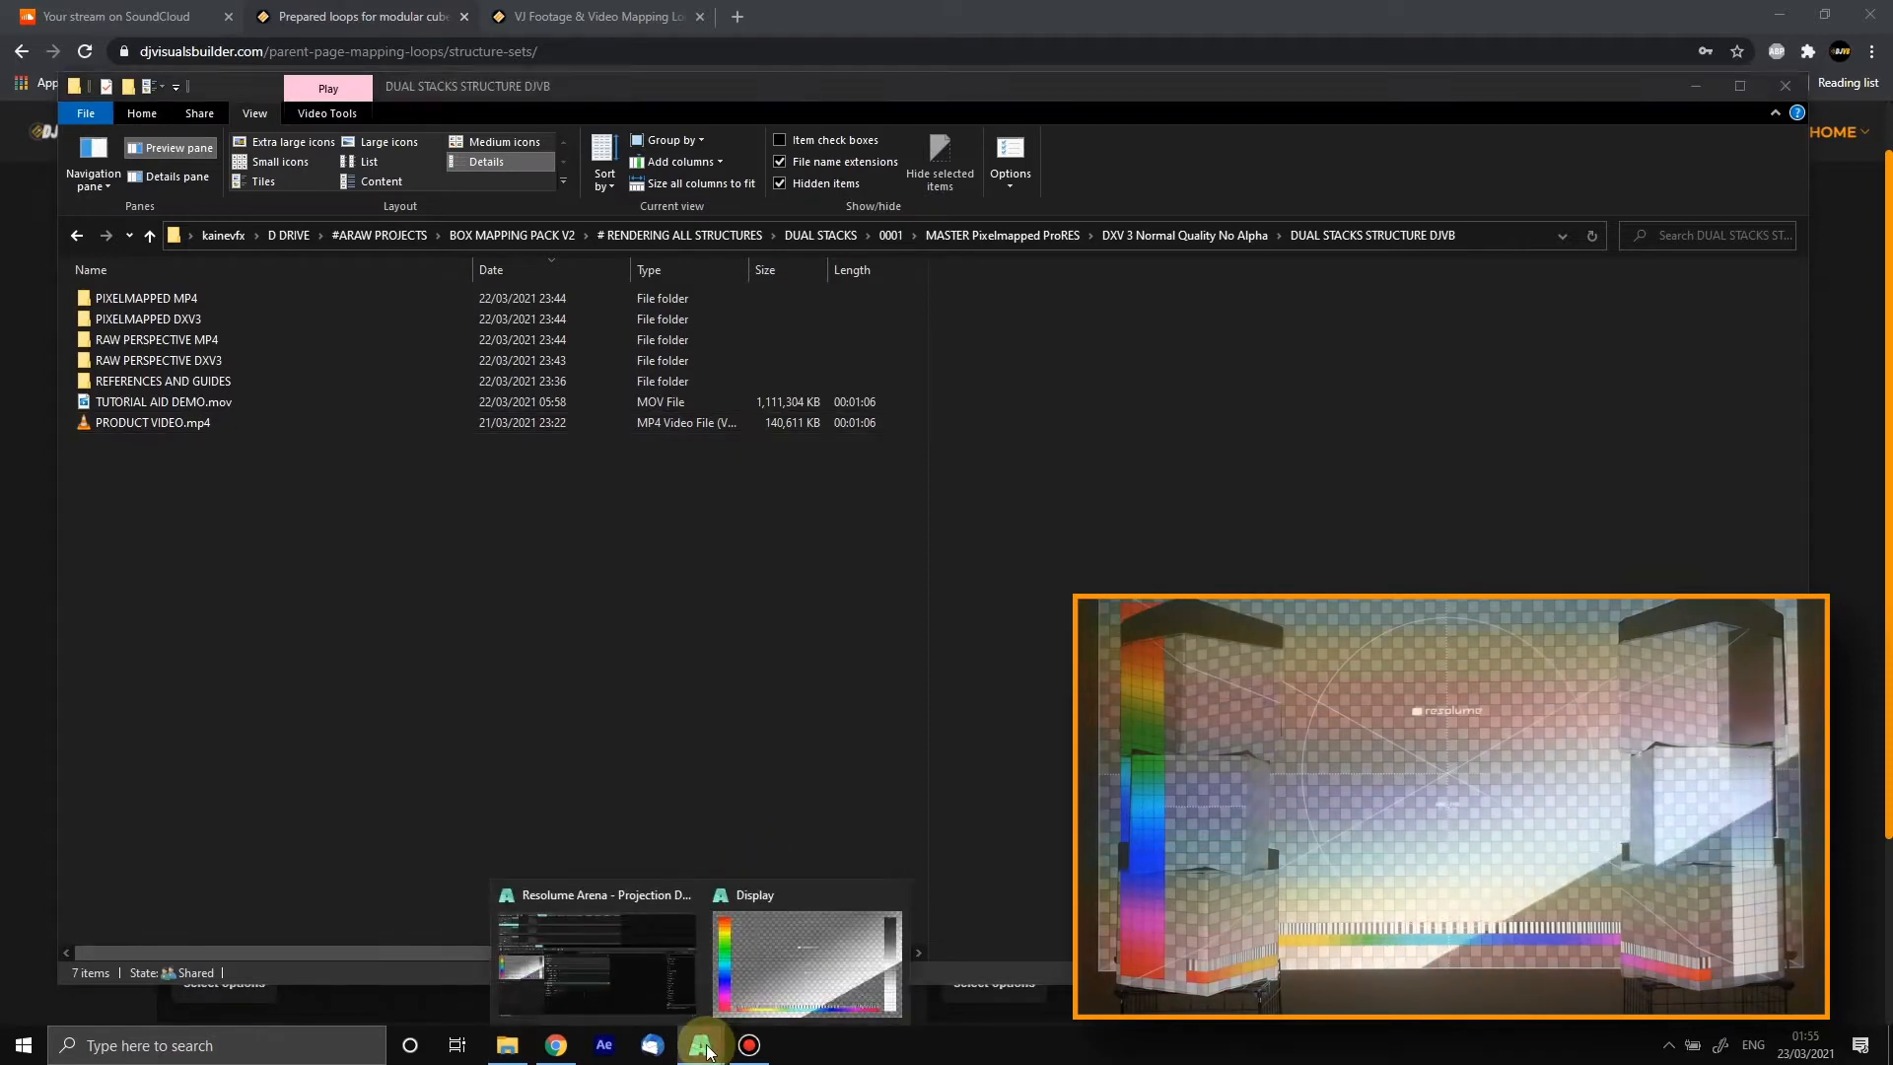
{"action": "left_click", "coordinate": [637, 961]}
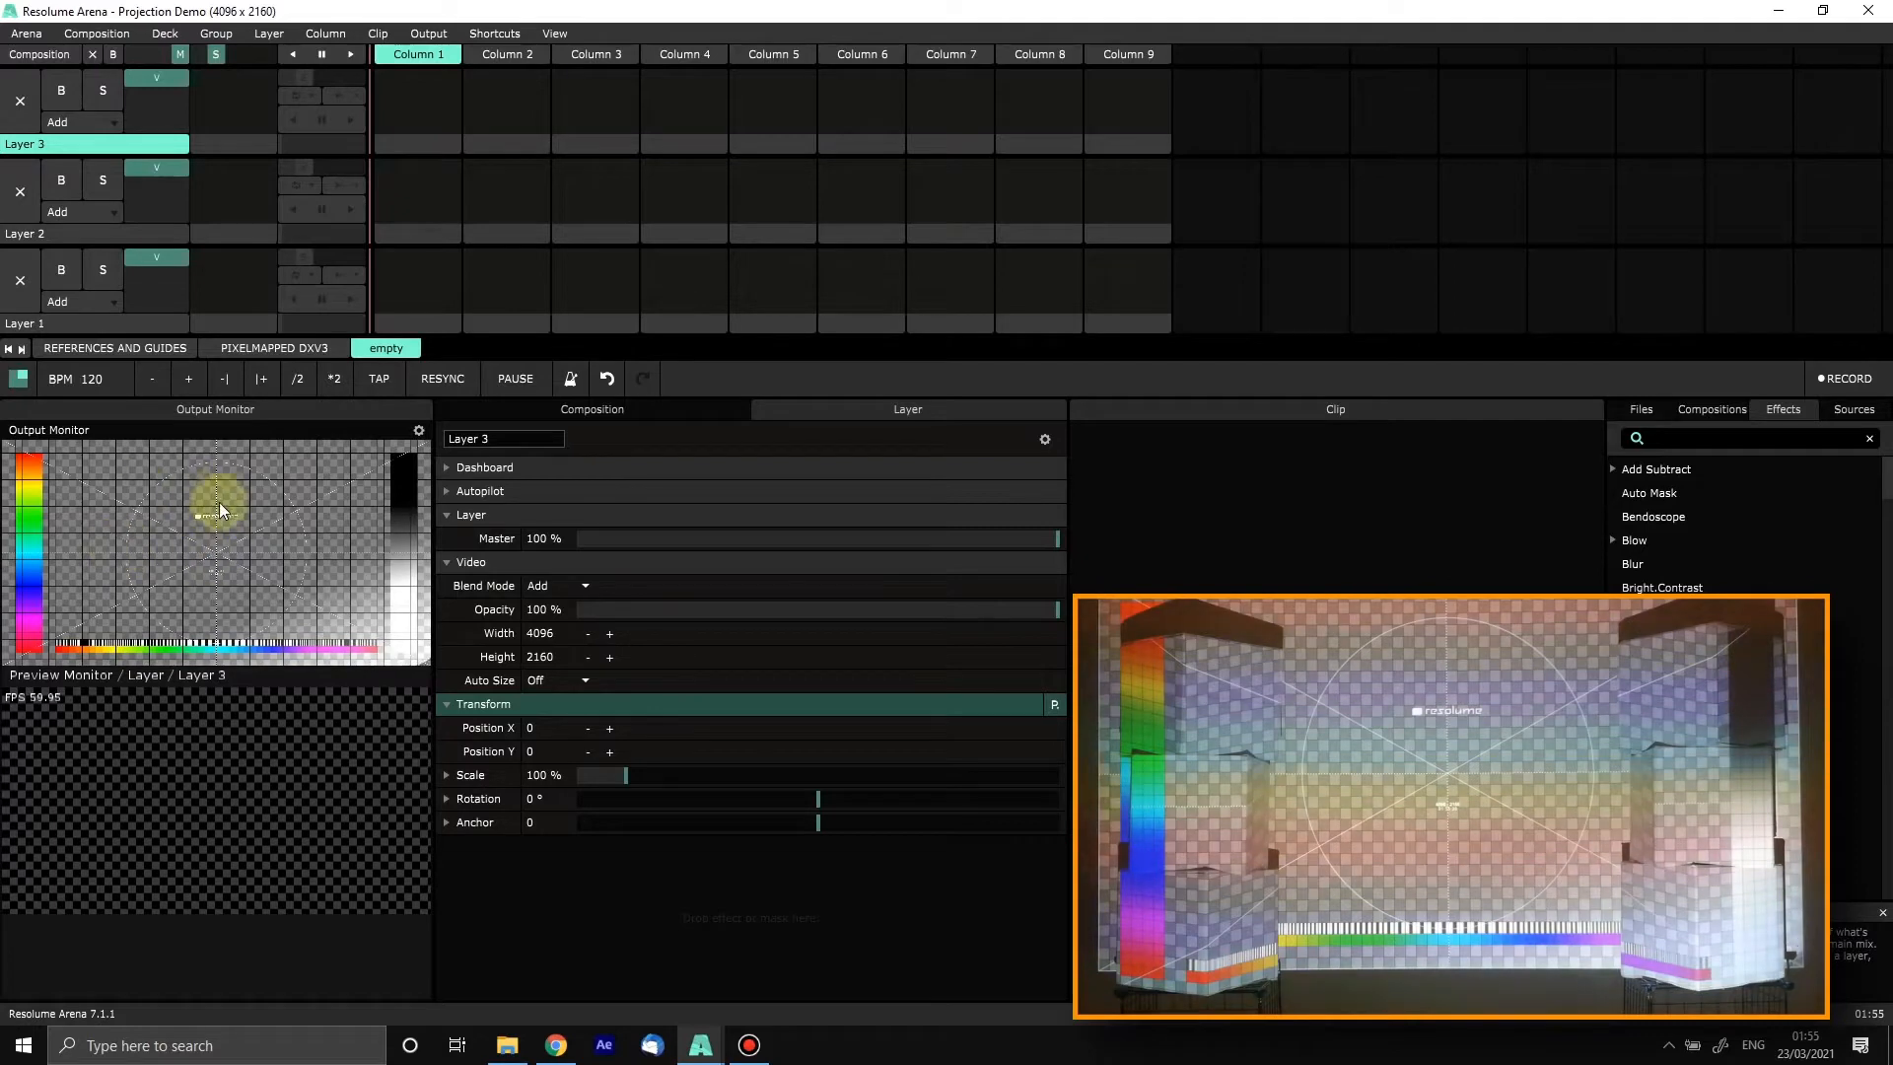
{"action": "left_click", "coordinate": [428, 34]}
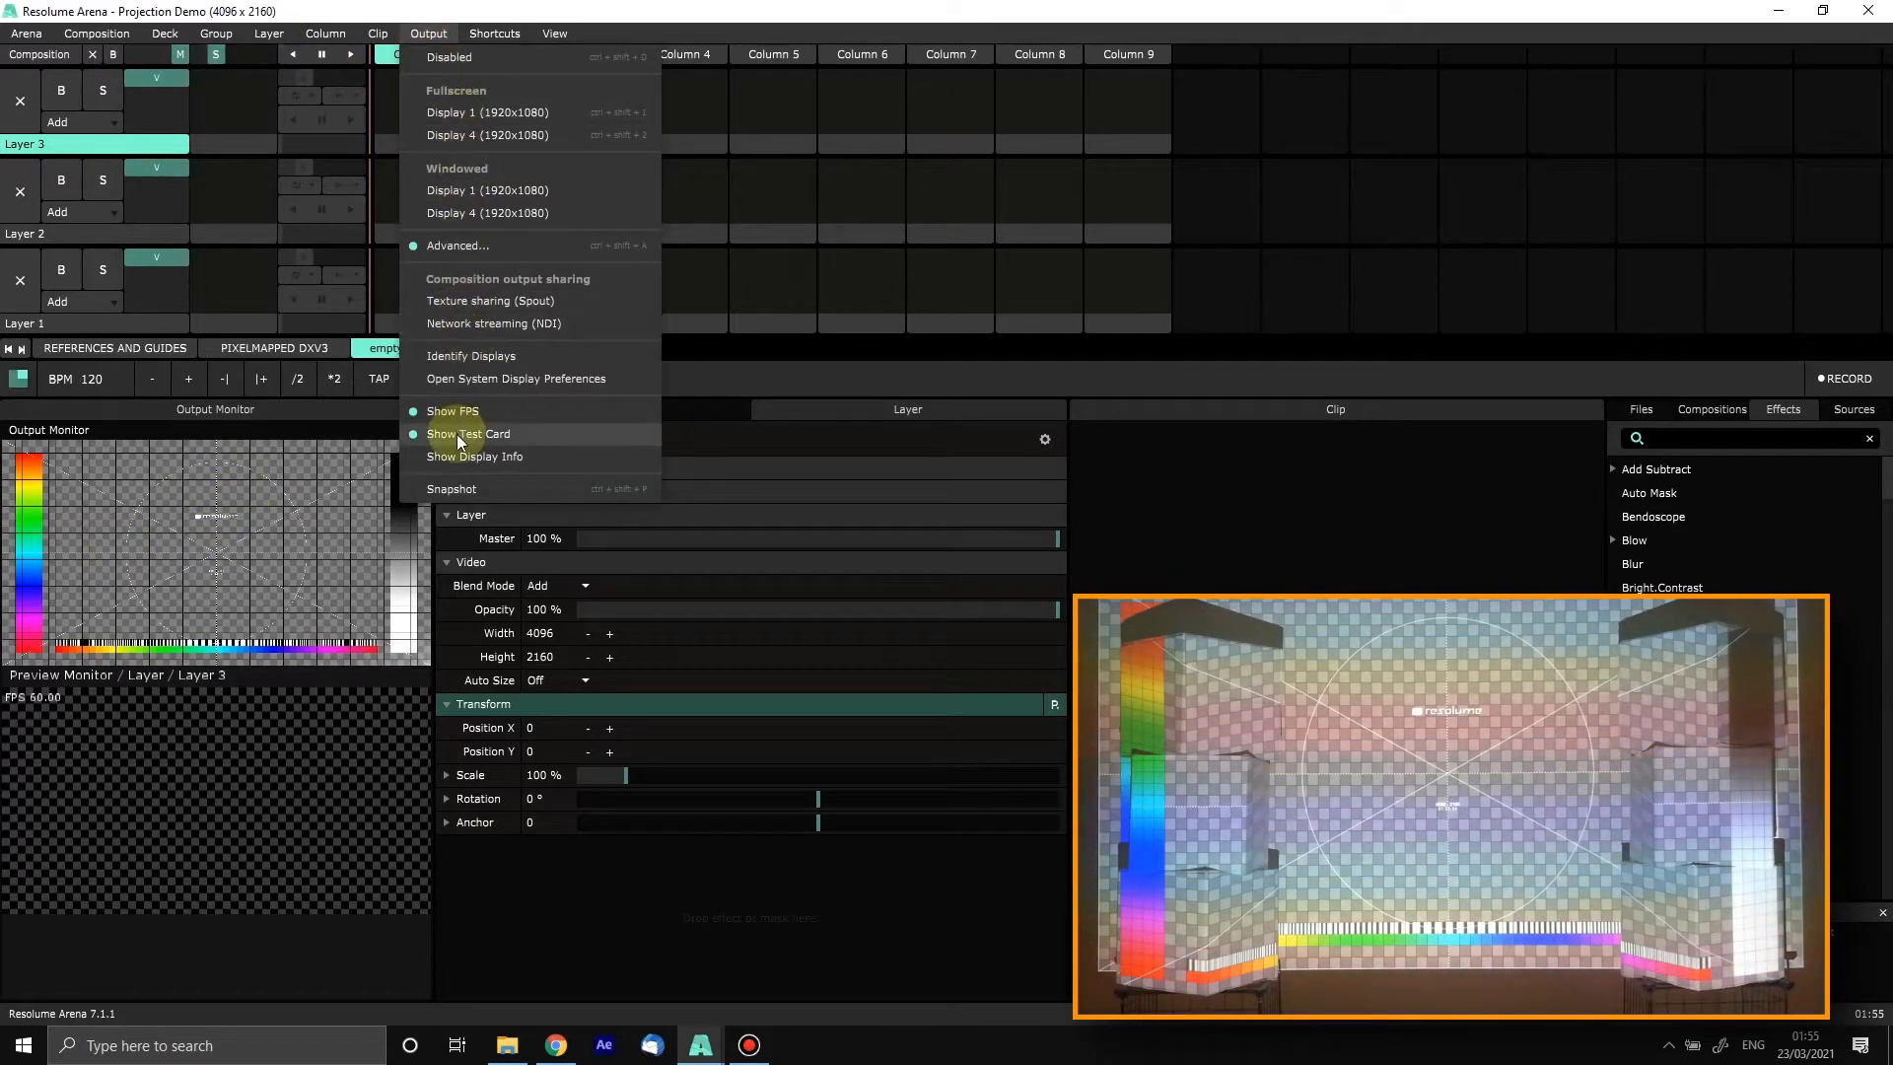
{"action": "left_click", "coordinate": [448, 249]}
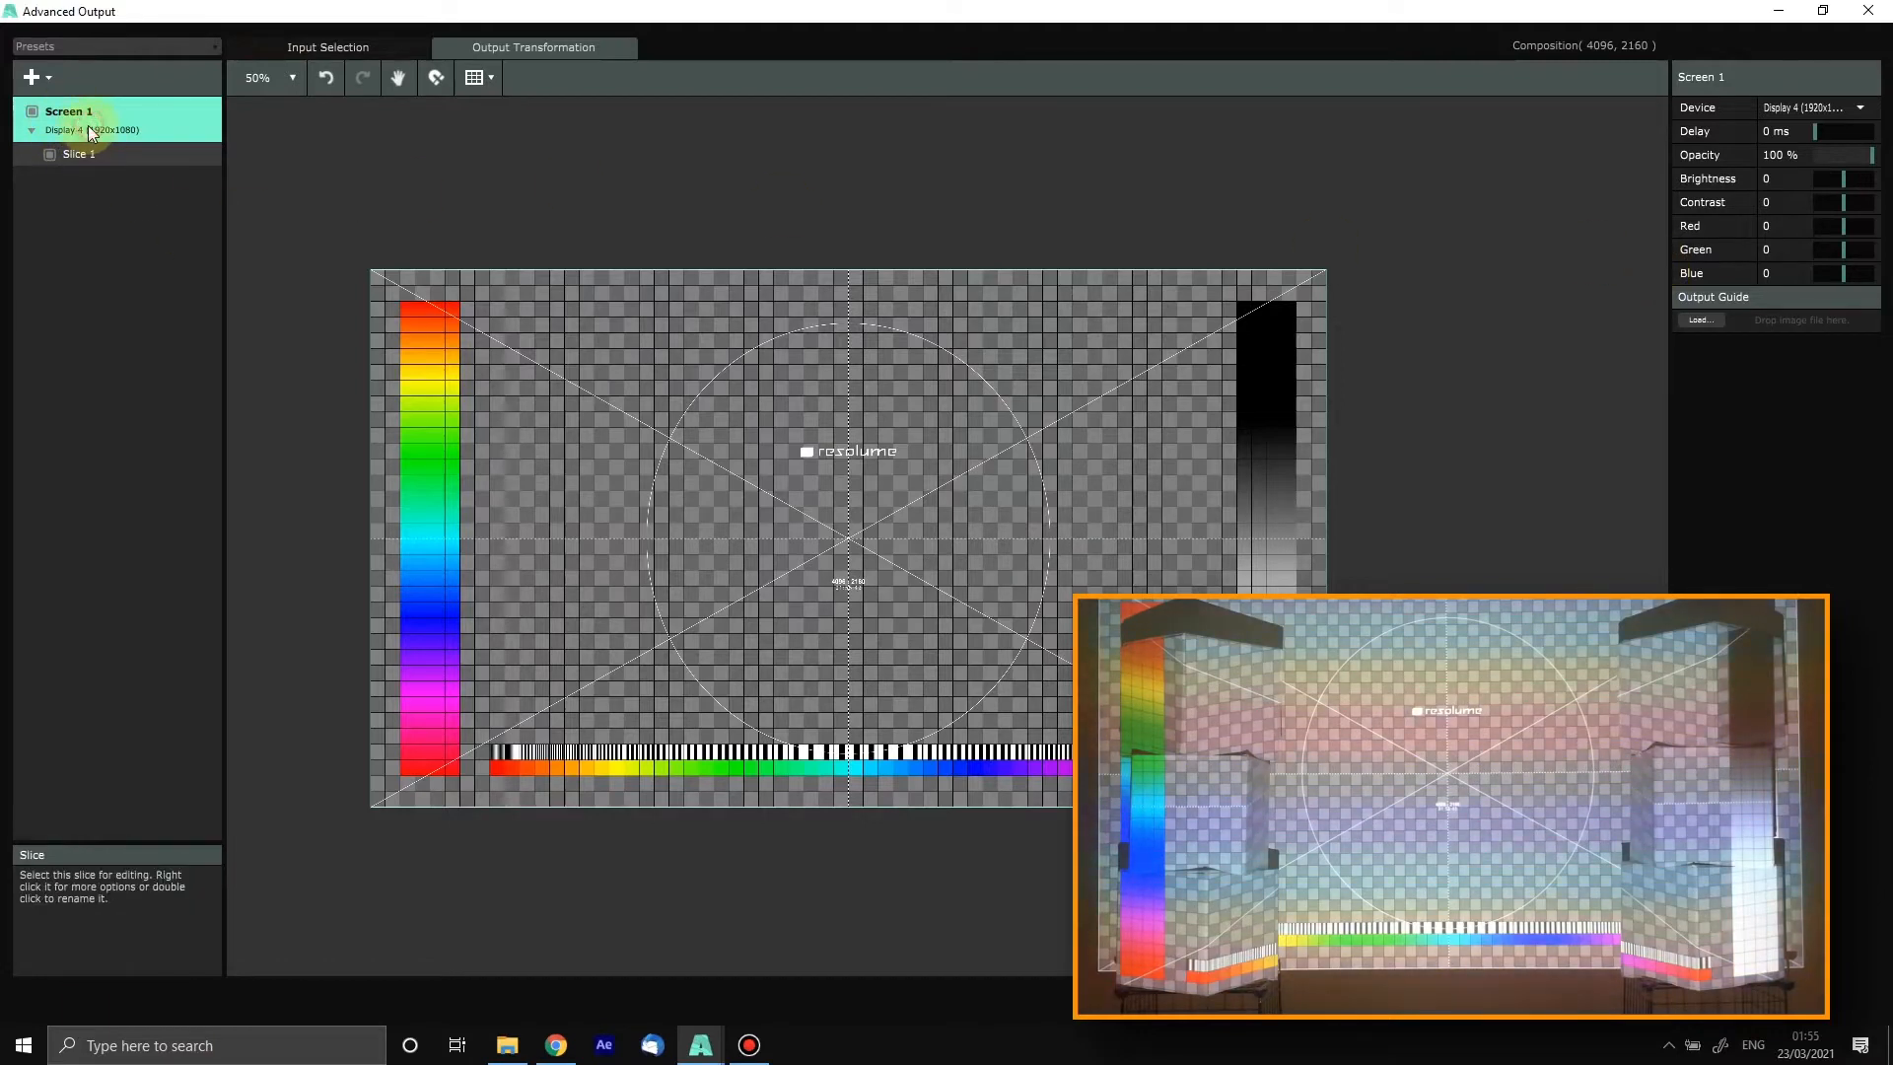
Step: Set Screen 1's output device to Virtual Output and return it to Display 4 (1920x1080)
{"action": "left_click", "coordinate": [1786, 103]}
{"action": "left_click", "coordinate": [1785, 190]}
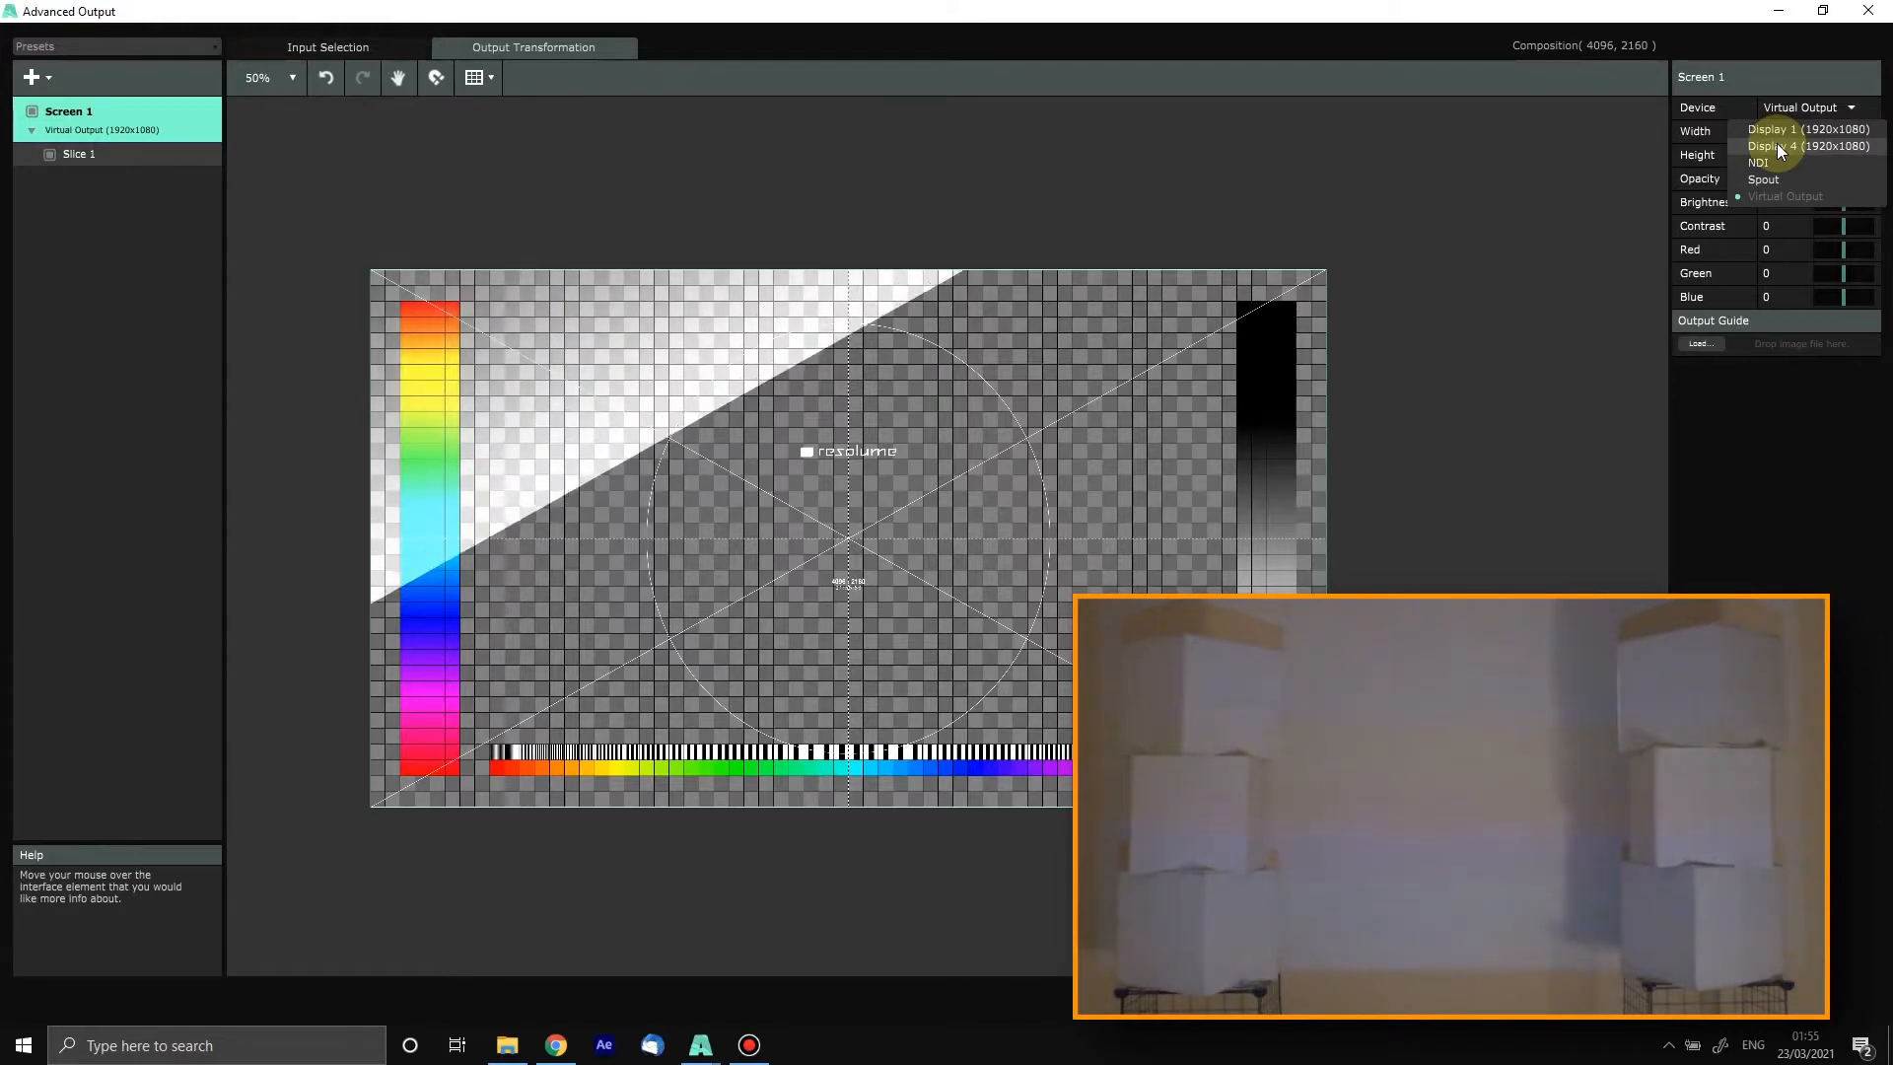
{"action": "left_click", "coordinate": [1781, 145]}
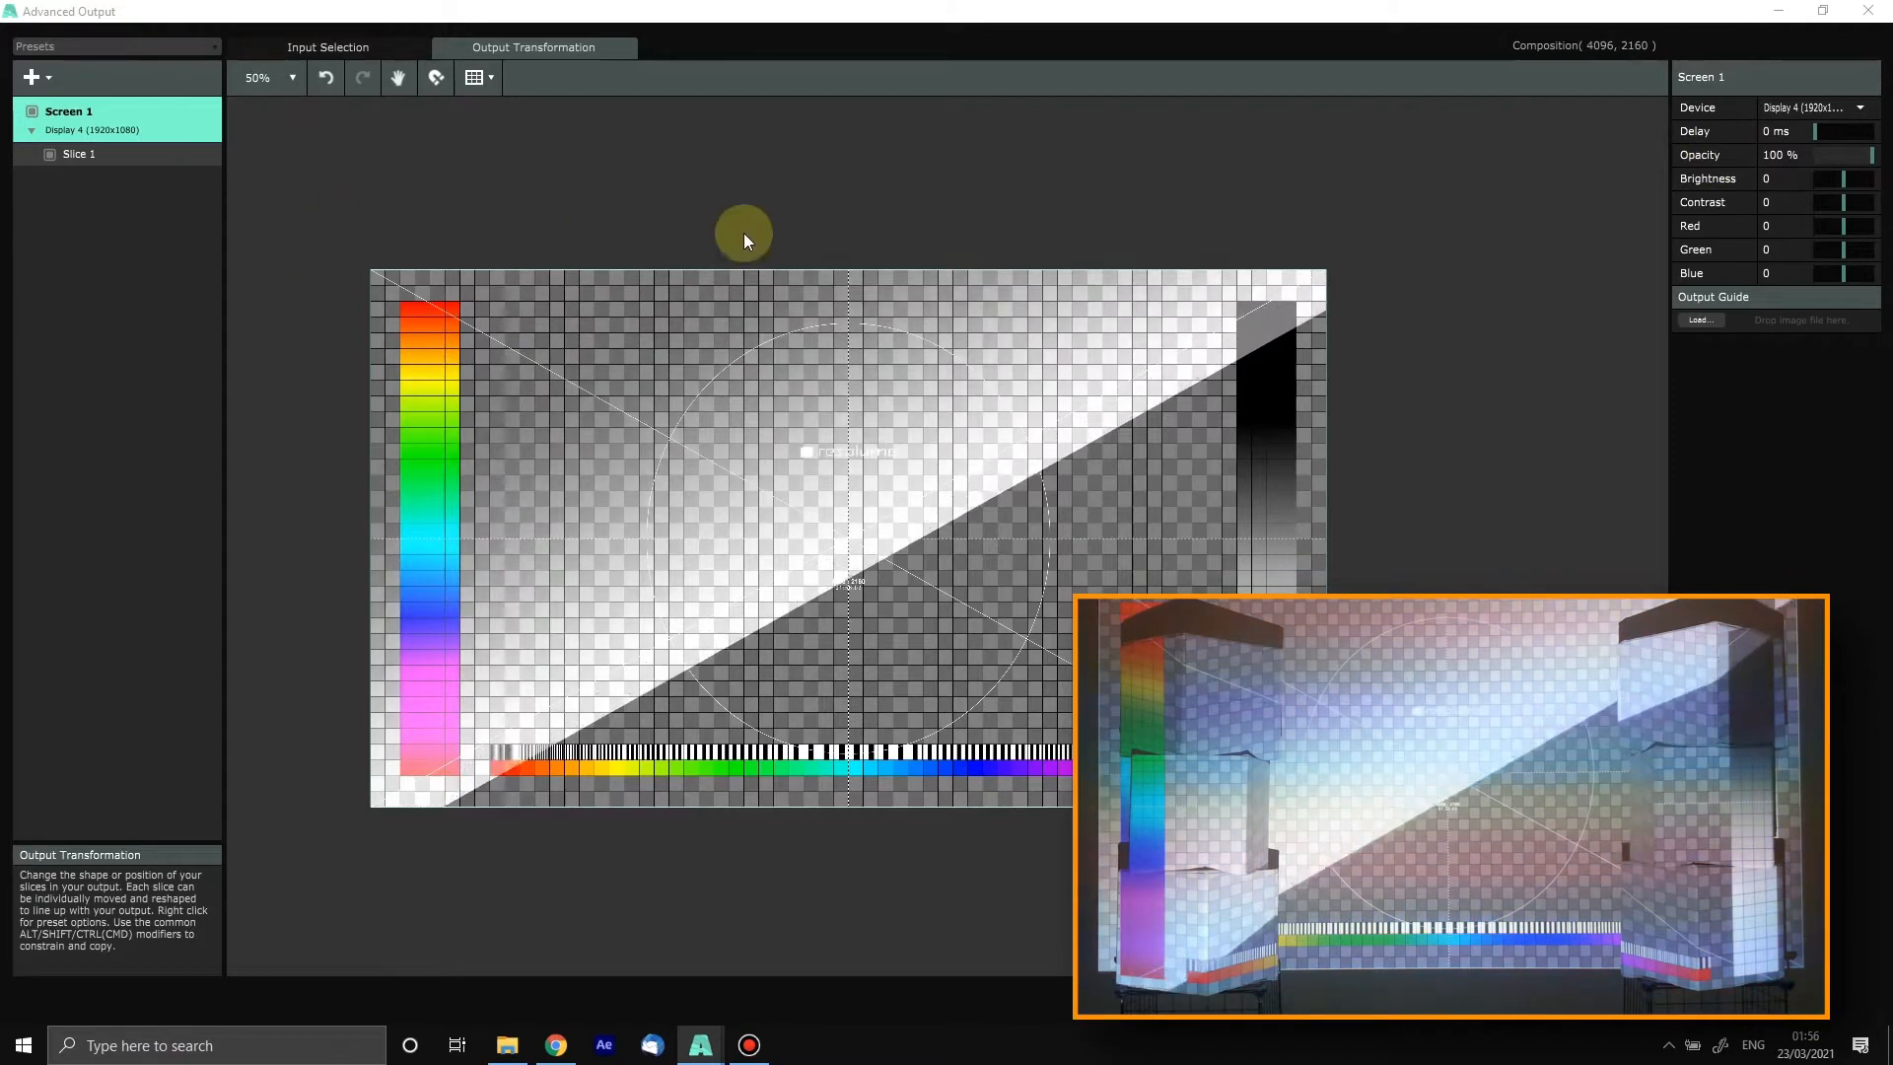
Step: Check the input selection and output transformation of Screen 1, and close the advanced output settings
{"action": "left_click", "coordinate": [404, 42]}
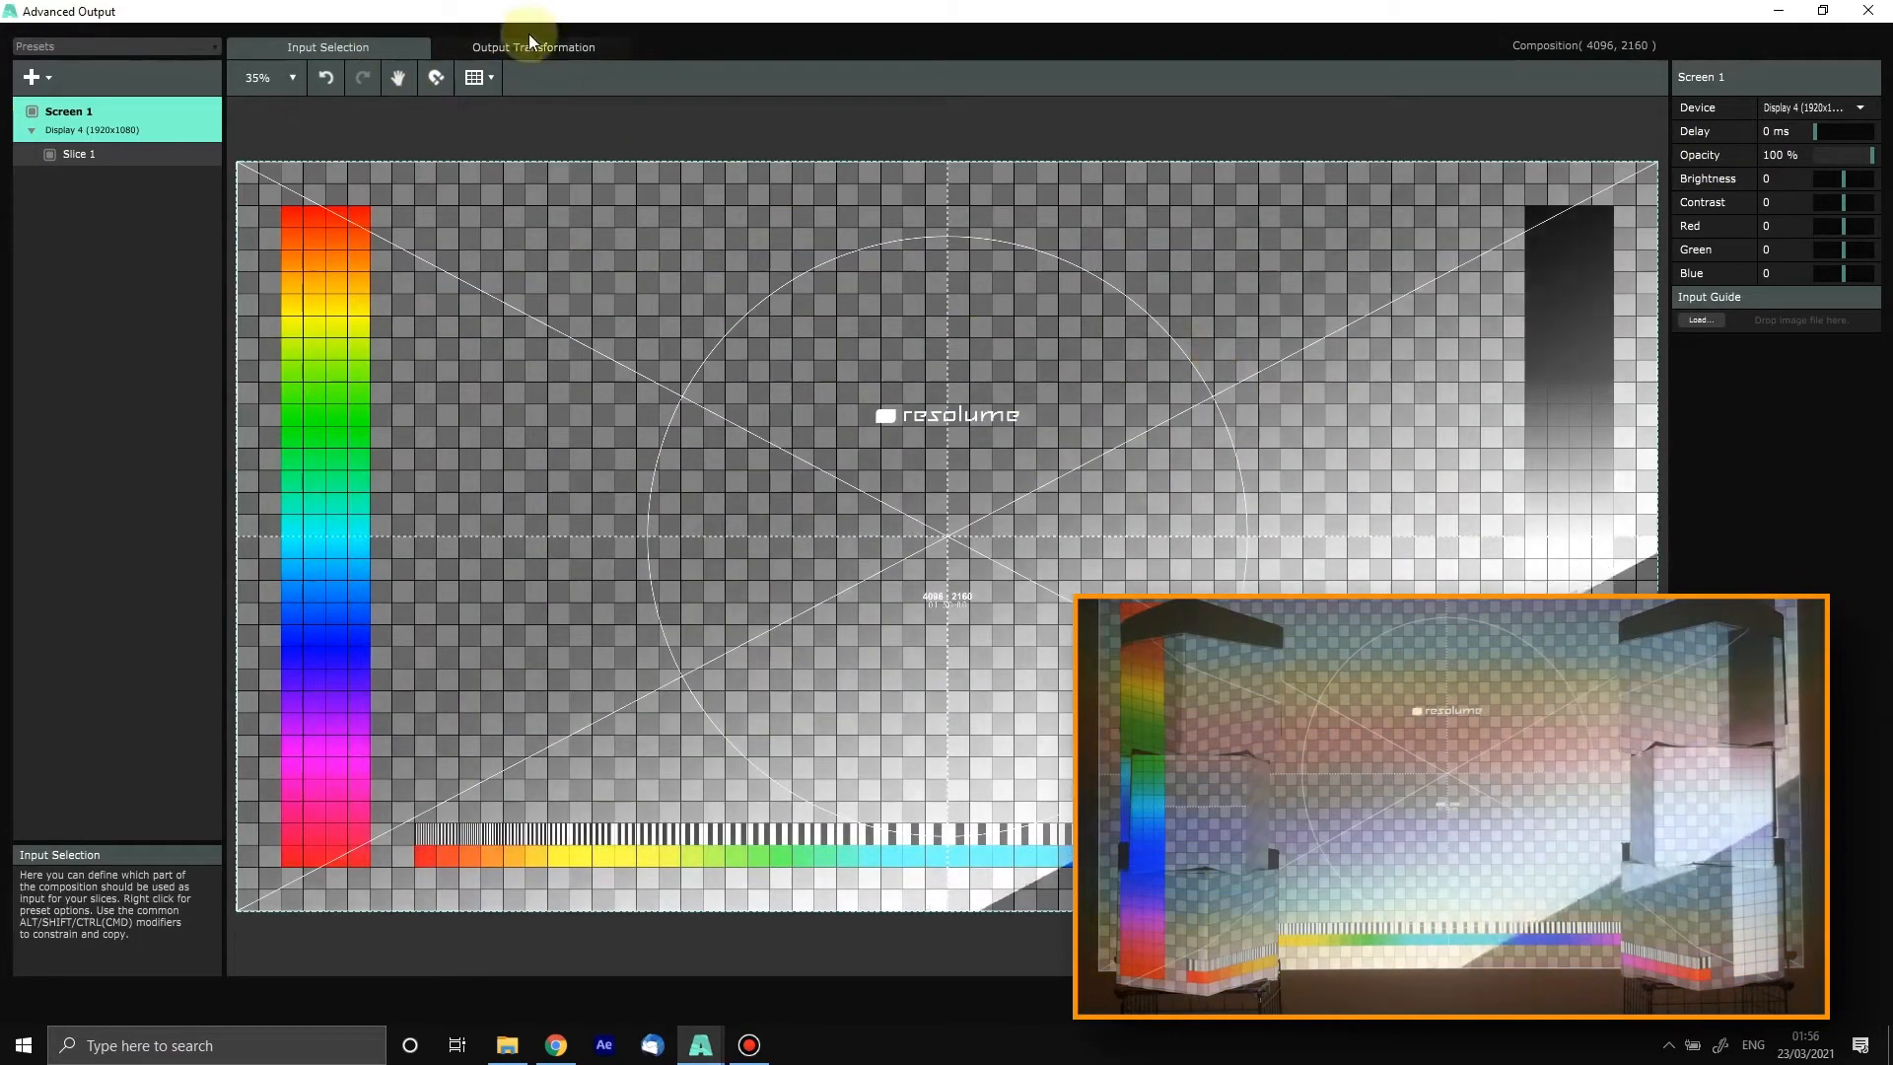
{"action": "left_click", "coordinate": [495, 44]}
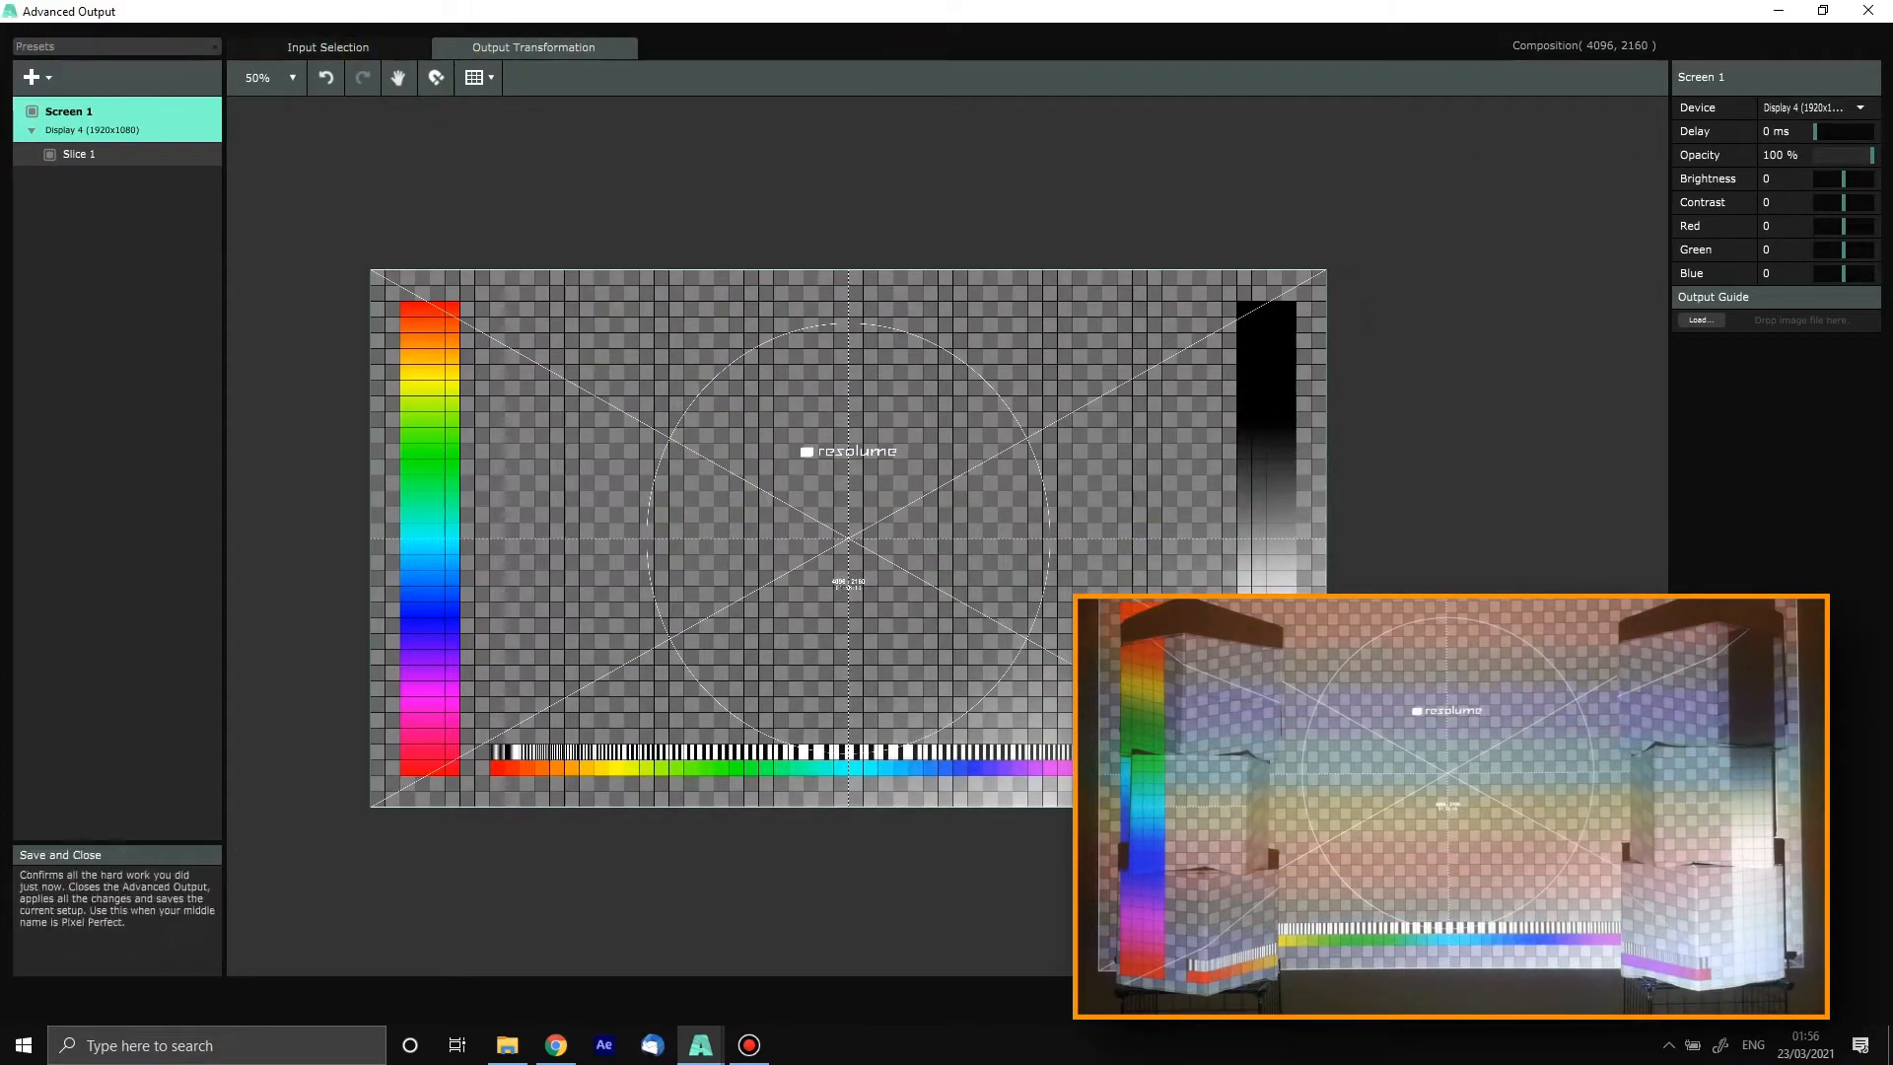
{"action": "left_click", "coordinate": [659, 268]}
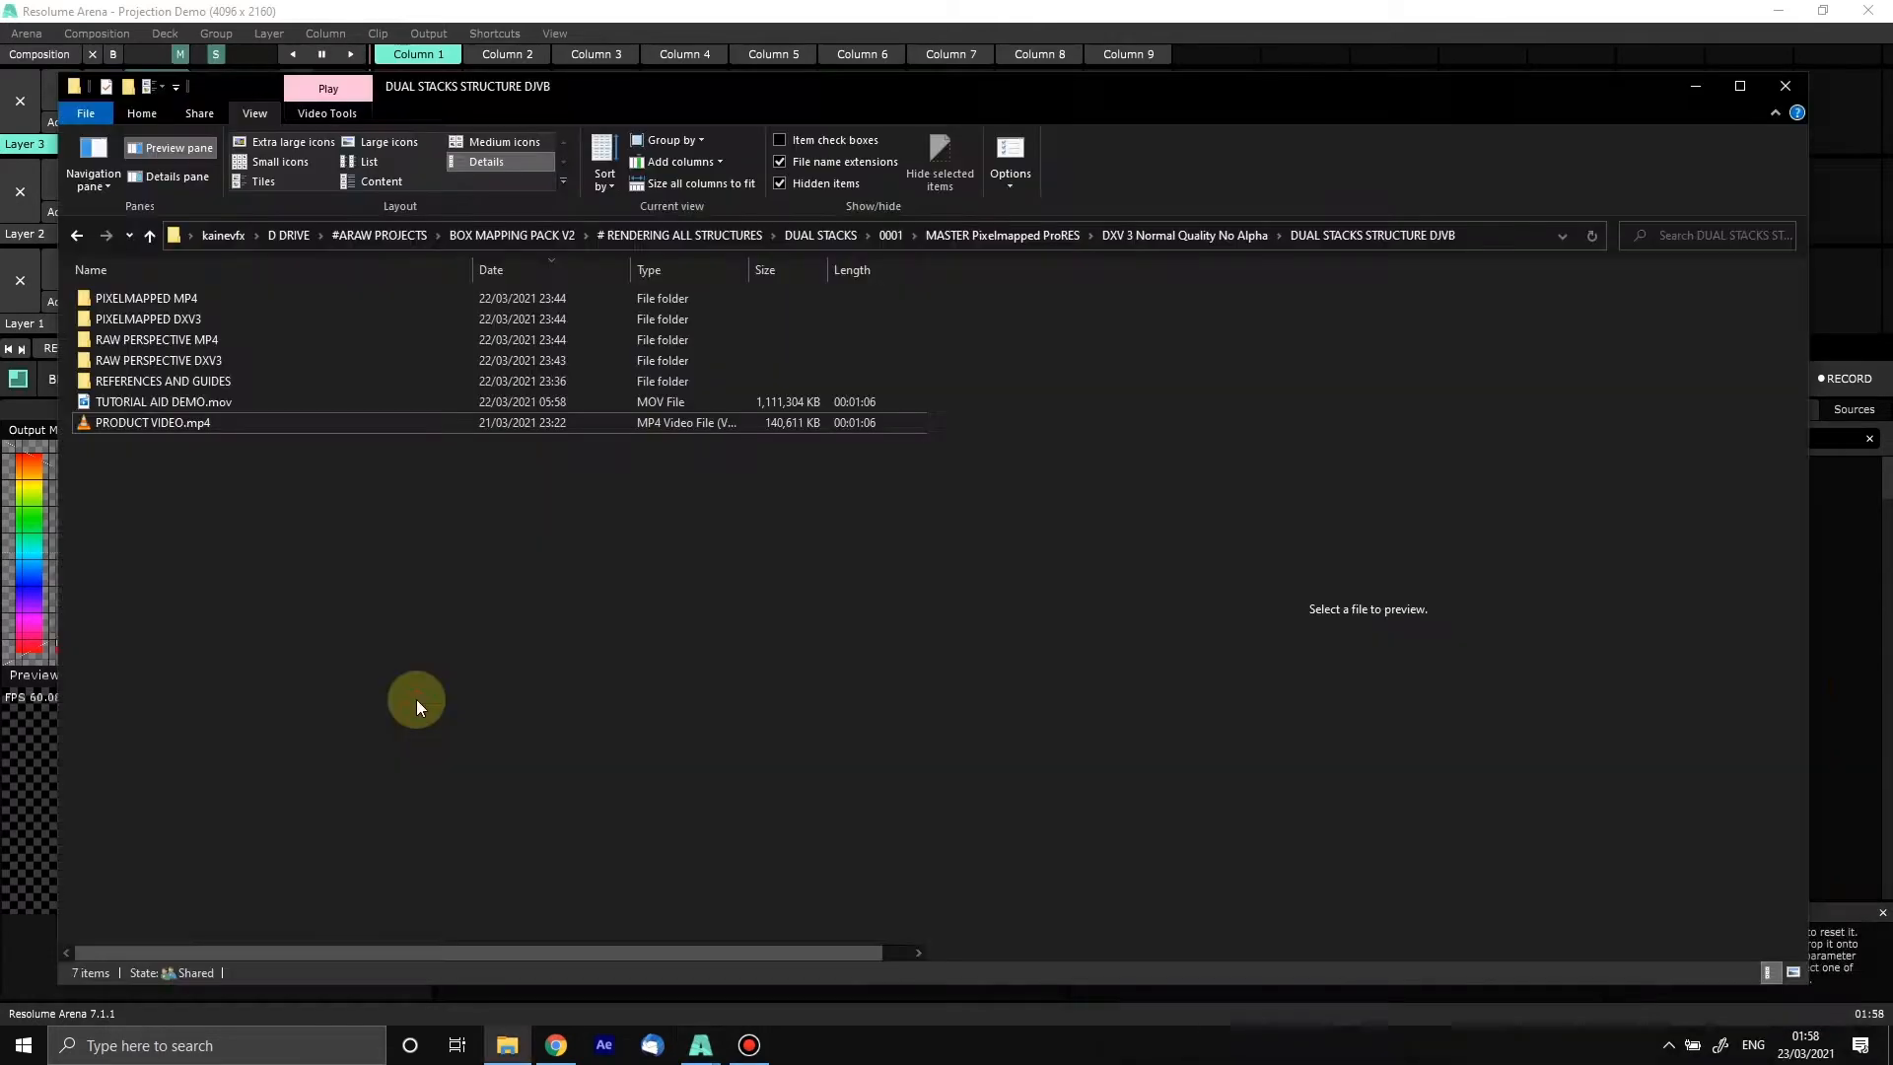
Step: Reposition the DUAL STACKS STRUCTURE DJVB folder window and look over its pixelmapped and raw perspective folders
{"action": "left_click_drag", "start_coordinate": [586, 83], "coordinate": [595, 127]}
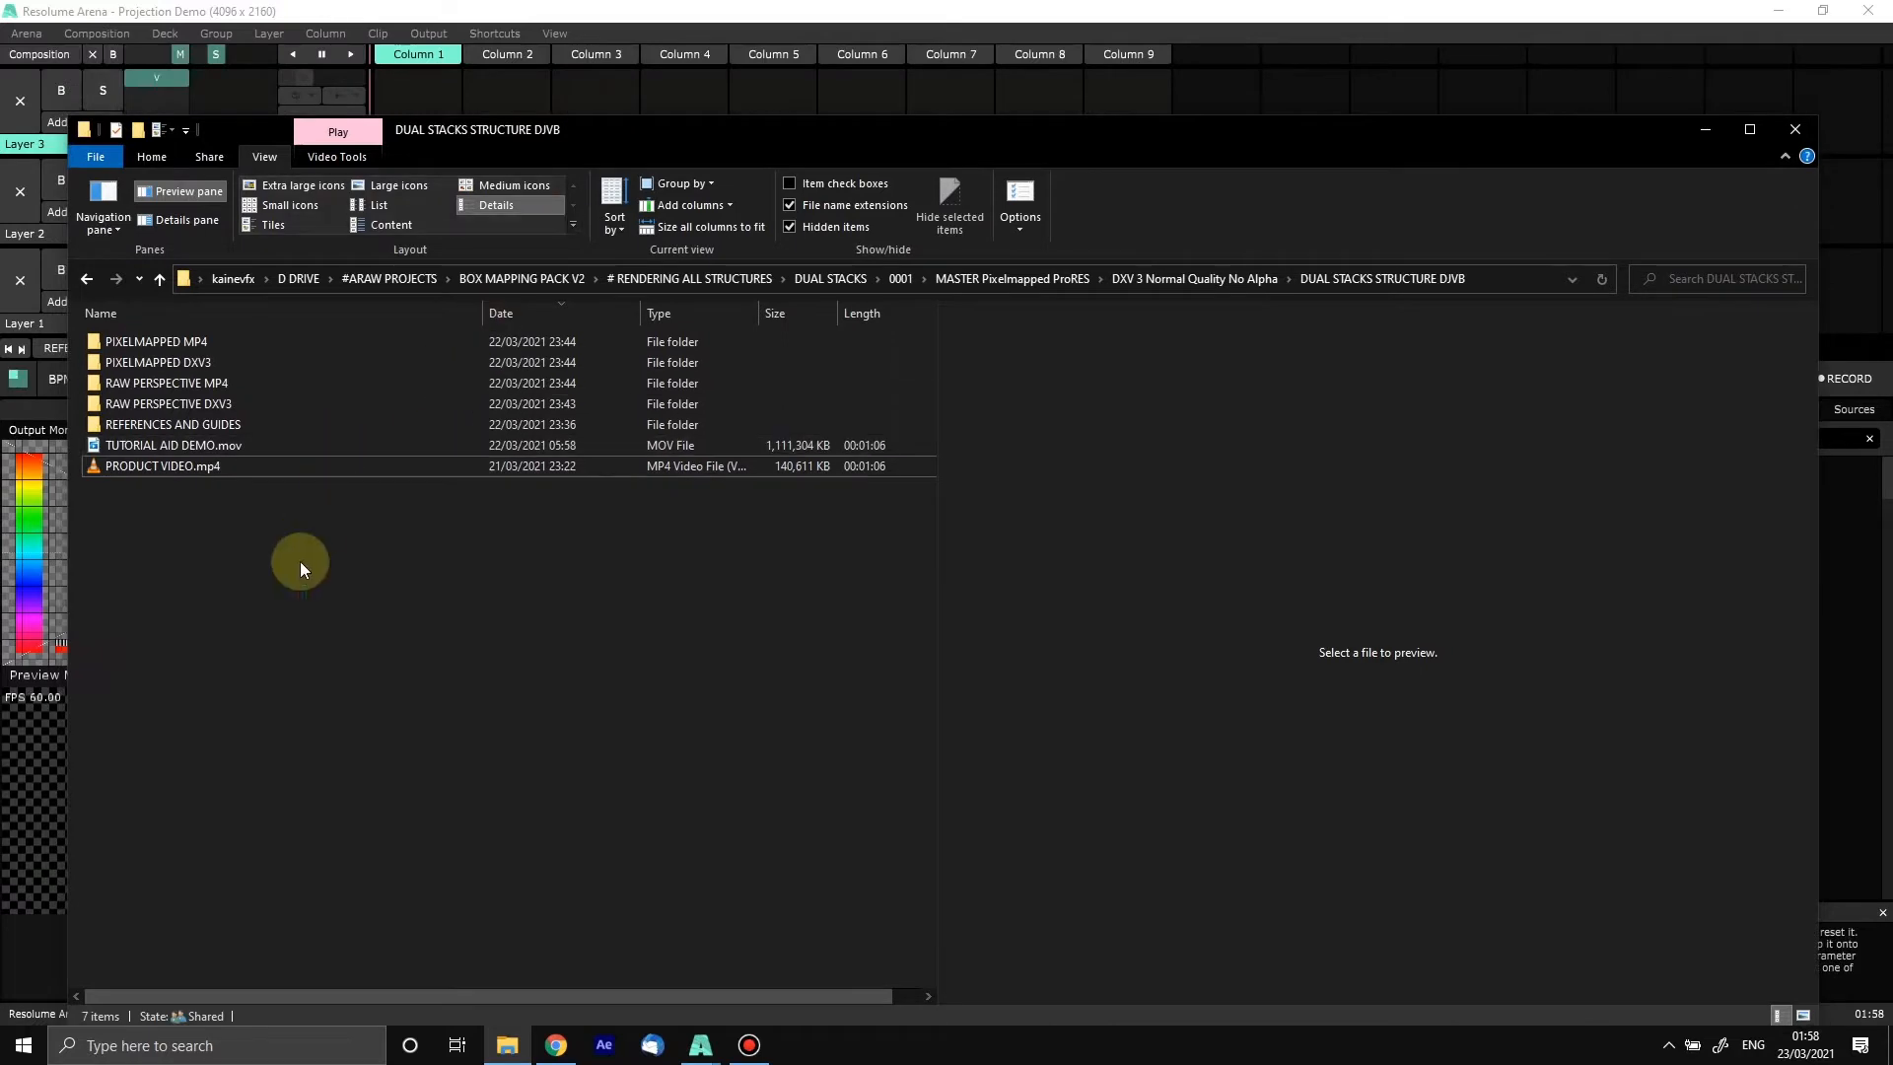
{"action": "left_click_drag", "start_coordinate": [200, 402], "coordinate": [169, 343]}
{"action": "left_click", "coordinate": [278, 512]}
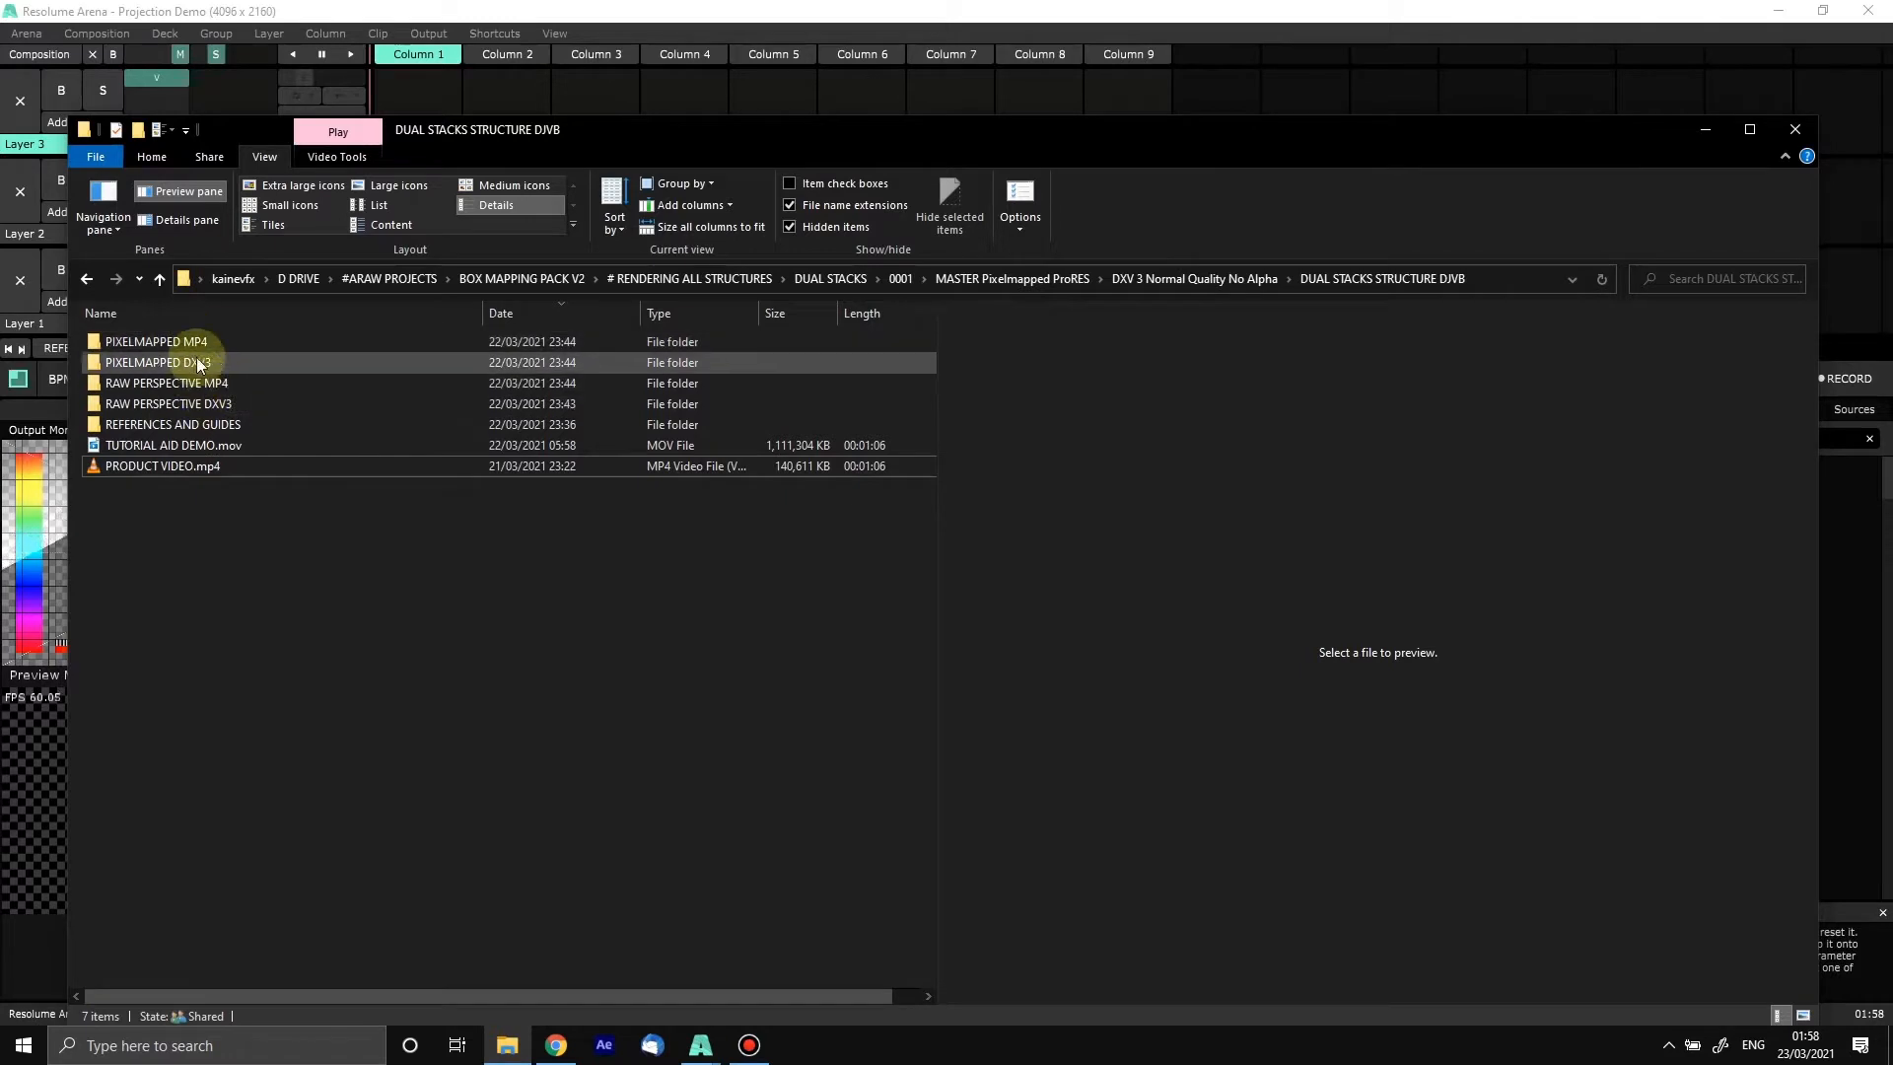
{"action": "left_click", "coordinate": [203, 408]}
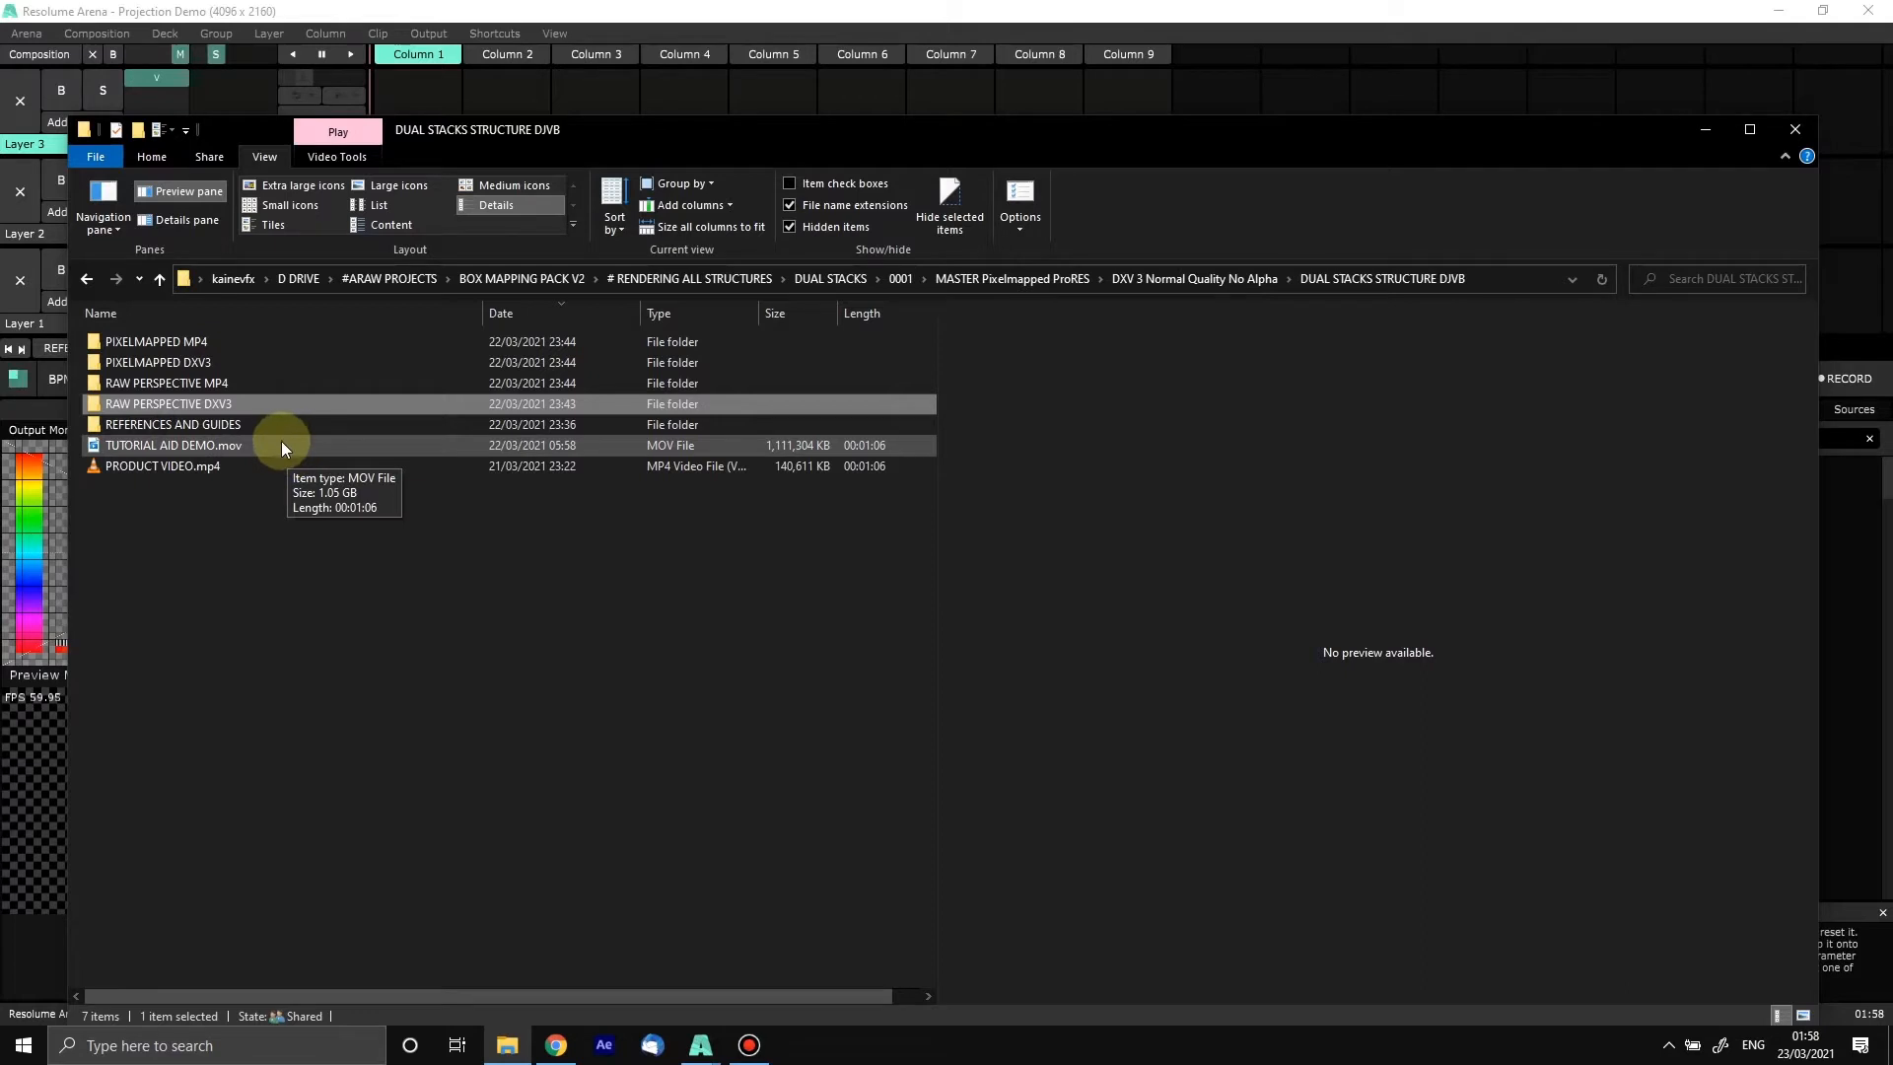
Step: Open the RAW PERSPECTIVE MP4 folder, watch 0004_RAW_PERSPECTIVE_MP4.mp4 in VLC media player, and close the player
{"action": "double_click", "coordinate": [198, 400]}
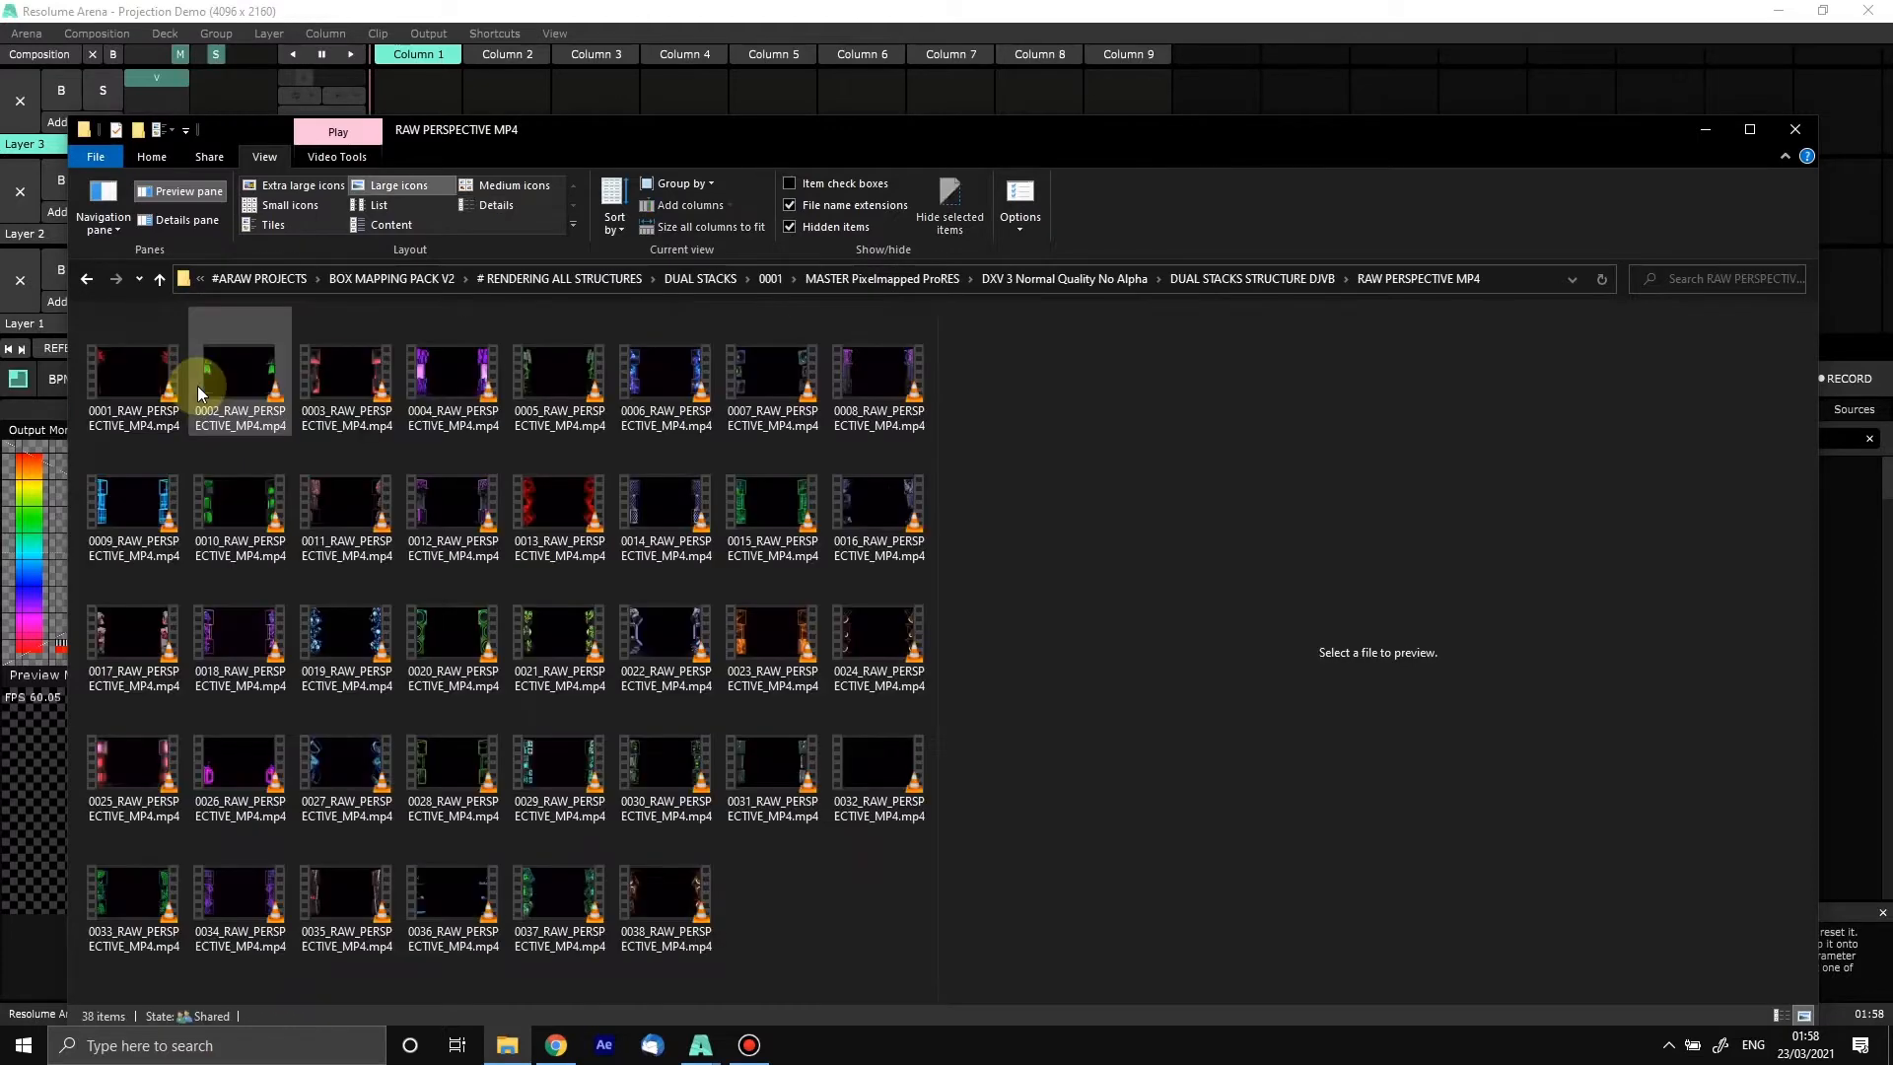
{"action": "left_click", "coordinate": [479, 355]}
{"action": "right_click", "coordinate": [456, 368]}
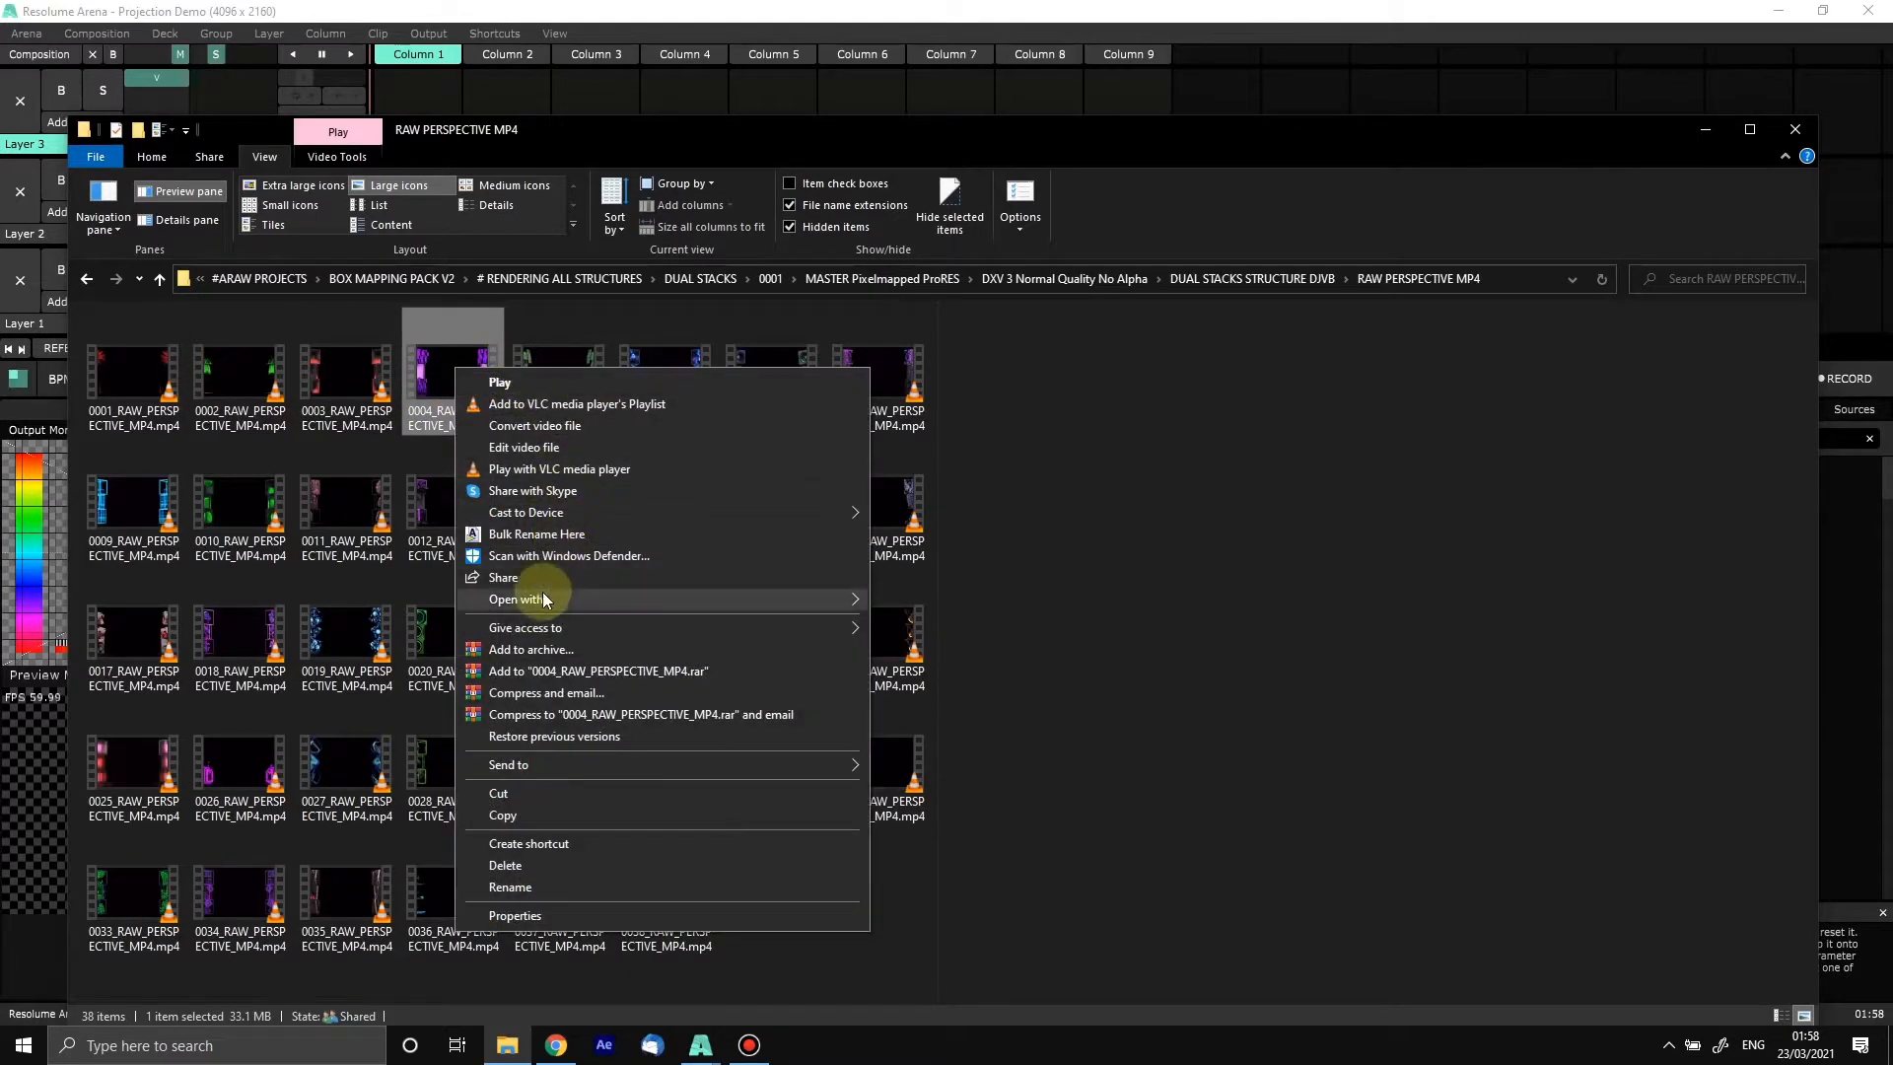
{"action": "mouse_move", "coordinate": [536, 600]}
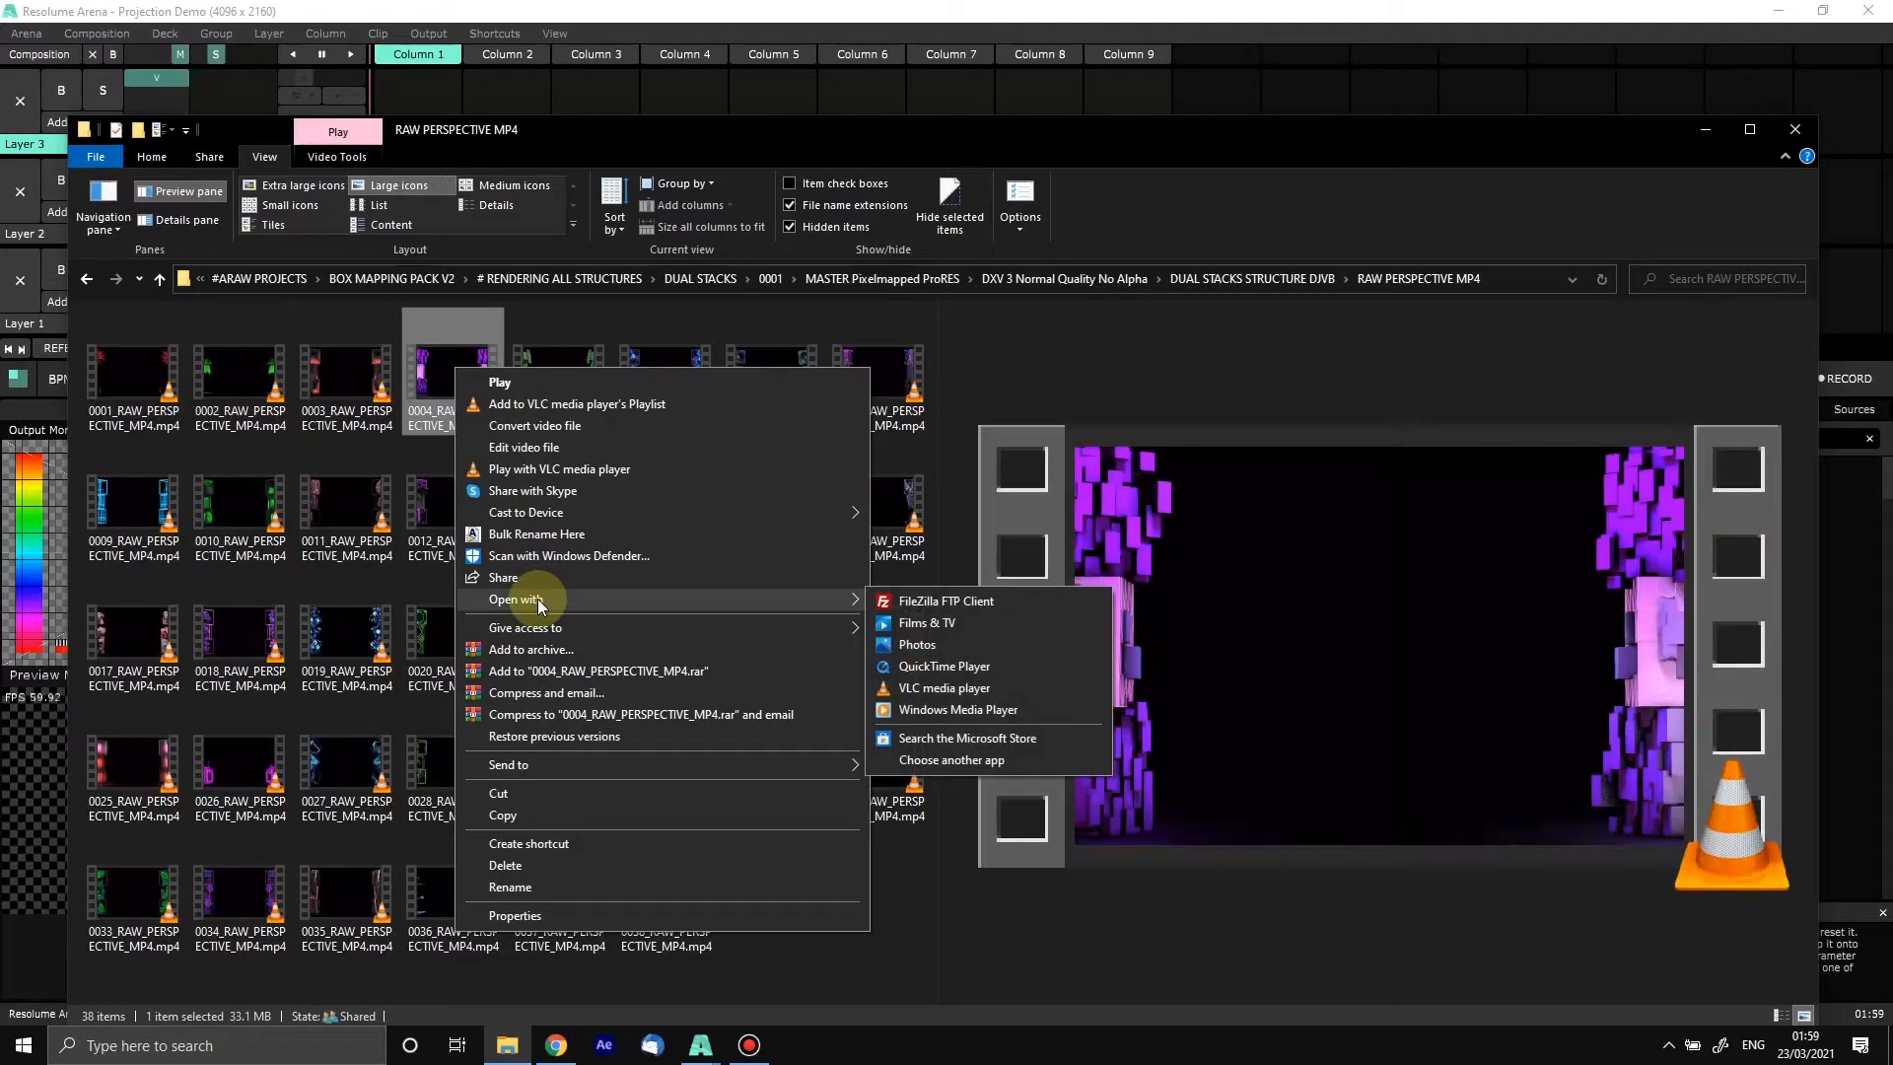
{"action": "left_click", "coordinate": [943, 690]}
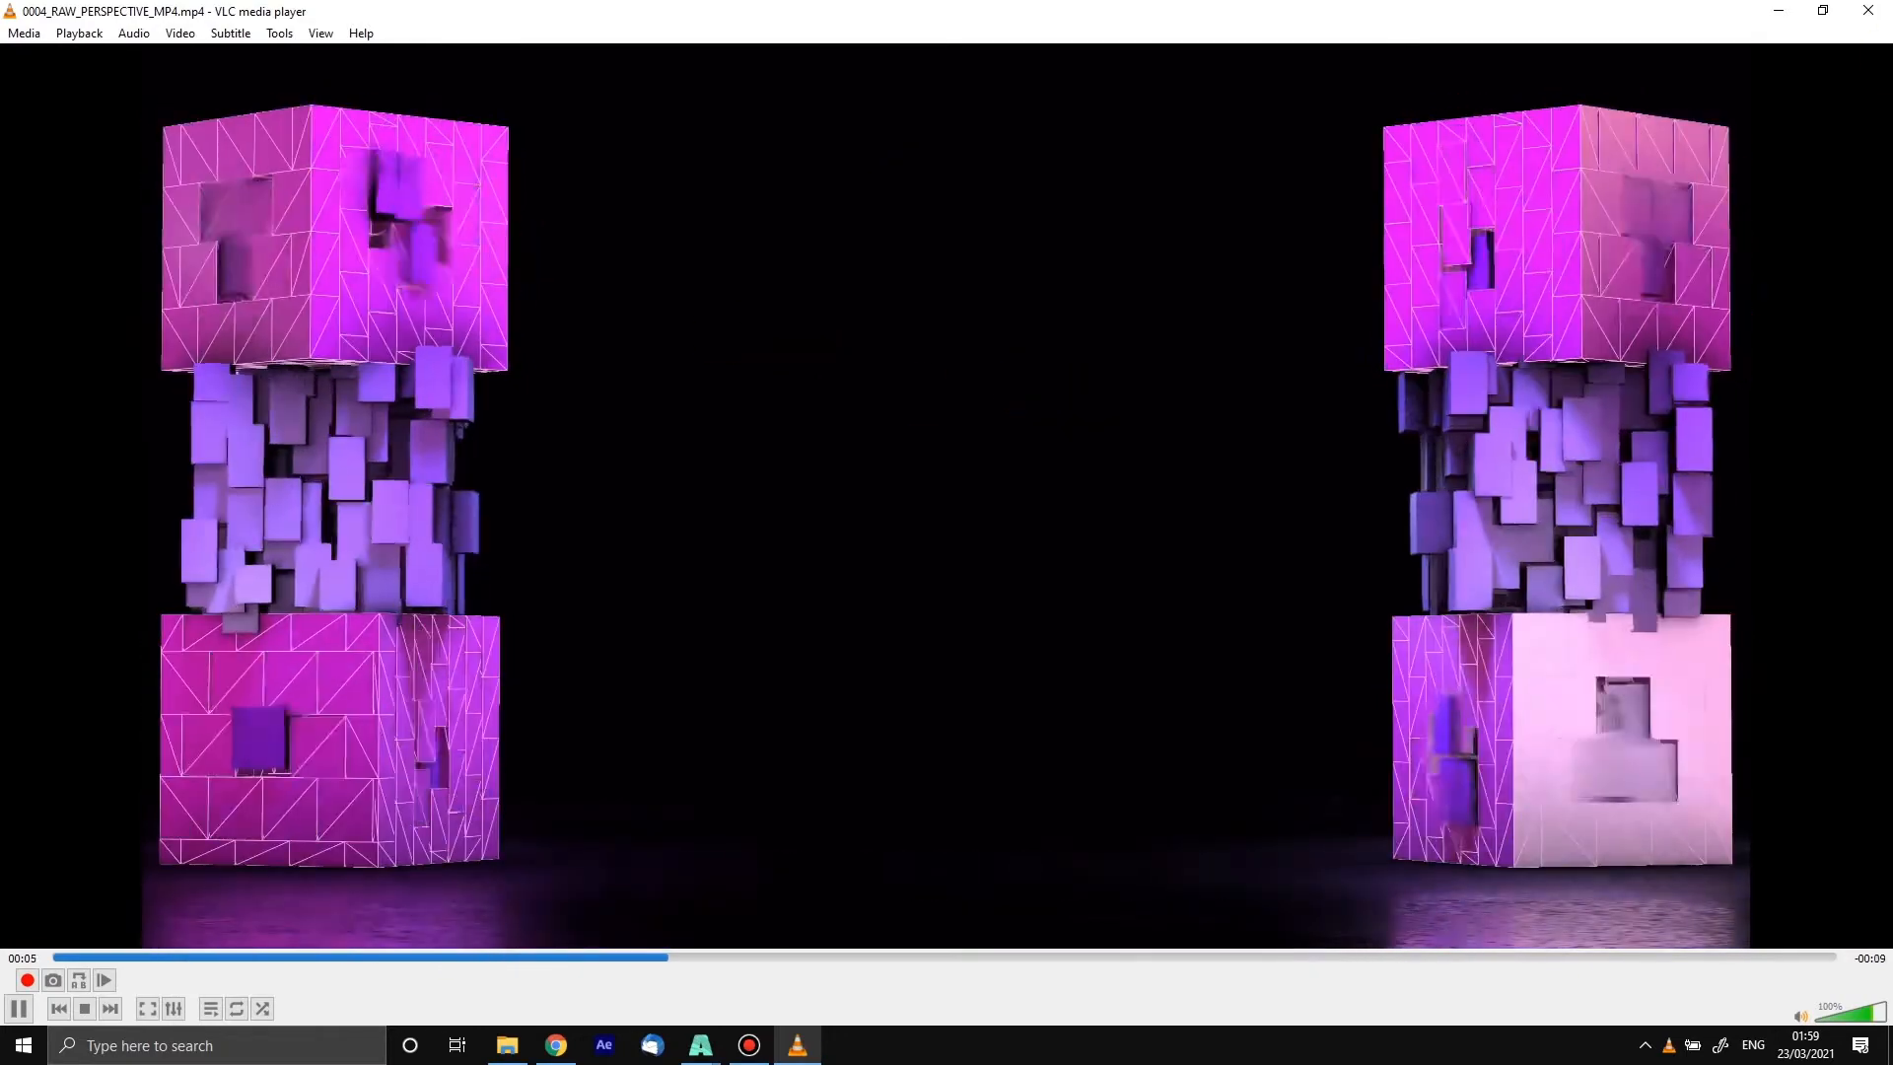
{"action": "left_click", "coordinate": [1866, 11]}
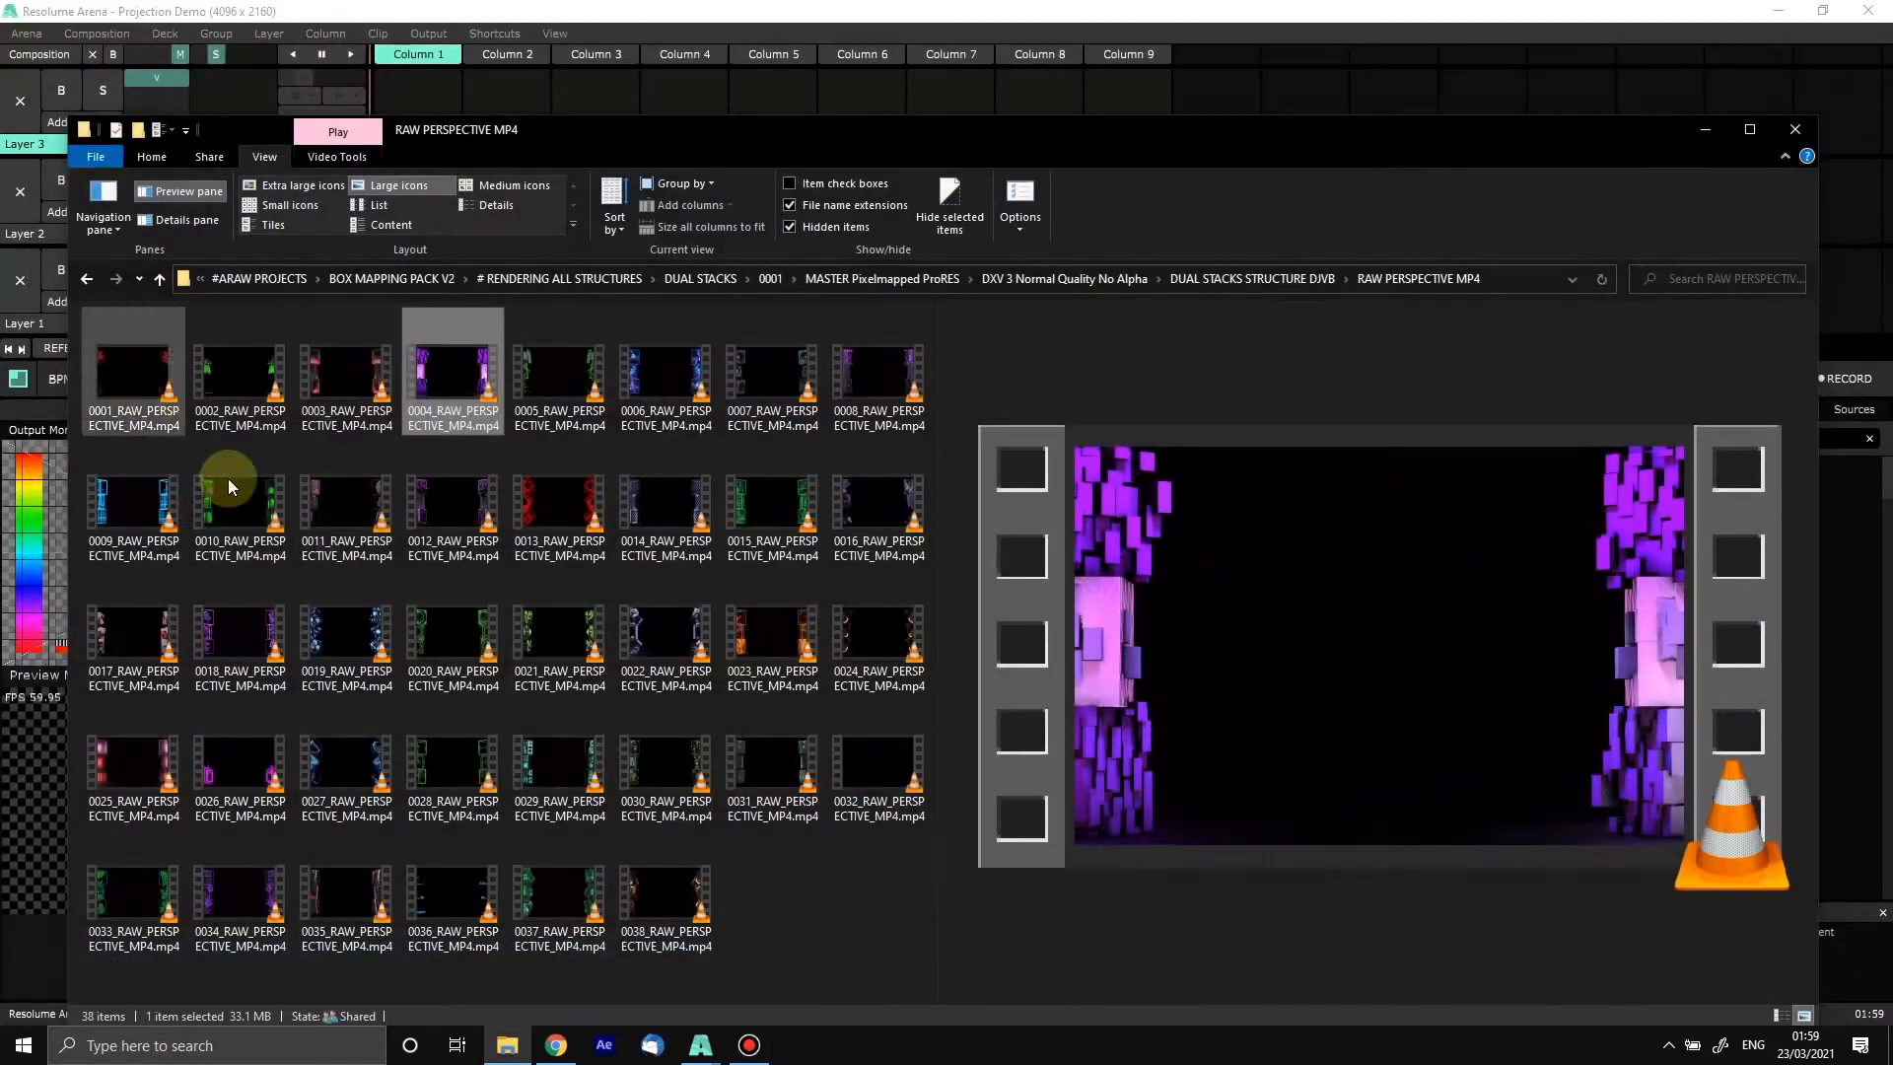
Step: View the clips in the RAW PERSPECTIVE DXV3 folder and open the PIXELMAPPED MP4 folder
{"action": "left_click", "coordinate": [1255, 279]}
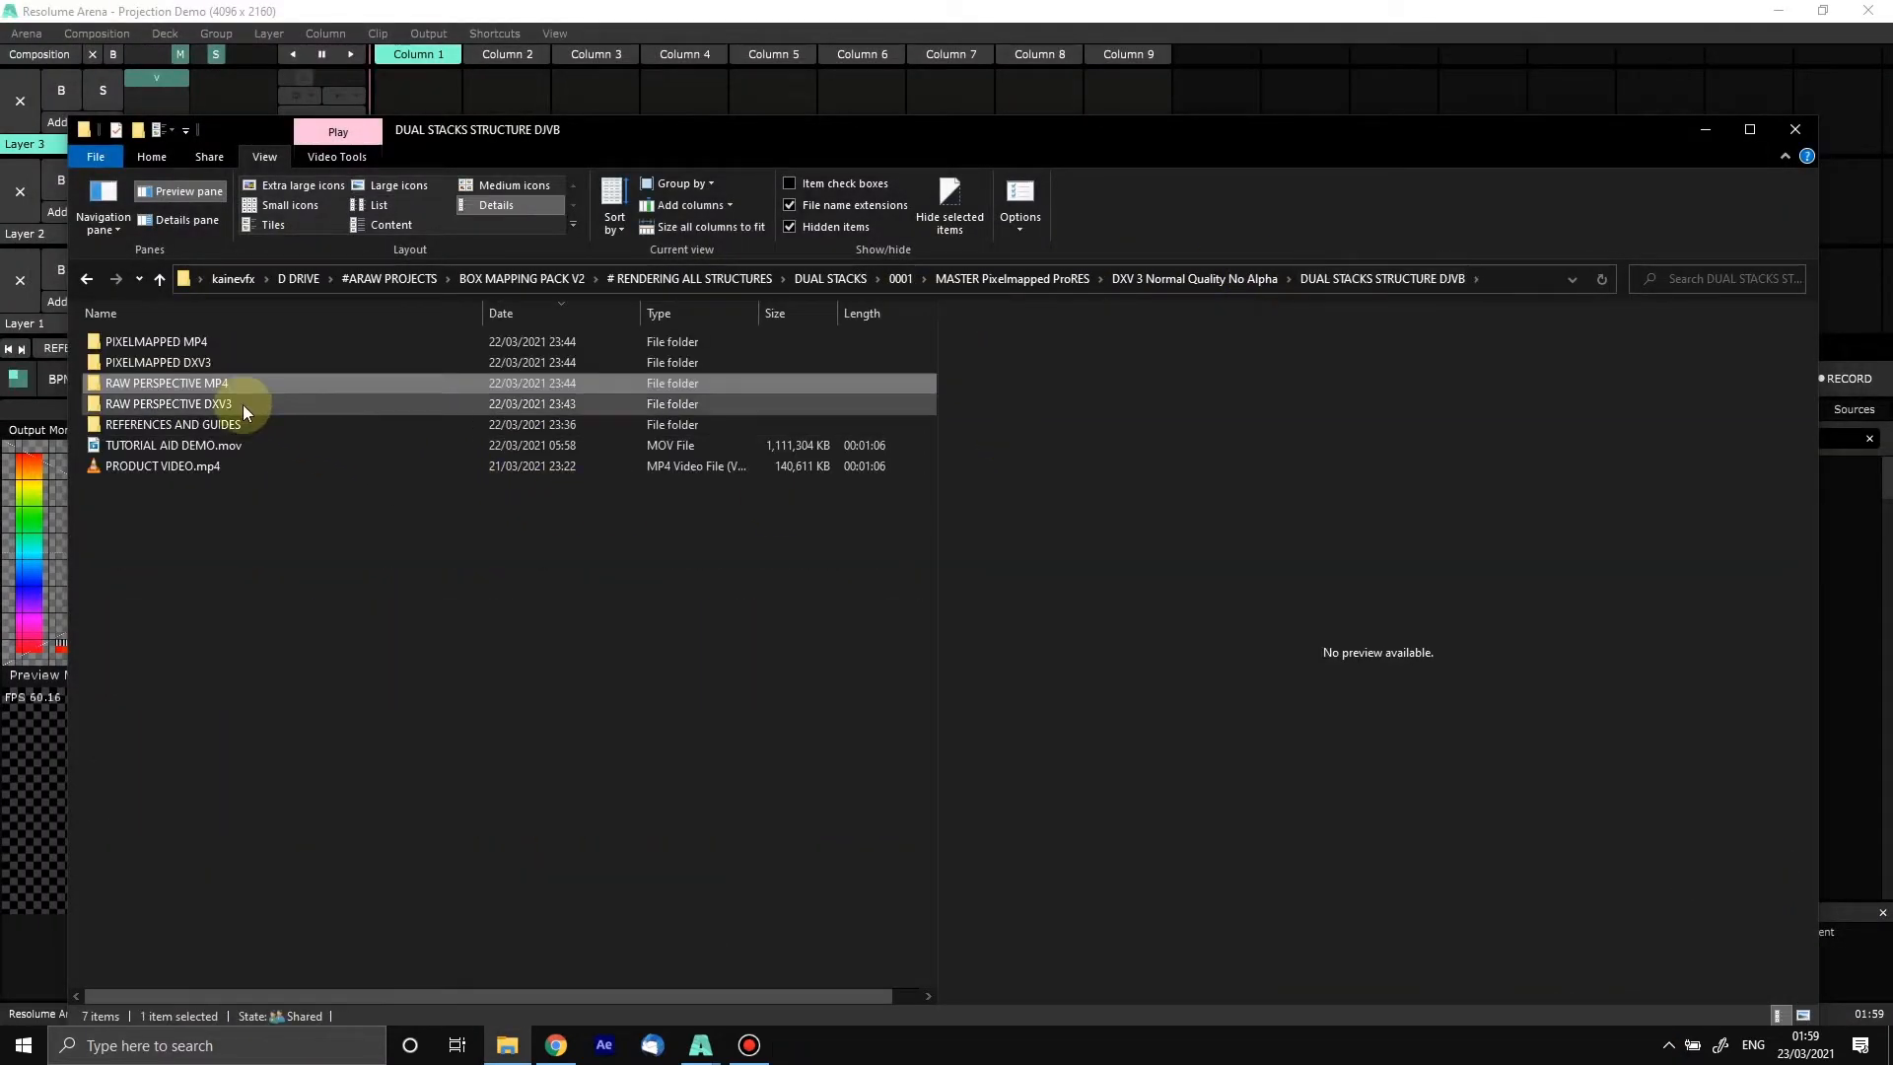
{"action": "double_click", "coordinate": [204, 398]}
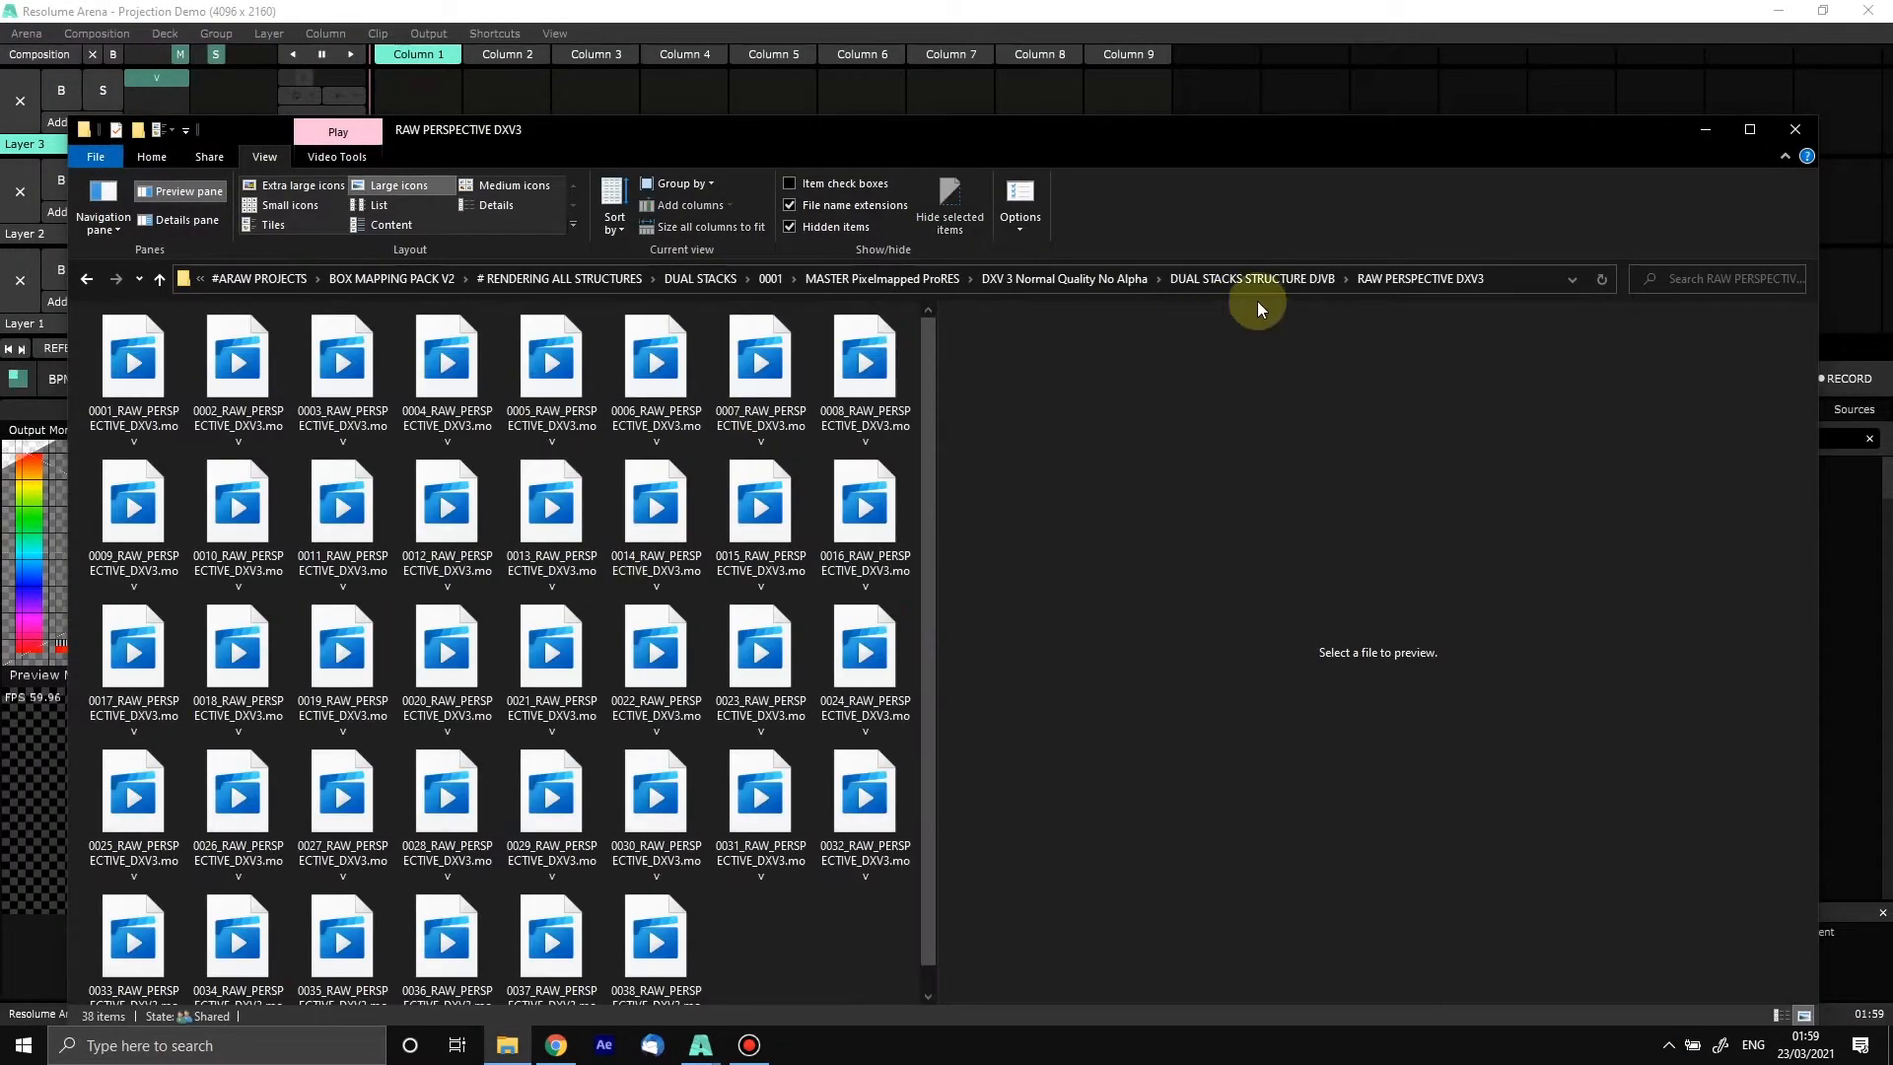
{"action": "left_click", "coordinate": [1290, 284]}
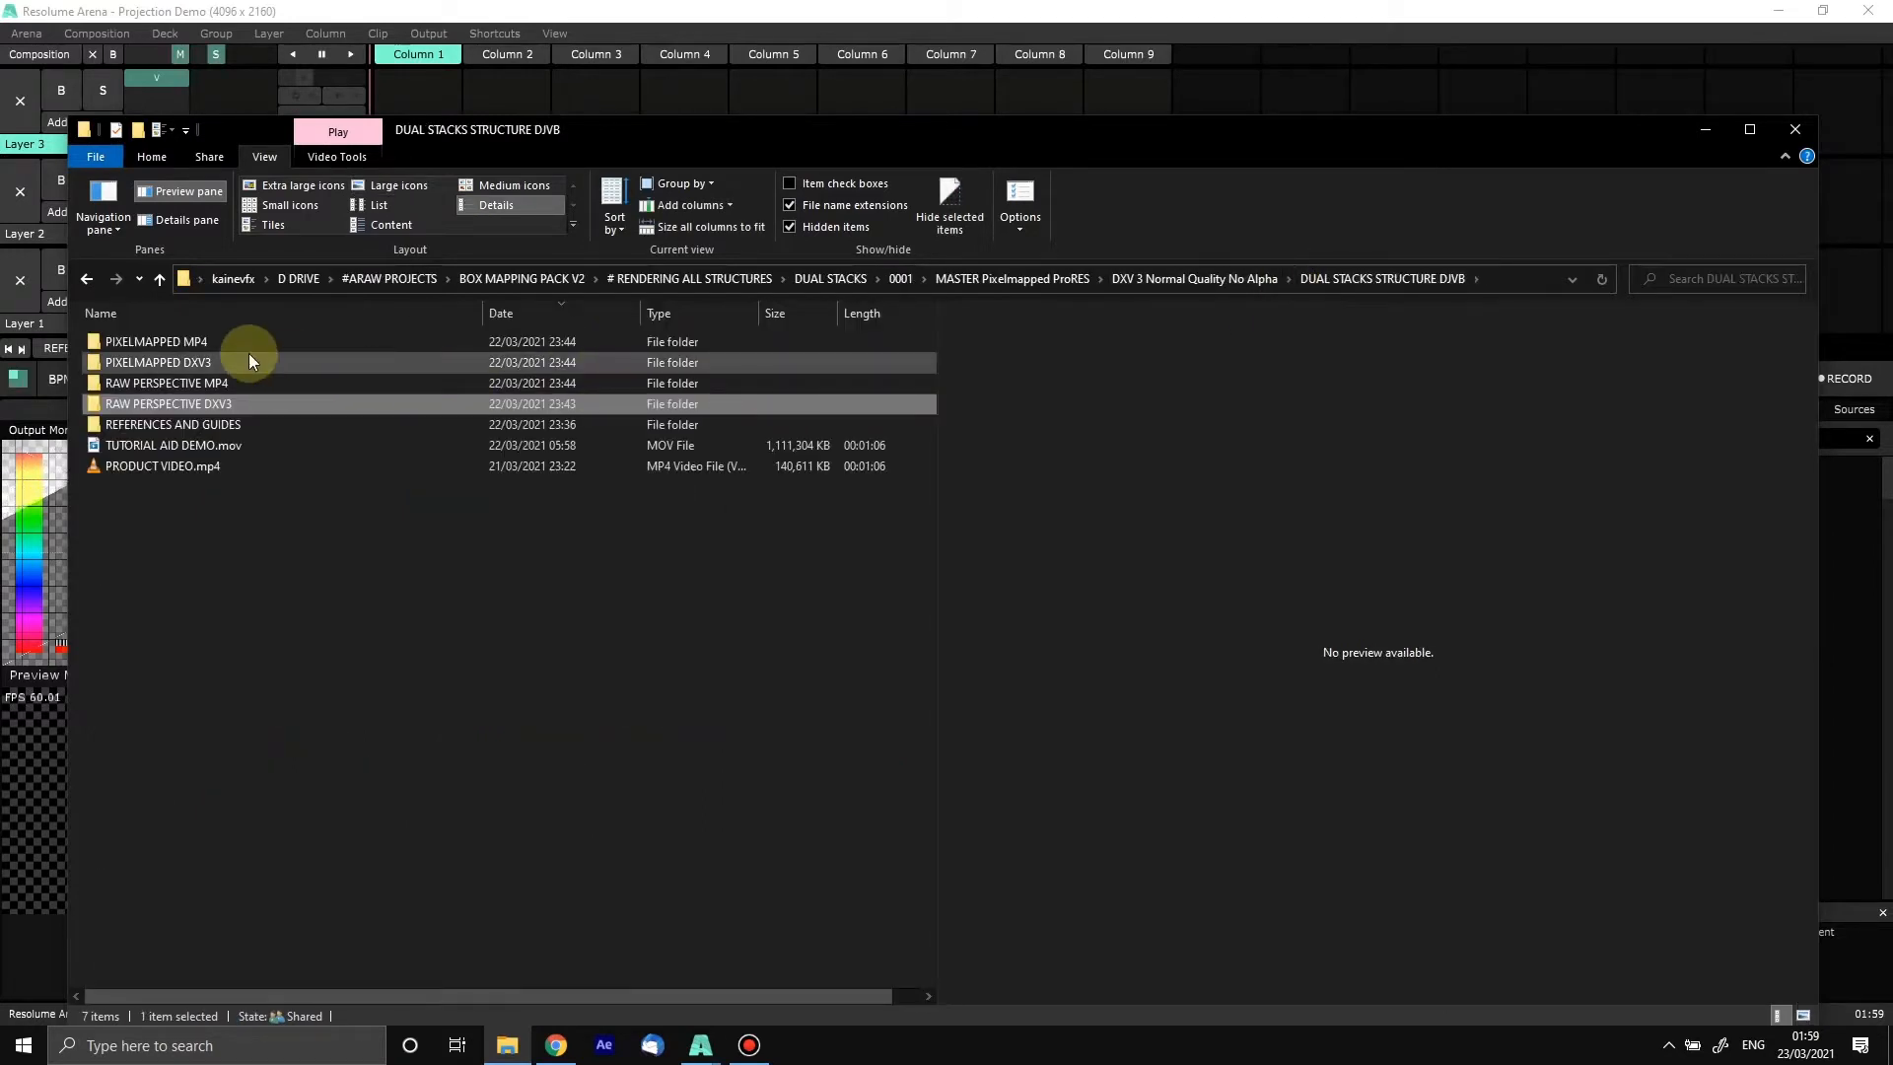
{"action": "double_click", "coordinate": [163, 345]}
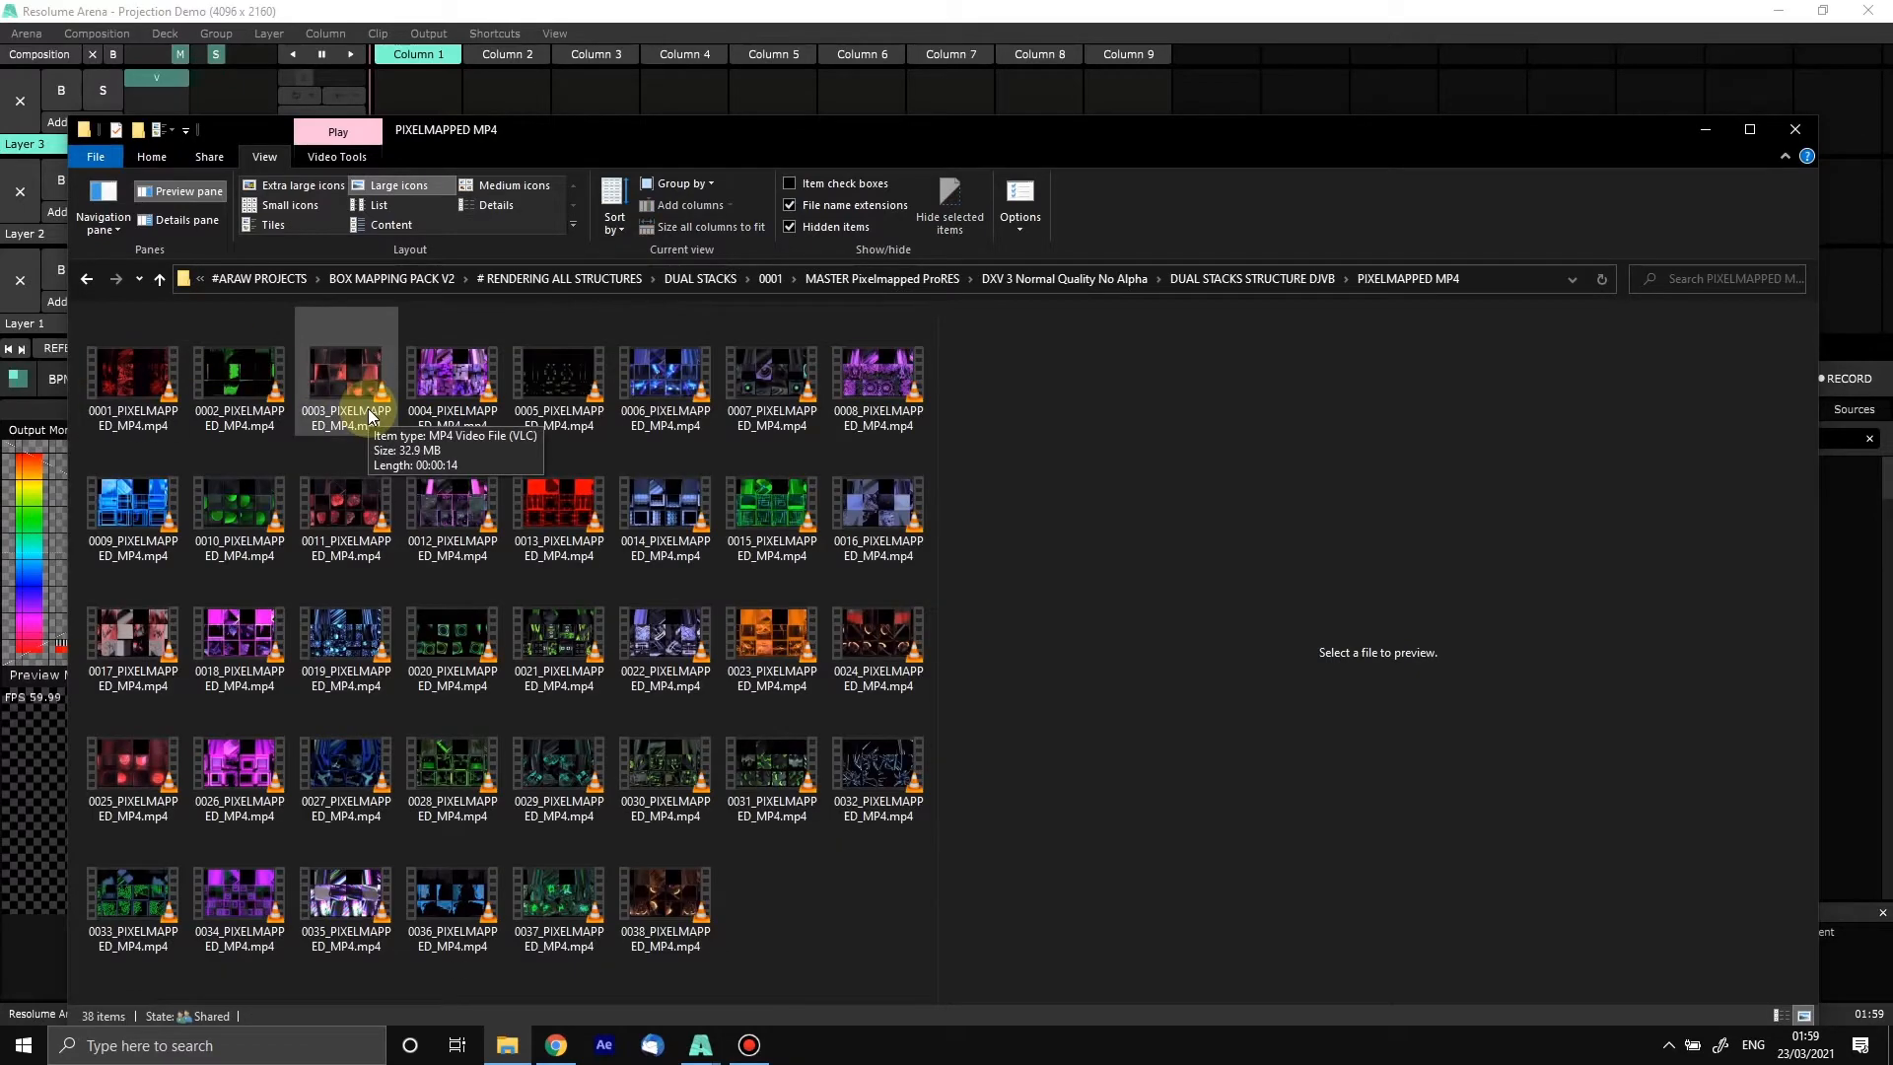
Step: Preview the pixelmapped clips 0005_PIXELMAPPED_MP4.mp4 and 0004_PIXELMAPPED_MP4.mp4 in the folder
{"action": "left_click", "coordinate": [548, 381]}
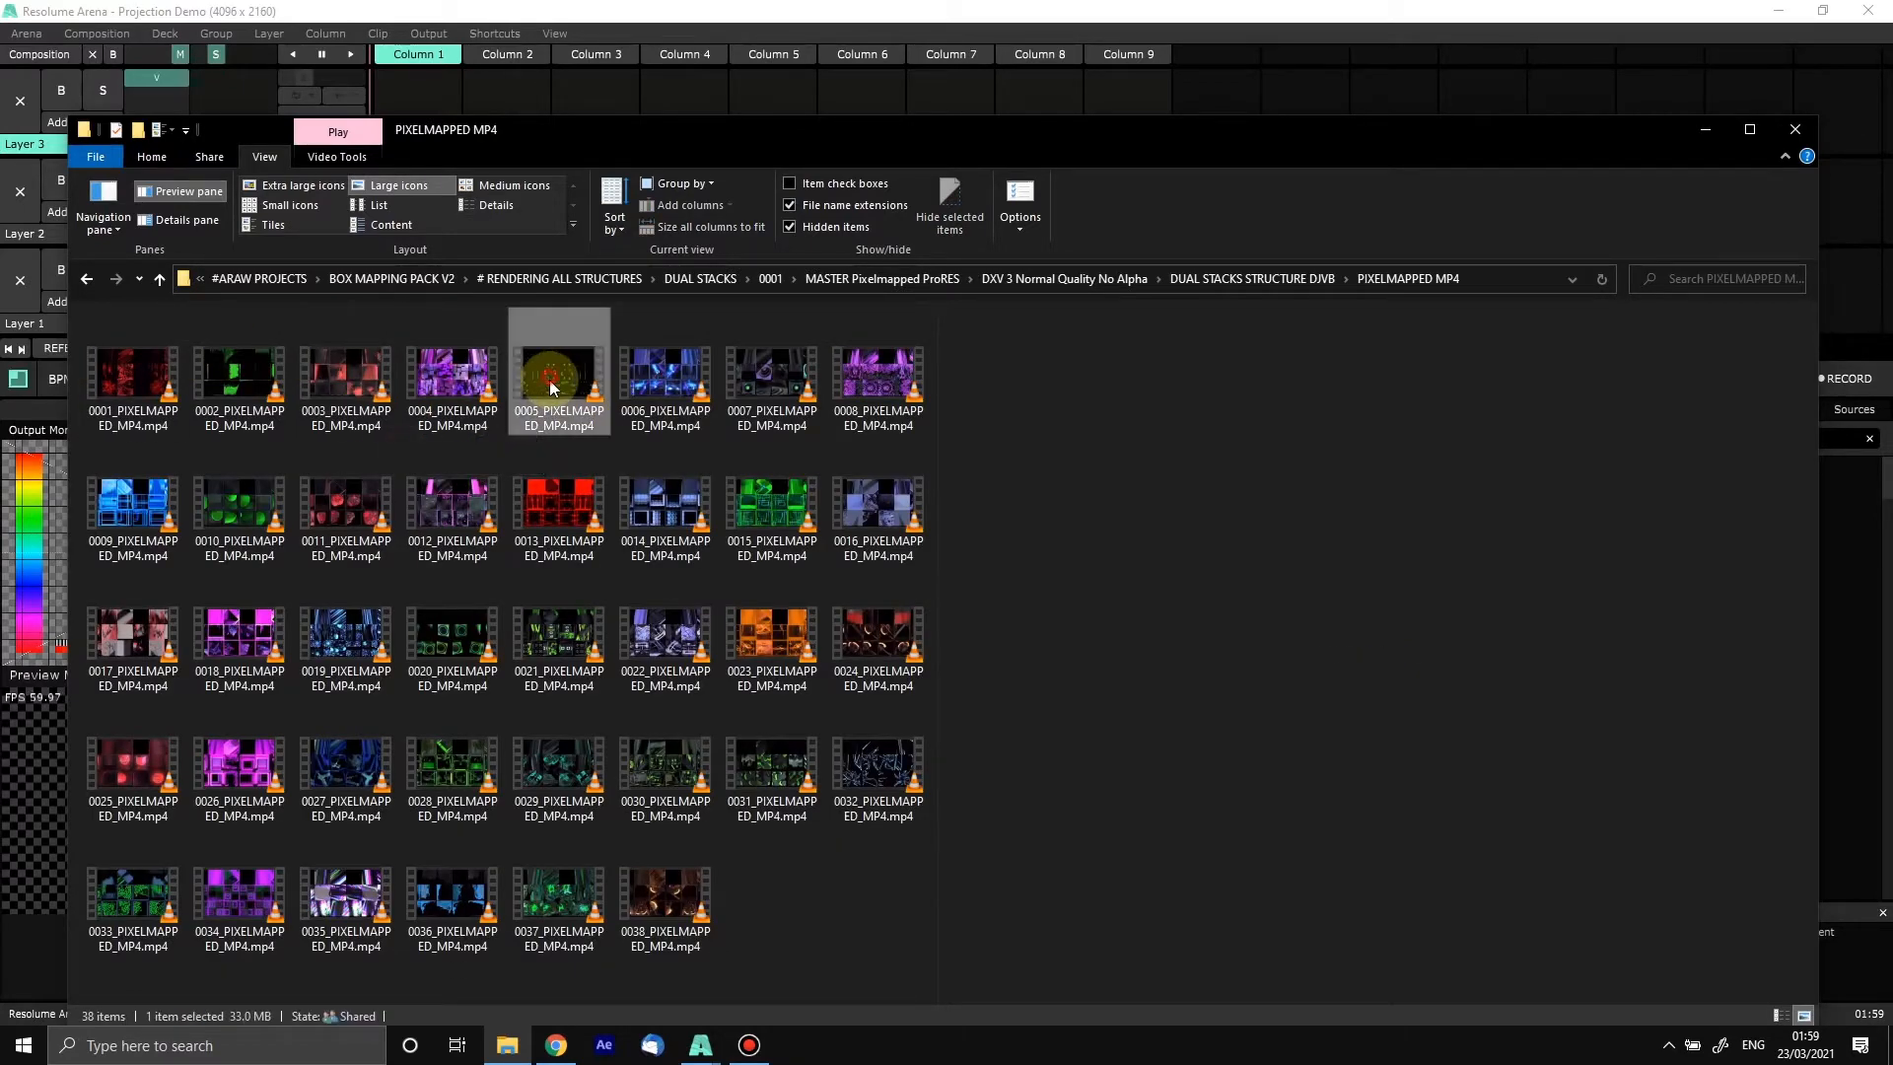
{"action": "right_click", "coordinate": [548, 380]}
{"action": "right_click", "coordinate": [444, 391]}
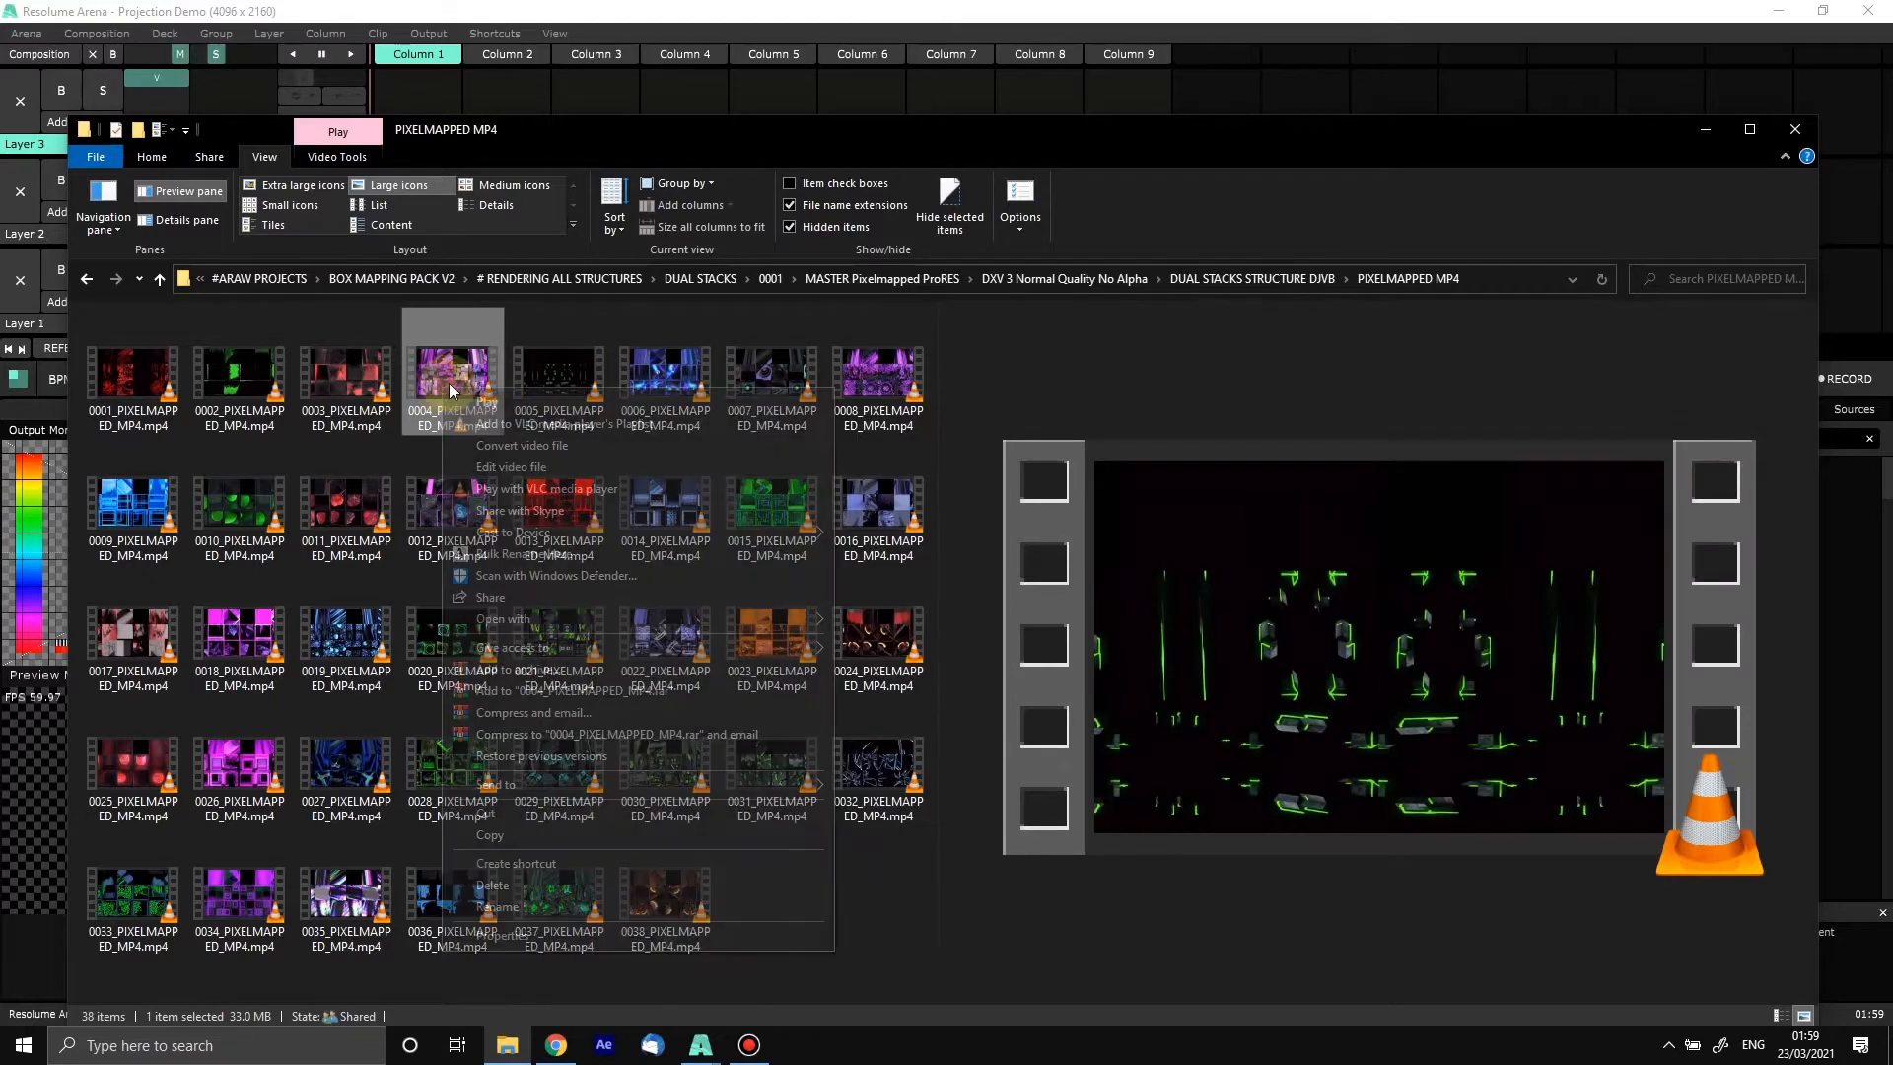
{"action": "left_click", "coordinate": [331, 631]}
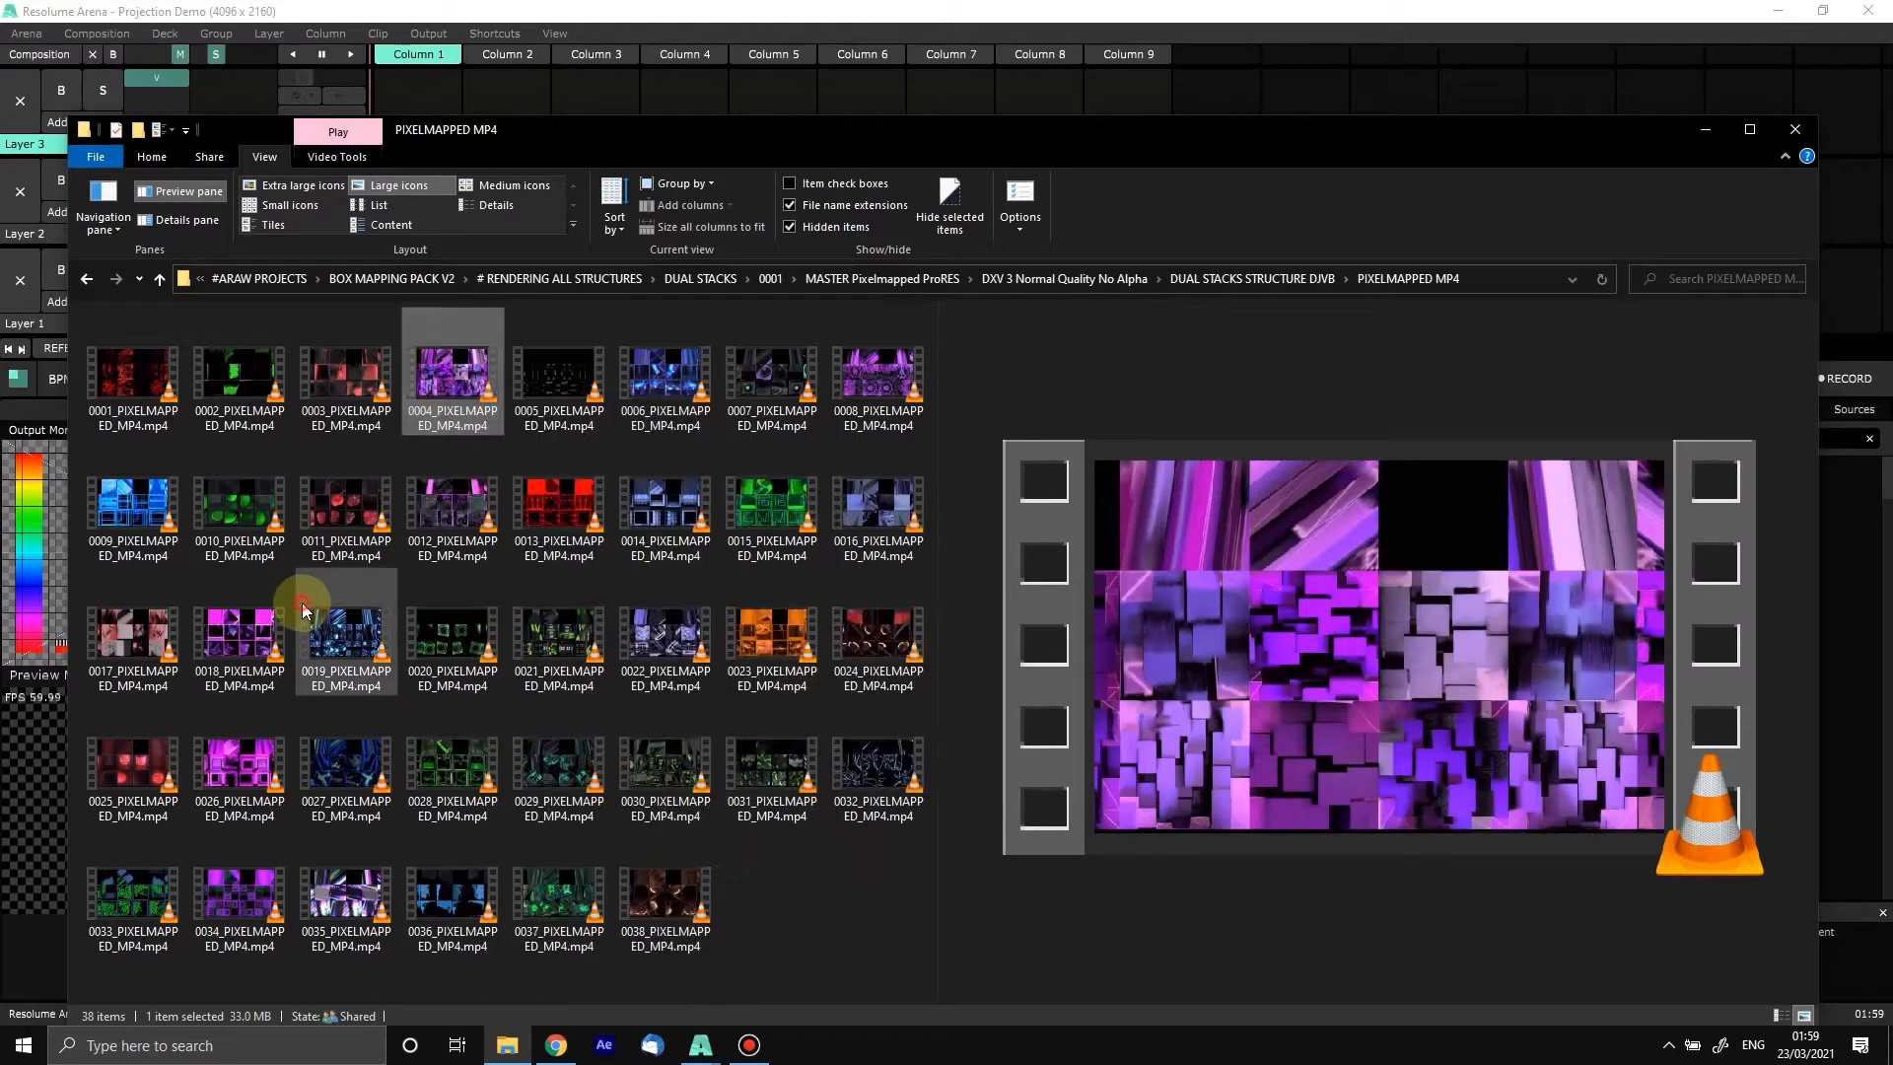
Step: Watch 0010_PIXELMAPPED_MP4.mp4 in VLC media player, close the player, and deselect the clip
{"action": "right_click", "coordinate": [249, 506]}
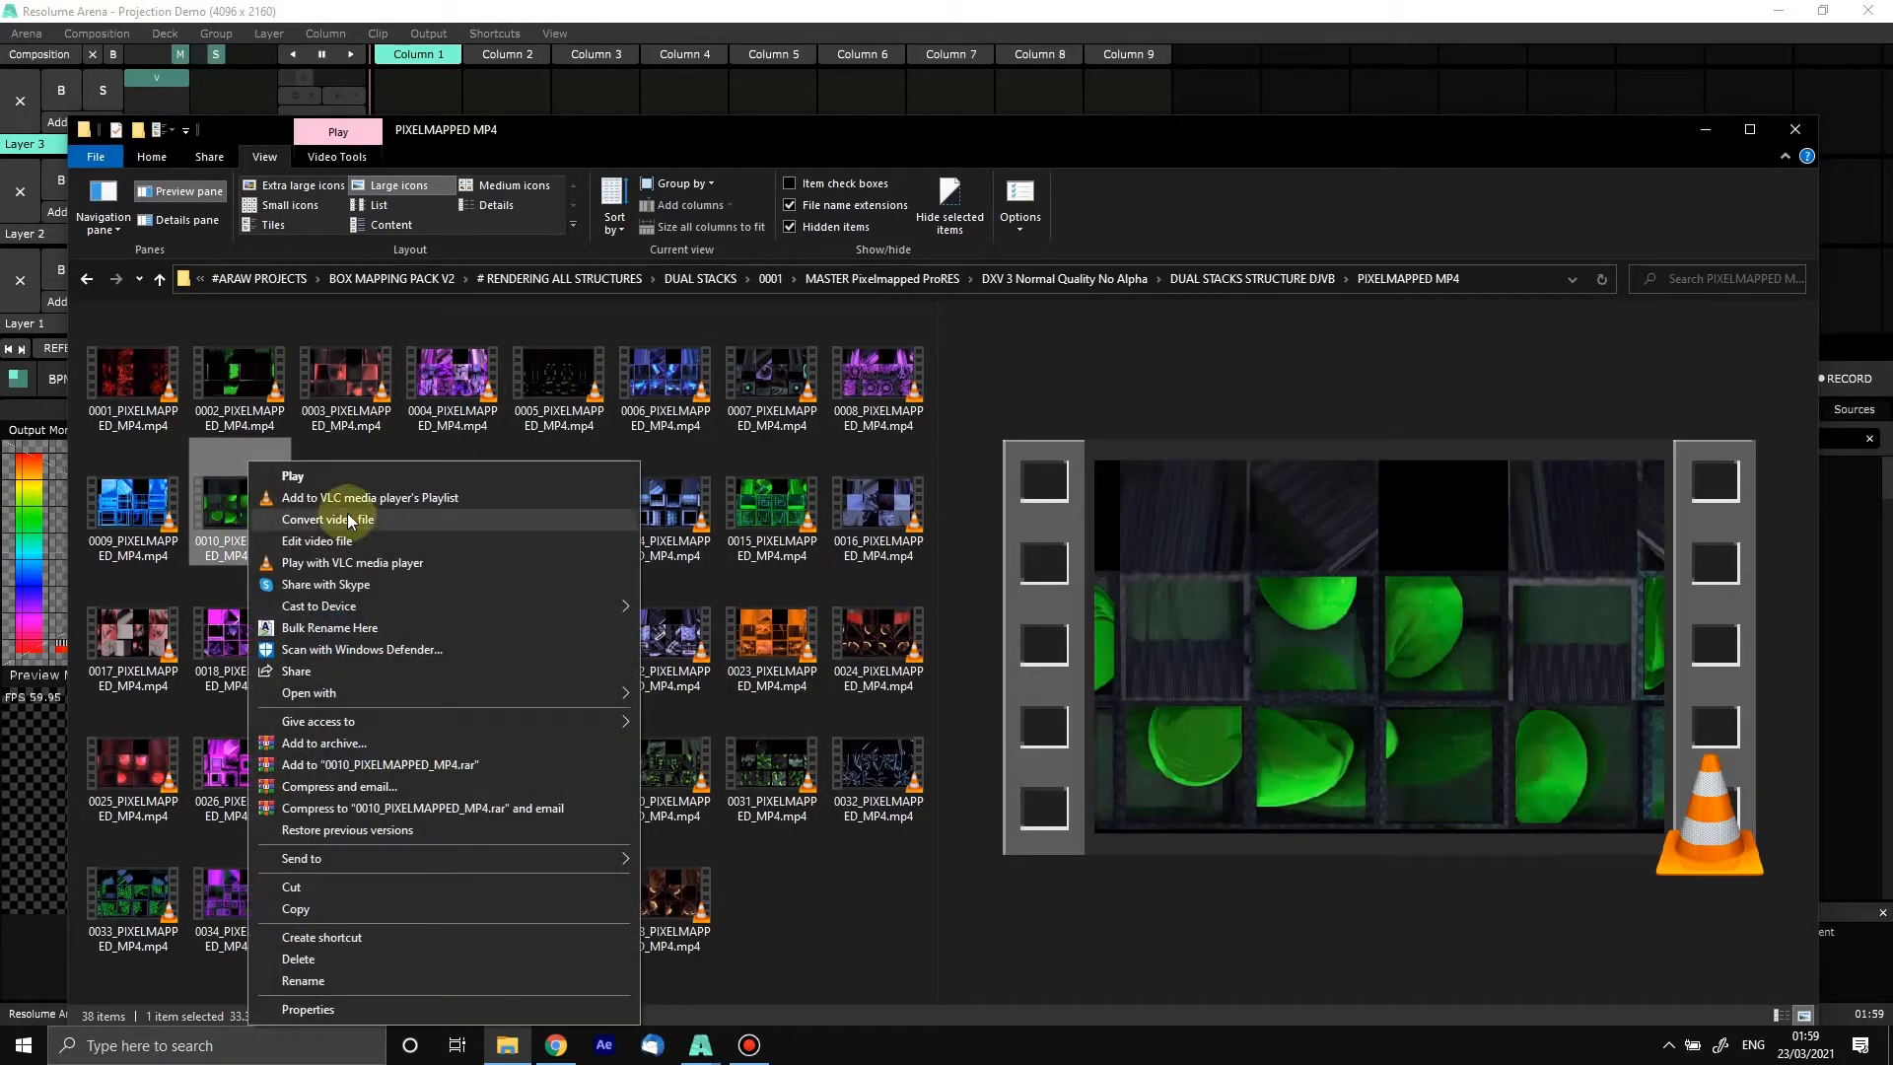
{"action": "mouse_move", "coordinate": [332, 707]}
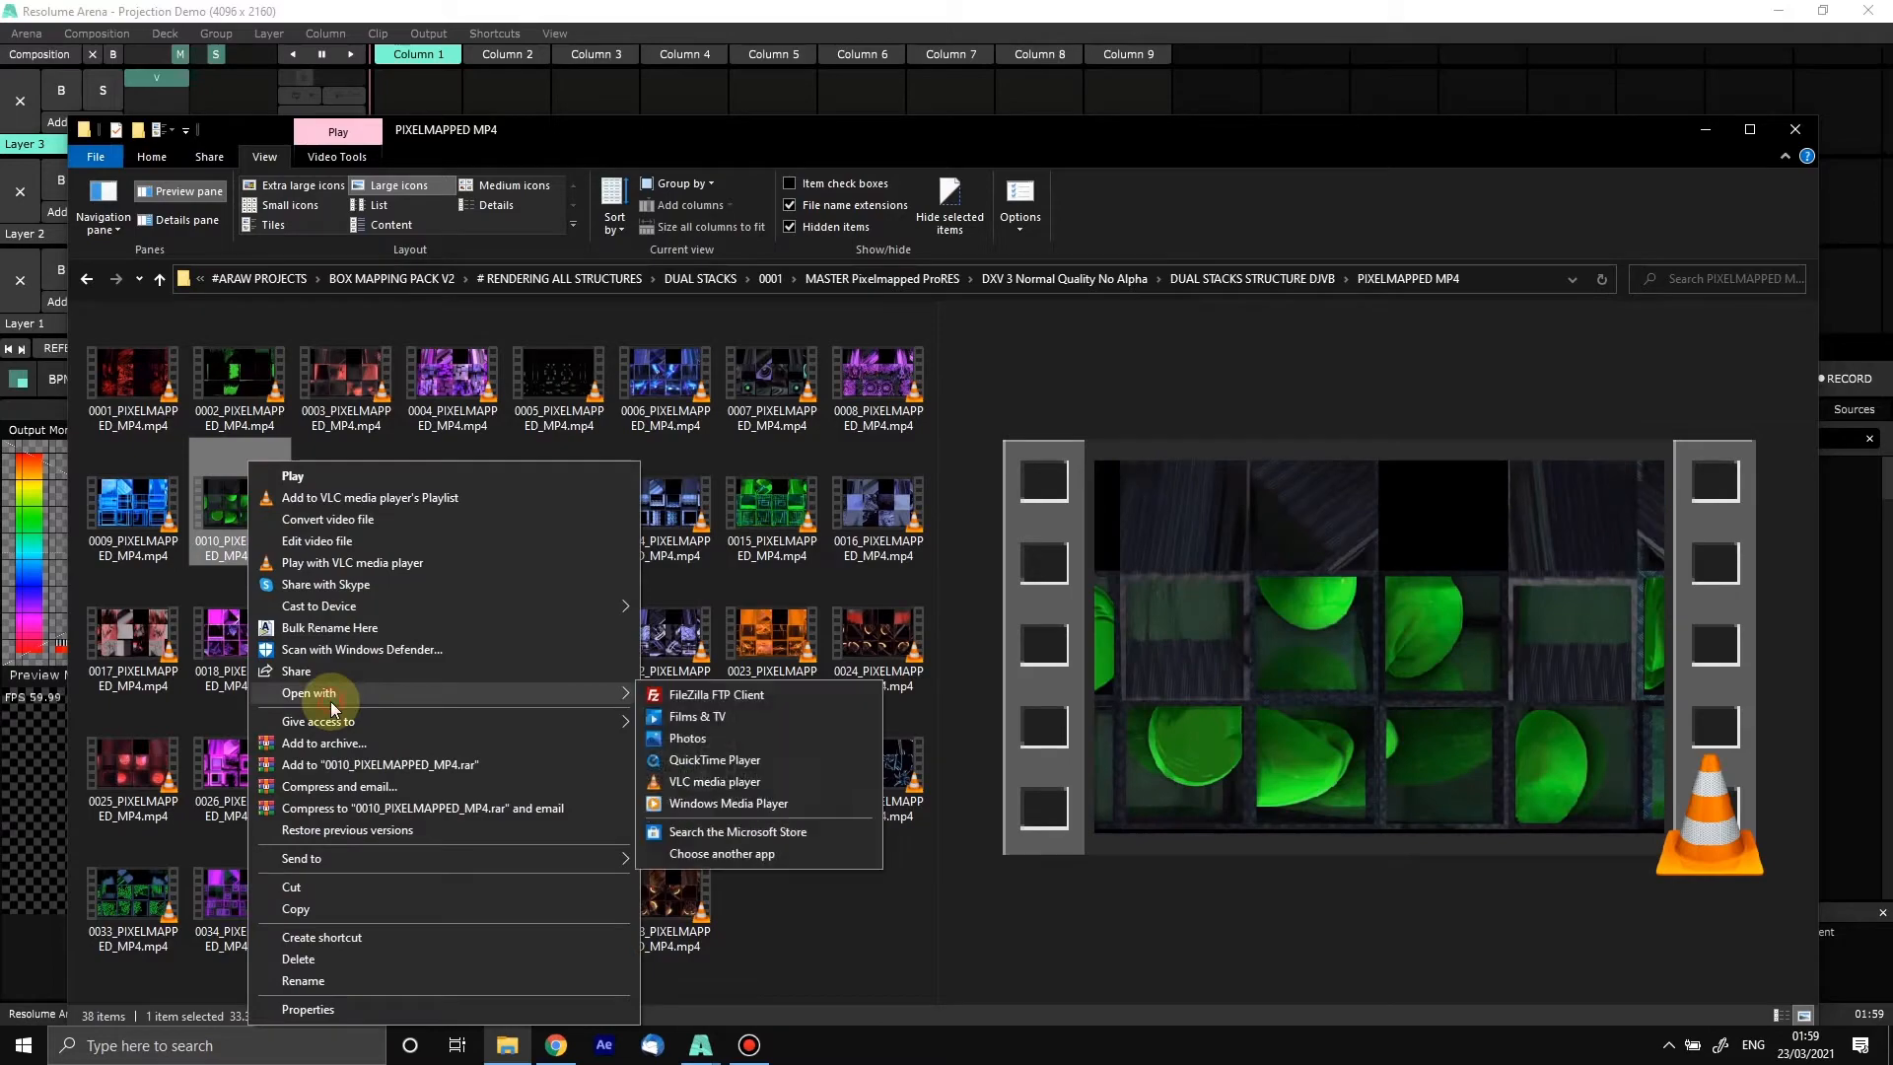
{"action": "left_click", "coordinate": [712, 783]}
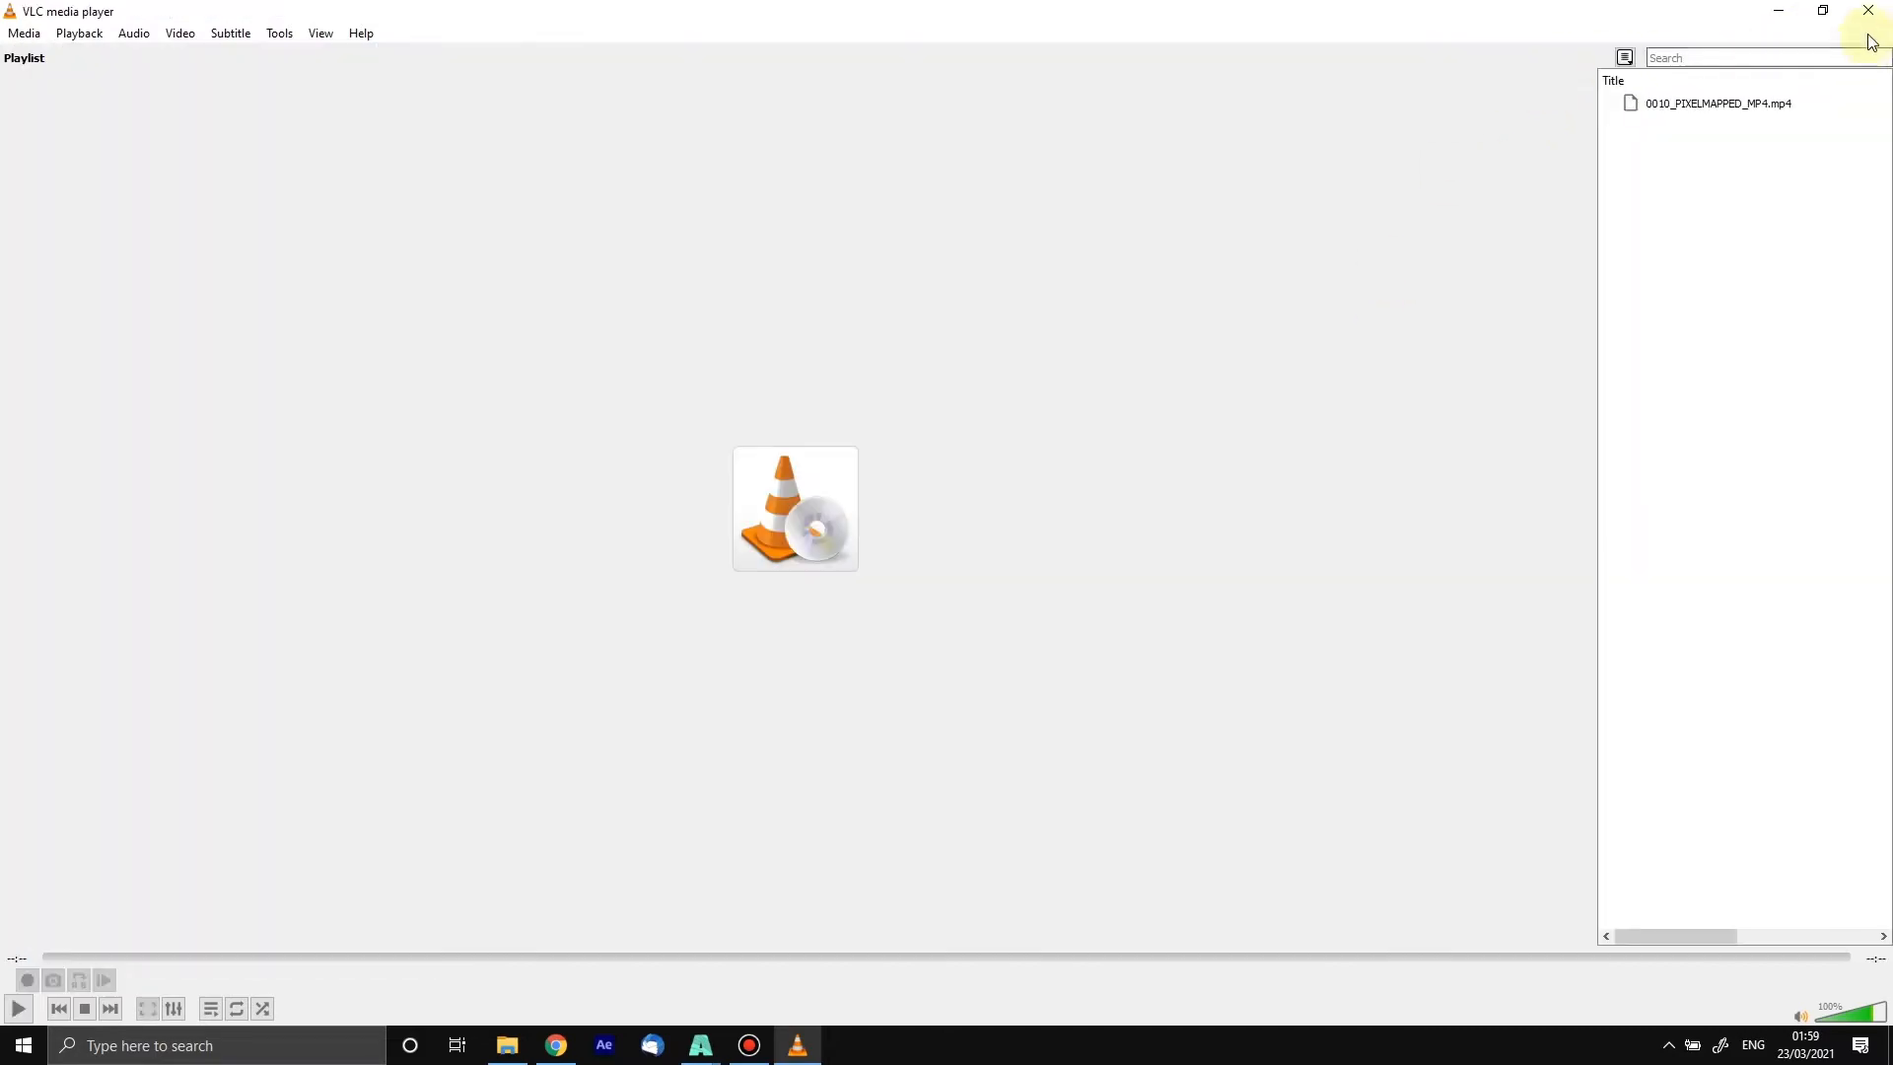
{"action": "left_click", "coordinate": [1868, 12]}
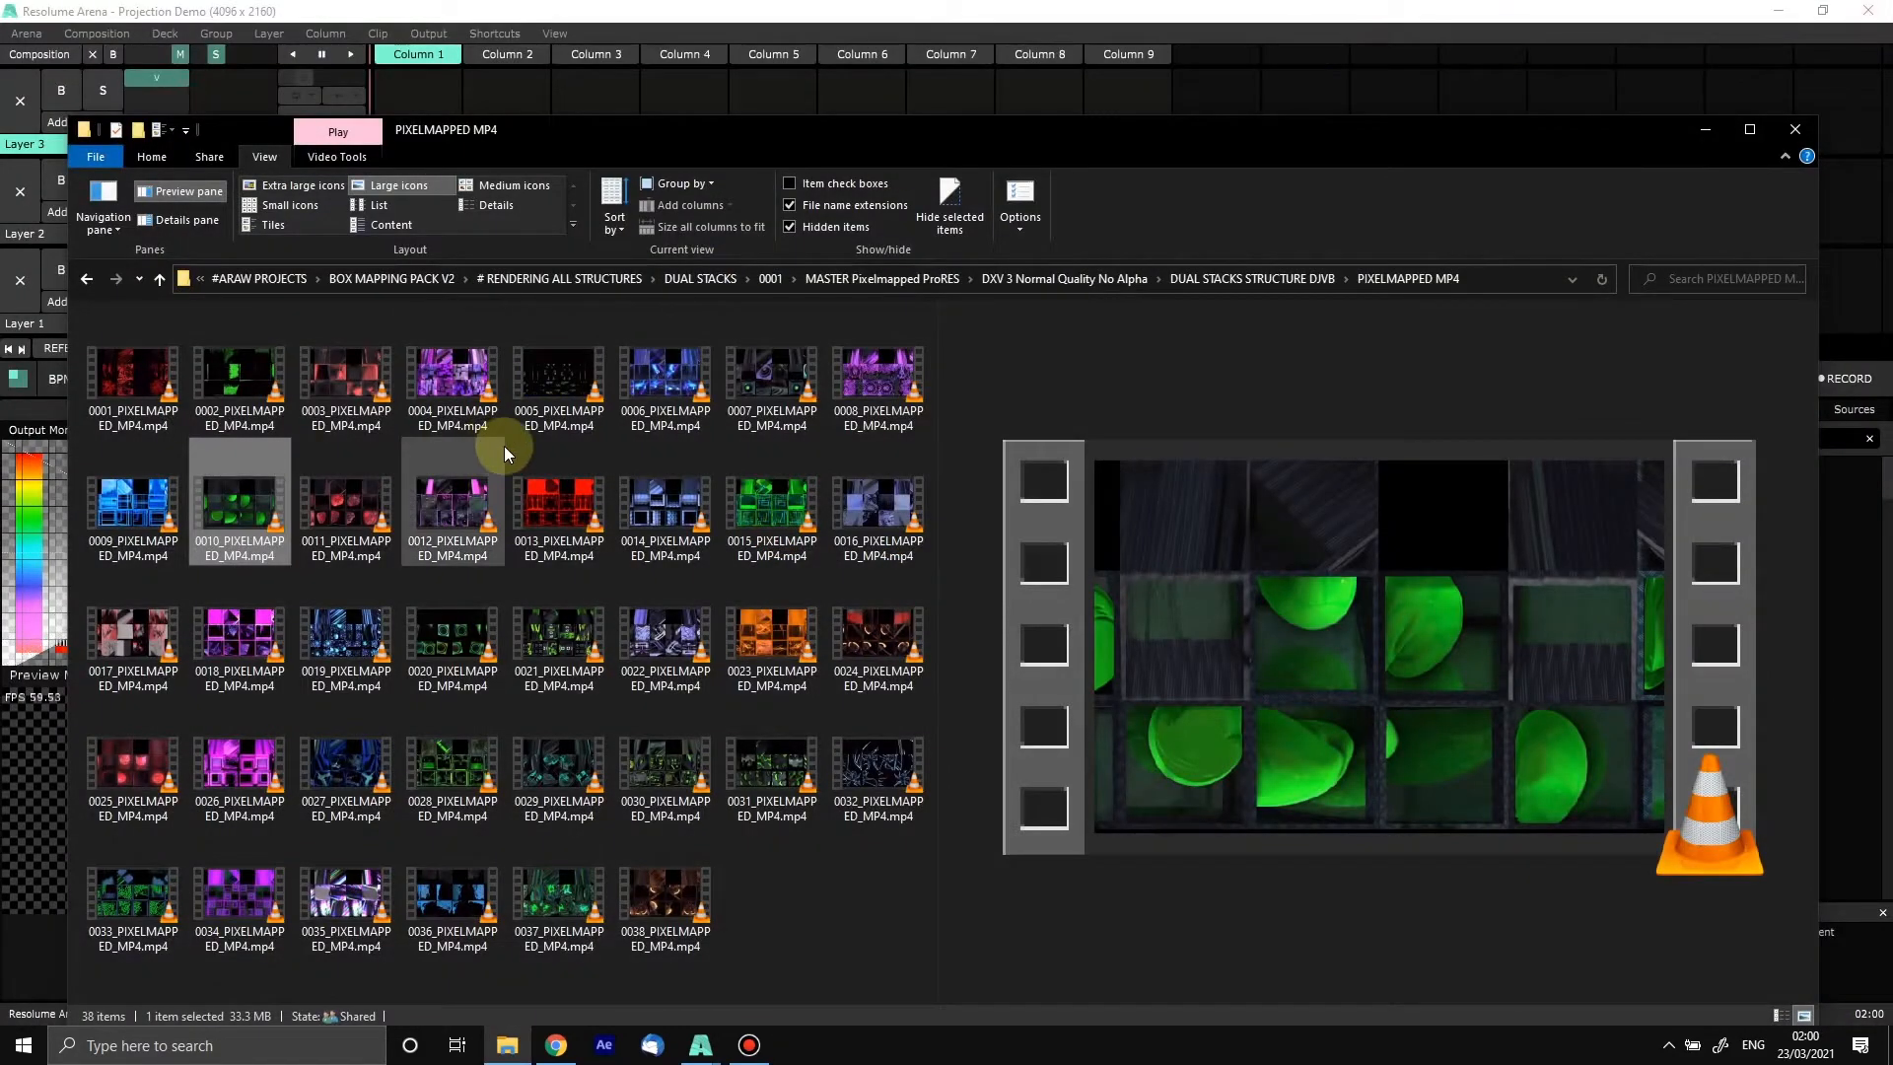
{"action": "left_click", "coordinate": [506, 446]}
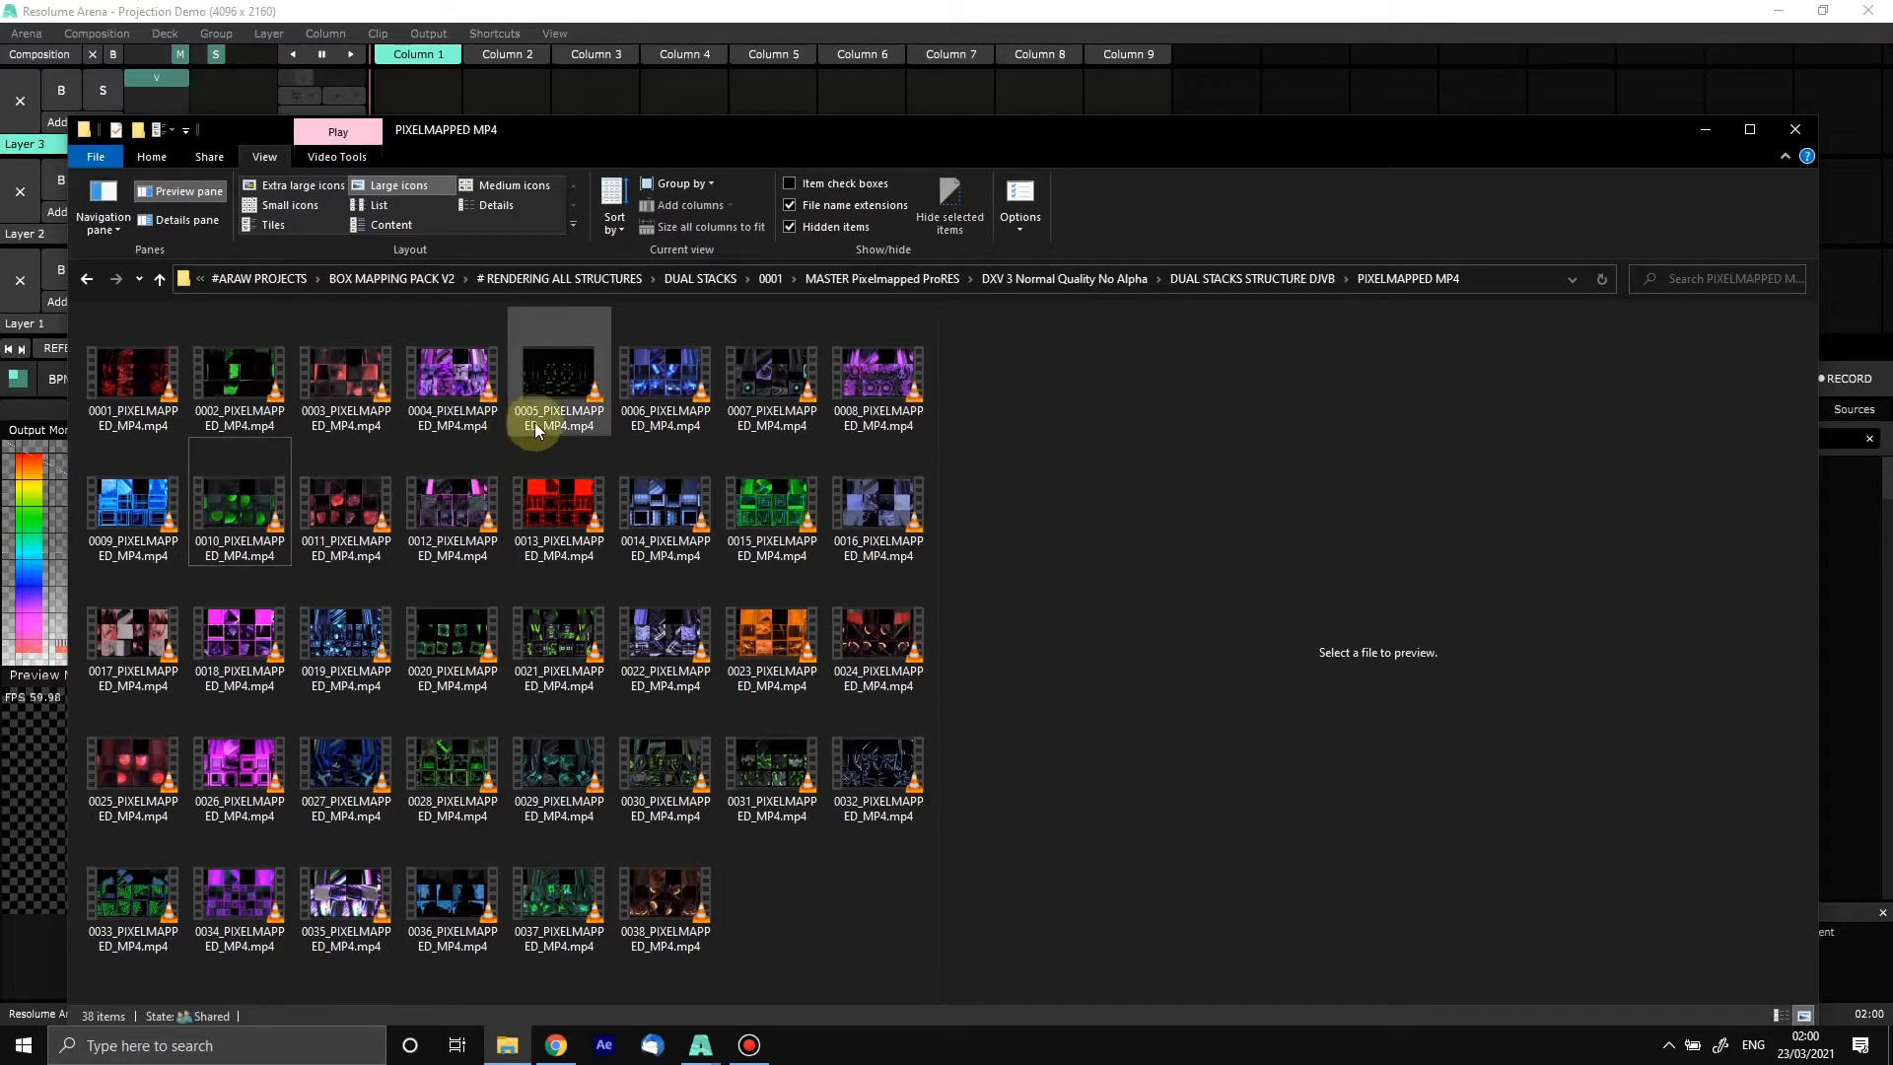
Step: Return to the DUAL STACKS STRUCTURE DJVB folder and open its PIXELMAPPED DXV3 folder
{"action": "left_click", "coordinate": [1281, 282]}
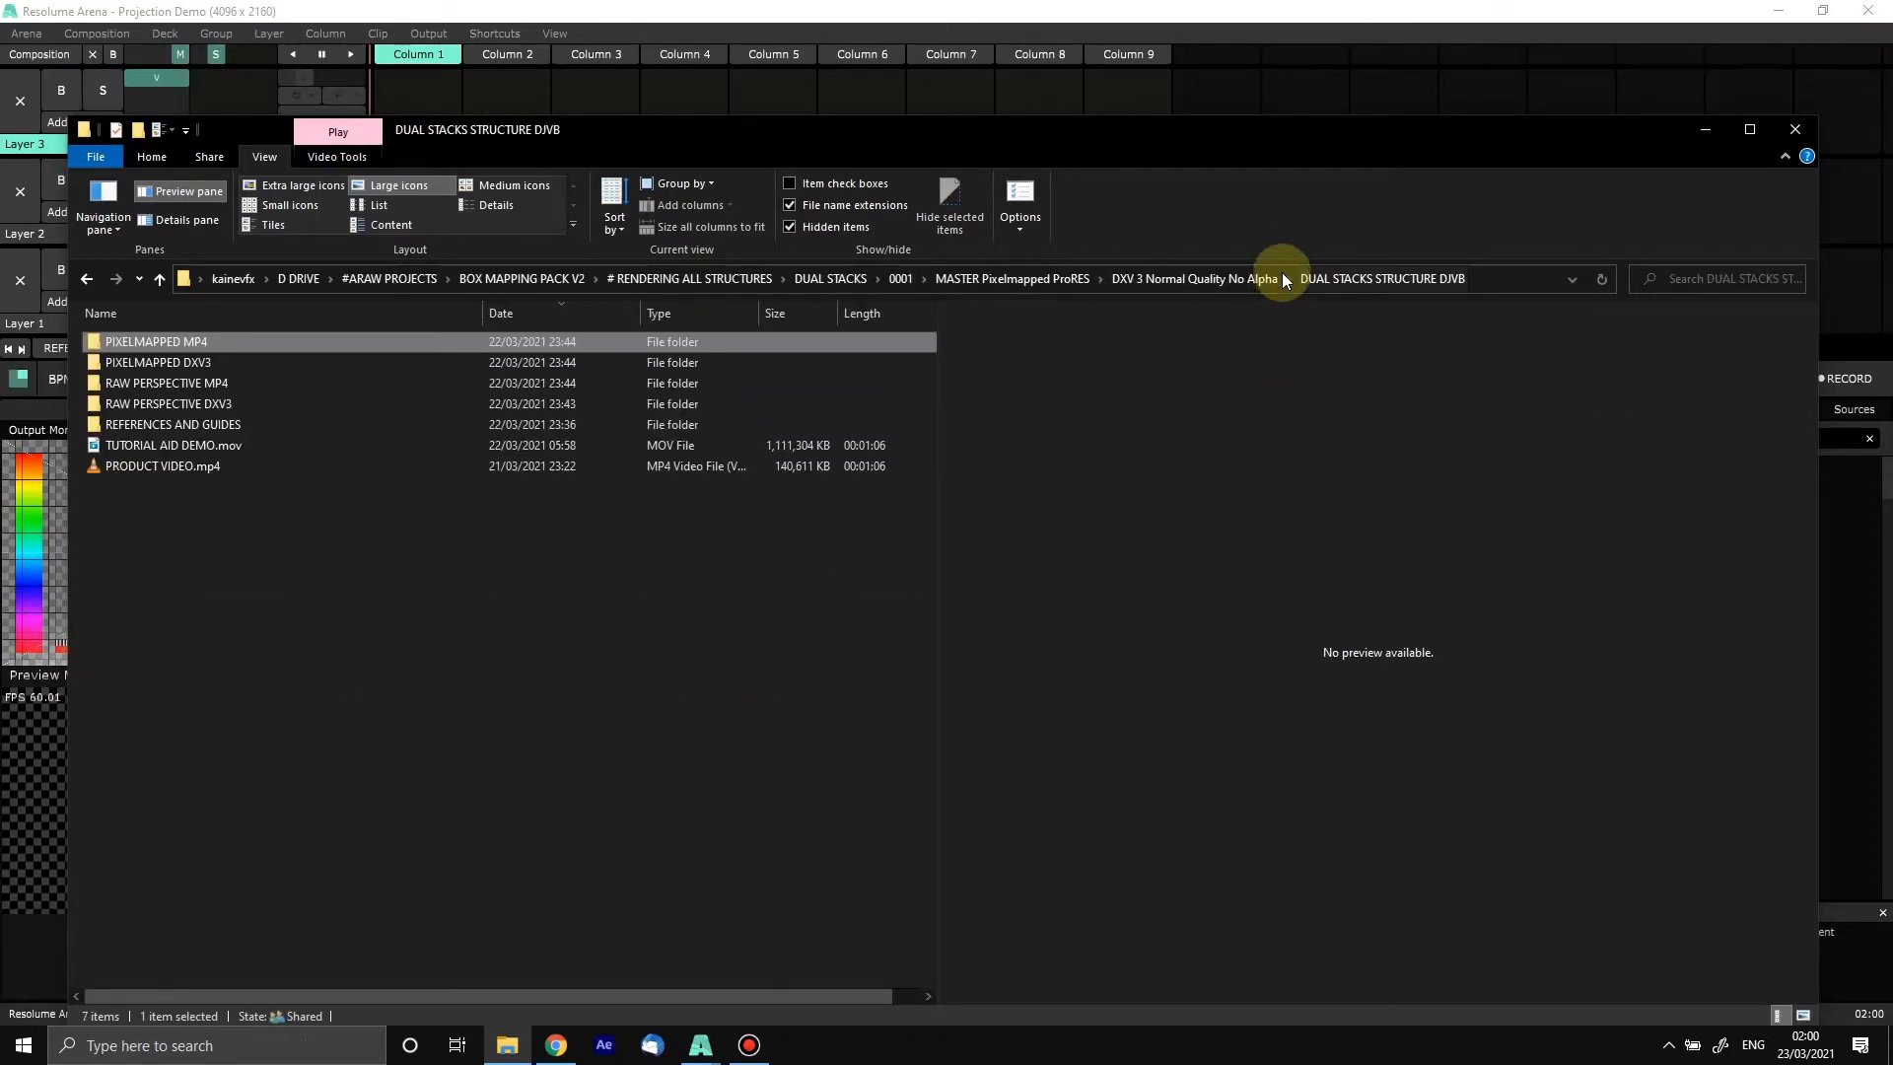
{"action": "left_click", "coordinate": [203, 368]}
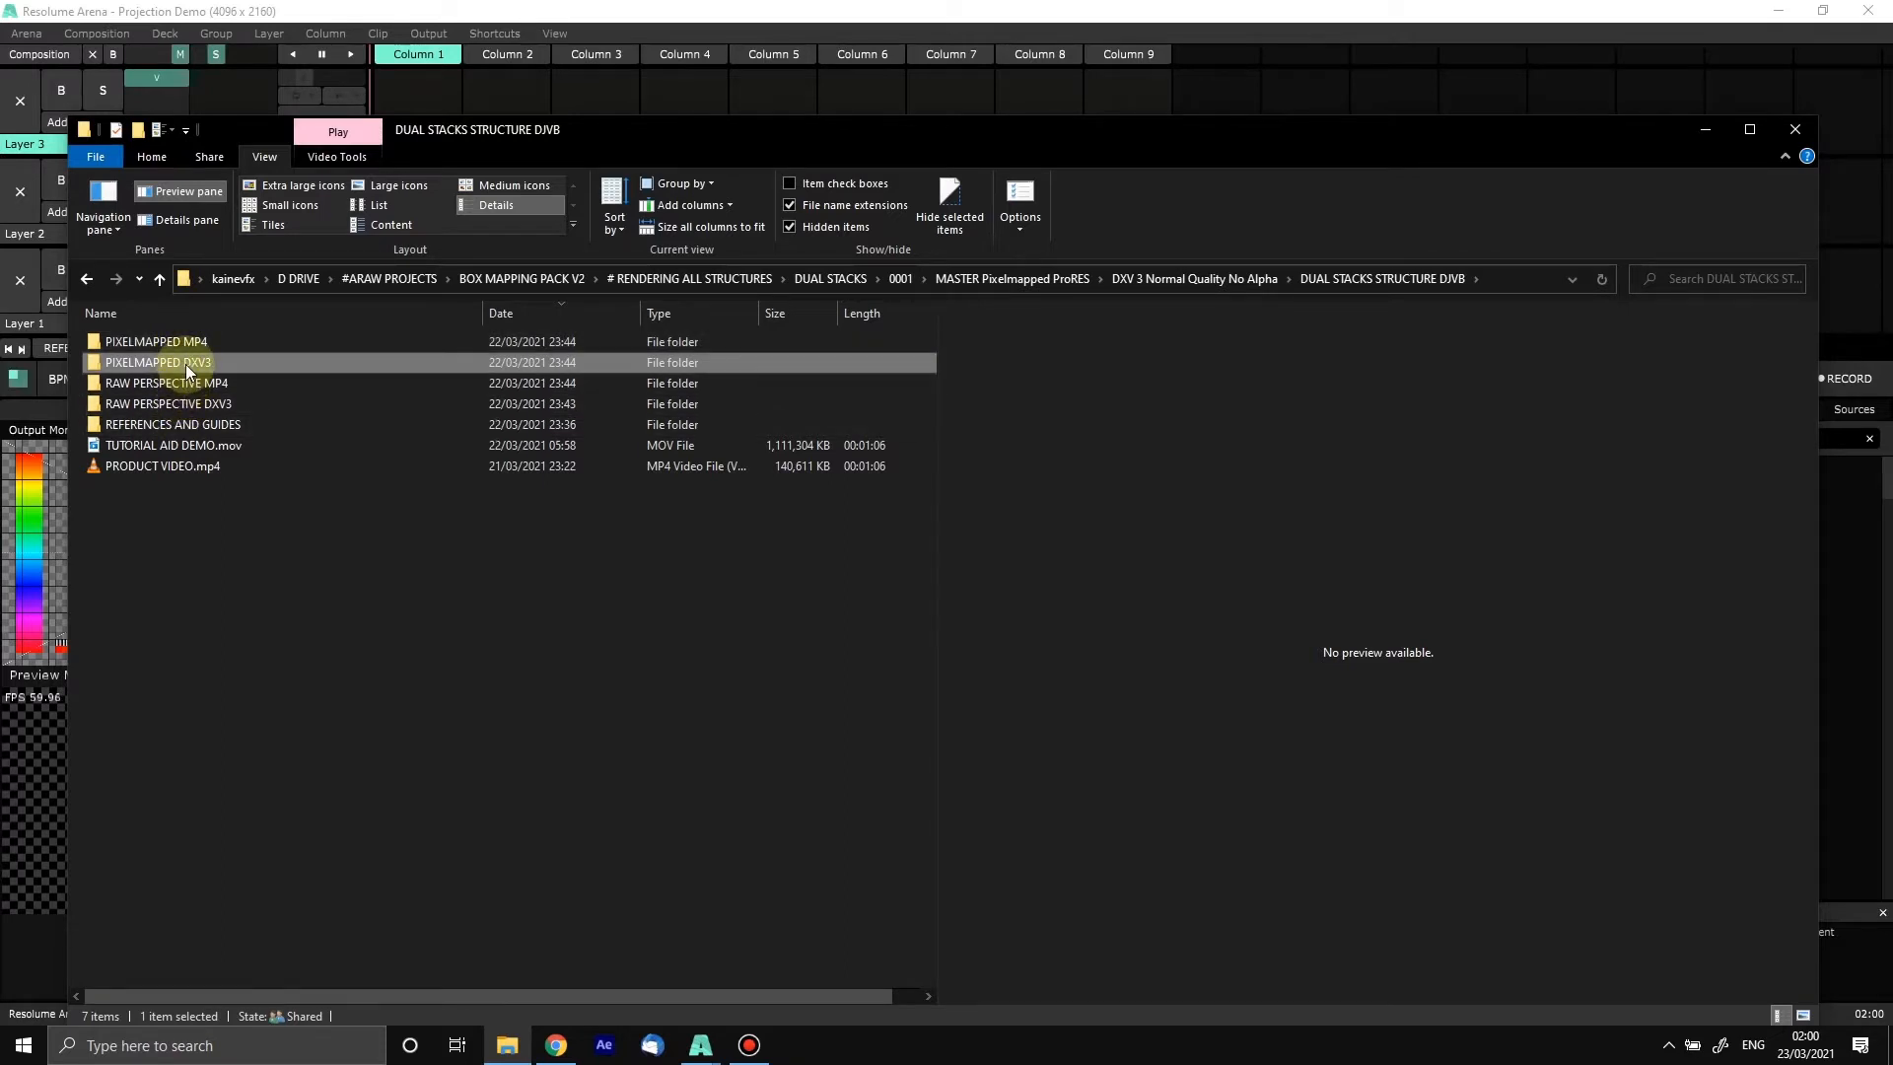
{"action": "left_click", "coordinate": [185, 364]}
{"action": "double_click", "coordinate": [185, 363]}
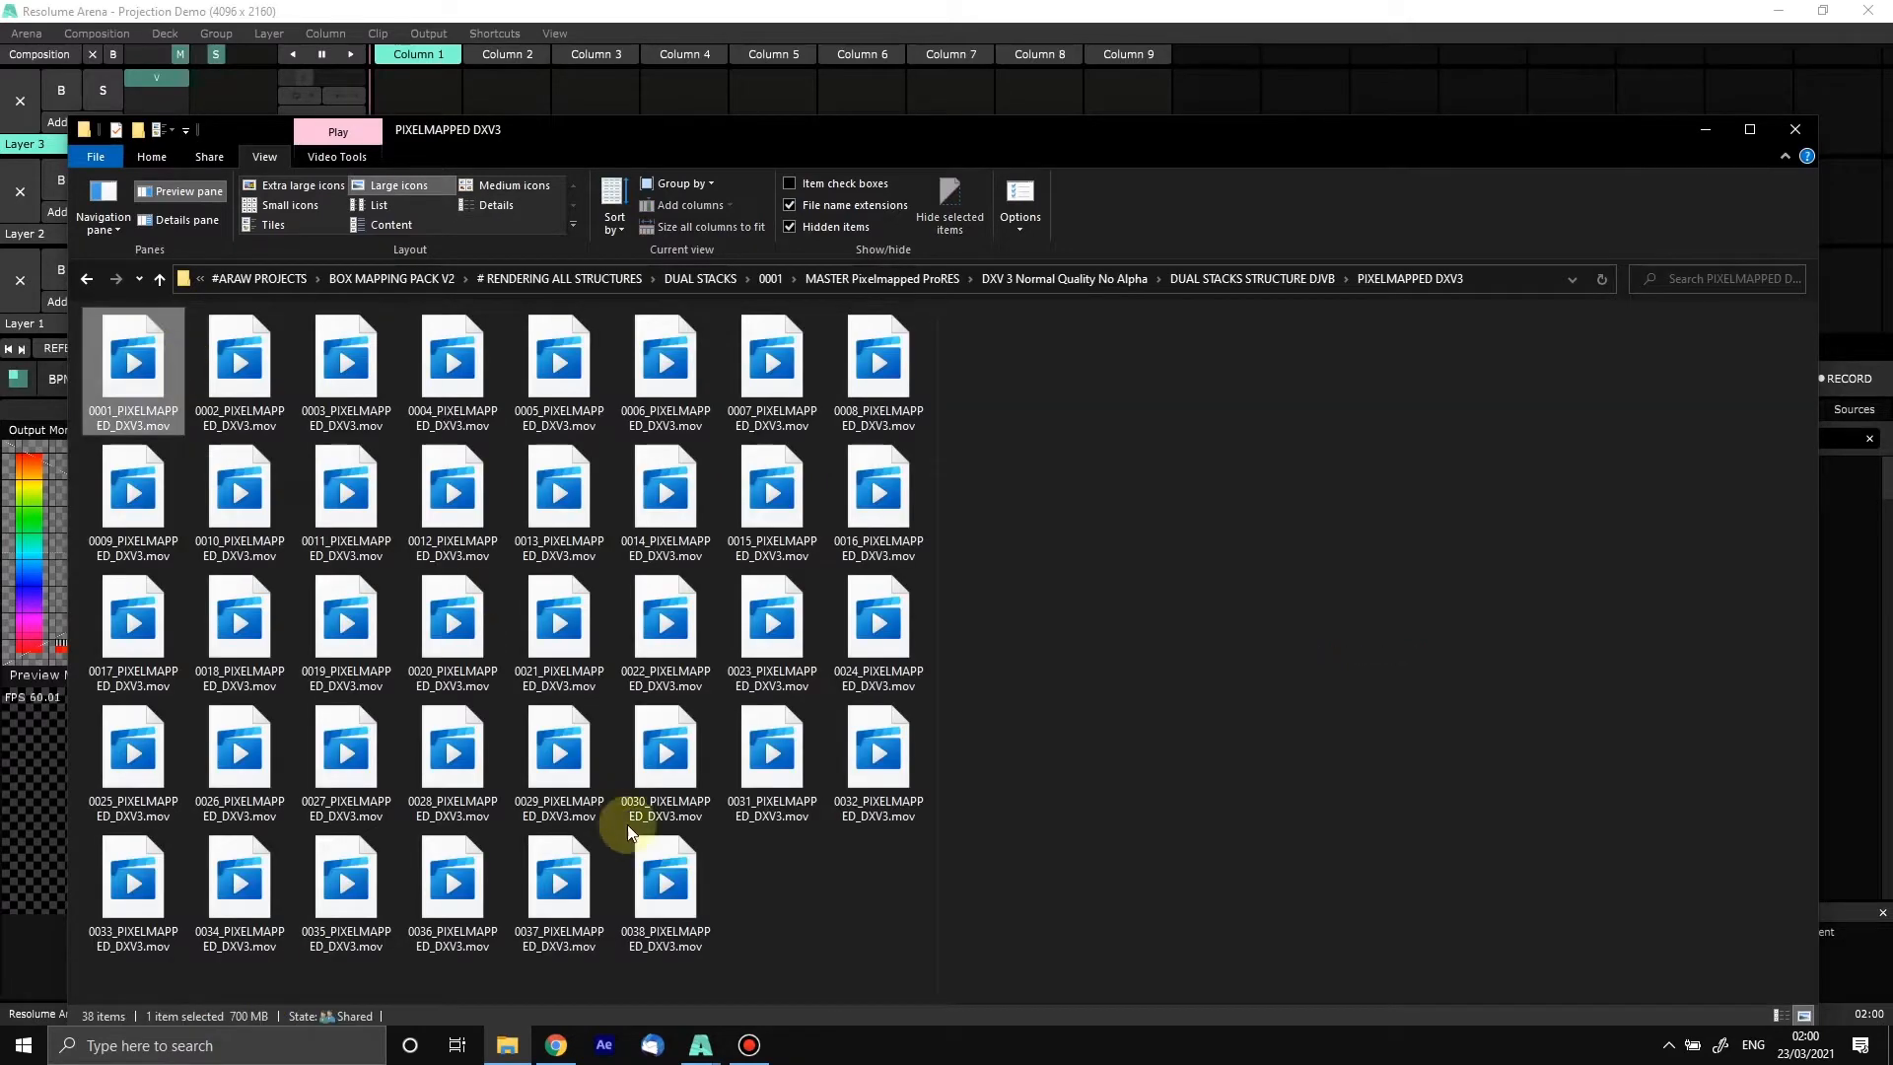
Step: Load all the PIXELMAPPED DXV3 clips into the empty Resolume Arena deck, starting at Column 1, and move the folder window clear of the clip grid
{"action": "key", "text": "ctrl+a"}
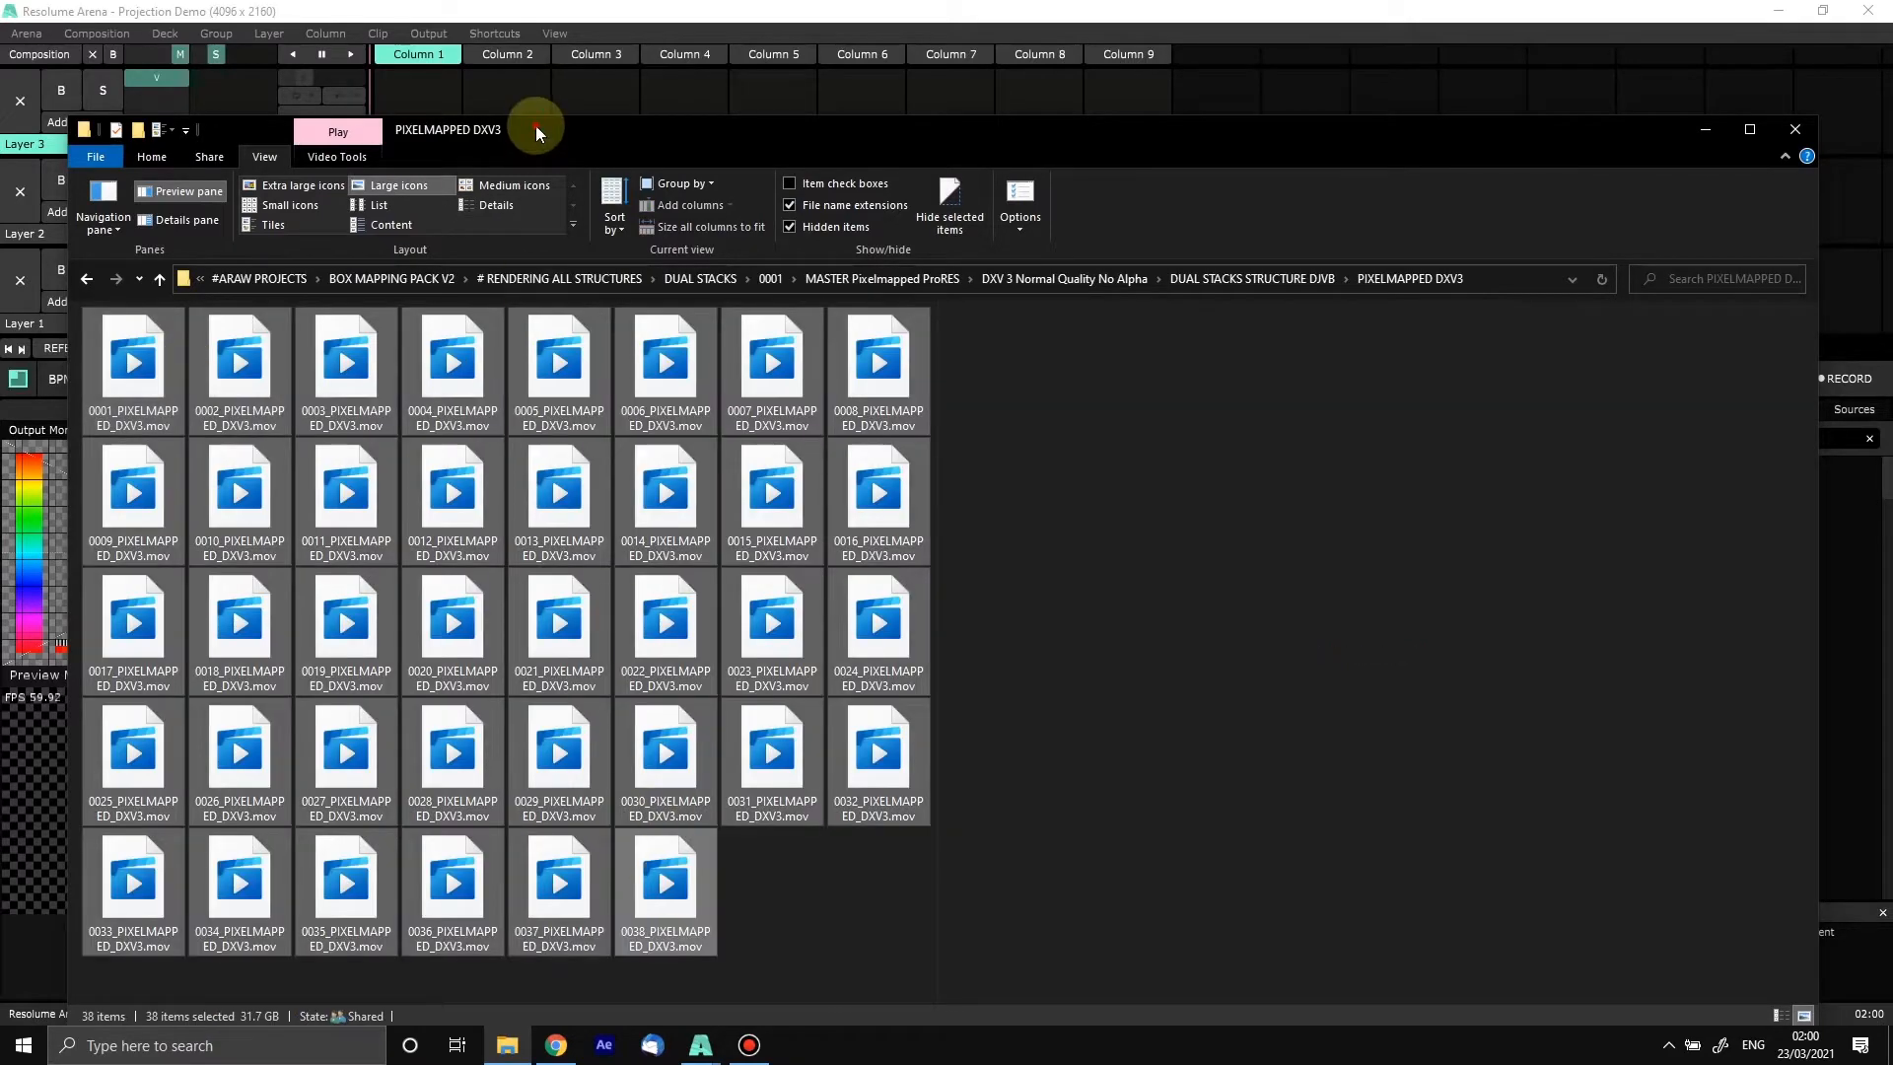
{"action": "left_click_drag", "start_coordinate": [535, 126], "coordinate": [558, 424]}
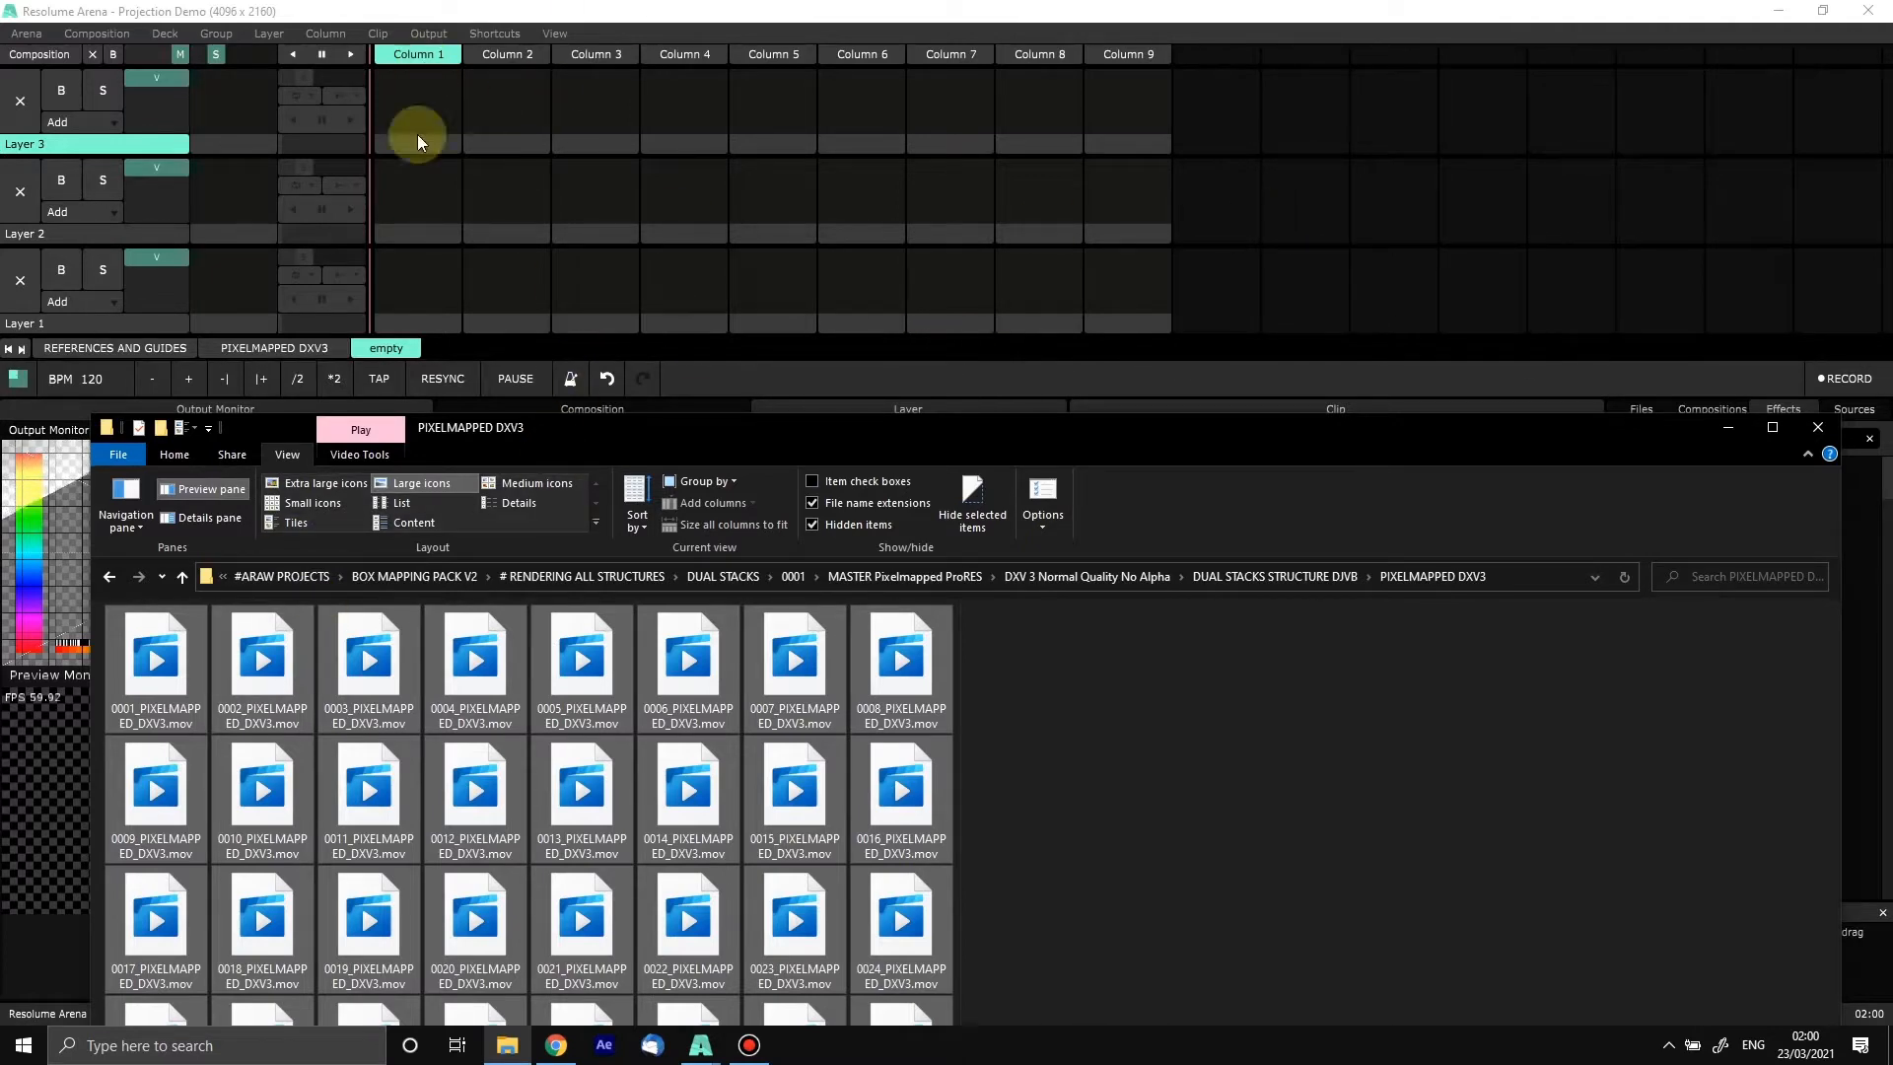
{"action": "left_click_drag", "start_coordinate": [171, 639], "coordinate": [384, 64]}
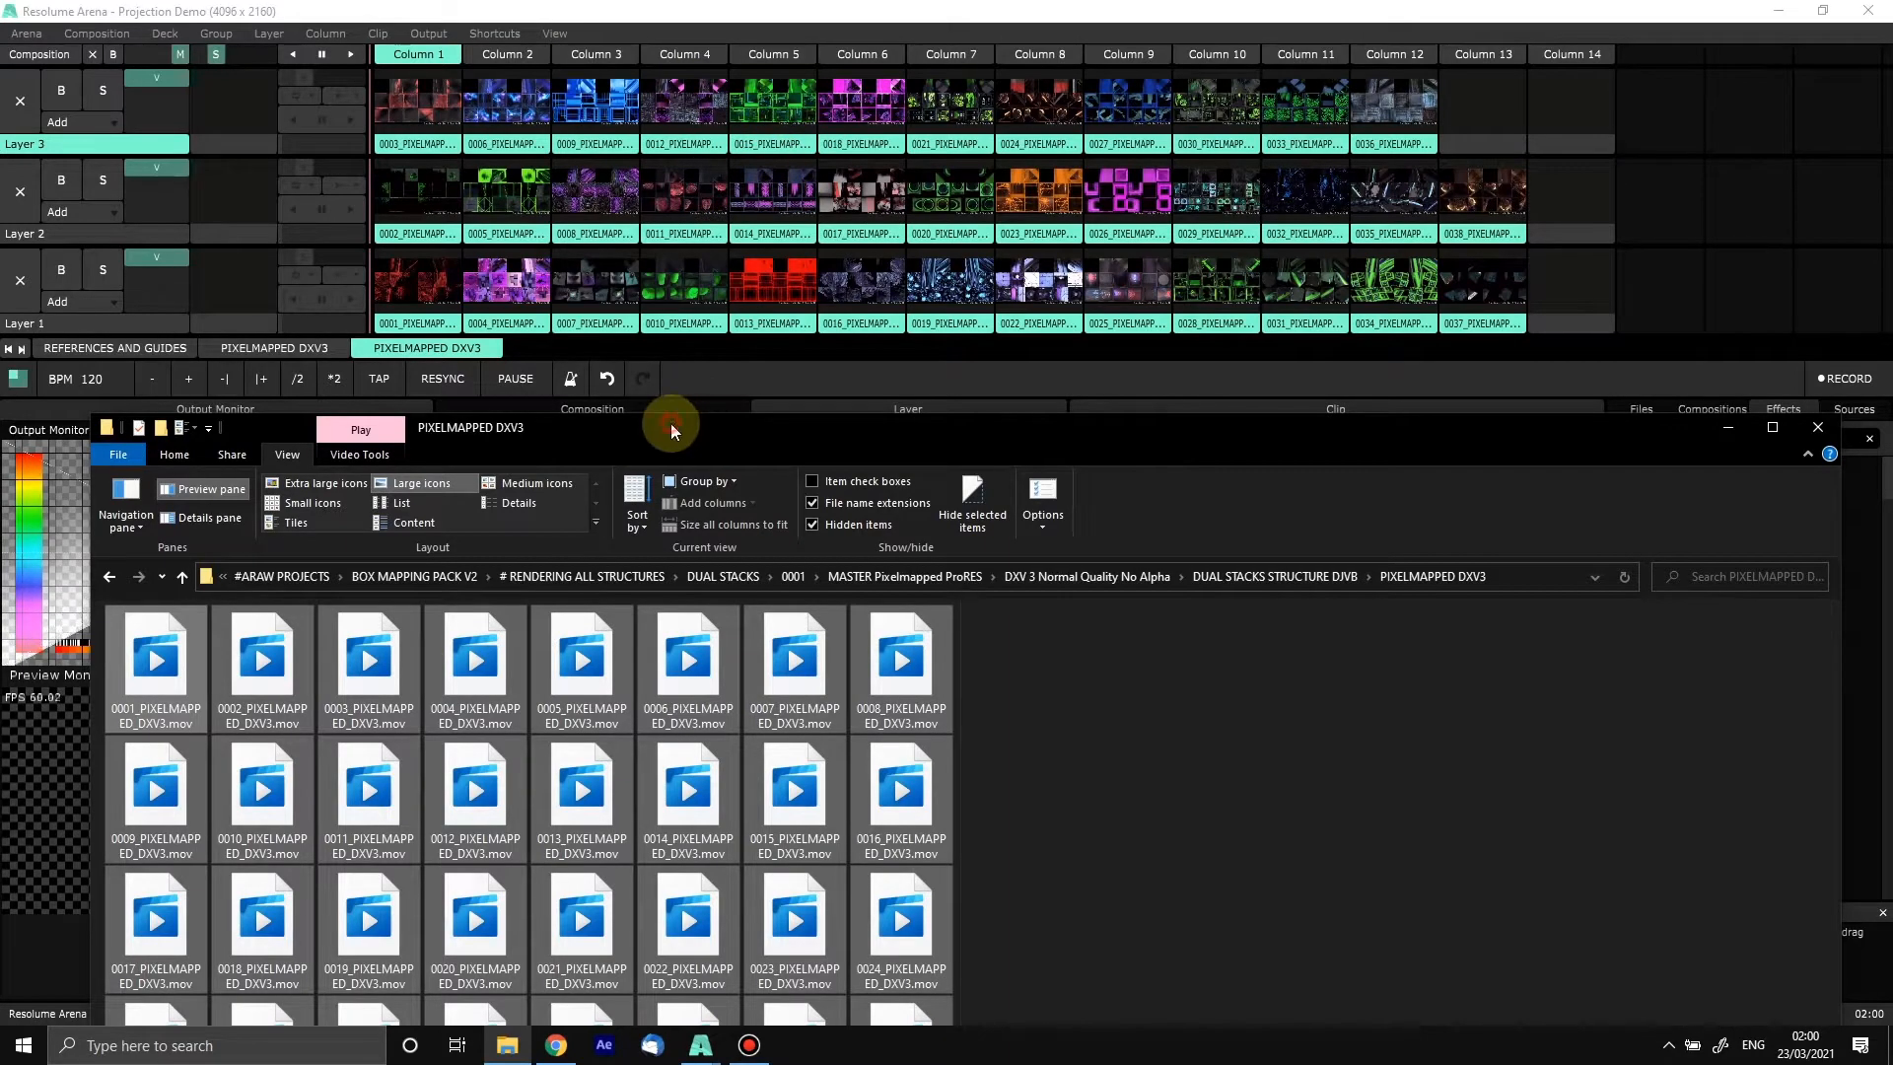
{"action": "left_click_drag", "start_coordinate": [666, 435], "coordinate": [627, 582]}
{"action": "left_click_drag", "start_coordinate": [631, 516], "coordinate": [646, 477]}
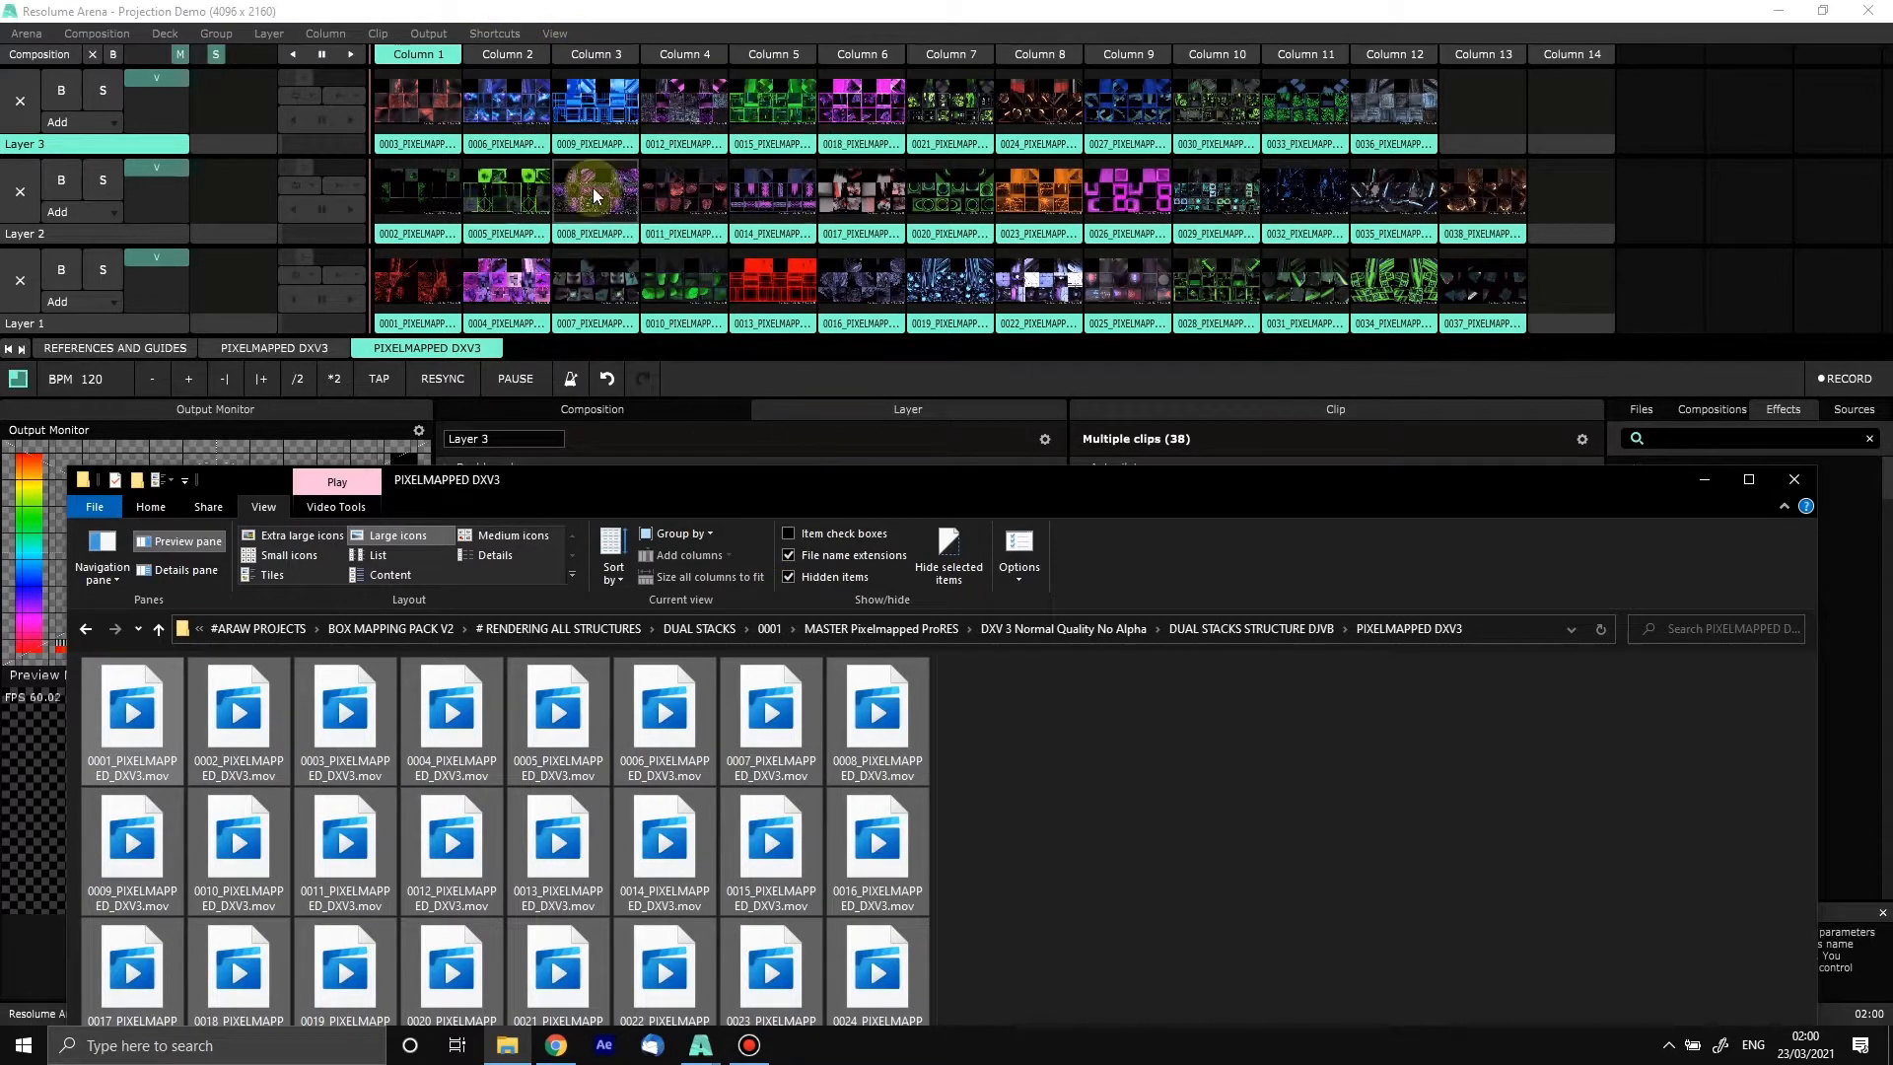
Step: Reposition the folder window, return to DUAL STACKS STRUCTURE DJVB, and open the REFERENCES AND GUIDES folder
{"action": "left_click_drag", "start_coordinate": [759, 475], "coordinate": [761, 148]}
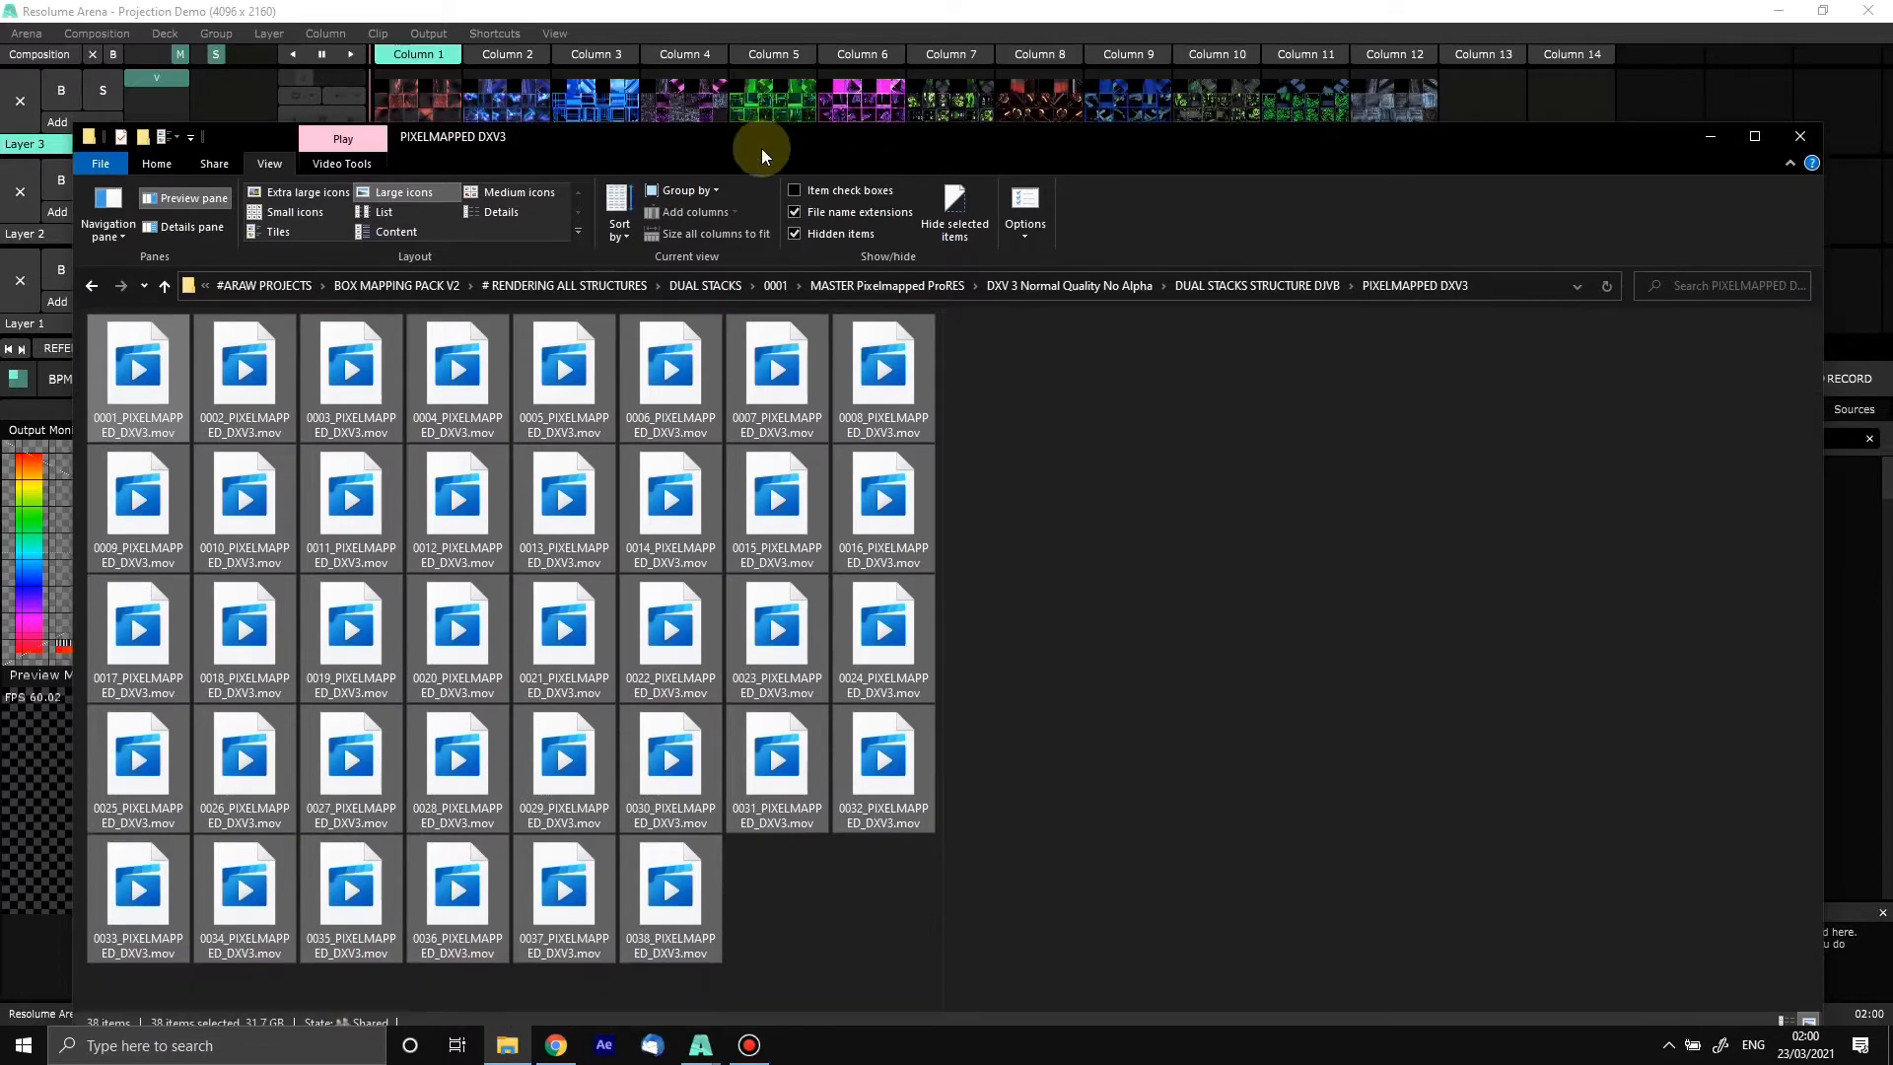
{"action": "left_click_drag", "start_coordinate": [1154, 150], "coordinate": [1130, 228]}
{"action": "left_click", "coordinate": [1227, 359]}
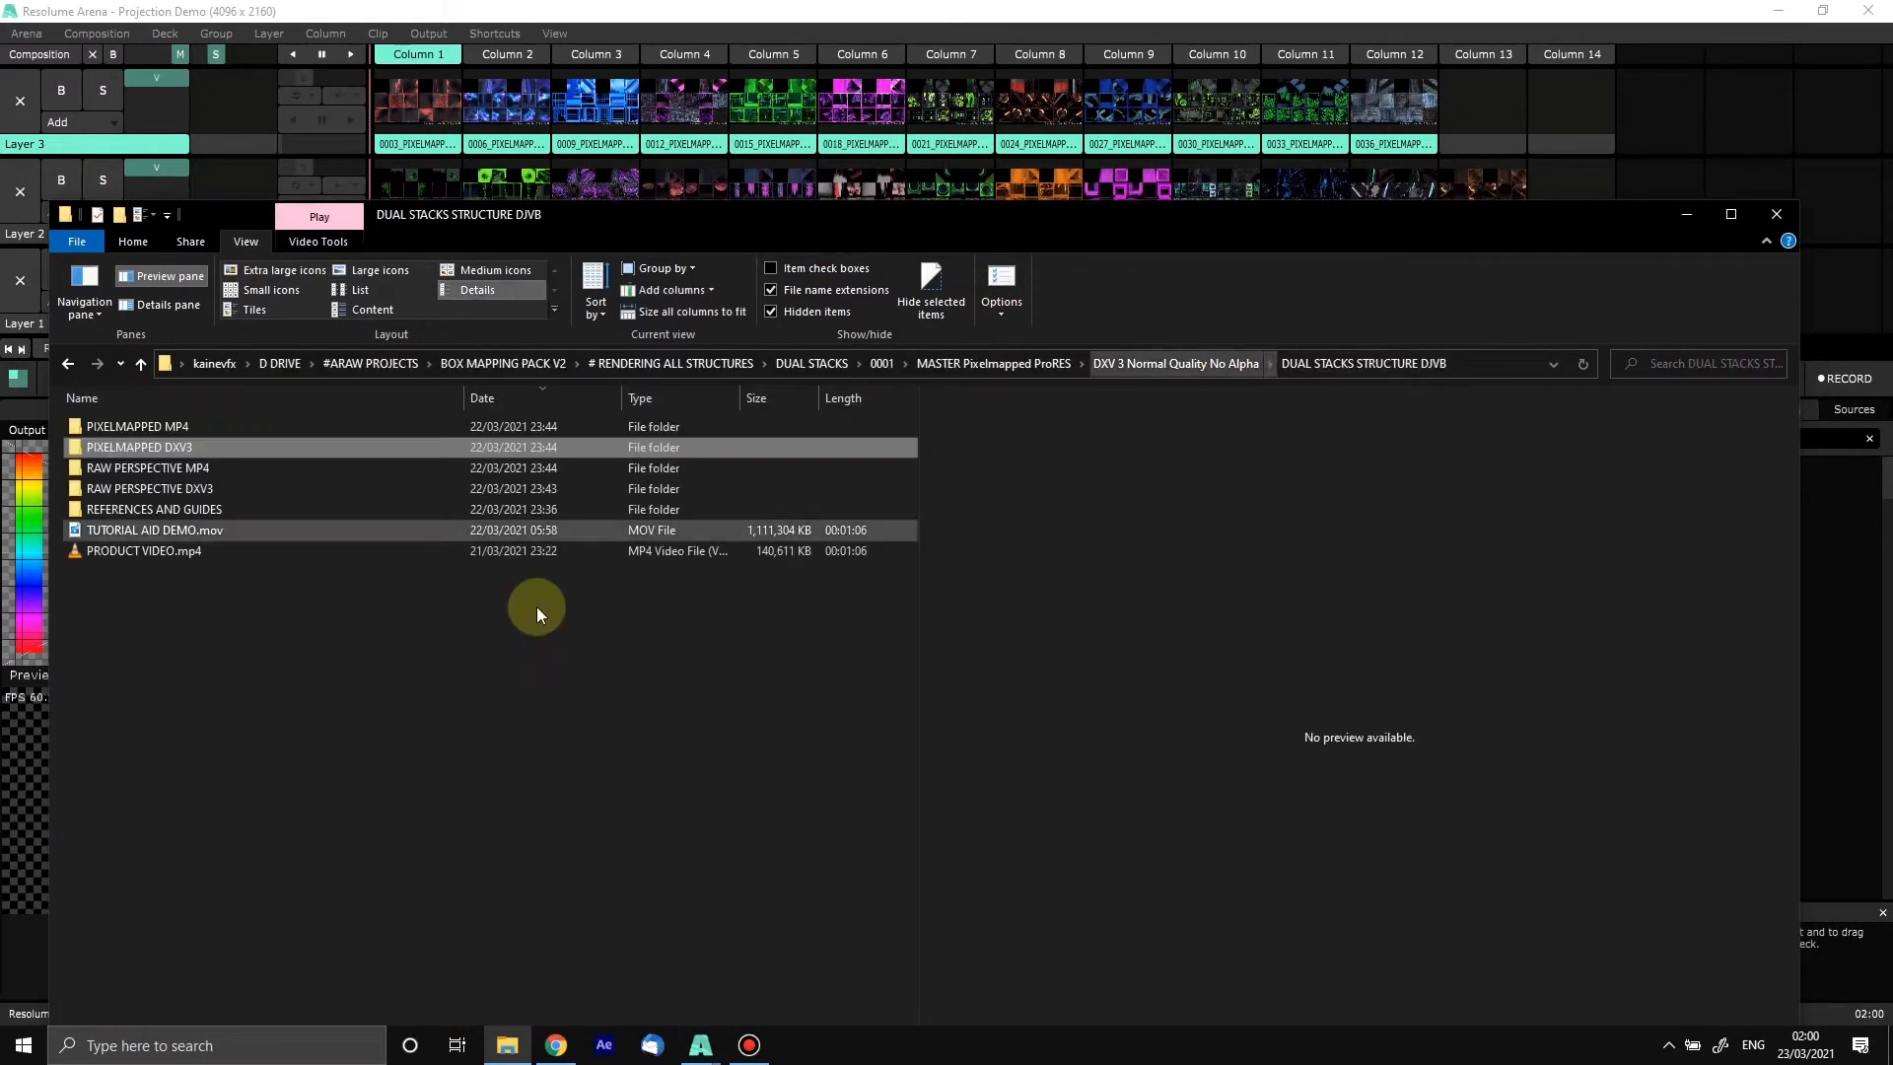
{"action": "left_click", "coordinate": [311, 640]}
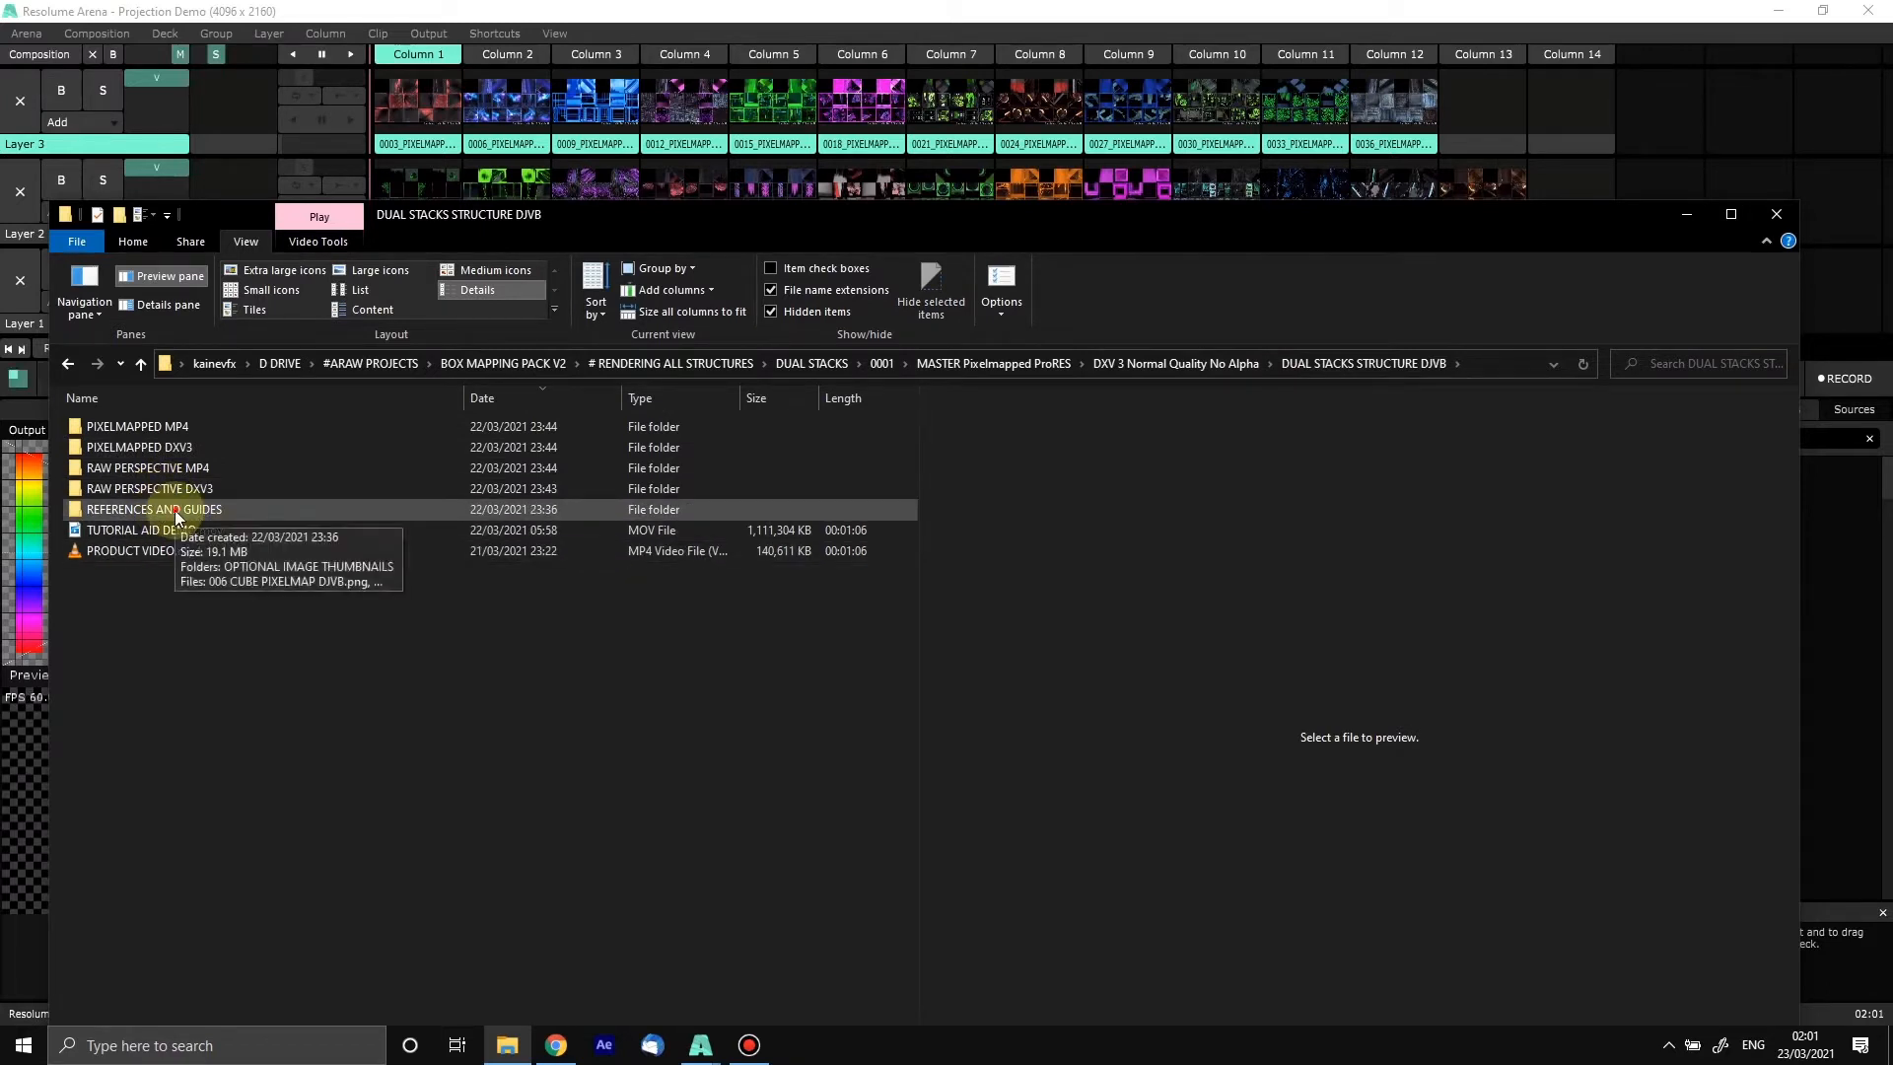
{"action": "double_click", "coordinate": [175, 513]}
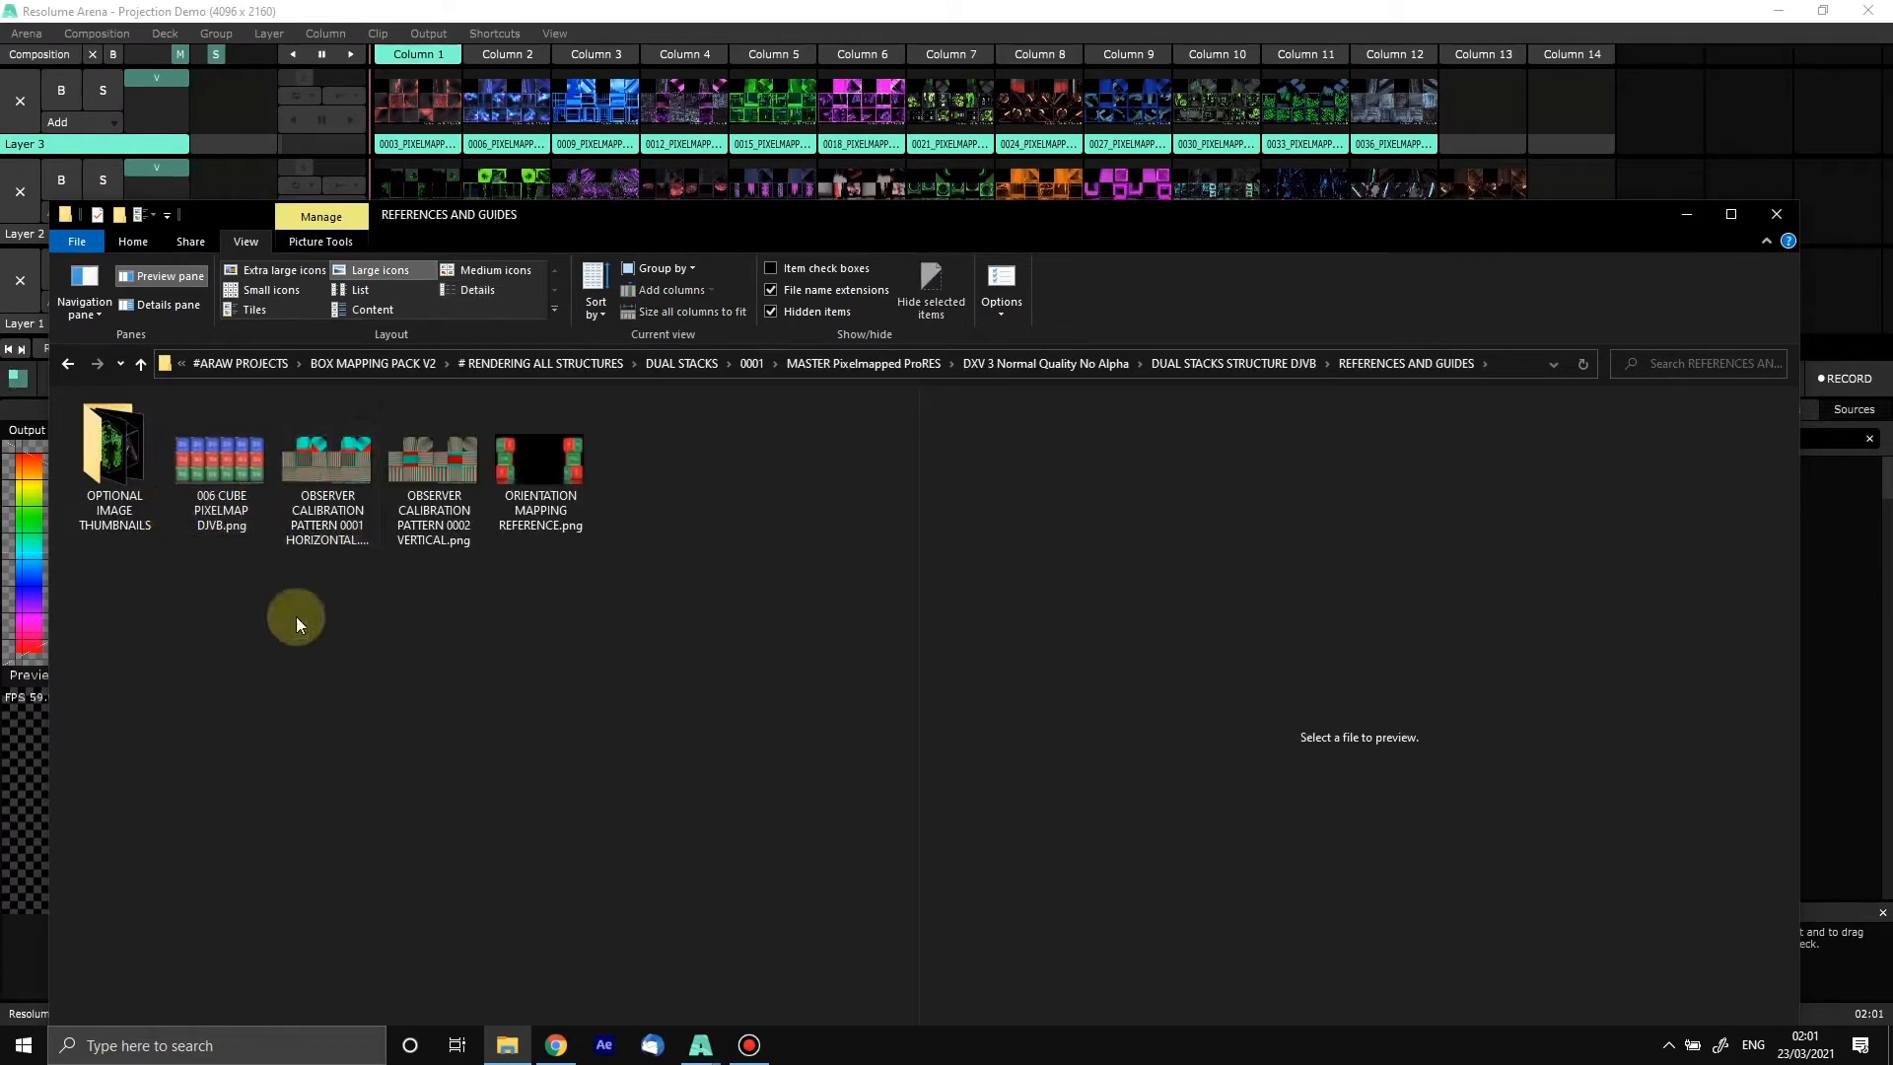
Step: Preview 006 CUBE PIXELMAP DJVB.png and the horizontal and vertical observer calibration patterns
{"action": "left_click", "coordinate": [229, 447]}
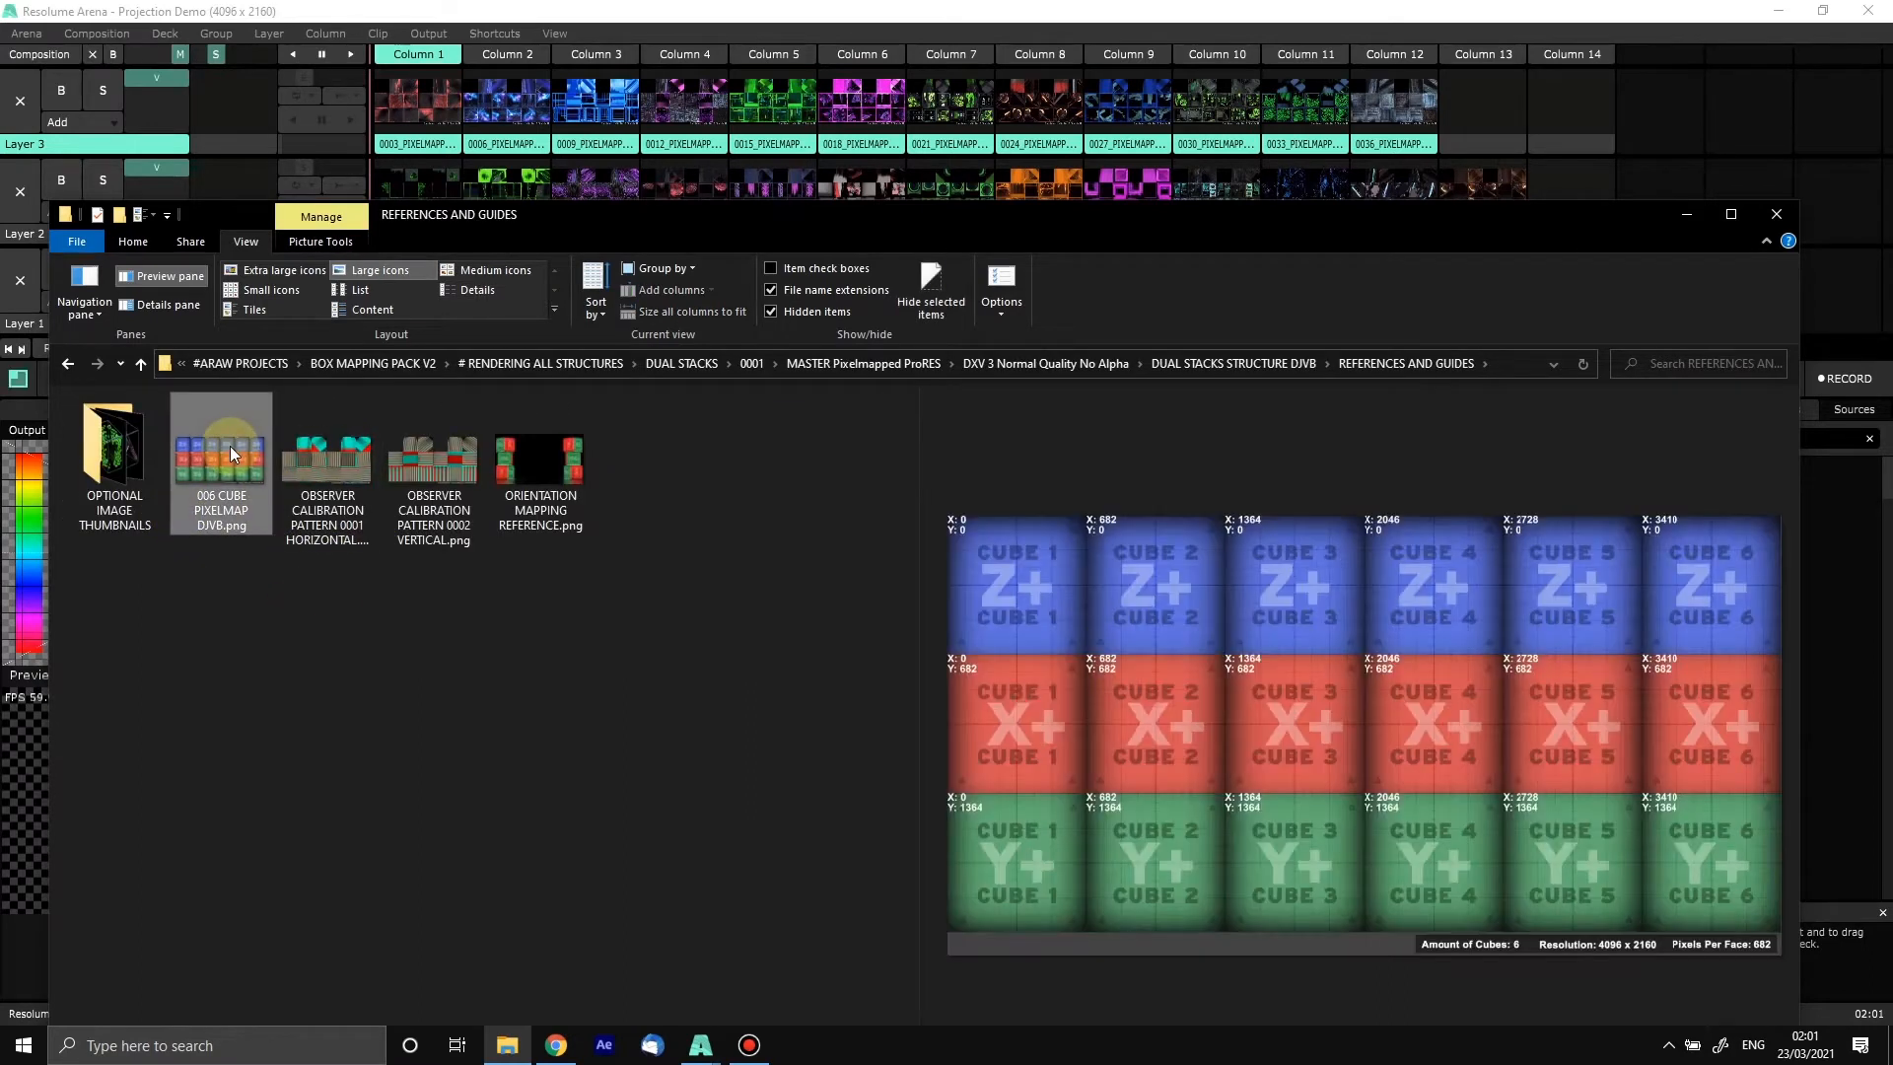
{"action": "left_click", "coordinate": [325, 501]}
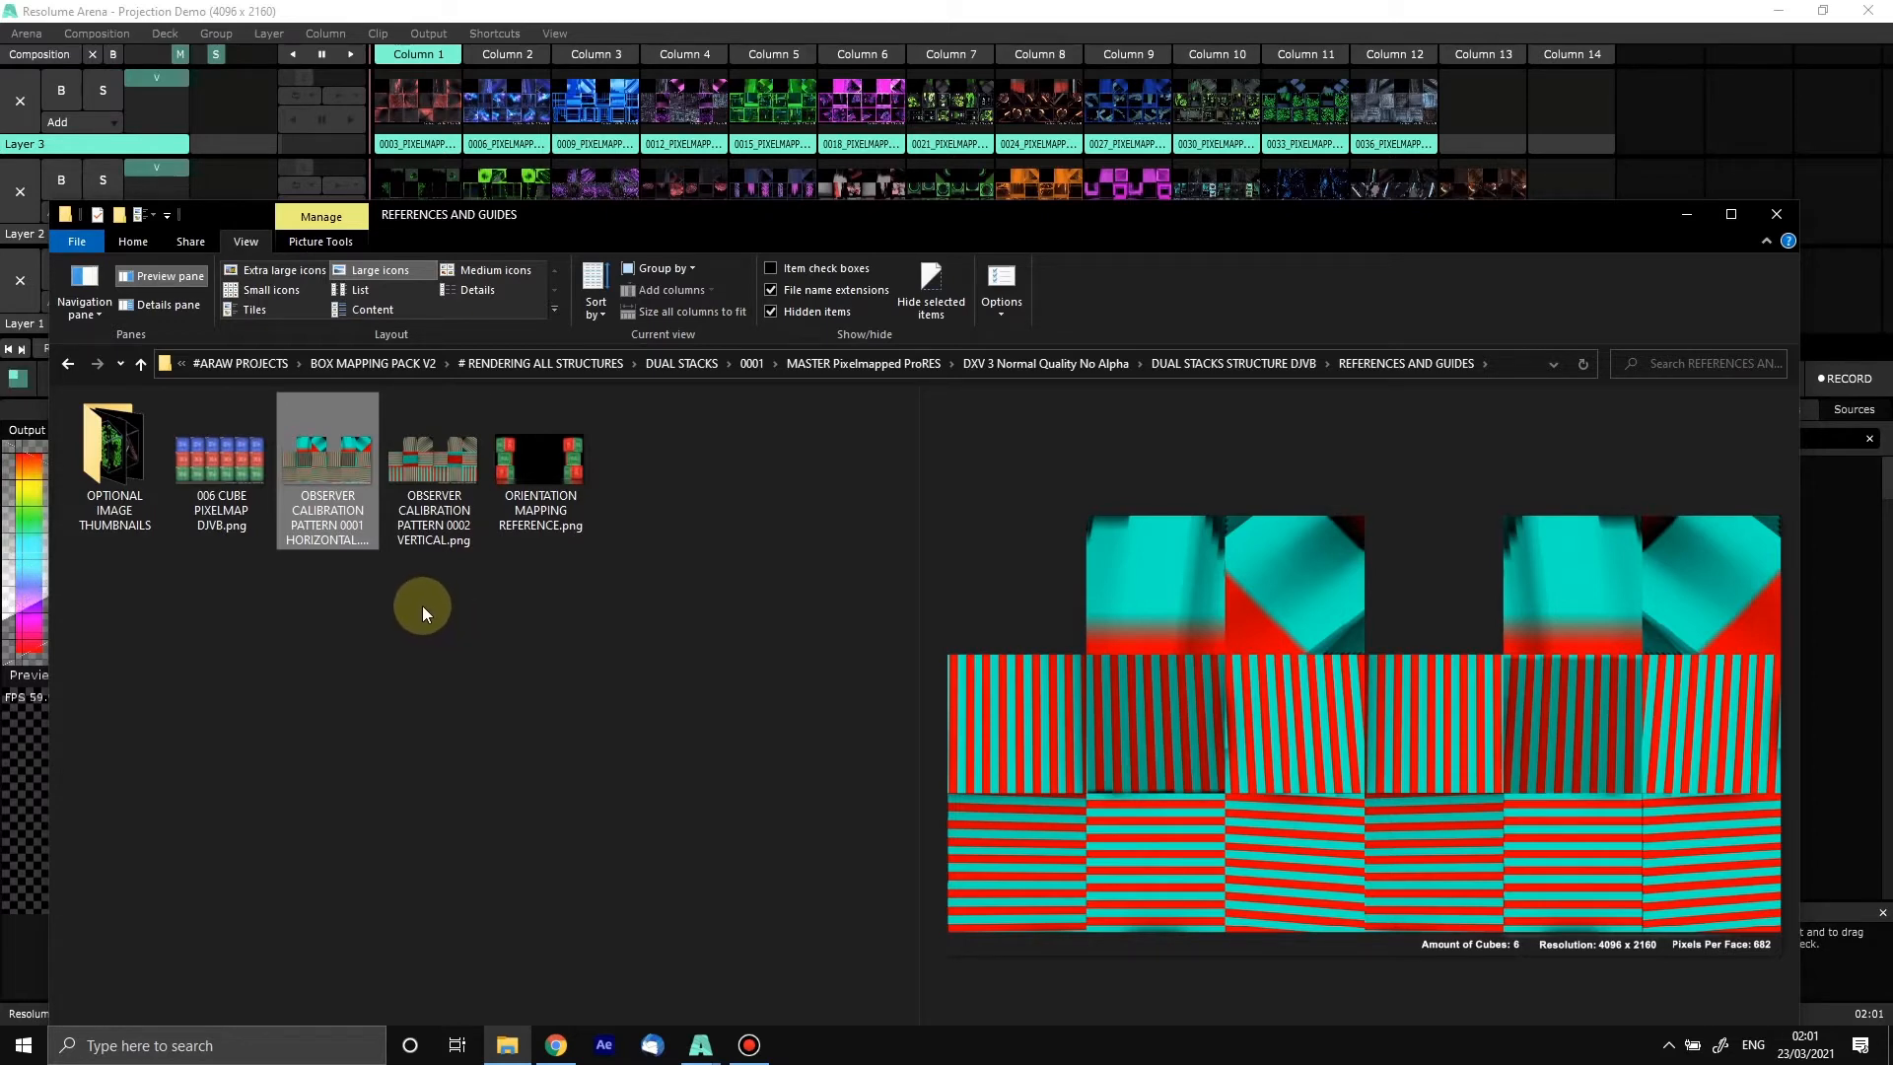
{"action": "left_click", "coordinate": [460, 472]}
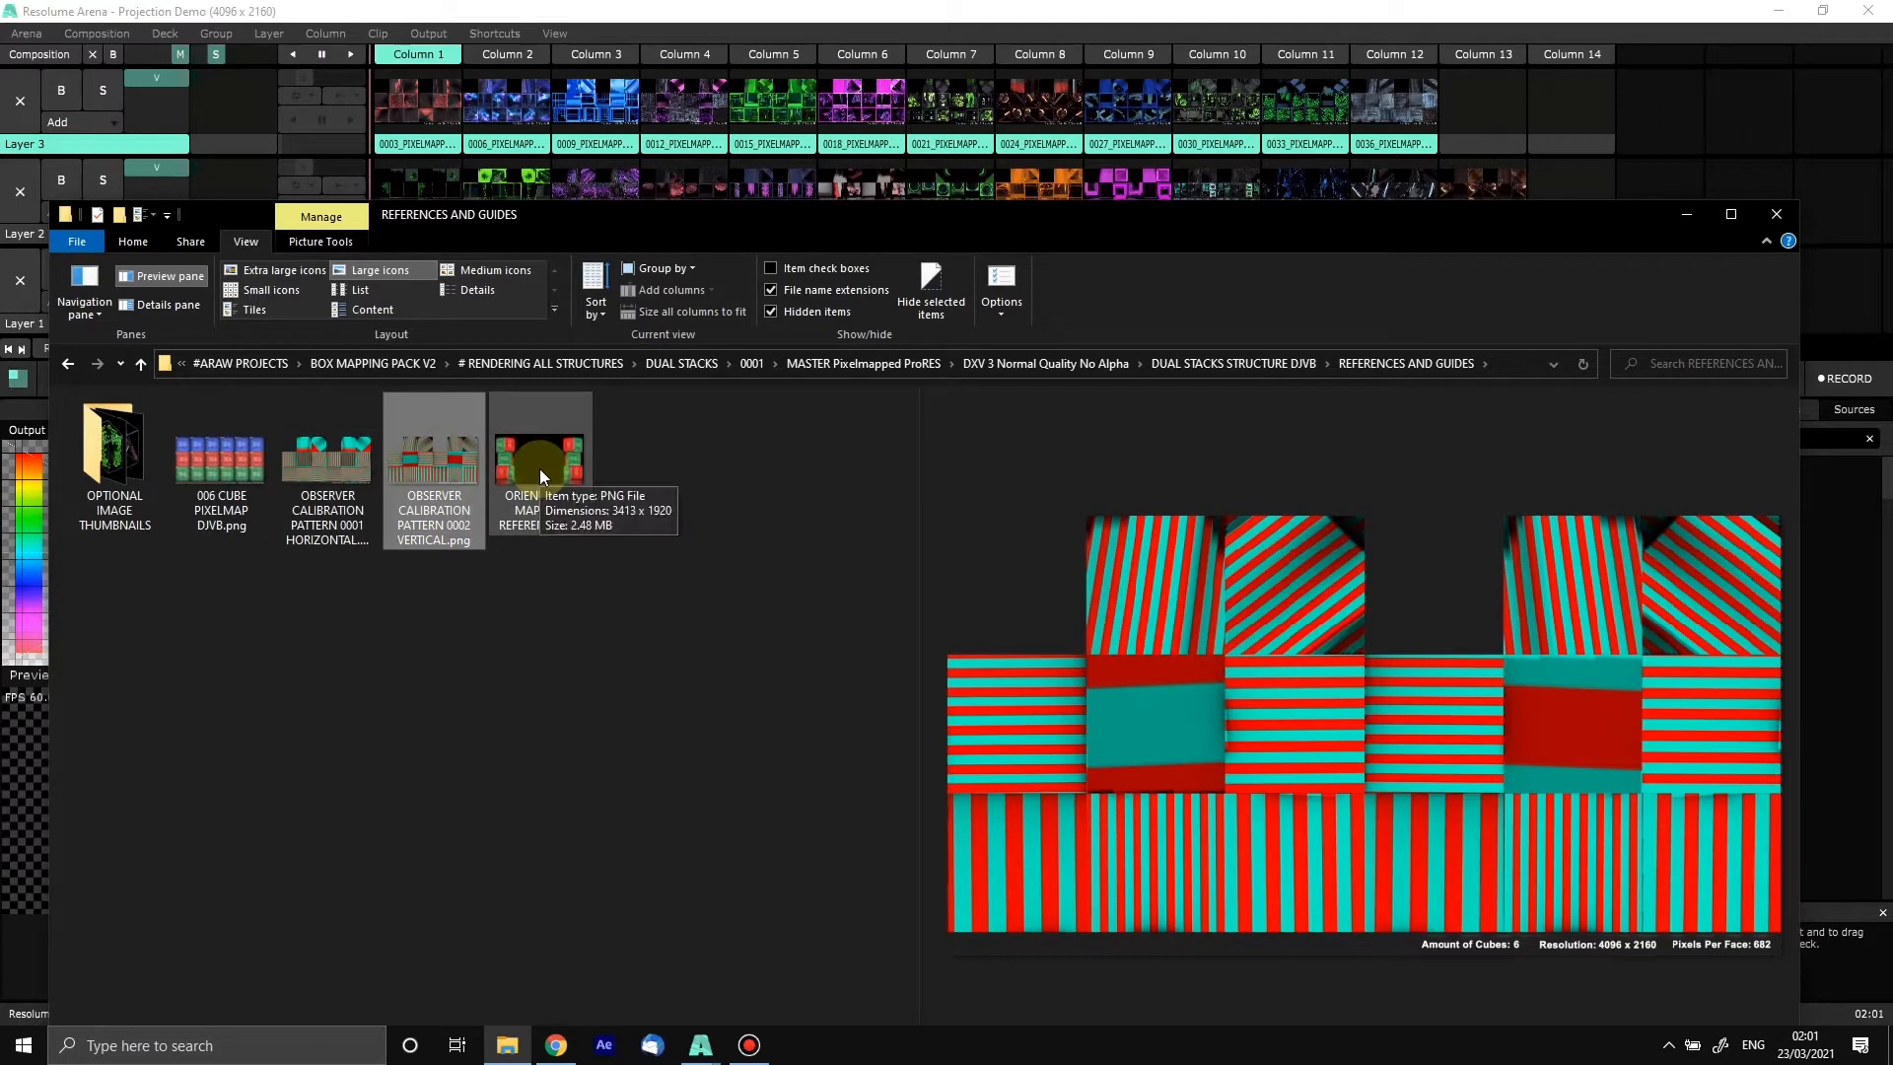
Step: Examine ORIENTATION MAPPING REFERENCE.png in an enlarged preview, and deselect it
{"action": "left_click", "coordinate": [541, 469]}
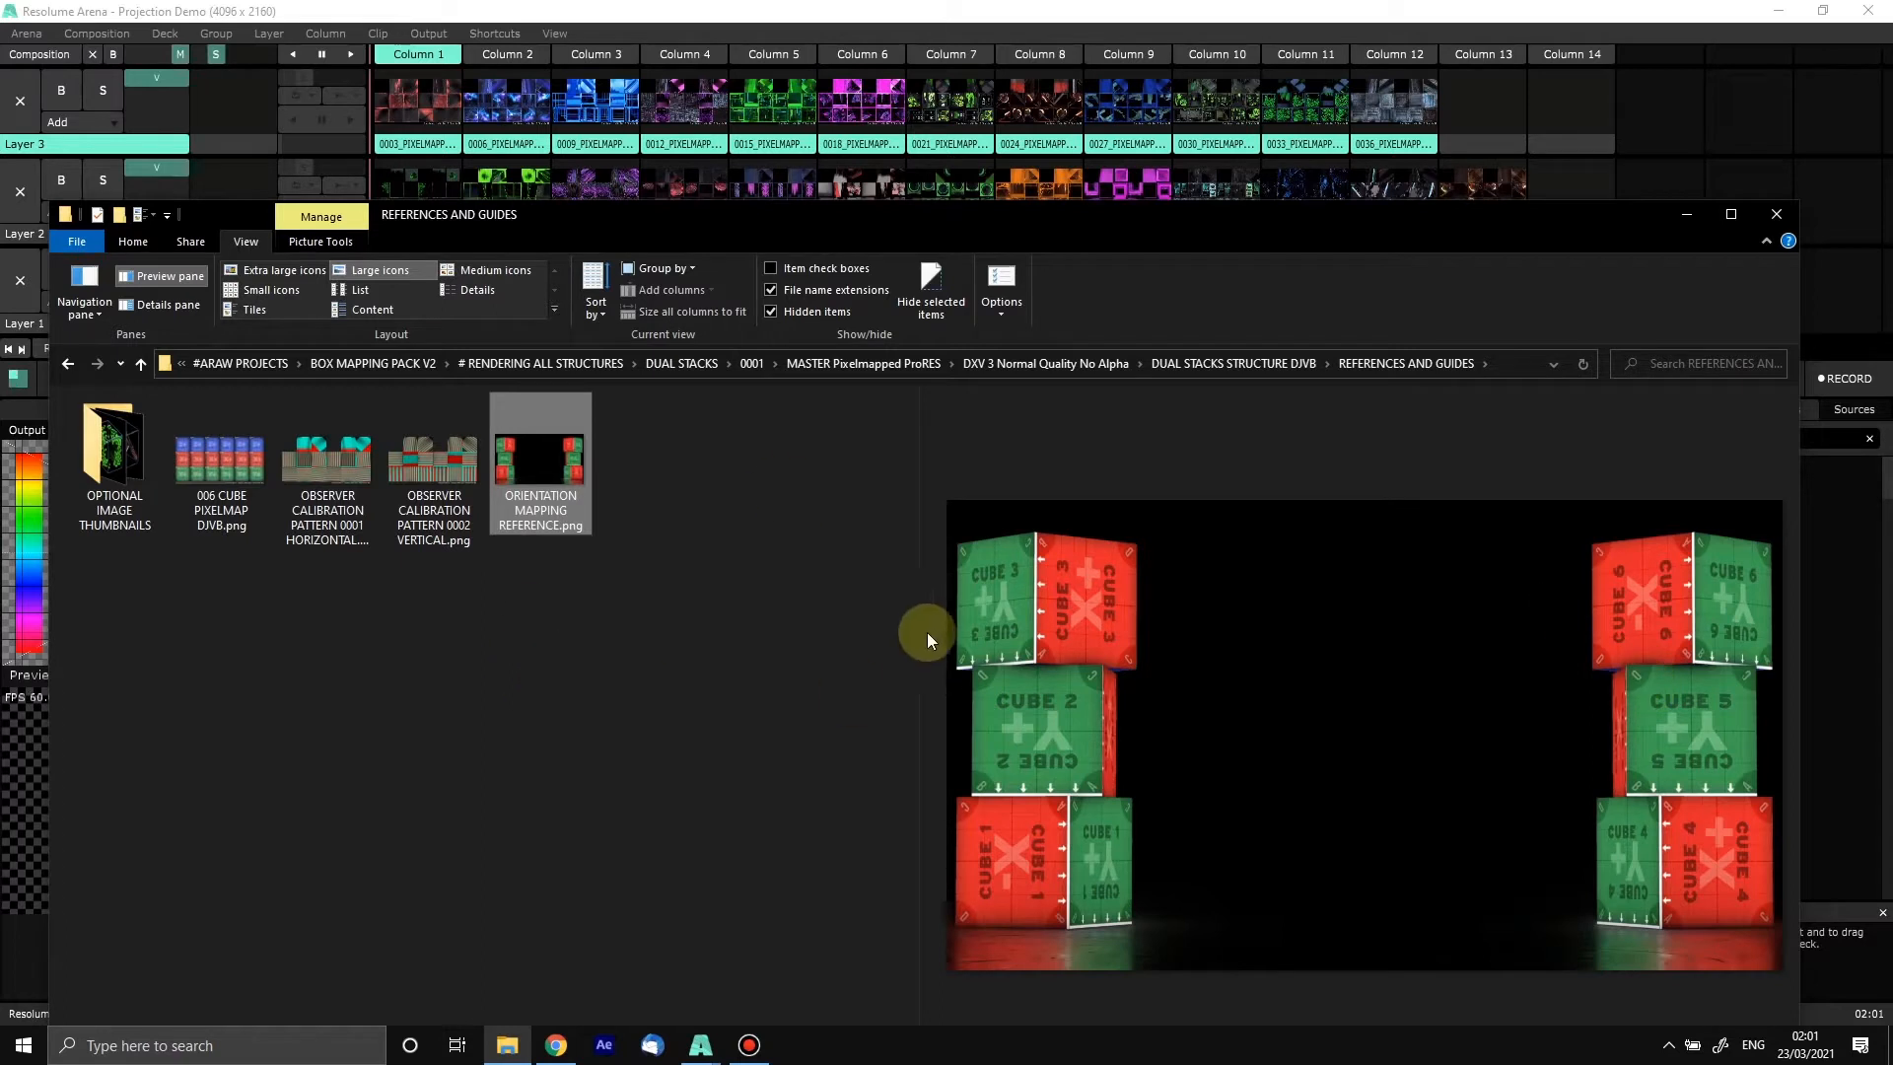
{"action": "left_click_drag", "start_coordinate": [978, 221], "coordinate": [986, 99]}
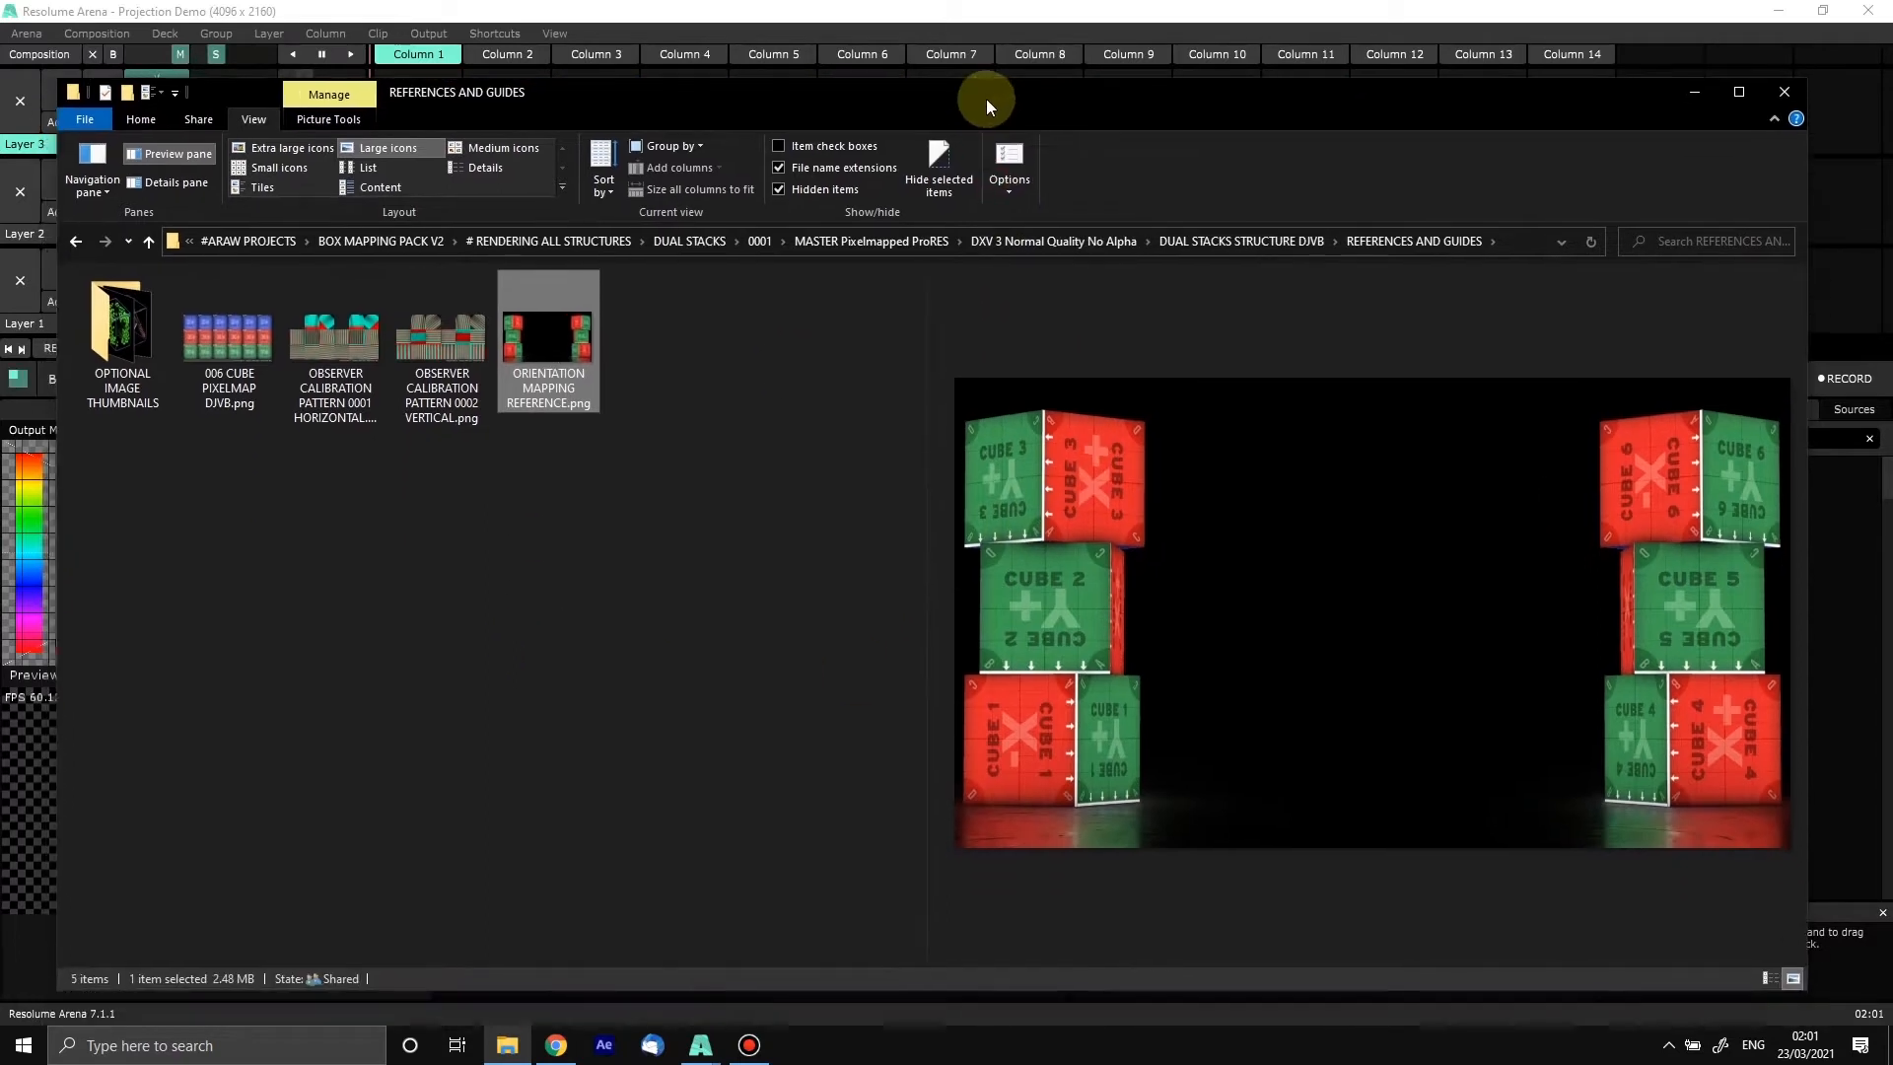
{"action": "left_click_drag", "start_coordinate": [927, 473], "coordinate": [762, 471]}
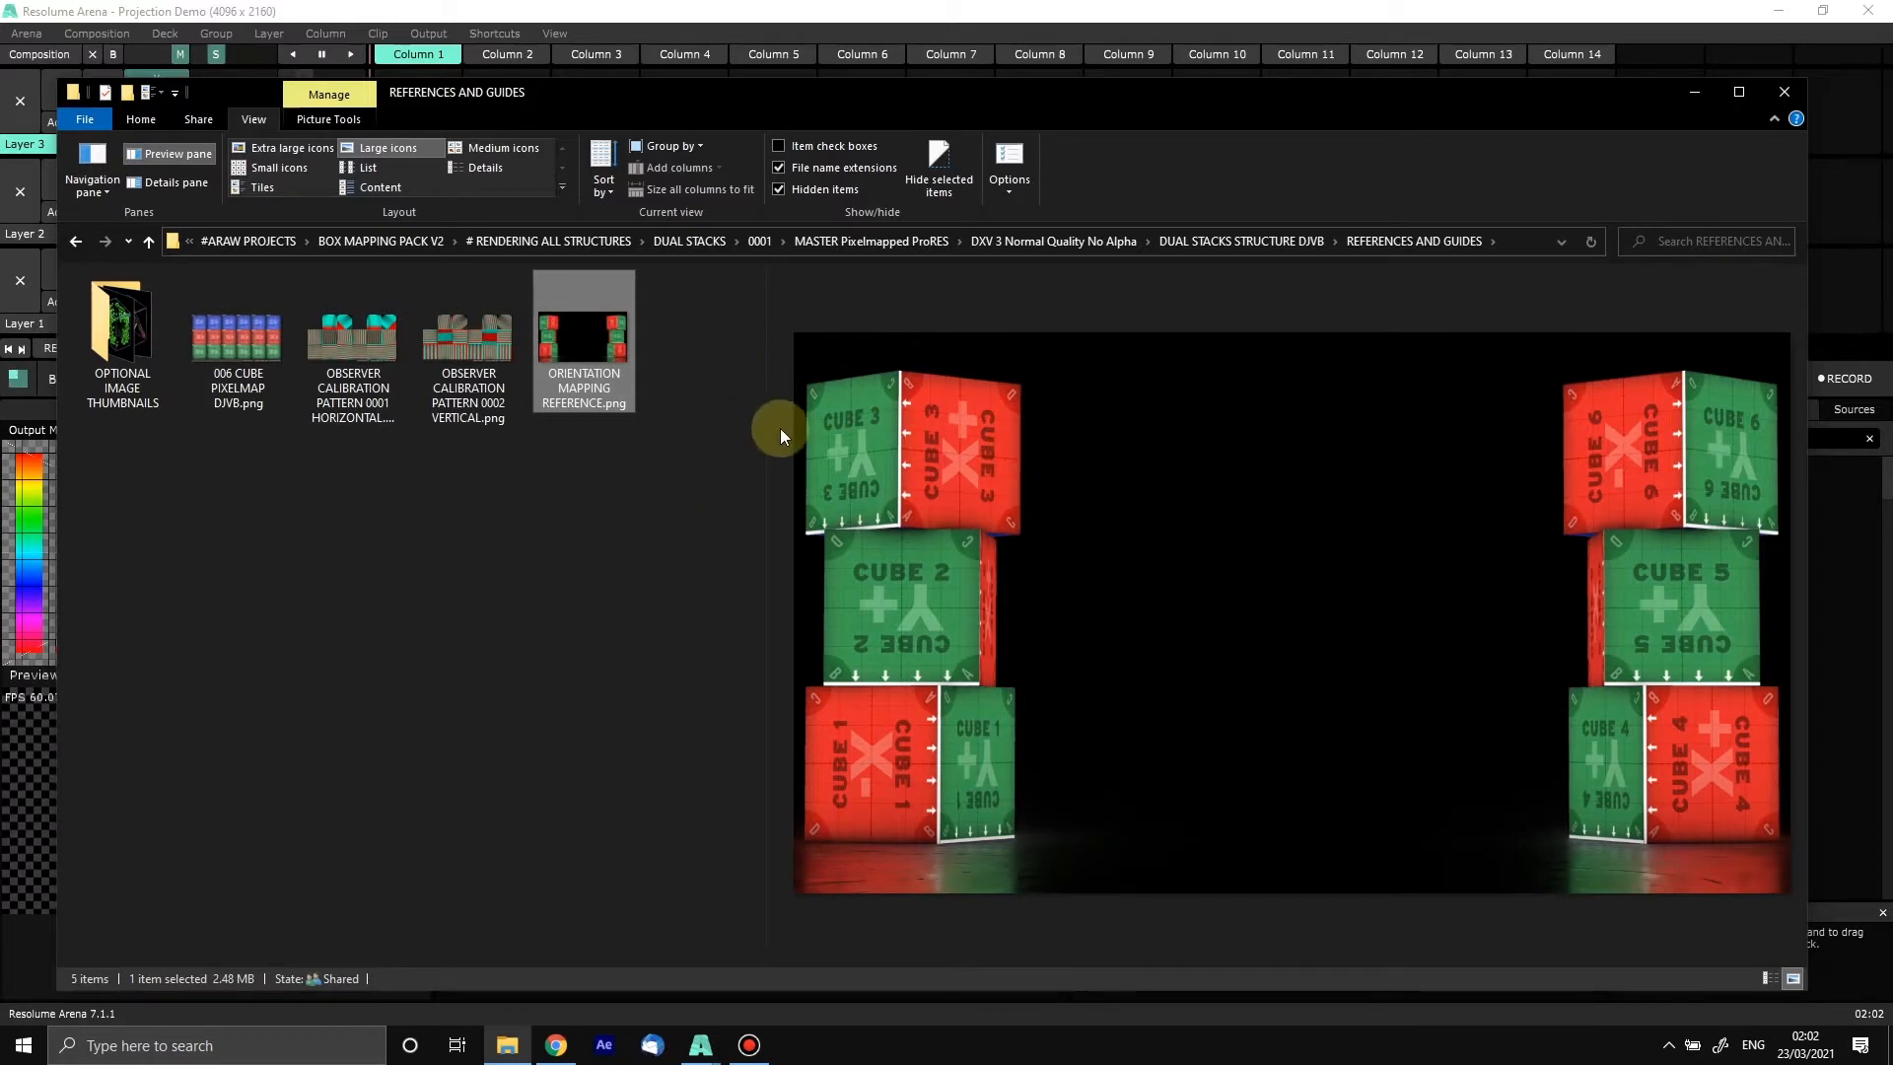
{"action": "left_click", "coordinate": [681, 394]}
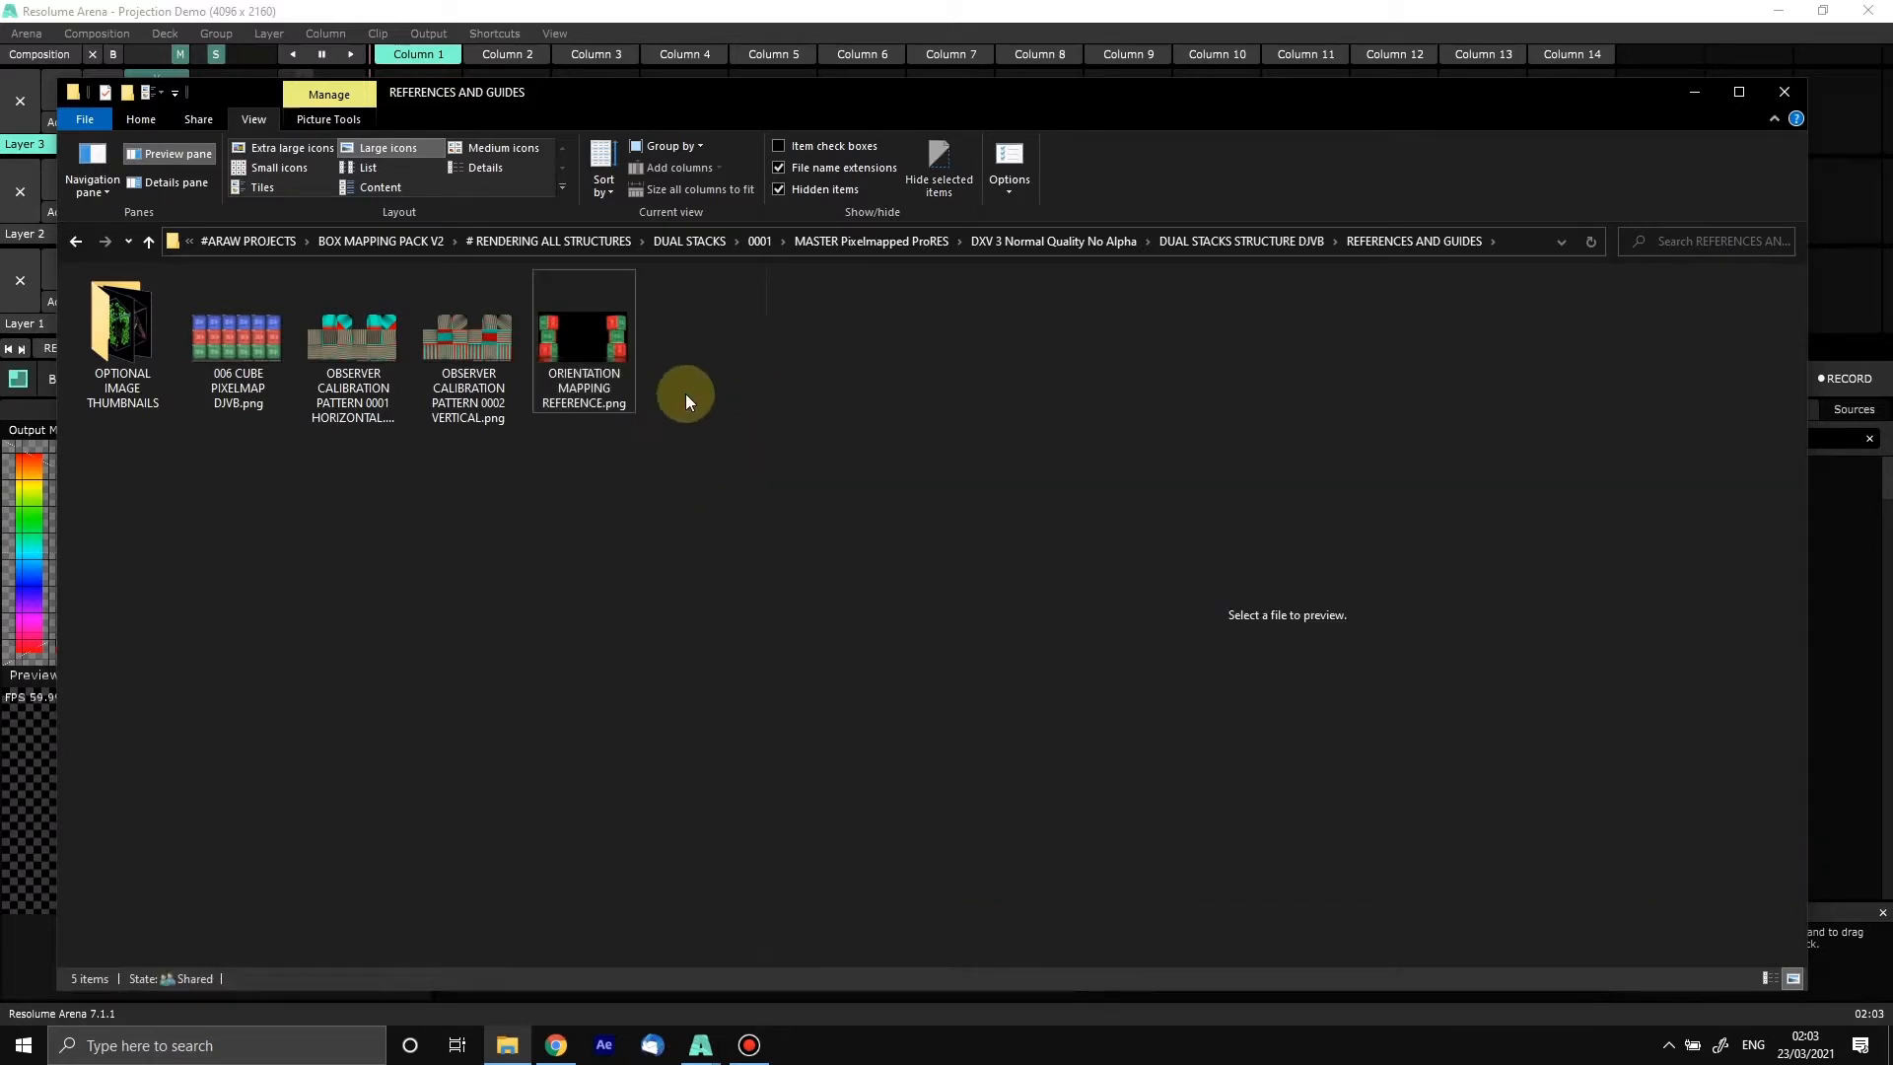
Step: Open the OPTIONAL IMAGE THUMBNAILS folder, widen its file area to show all images, and move the window below the first clip row
{"action": "double_click", "coordinate": [168, 355]}
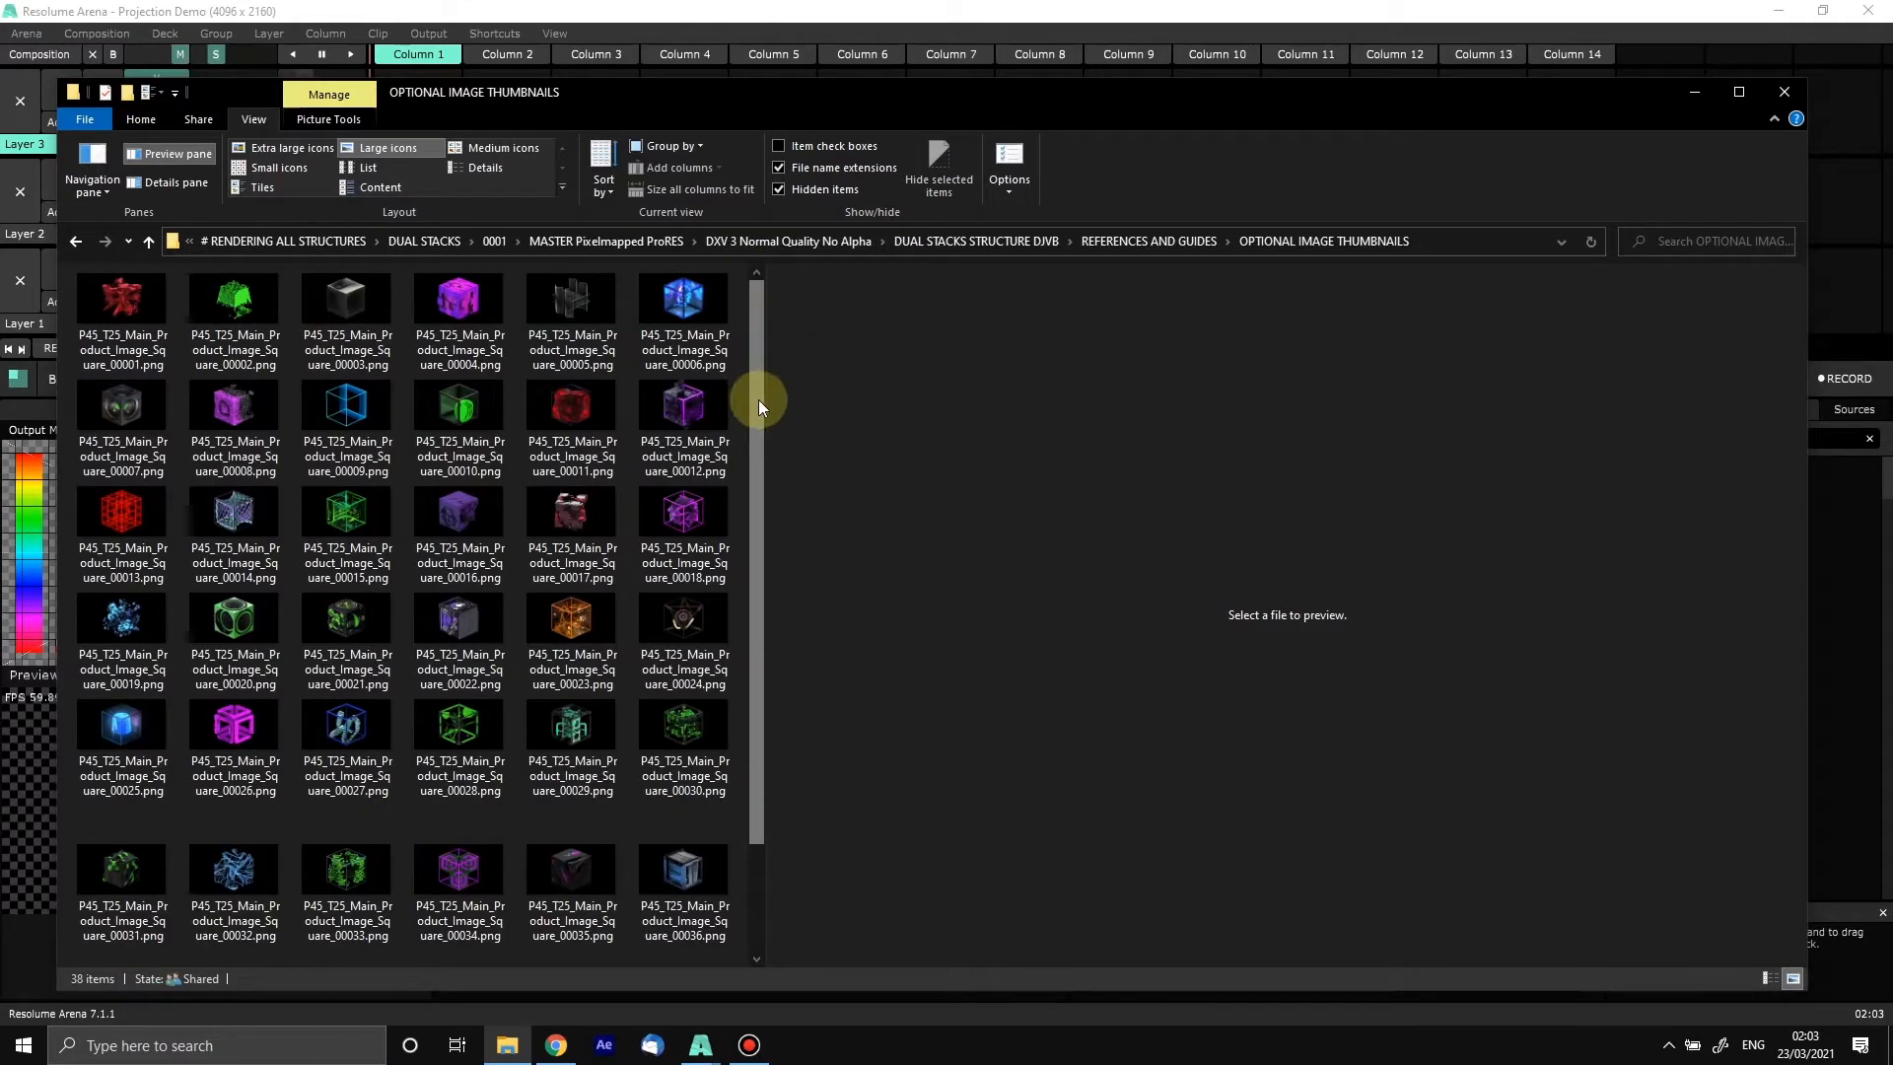
{"action": "left_click_drag", "start_coordinate": [767, 390], "coordinate": [1001, 384]}
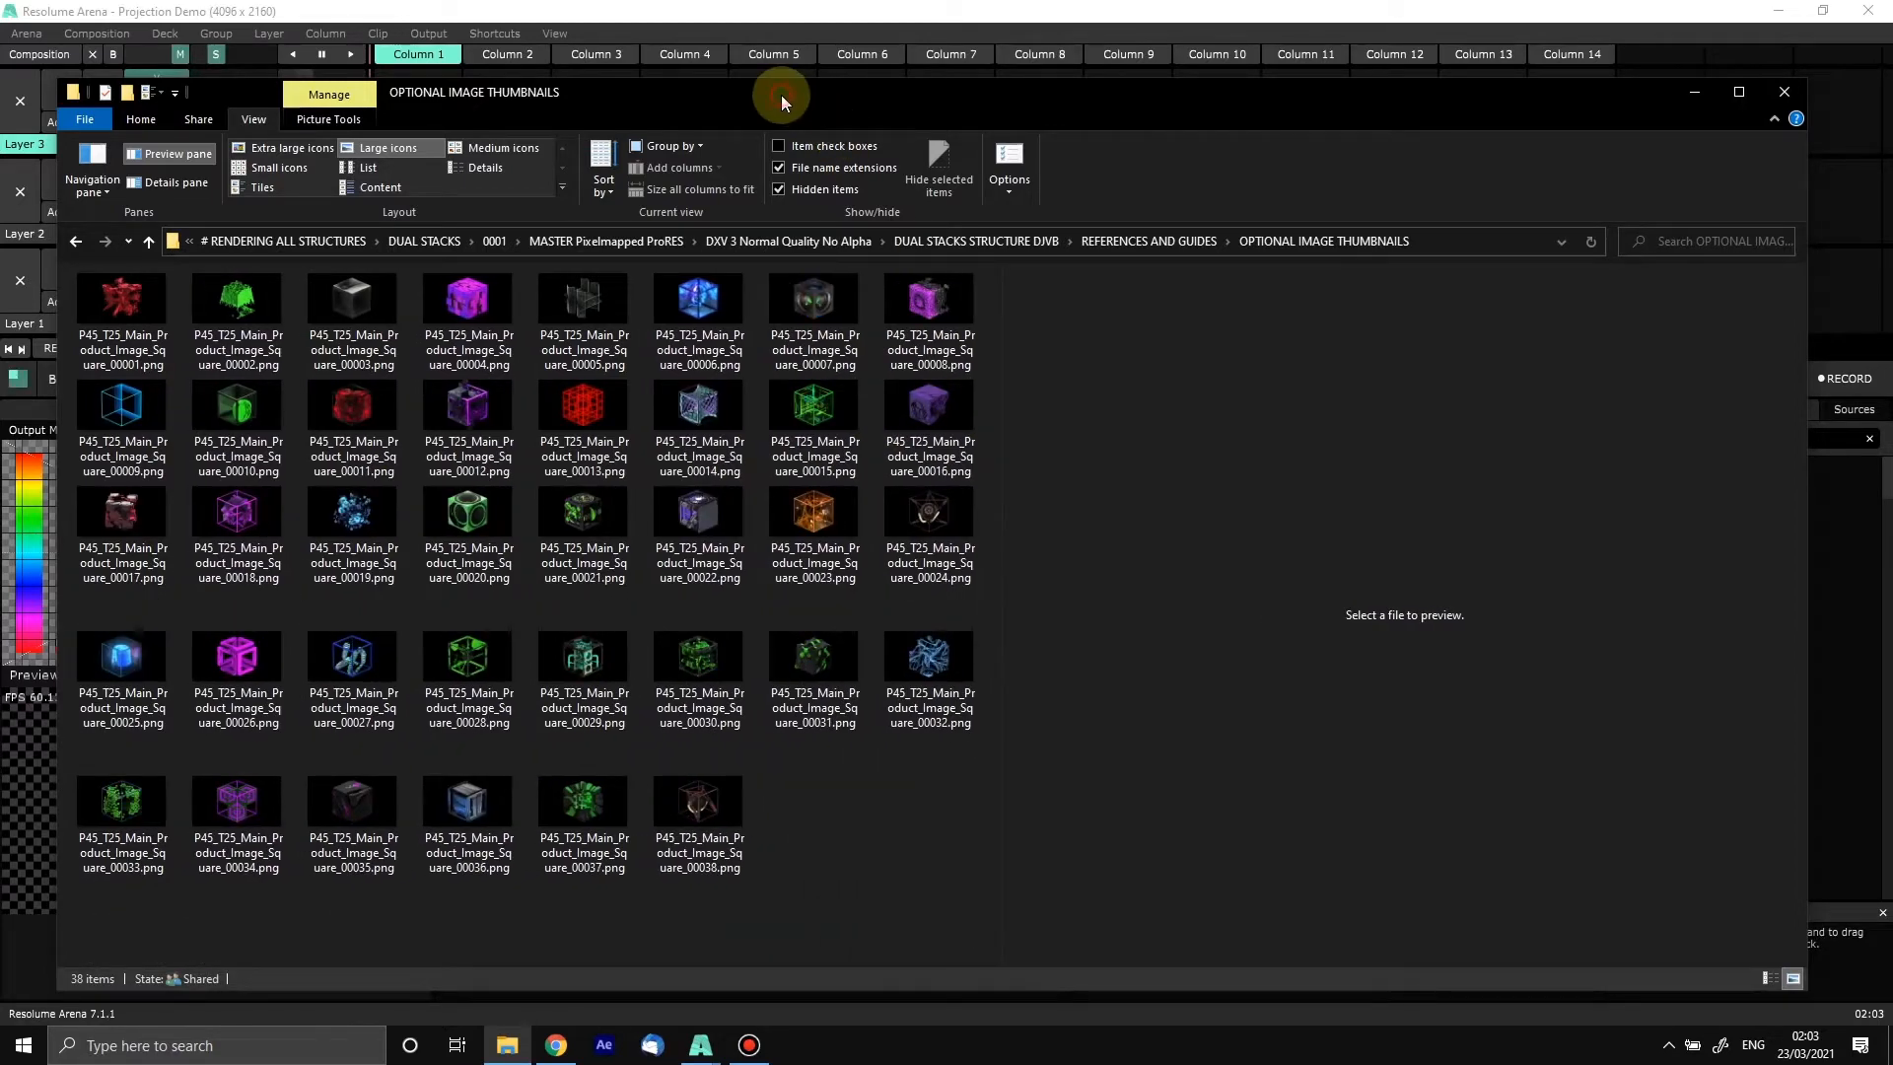
{"action": "left_click_drag", "start_coordinate": [781, 95], "coordinate": [773, 199]}
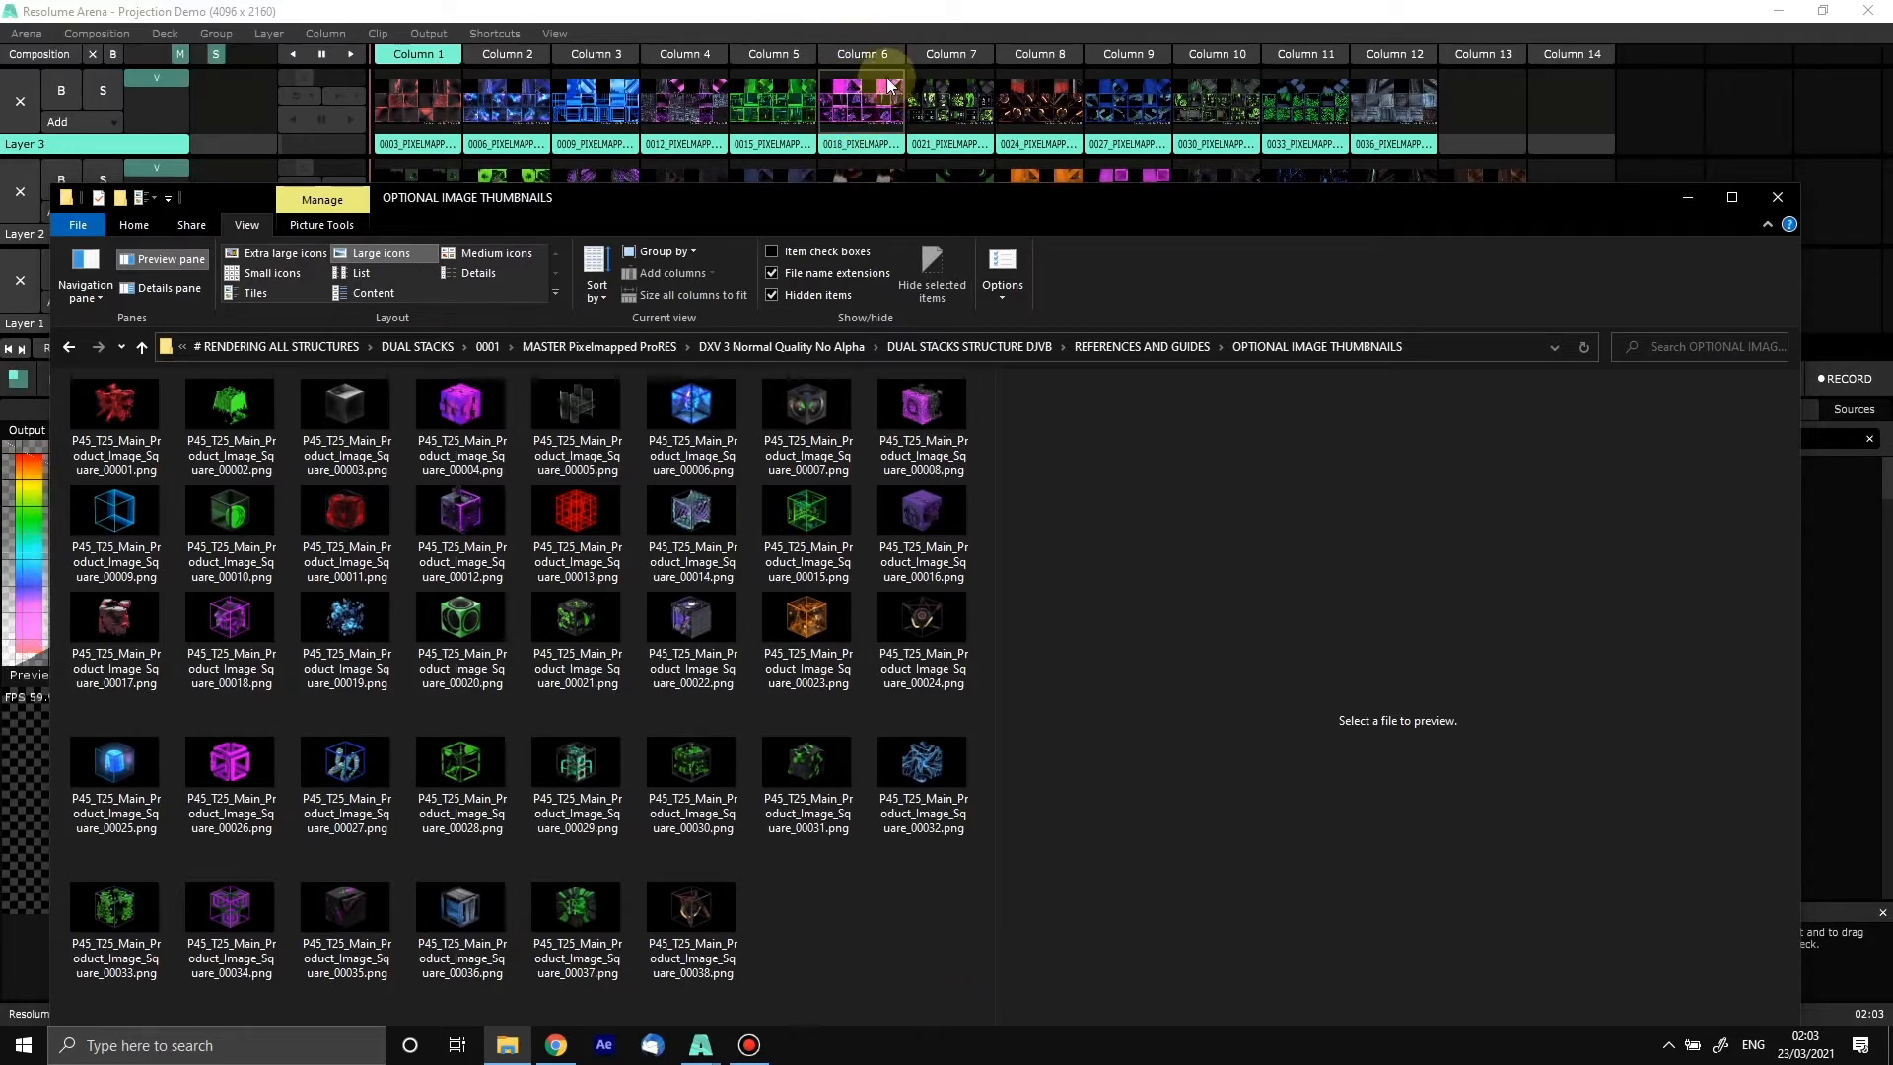
Step: Switch to Resolume Arena and preview the 0003_PIXELMAPPED_DXV3 clip on Layer 3
{"action": "left_click", "coordinate": [848, 19]}
{"action": "left_click", "coordinate": [1478, 143]}
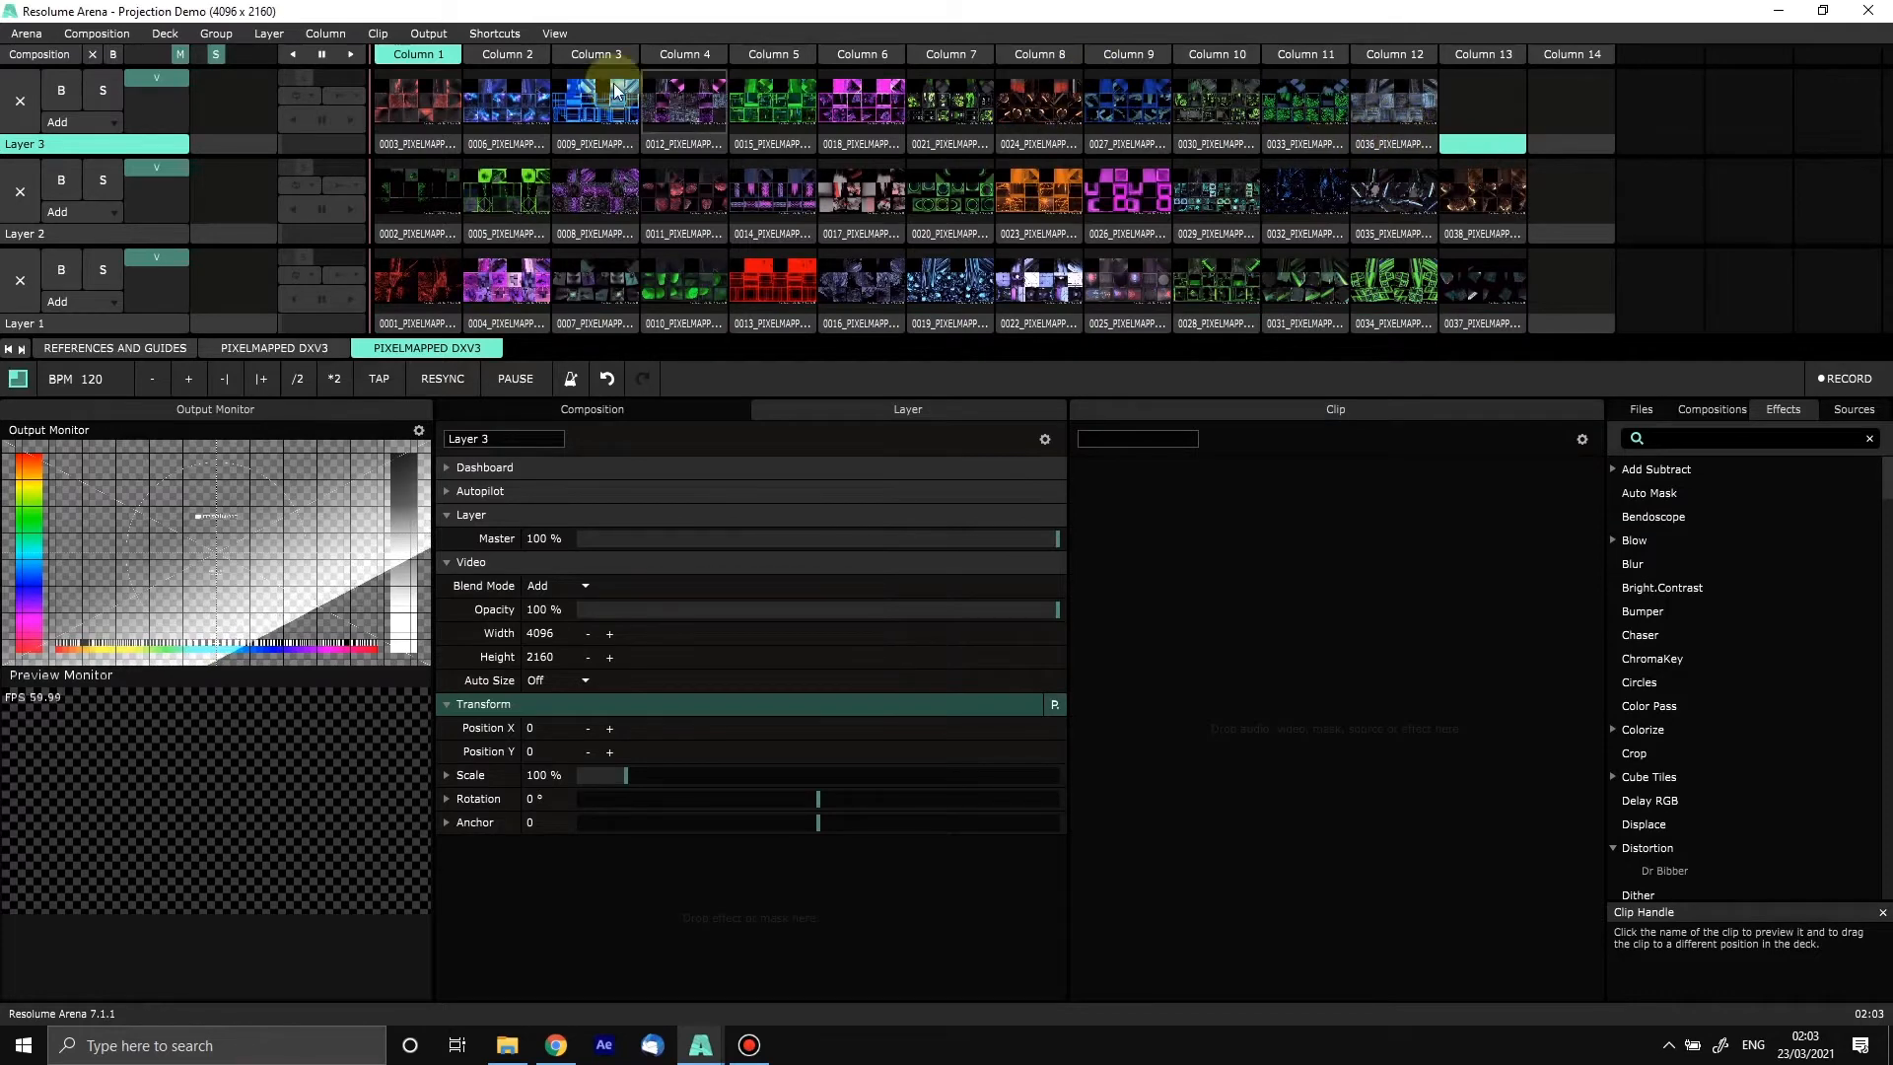
{"action": "left_click", "coordinate": [418, 144]}
{"action": "right_click", "coordinate": [424, 146]}
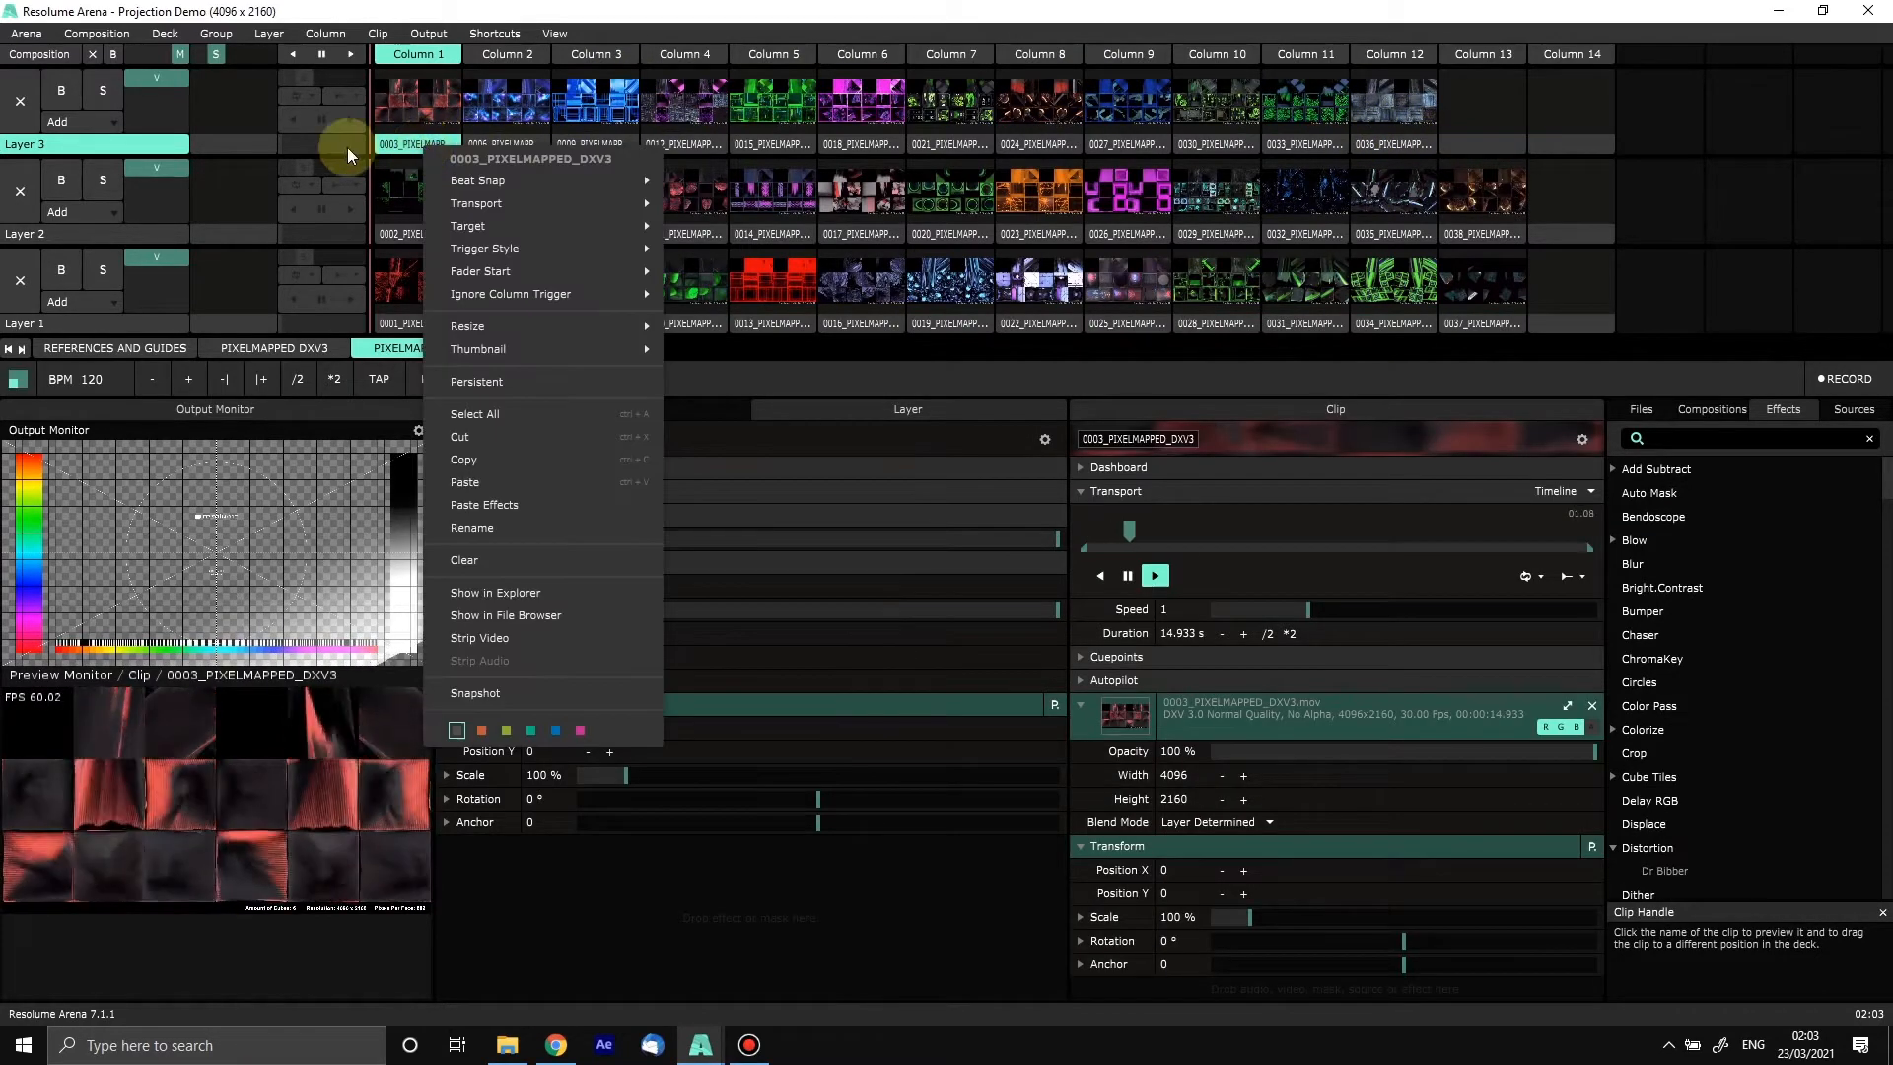
{"action": "left_click", "coordinate": [412, 144]}
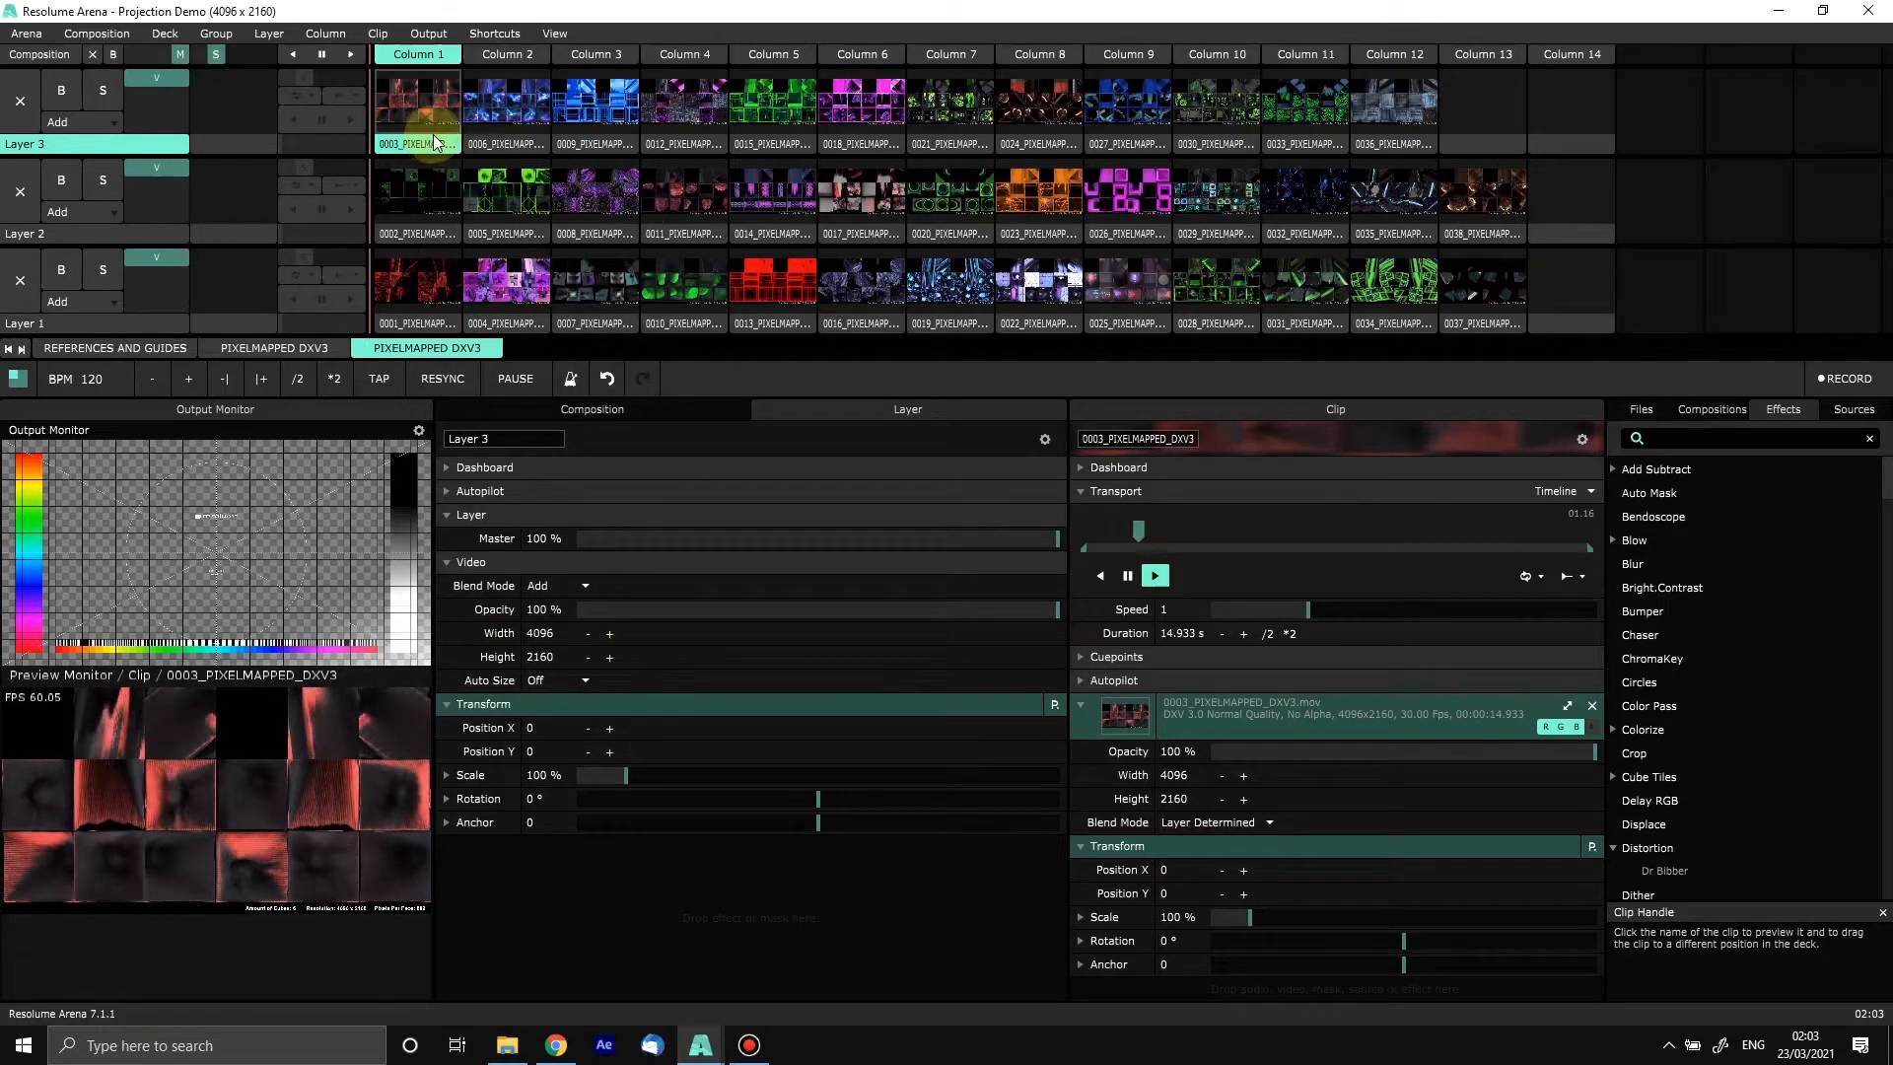
{"action": "left_click", "coordinate": [421, 147]}
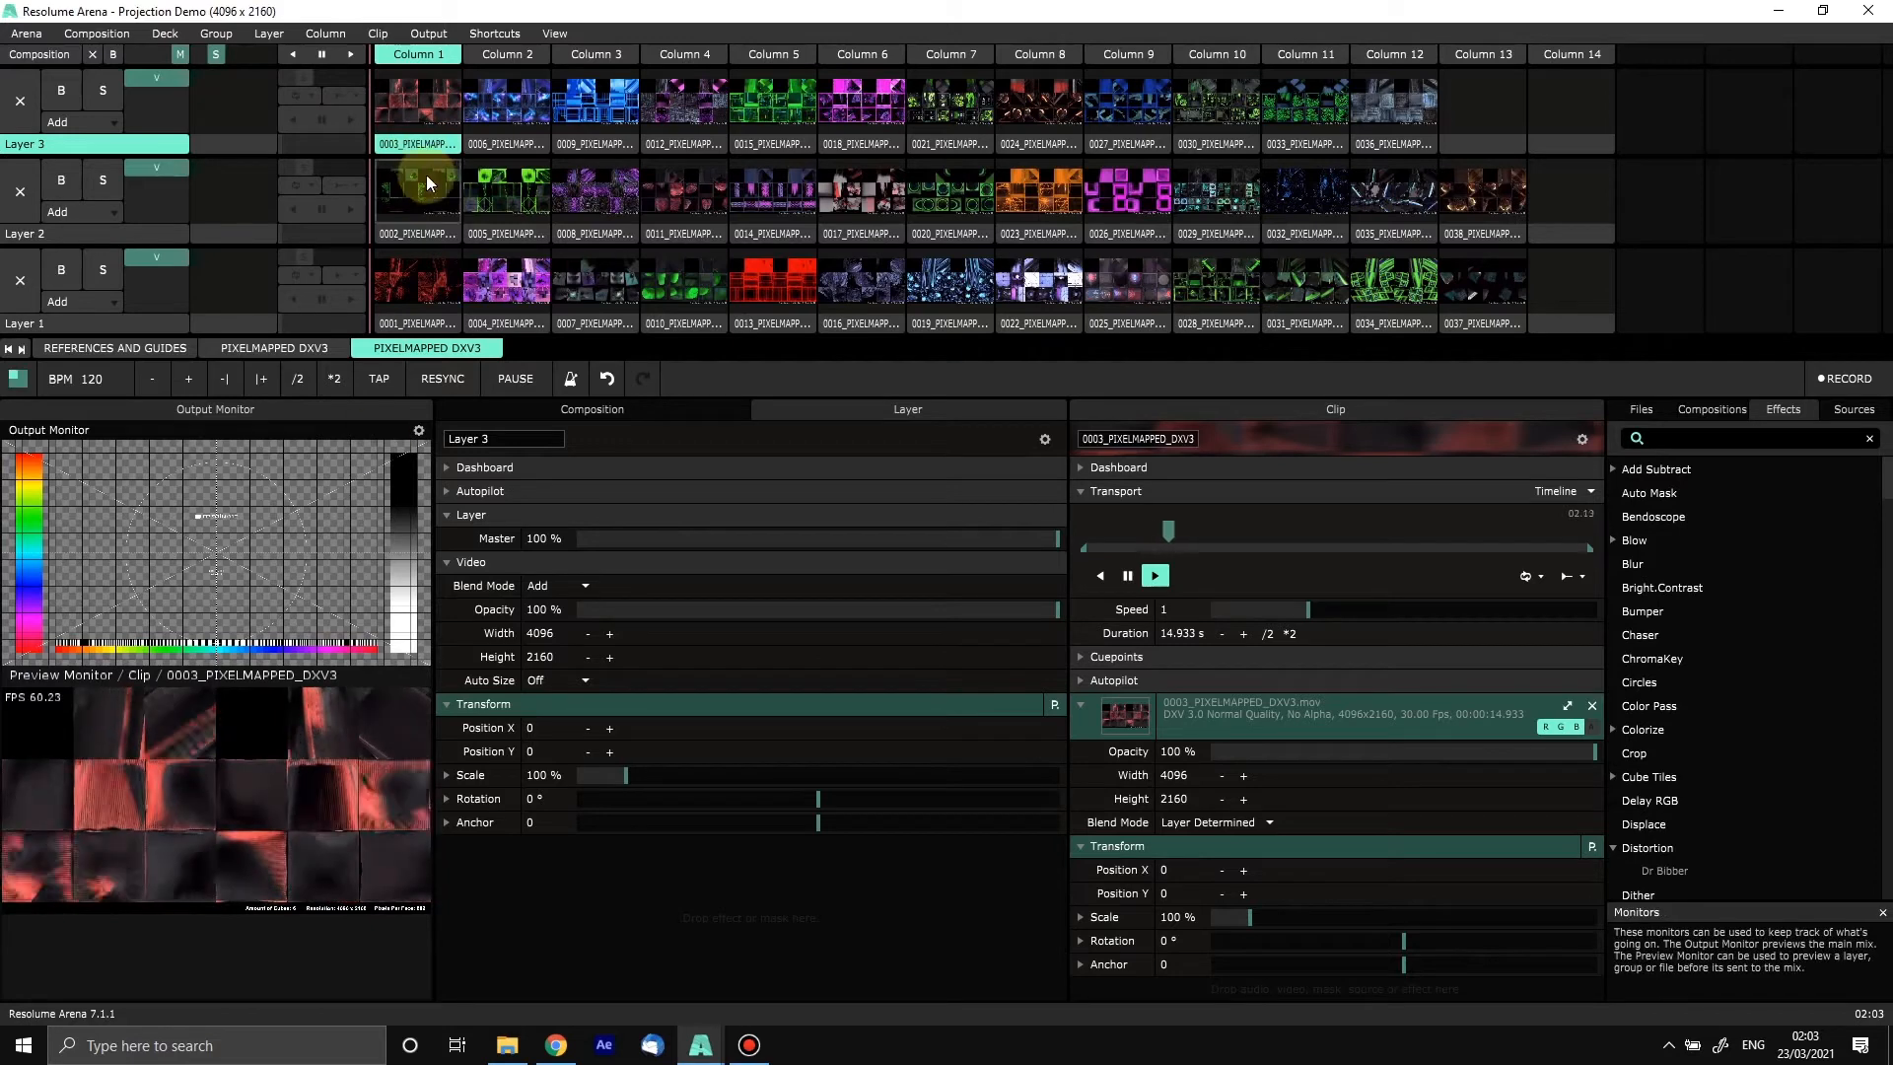
Step: Load P45_T25_Main_Product_Image_Square_00003.png from the OPTIONAL IMAGE THUMBNAILS folder as the thumbnail of clip 0003_PIXELMAPPED_DXV3
{"action": "right_click", "coordinate": [427, 145]}
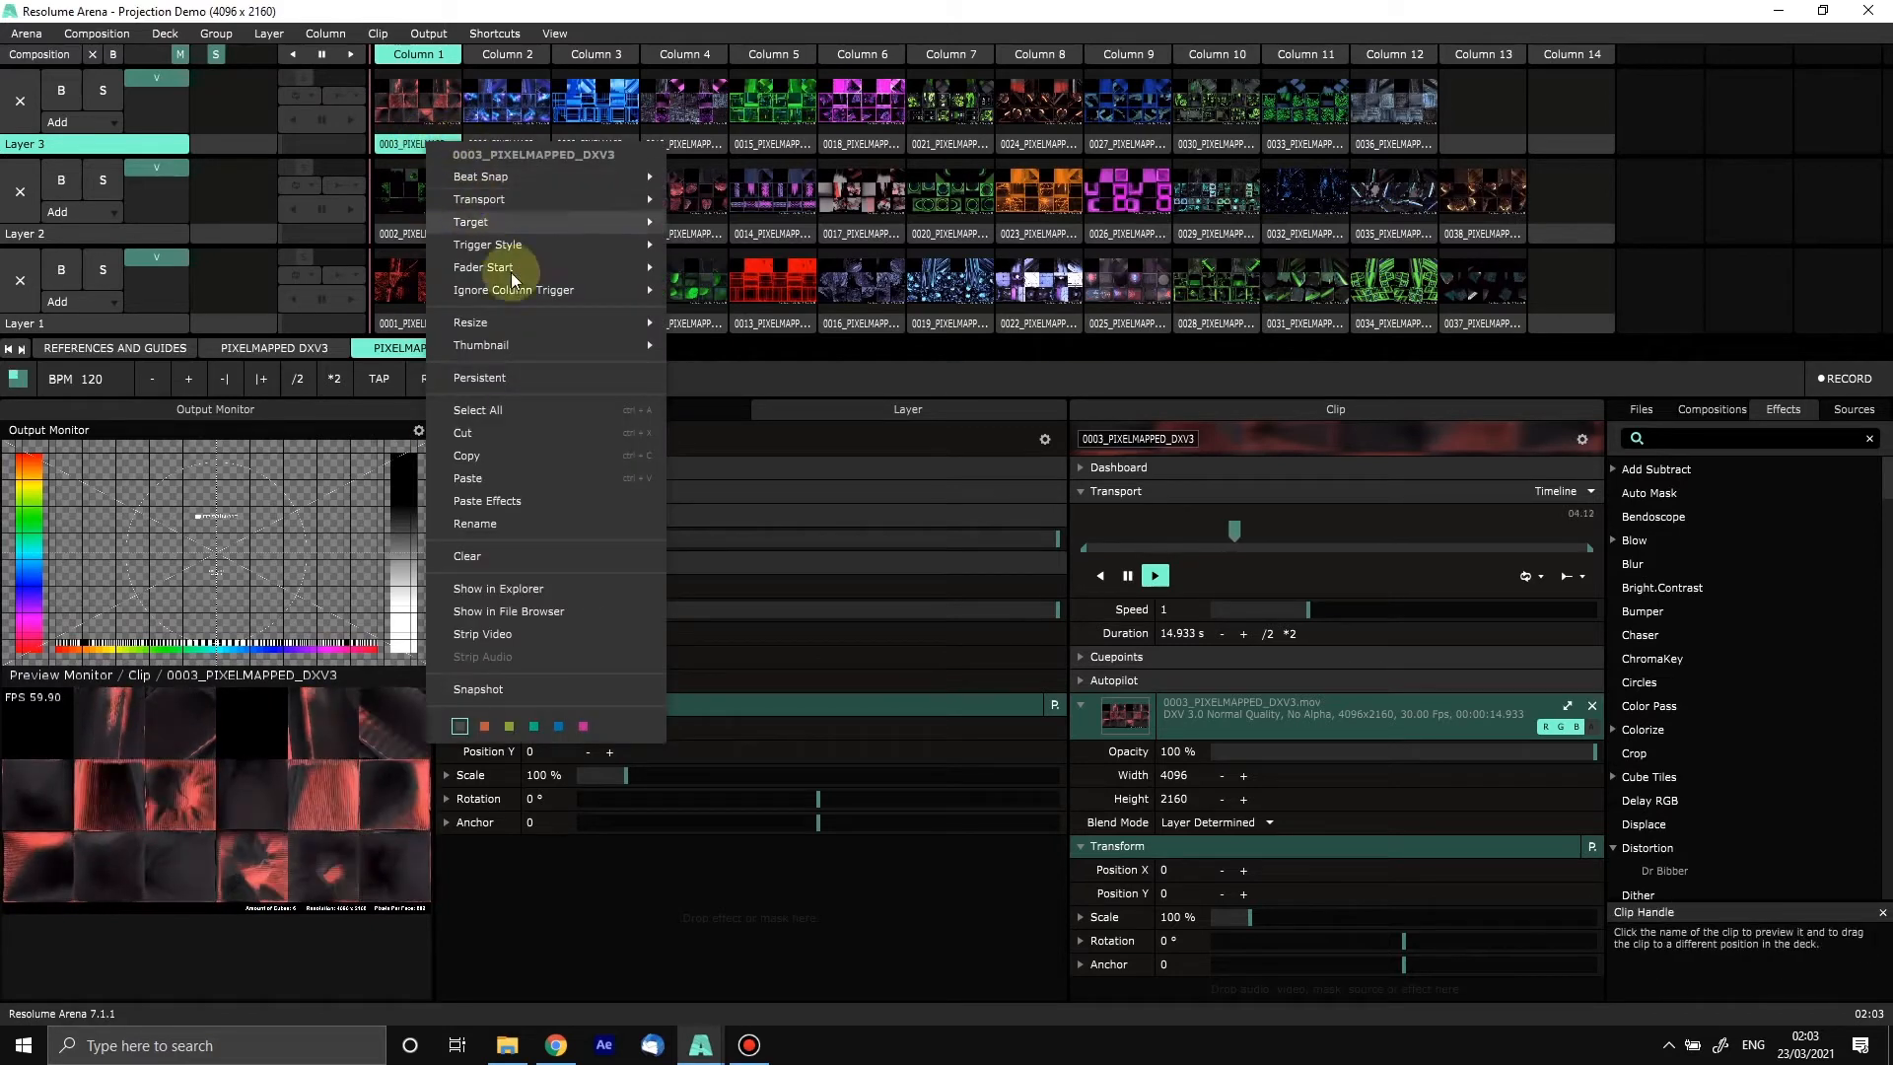
{"action": "mouse_move", "coordinate": [612, 335]}
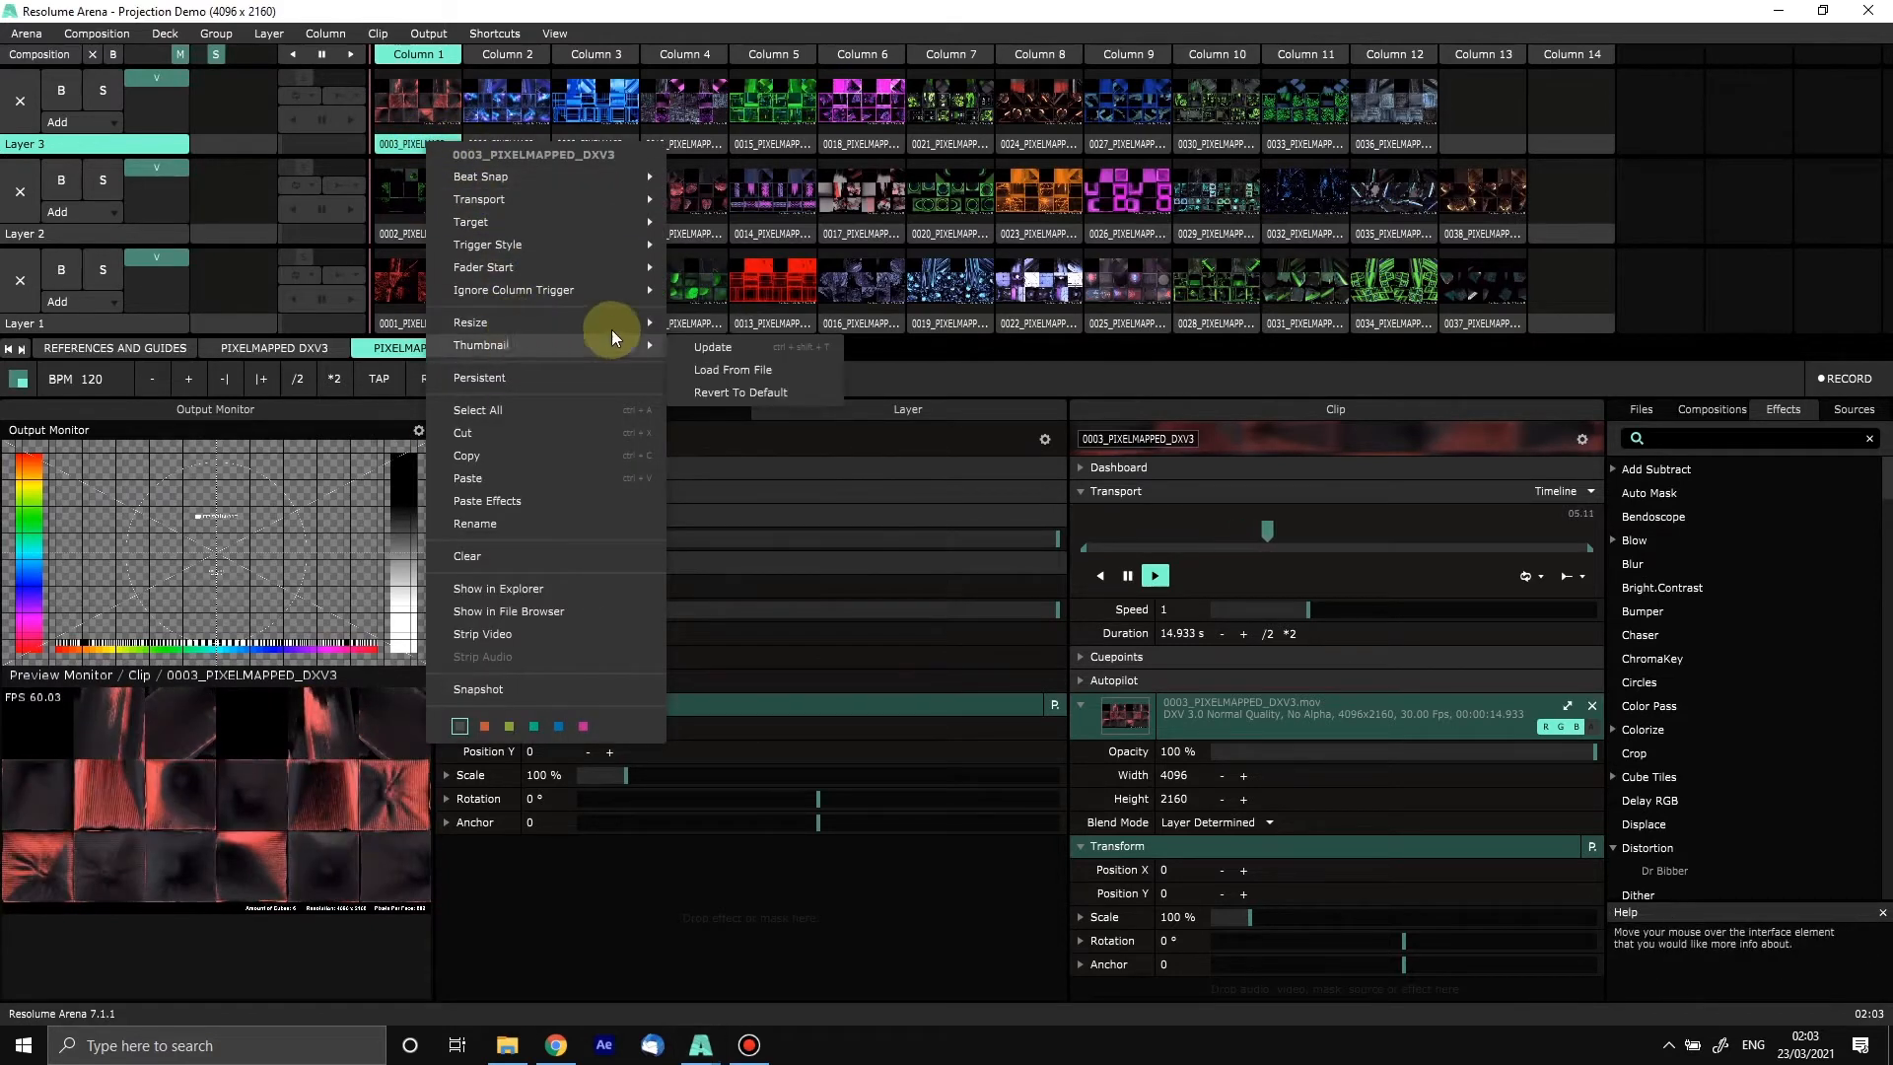
{"action": "left_click", "coordinate": [731, 371]}
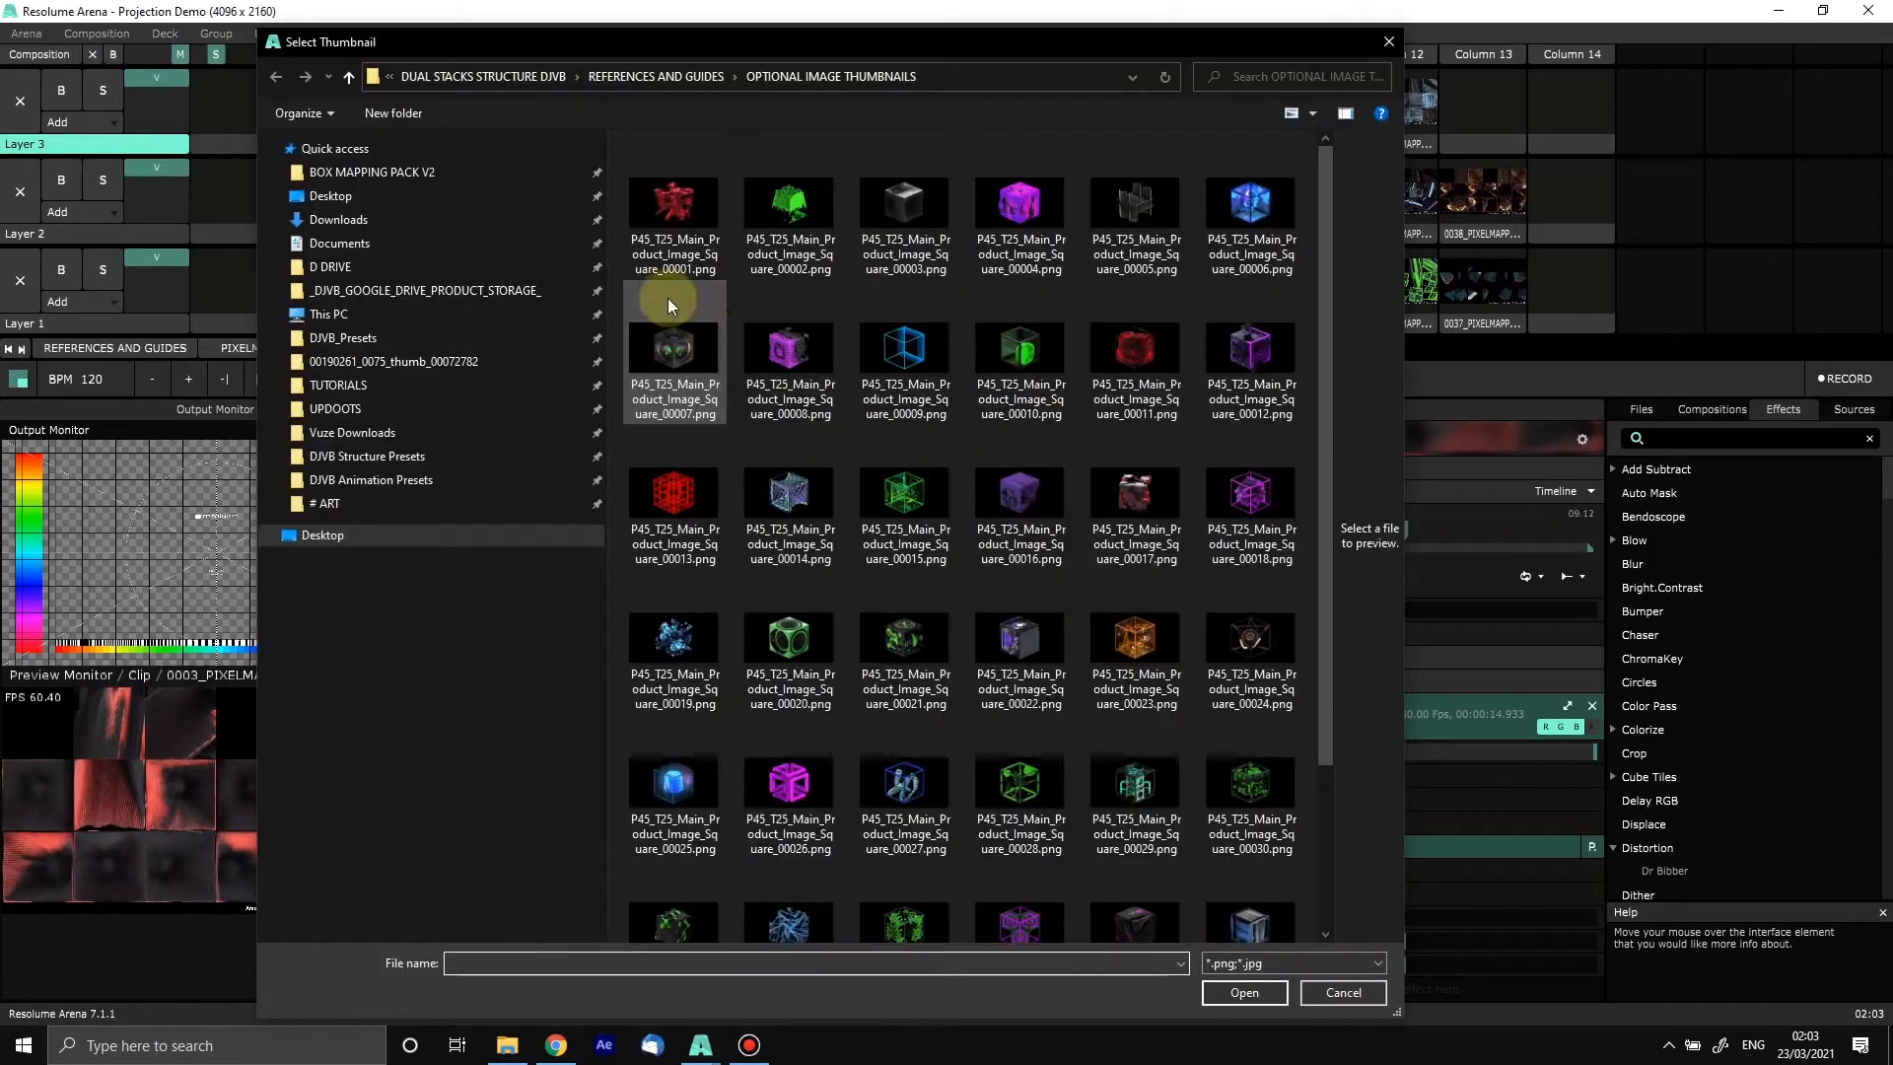
{"action": "left_click_drag", "start_coordinate": [623, 51], "coordinate": [452, 158]}
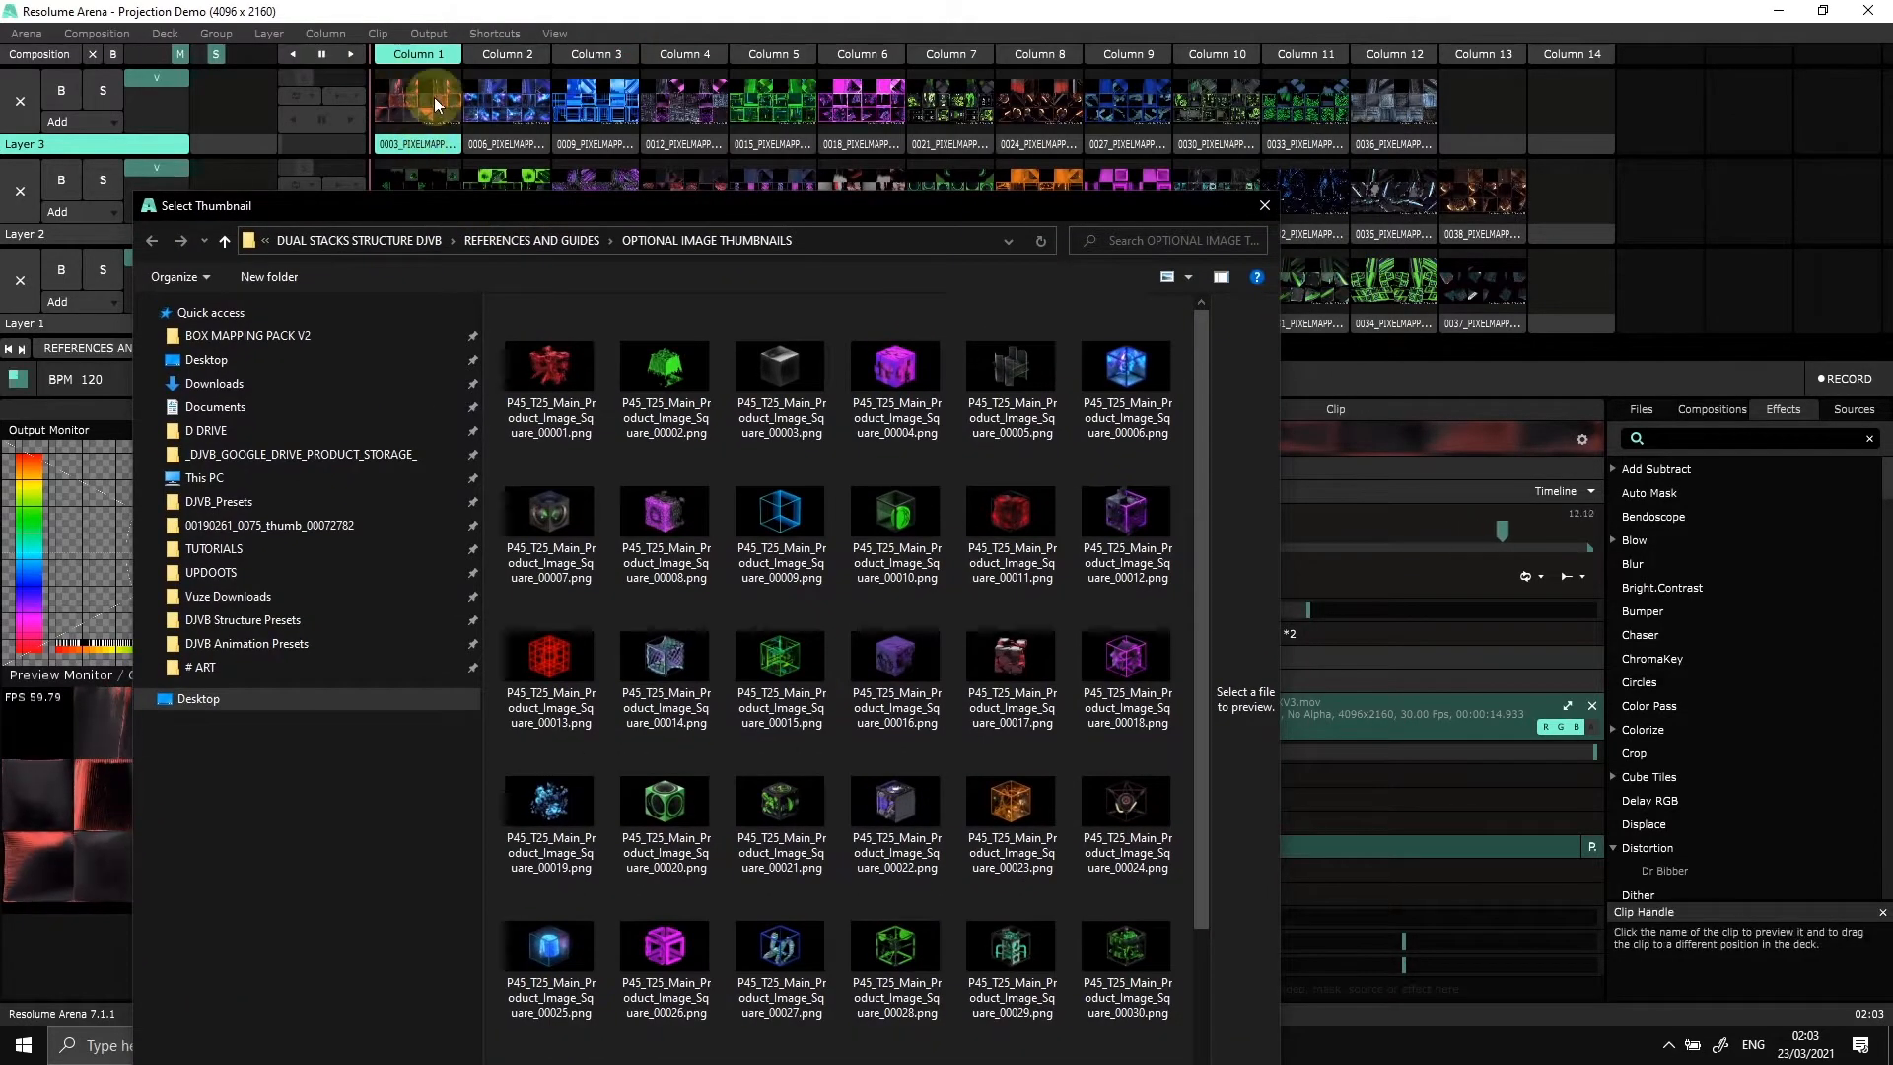
{"action": "left_click", "coordinate": [774, 419]}
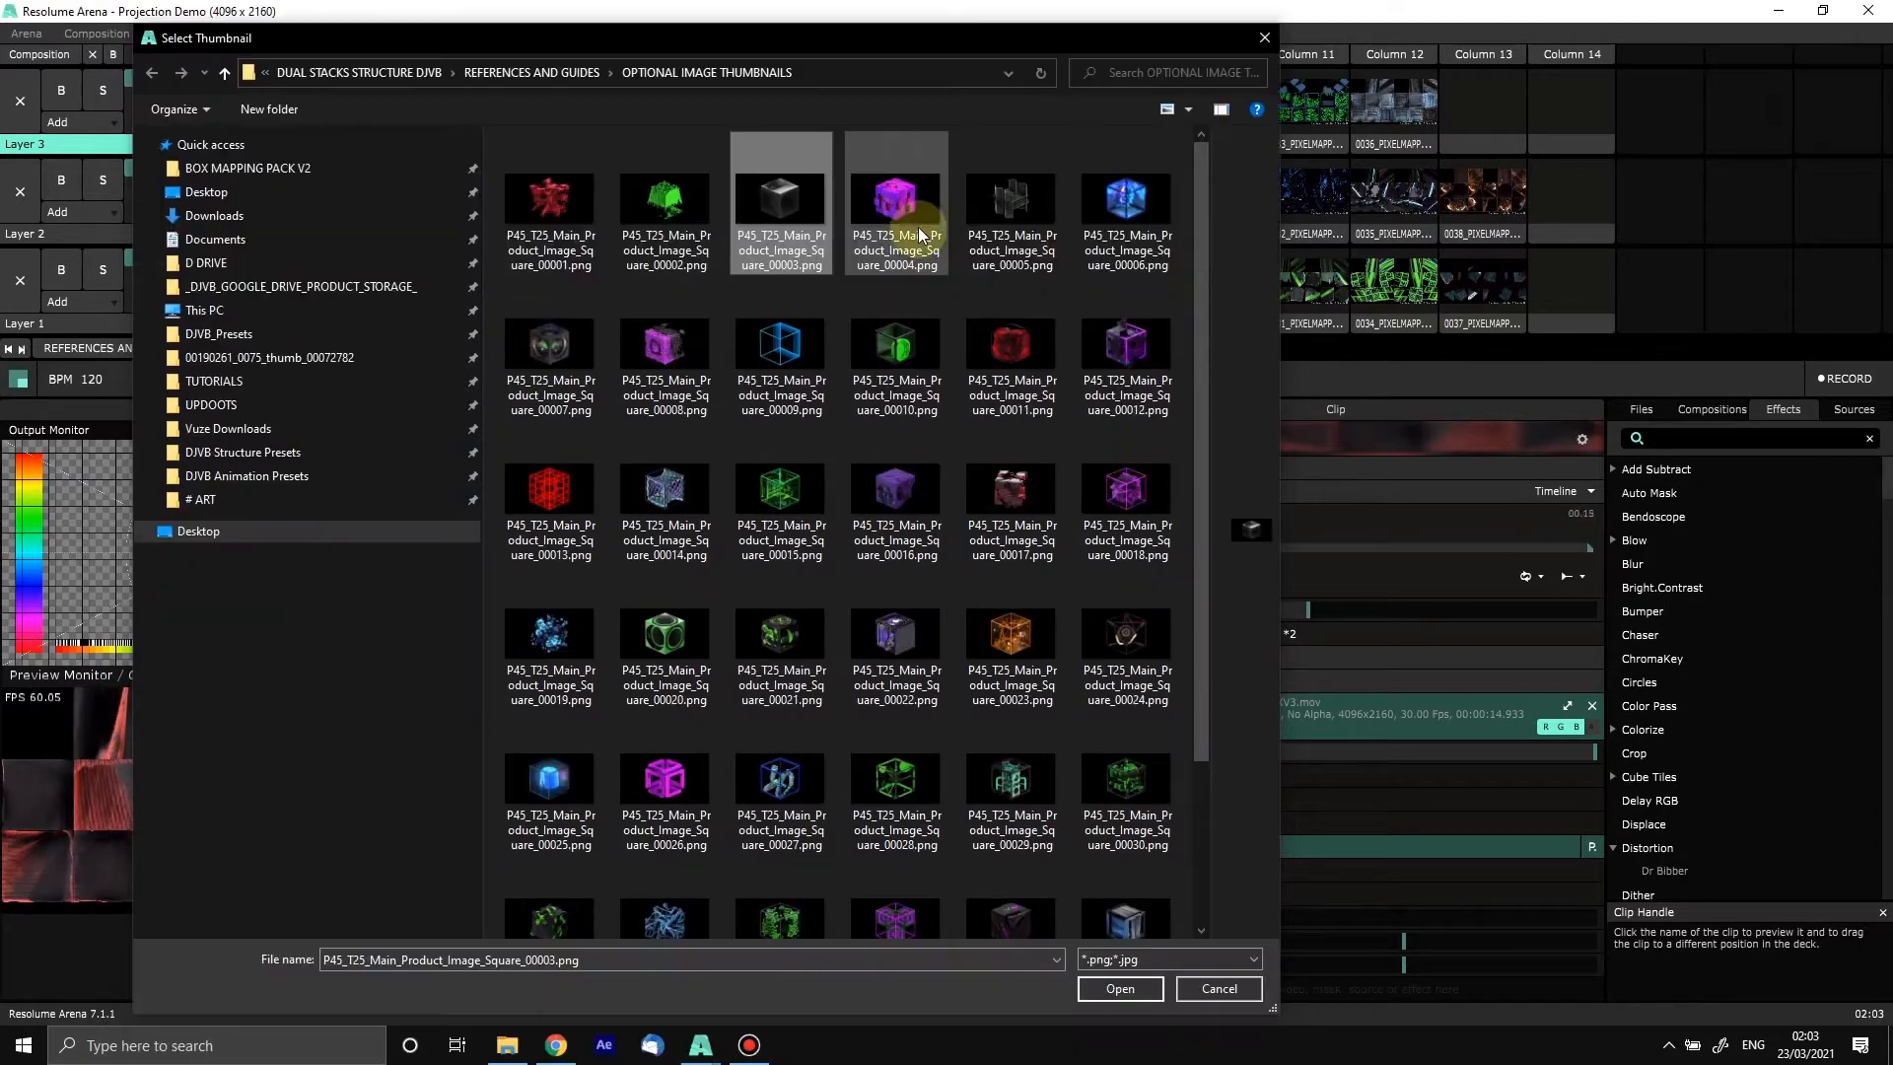
{"action": "left_click", "coordinate": [1112, 986]}
Step: Load P45_T25_Main_Product_Image_Square_00006.png as the thumbnail of clip 0006_PIXELMAPPED_DXV3
{"action": "right_click", "coordinate": [514, 142]}
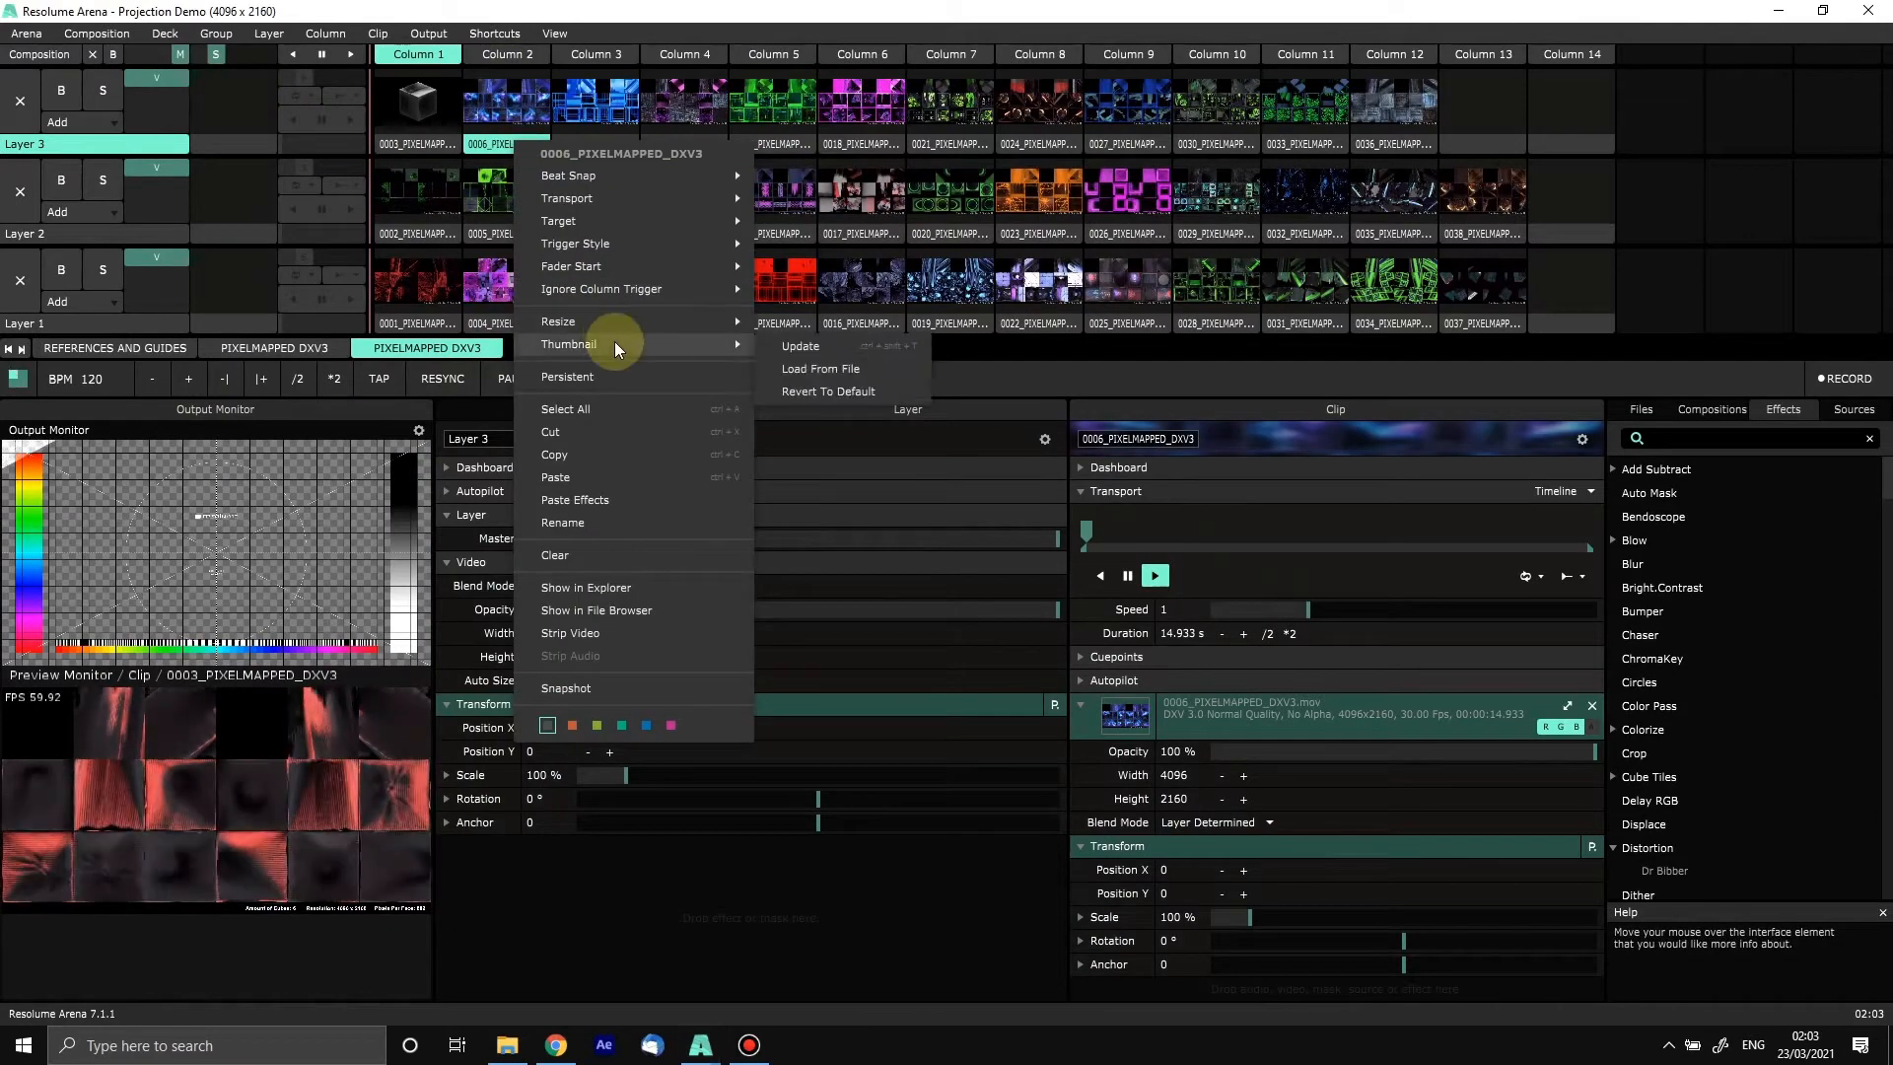
{"action": "left_click", "coordinate": [802, 365]}
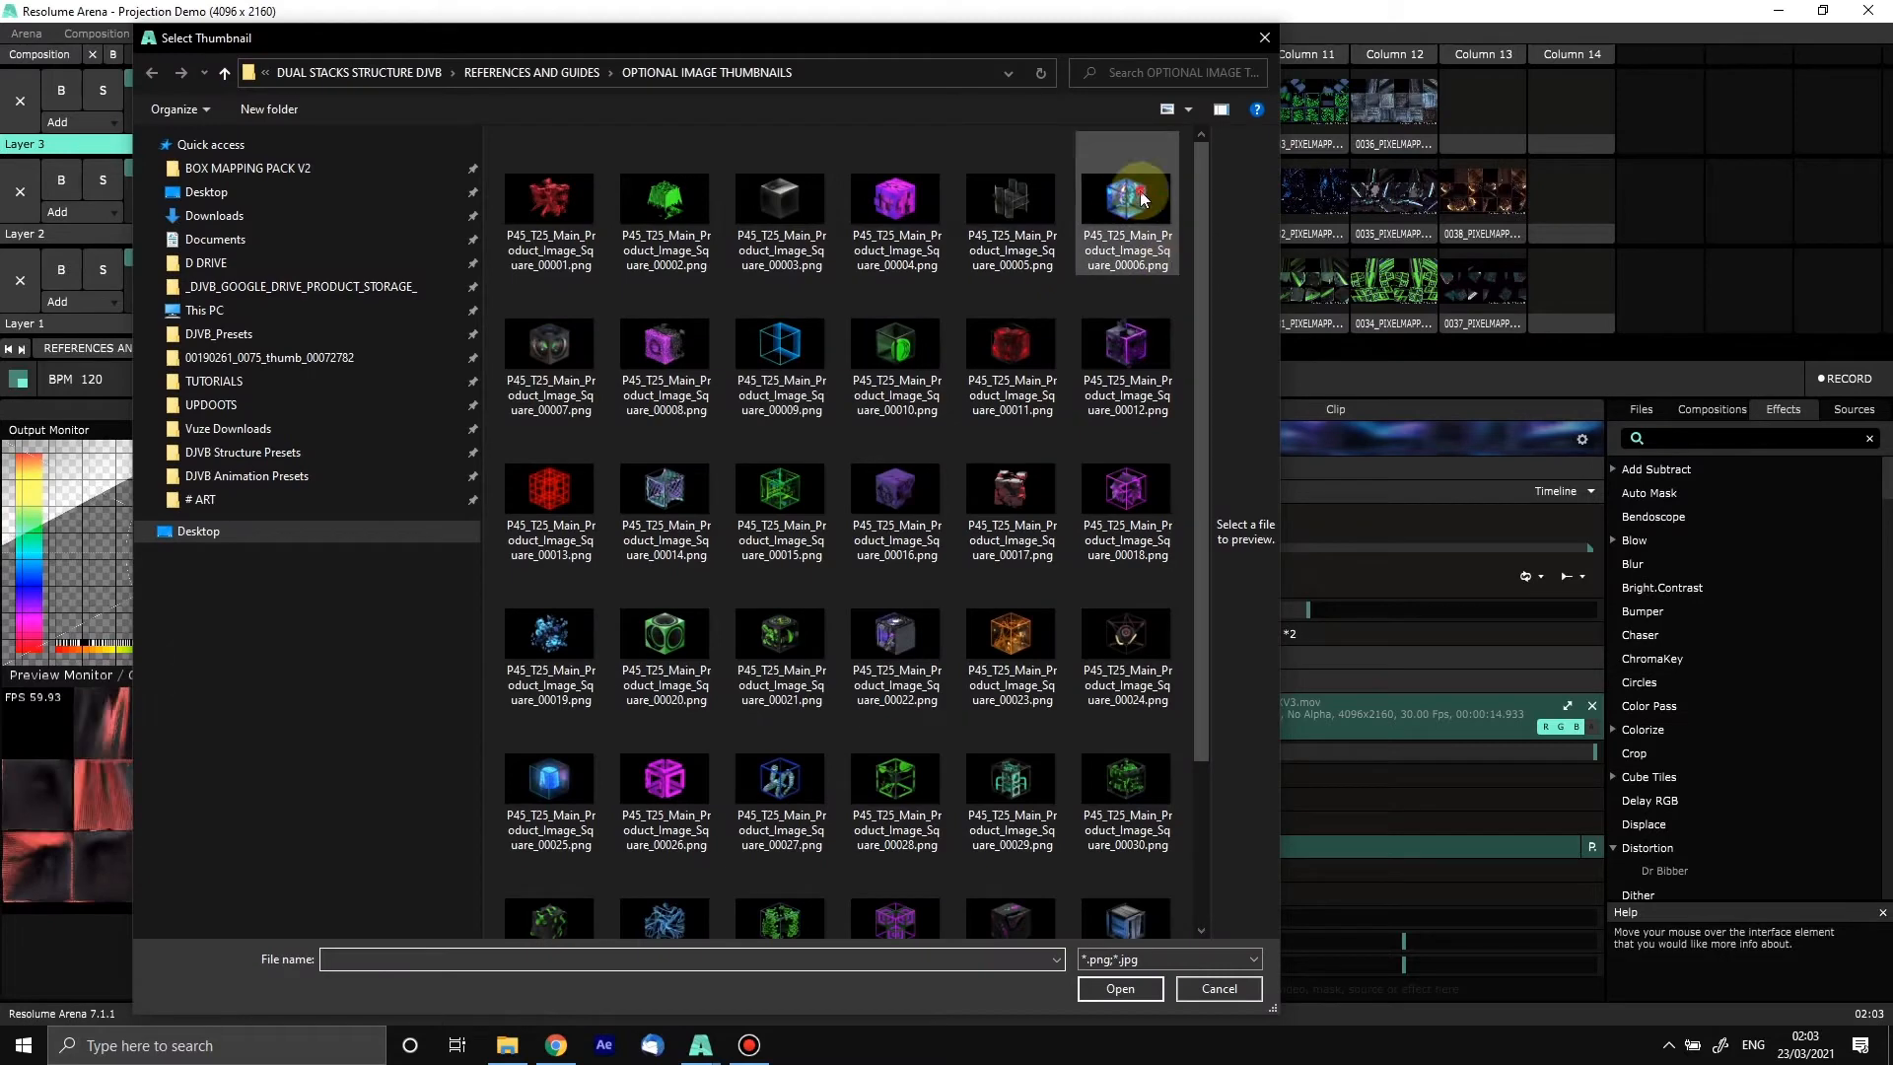
{"action": "left_click", "coordinate": [1144, 197]}
{"action": "left_click", "coordinate": [1114, 987]}
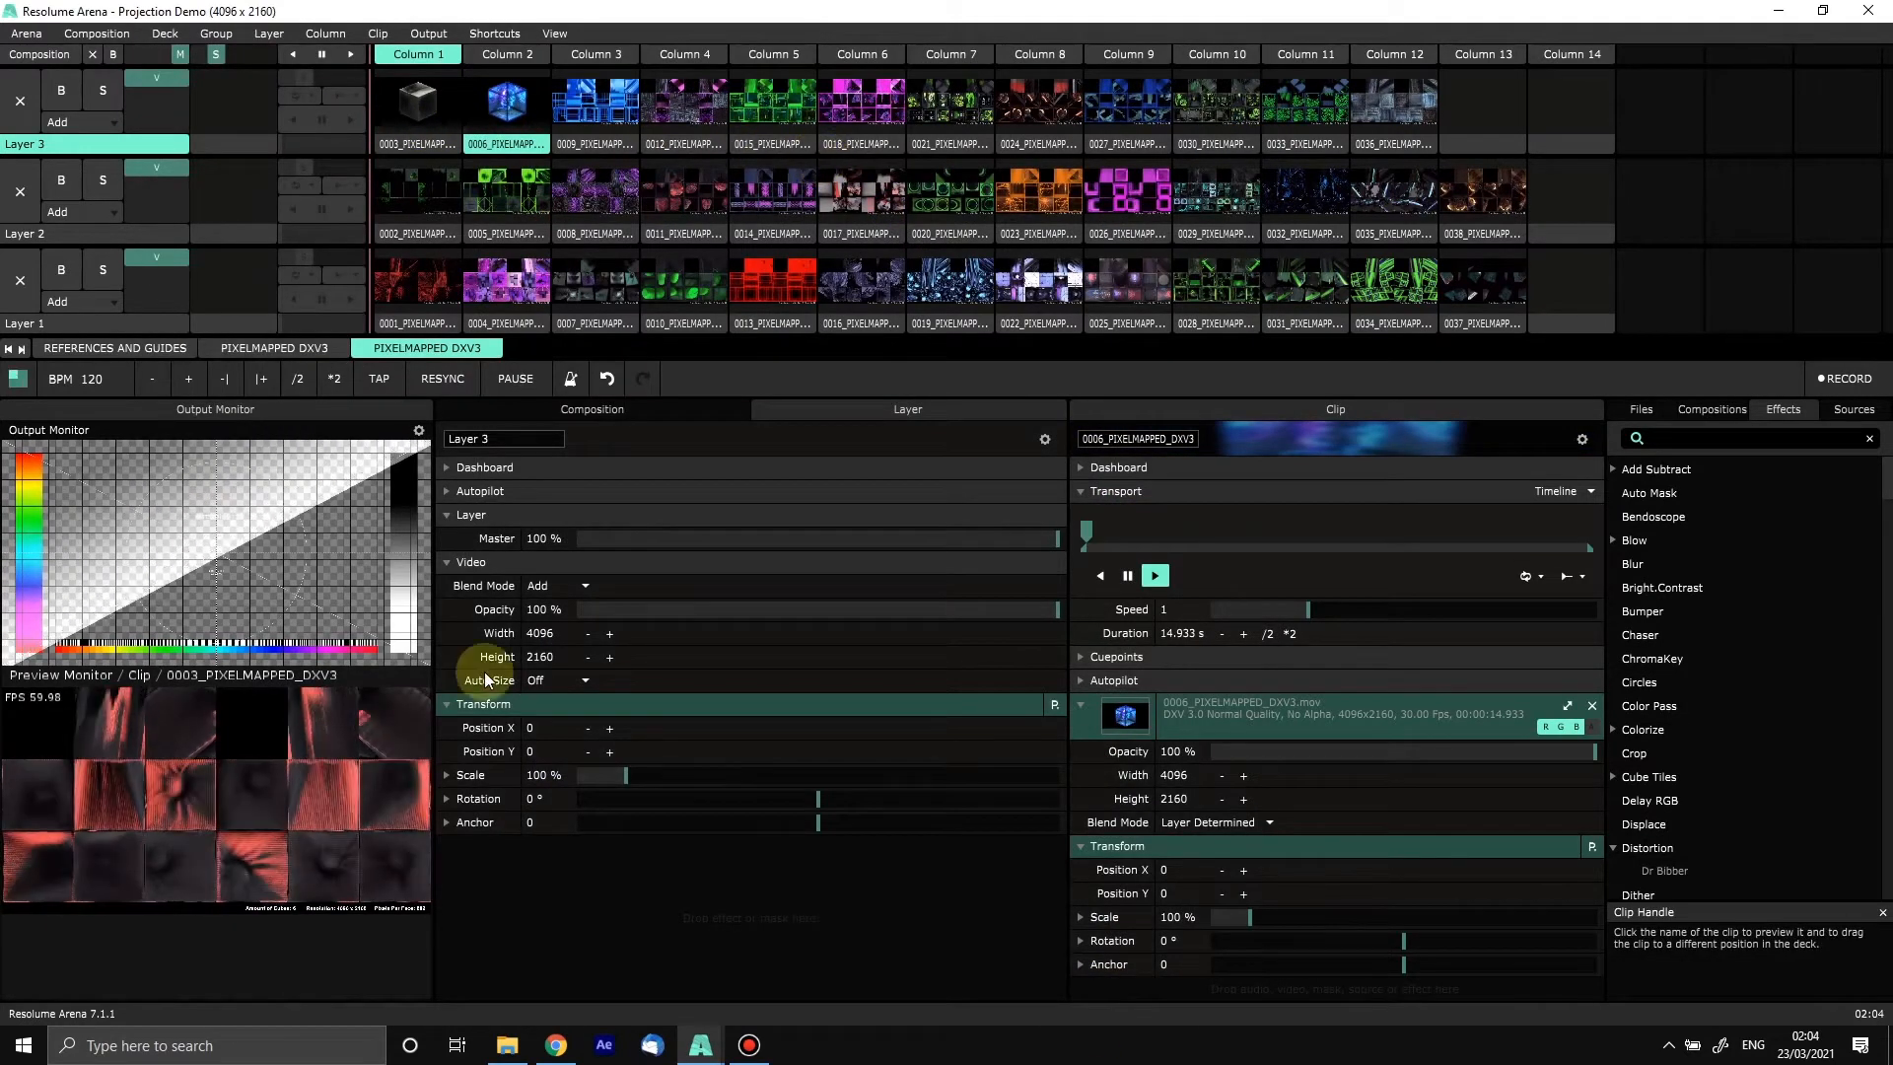
Step: Switch to the PIXELMAPPED DXV3 deck with cube thumbnails and apply a composition size of 4096 x 2160
{"action": "left_click", "coordinate": [418, 675]}
{"action": "left_click", "coordinate": [292, 347]}
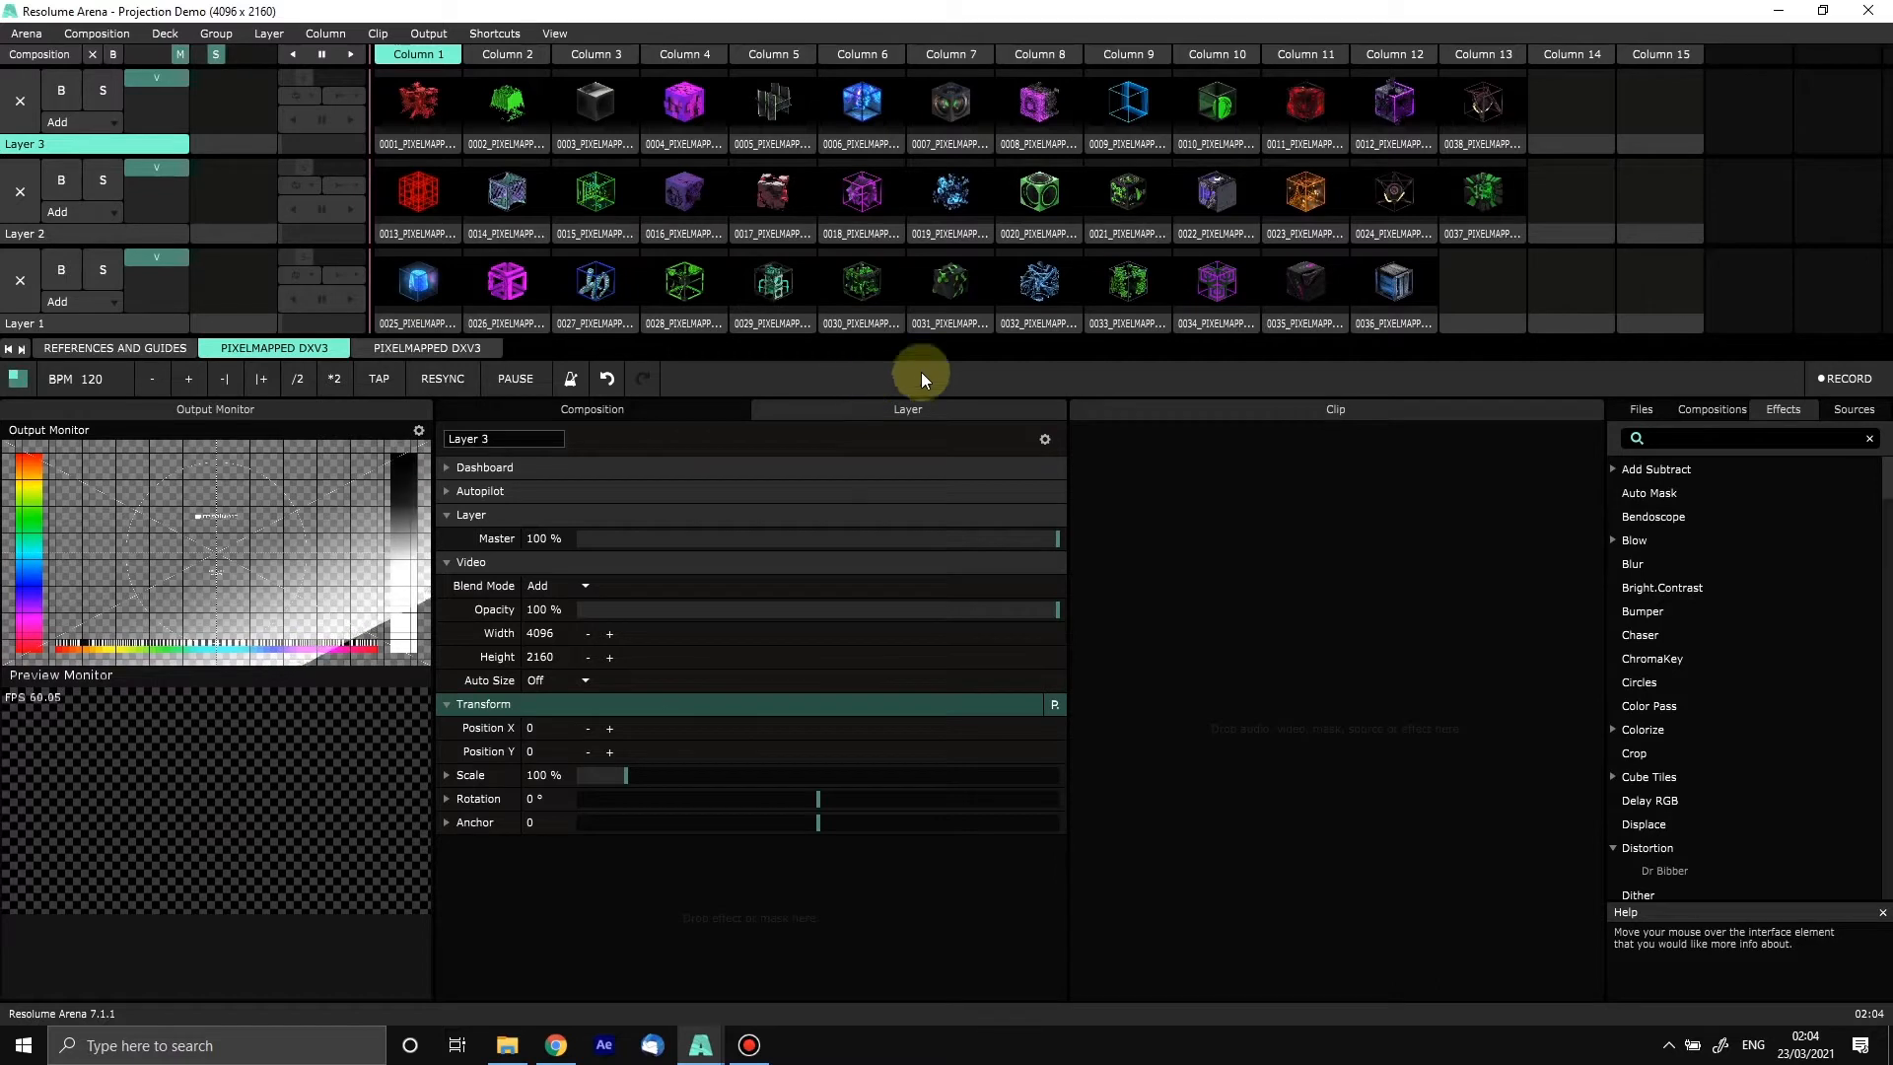
{"action": "left_click", "coordinate": [97, 34]}
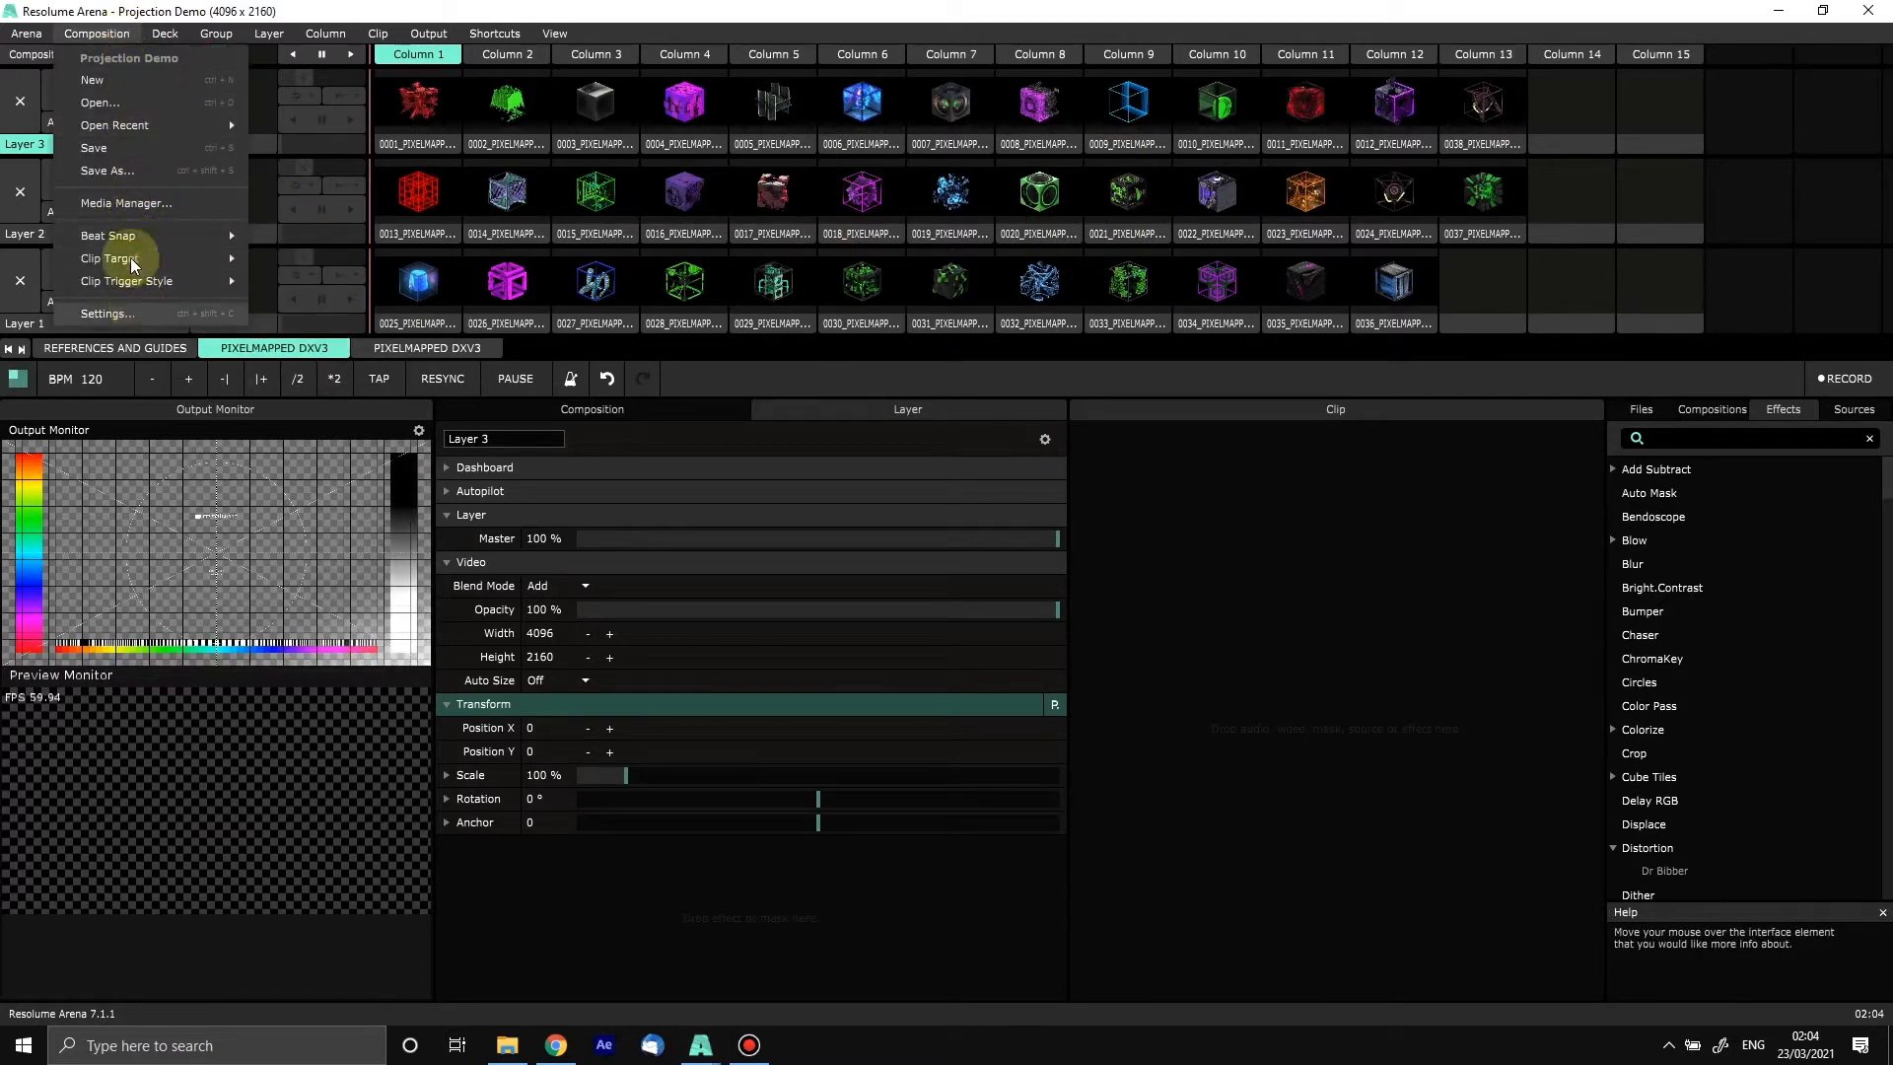
{"action": "left_click", "coordinate": [109, 313]}
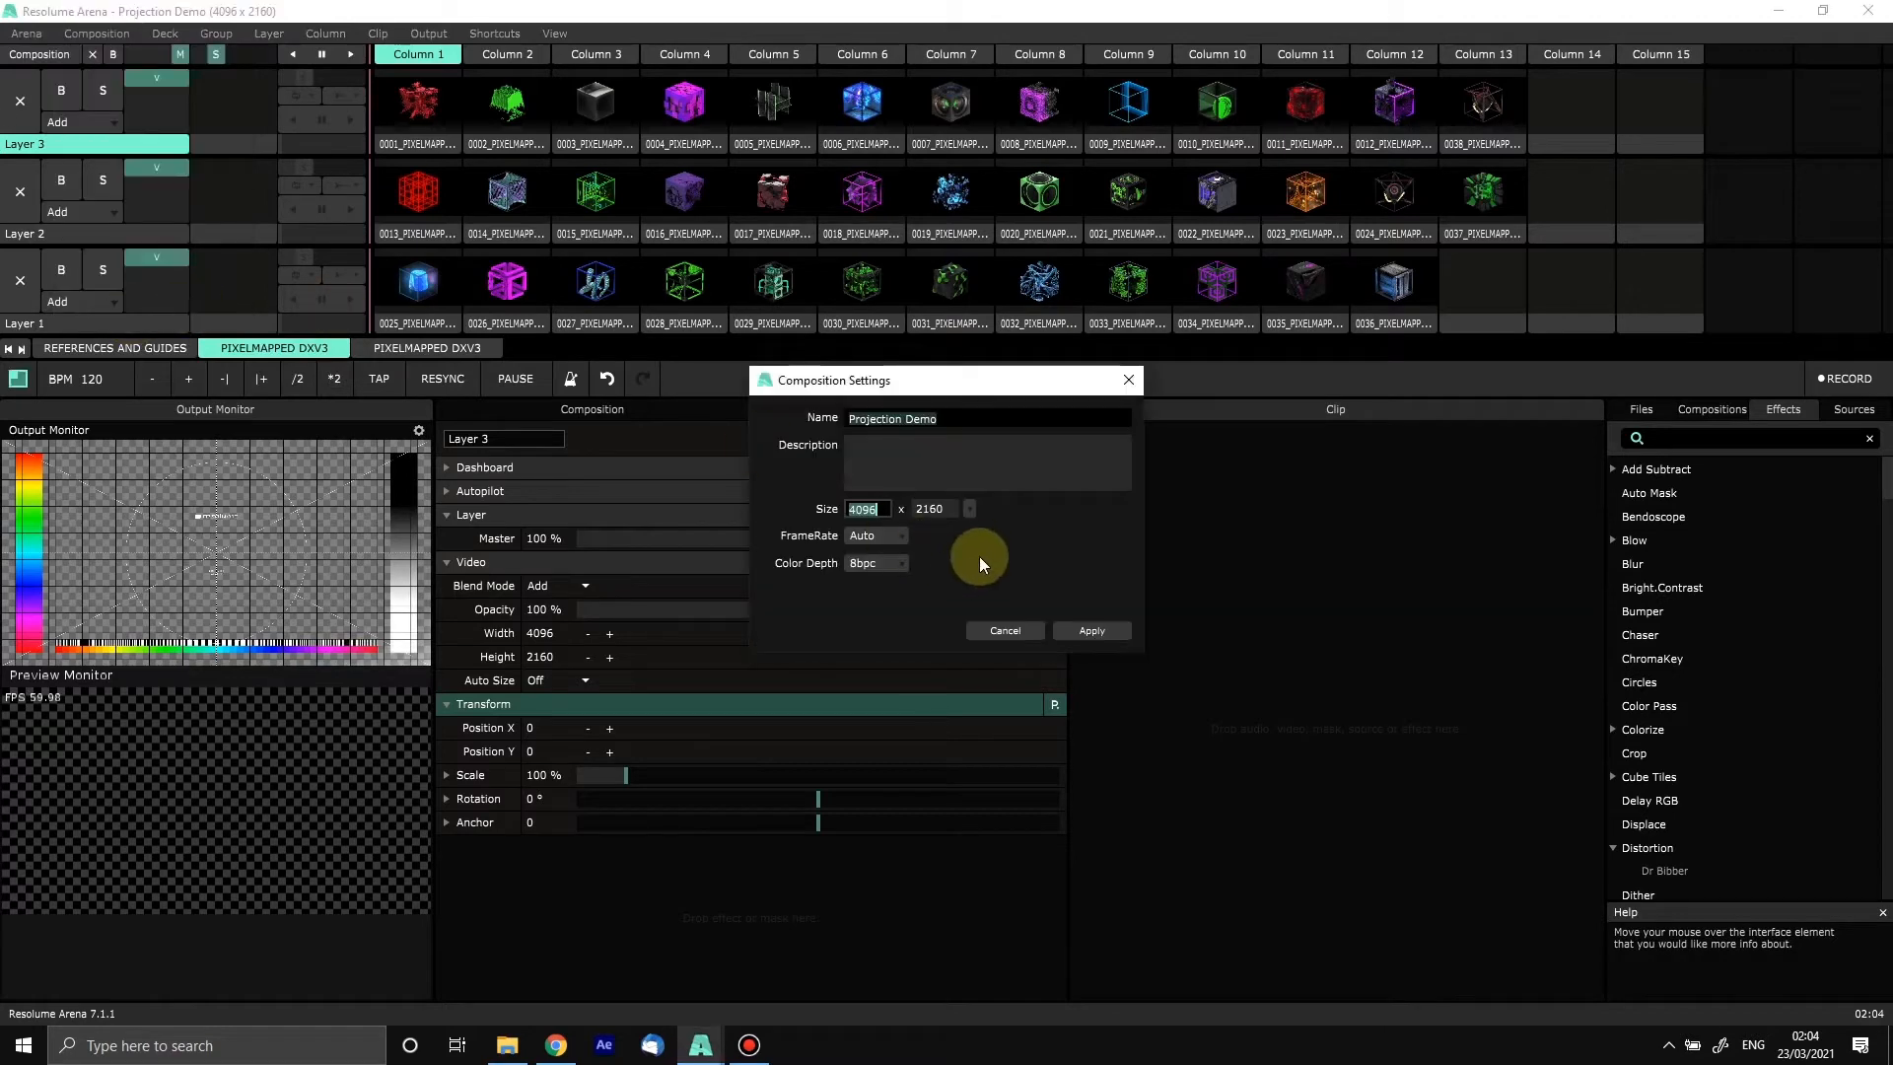
{"action": "left_click", "coordinate": [873, 510]}
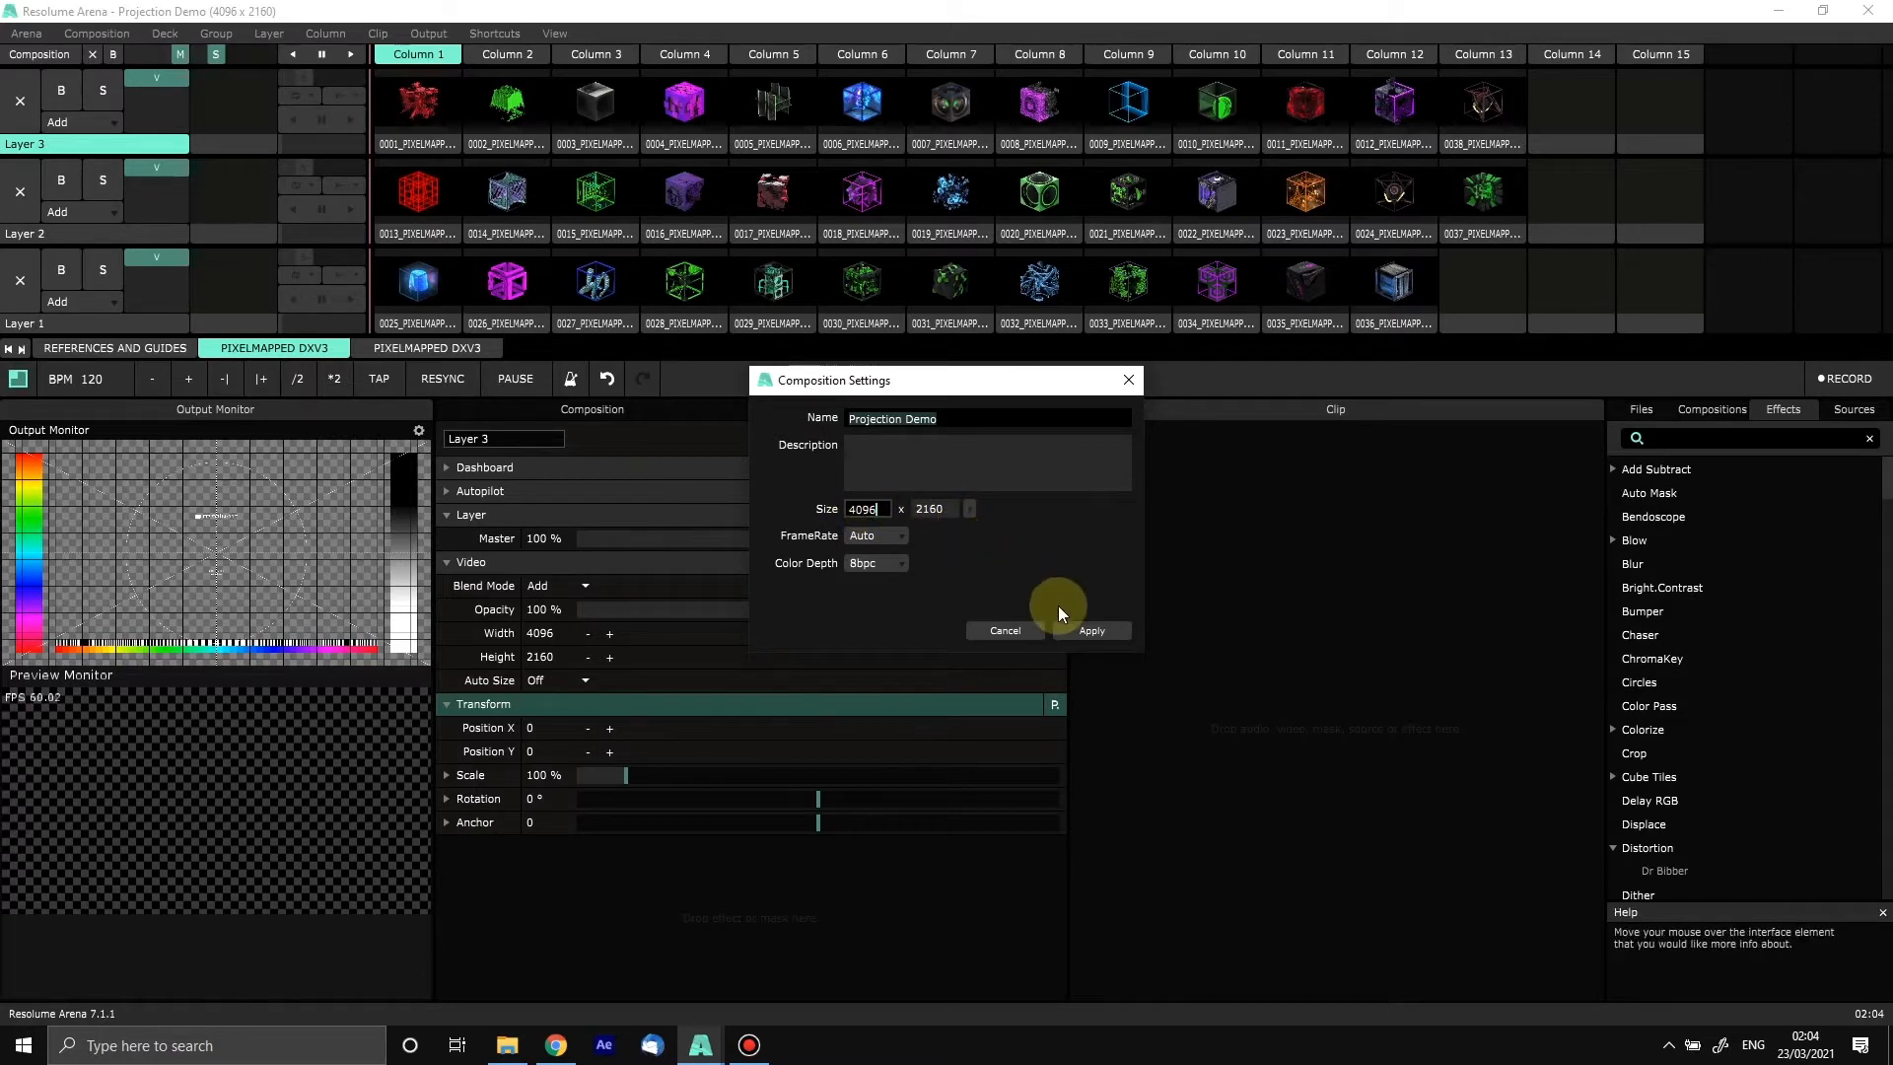
{"action": "left_click", "coordinate": [1085, 632]}
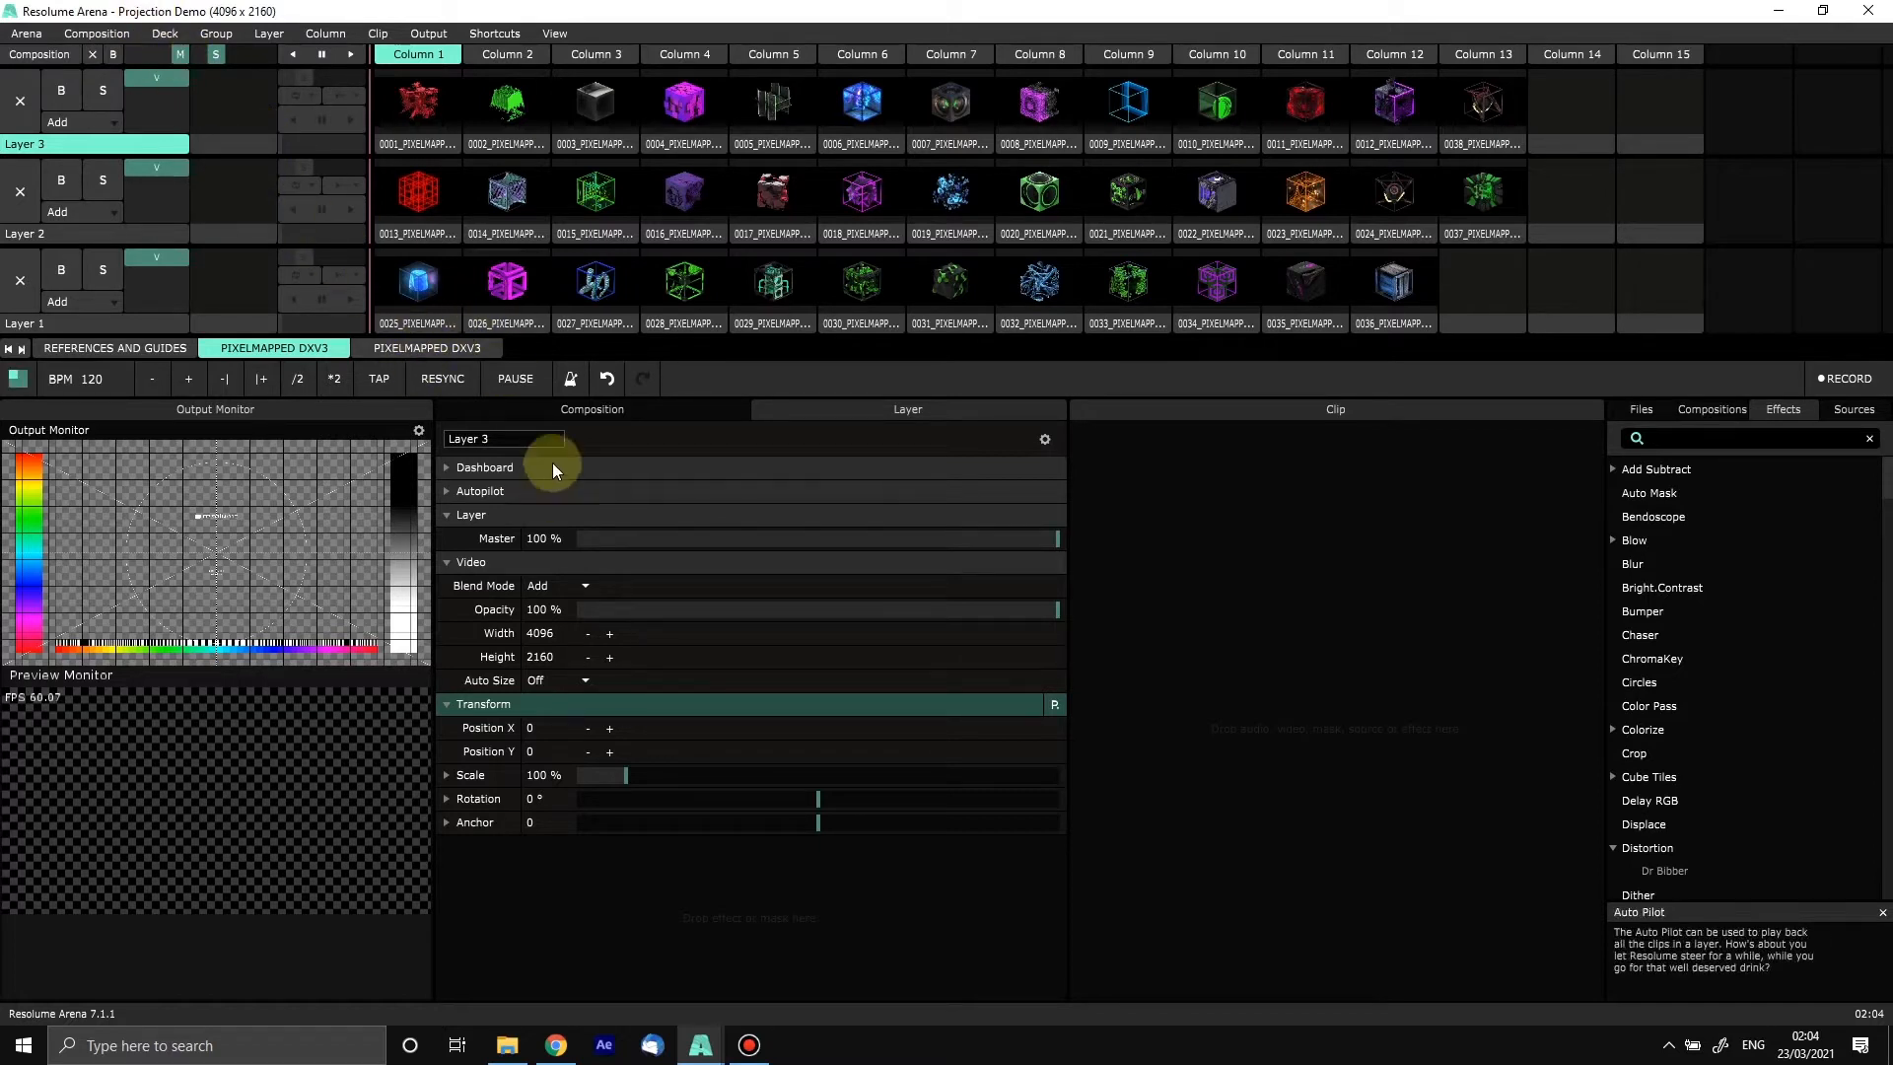
Step: Open the Advanced Output setup and examine Screen 1's input selection and output transformation views
{"action": "left_click", "coordinate": [429, 34]}
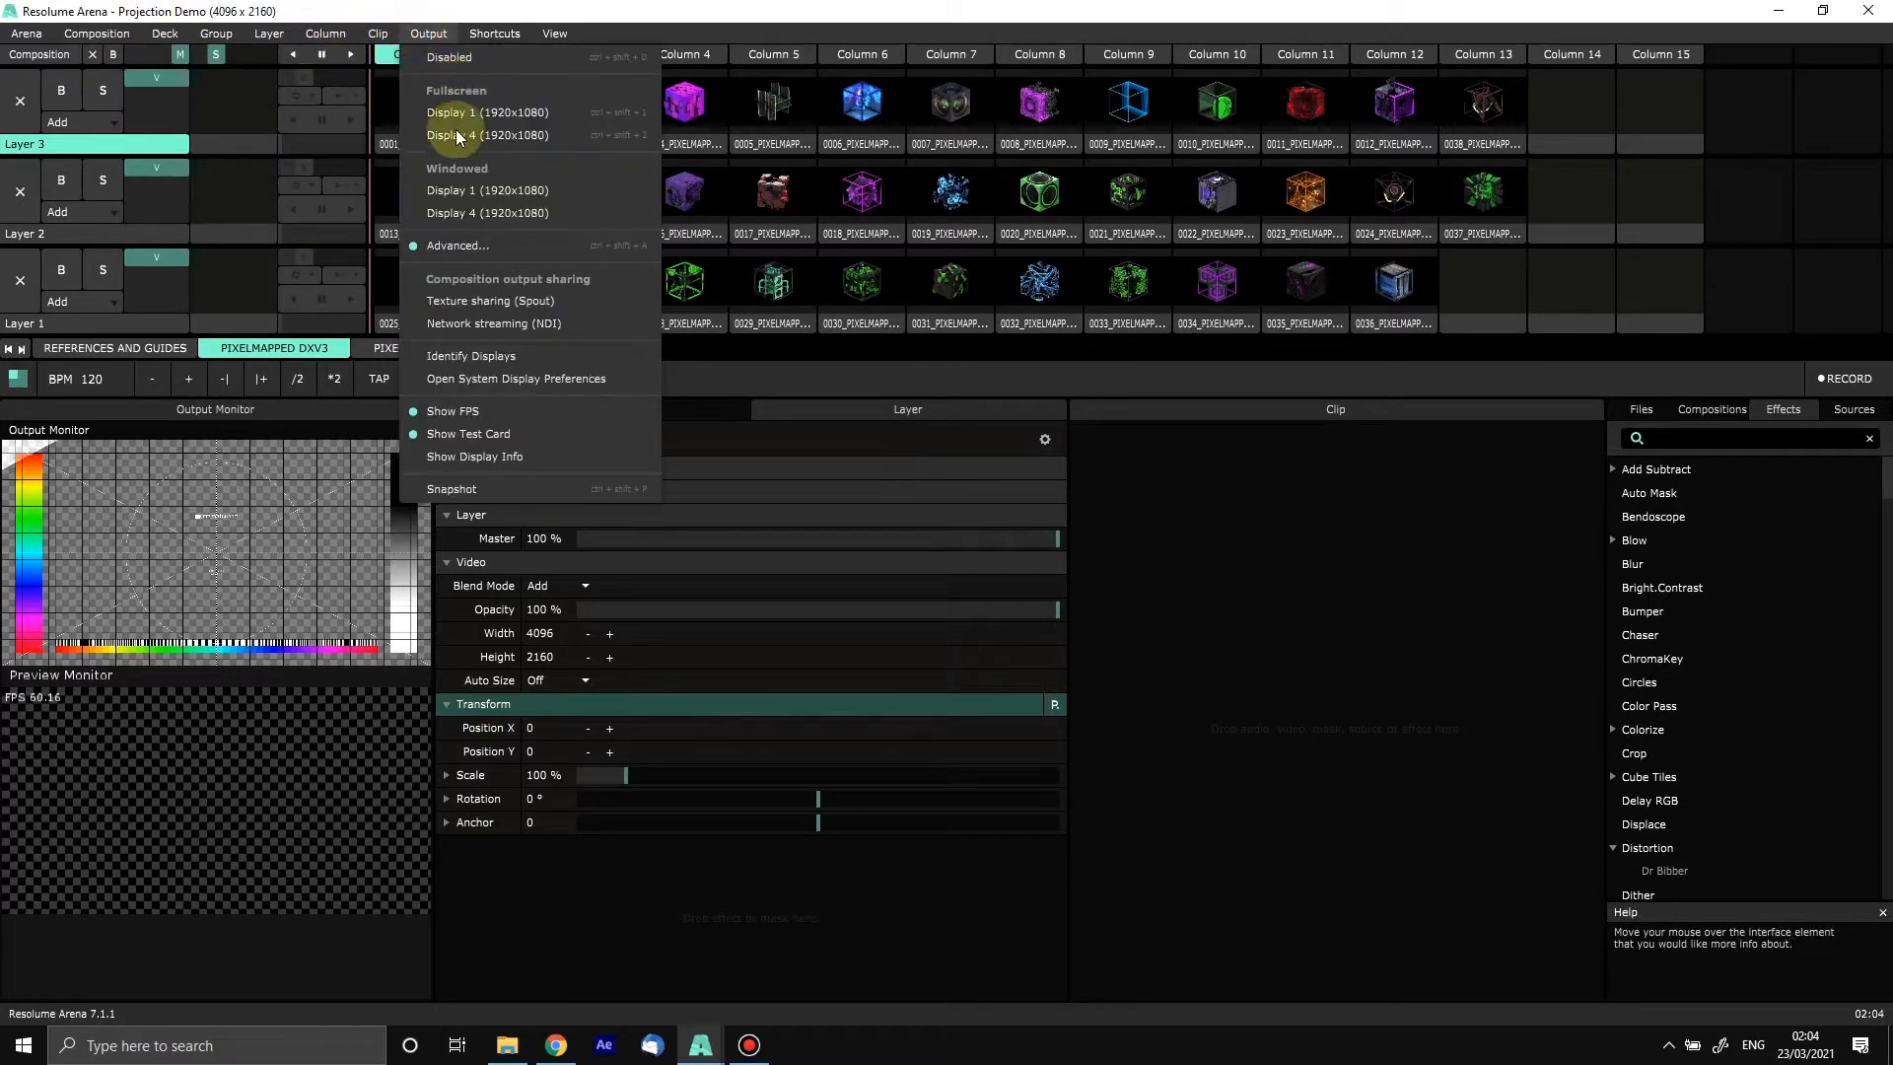
{"action": "left_click", "coordinate": [471, 244]}
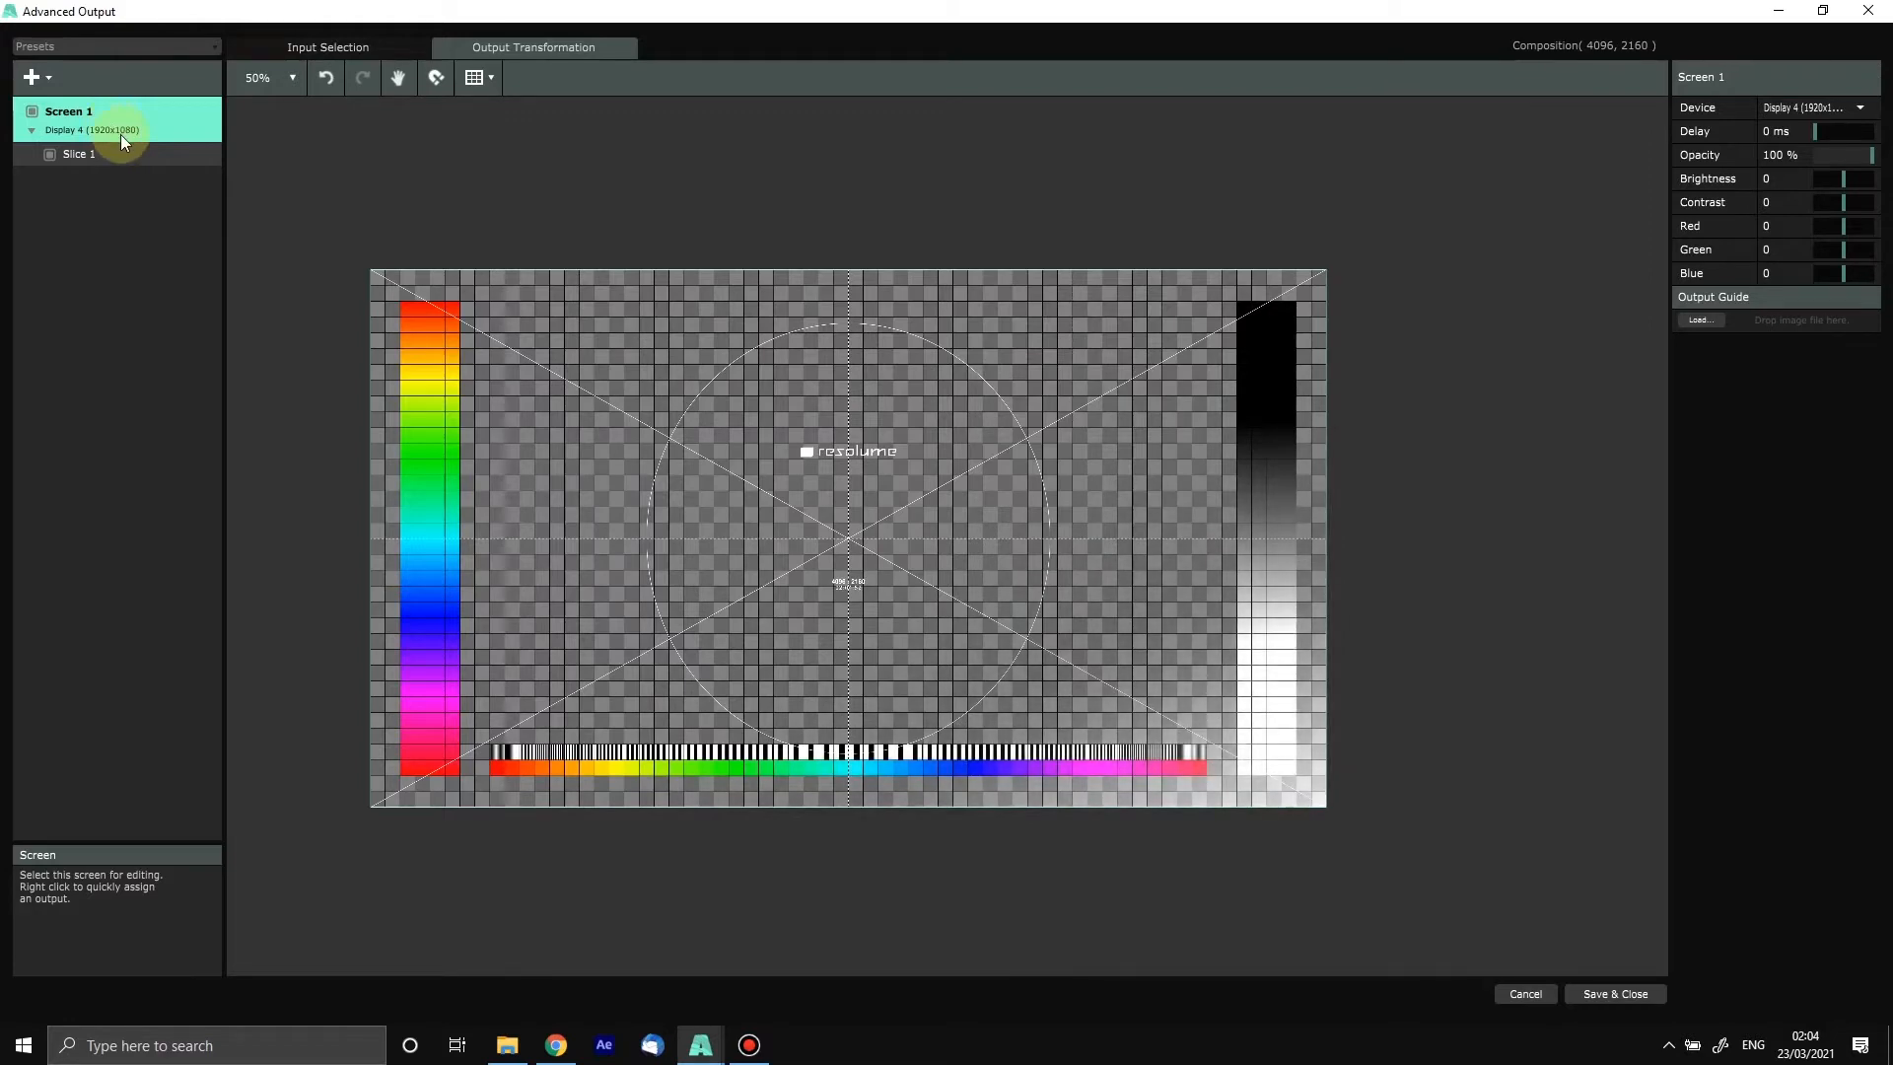
{"action": "left_click", "coordinate": [315, 46]}
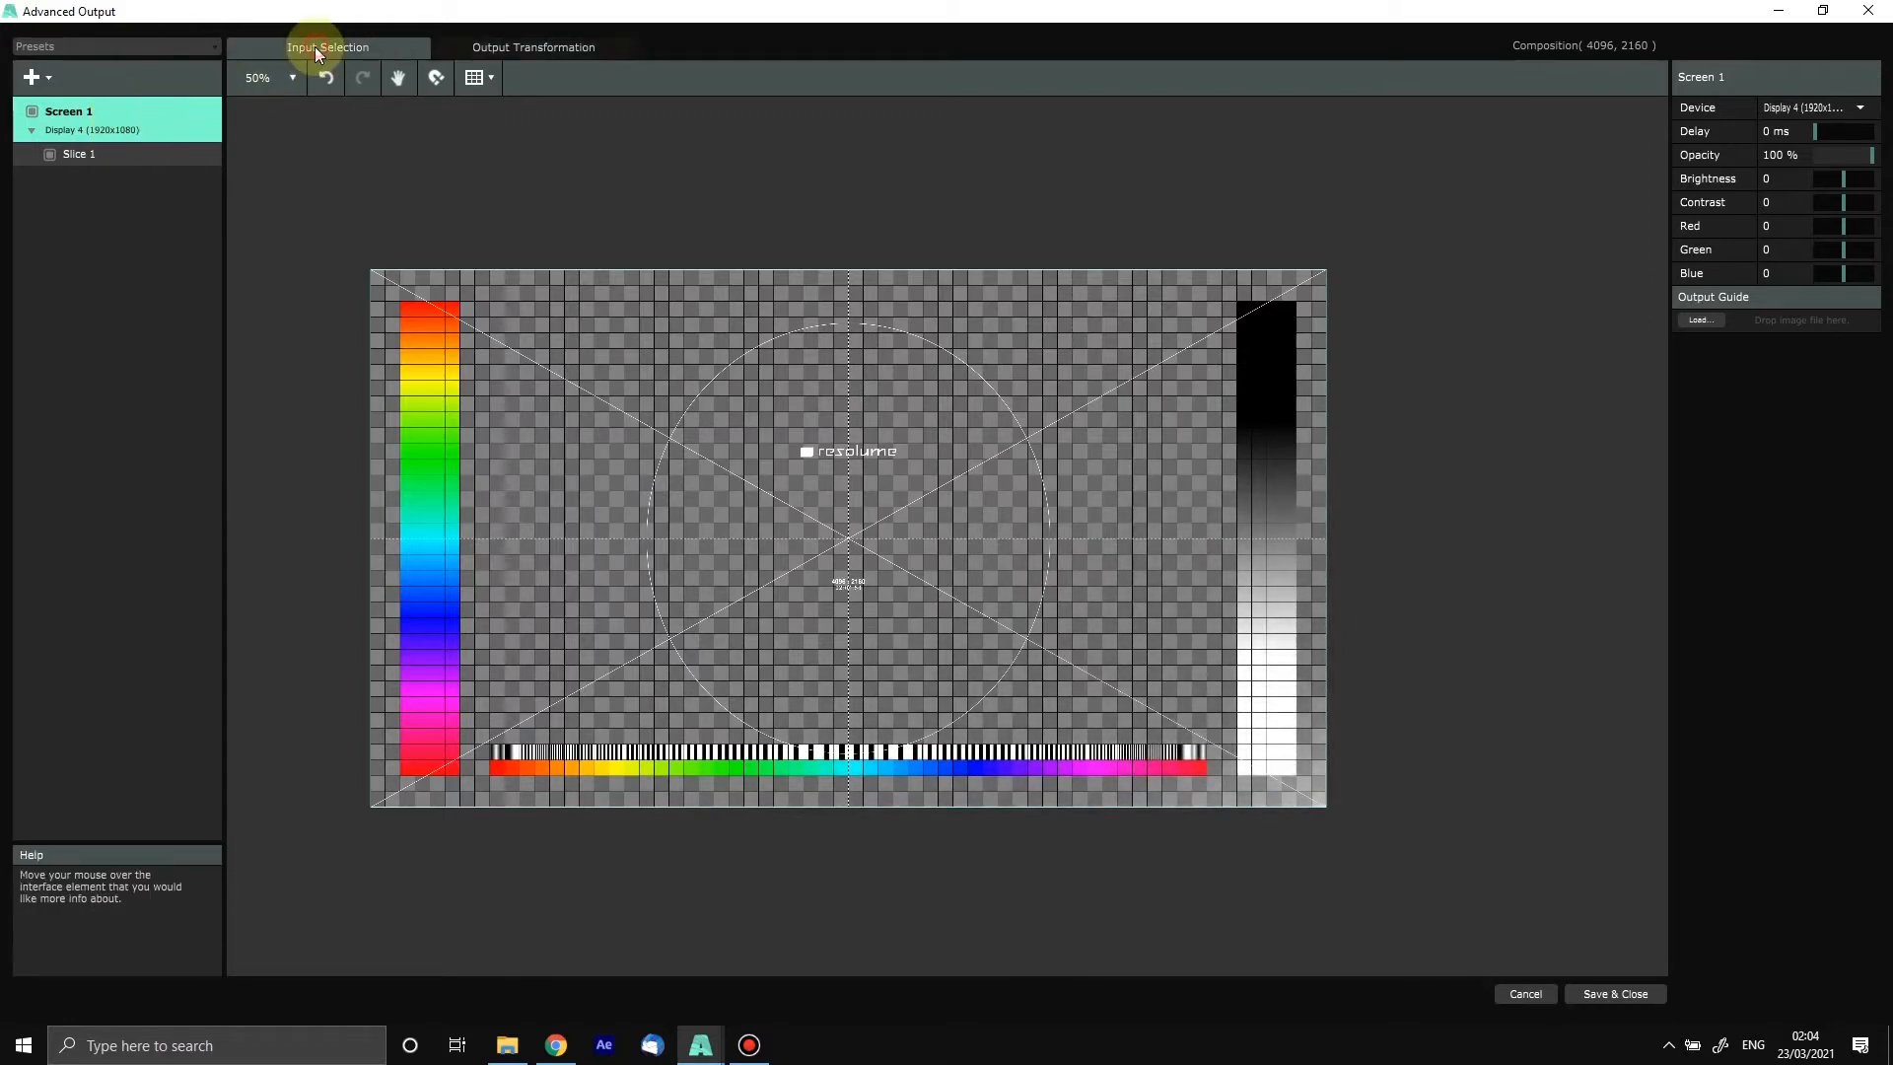
{"action": "scroll", "coordinate": [1050, 298], "scroll_direction": "down", "scroll_amount": 1}
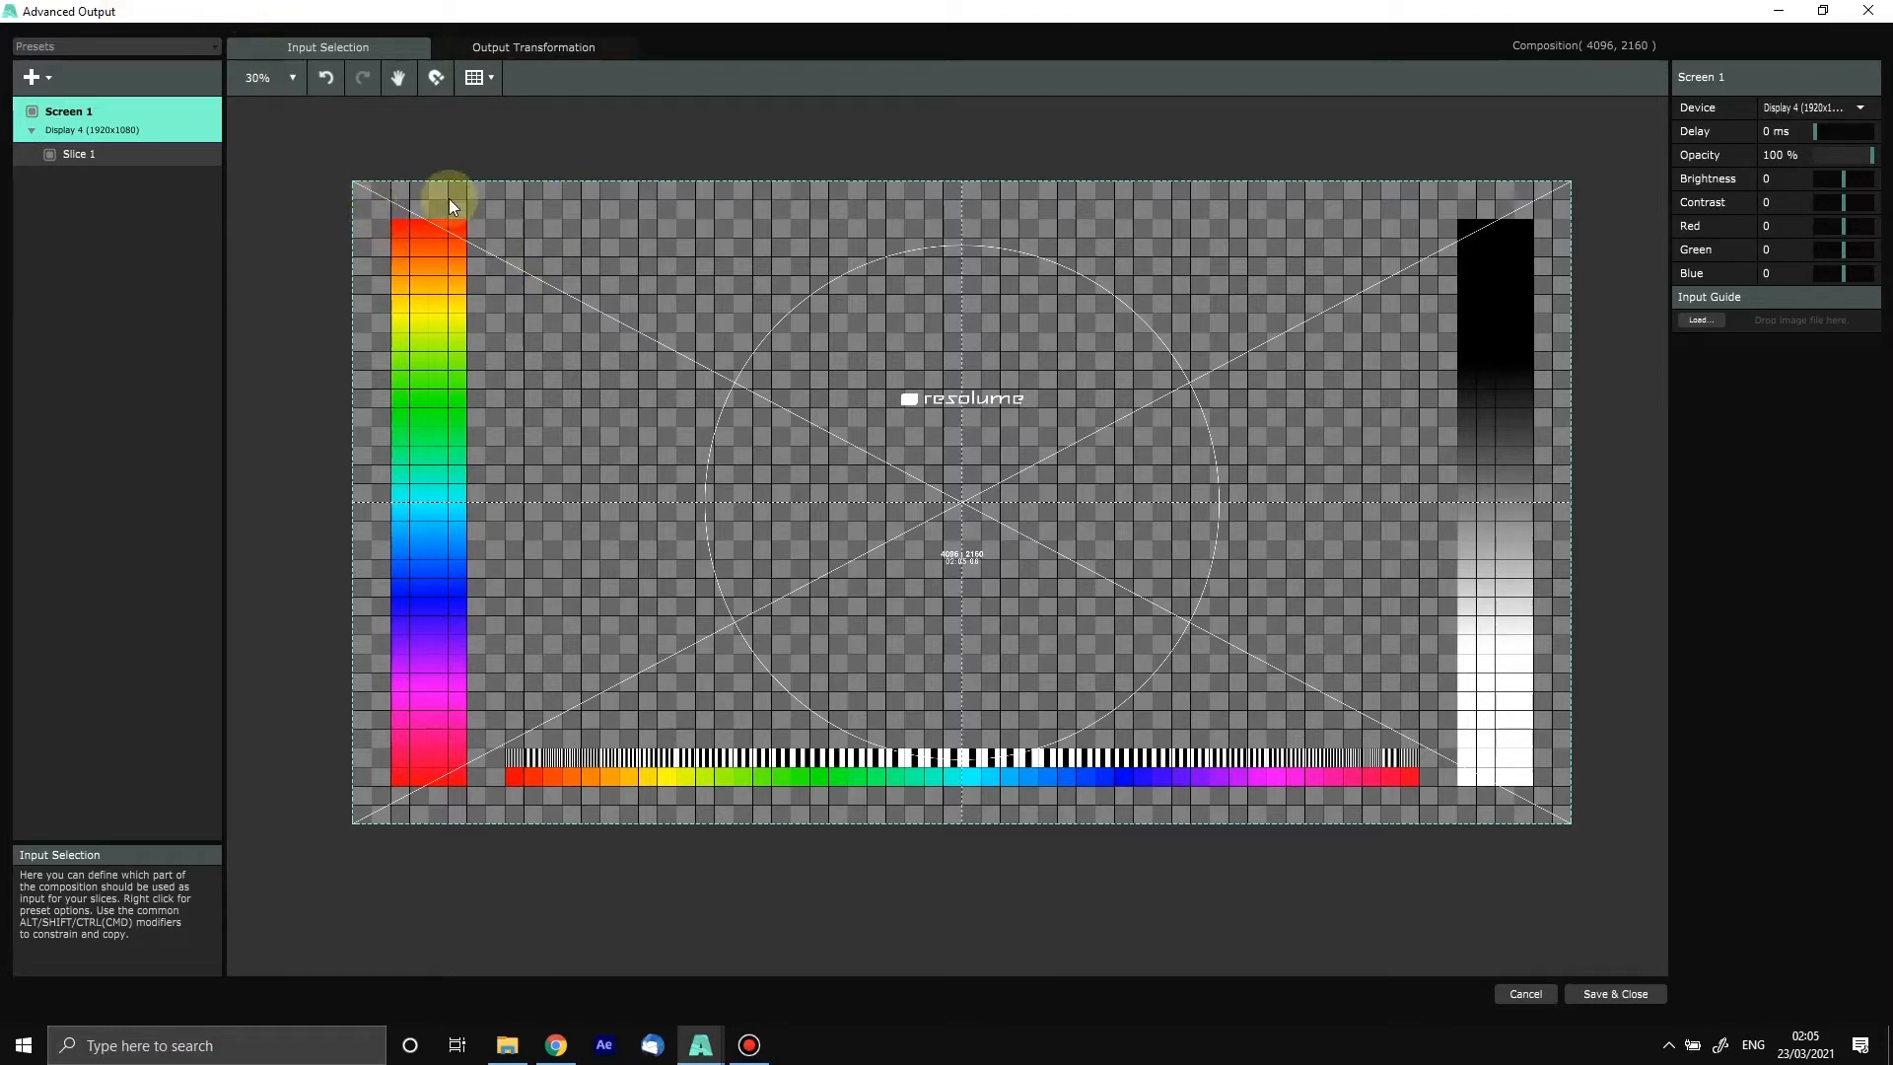
{"action": "left_click", "coordinate": [529, 50]}
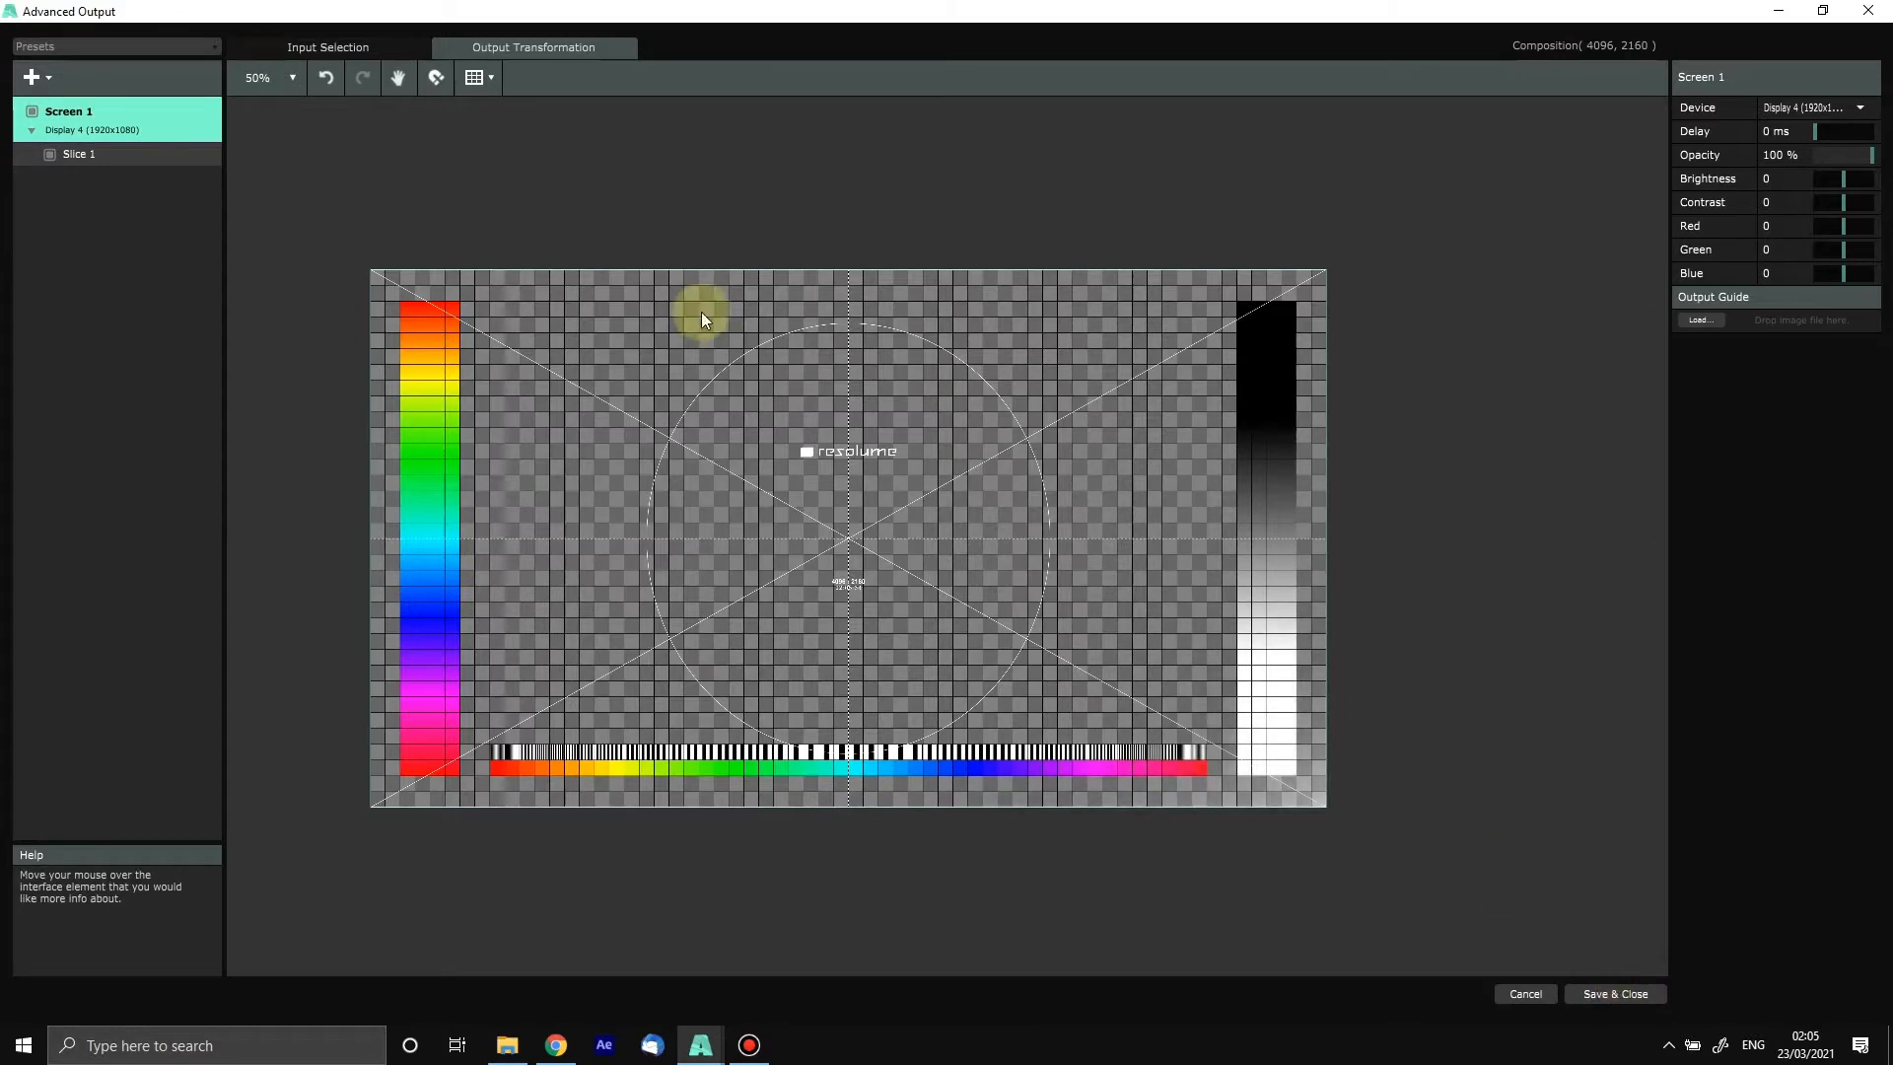
{"action": "left_click", "coordinate": [254, 49]}
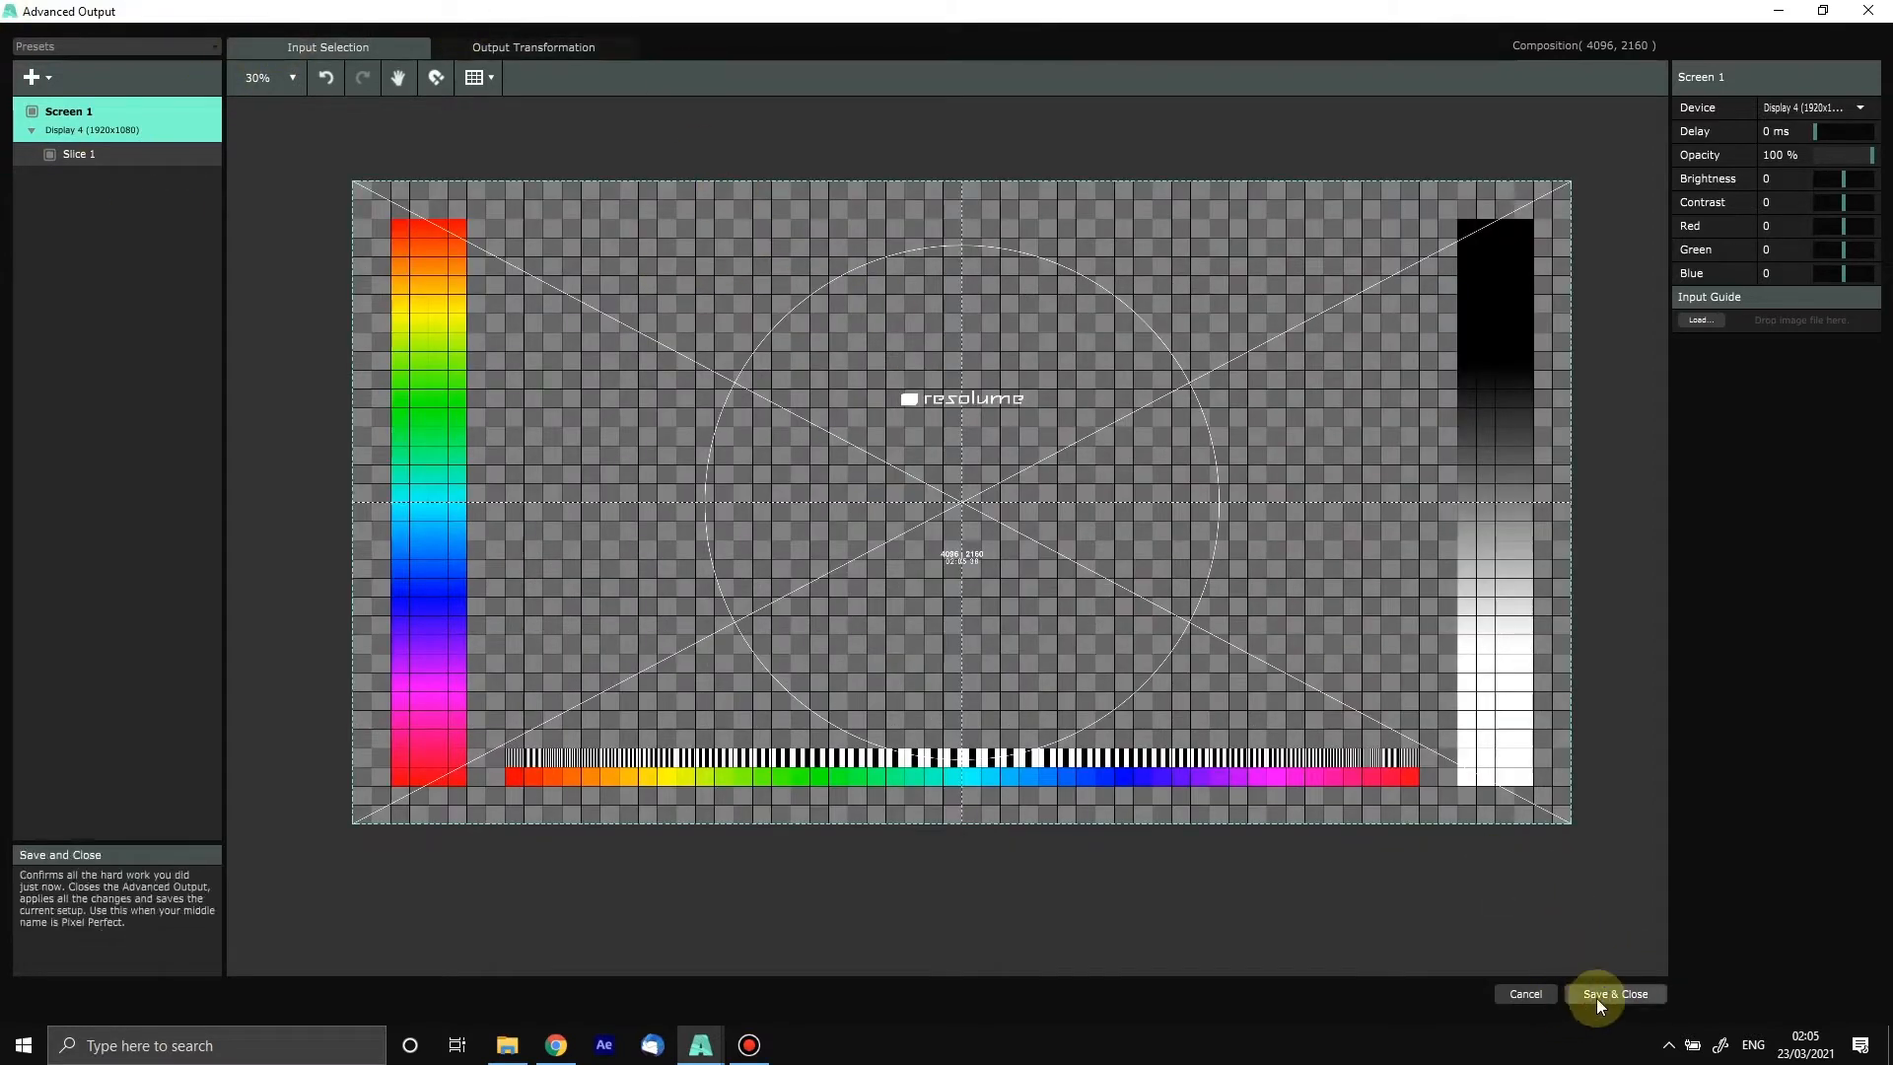
Step: Save the advanced output setup as a new preset named Projection Demo Dual Stacks
{"action": "left_click", "coordinate": [79, 50]}
{"action": "left_click", "coordinate": [74, 366]}
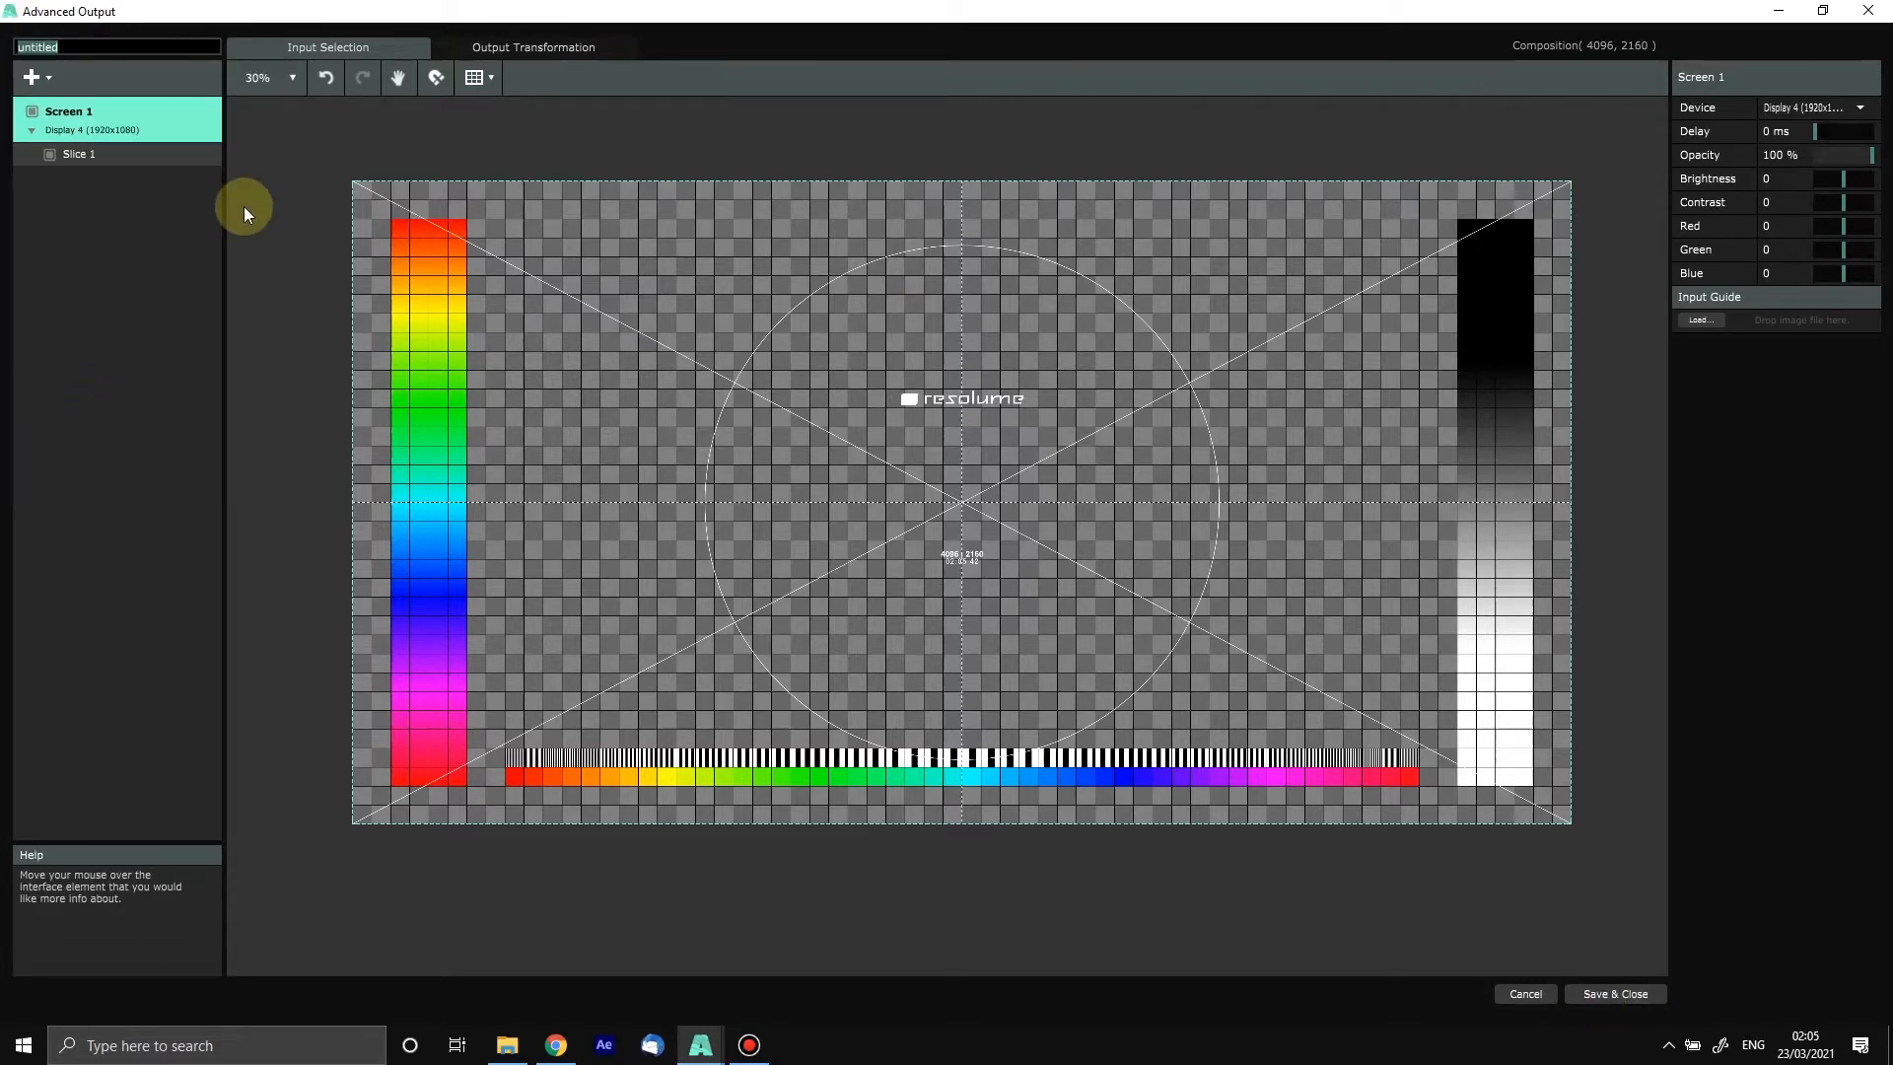
{"action": "mouse_move", "coordinate": [525, 1043]}
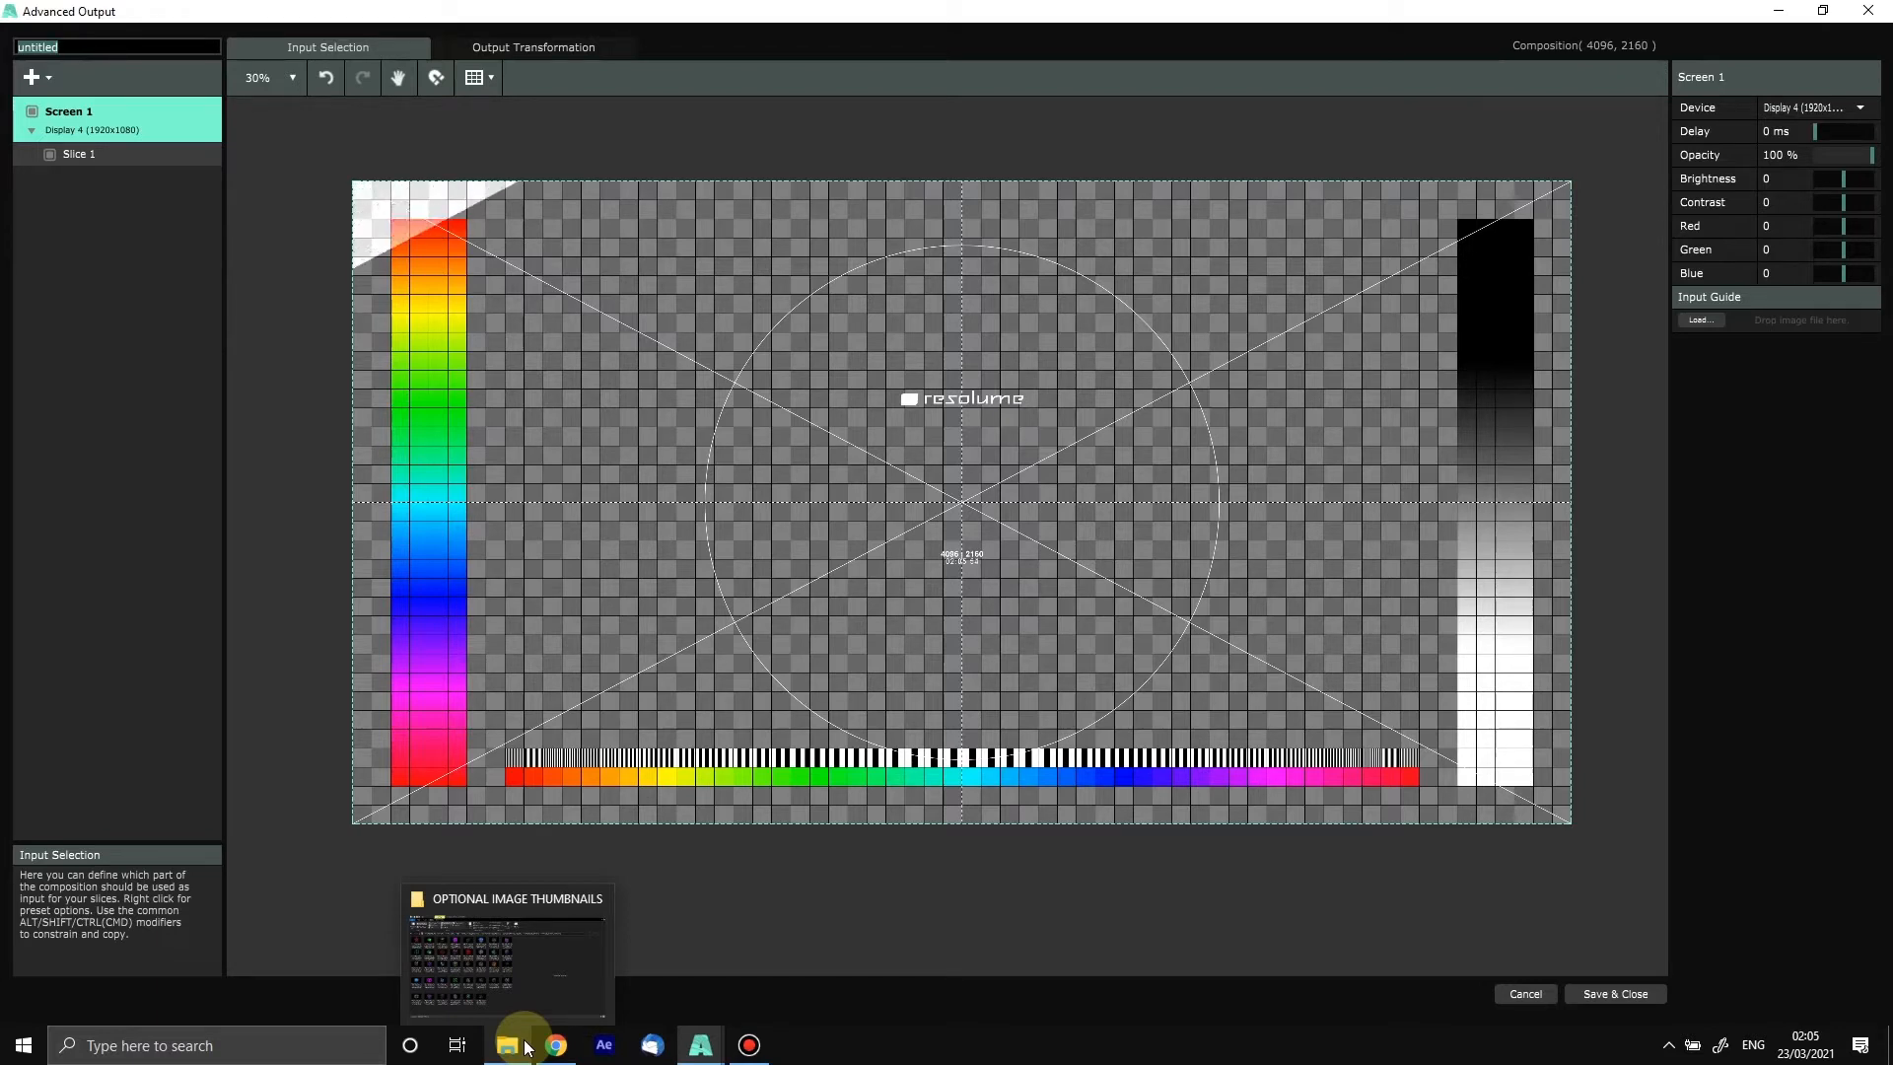
{"action": "type", "text": "Proje"}
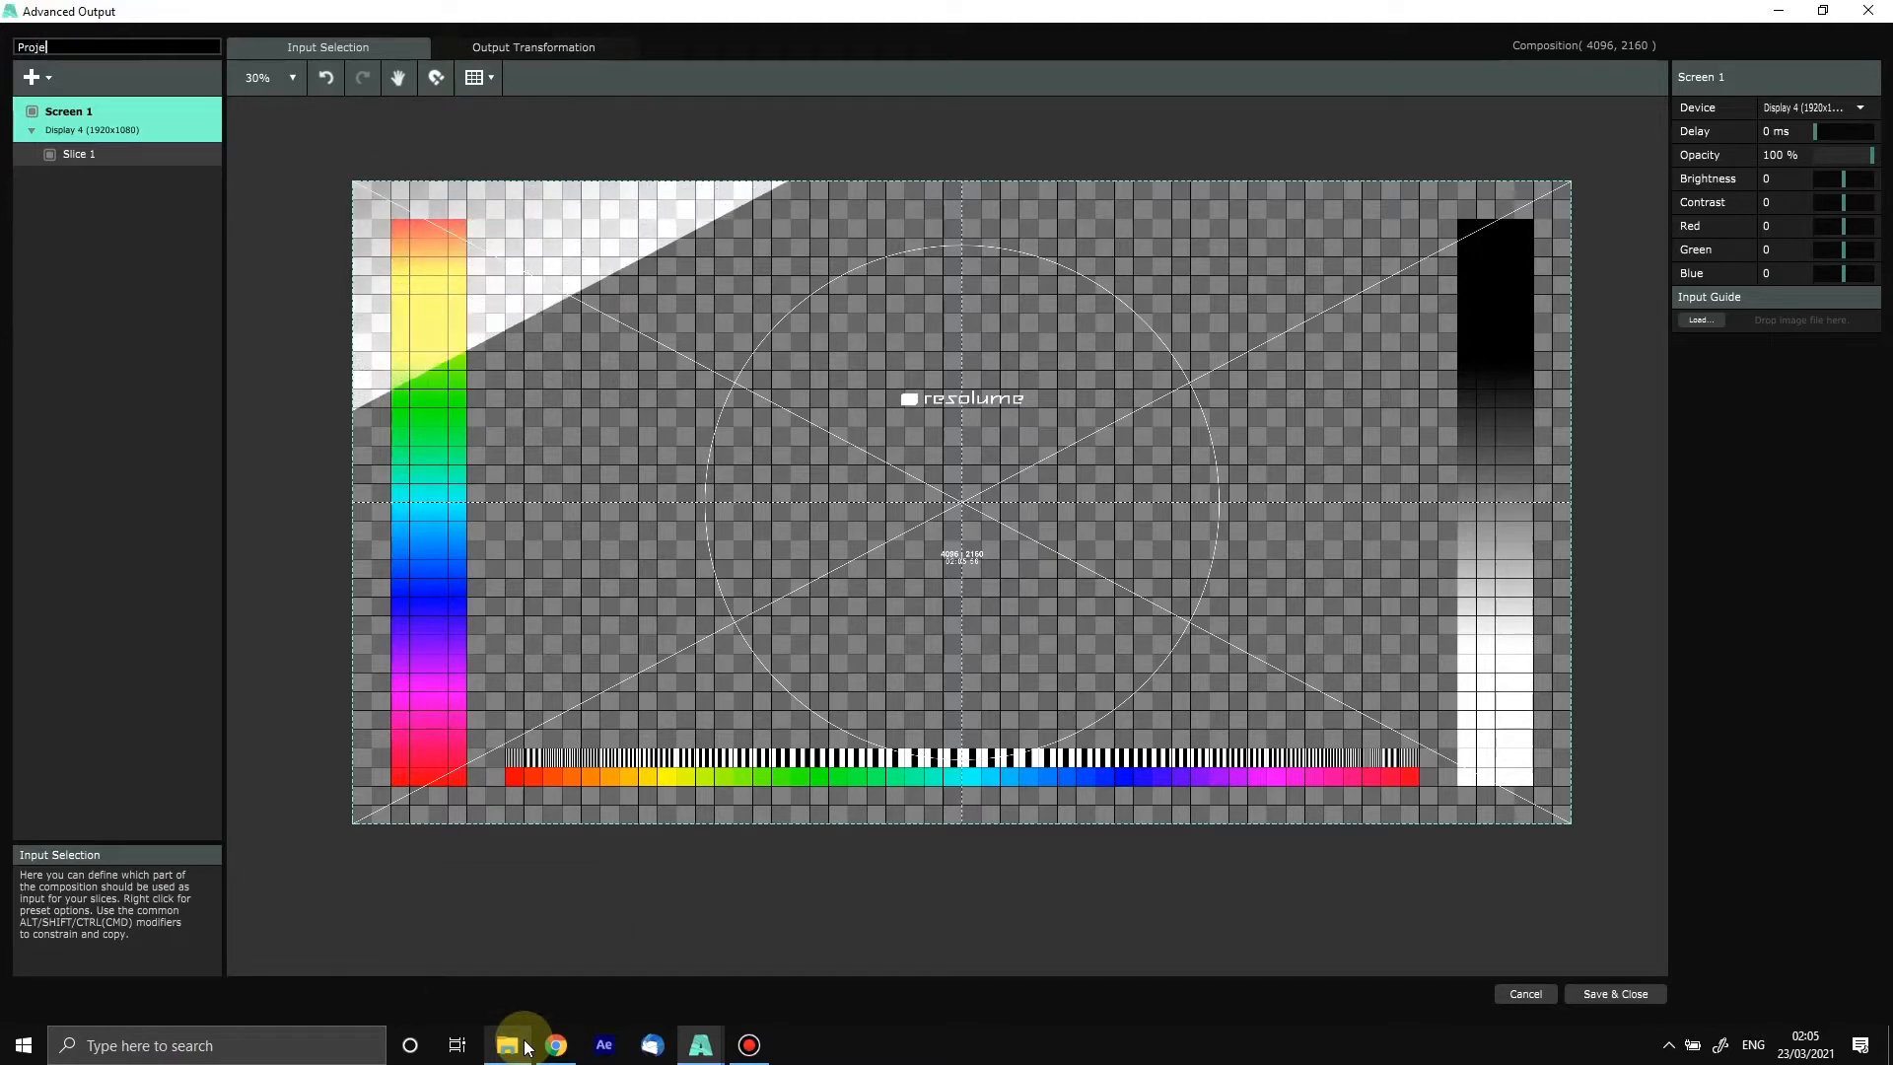
{"action": "type", "text": "ction Demo D"}
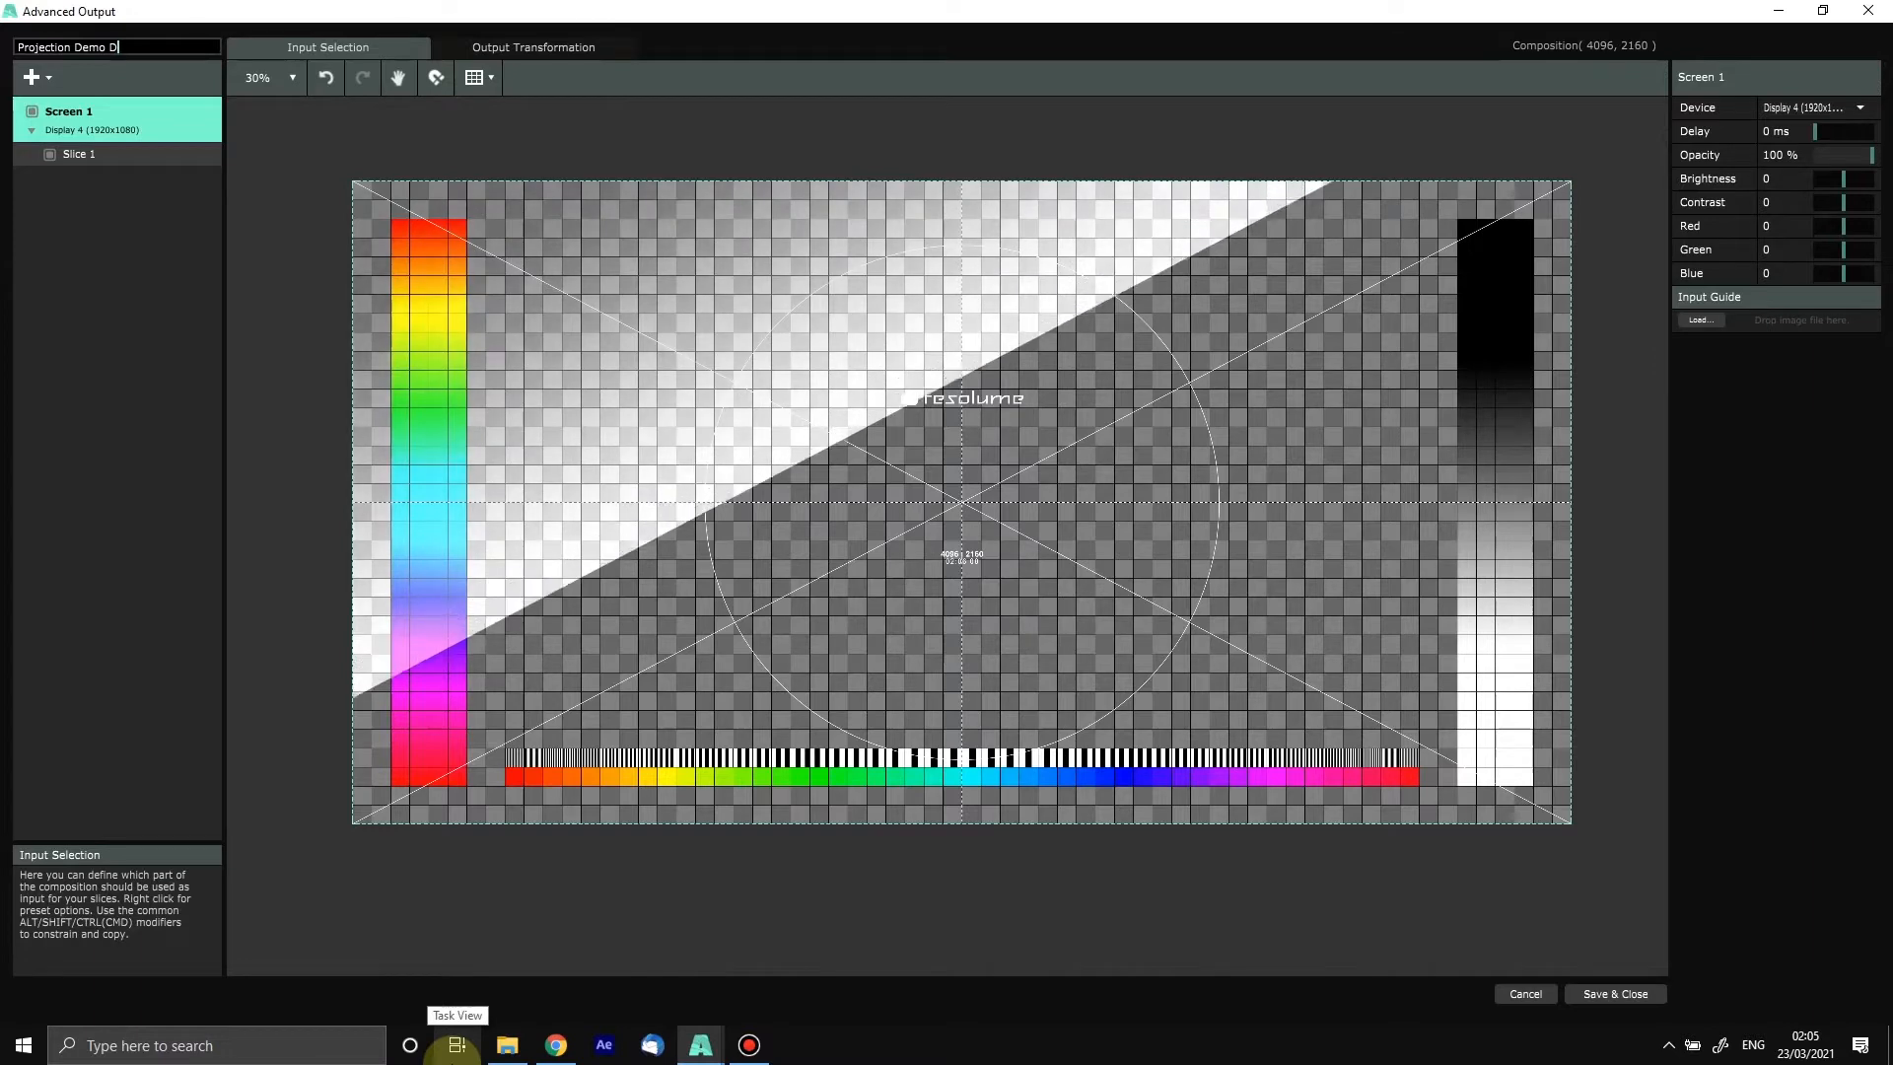
{"action": "type", "text": "ual Stacks"}
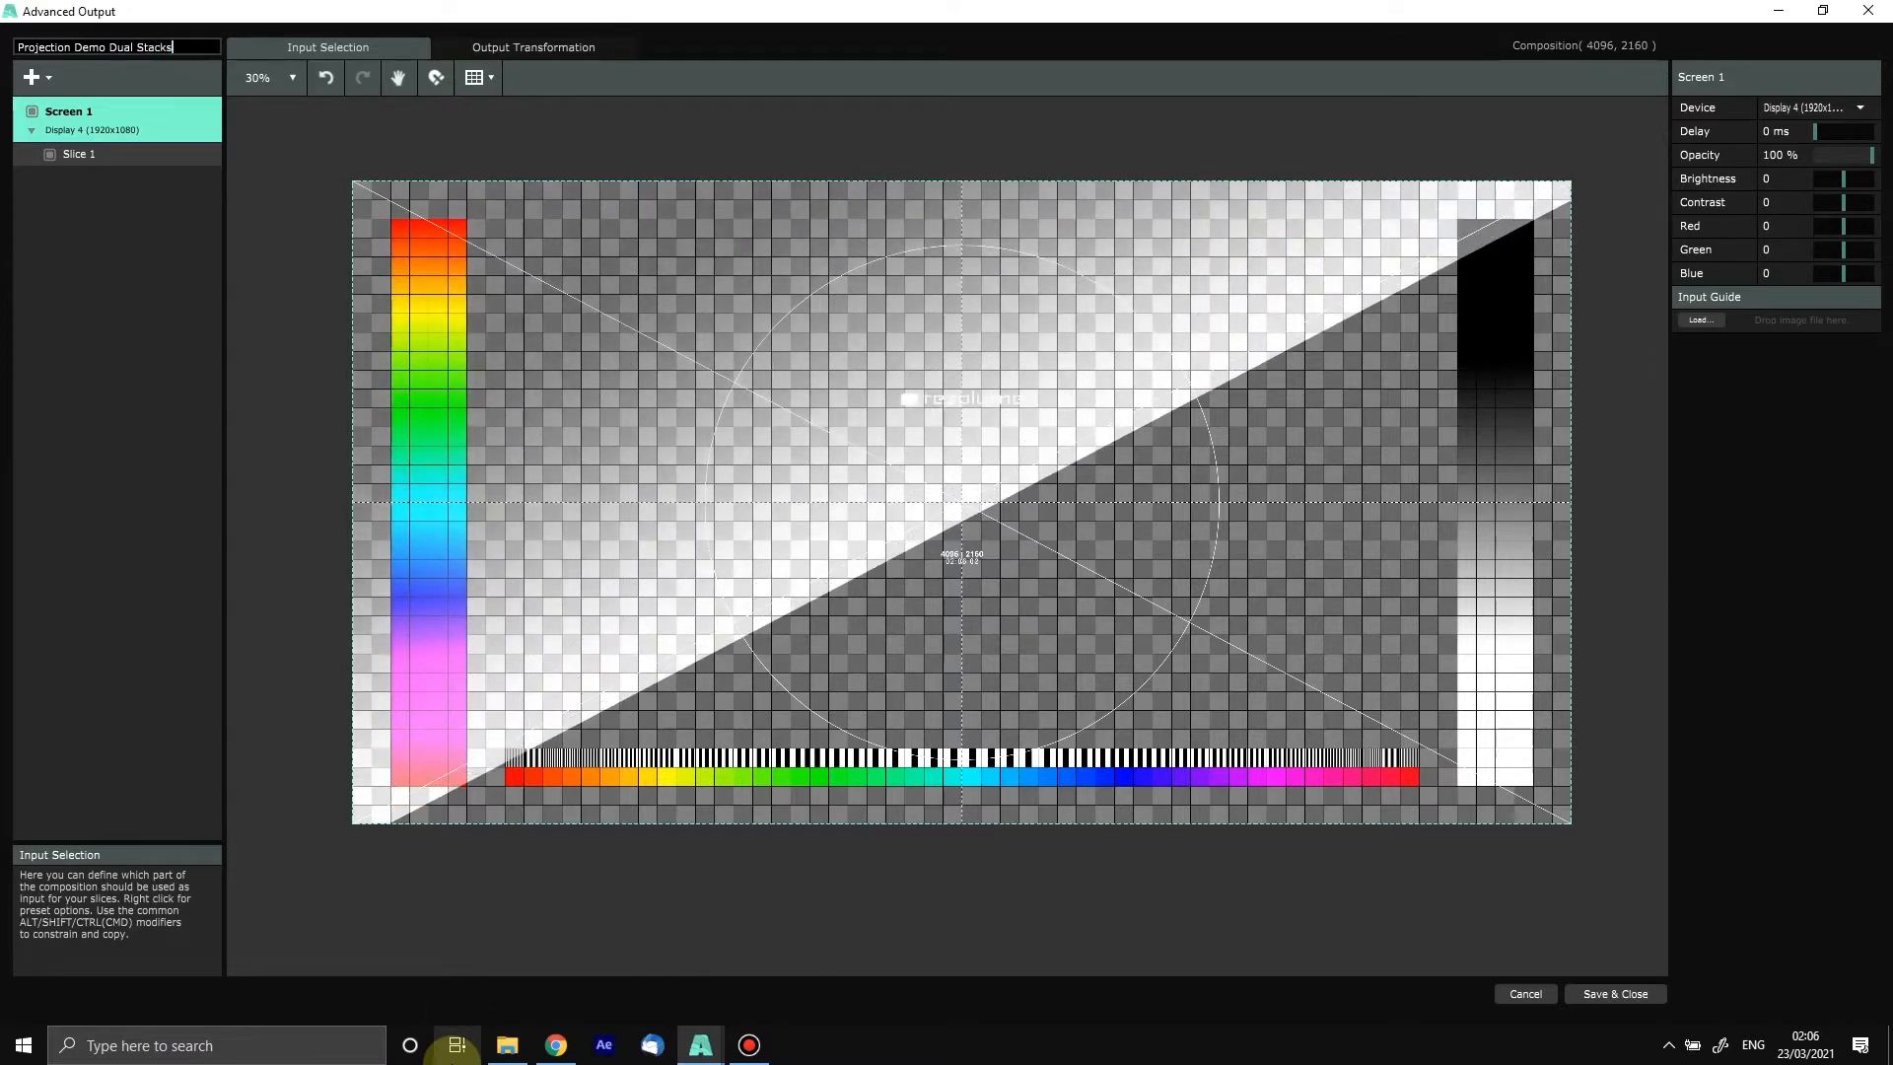
{"action": "key", "text": "Return"}
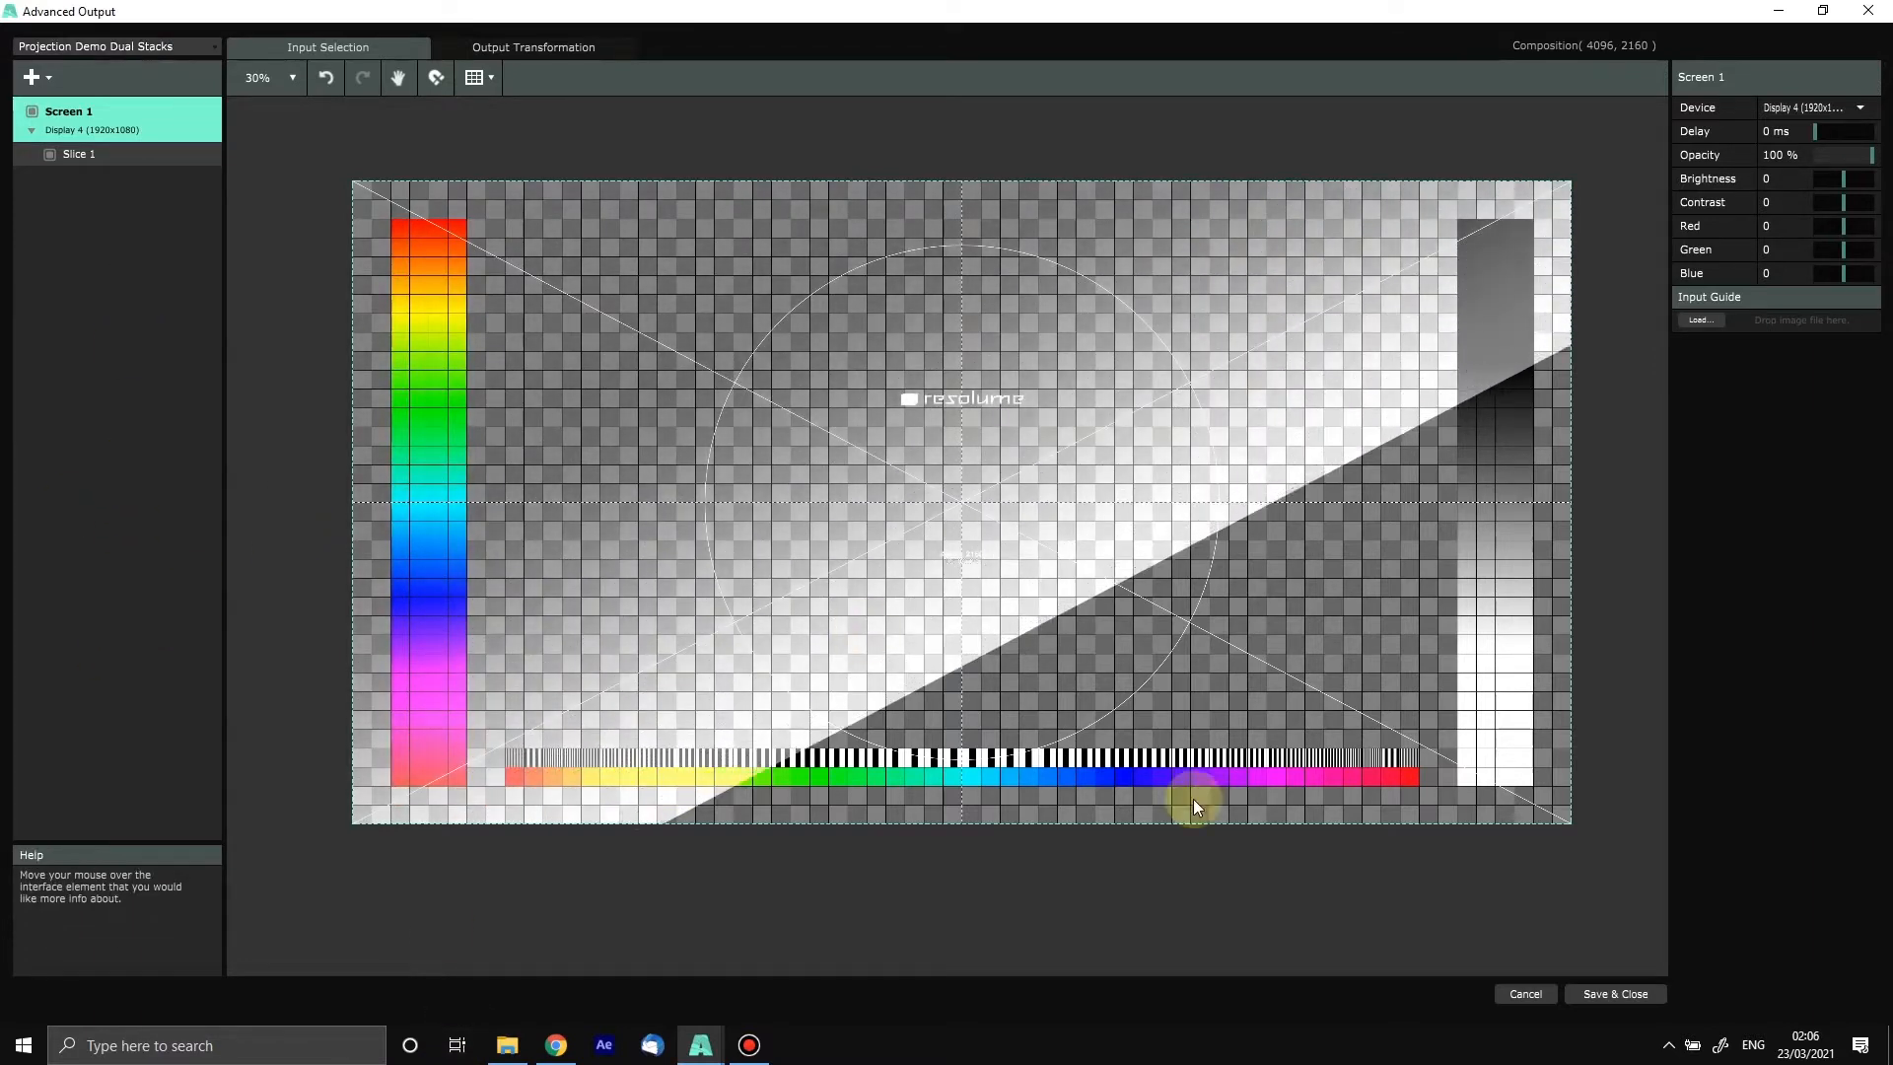
Step: Save the current setup to the Projection Demo Dual Stacks preset and close Advanced Output with its changes kept
{"action": "left_click", "coordinate": [135, 46]}
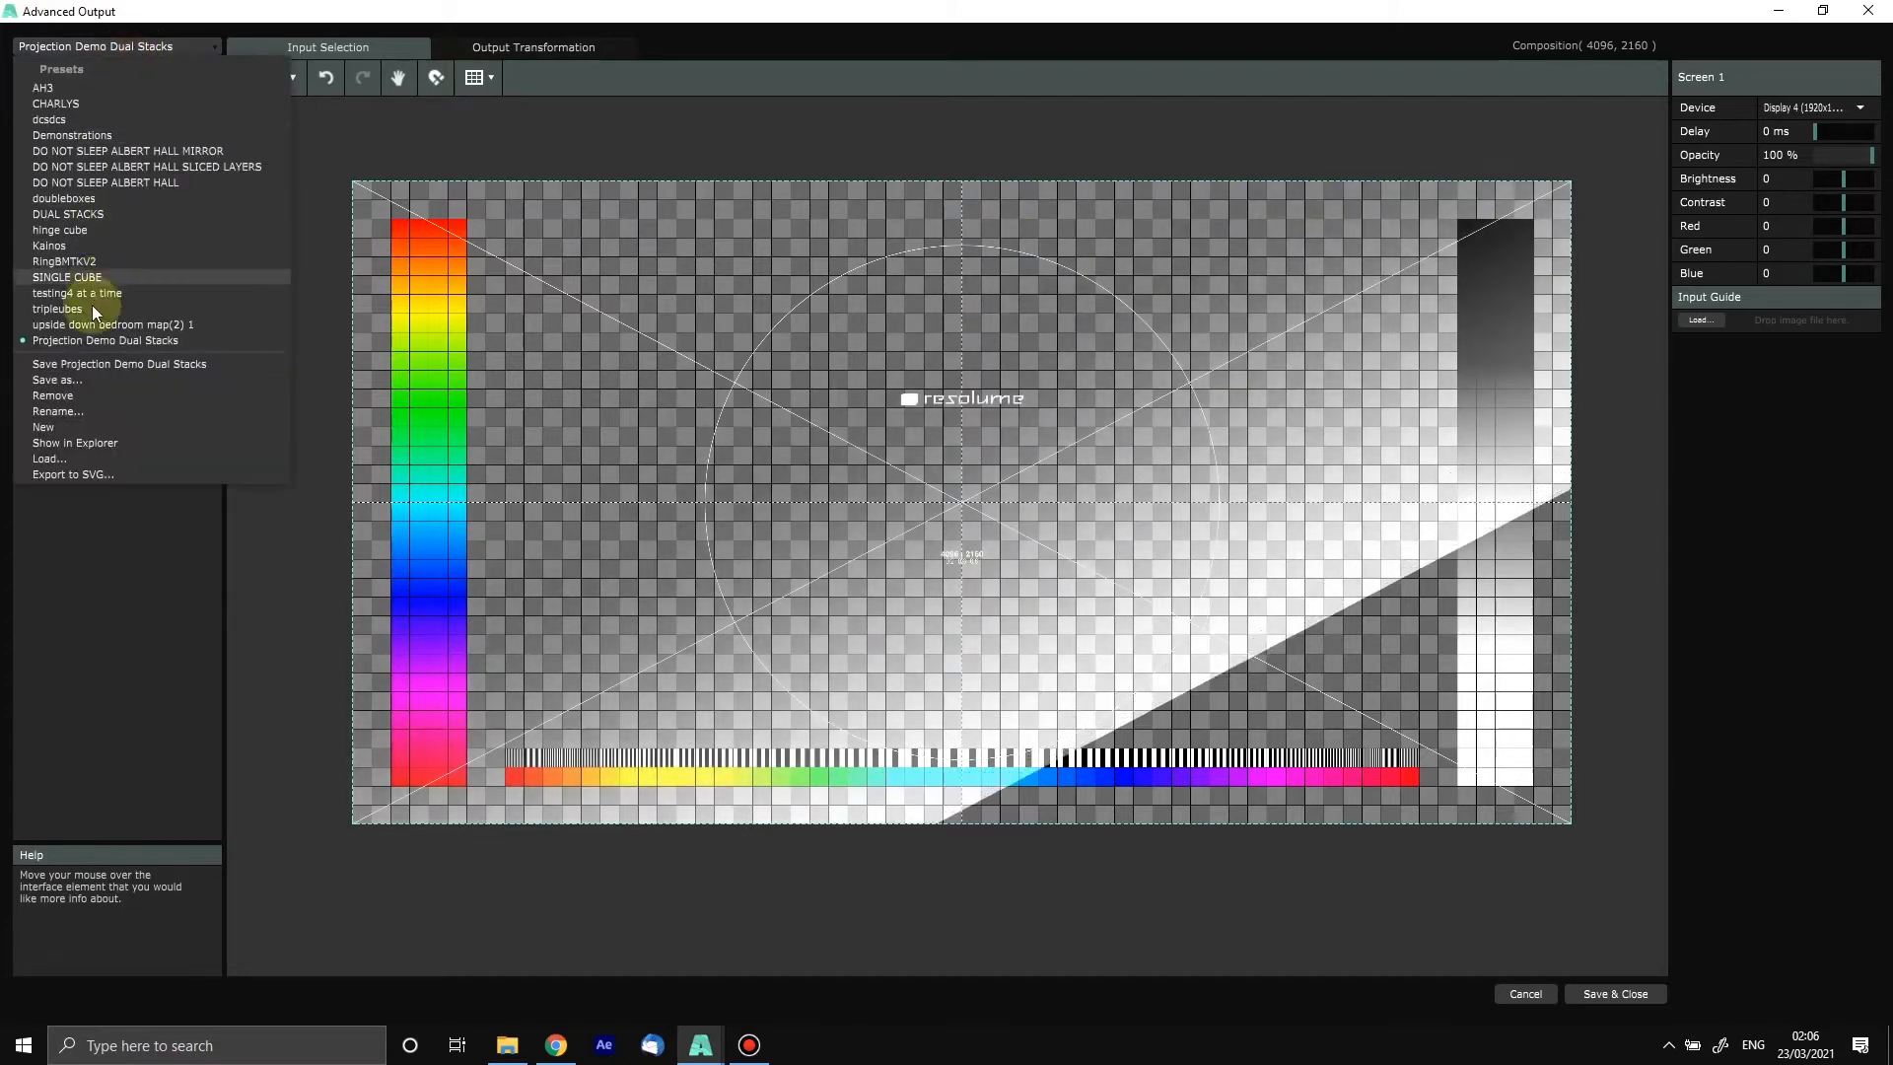
{"action": "left_click", "coordinate": [90, 364]}
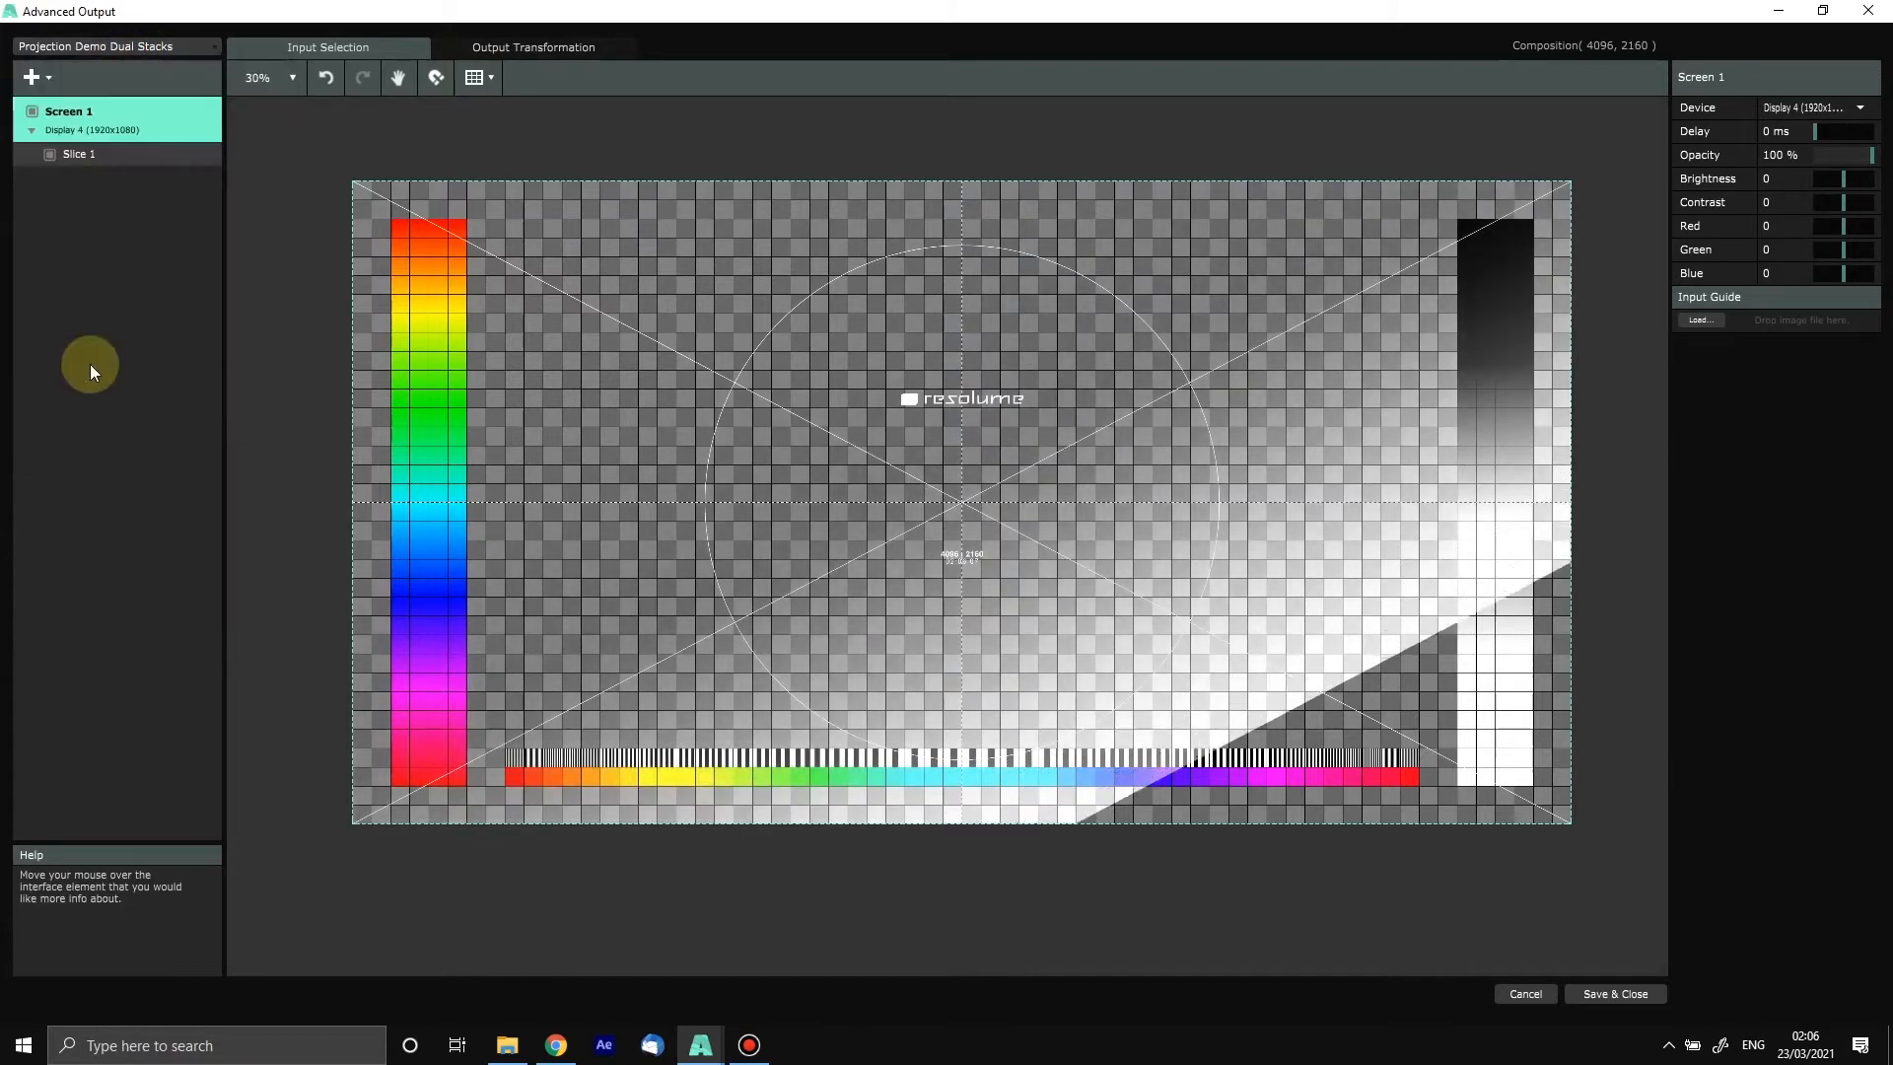
{"action": "left_click", "coordinate": [1608, 997]}
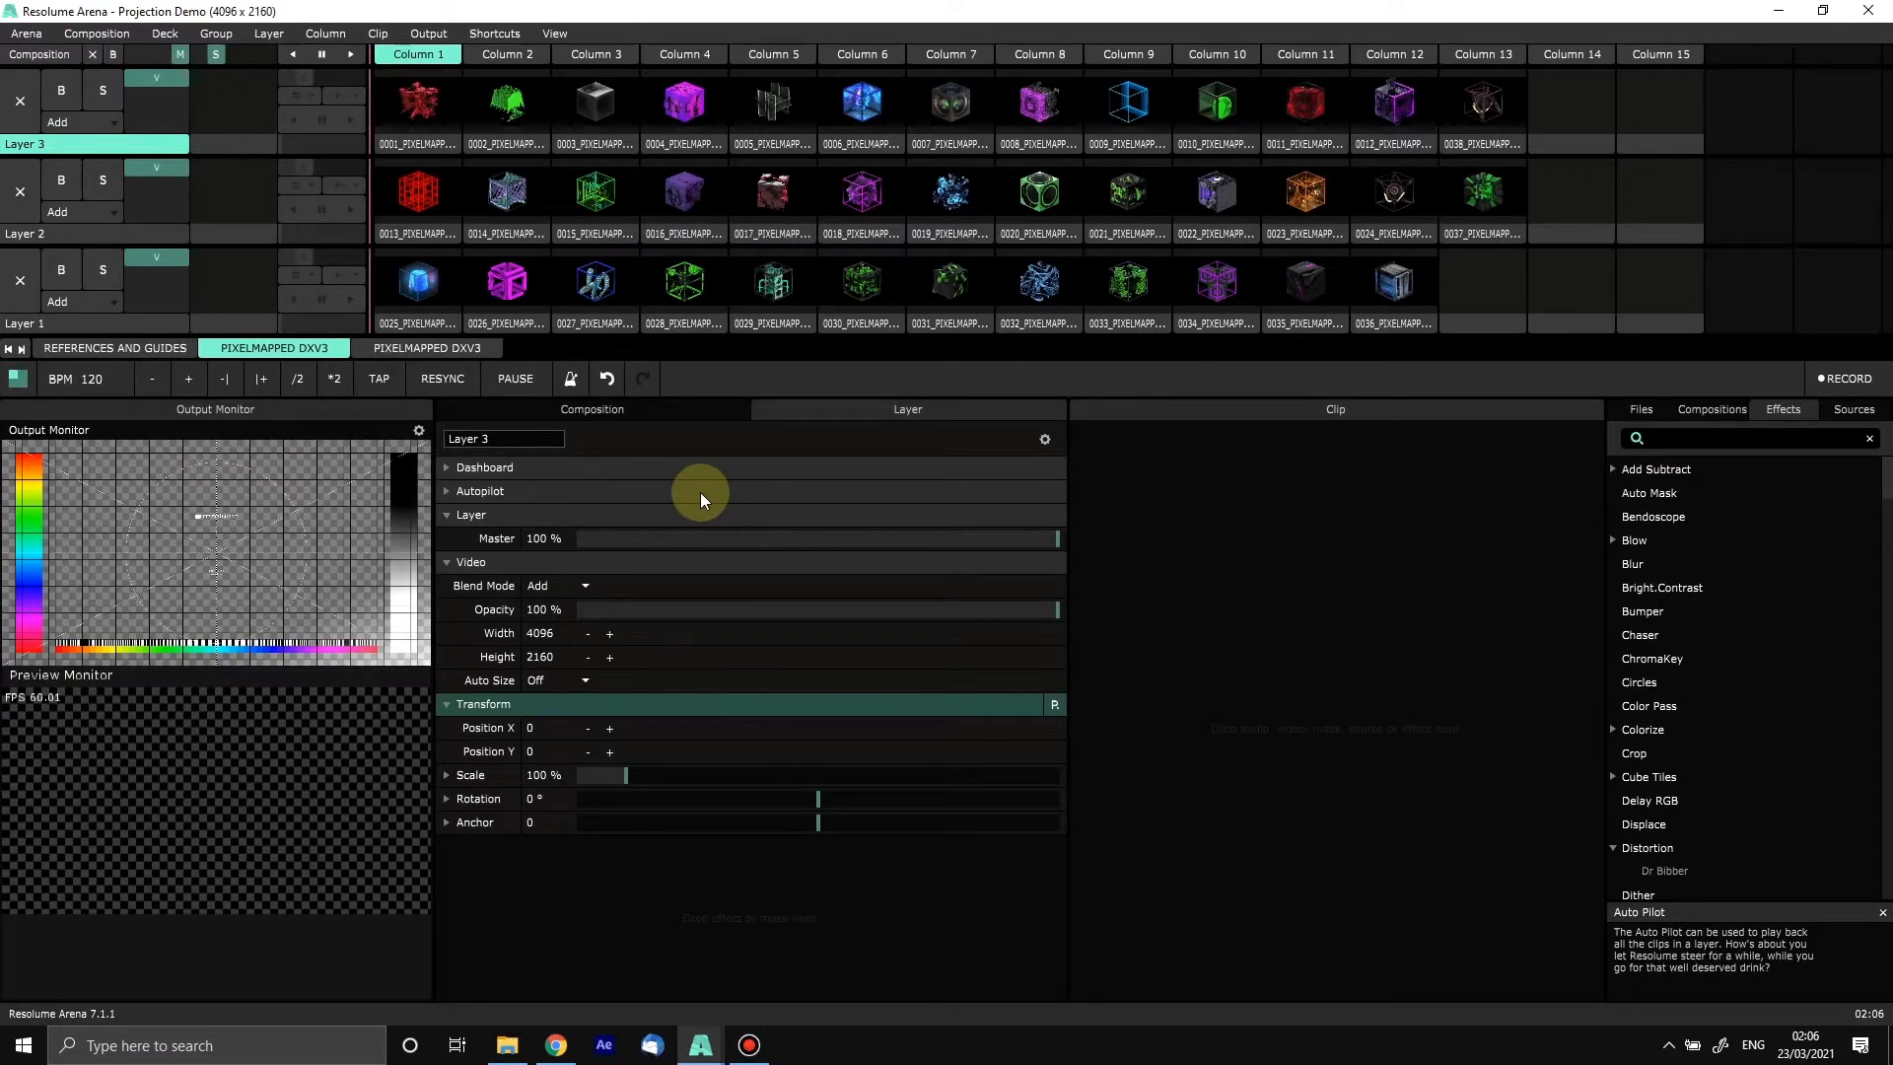
{"action": "left_click", "coordinate": [750, 1045]}
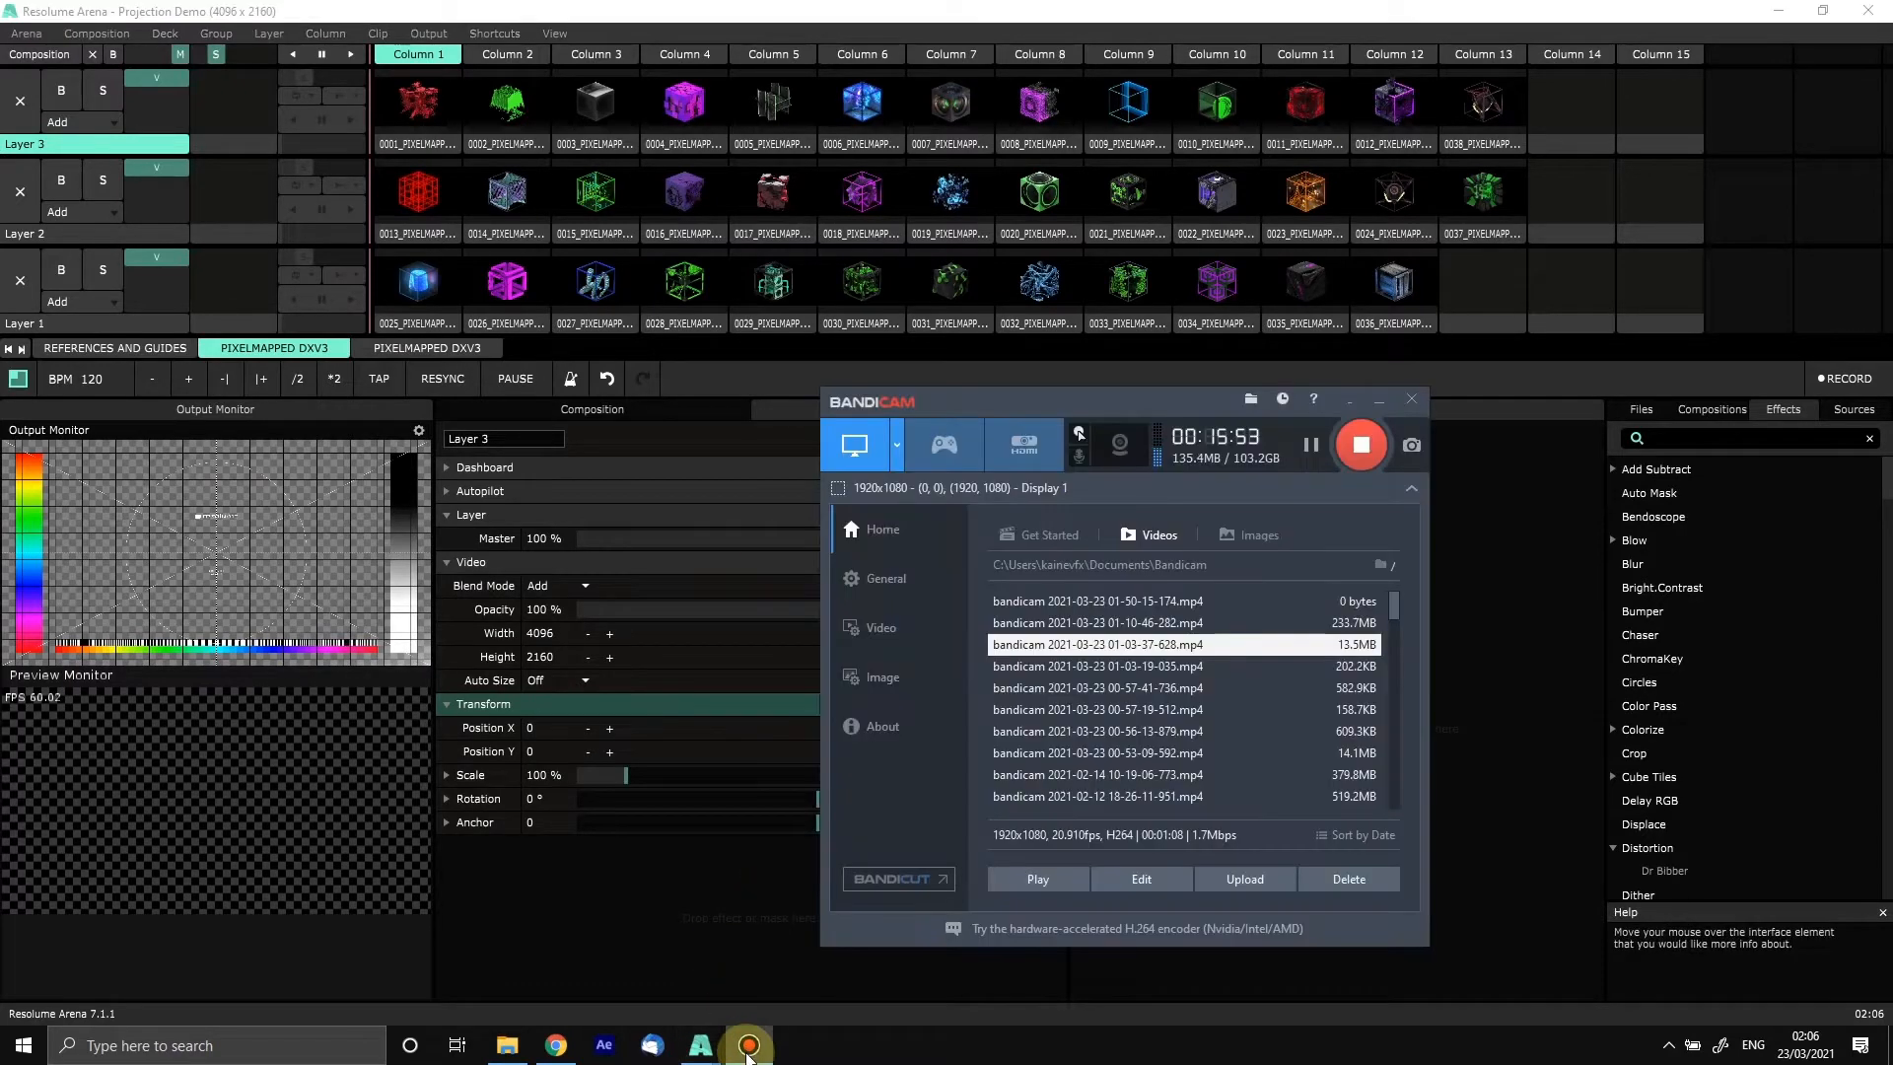
{"action": "left_click", "coordinate": [749, 1045]}
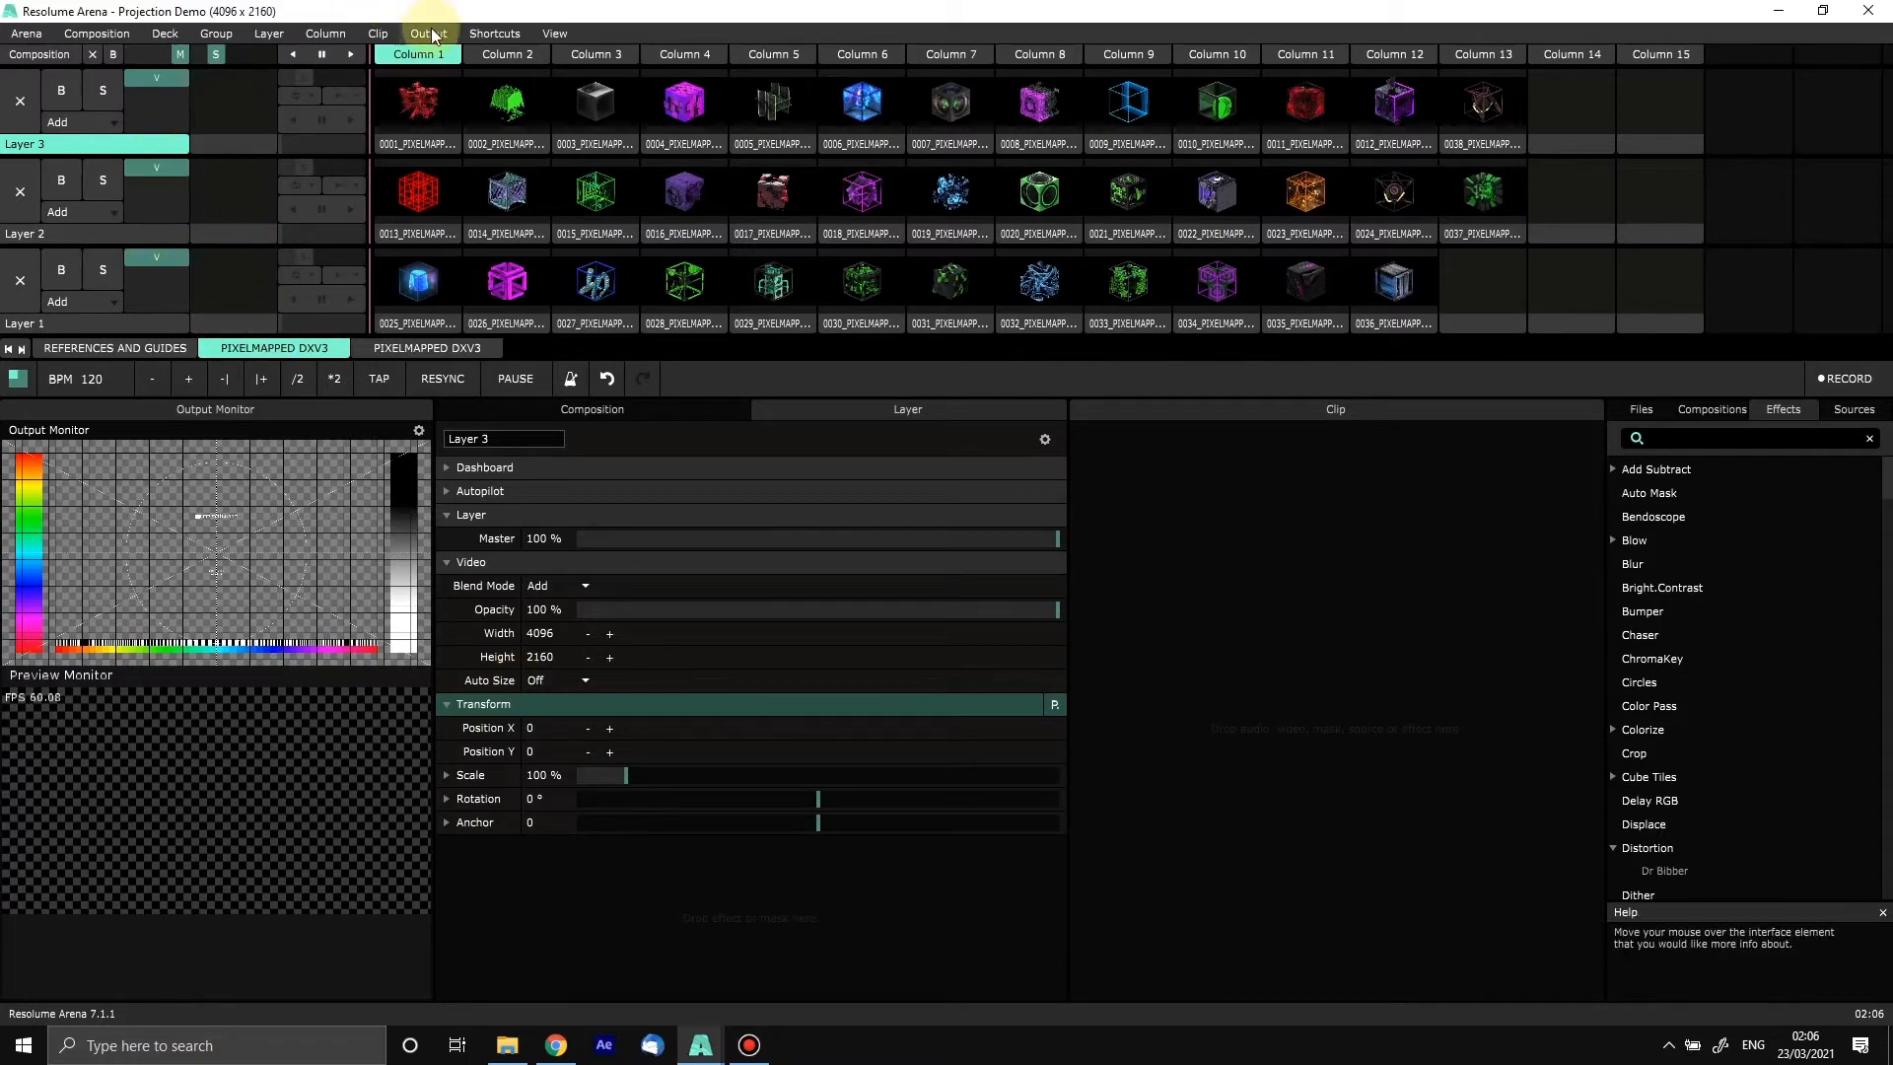
Step: Open the REFERENCES AND GUIDES folder in File Explorer and load 006 CUBE PIXELMAP DJVB.png into Layer 3, Column 15 of the deck
{"action": "left_click", "coordinate": [506, 1045]}
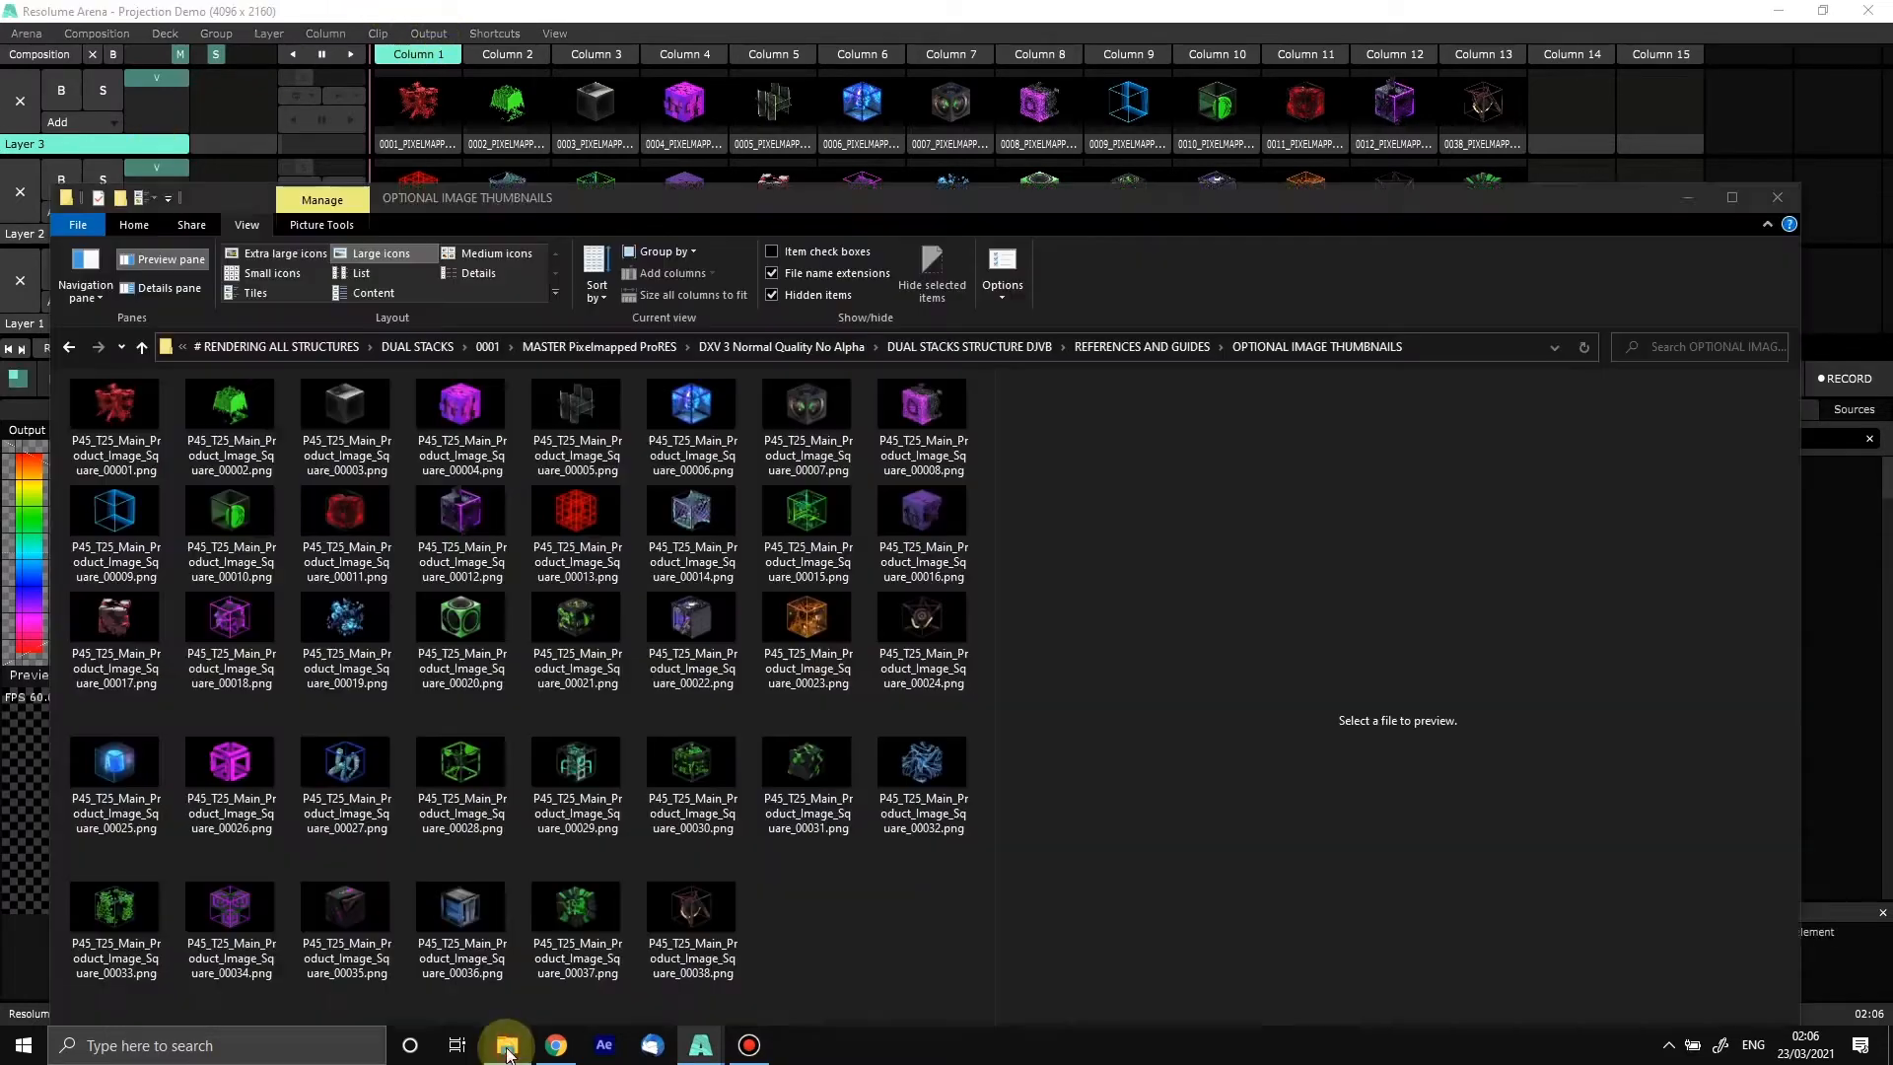
{"action": "left_click", "coordinate": [1159, 347]}
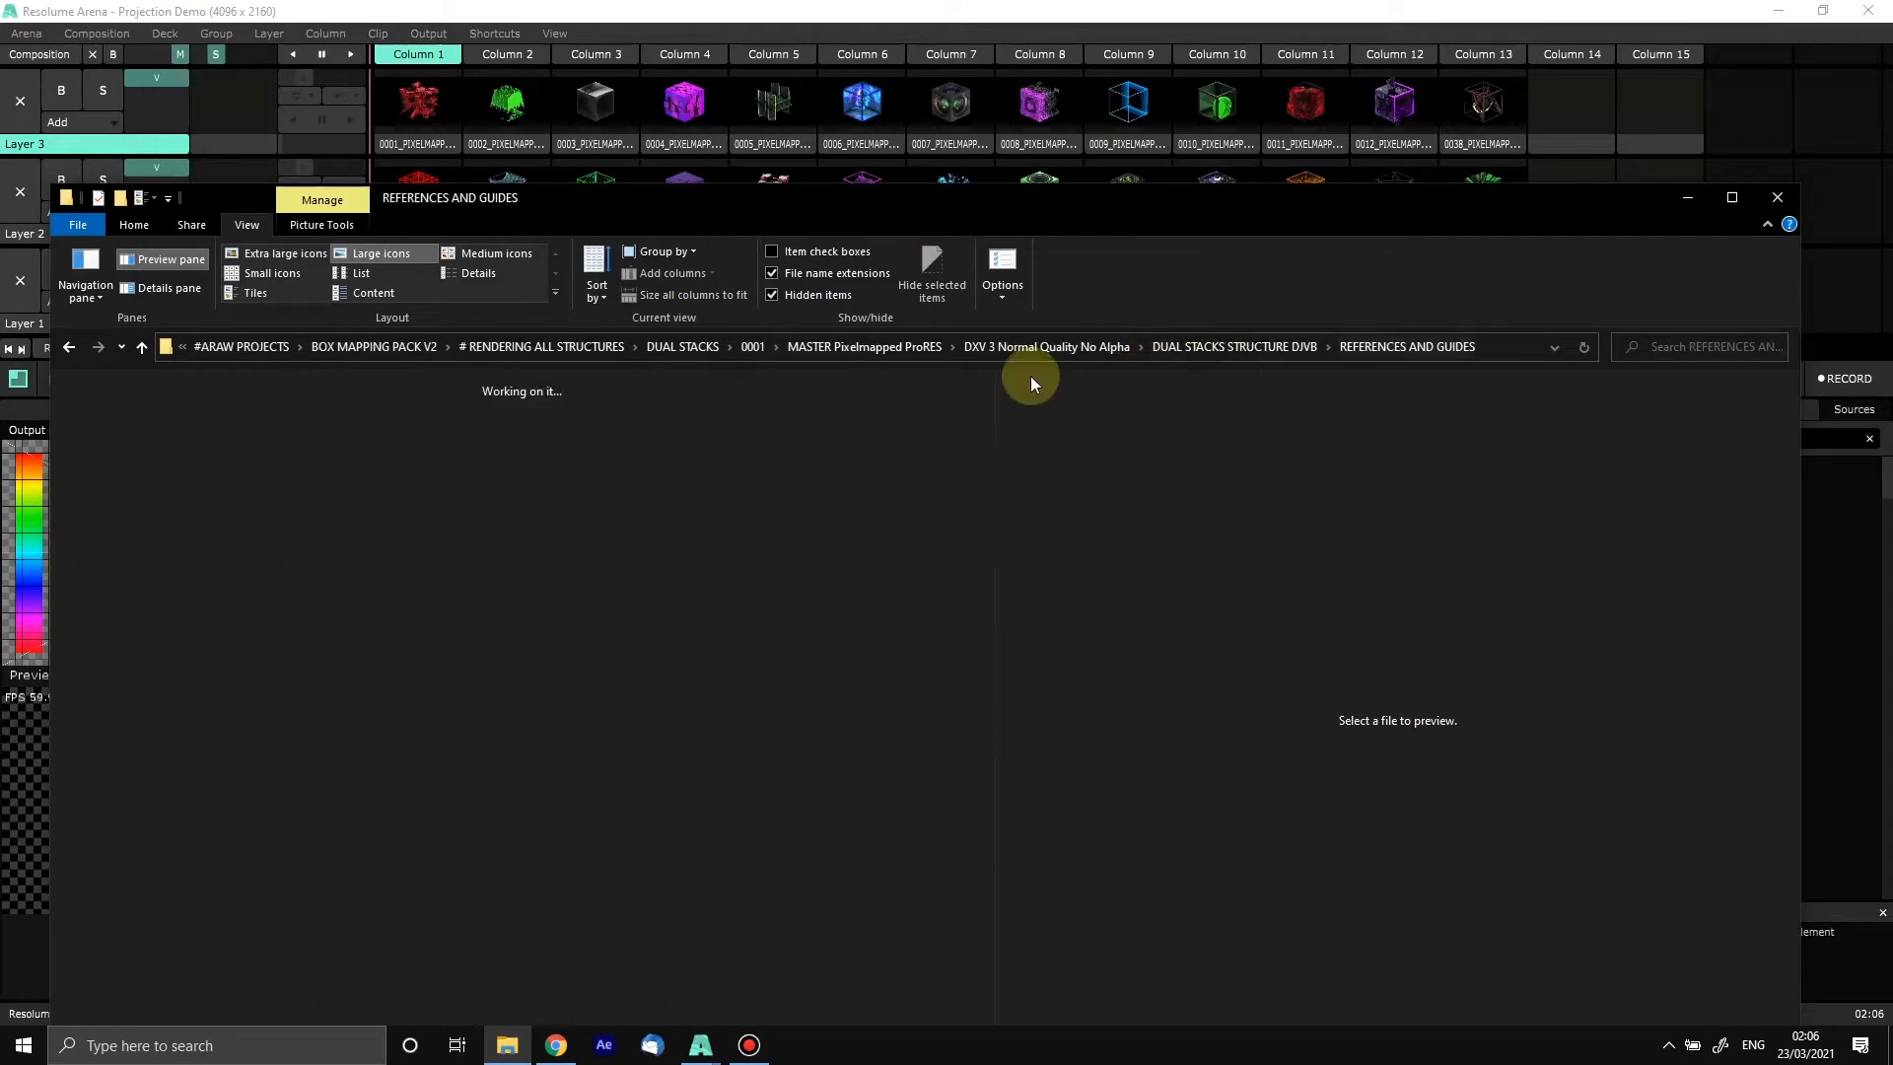
{"action": "left_click", "coordinate": [459, 608]}
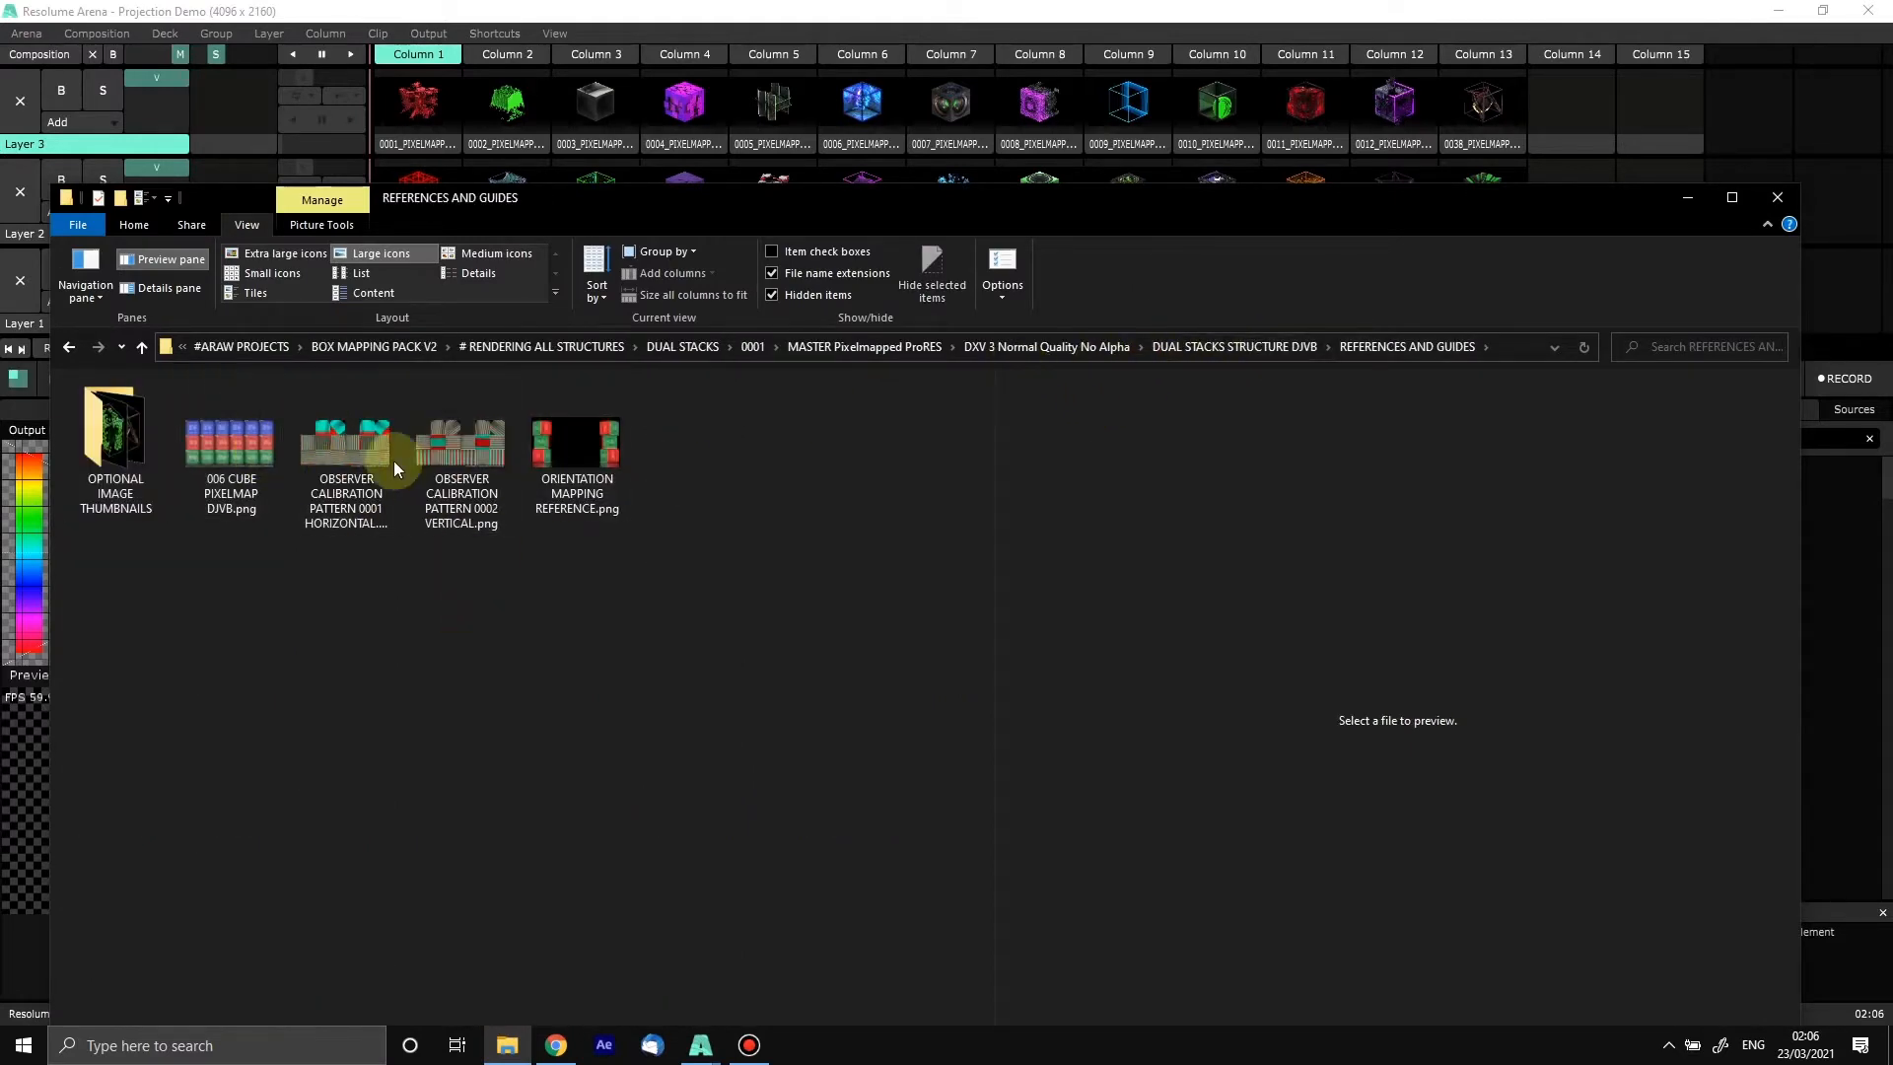
{"action": "left_click_drag", "start_coordinate": [844, 199], "coordinate": [887, 391]}
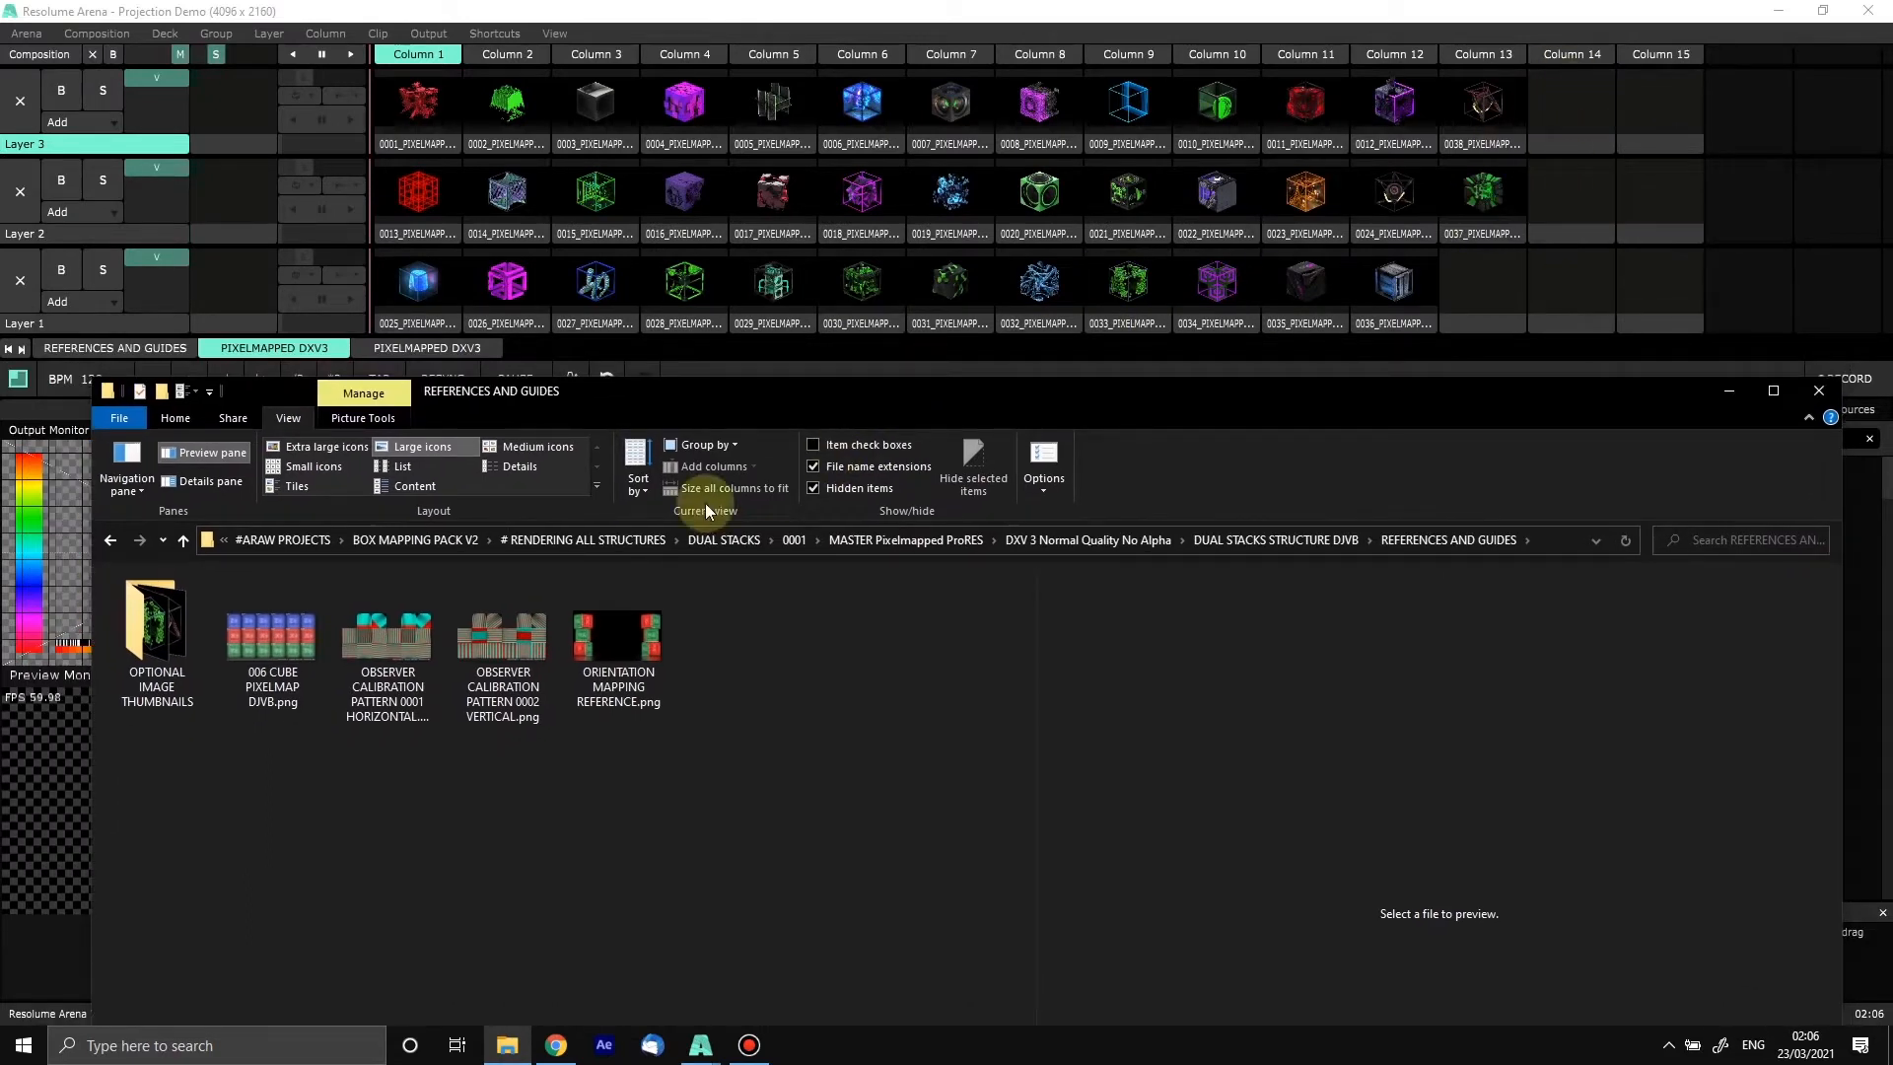
{"action": "left_click_drag", "start_coordinate": [296, 659], "coordinate": [1652, 108]}
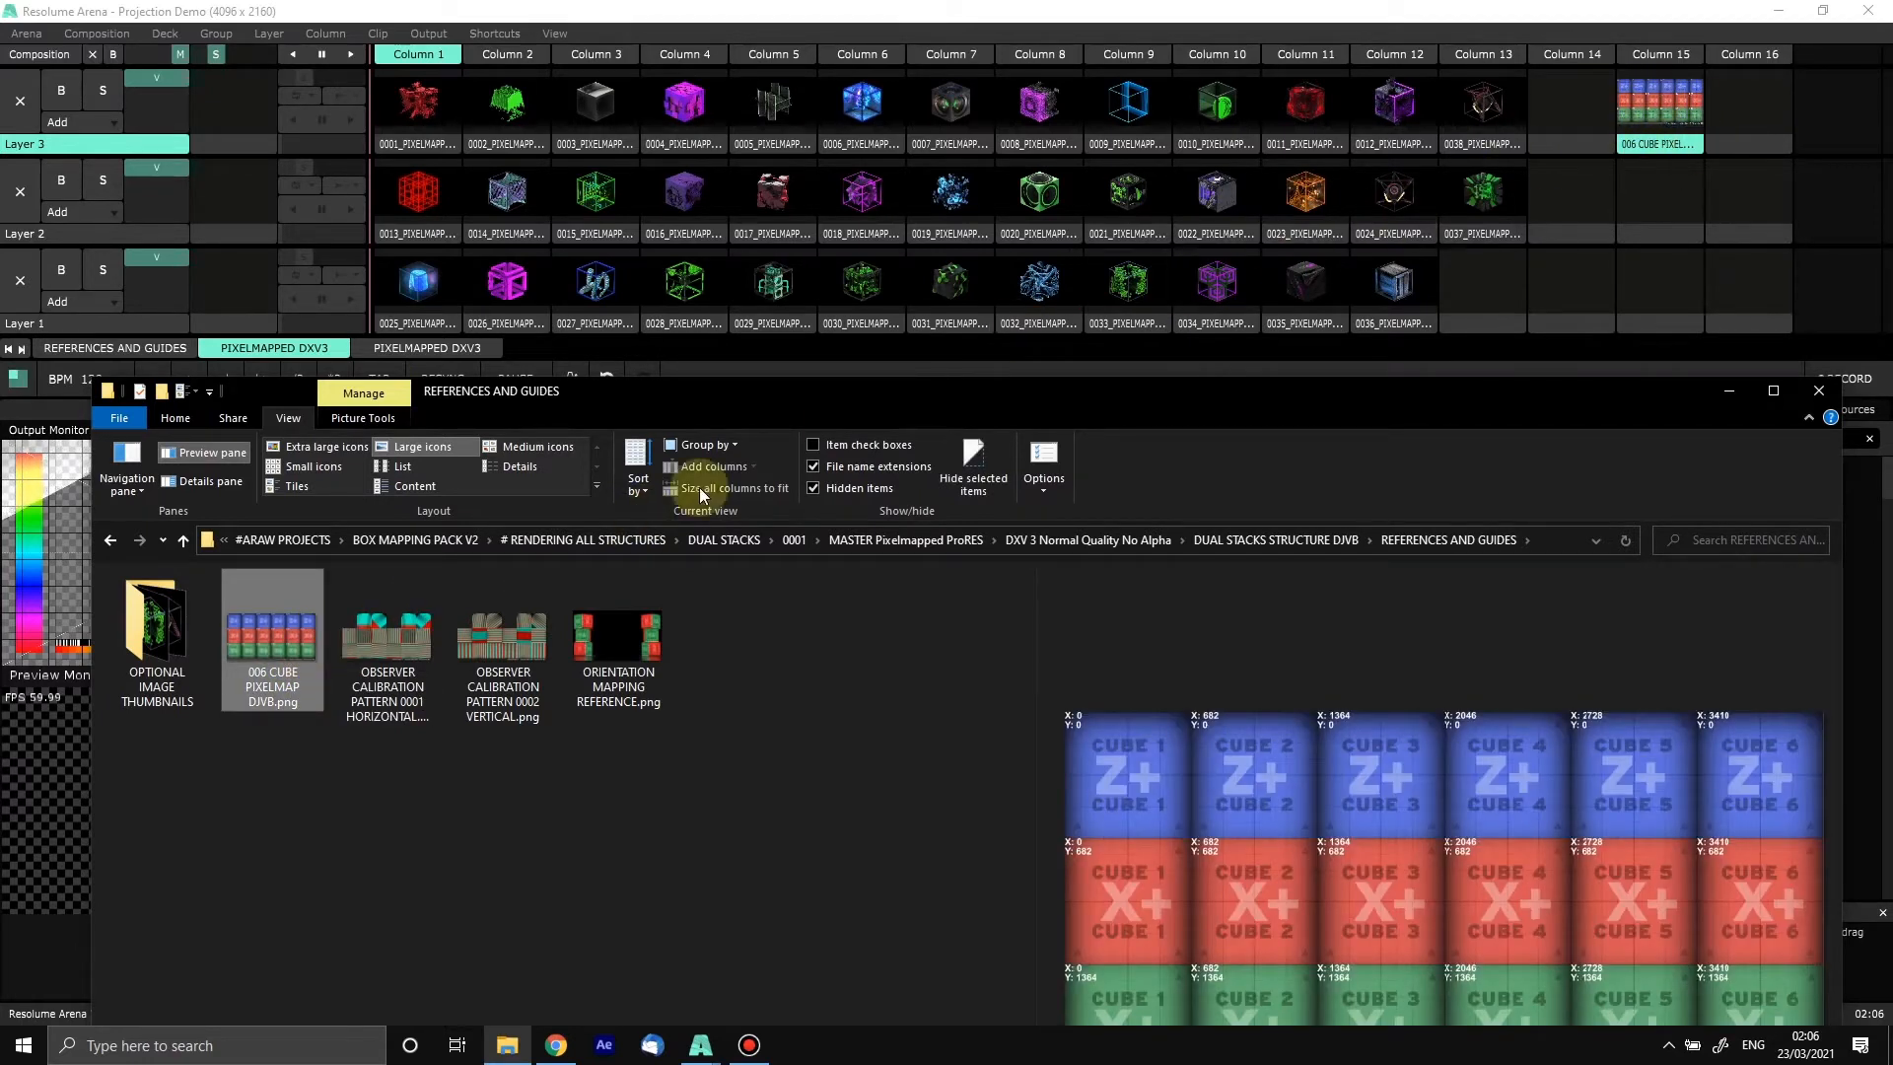
Step: Load the horizontal and vertical observer calibration patterns into Column 15, on Layer 2 and Layer 1 respectively
{"action": "left_click_drag", "start_coordinate": [673, 393], "coordinate": [613, 199]}
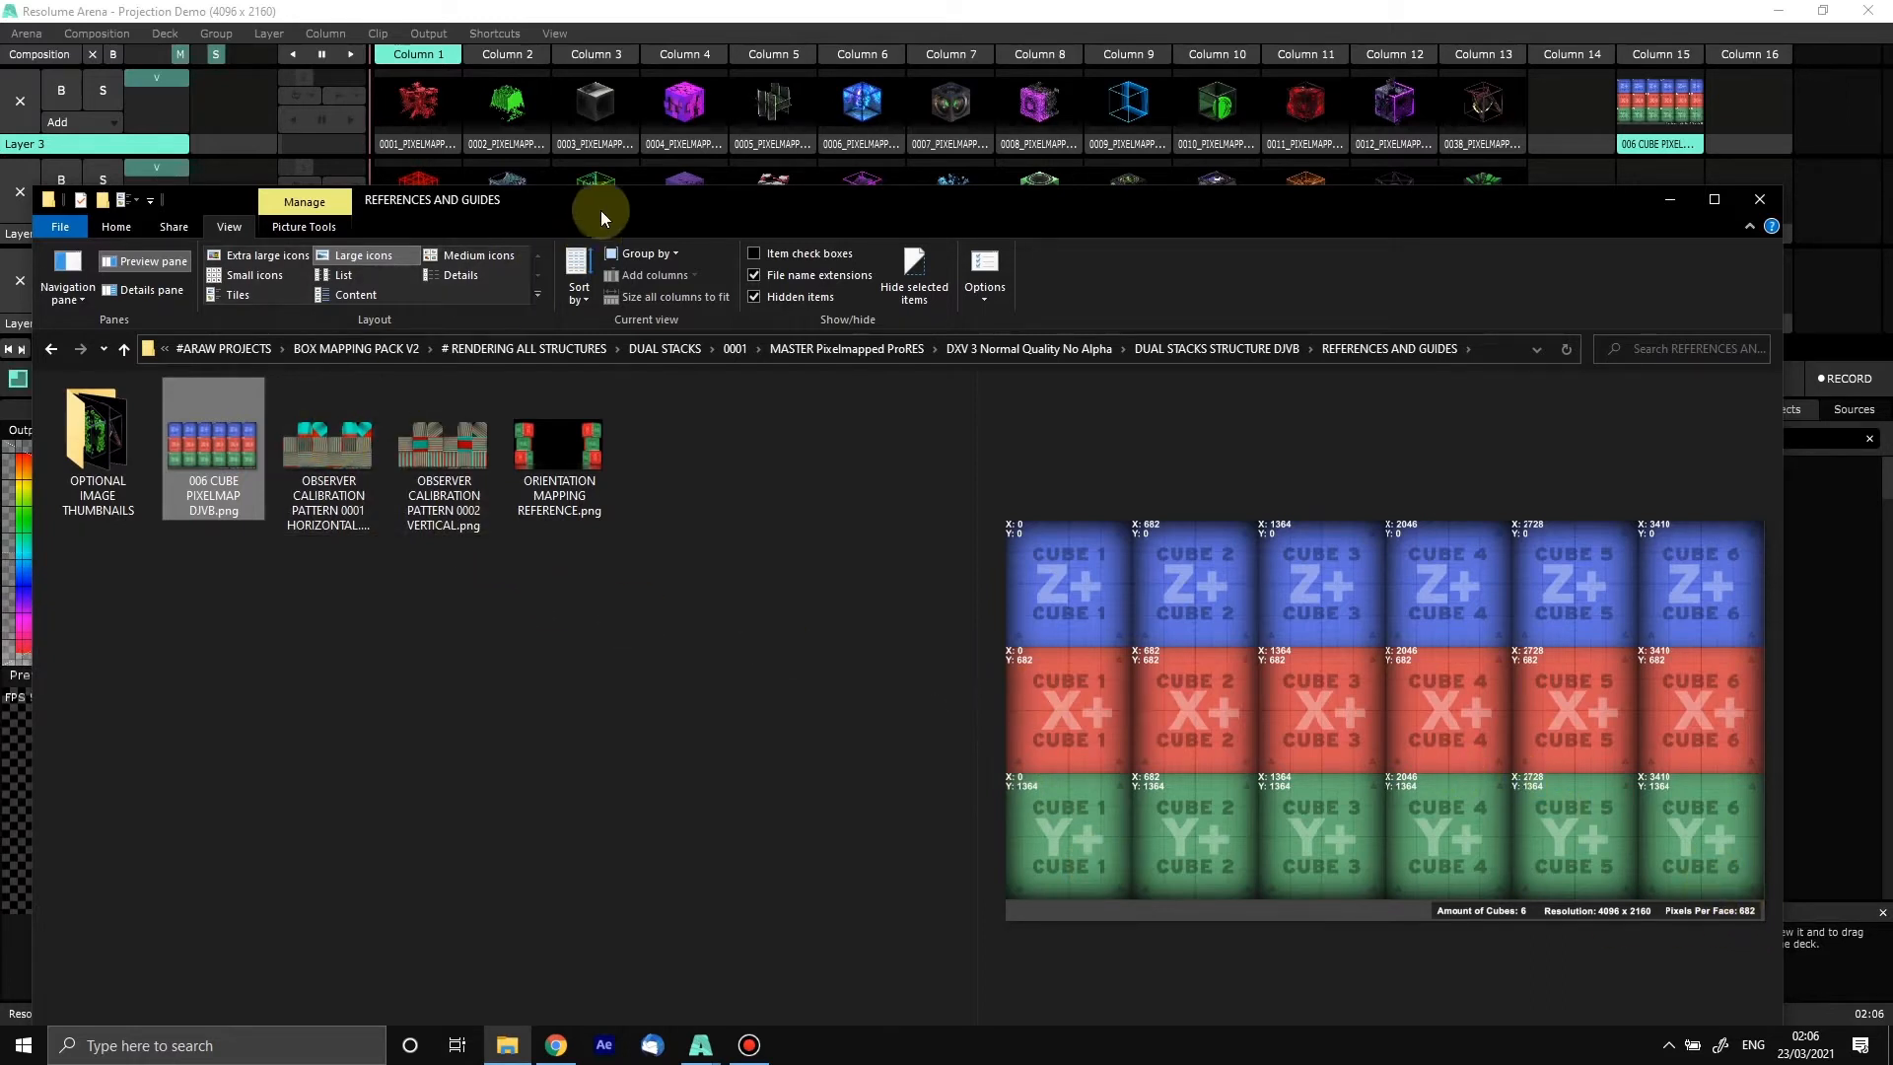
{"action": "left_click_drag", "start_coordinate": [599, 204], "coordinate": [592, 450]}
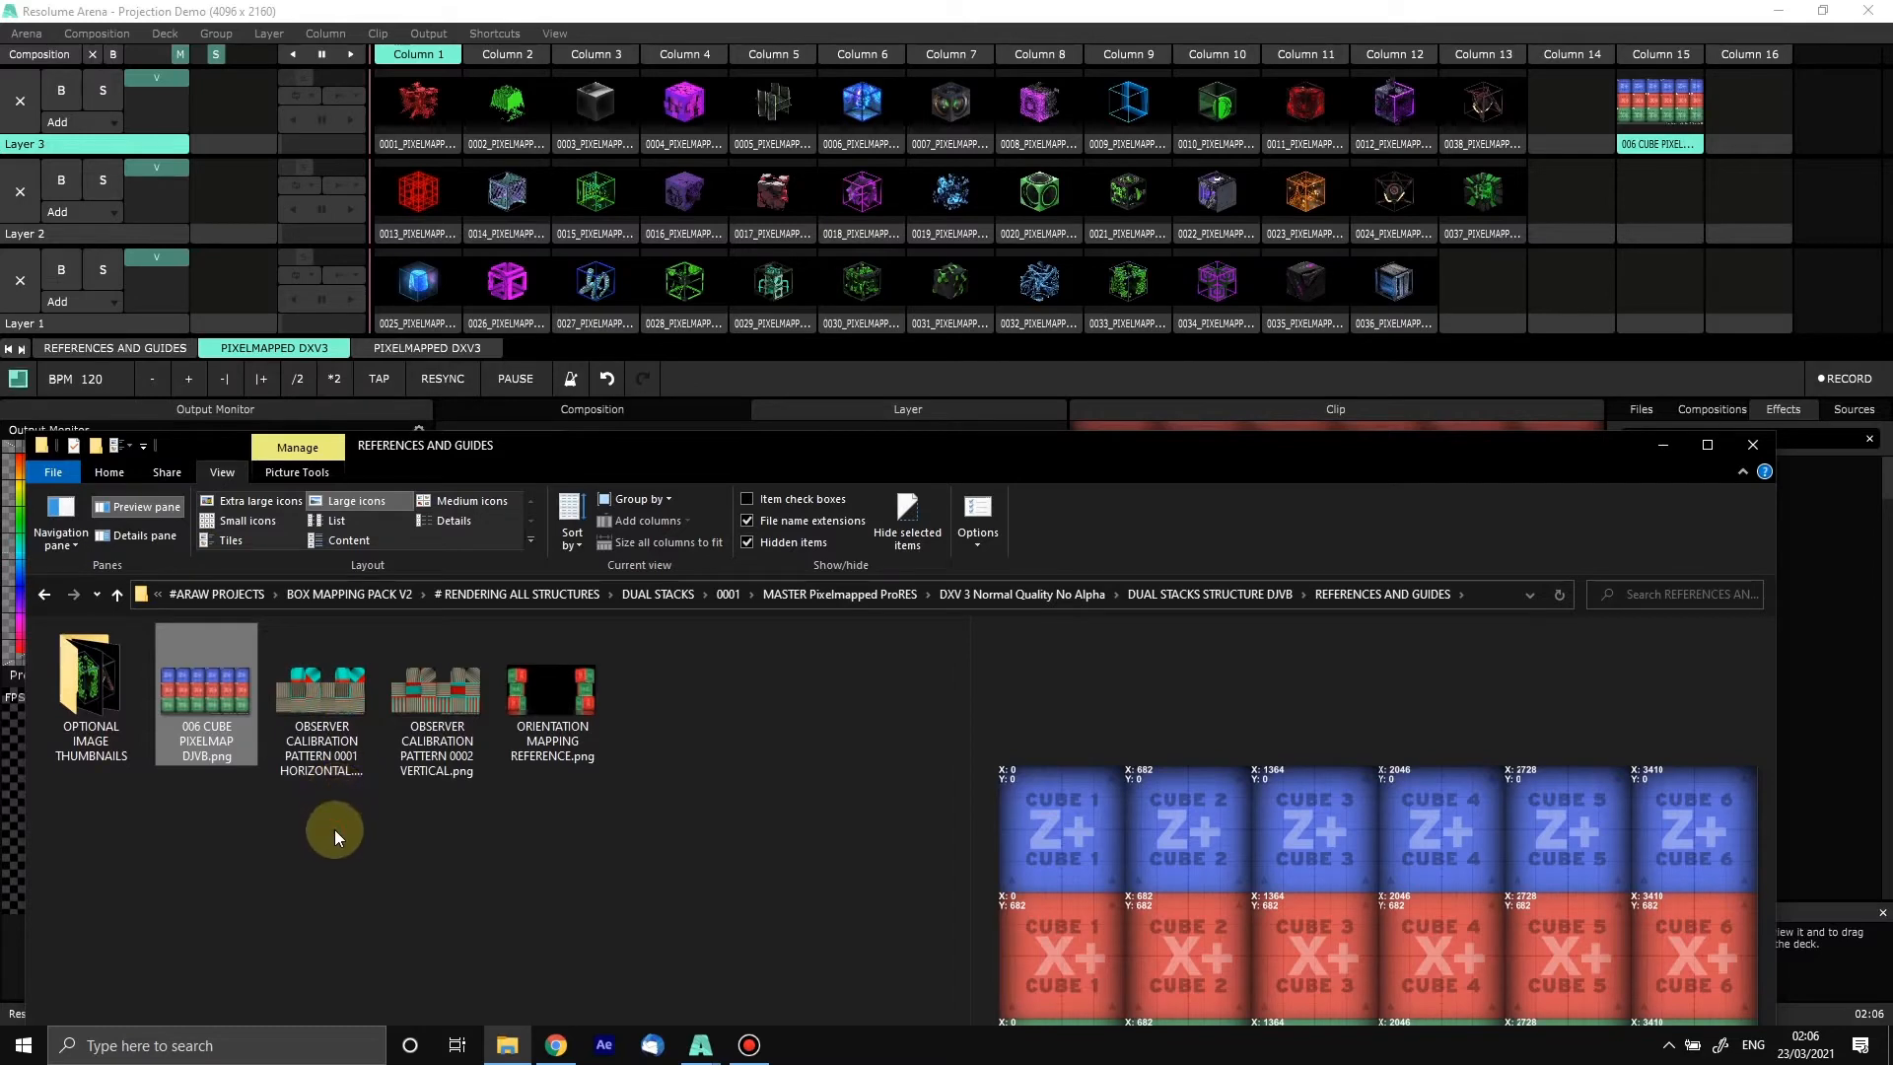
{"action": "left_click_drag", "start_coordinate": [326, 695], "coordinate": [1659, 192]}
{"action": "left_click_drag", "start_coordinate": [445, 647], "coordinate": [1671, 286]}
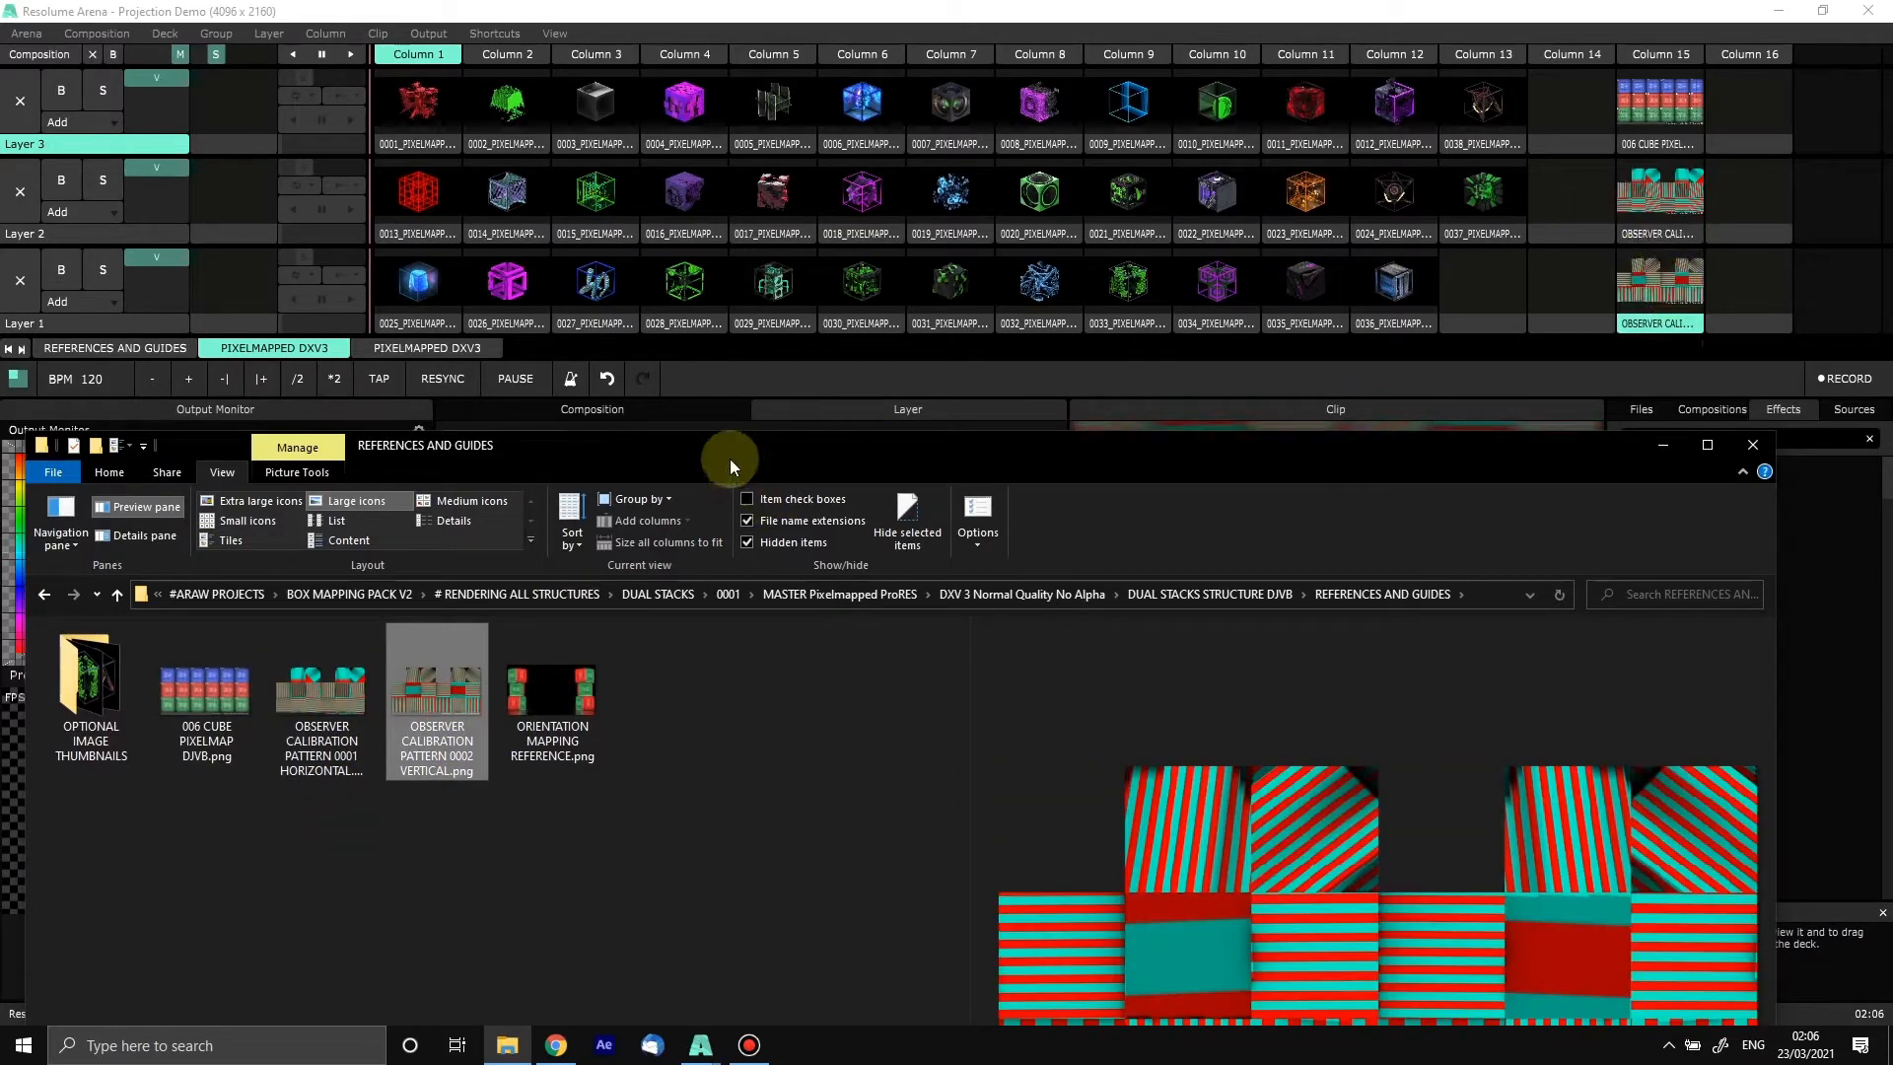
Step: Examine the vertical calibration pattern and an enlarged preview of ORIENTATION MAPPING REFERENCE.png in the references folder
{"action": "left_click_drag", "start_coordinate": [696, 438], "coordinate": [719, 144]}
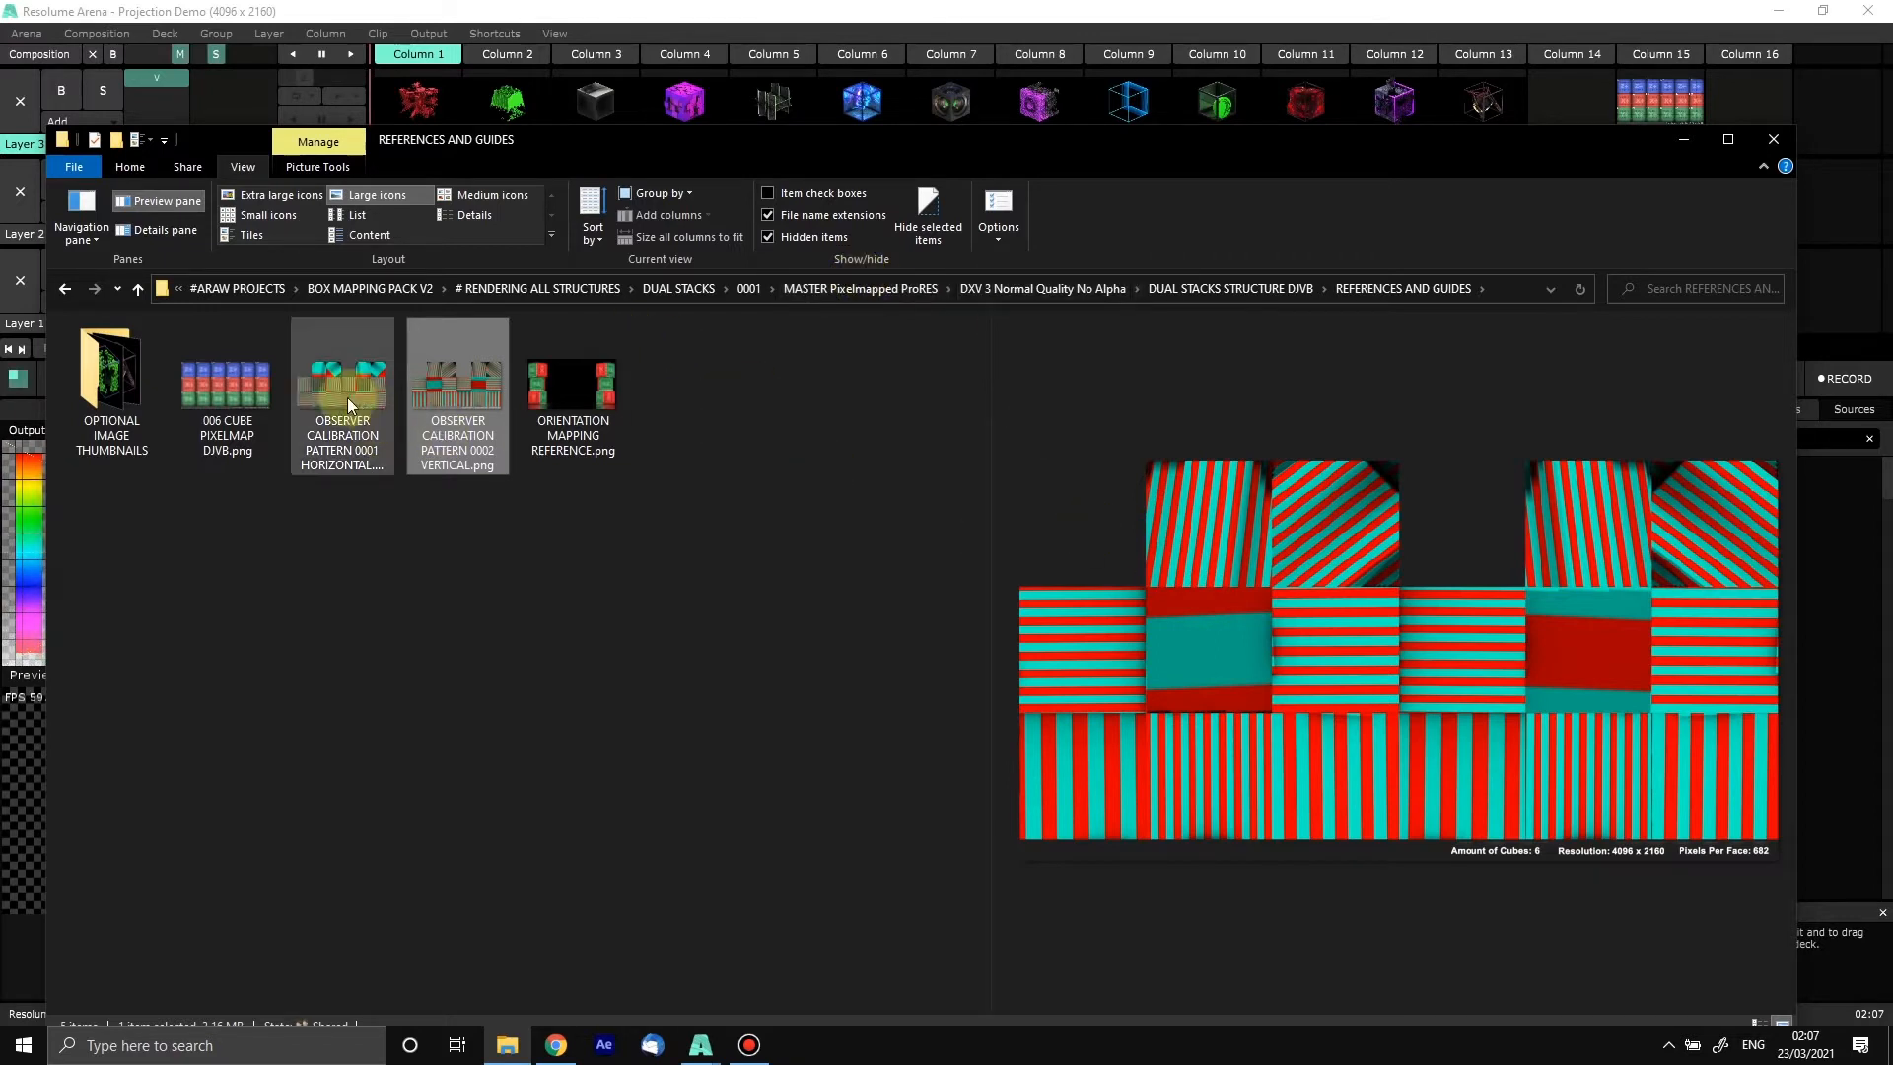
{"action": "left_click", "coordinate": [458, 546]}
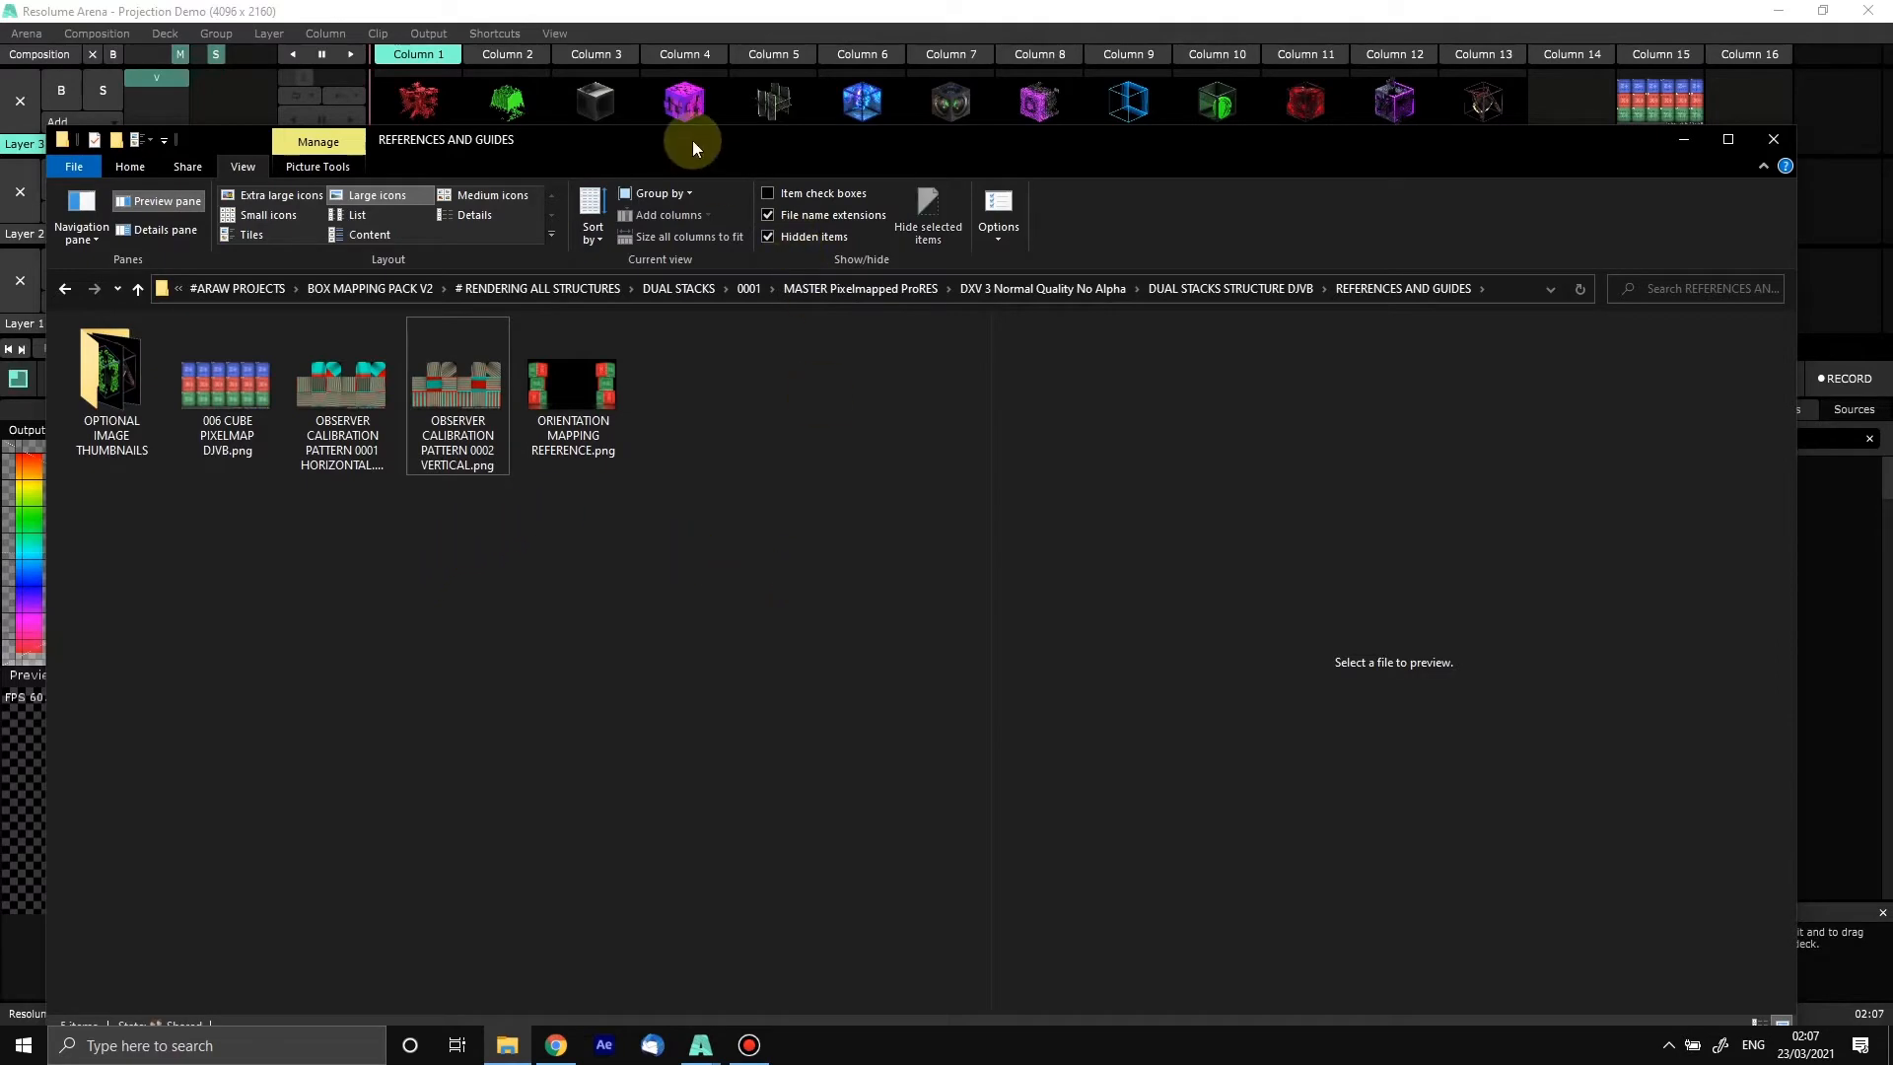
{"action": "left_click_drag", "start_coordinate": [692, 140], "coordinate": [696, 518]}
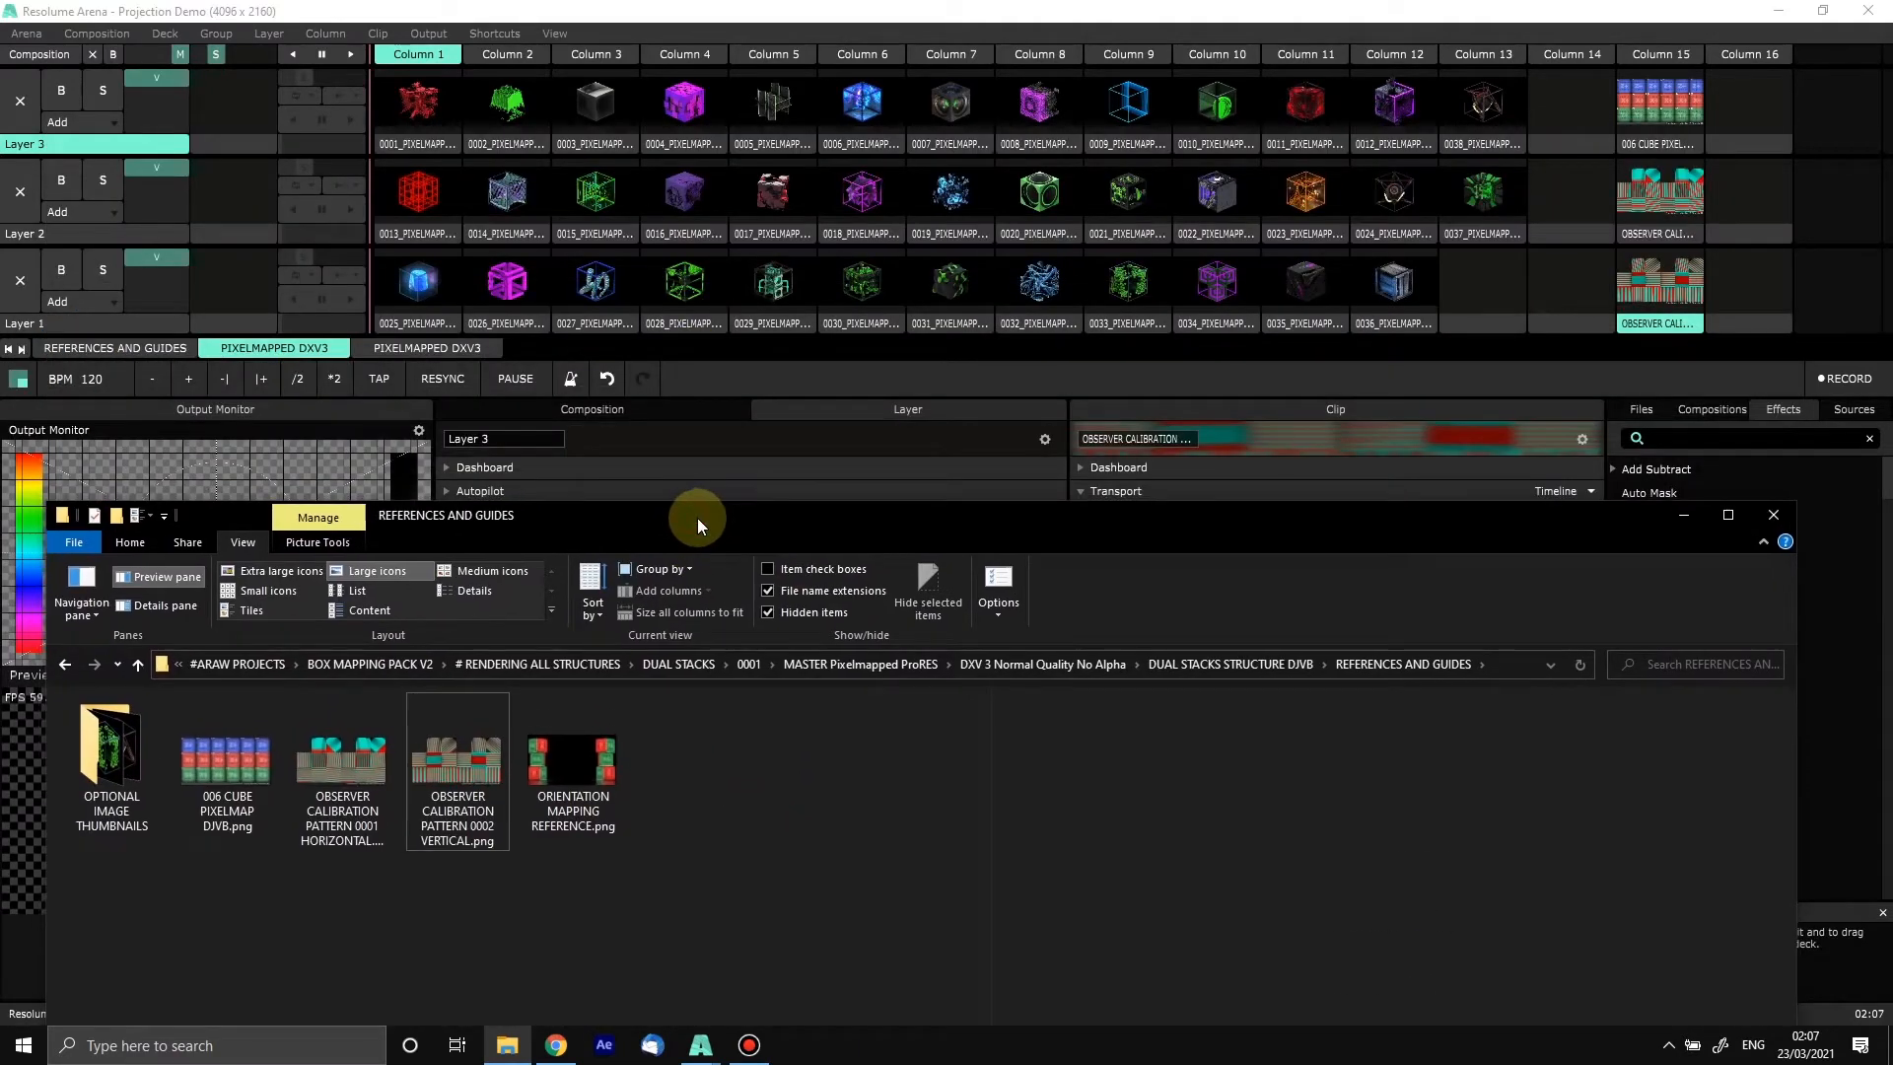
{"action": "left_click", "coordinate": [577, 770]}
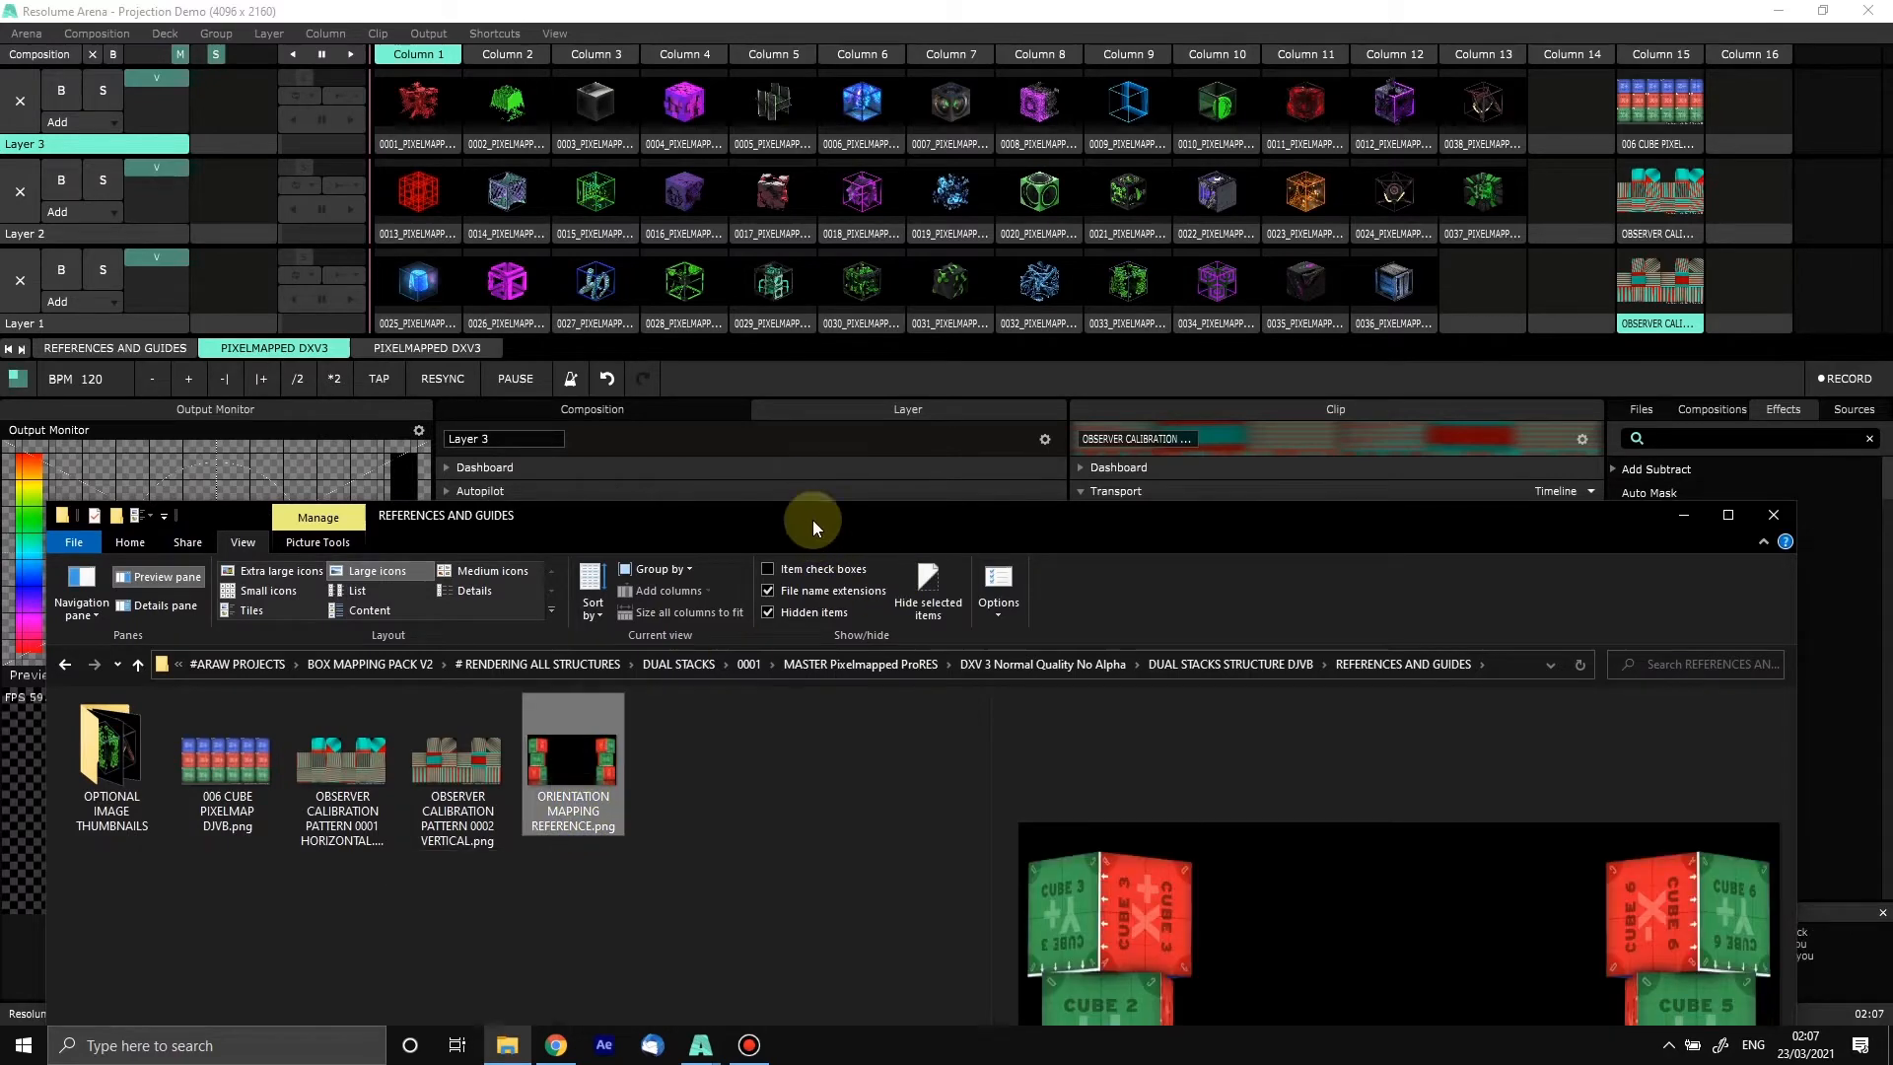
{"action": "left_click_drag", "start_coordinate": [813, 518], "coordinate": [826, 75]}
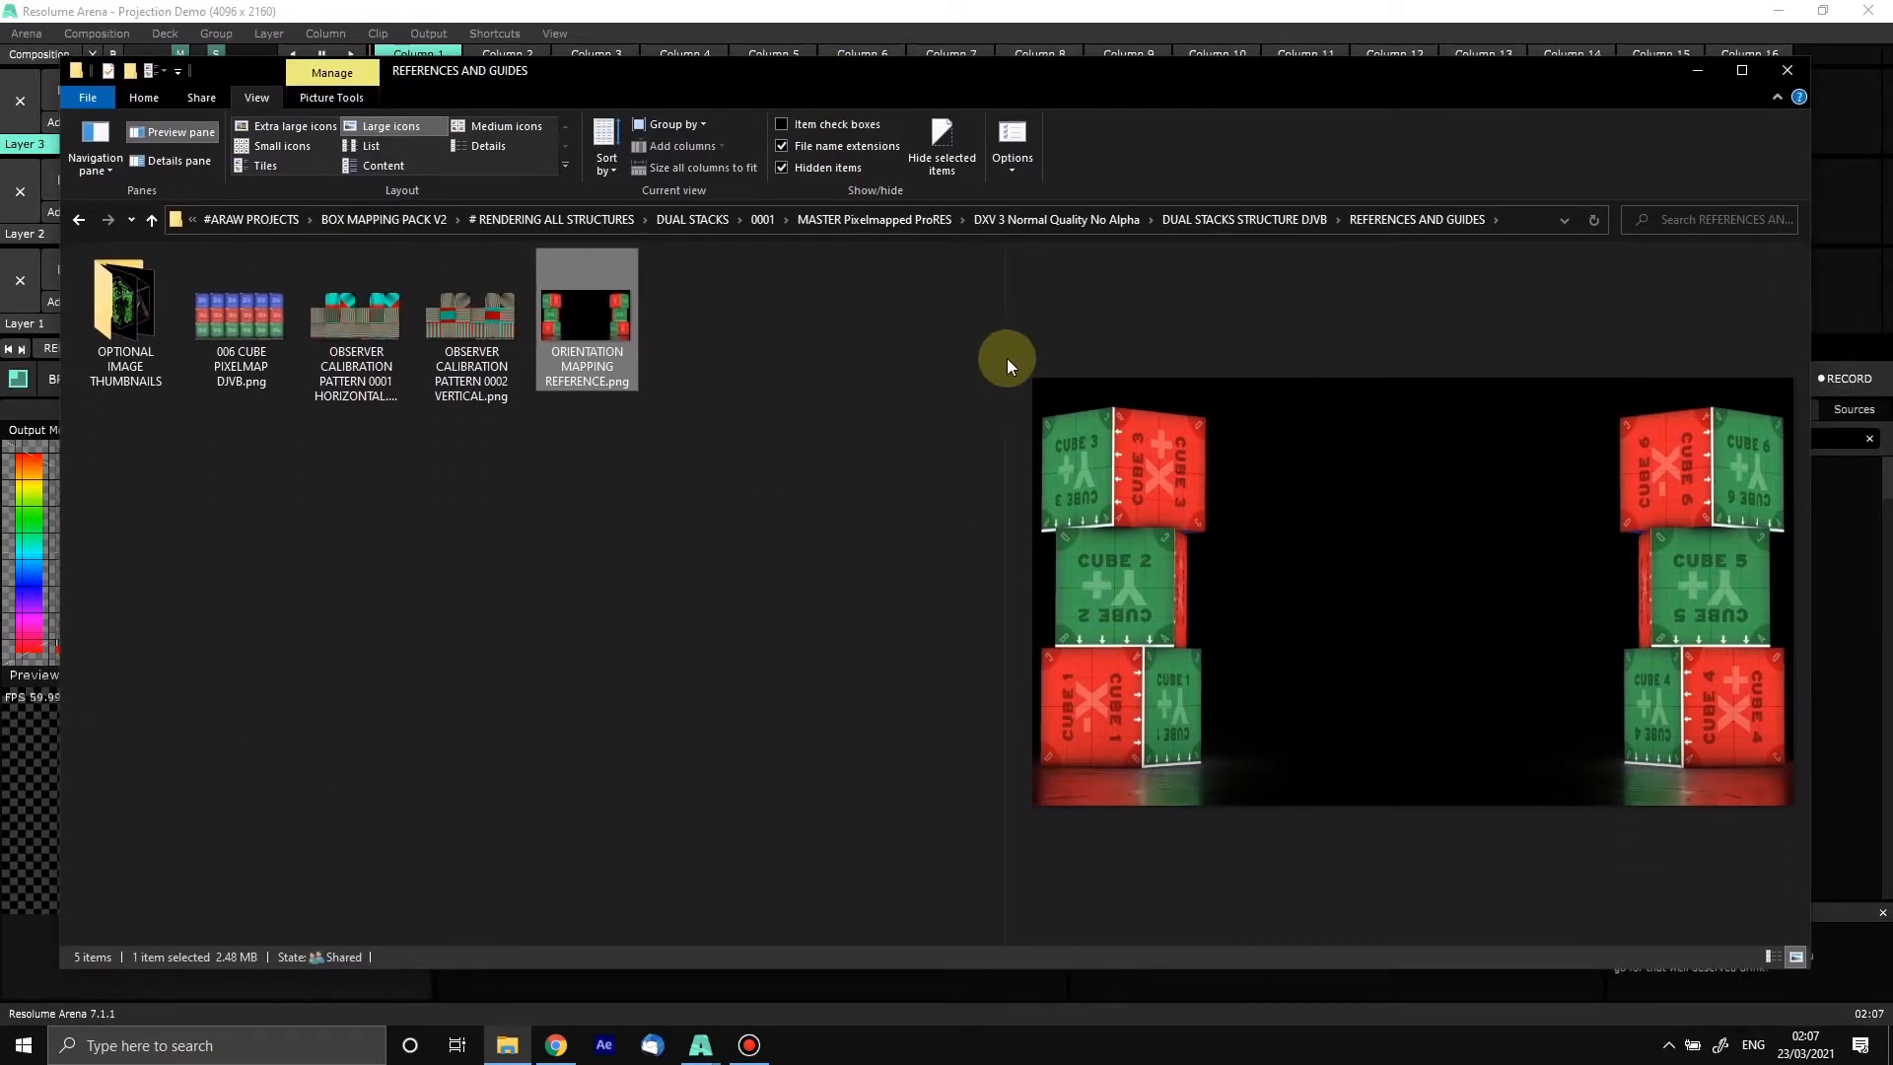
{"action": "left_click_drag", "start_coordinate": [1001, 367], "coordinate": [634, 402]}
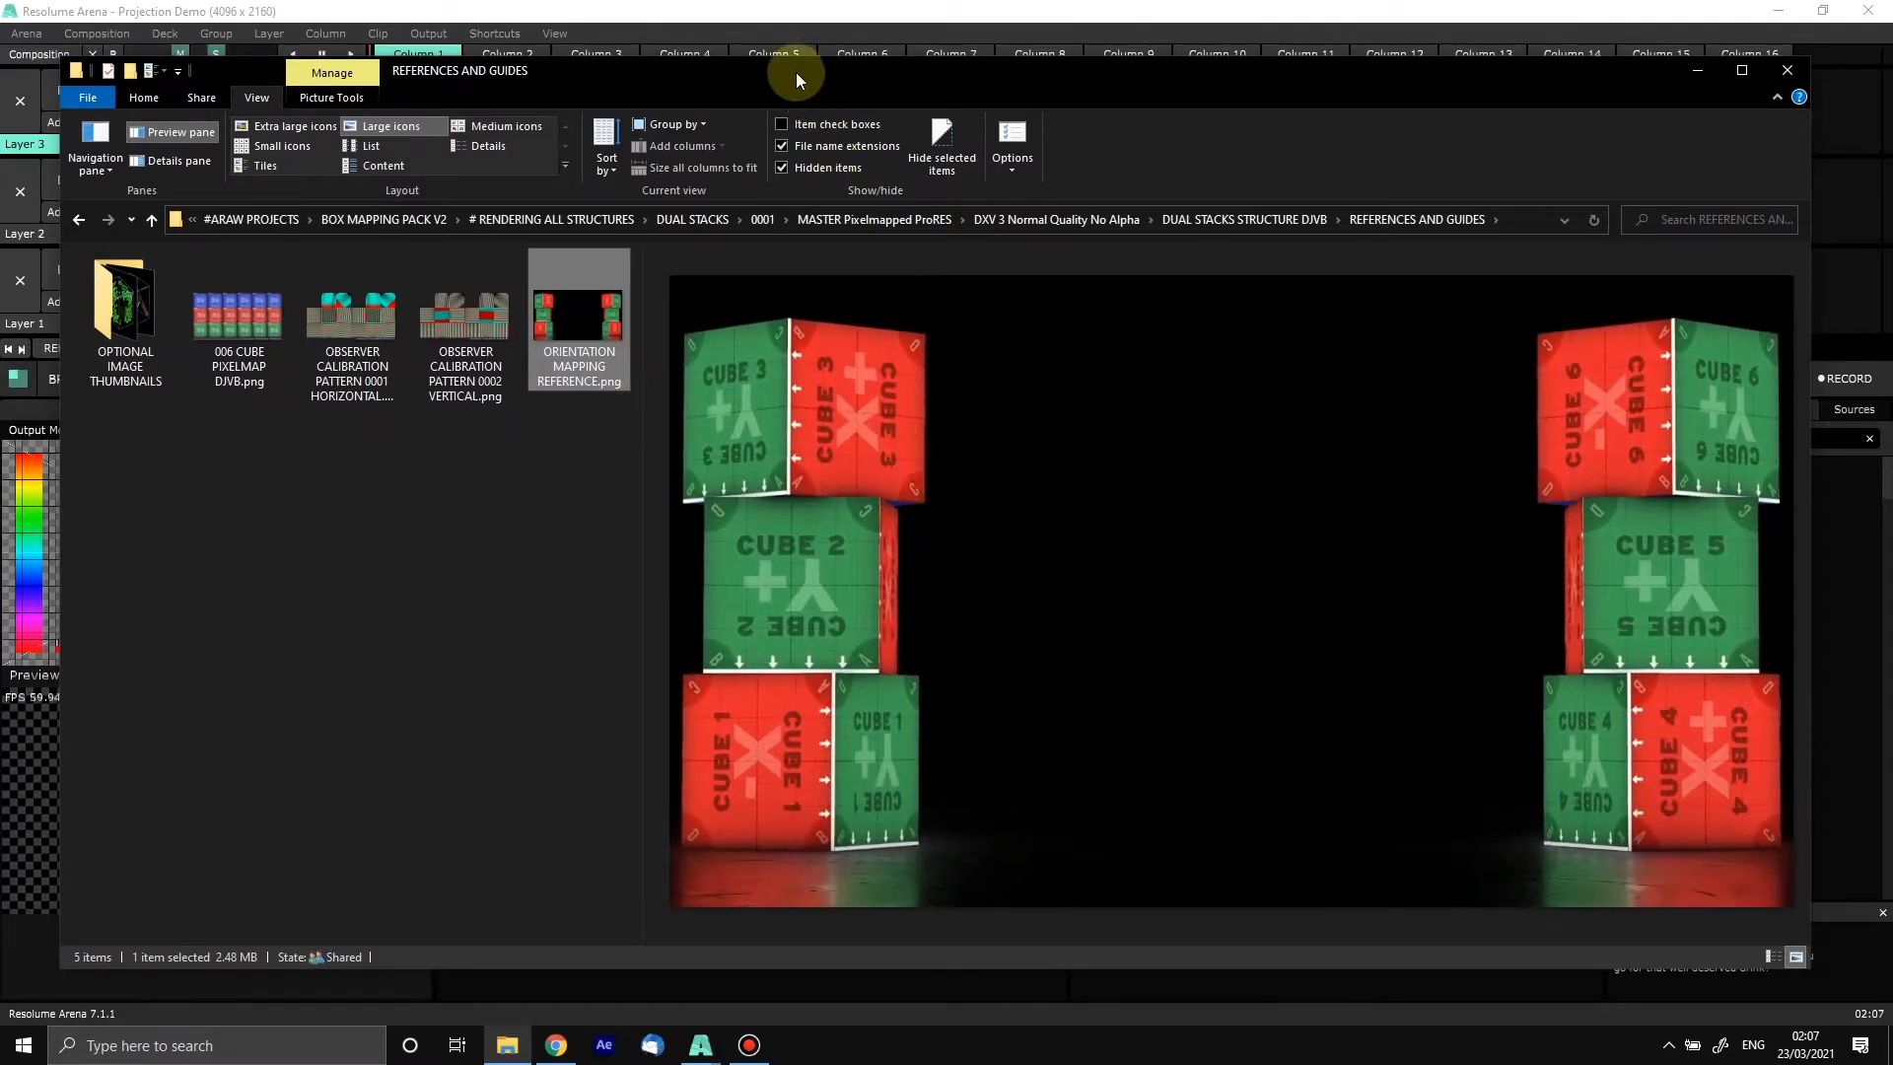
{"action": "left_click_drag", "start_coordinate": [791, 75], "coordinate": [789, 75]}
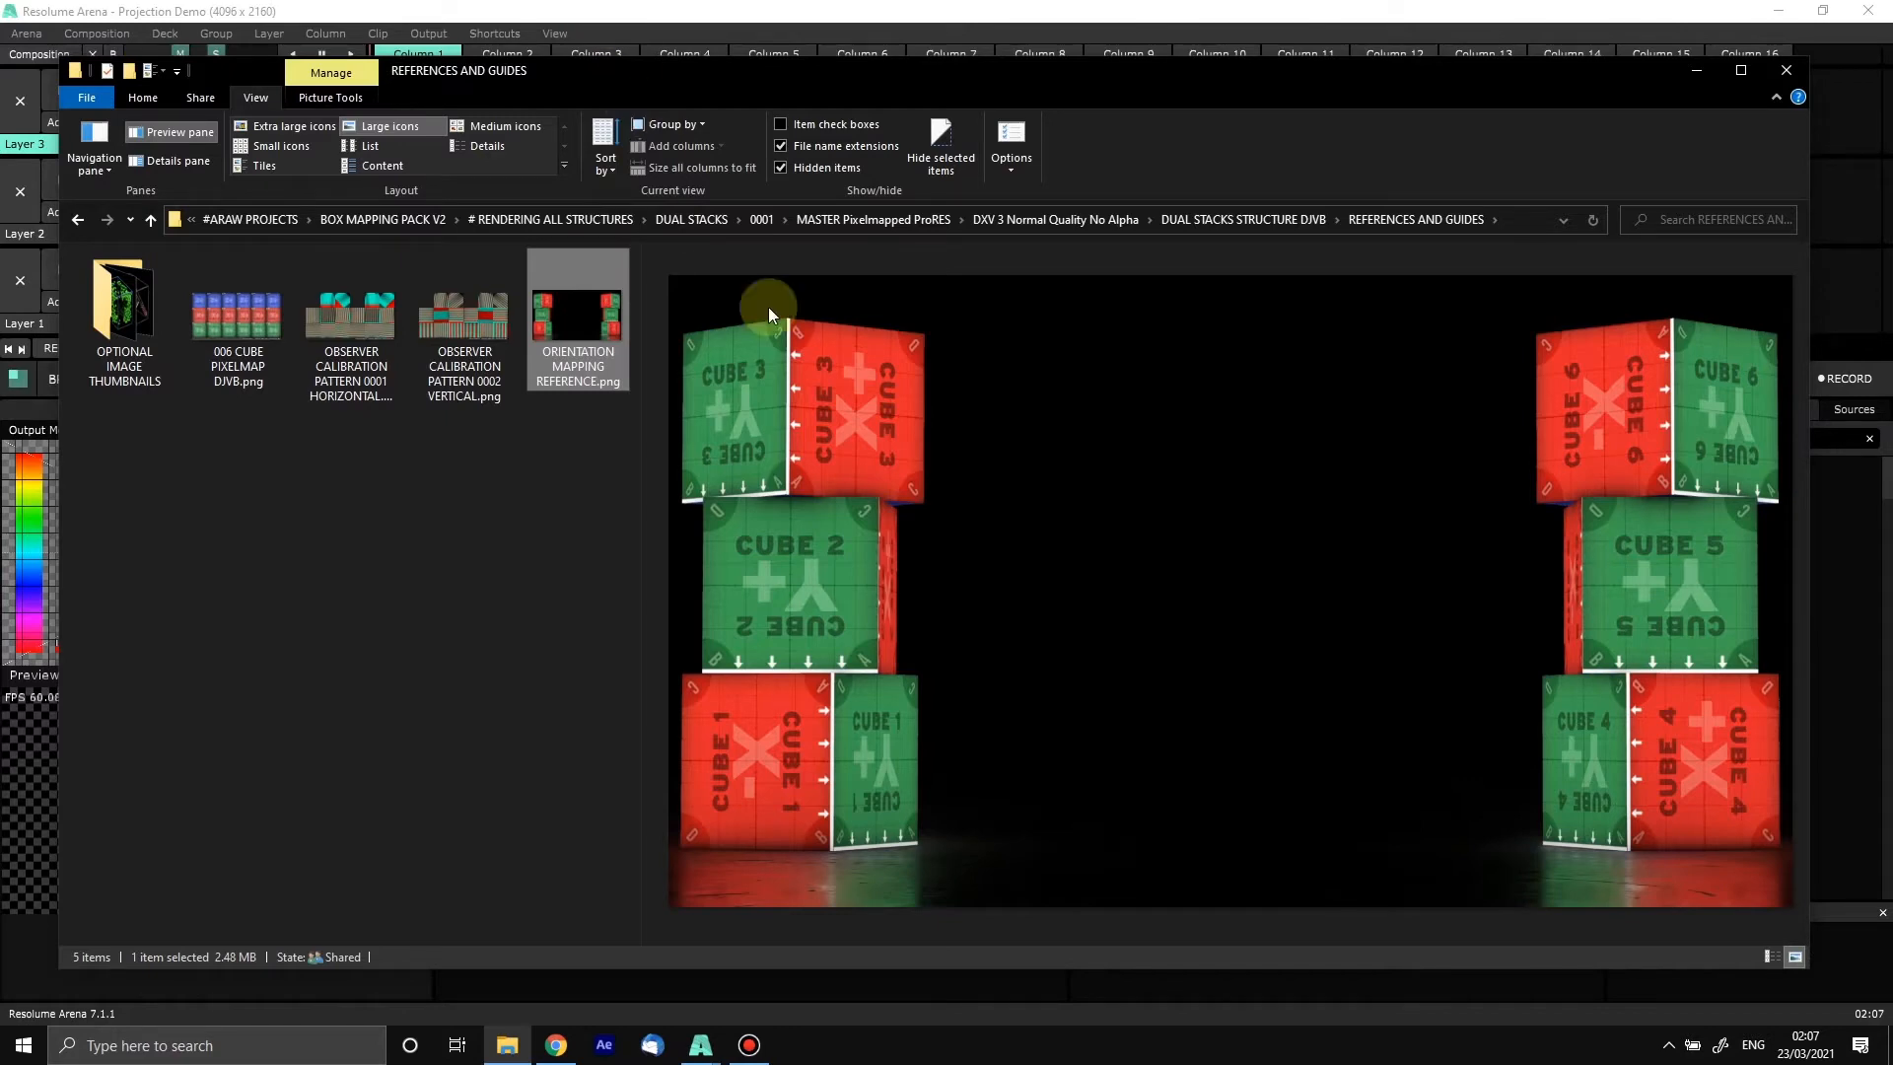
Step: Return to Resolume Arena, turn off the output test card and trigger the 006 CUBE PIXELMAP clip on Layer 3
{"action": "left_click", "coordinate": [678, 10]}
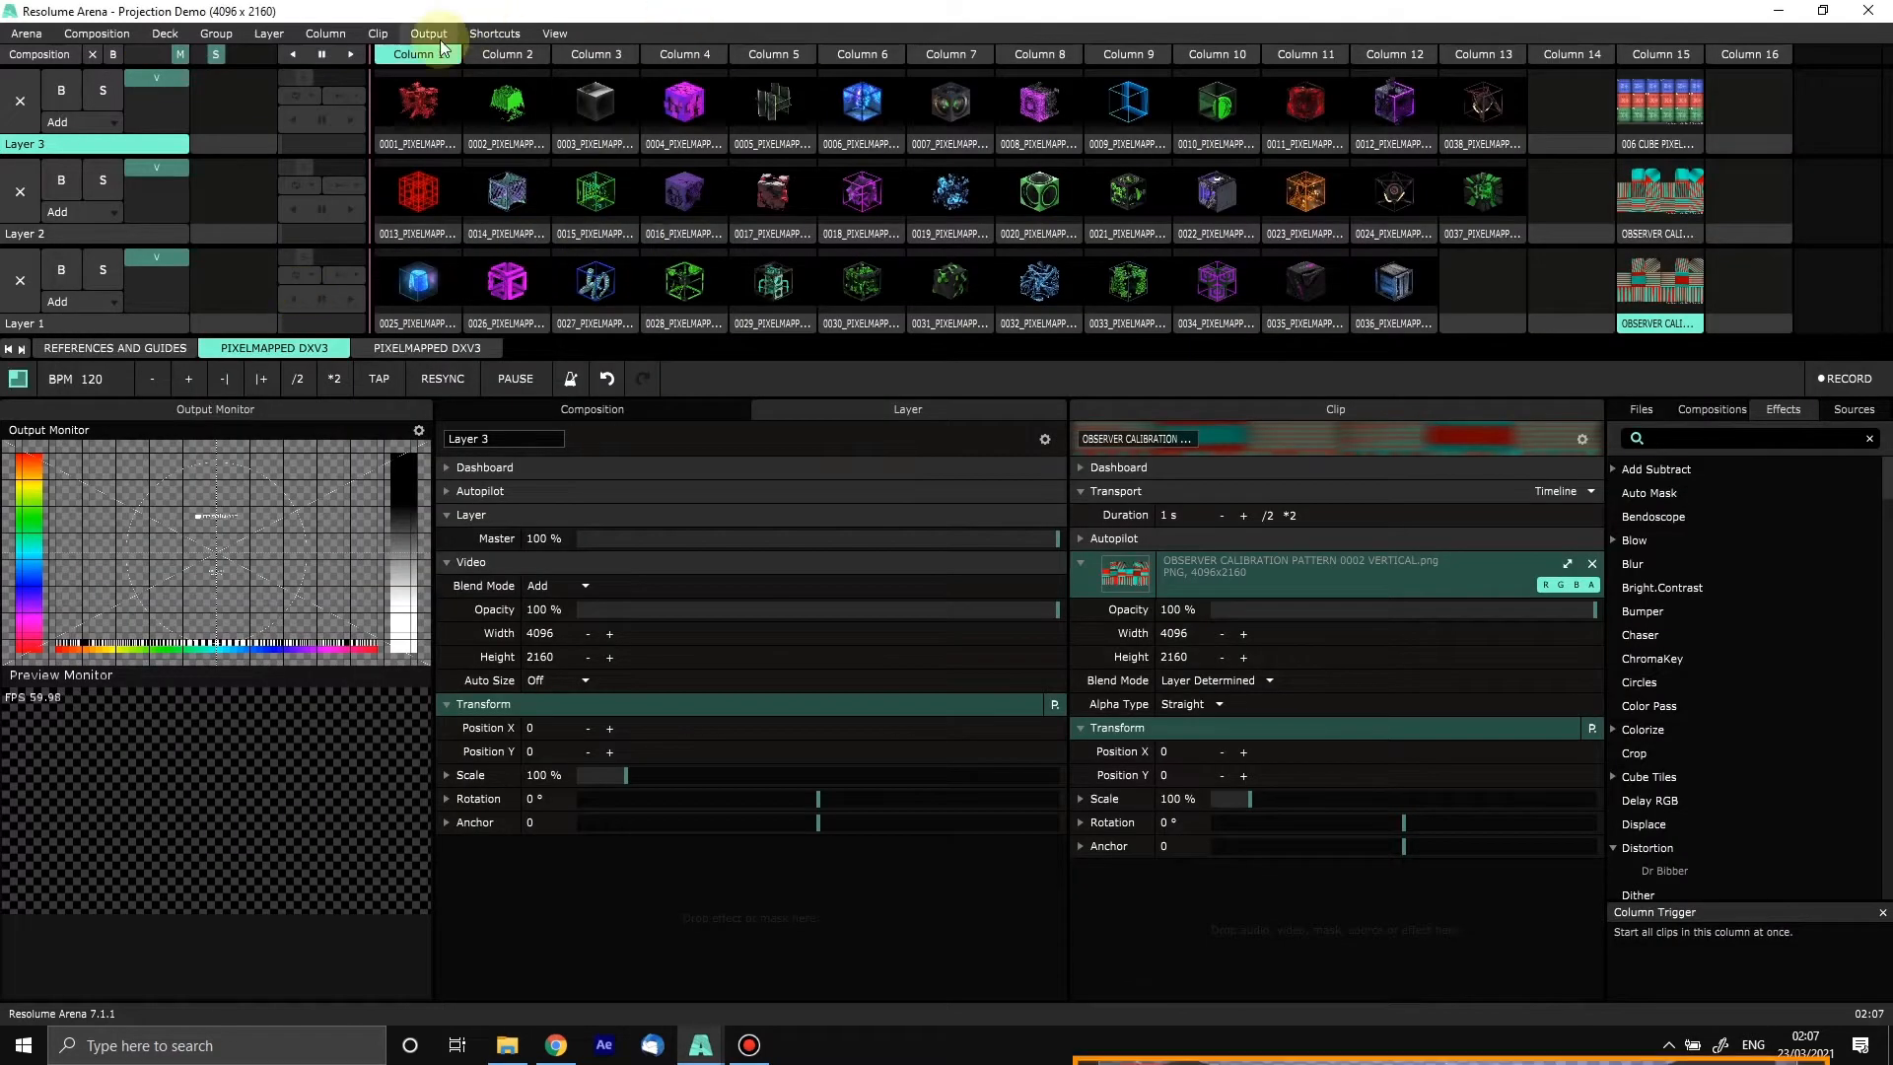
{"action": "left_click", "coordinate": [429, 32]}
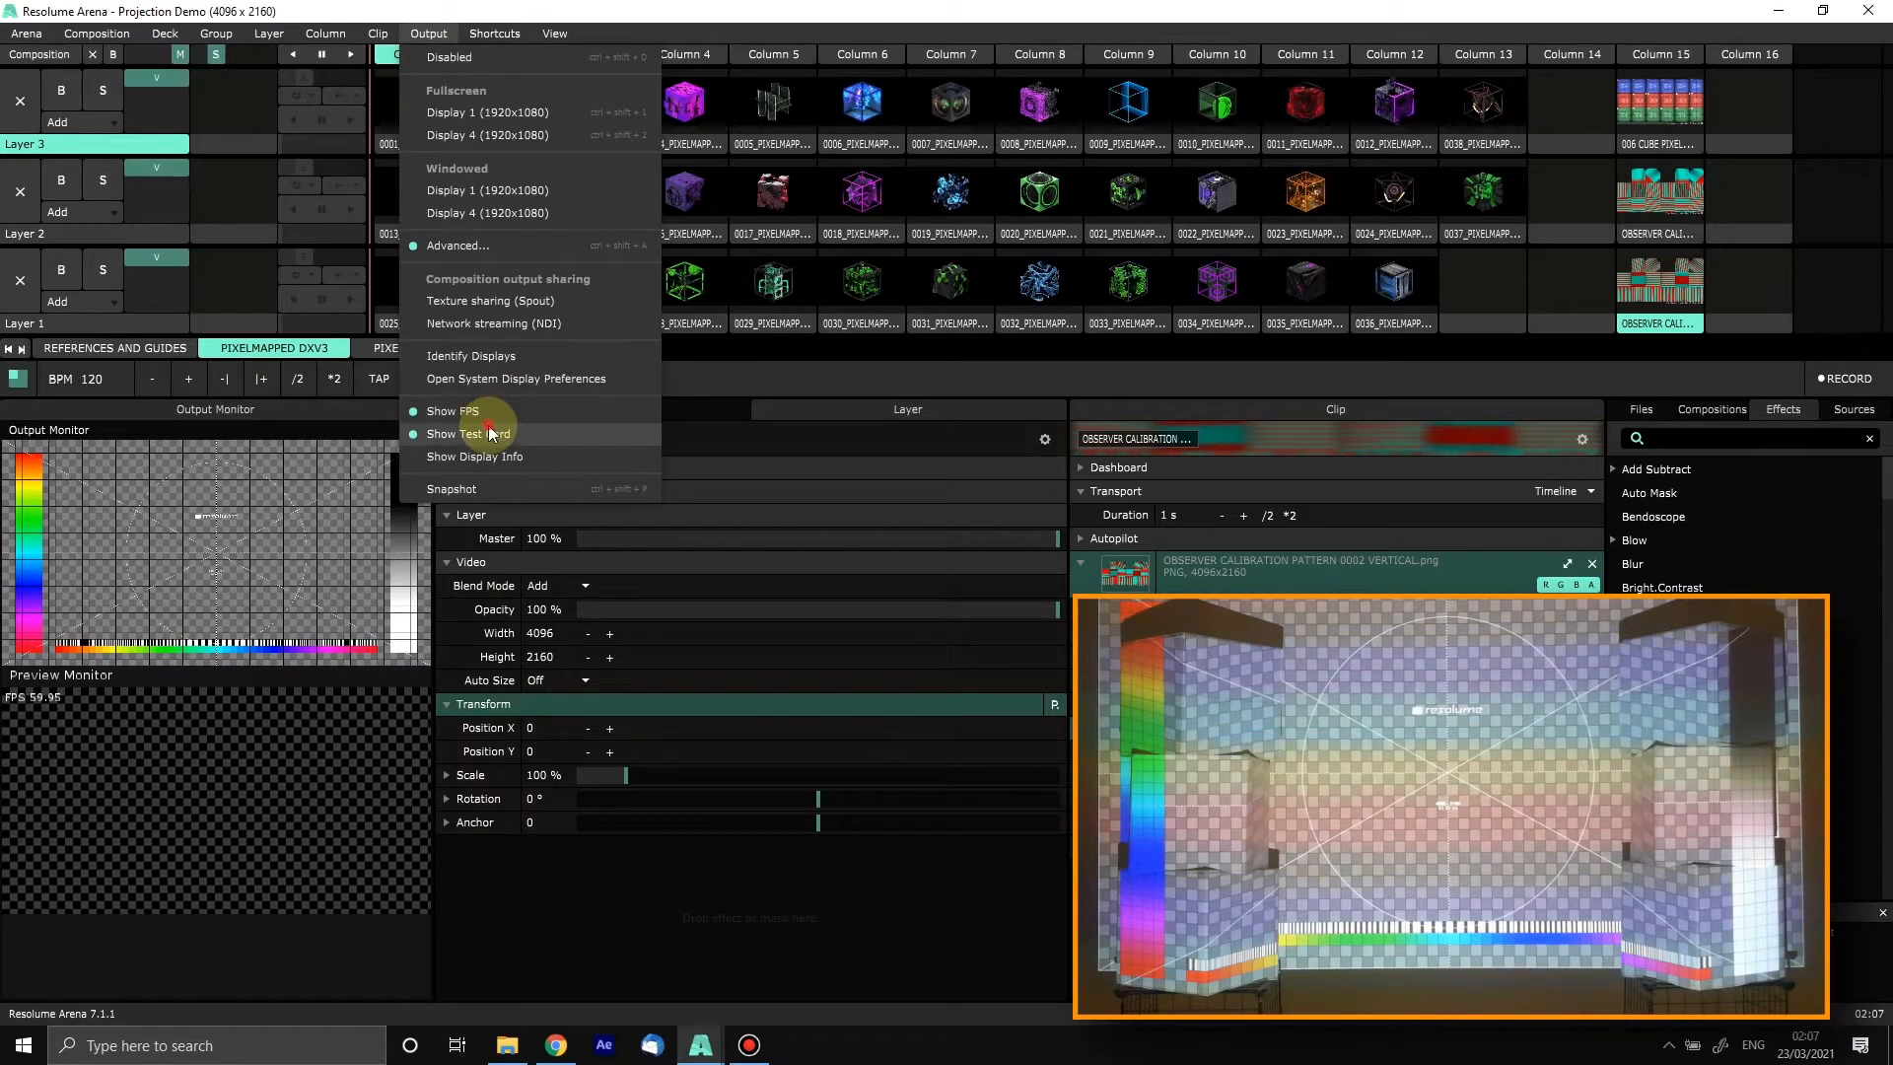
{"action": "left_click", "coordinate": [488, 431]}
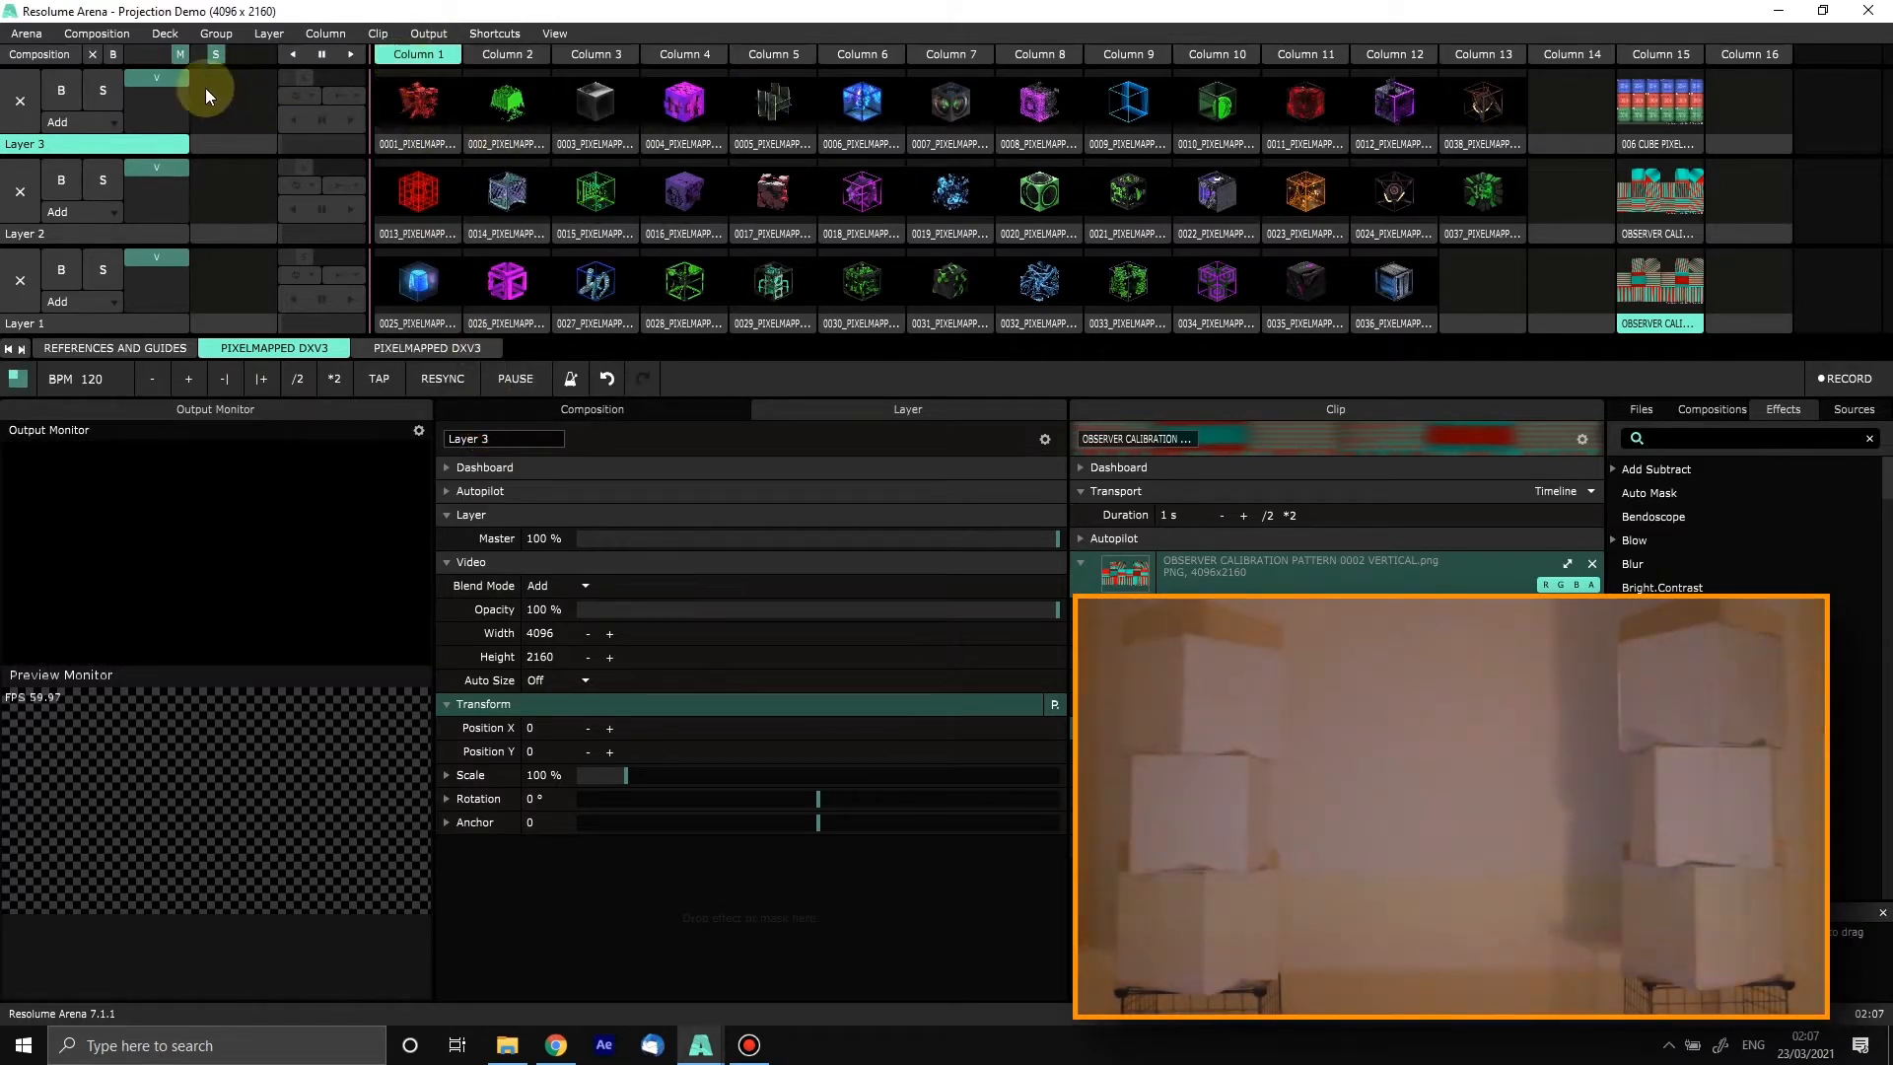
{"action": "left_click", "coordinate": [1660, 101]}
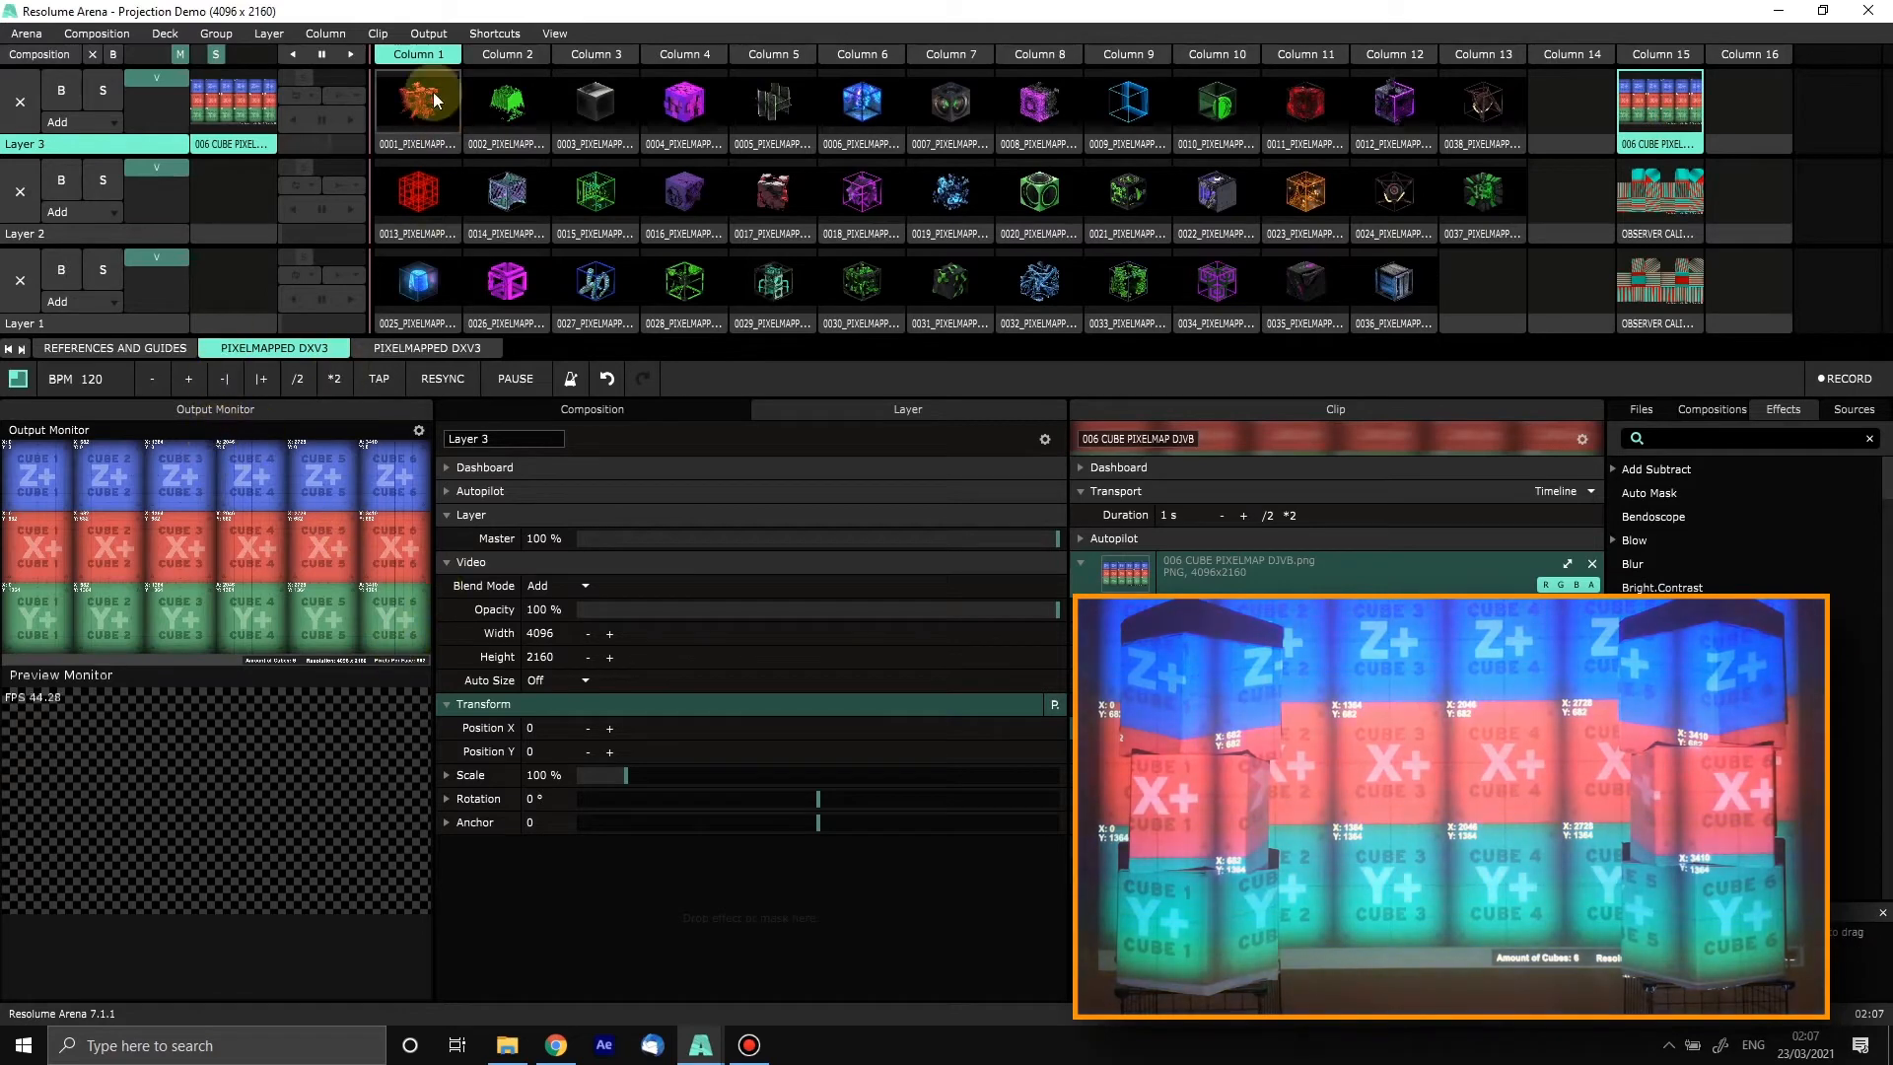
Step: Open the Advanced Output setup and set Slice 1's input selection to 682 x 682 at left 0 and top 0
{"action": "left_click", "coordinate": [420, 36]}
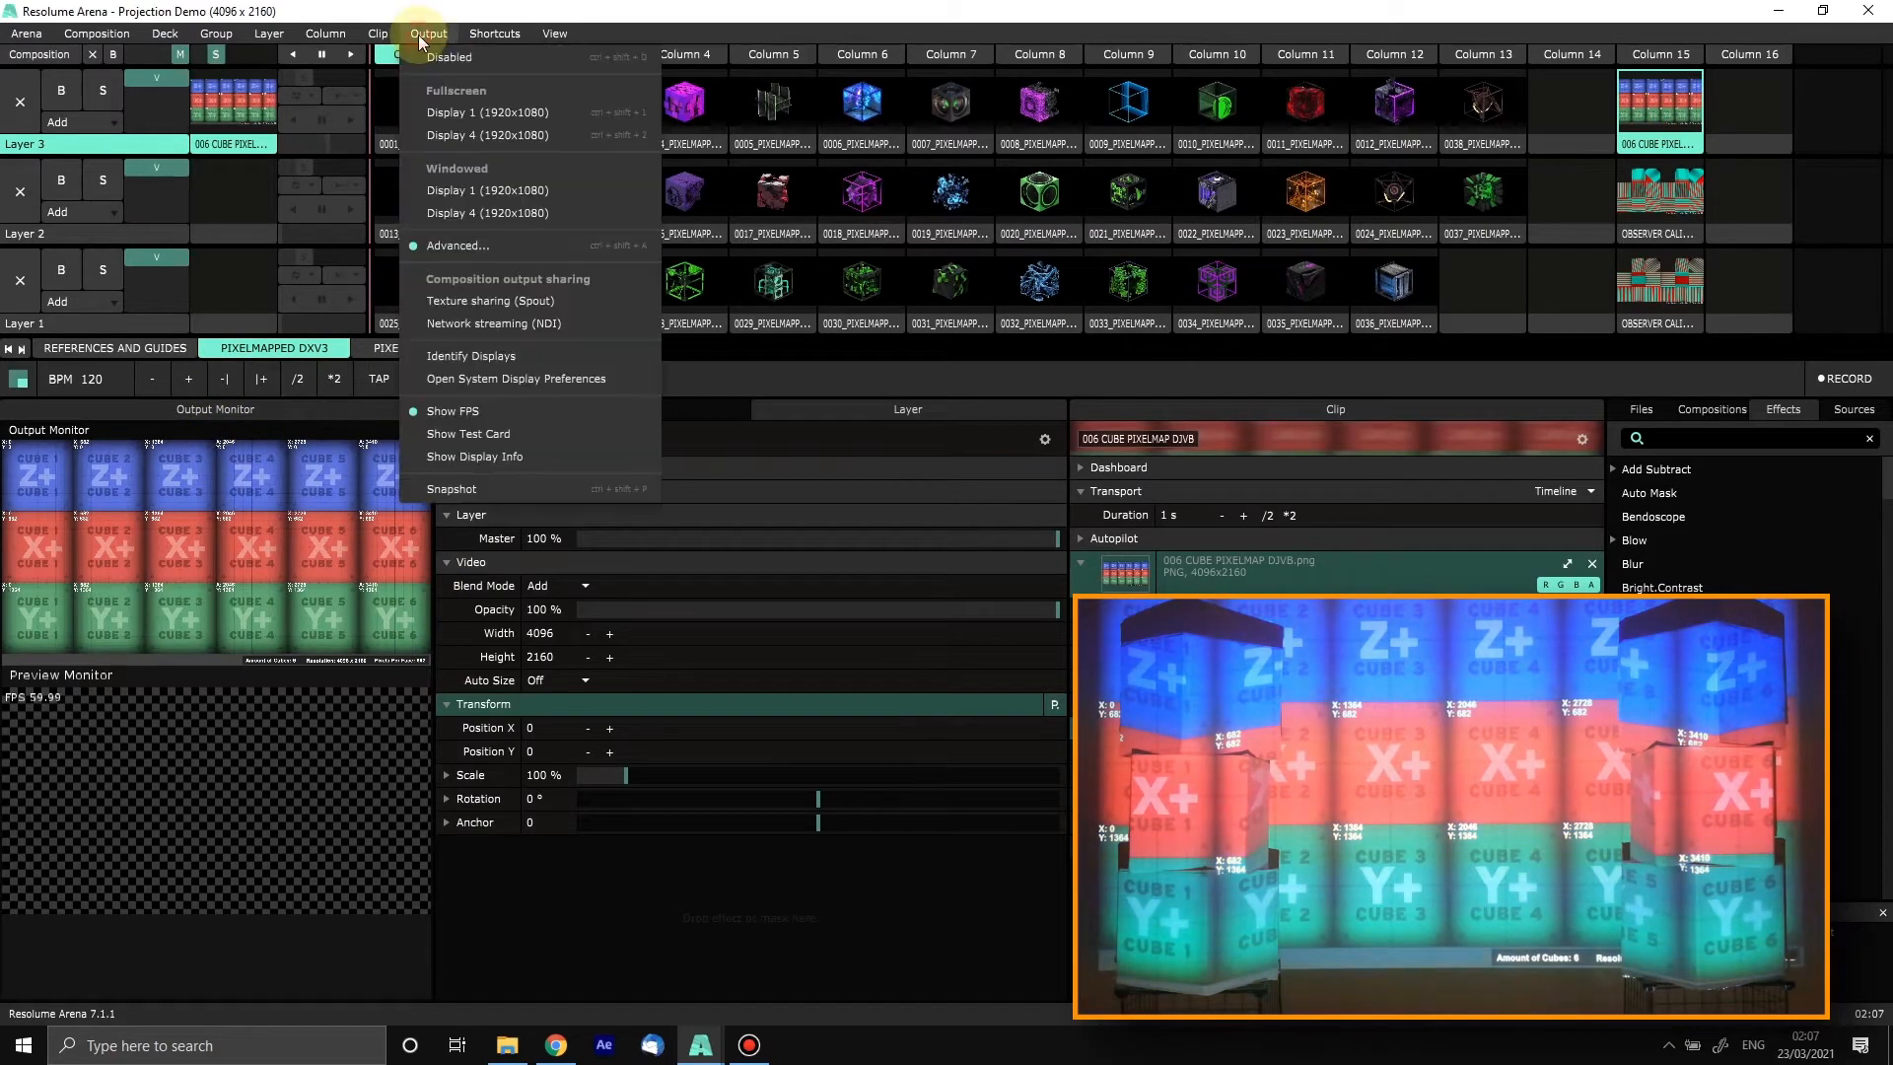
{"action": "left_click", "coordinate": [481, 252]}
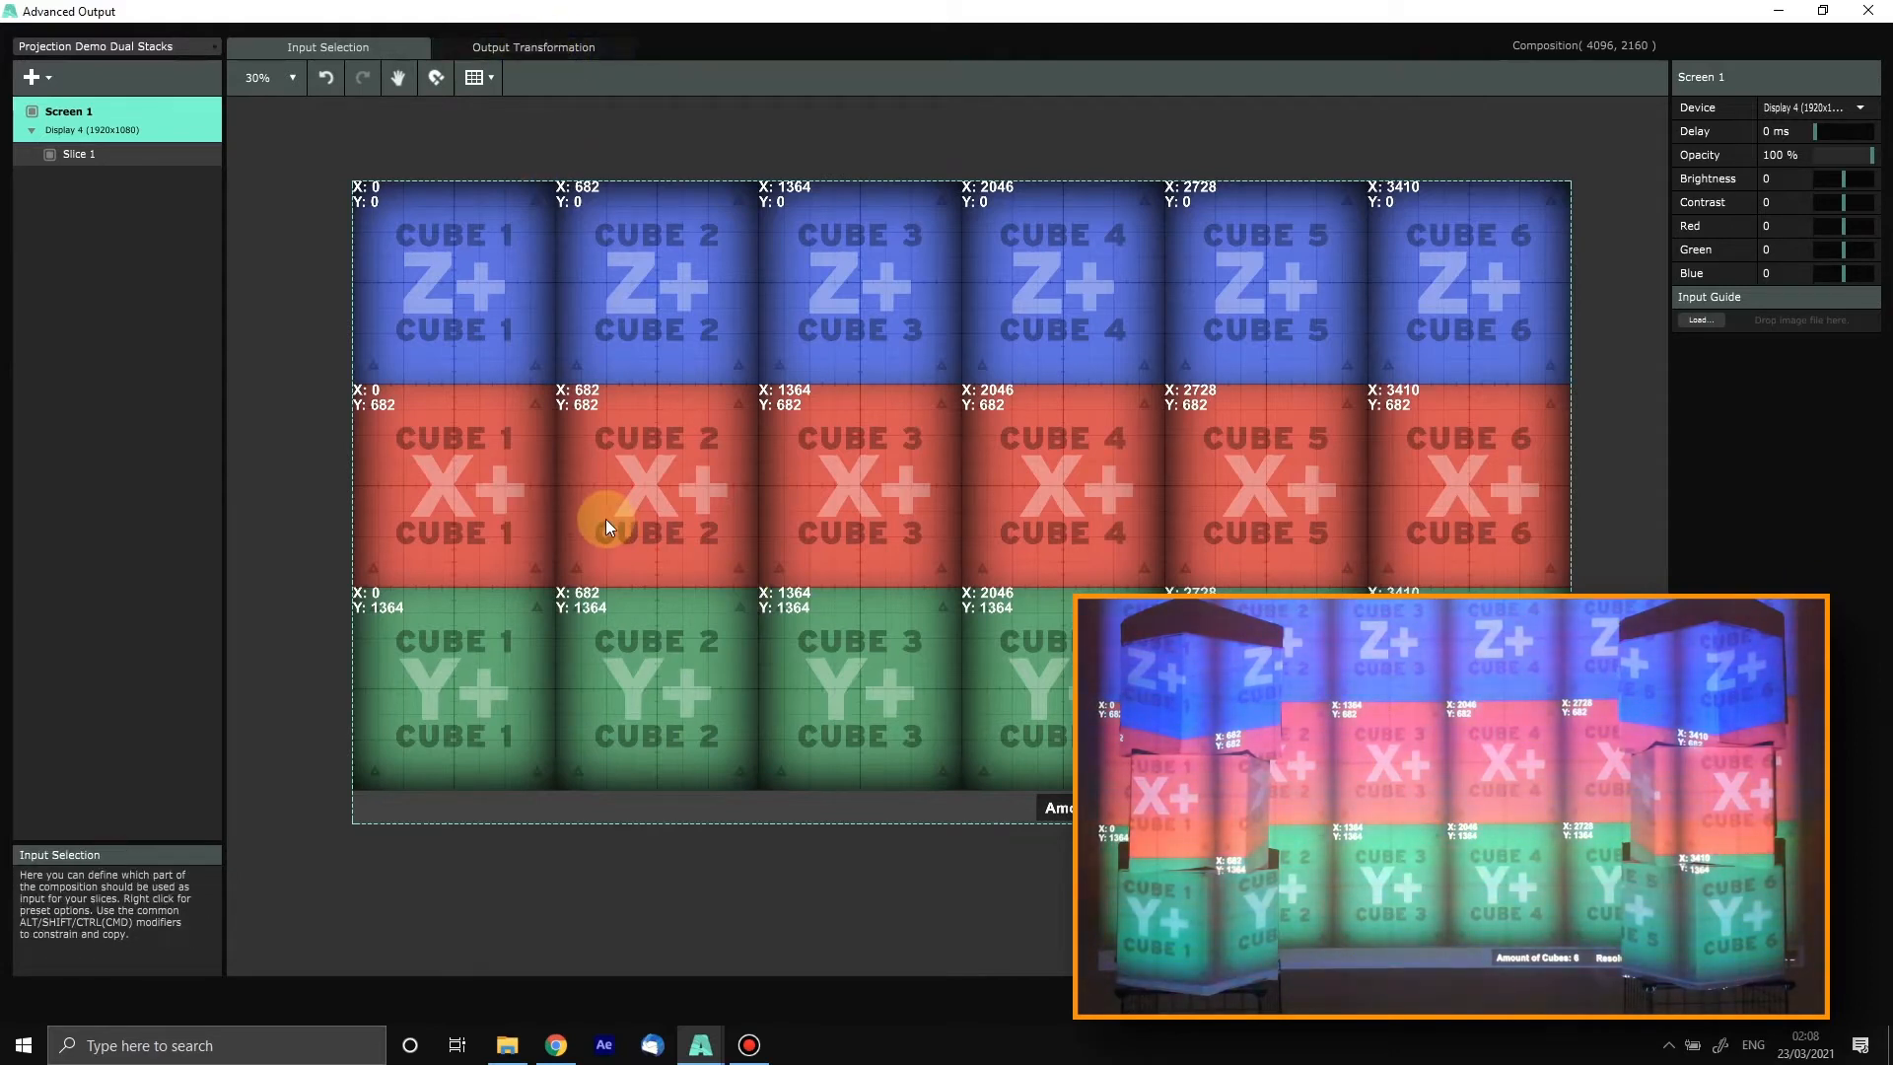
{"action": "left_click", "coordinate": [719, 574]}
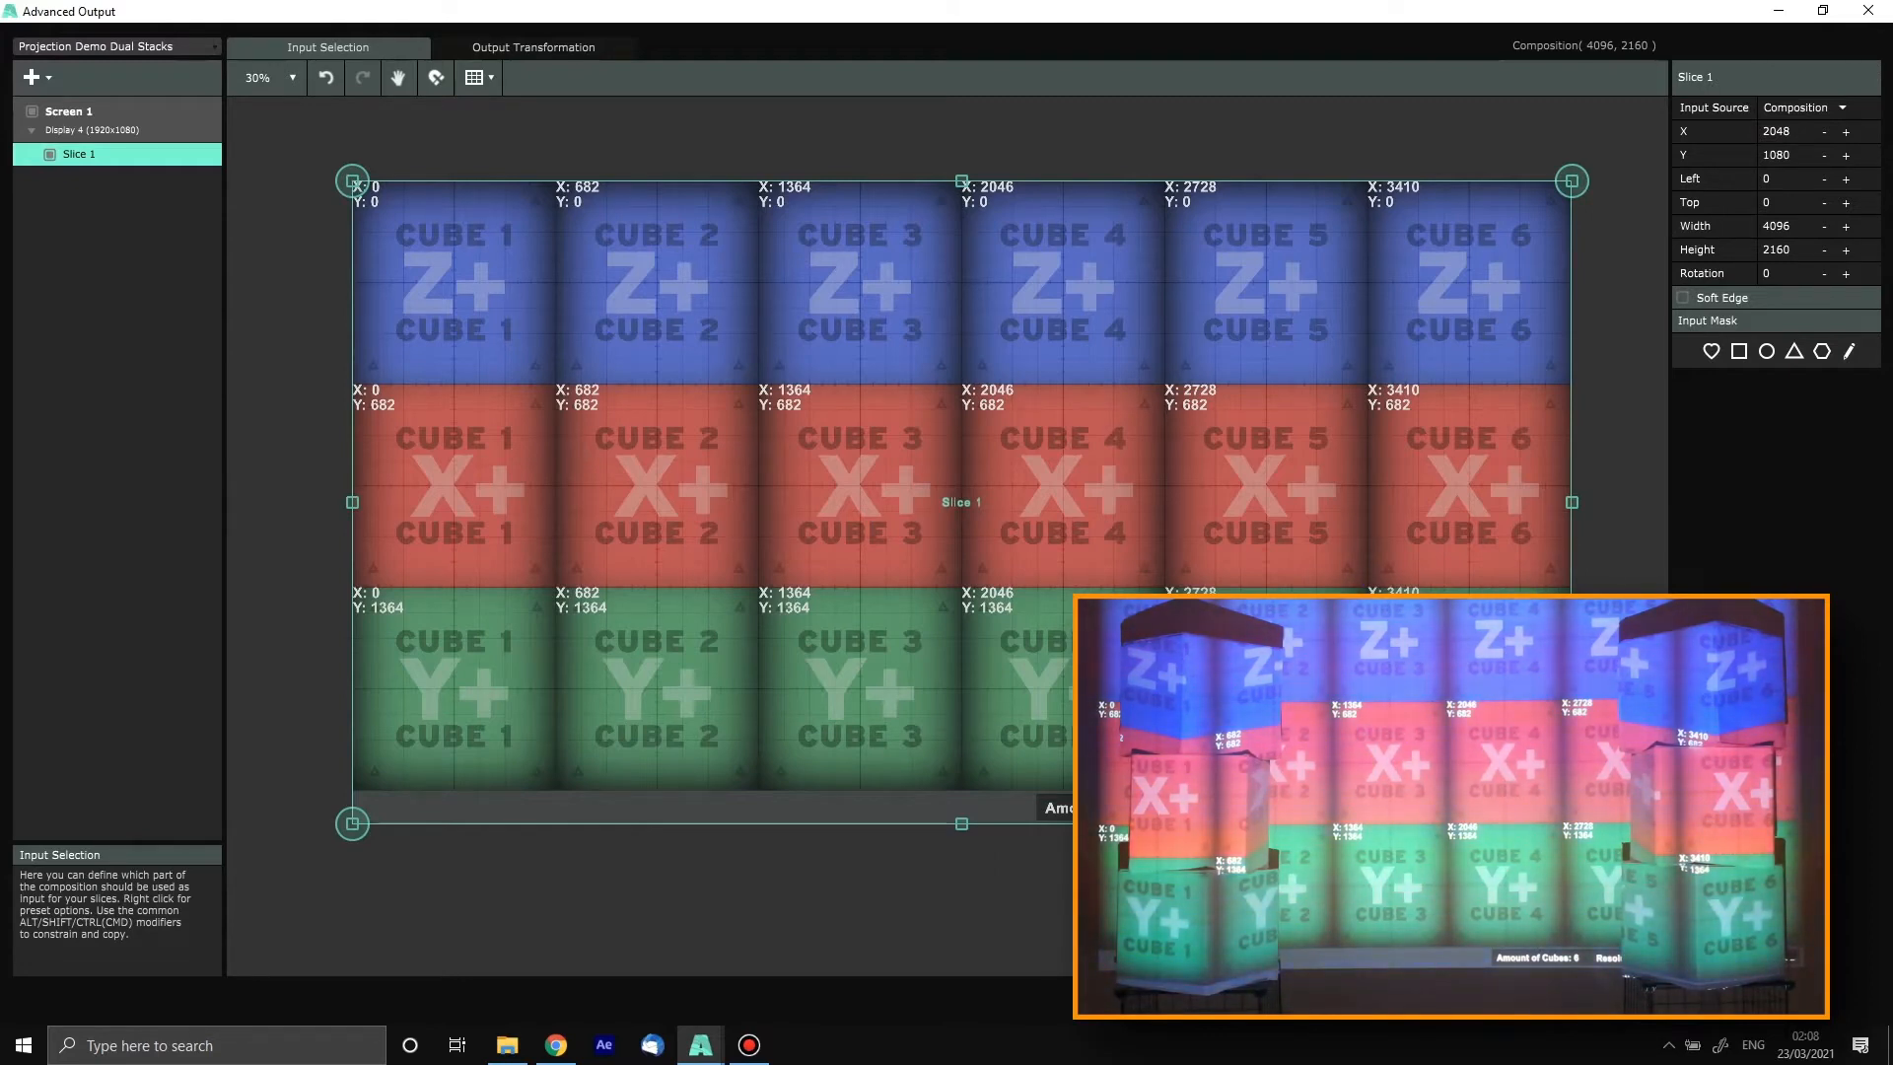
{"action": "double_click", "coordinate": [1780, 230]}
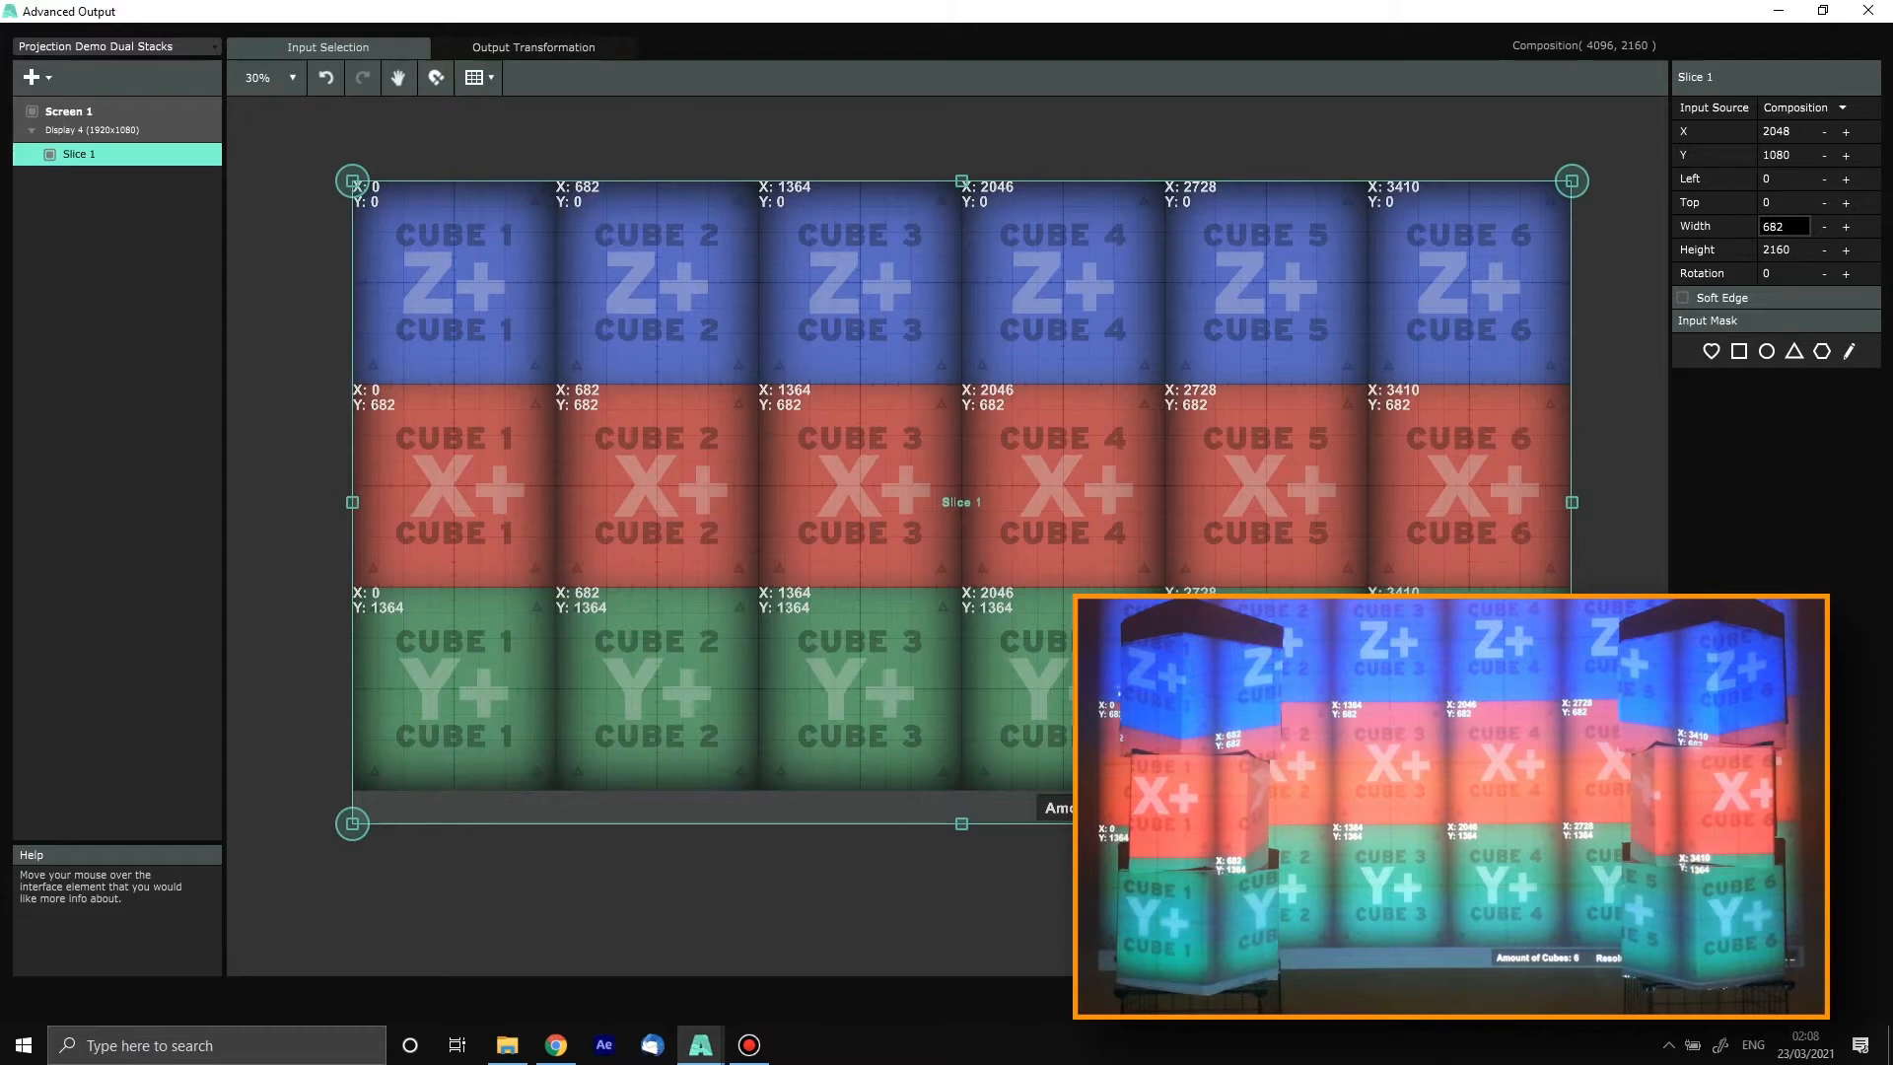
{"action": "double_click", "coordinate": [1776, 247]}
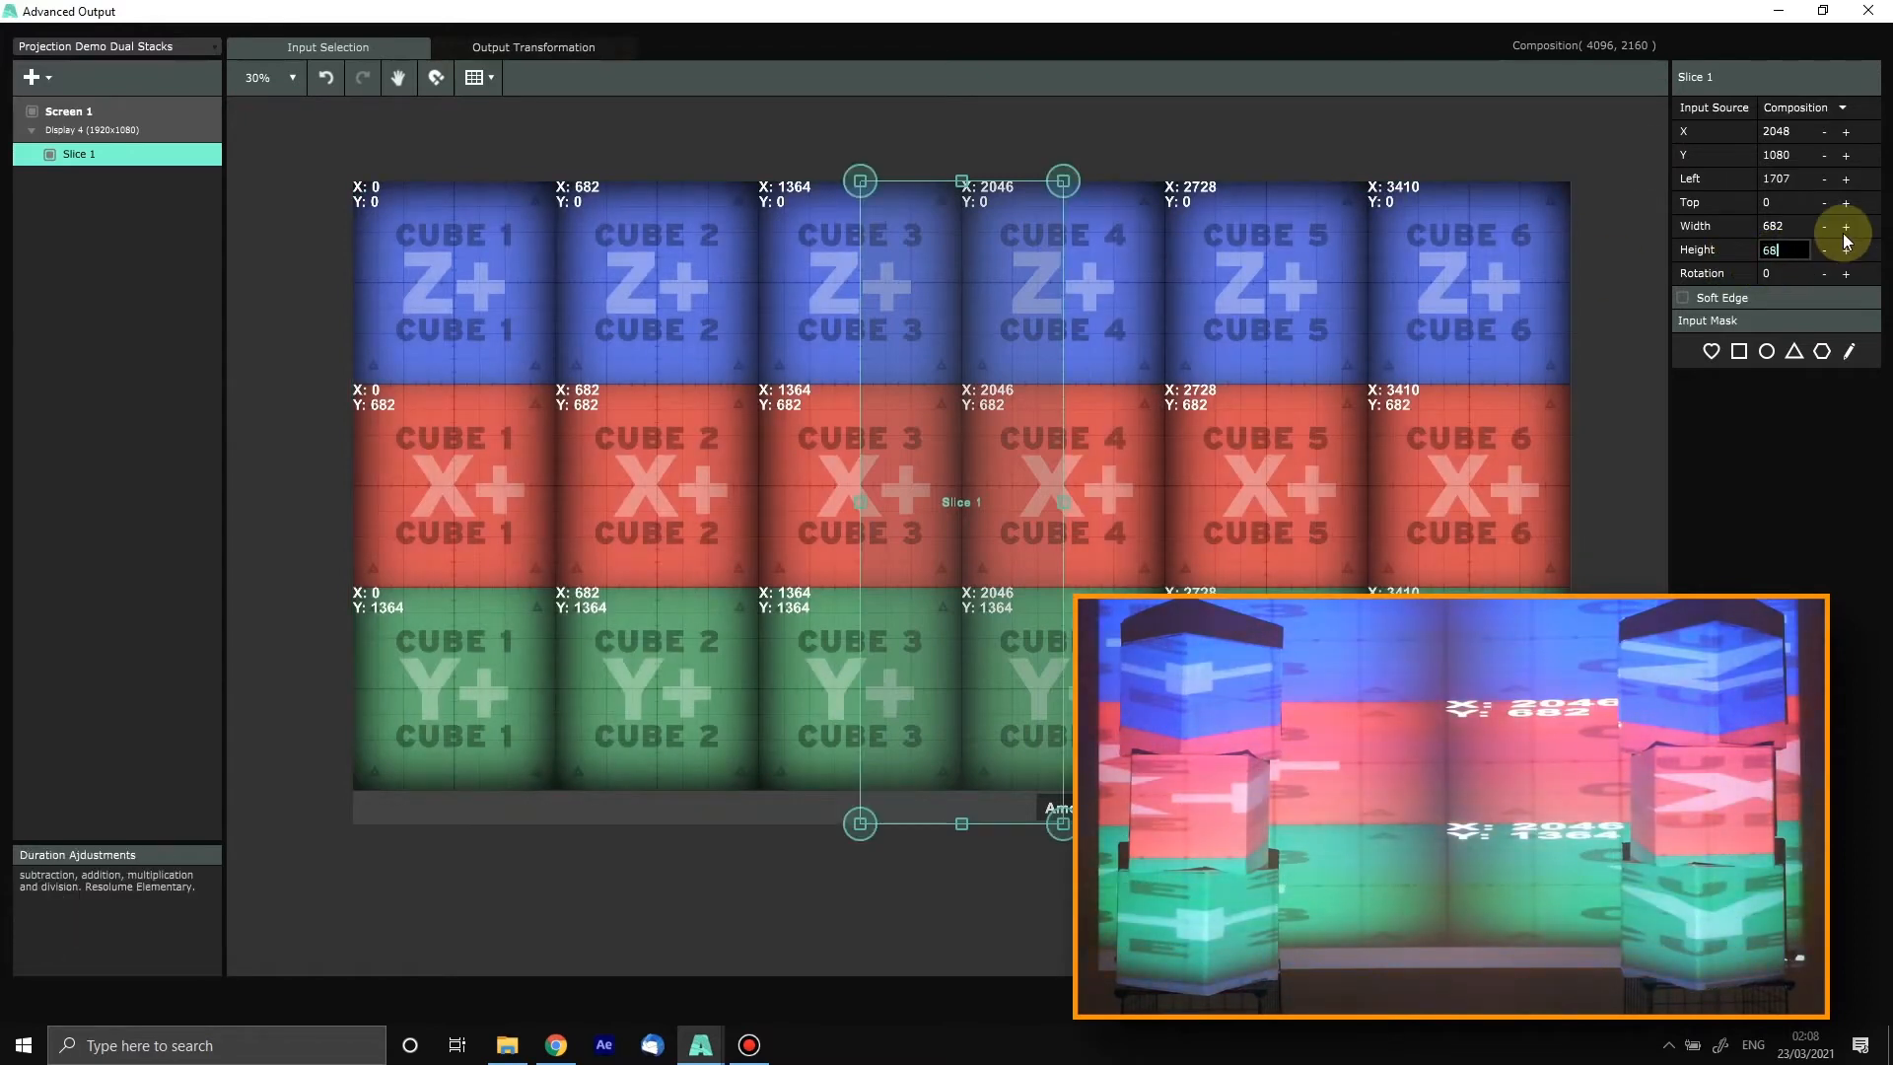
{"action": "key", "text": "Return"}
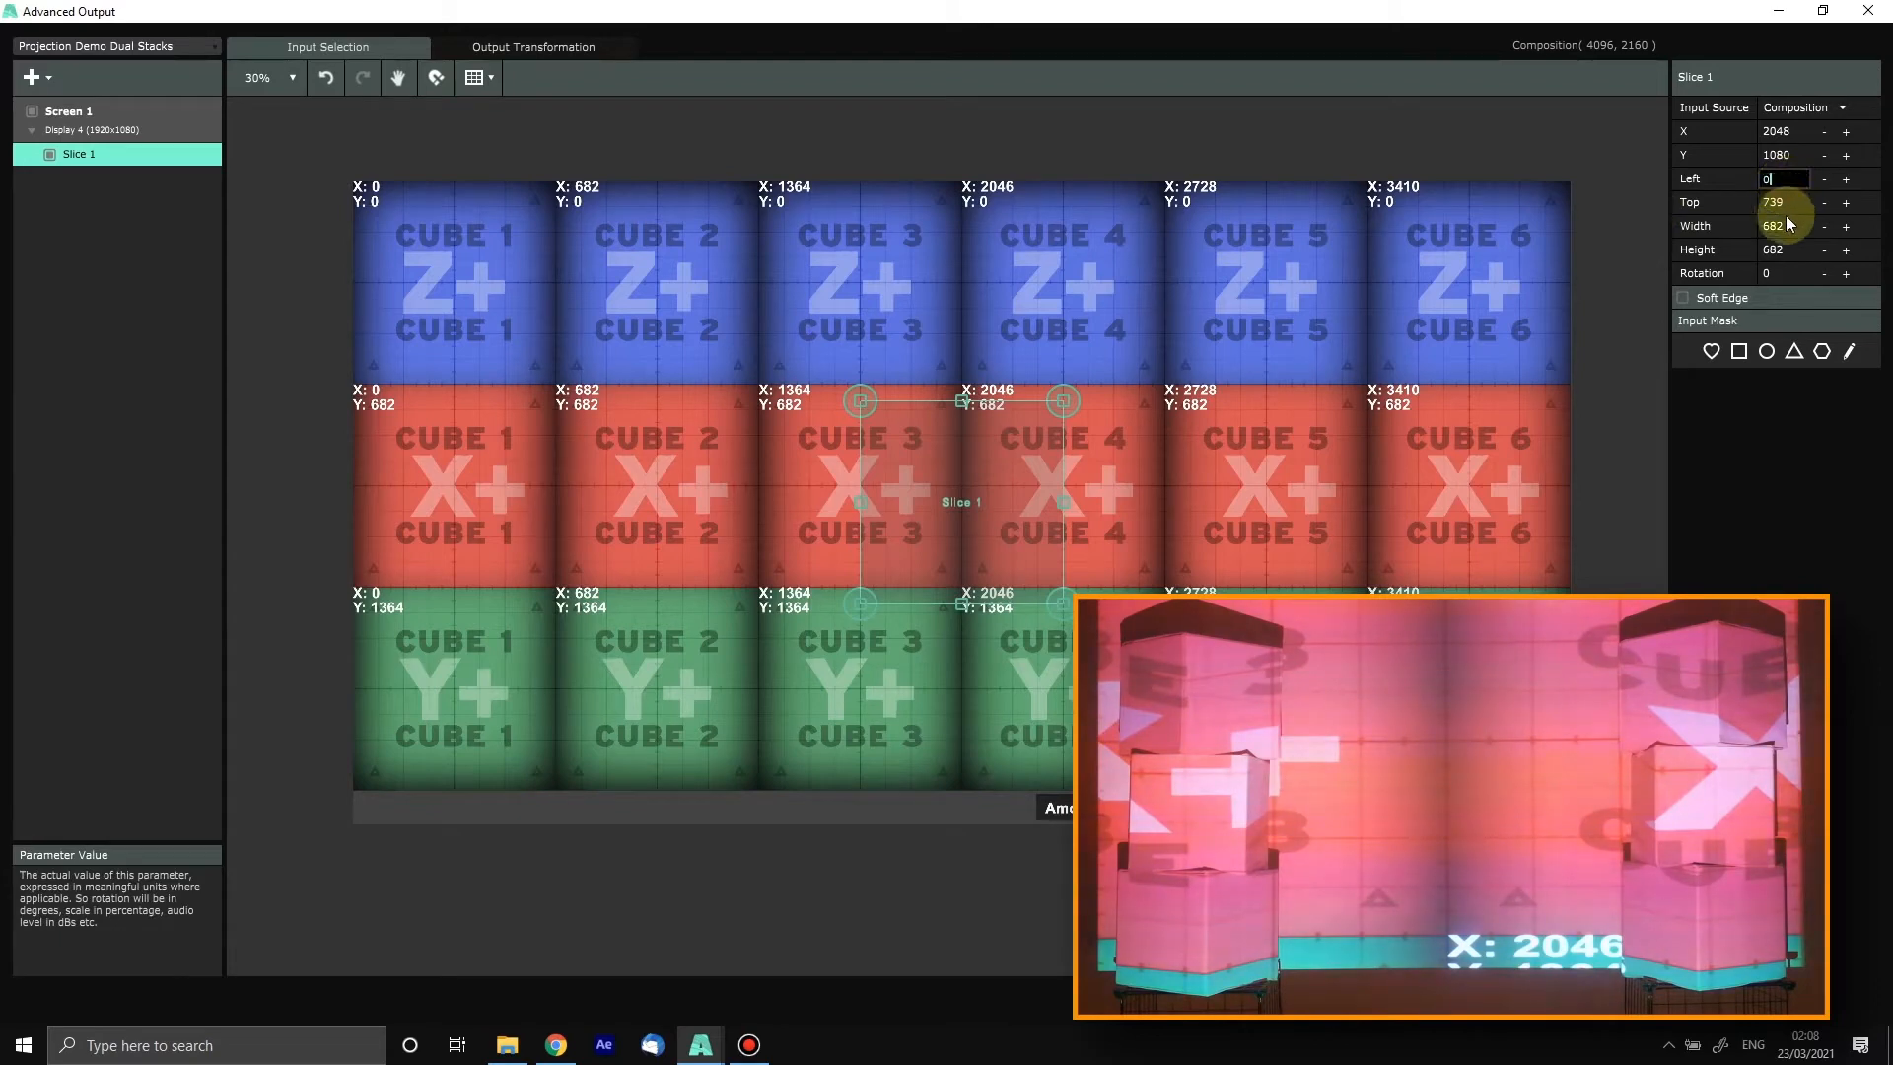
{"action": "key", "text": "Tab"}
{"action": "type", "text": "0"}
{"action": "key", "text": "Return"}
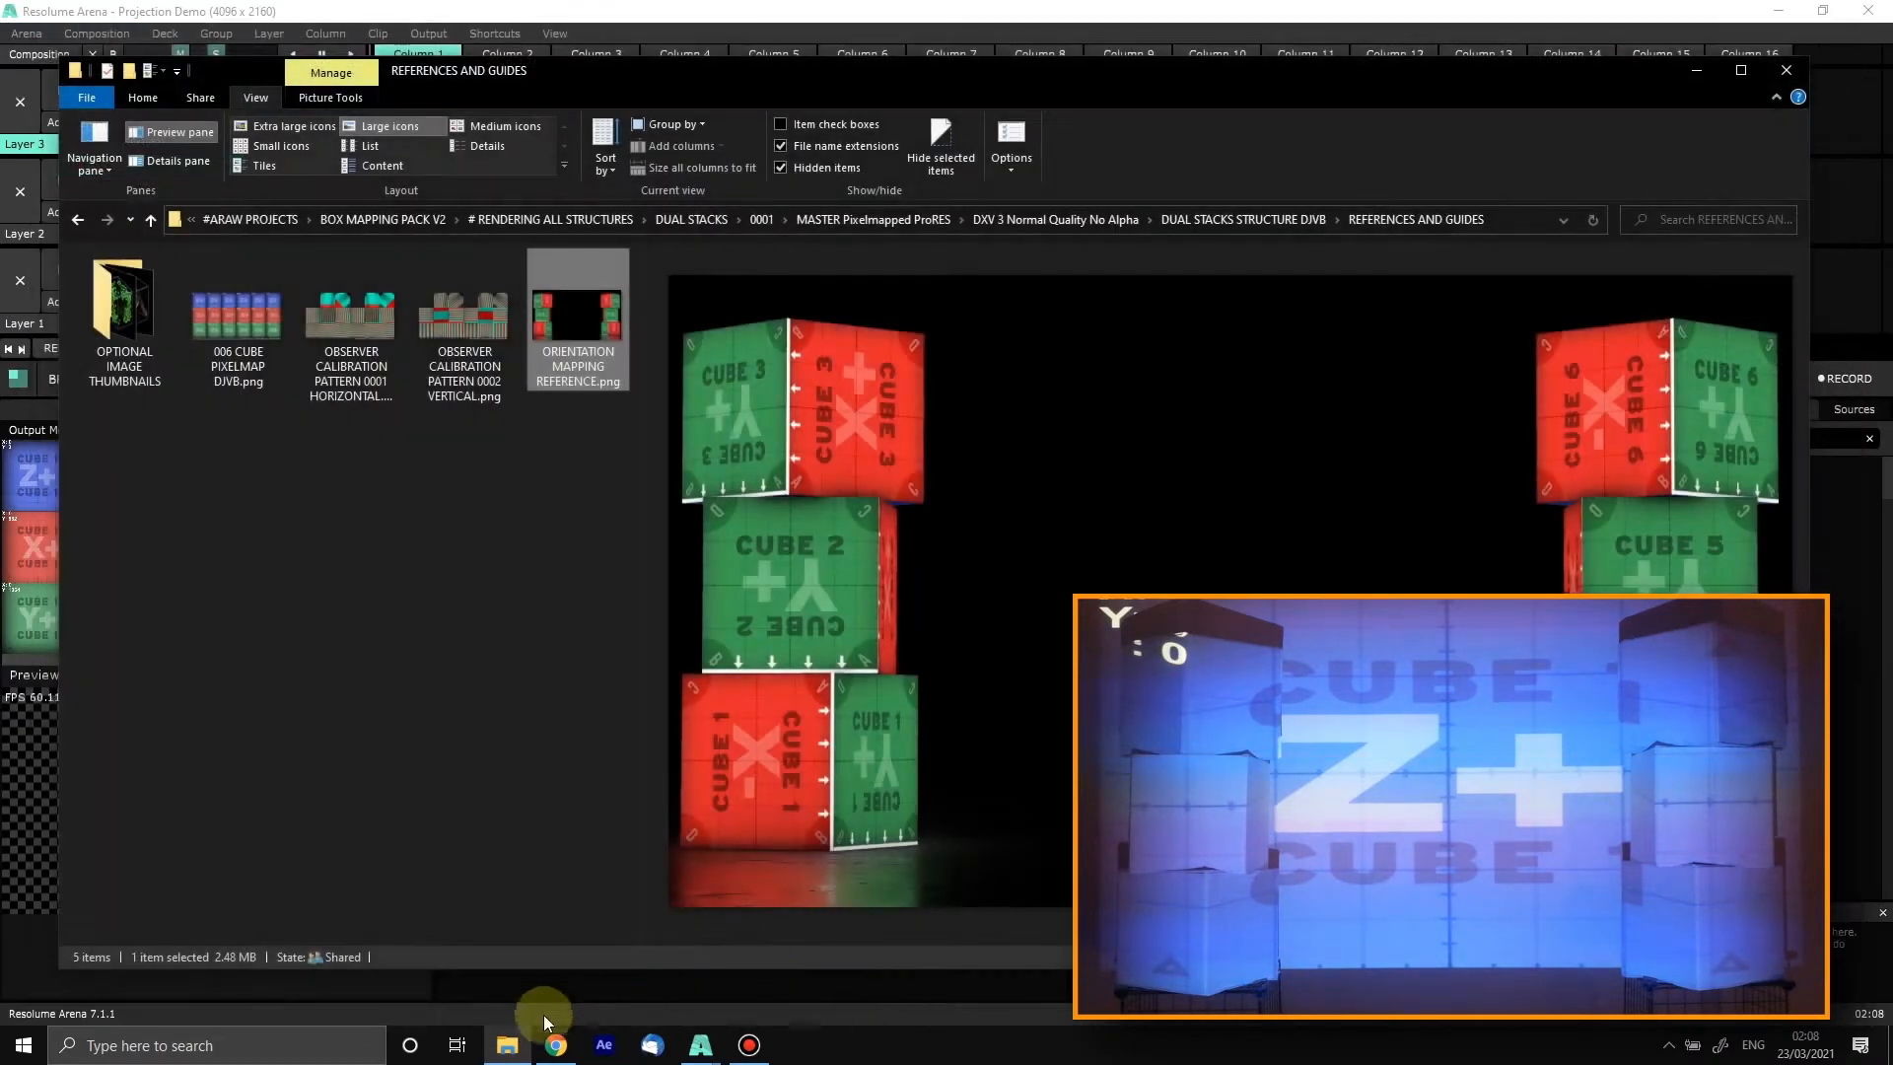
Step: Consult the orientation reference image and position Slice 1's input over the Cube 3 Y+ face with left 1364 and top 1364
{"action": "left_click", "coordinate": [876, 455]}
{"action": "left_click", "coordinate": [592, 294]}
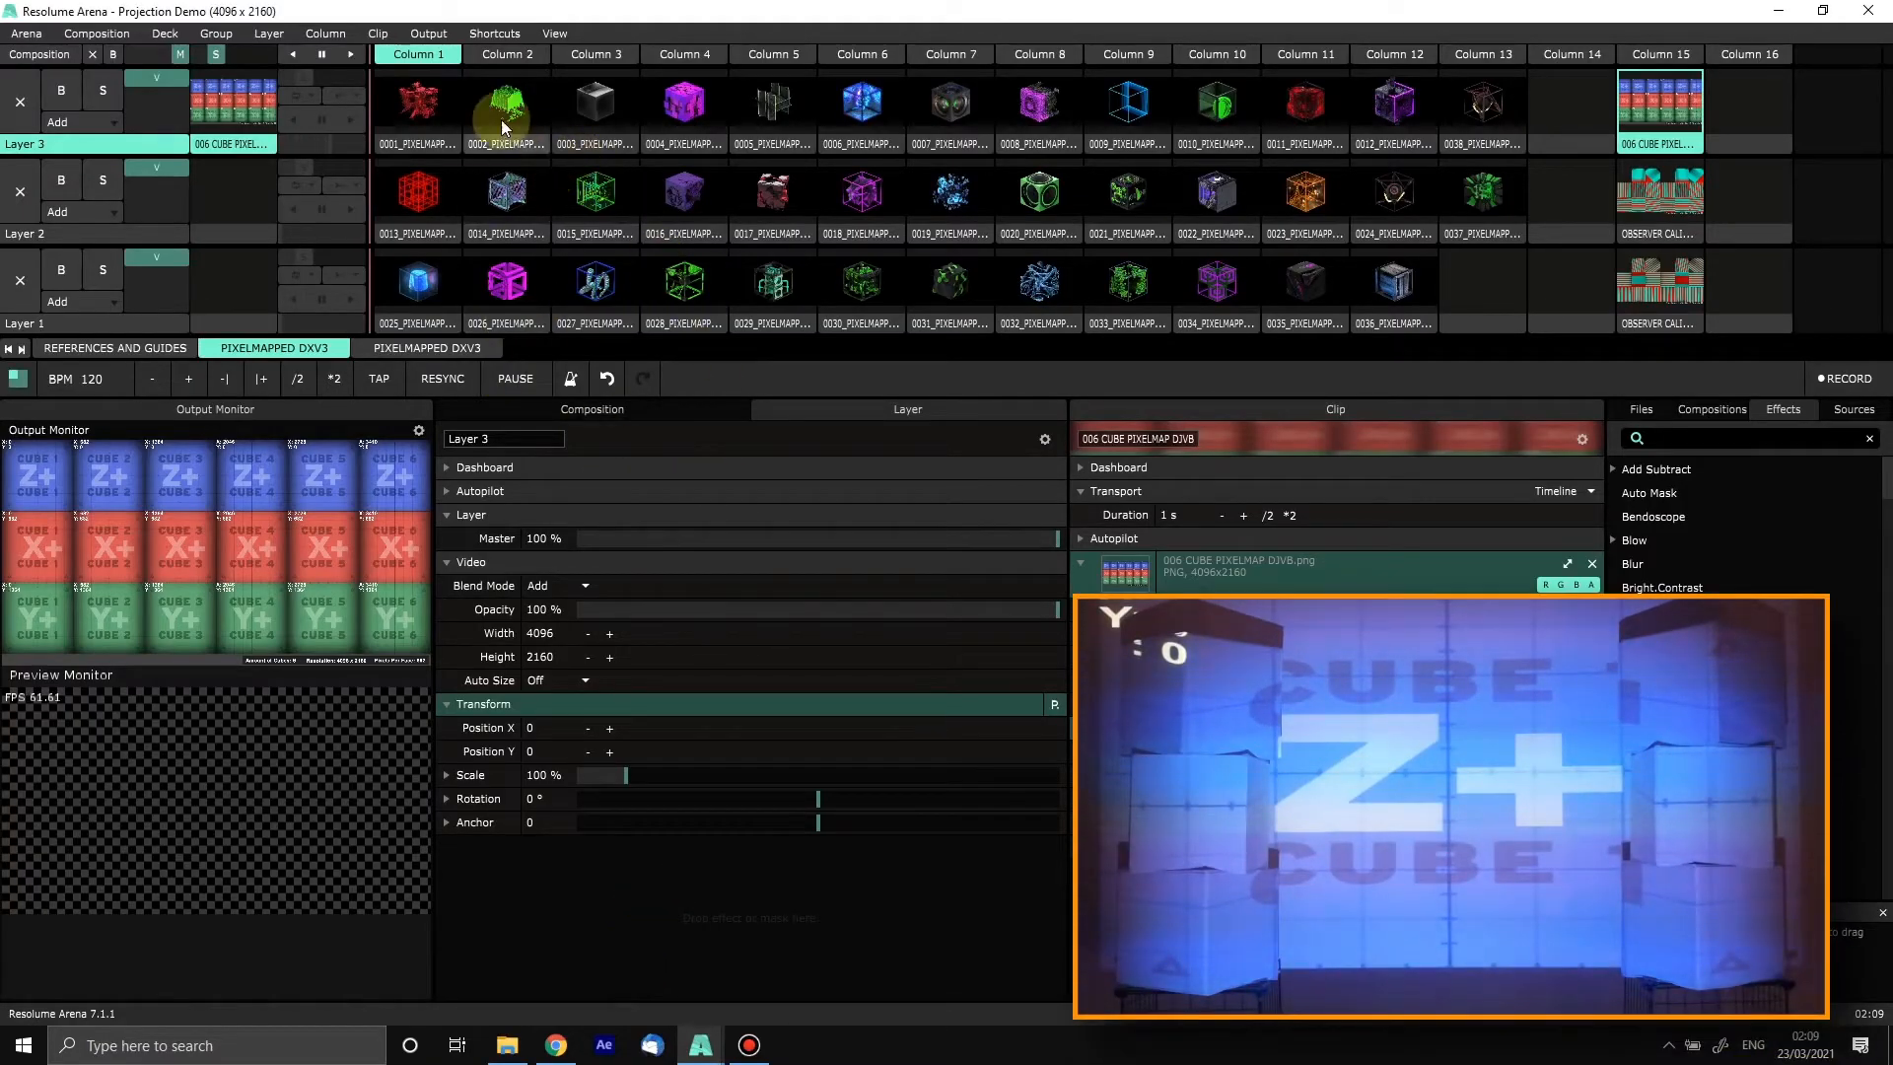
{"action": "left_click", "coordinate": [427, 35]}
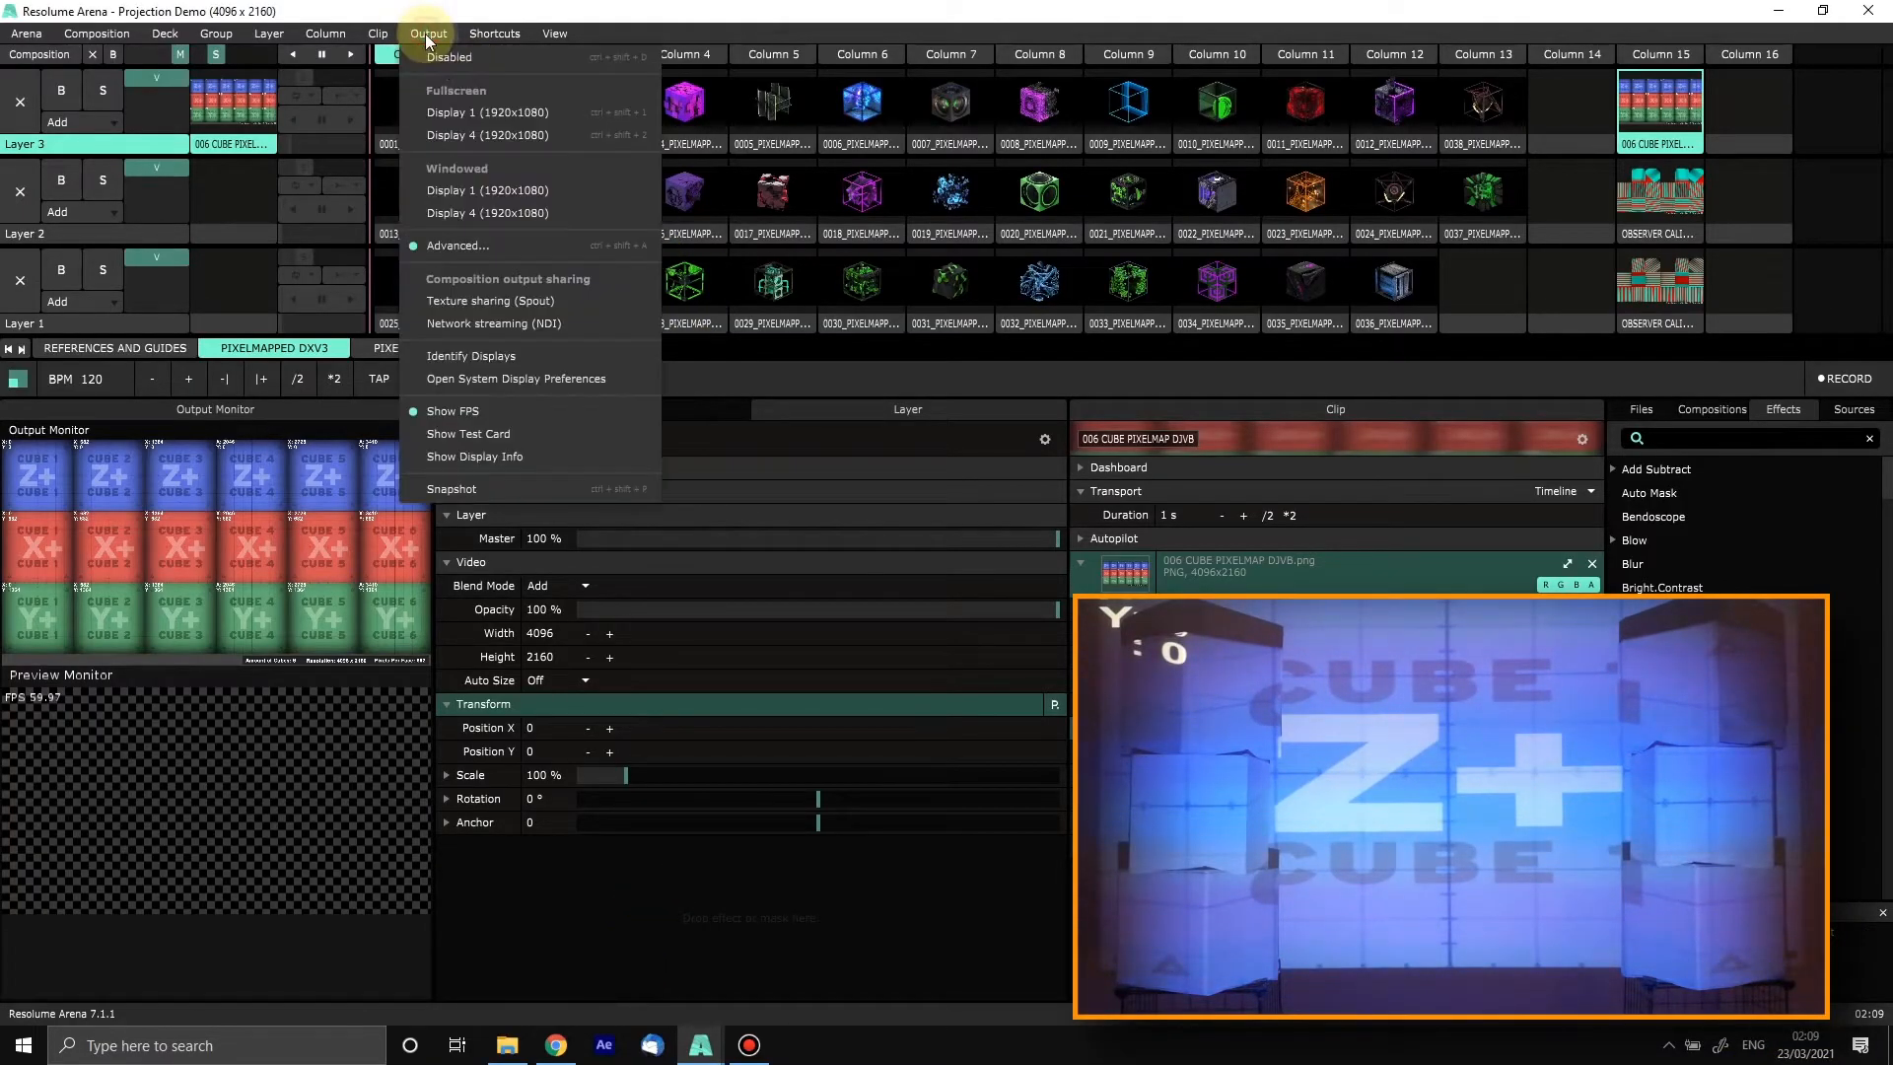
{"action": "left_click", "coordinate": [473, 242]}
{"action": "left_click", "coordinate": [127, 158]}
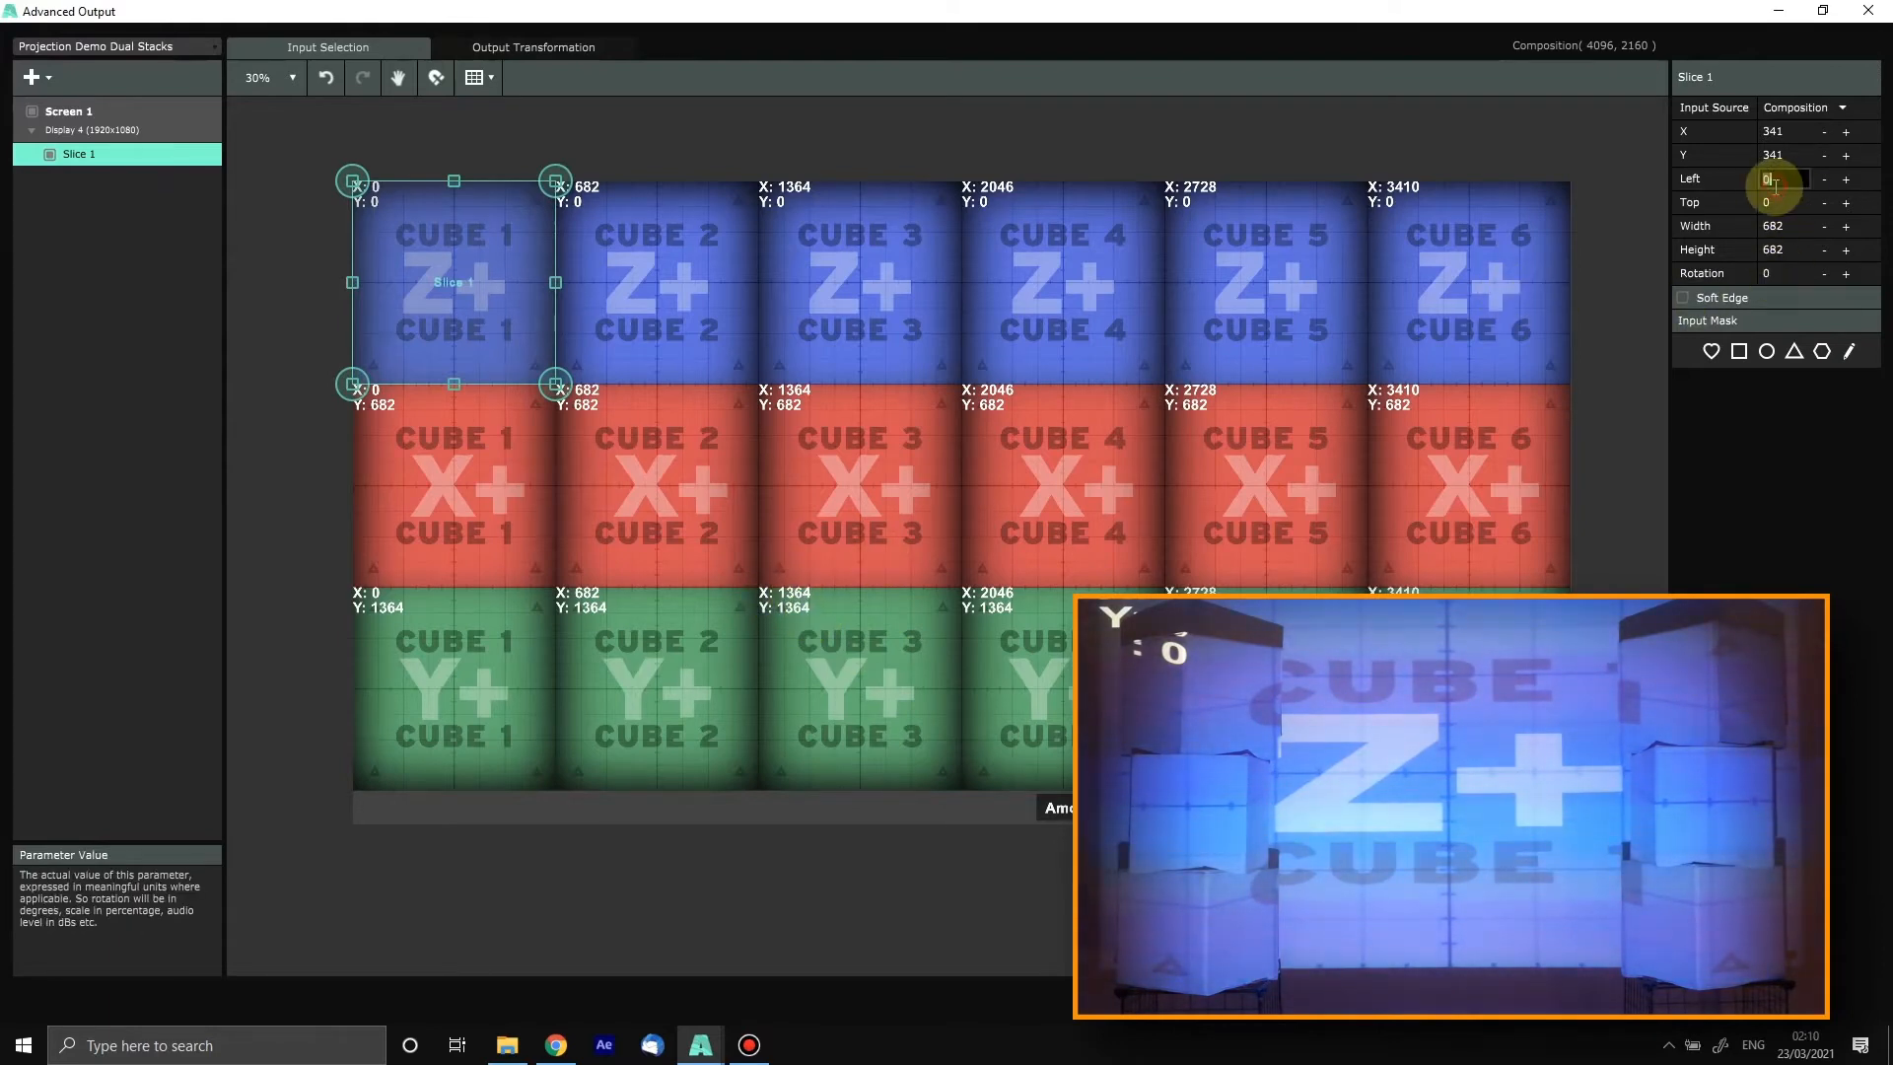
{"action": "type", "text": "4"}
{"action": "key", "text": "Return"}
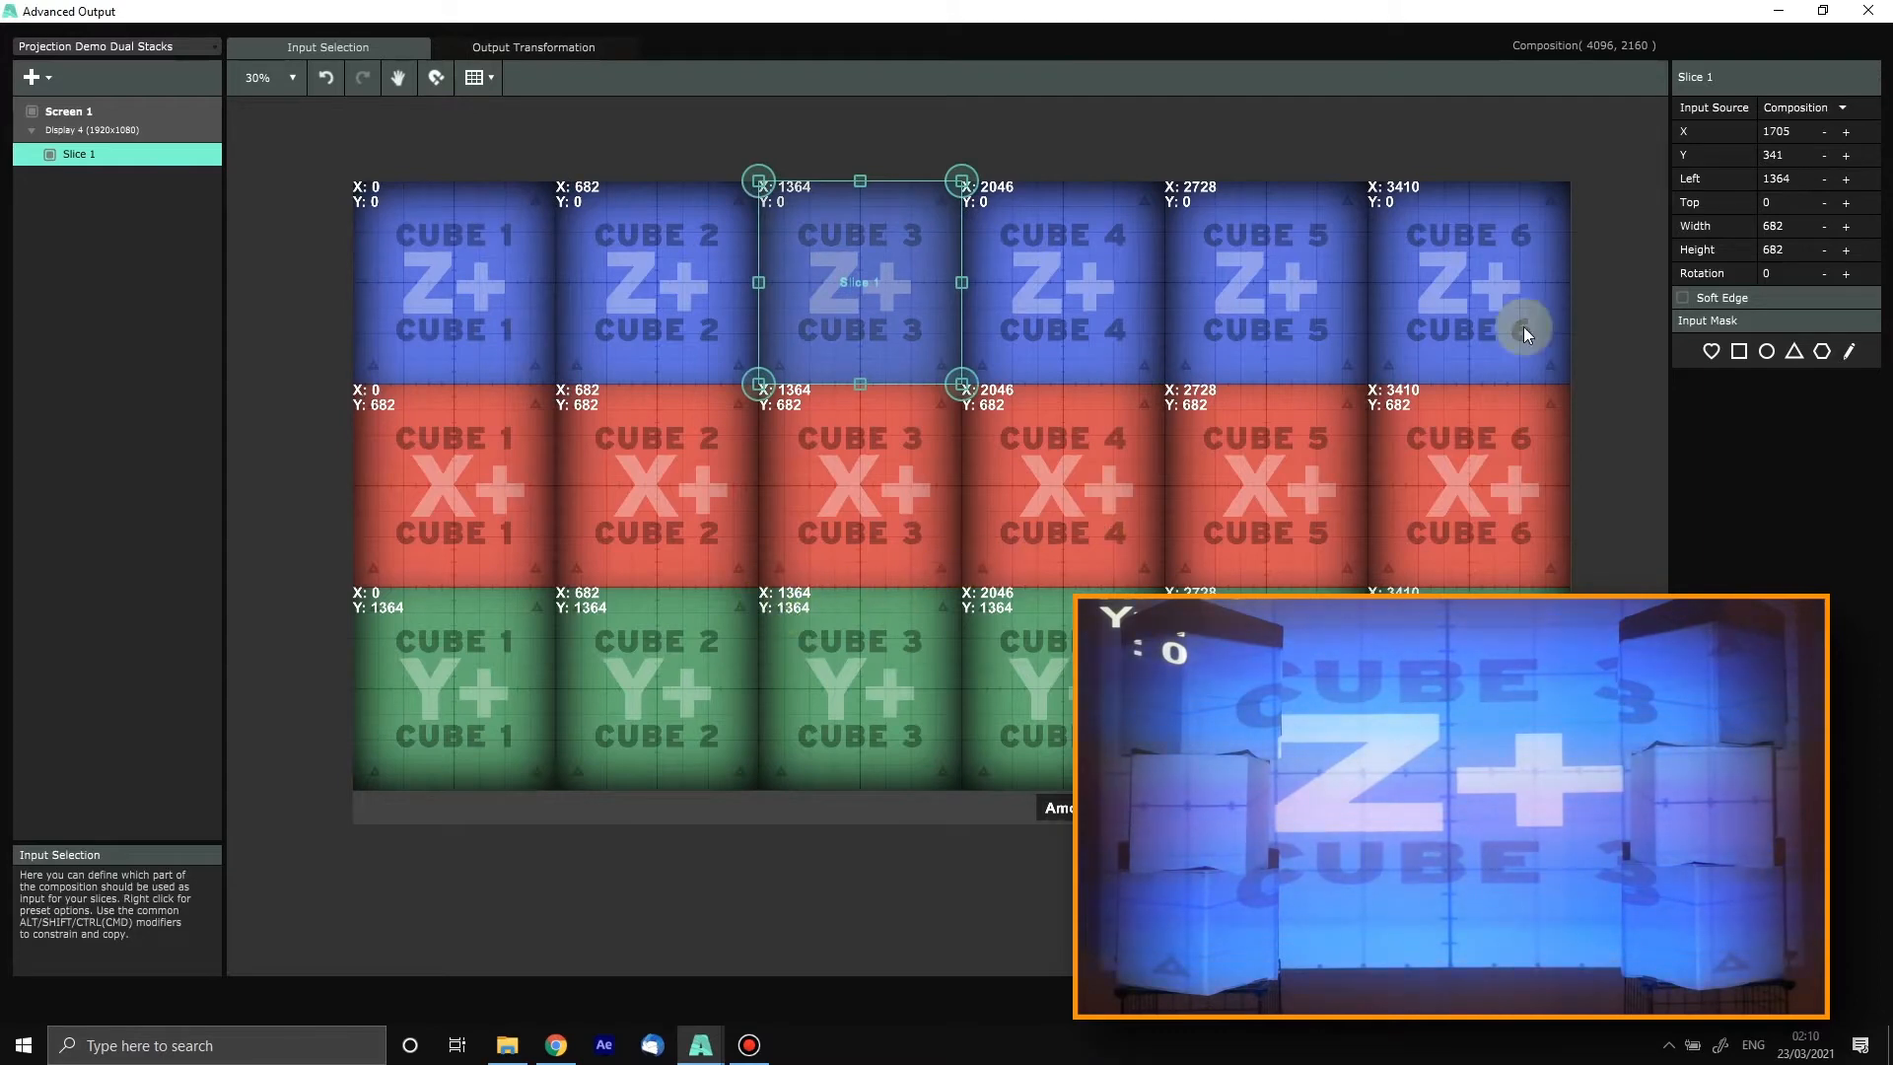
{"action": "left_click", "coordinate": [1788, 199]}
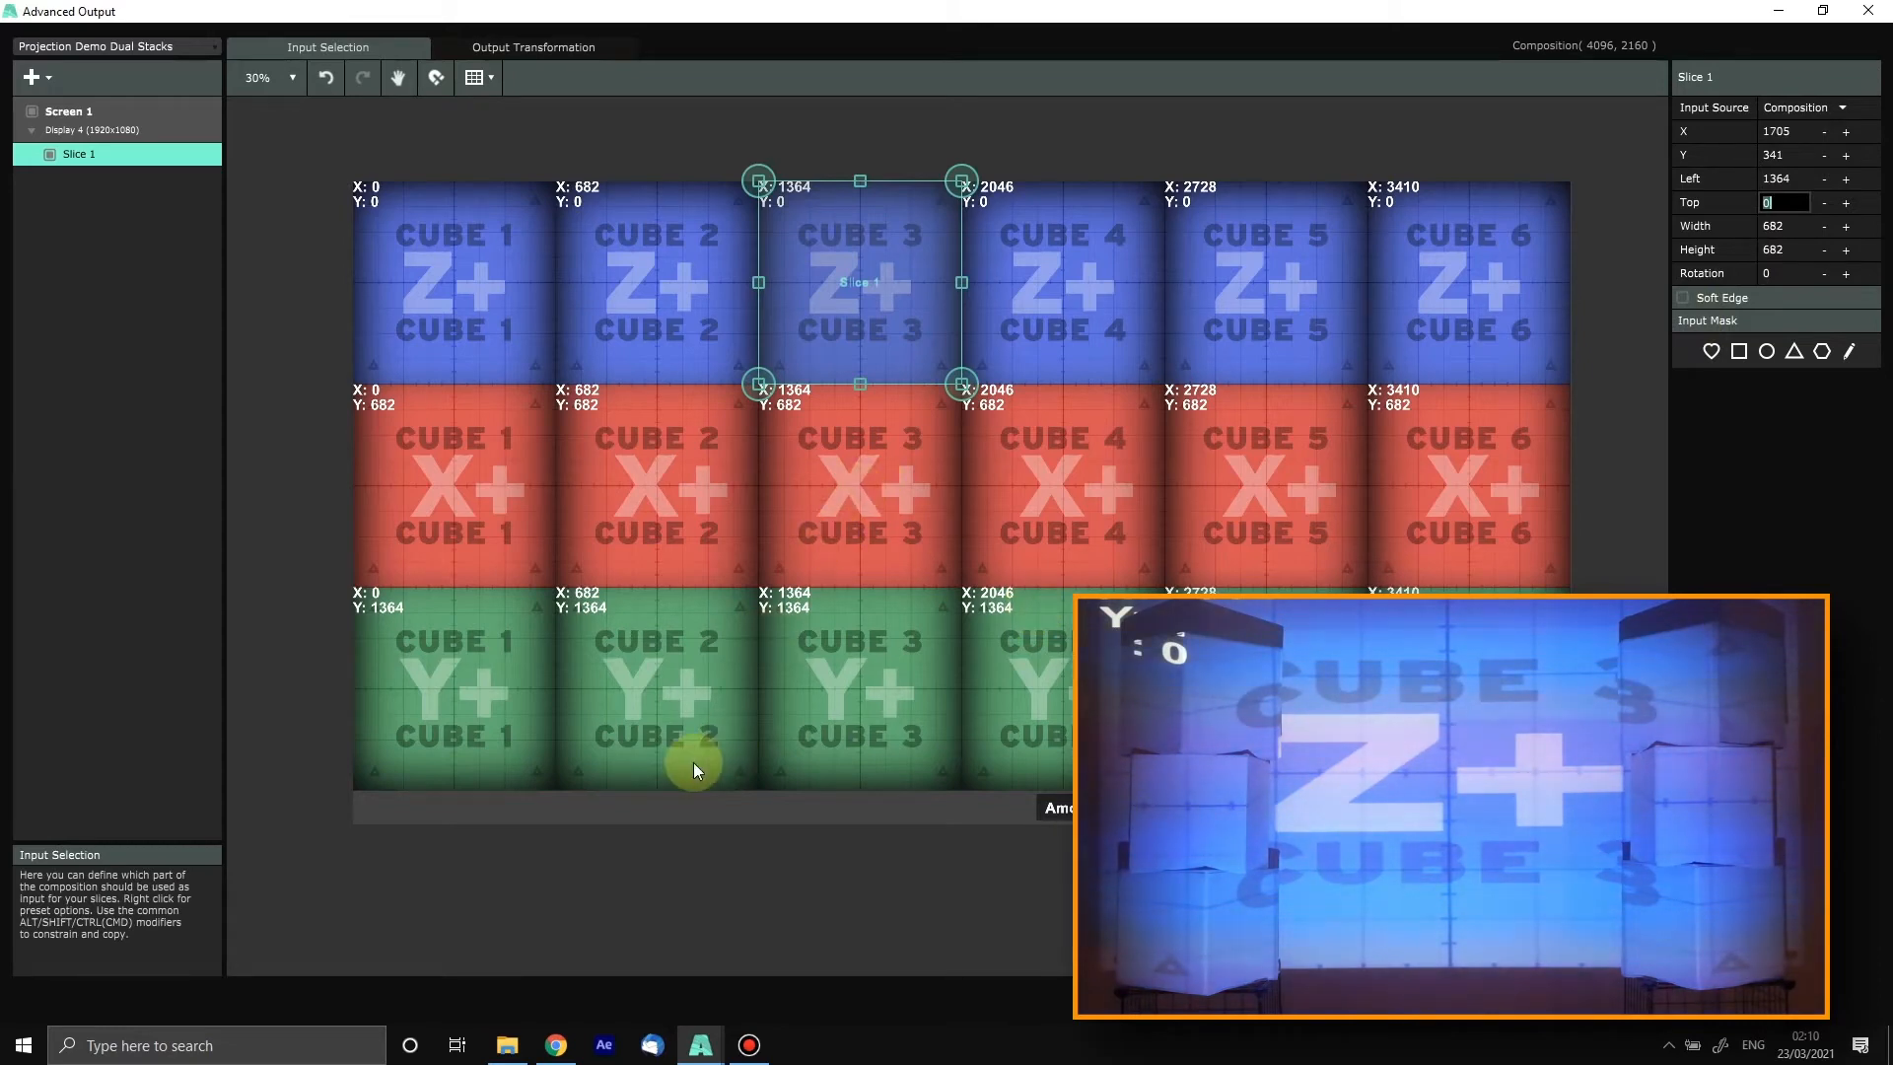
{"action": "type", "text": "1364"}
{"action": "key", "text": "Return"}
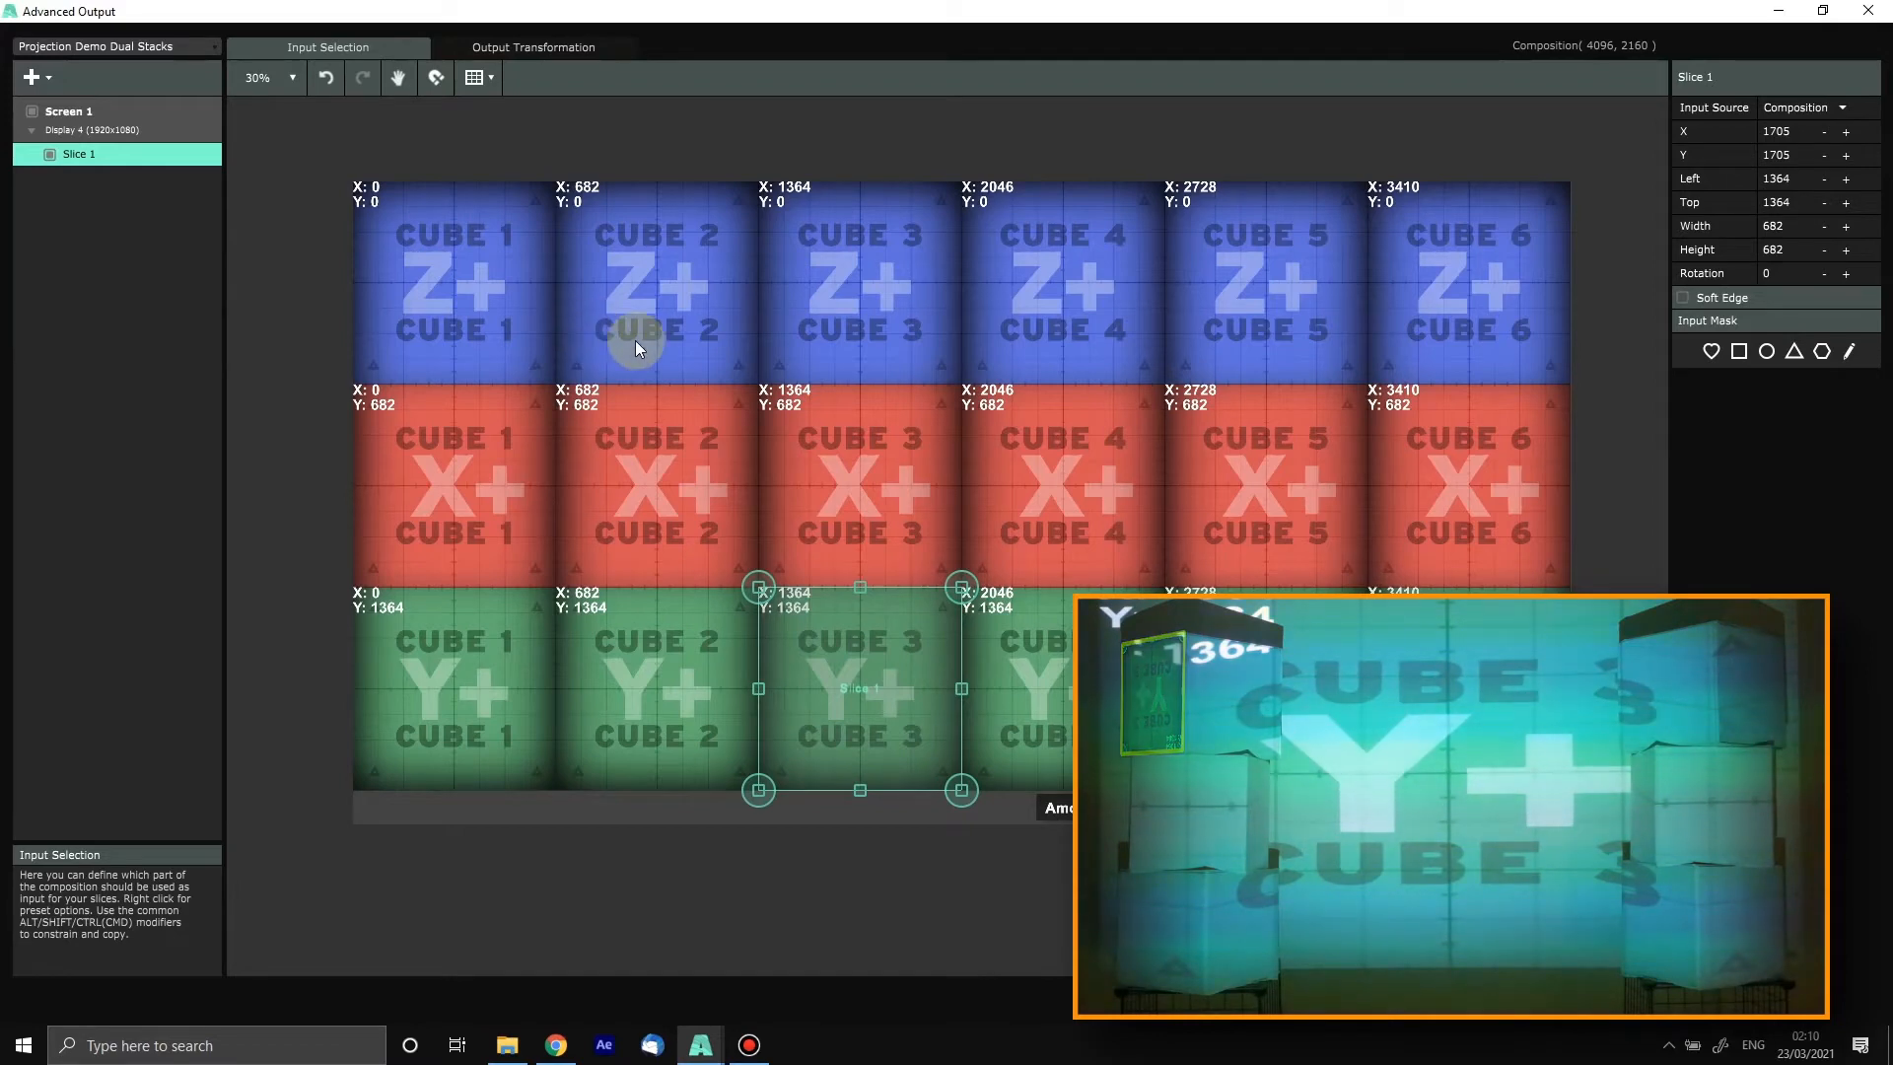
Step: Match Slice 1's output transformation to its input shape
{"action": "left_click", "coordinate": [498, 49]}
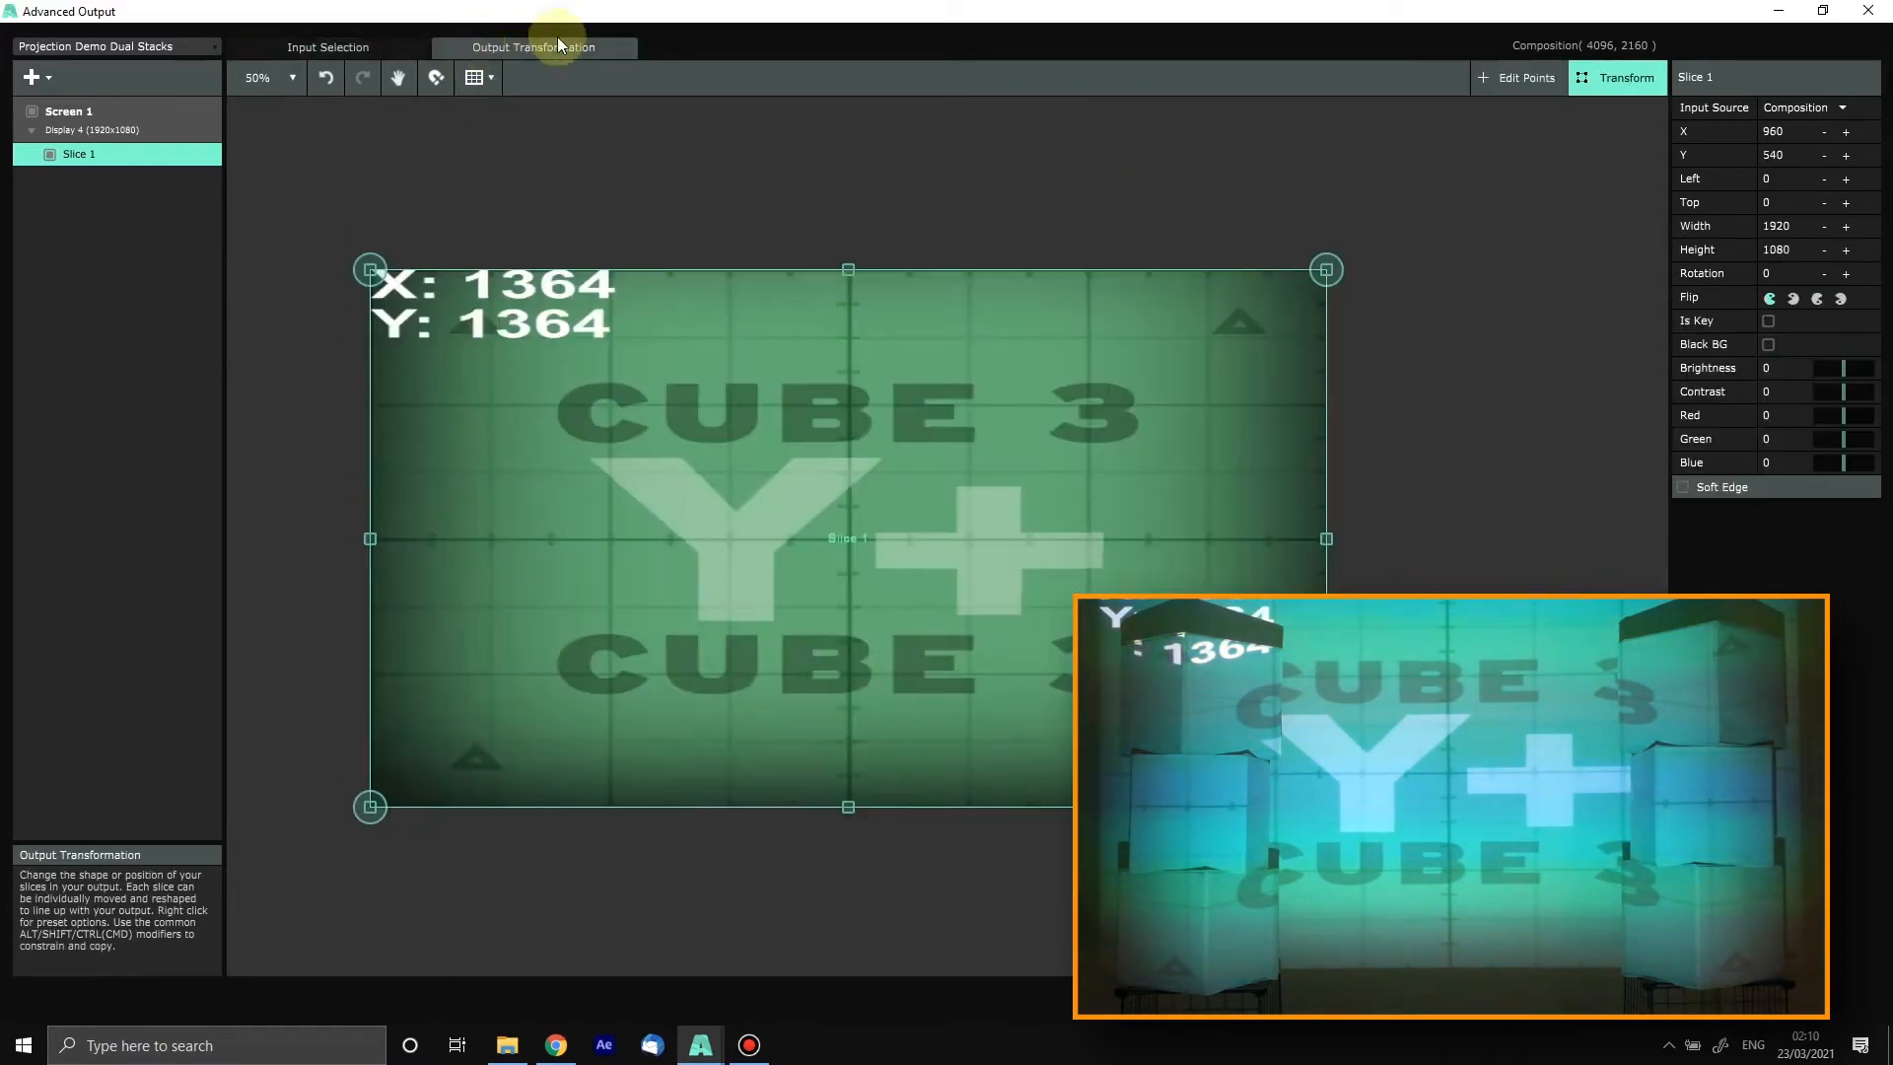
{"action": "right_click", "coordinate": [802, 481]}
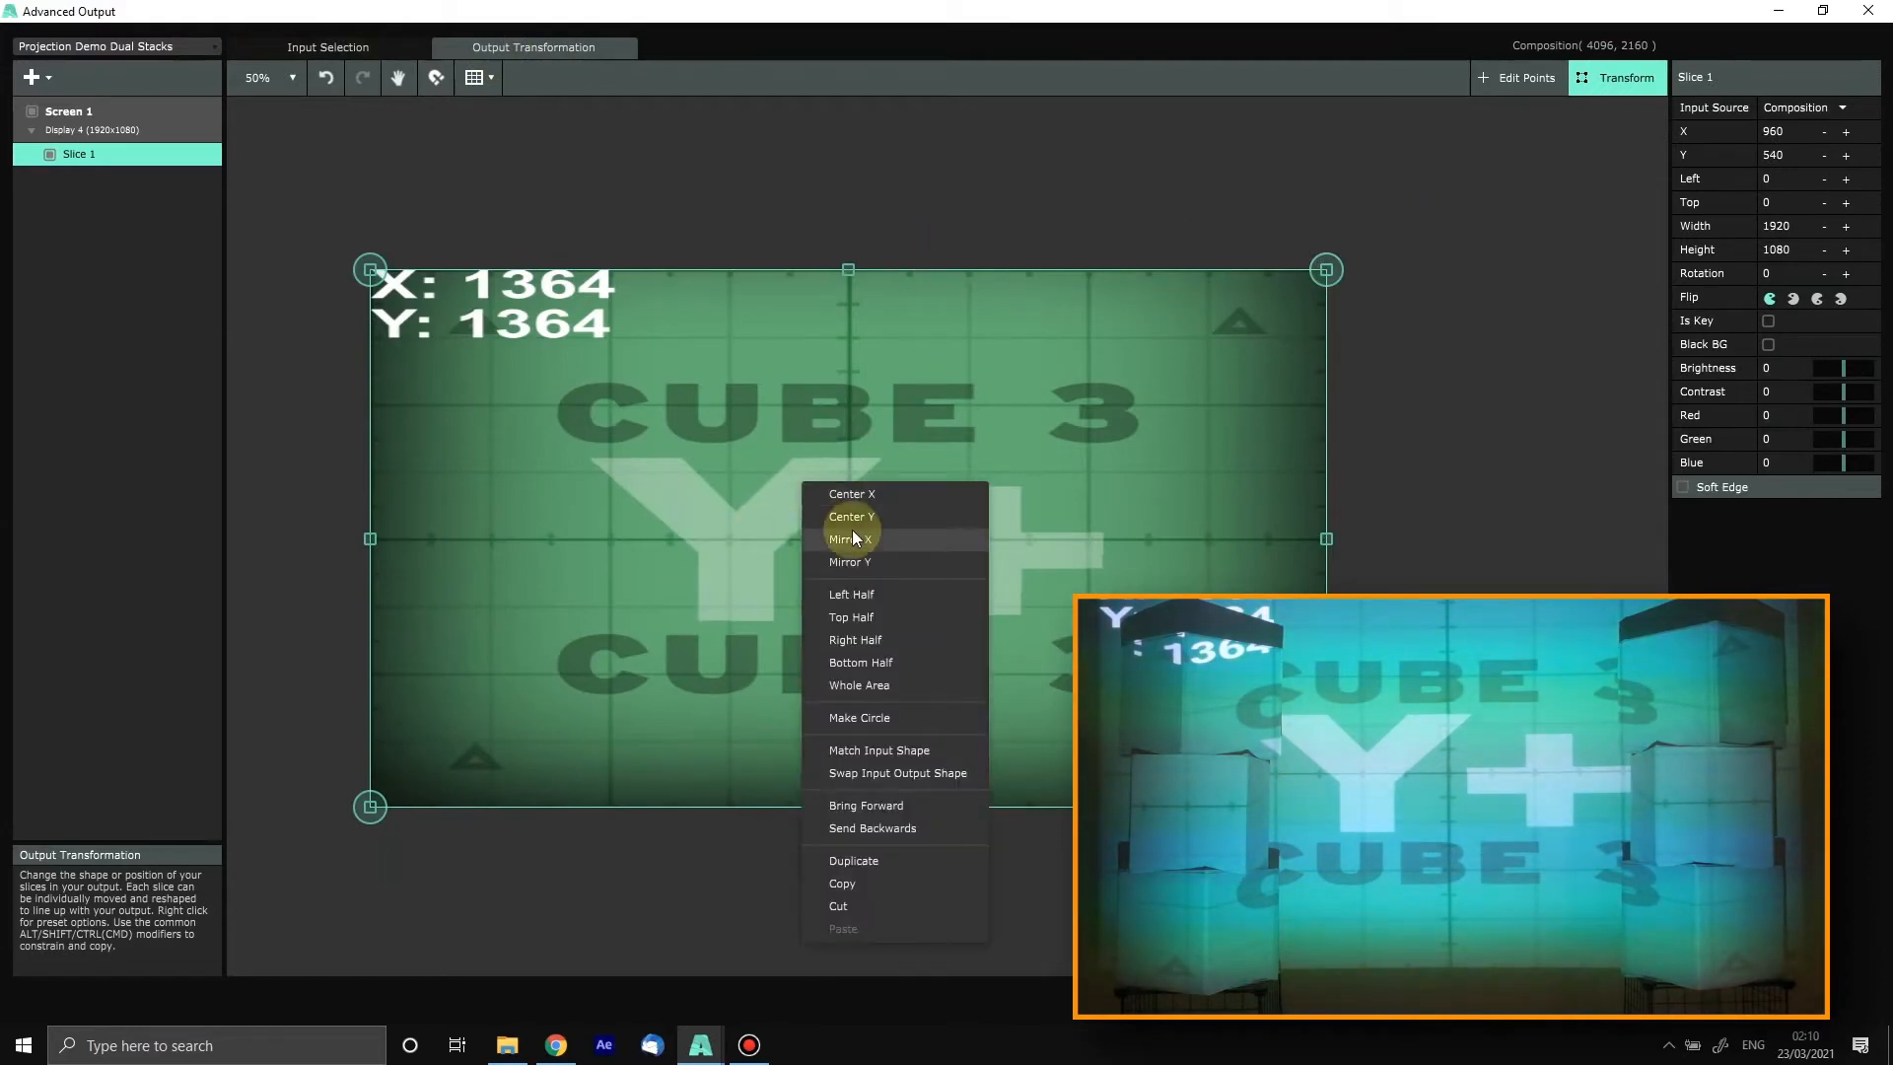
{"action": "left_click", "coordinate": [915, 753]}
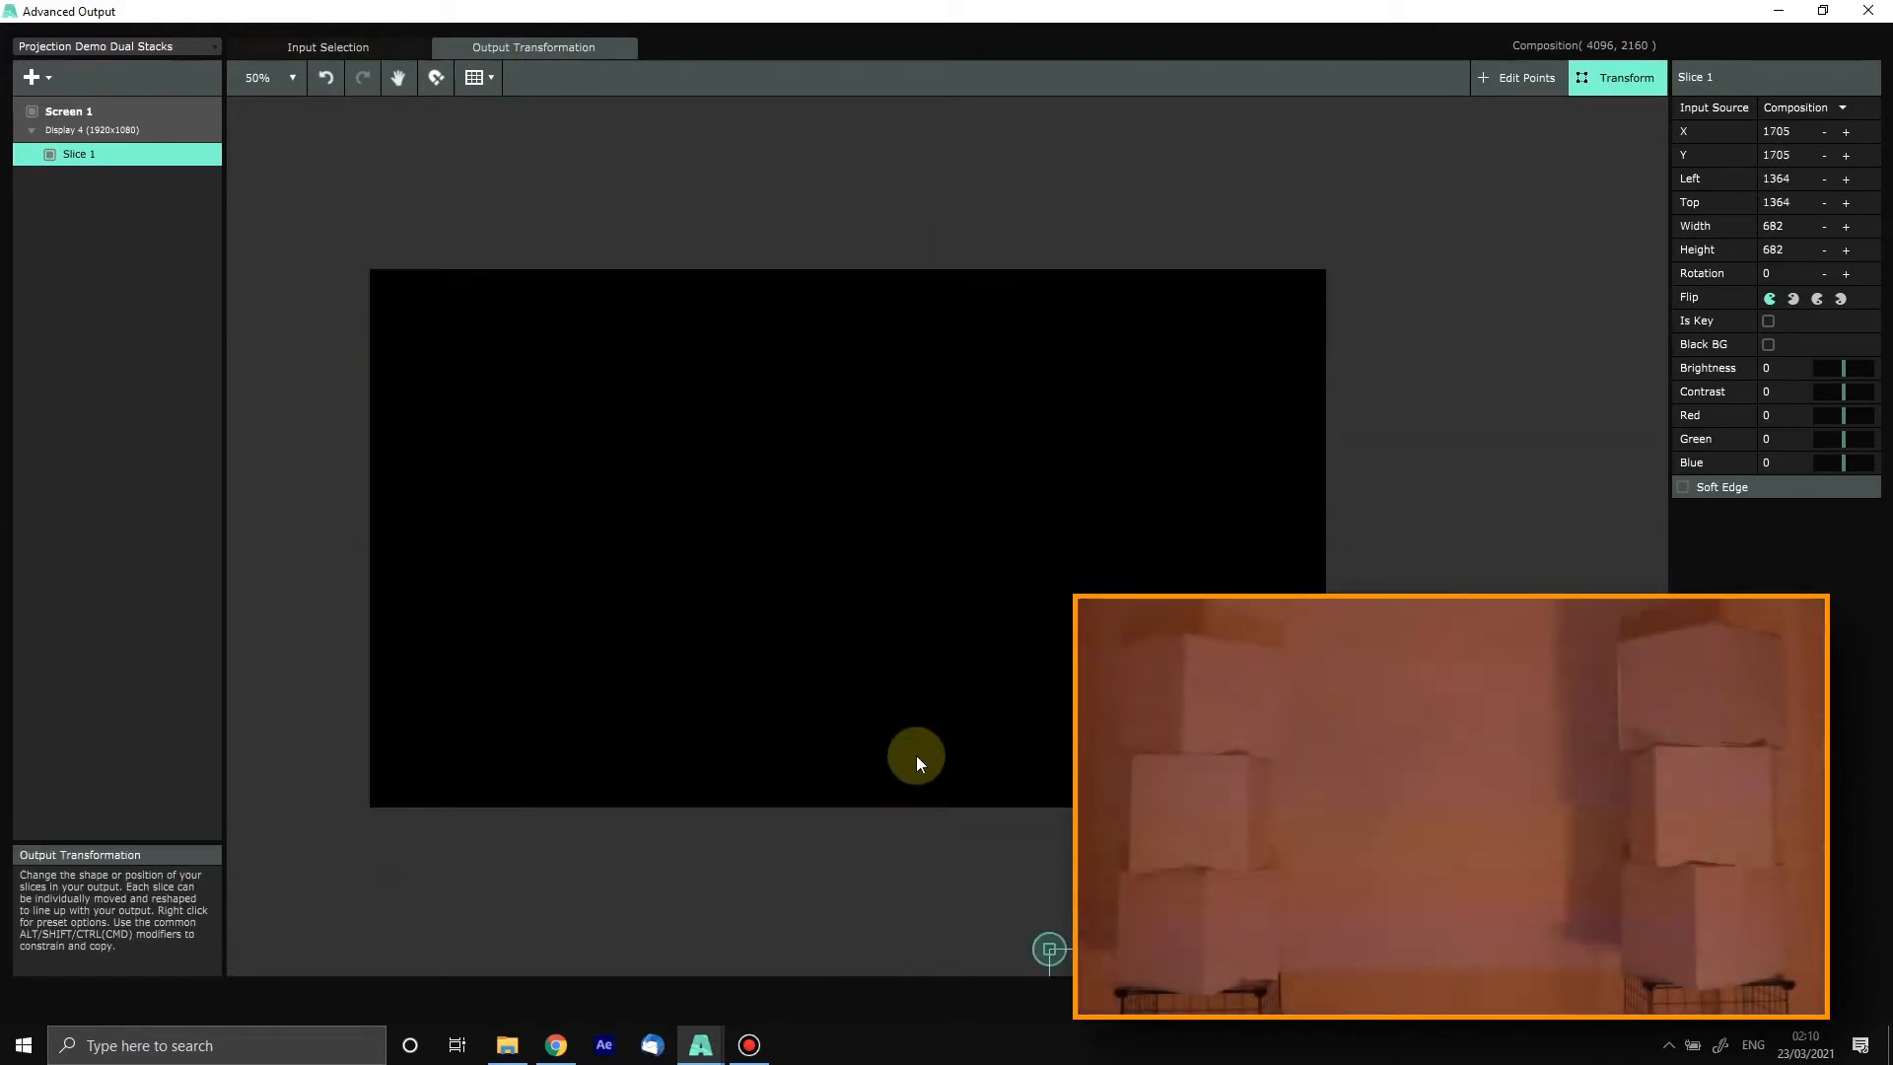
Step: Move Slice 1's output into the projector's output area, at about left 635 and top 172, checking its Cube 3 Y+ input selection
{"action": "scroll", "coordinate": [1012, 521], "scroll_direction": "down", "scroll_amount": 2}
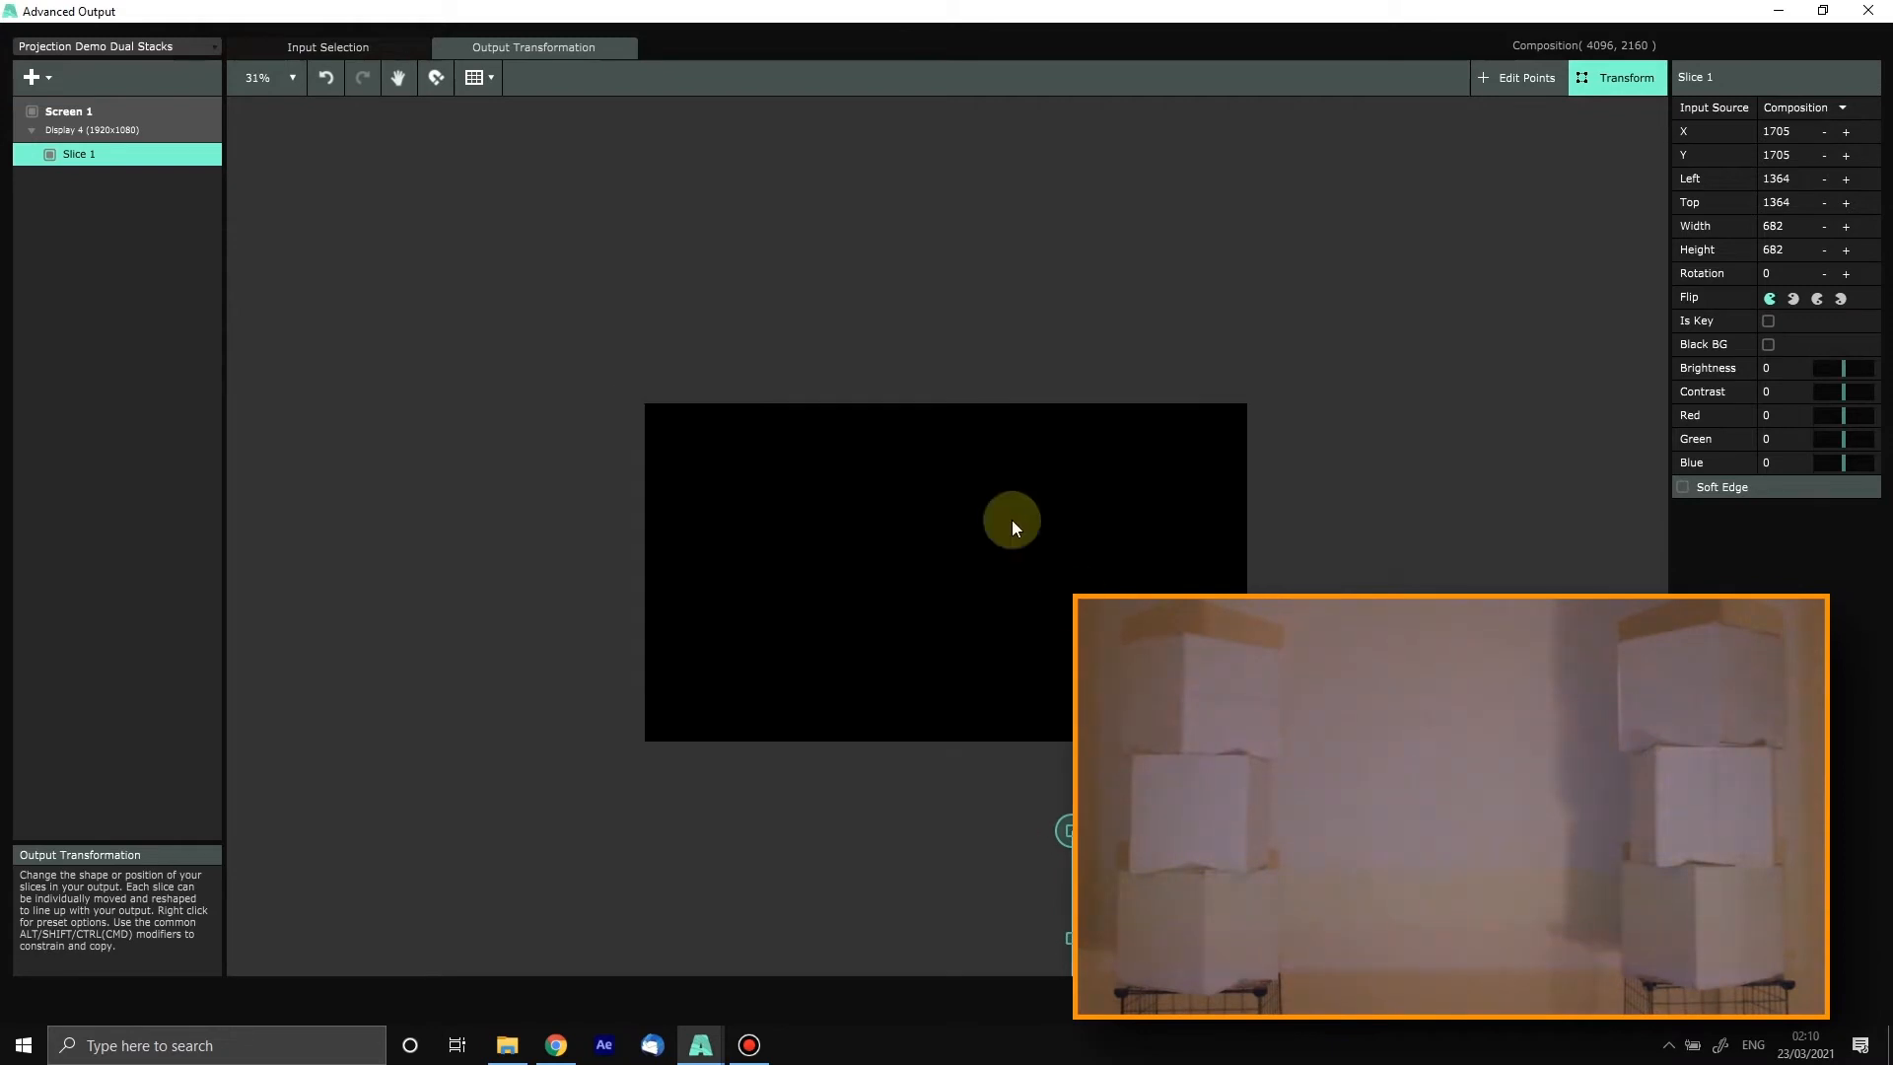
{"action": "left_click_drag", "start_coordinate": [1105, 558], "coordinate": [966, 420]}
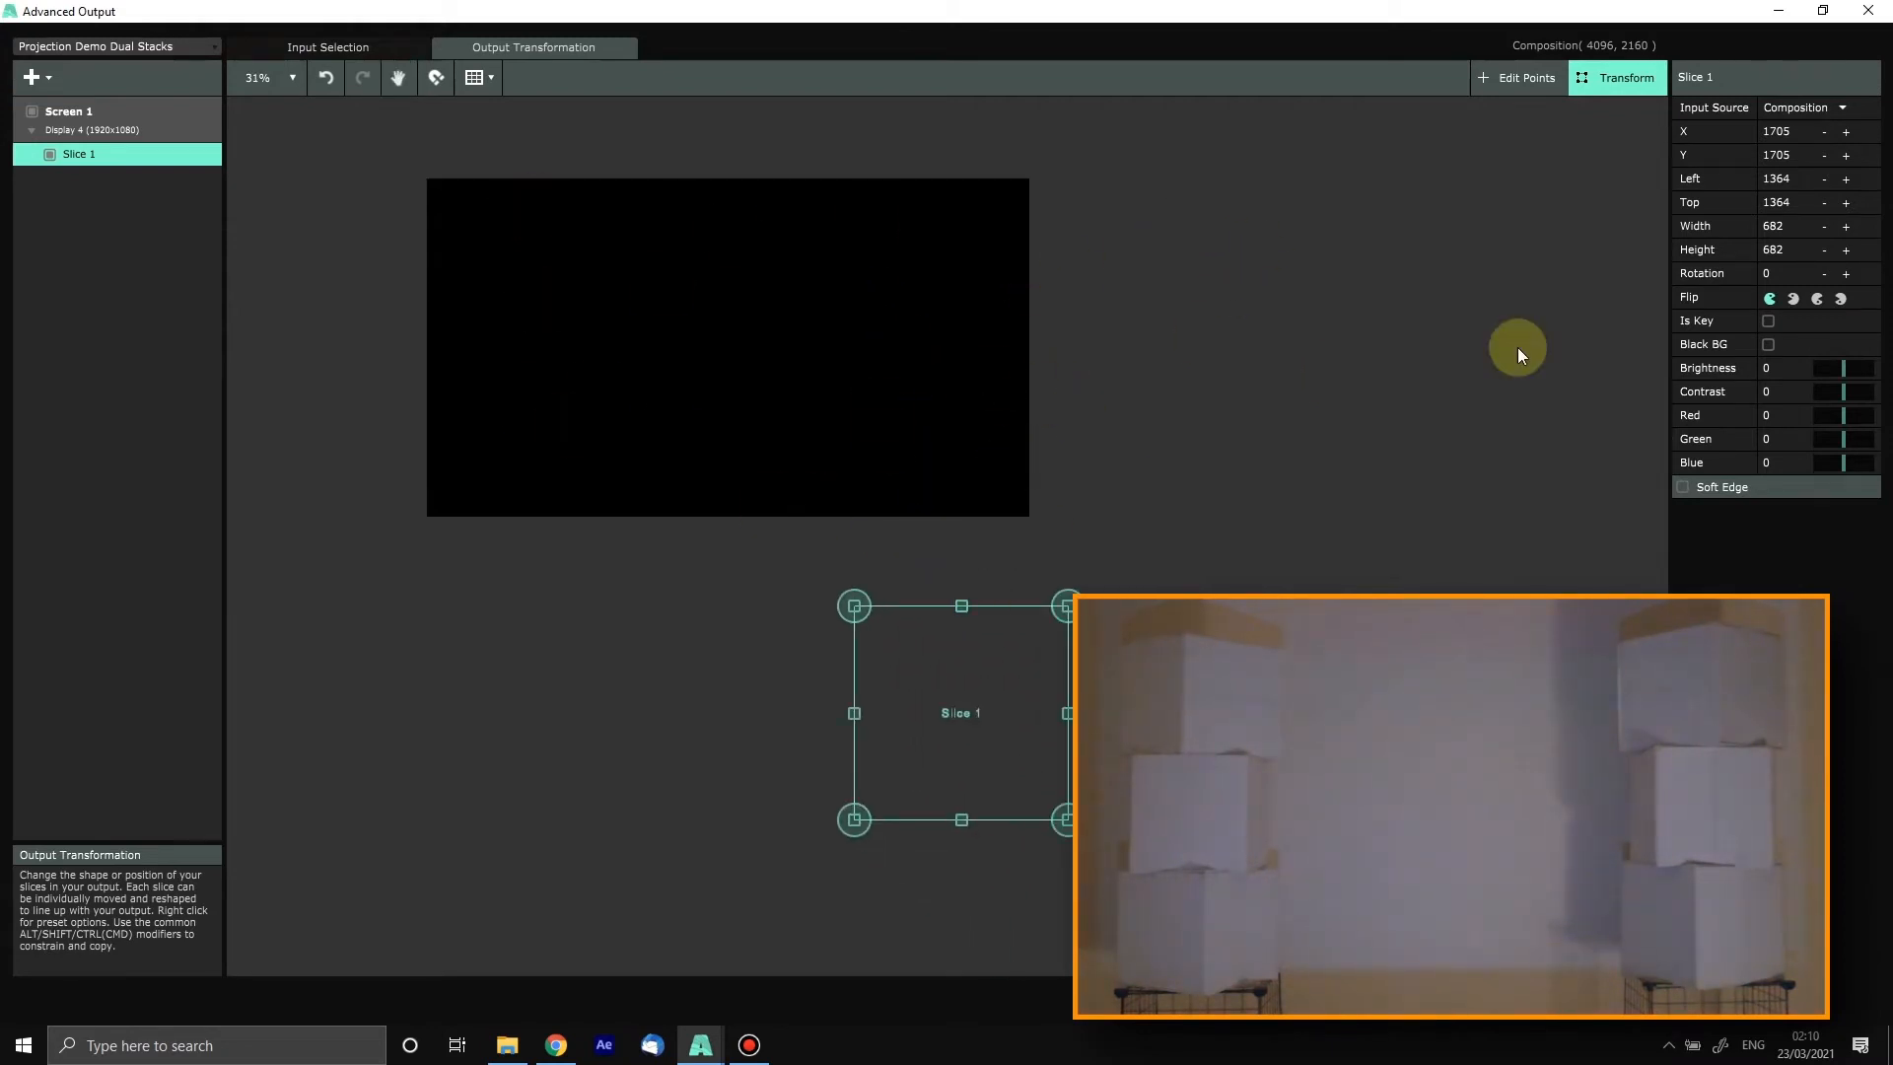
{"action": "scroll", "coordinate": [872, 370], "scroll_direction": "down", "scroll_amount": 2}
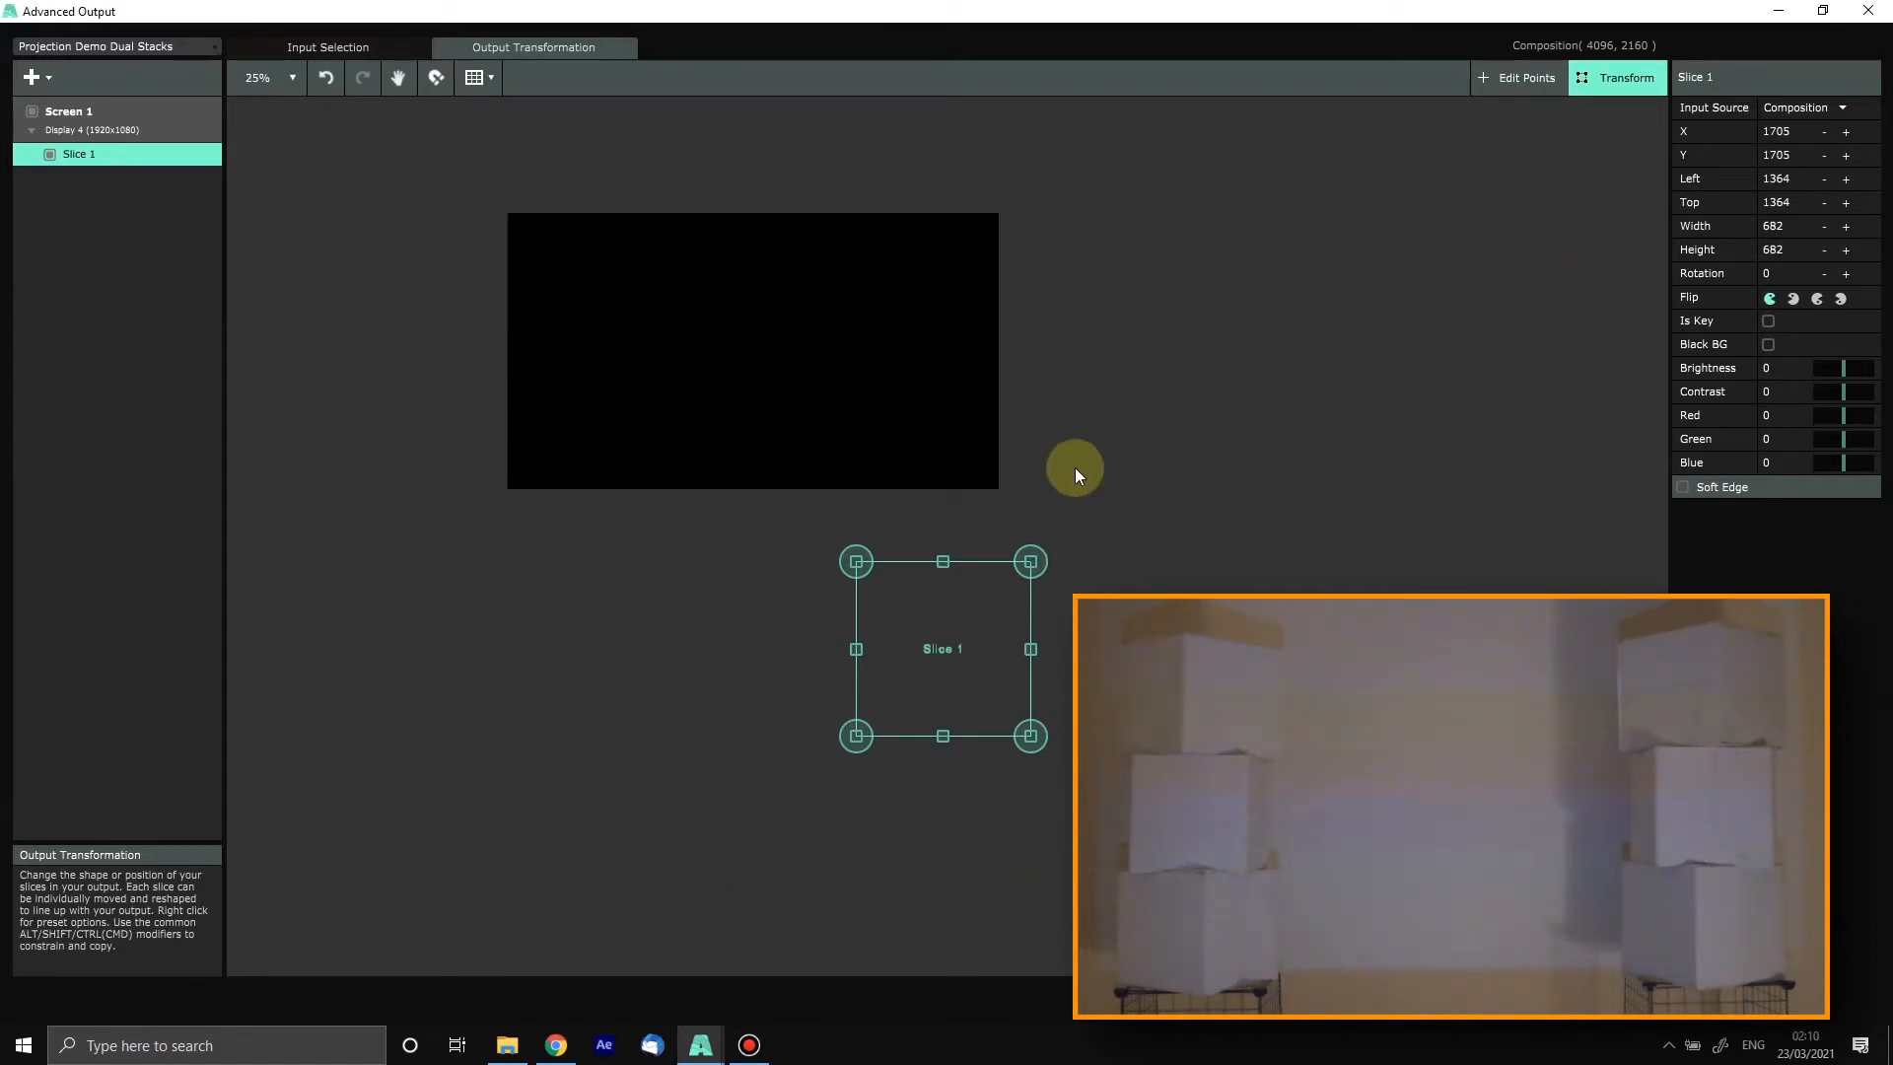
{"action": "left_click", "coordinate": [404, 46]}
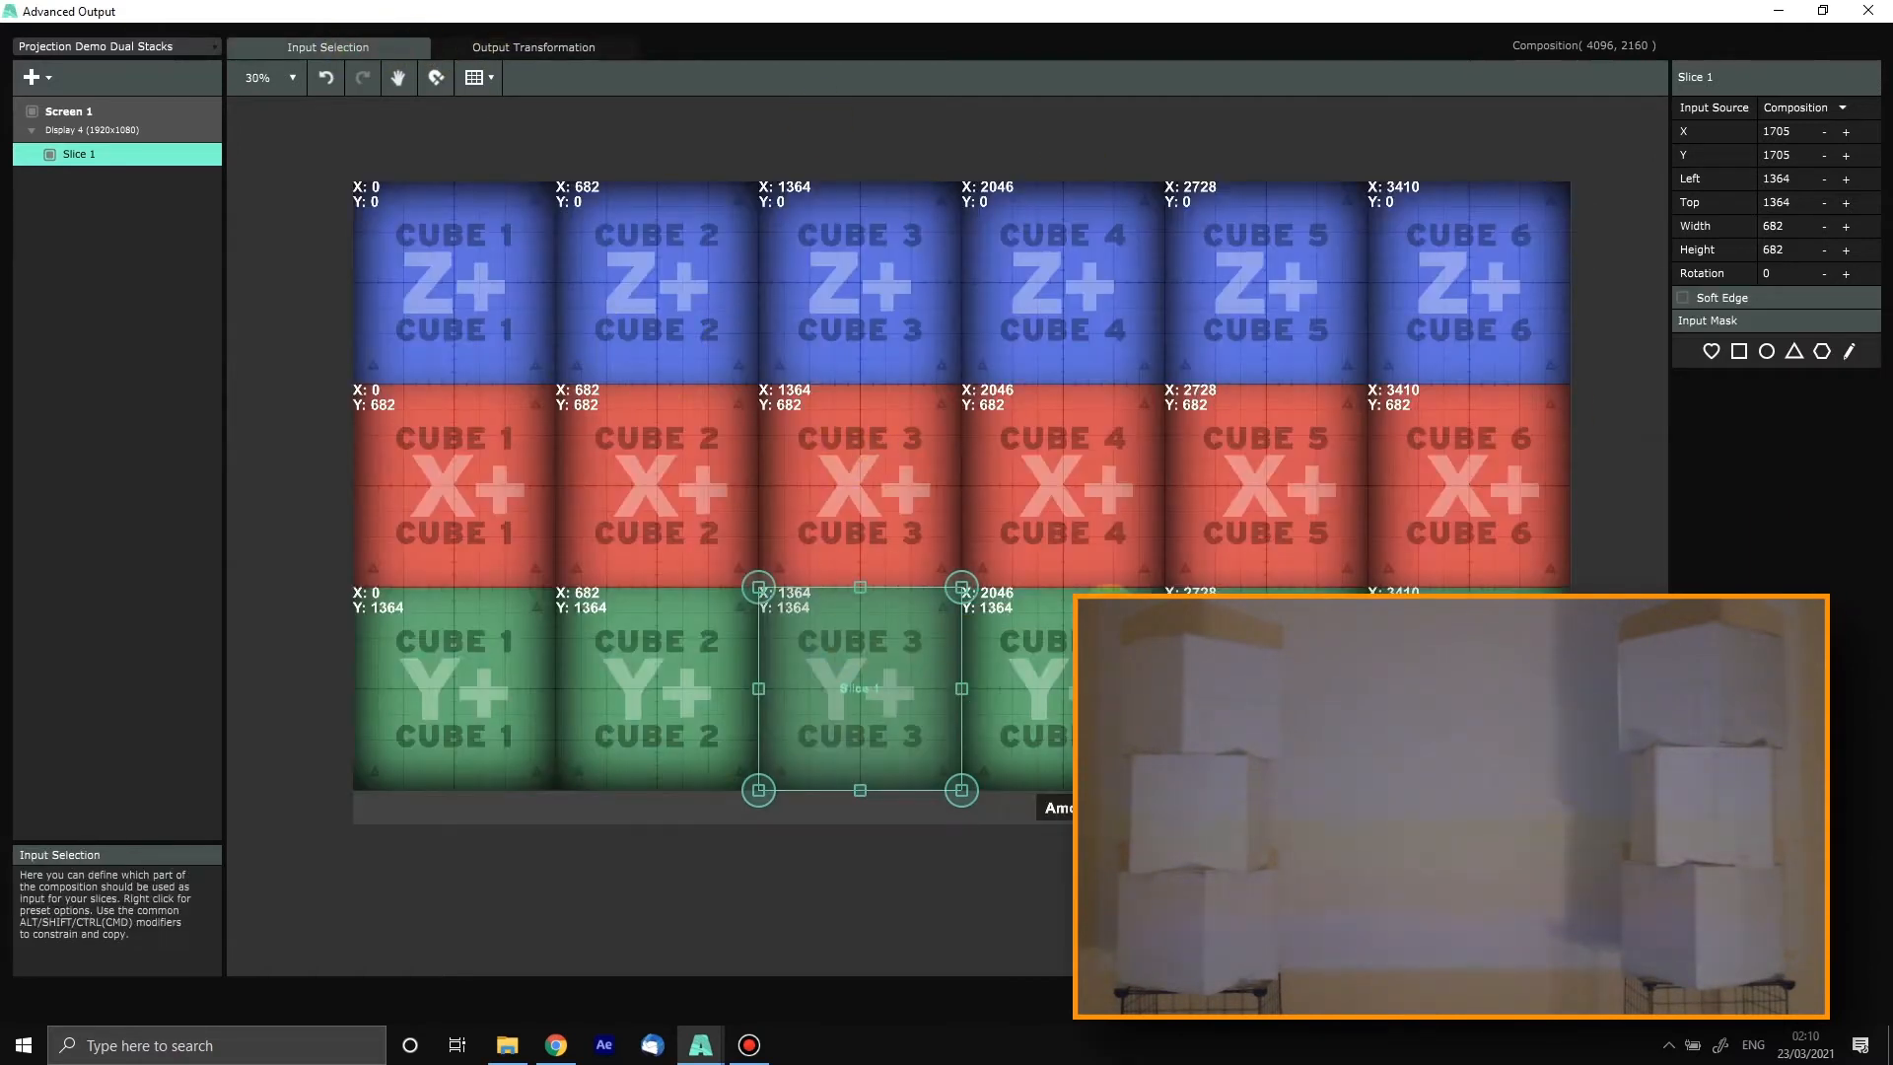
{"action": "left_click", "coordinate": [522, 54]}
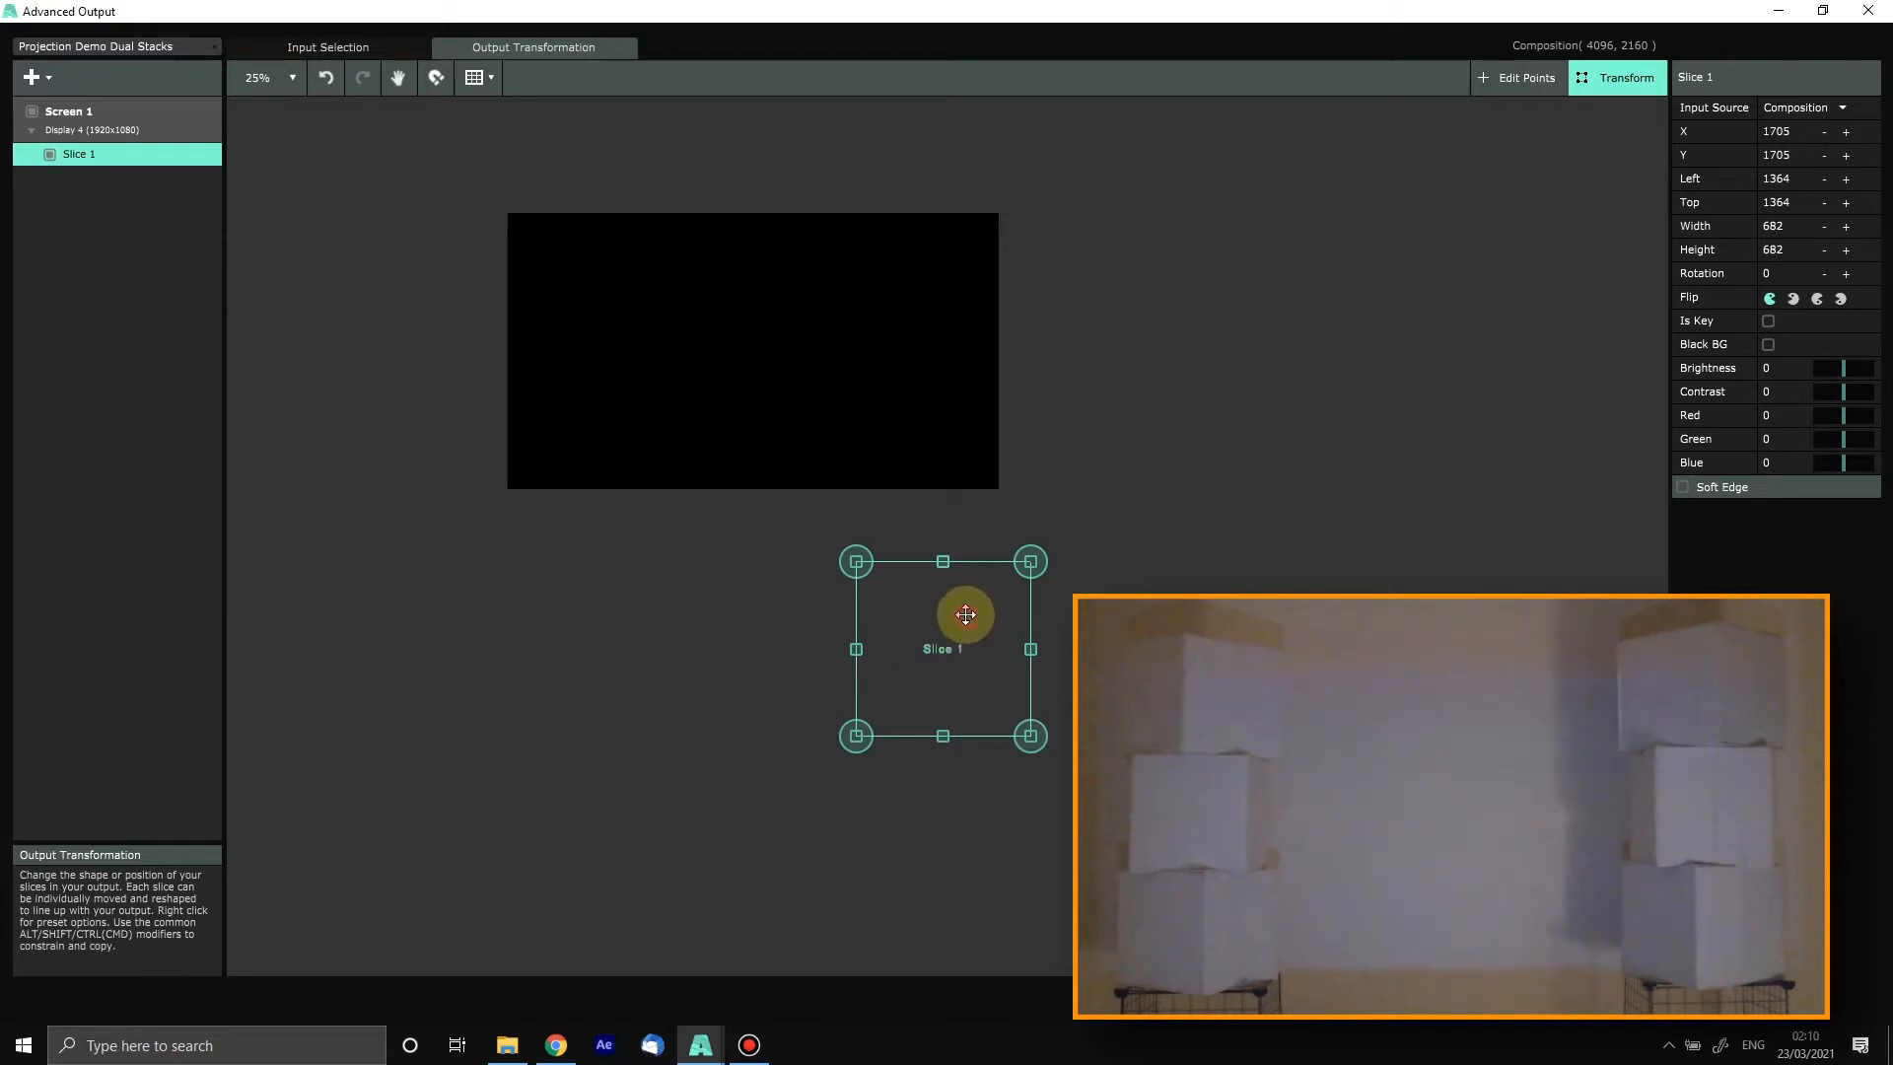
{"action": "left_click_drag", "start_coordinate": [965, 614], "coordinate": [779, 309]}
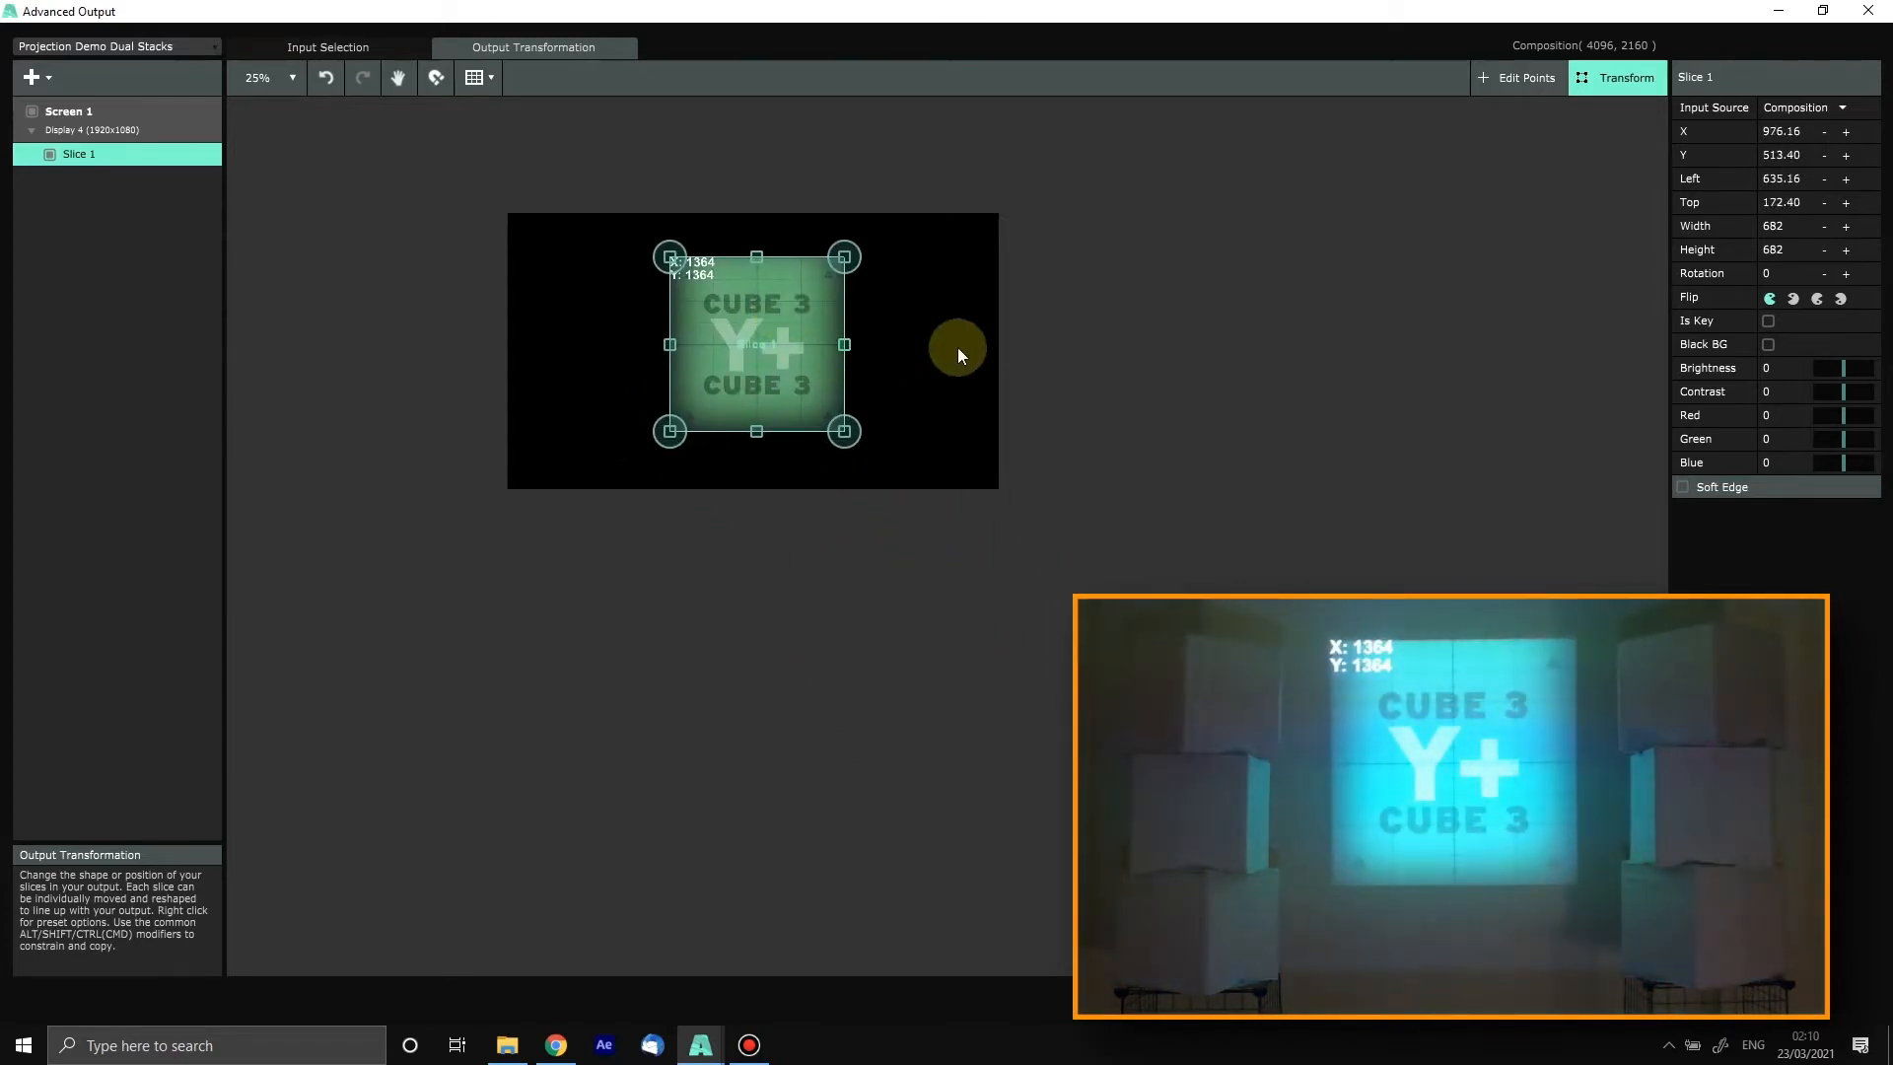
Step: Rotate Slice 1's output to -180 degrees so its Cube 3 Y+ face matches the orientation reference
{"action": "left_click_drag", "start_coordinate": [958, 349], "coordinate": [992, 371]}
{"action": "scroll", "coordinate": [1168, 539], "scroll_direction": "up", "scroll_amount": 5}
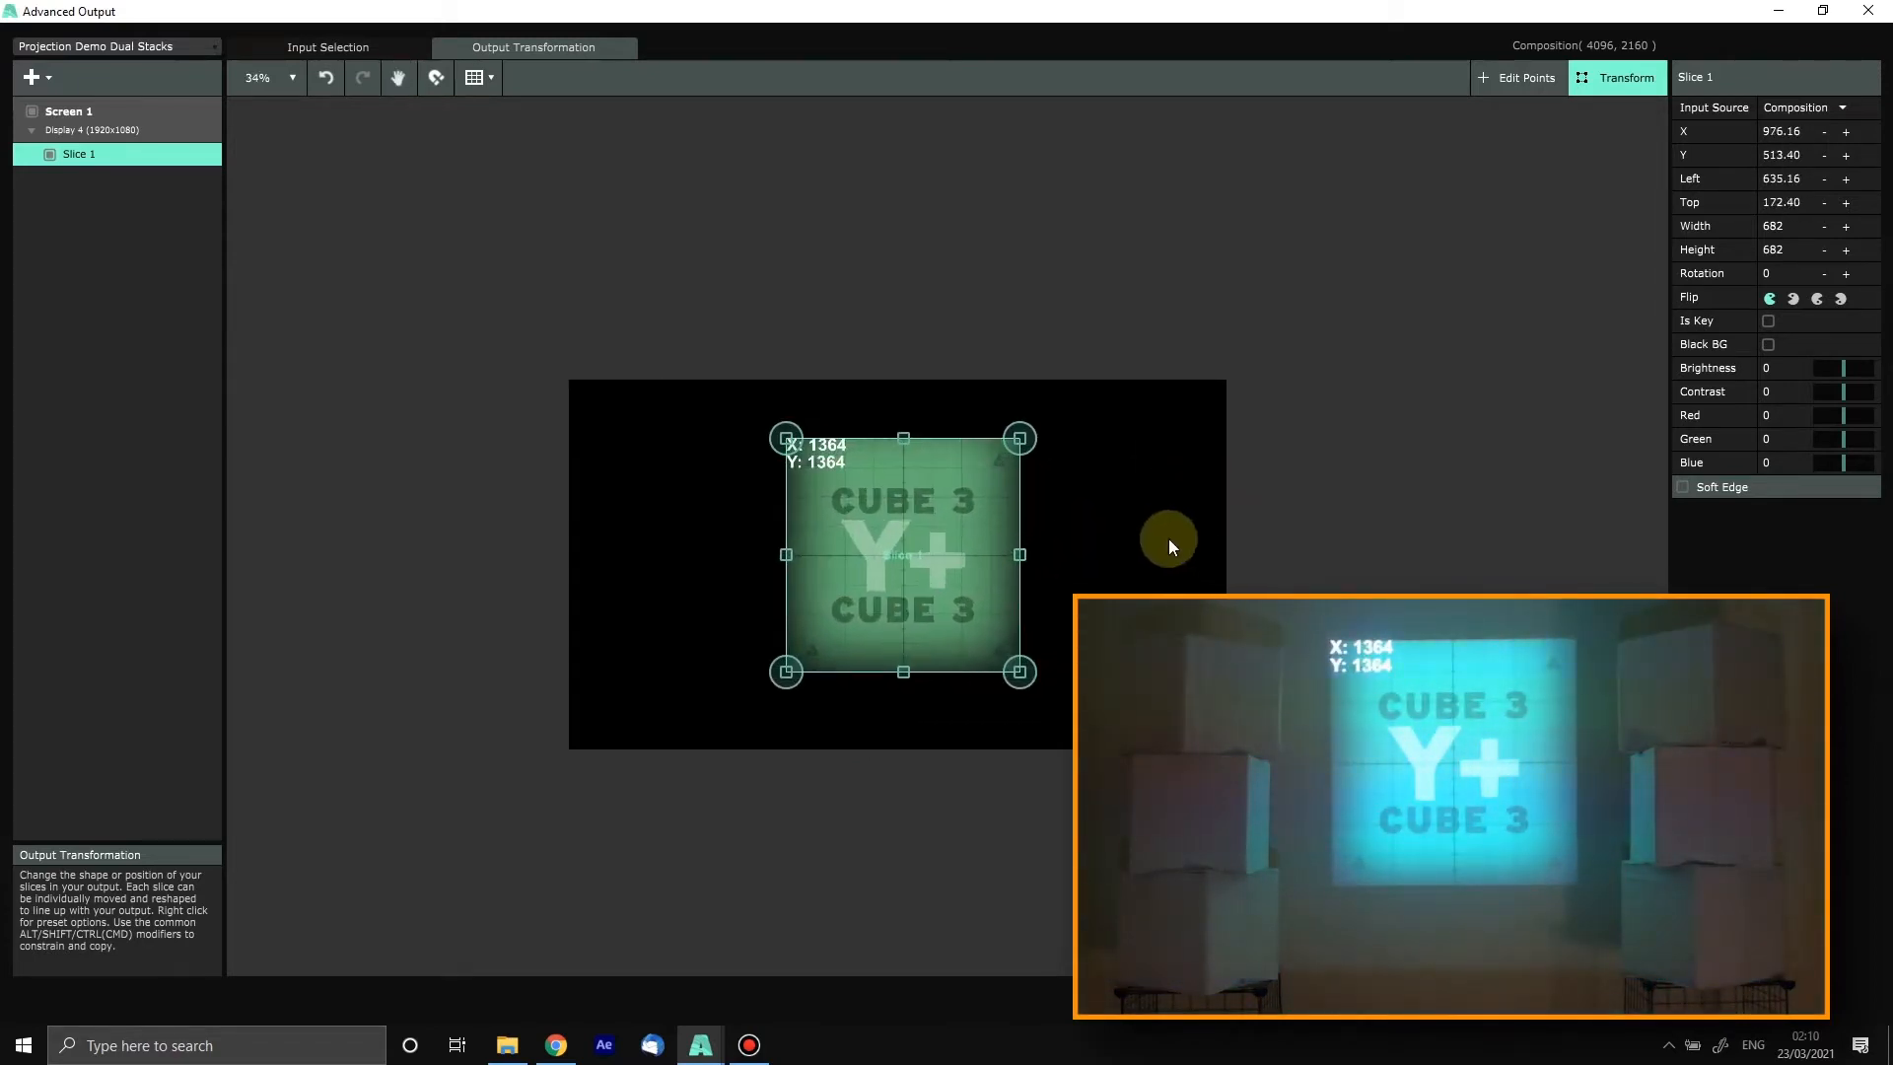
{"action": "scroll", "coordinate": [1125, 454], "scroll_direction": "up", "scroll_amount": 1}
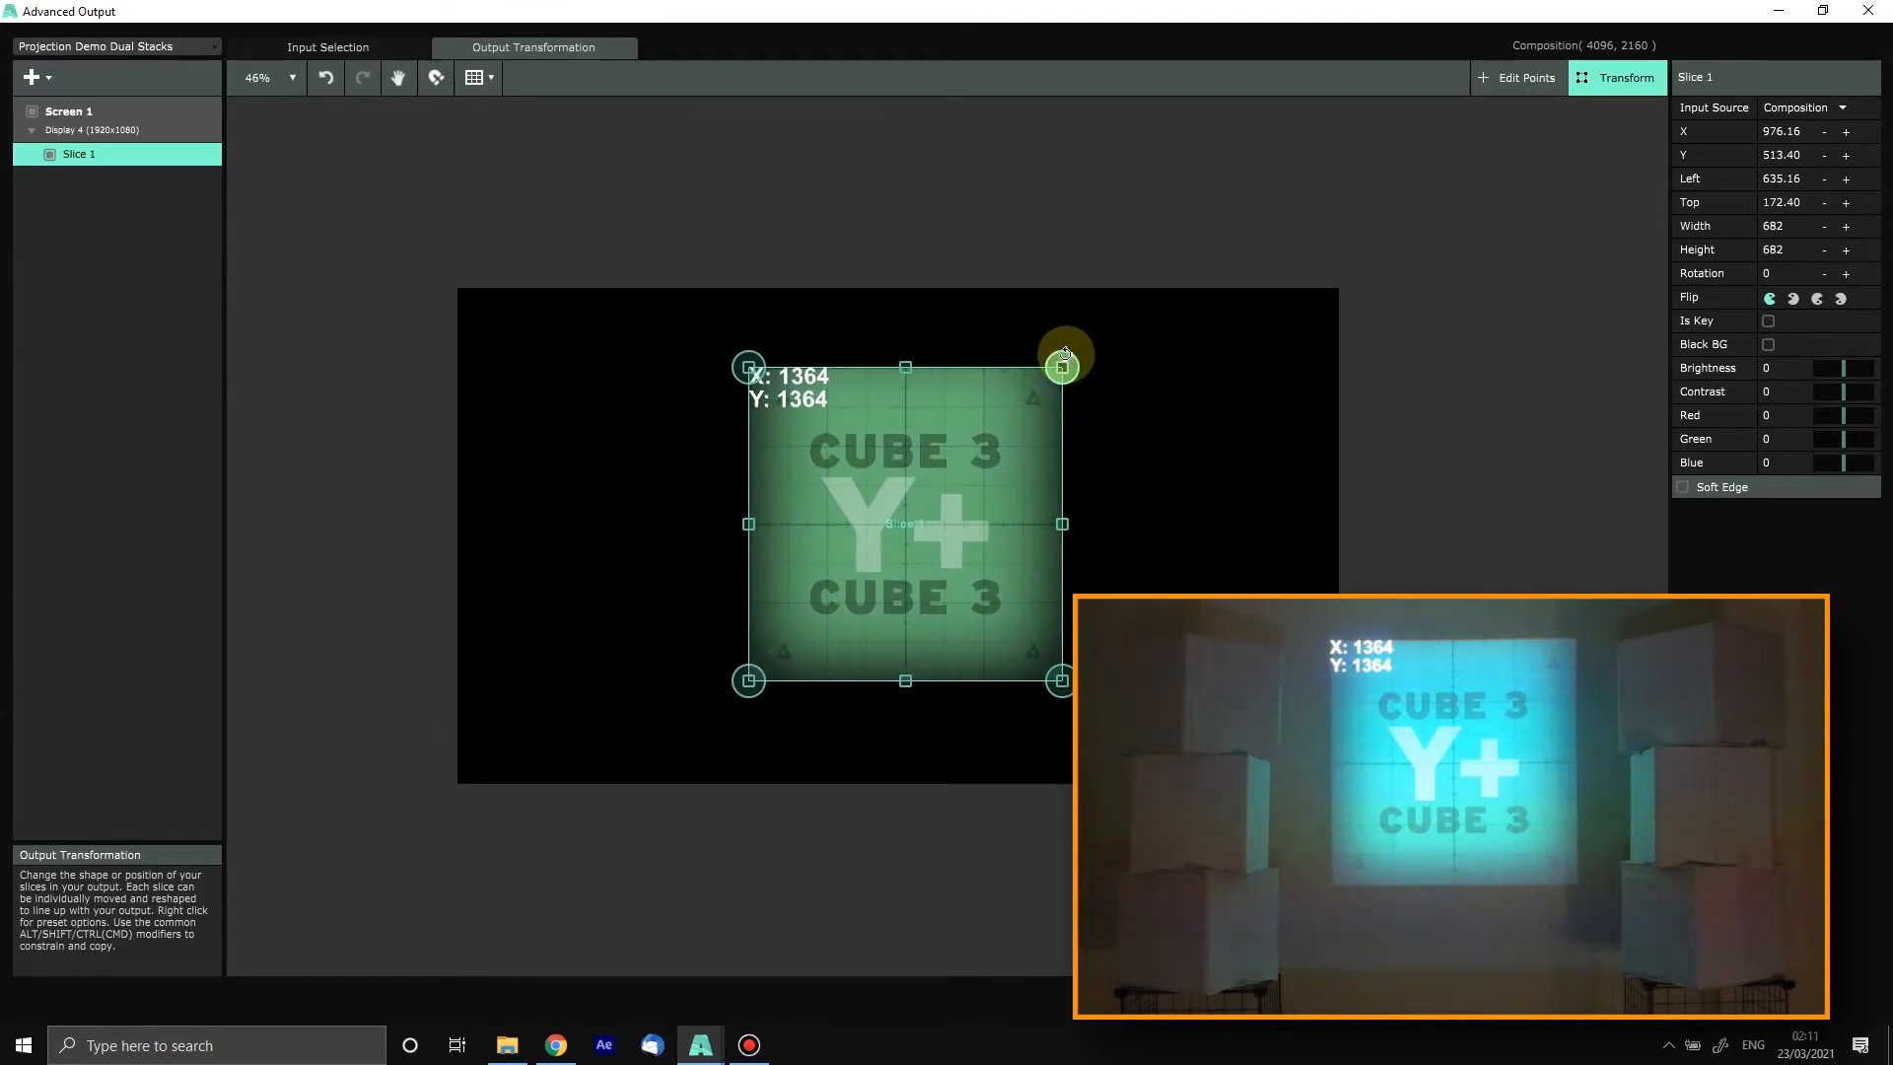
{"action": "left_click_drag", "start_coordinate": [1065, 352], "coordinate": [733, 622]}
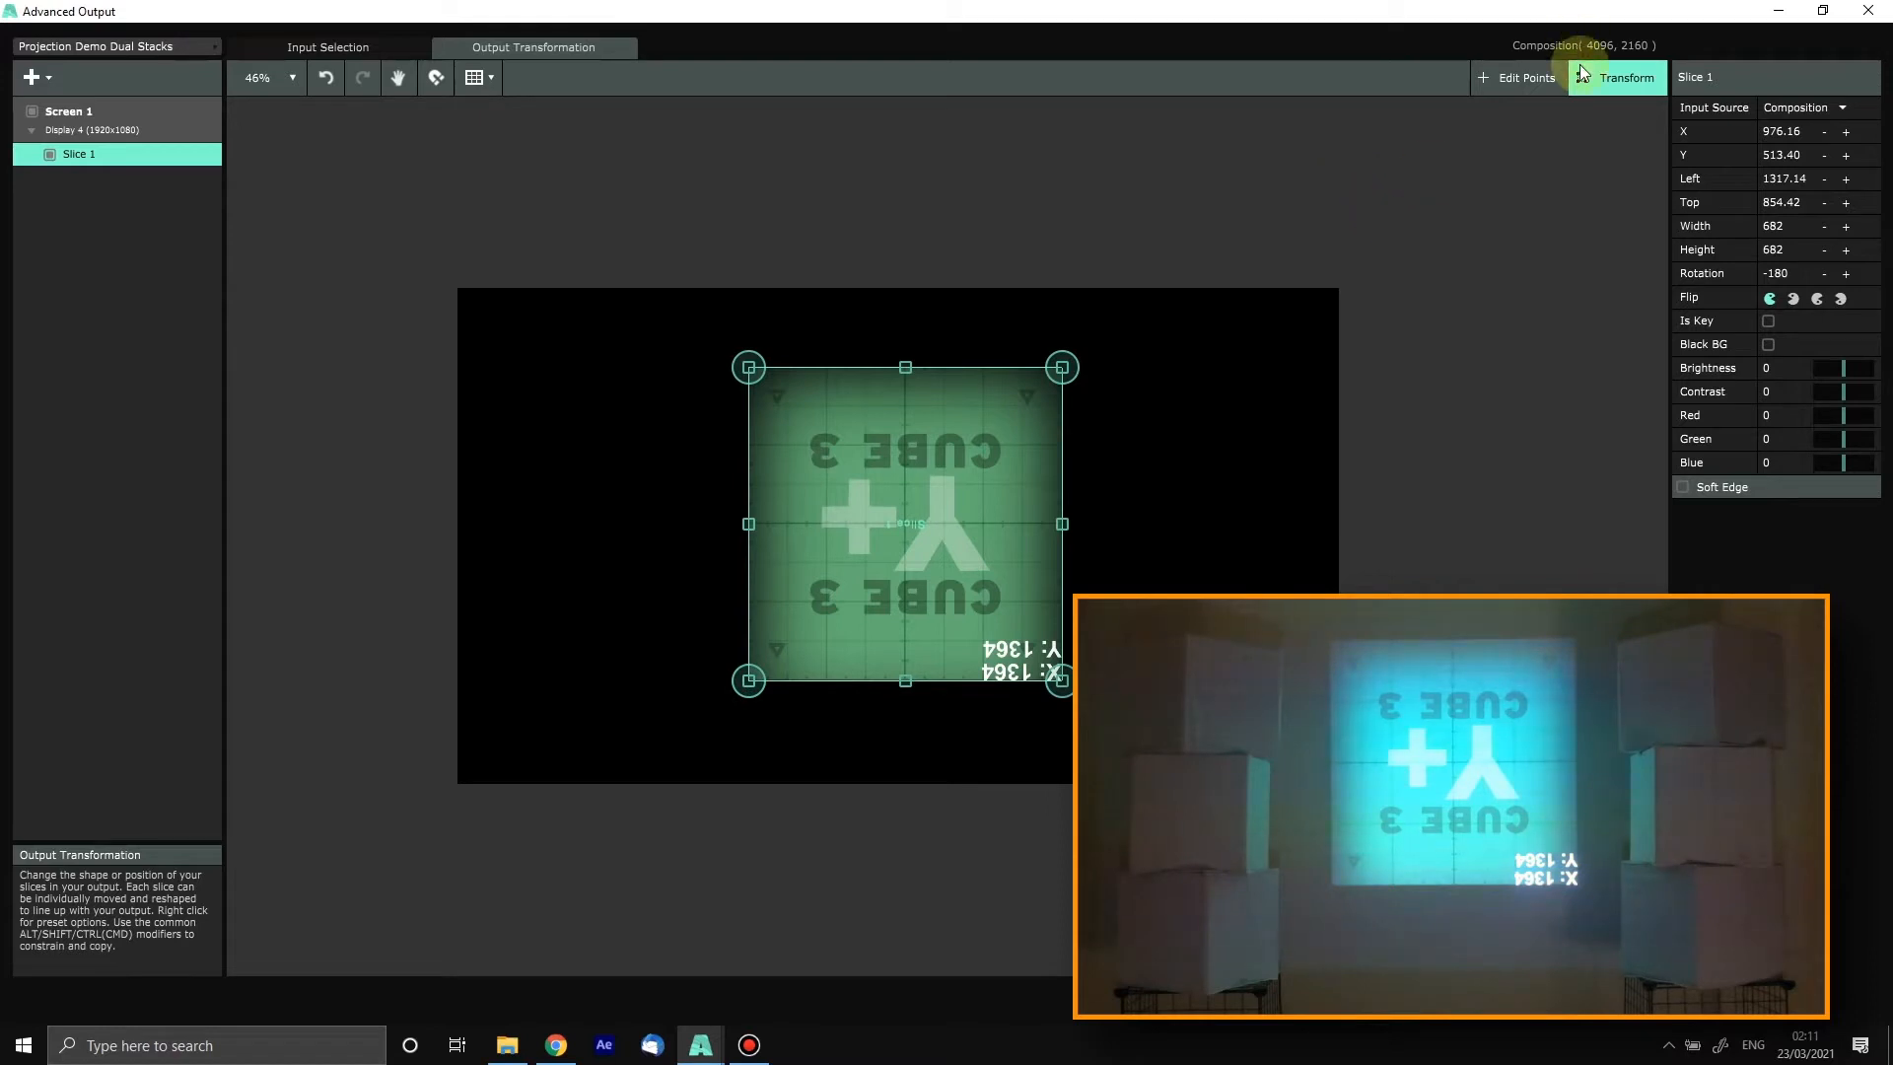
Step: Scale Slice 1's output proportionally to about 324 x 324 and place it over the left stack's top cube, about left 229 and top 378
{"action": "left_click", "coordinate": [1633, 86]}
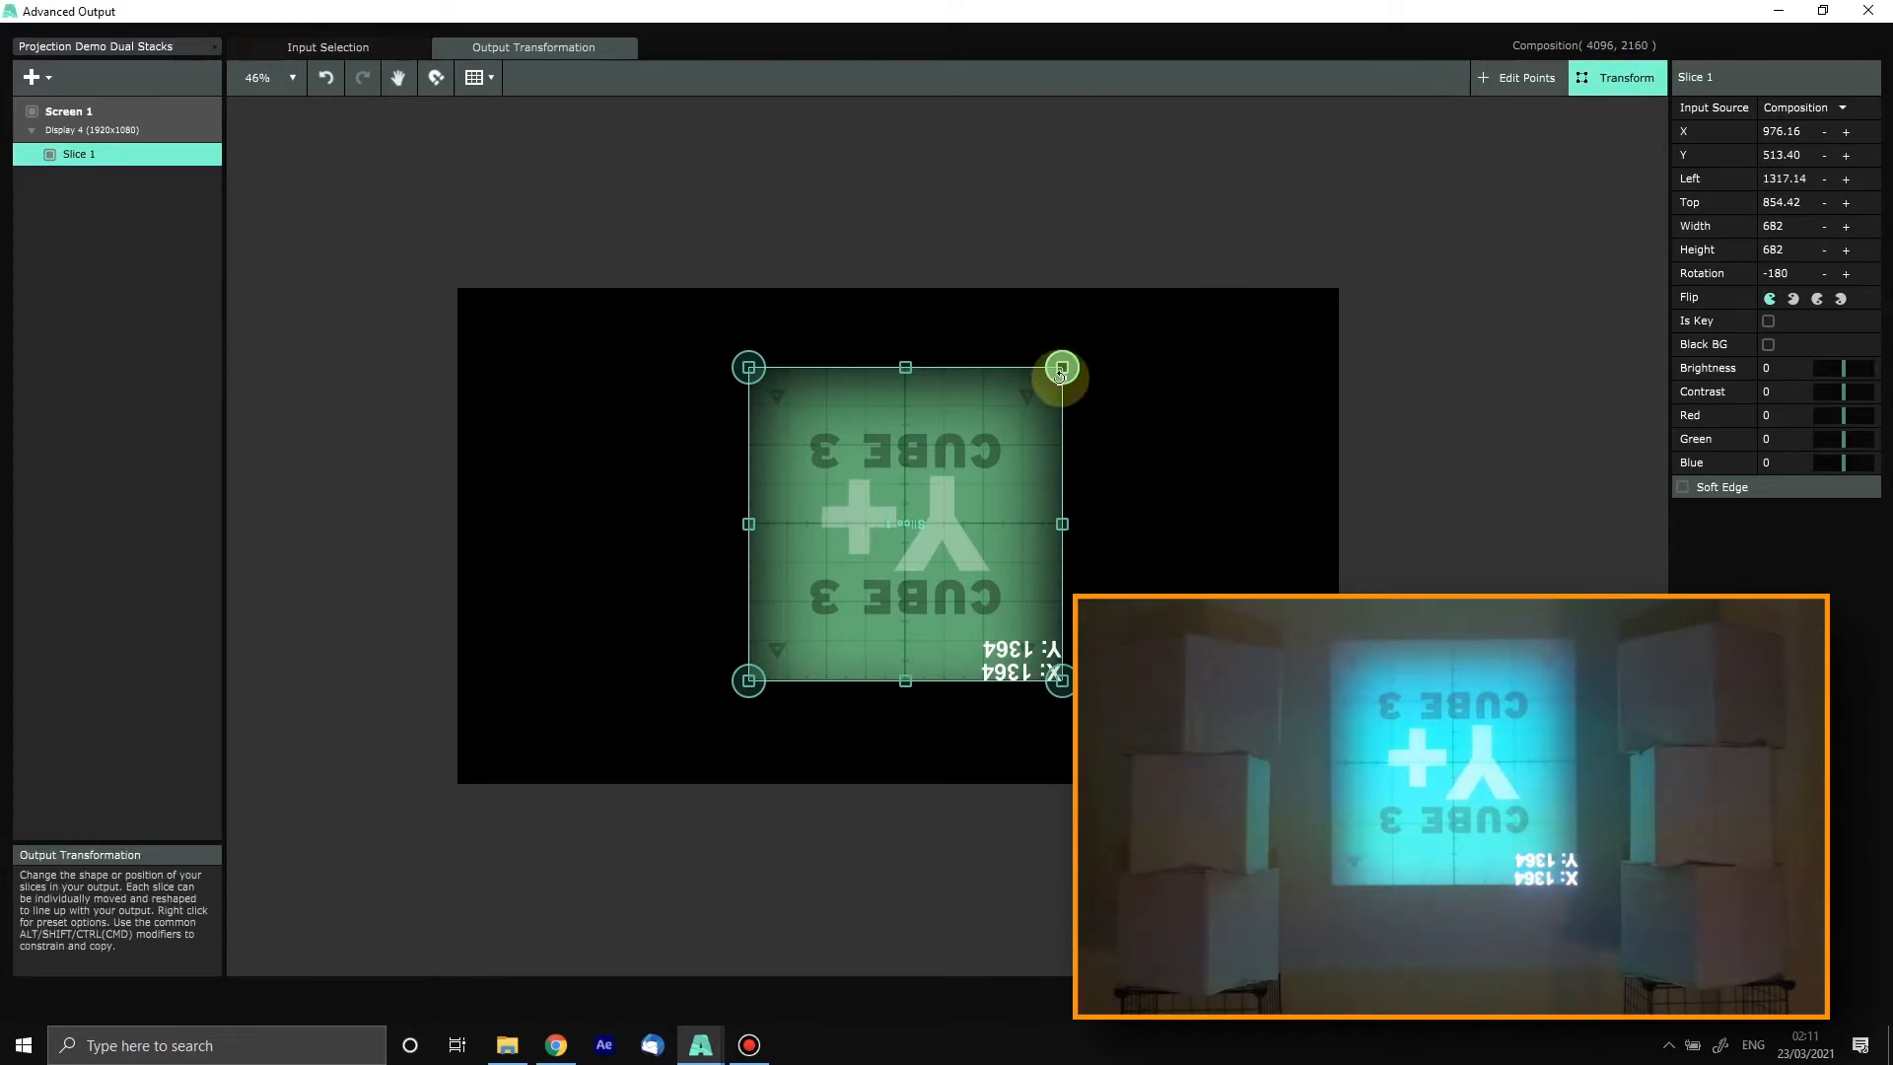
{"action": "left_click_drag", "start_coordinate": [1063, 369], "coordinate": [1042, 19]}
{"action": "left_click_drag", "start_coordinate": [1042, 19], "coordinate": [1043, 21]}
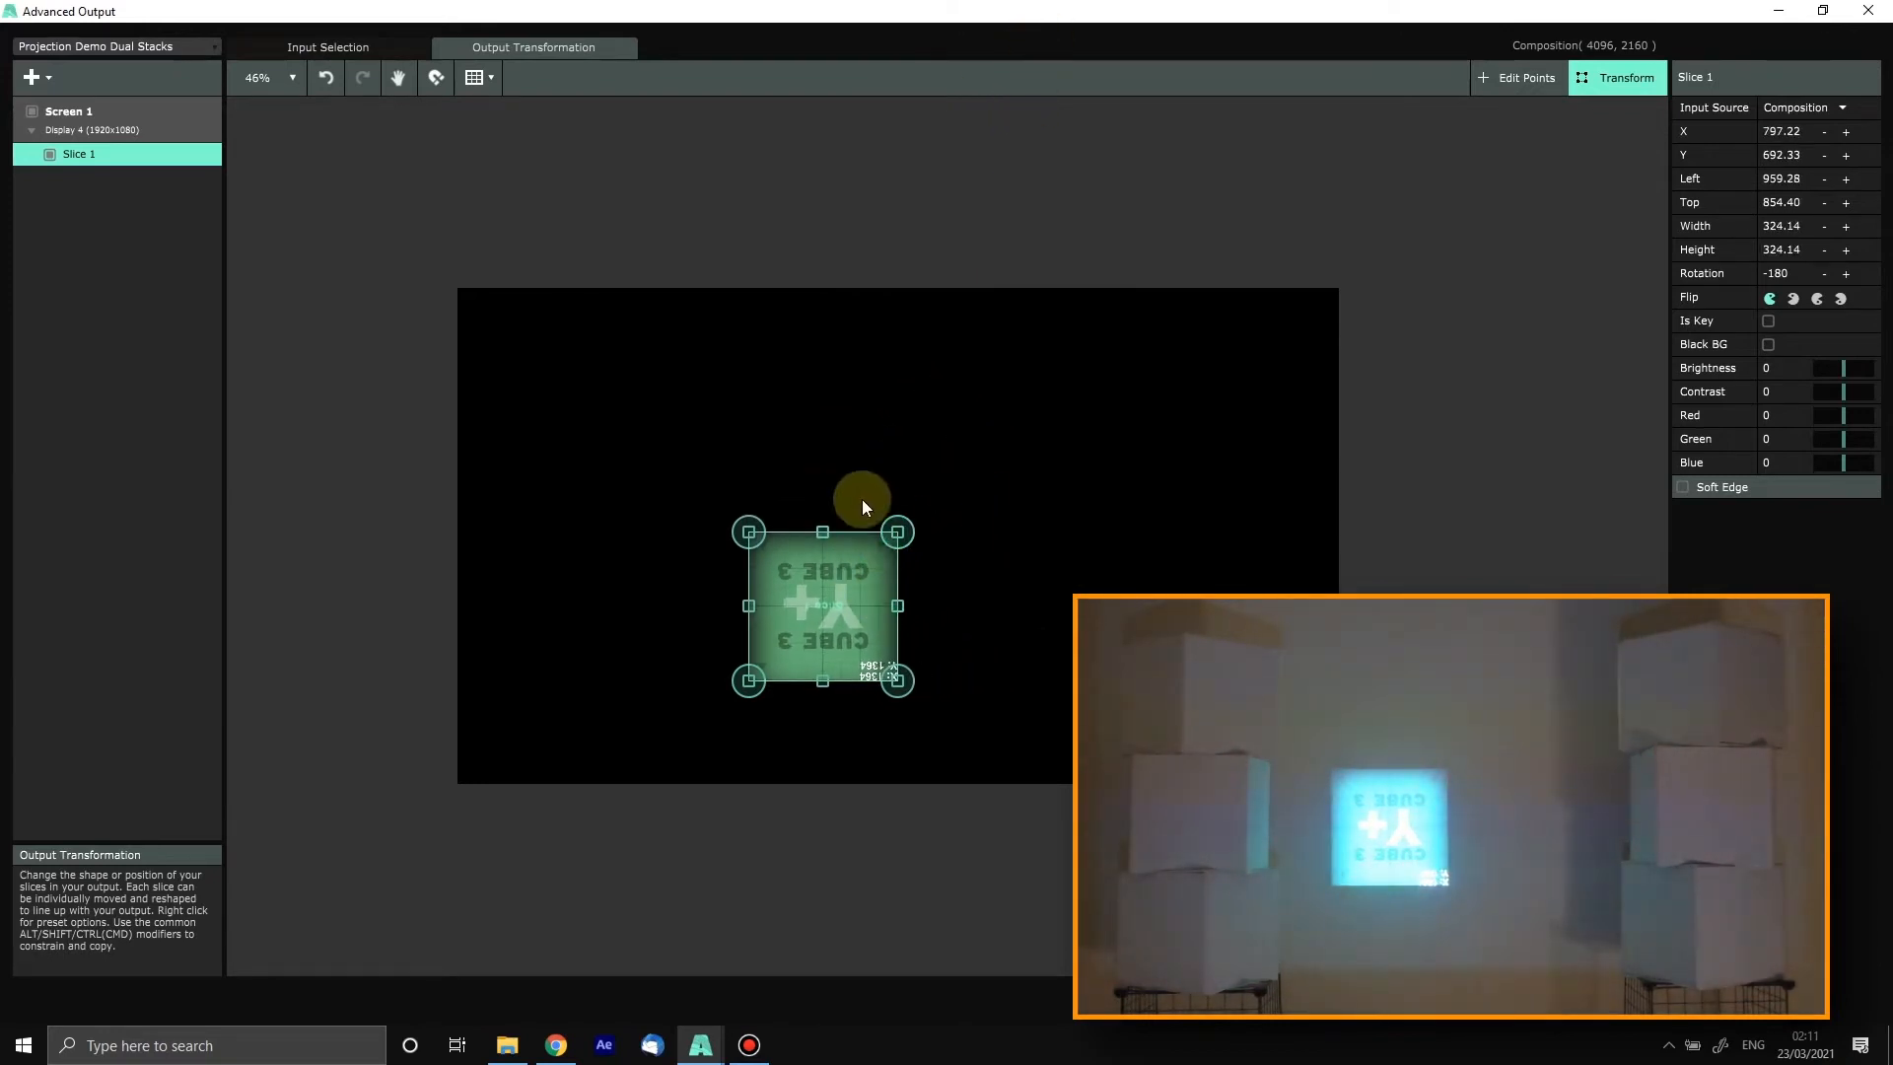
{"action": "left_click_drag", "start_coordinate": [851, 578], "coordinate": [519, 359]}
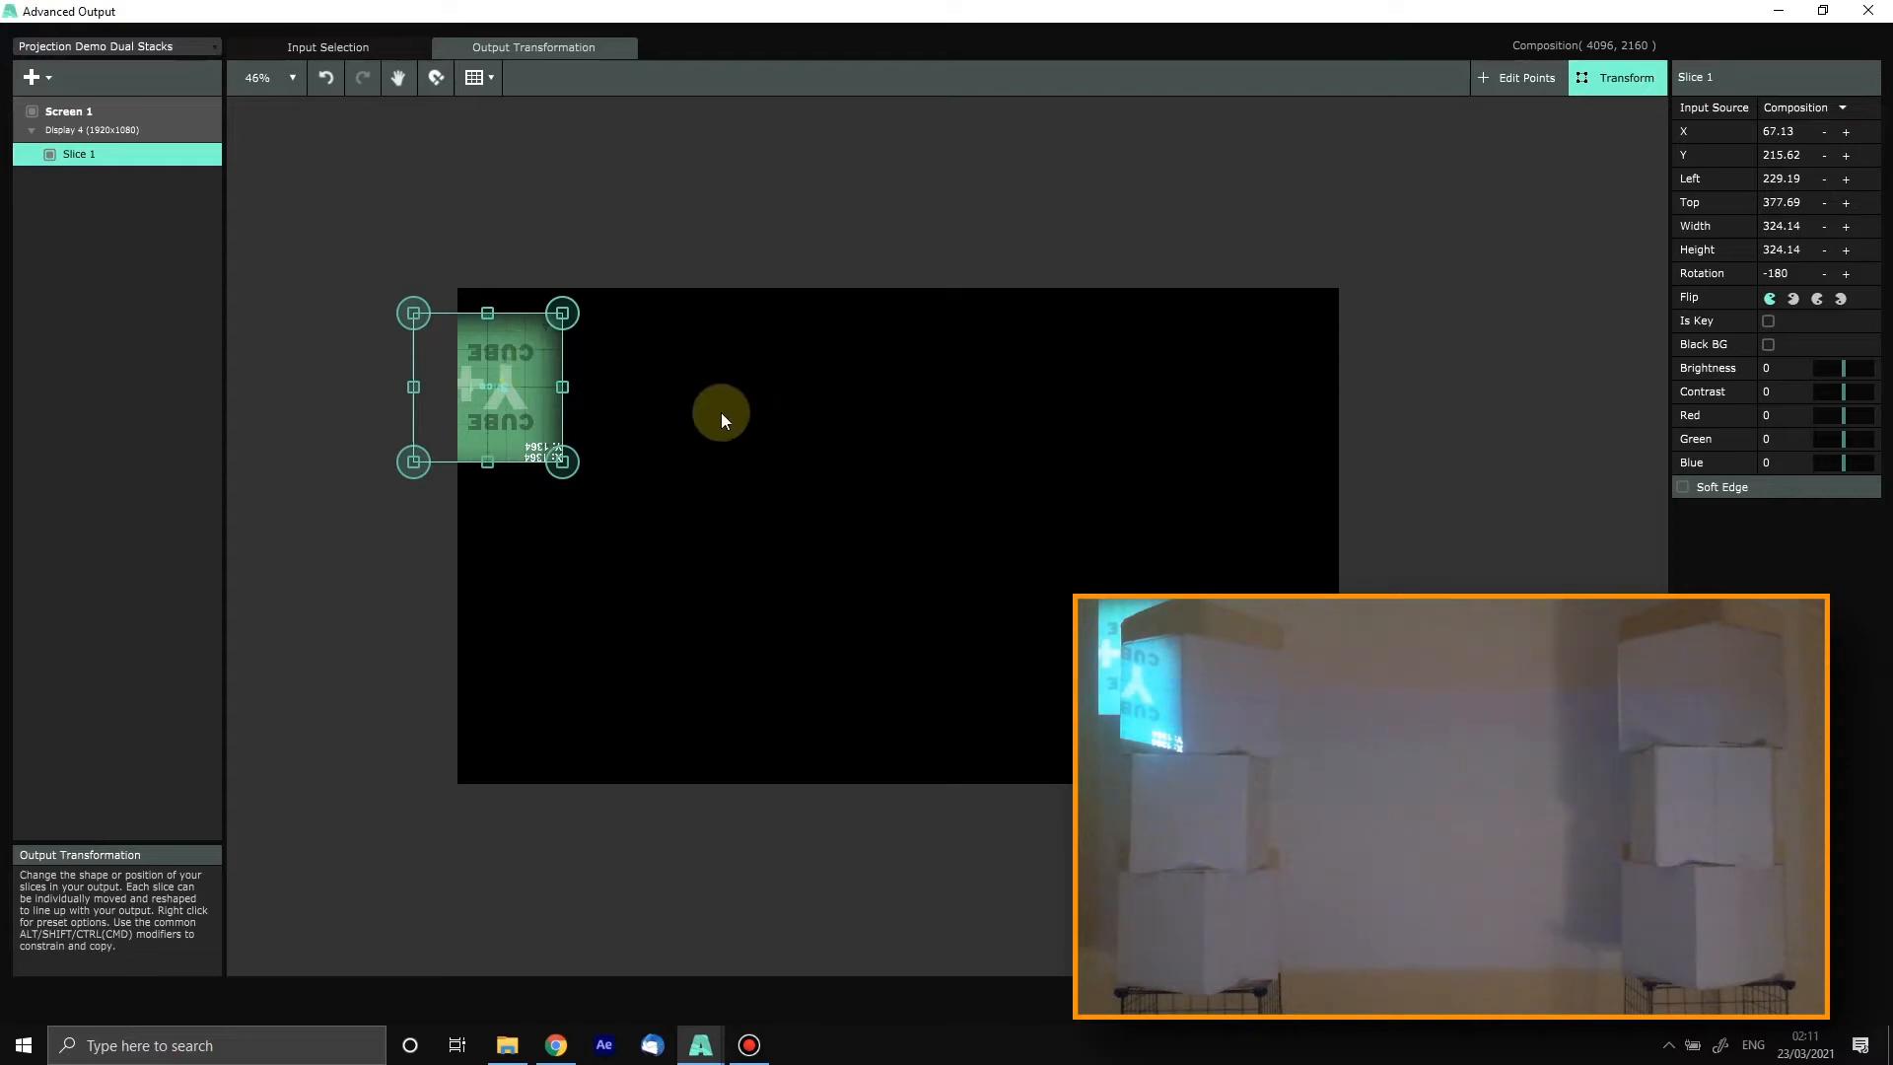
Step: Switch Slice 1 from Transform to Edit Points mode and nudge its upper inner corner to about X 228, Y 54
{"action": "scroll", "coordinate": [970, 469], "scroll_direction": "up", "scroll_amount": 5}
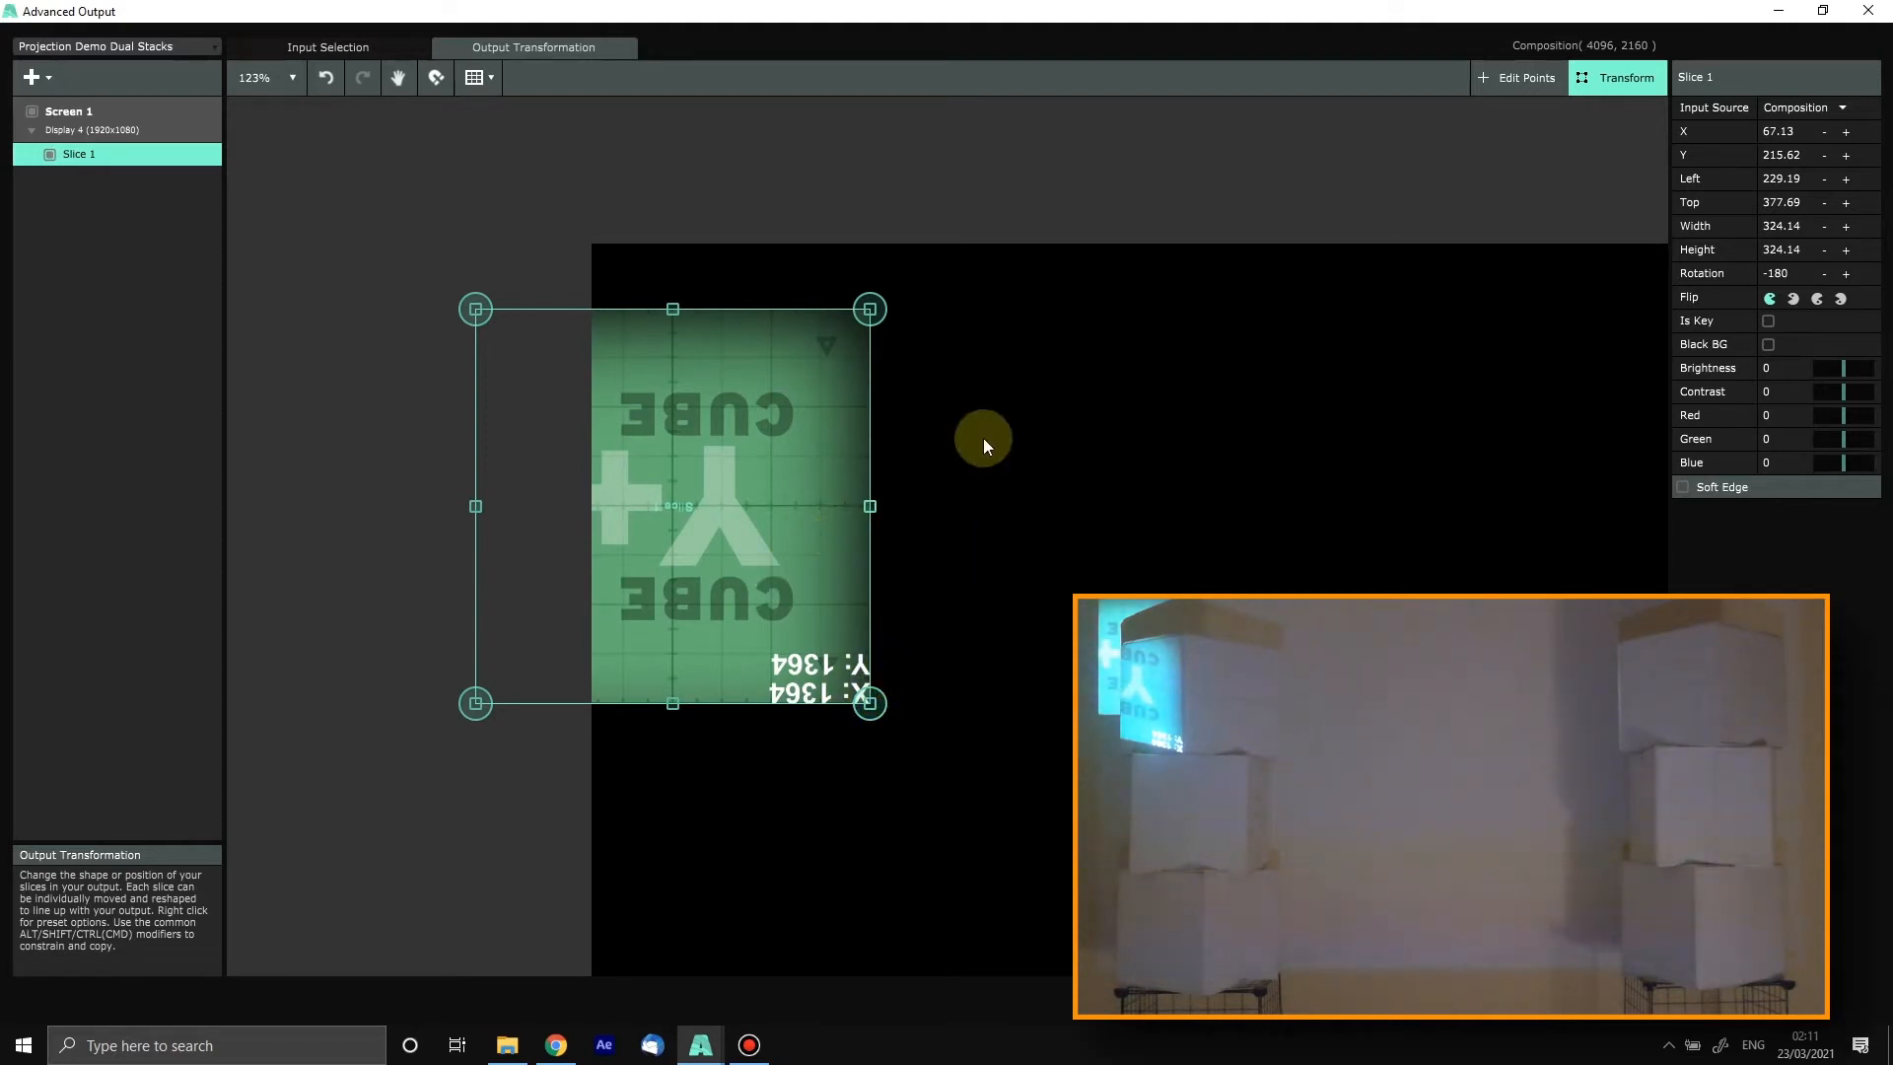
{"action": "left_click", "coordinate": [1512, 81]}
{"action": "left_click", "coordinate": [1595, 81]}
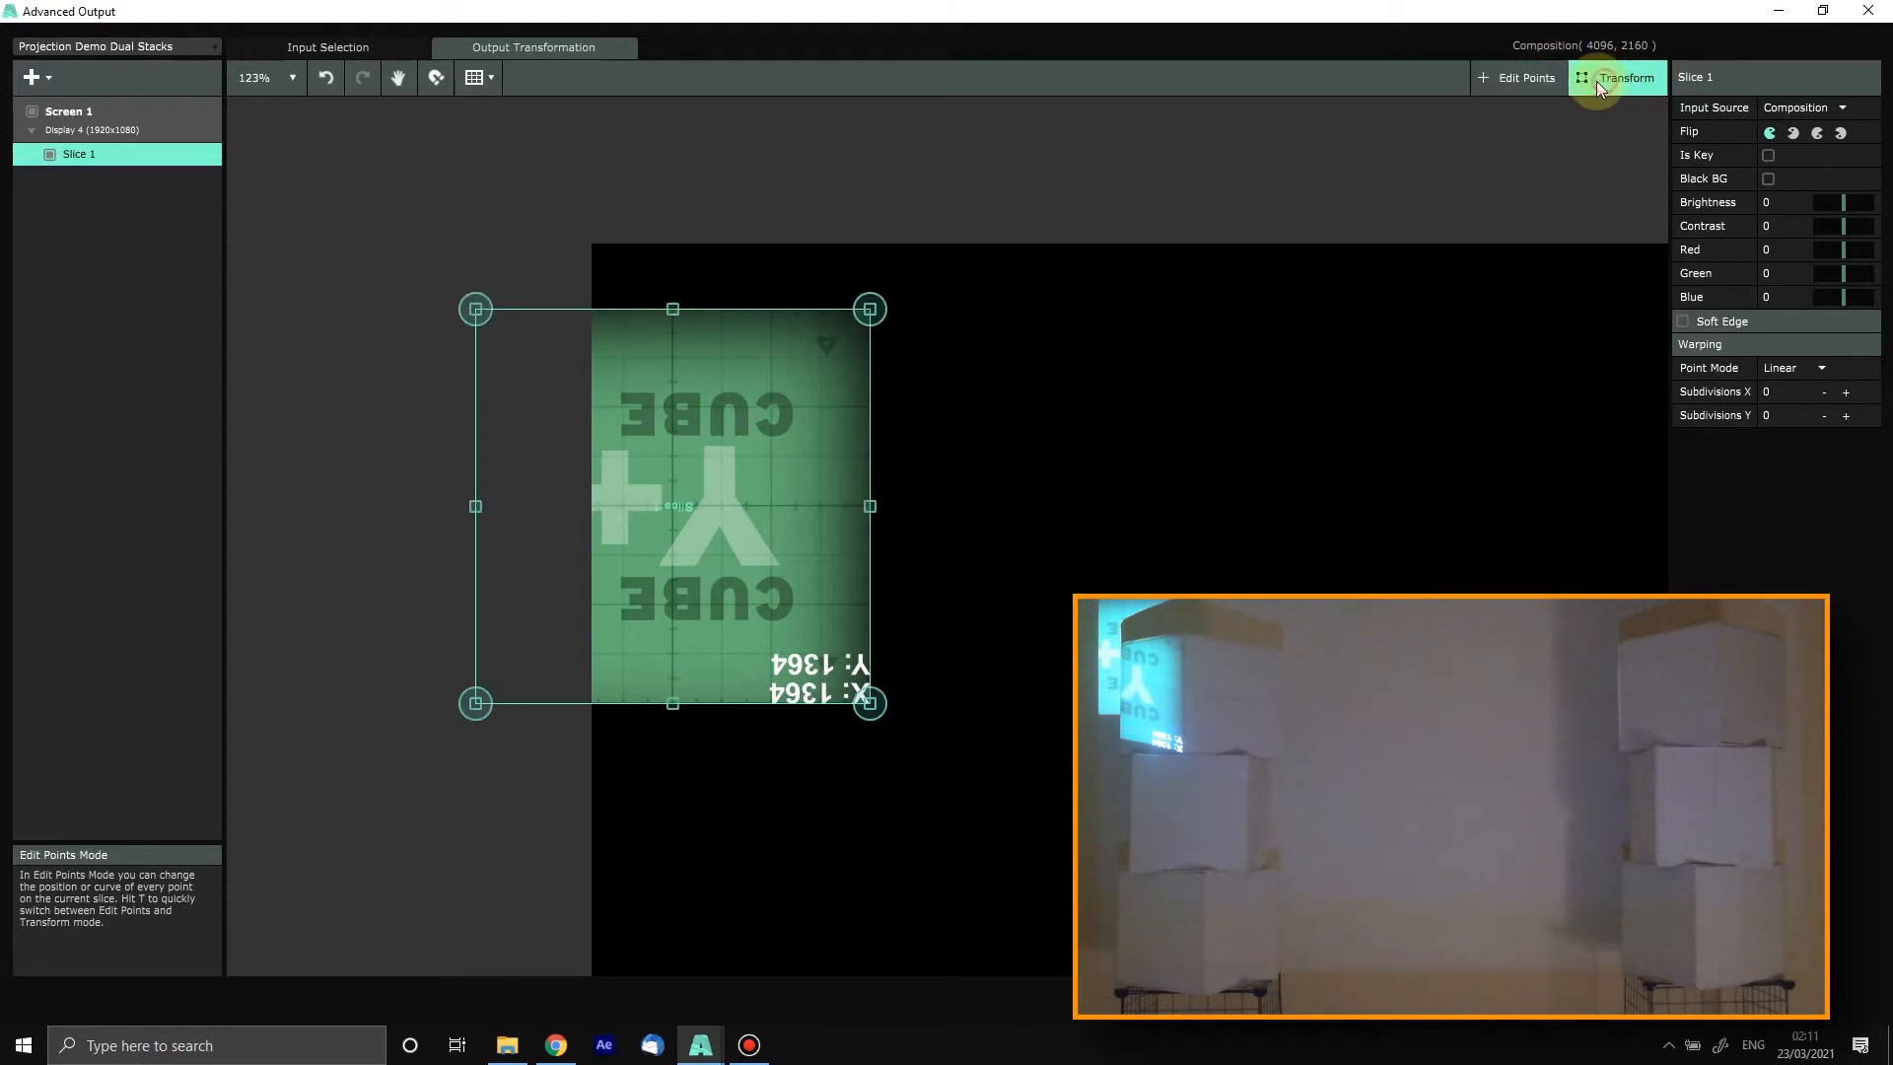
{"action": "left_click", "coordinate": [1514, 82]}
{"action": "left_click", "coordinate": [1589, 81]}
{"action": "left_click", "coordinate": [1512, 77]}
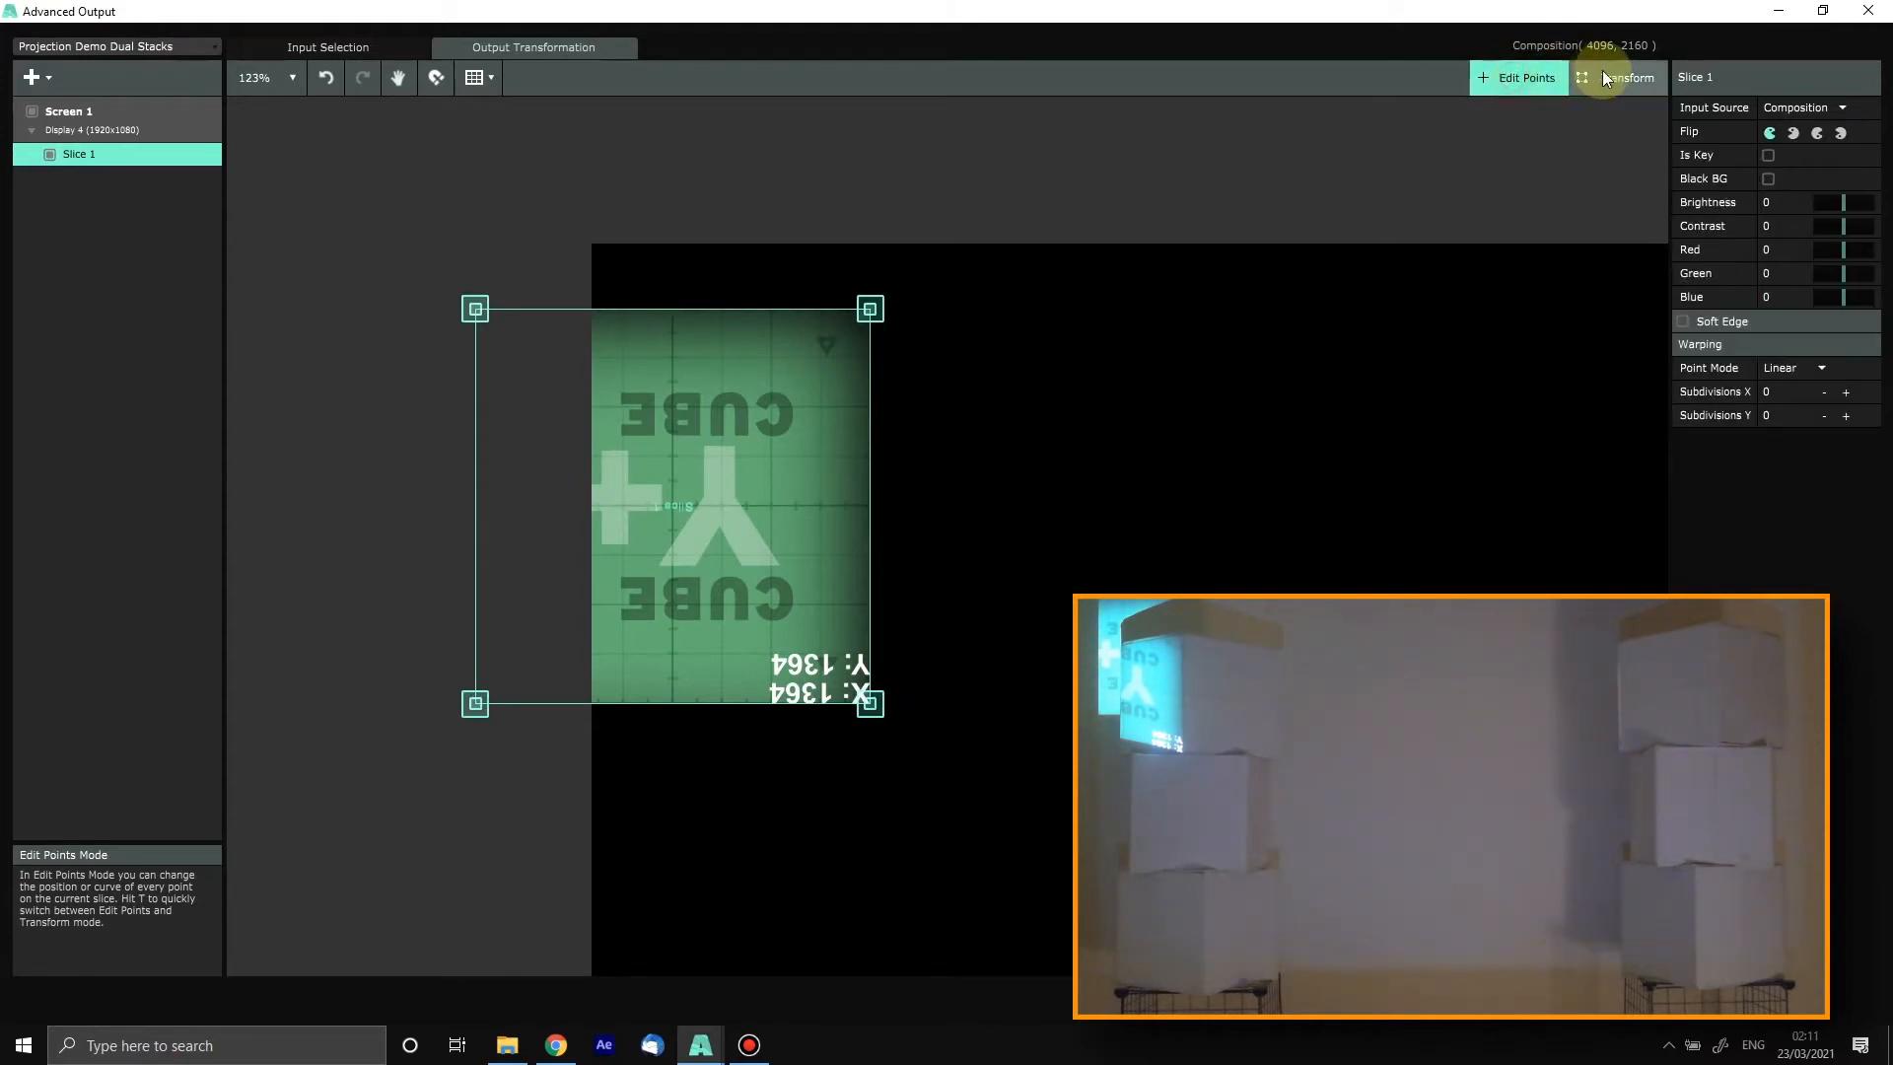
{"action": "left_click", "coordinate": [1578, 81]}
{"action": "left_click", "coordinate": [1523, 83]}
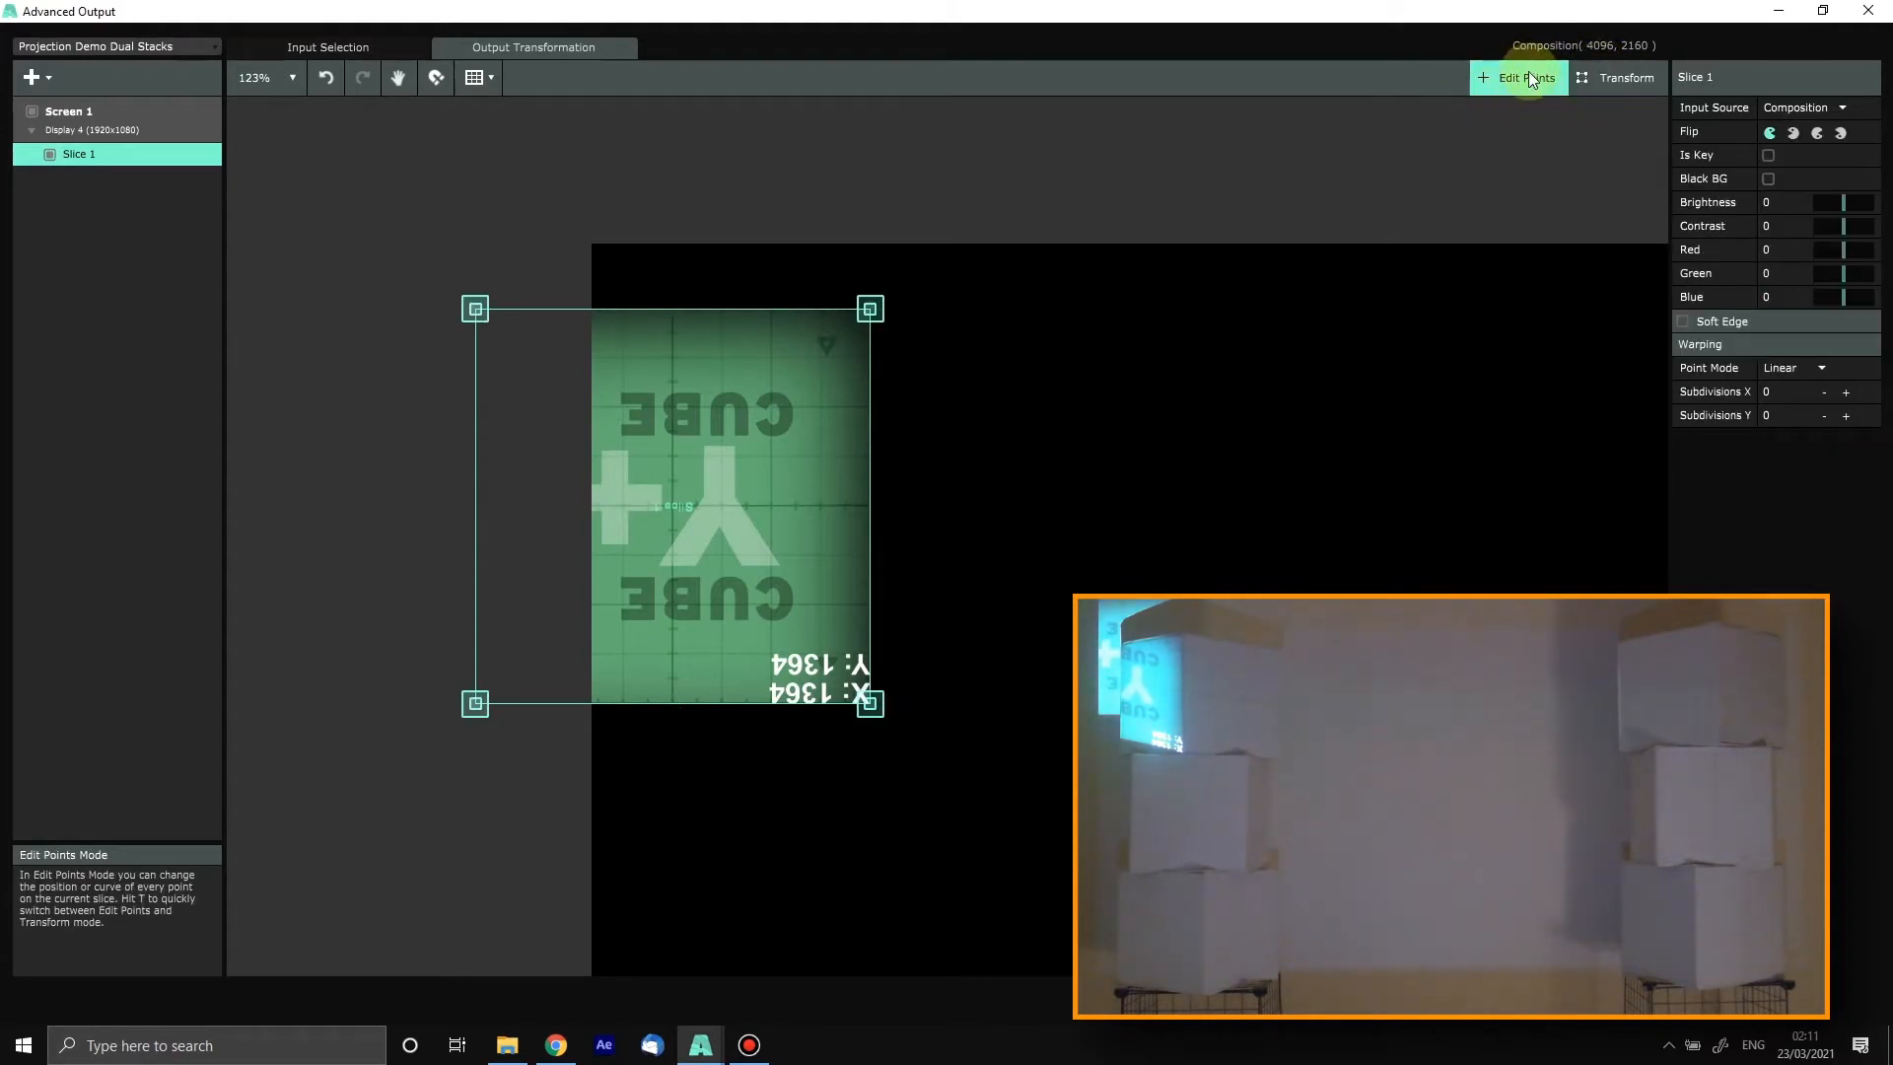
{"action": "left_click", "coordinate": [866, 310]}
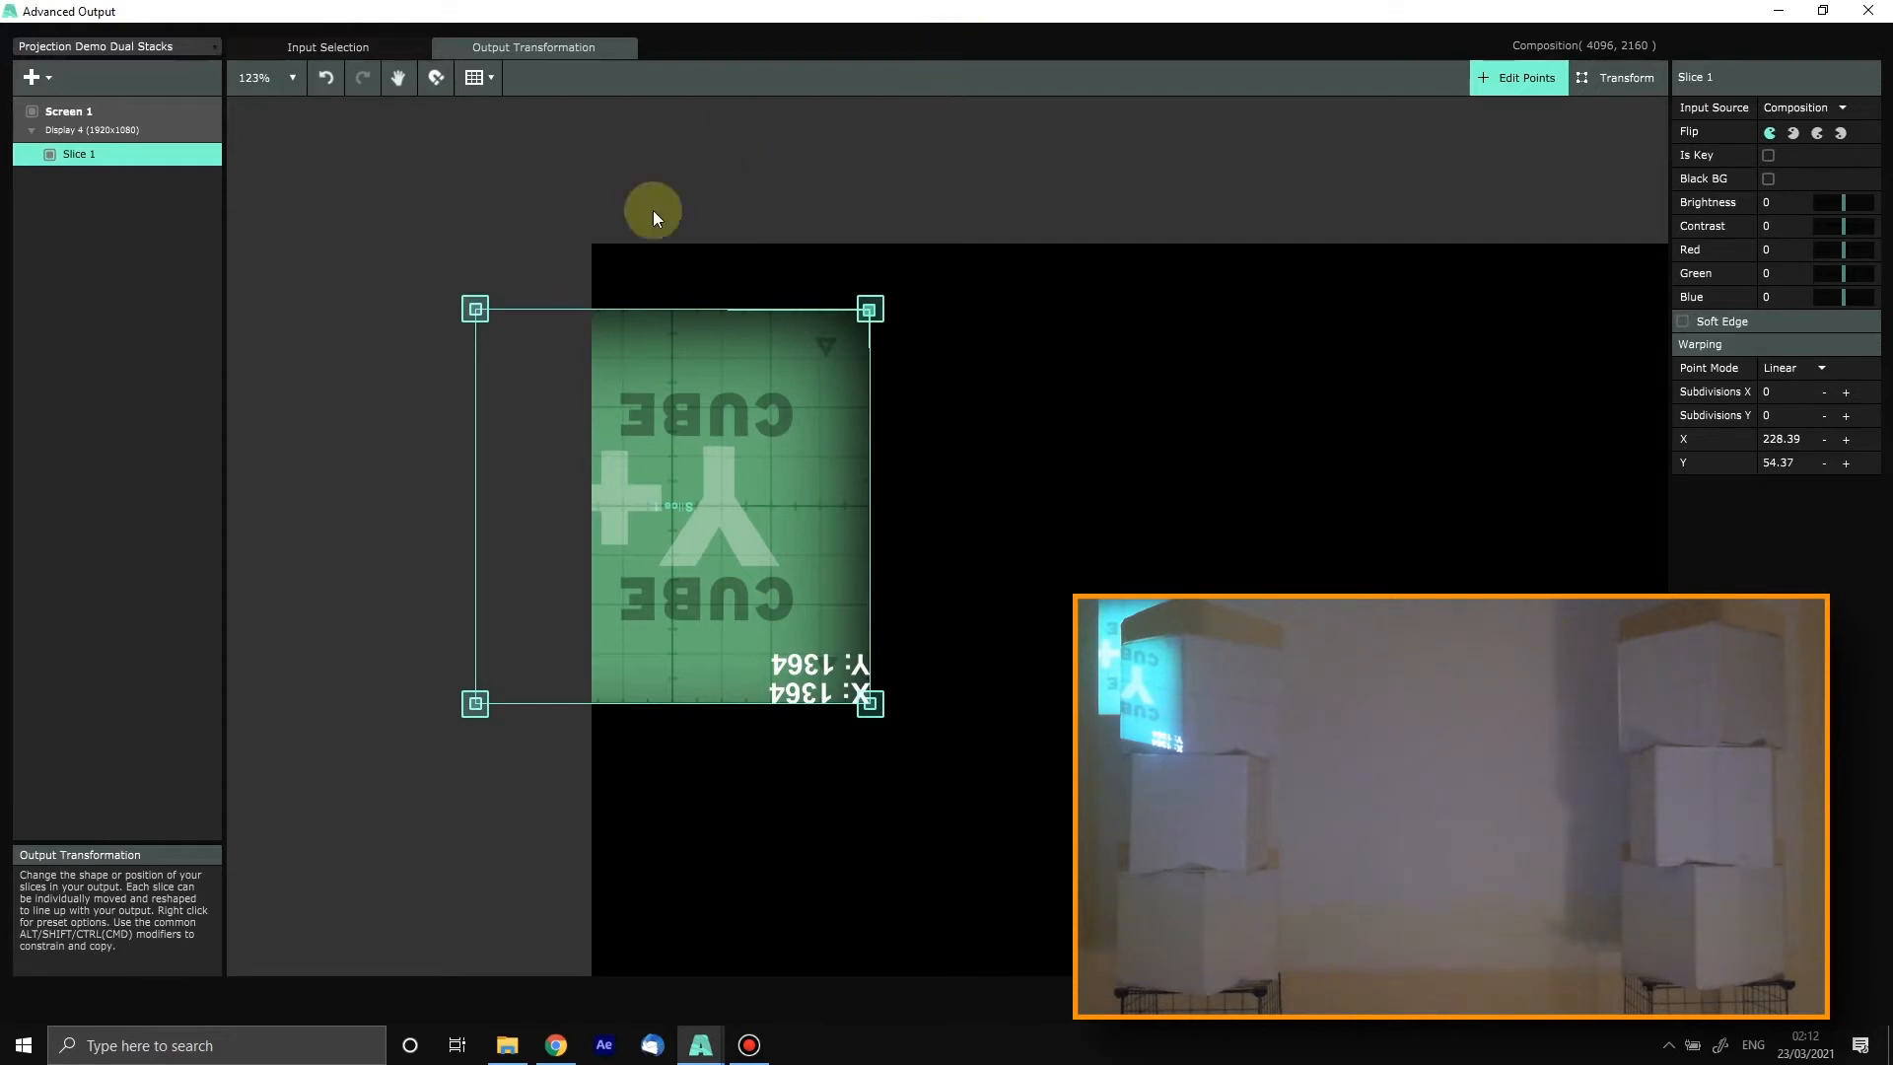
Step: Set Screen 1's brightness to 100
{"action": "left_click", "coordinate": [117, 122]}
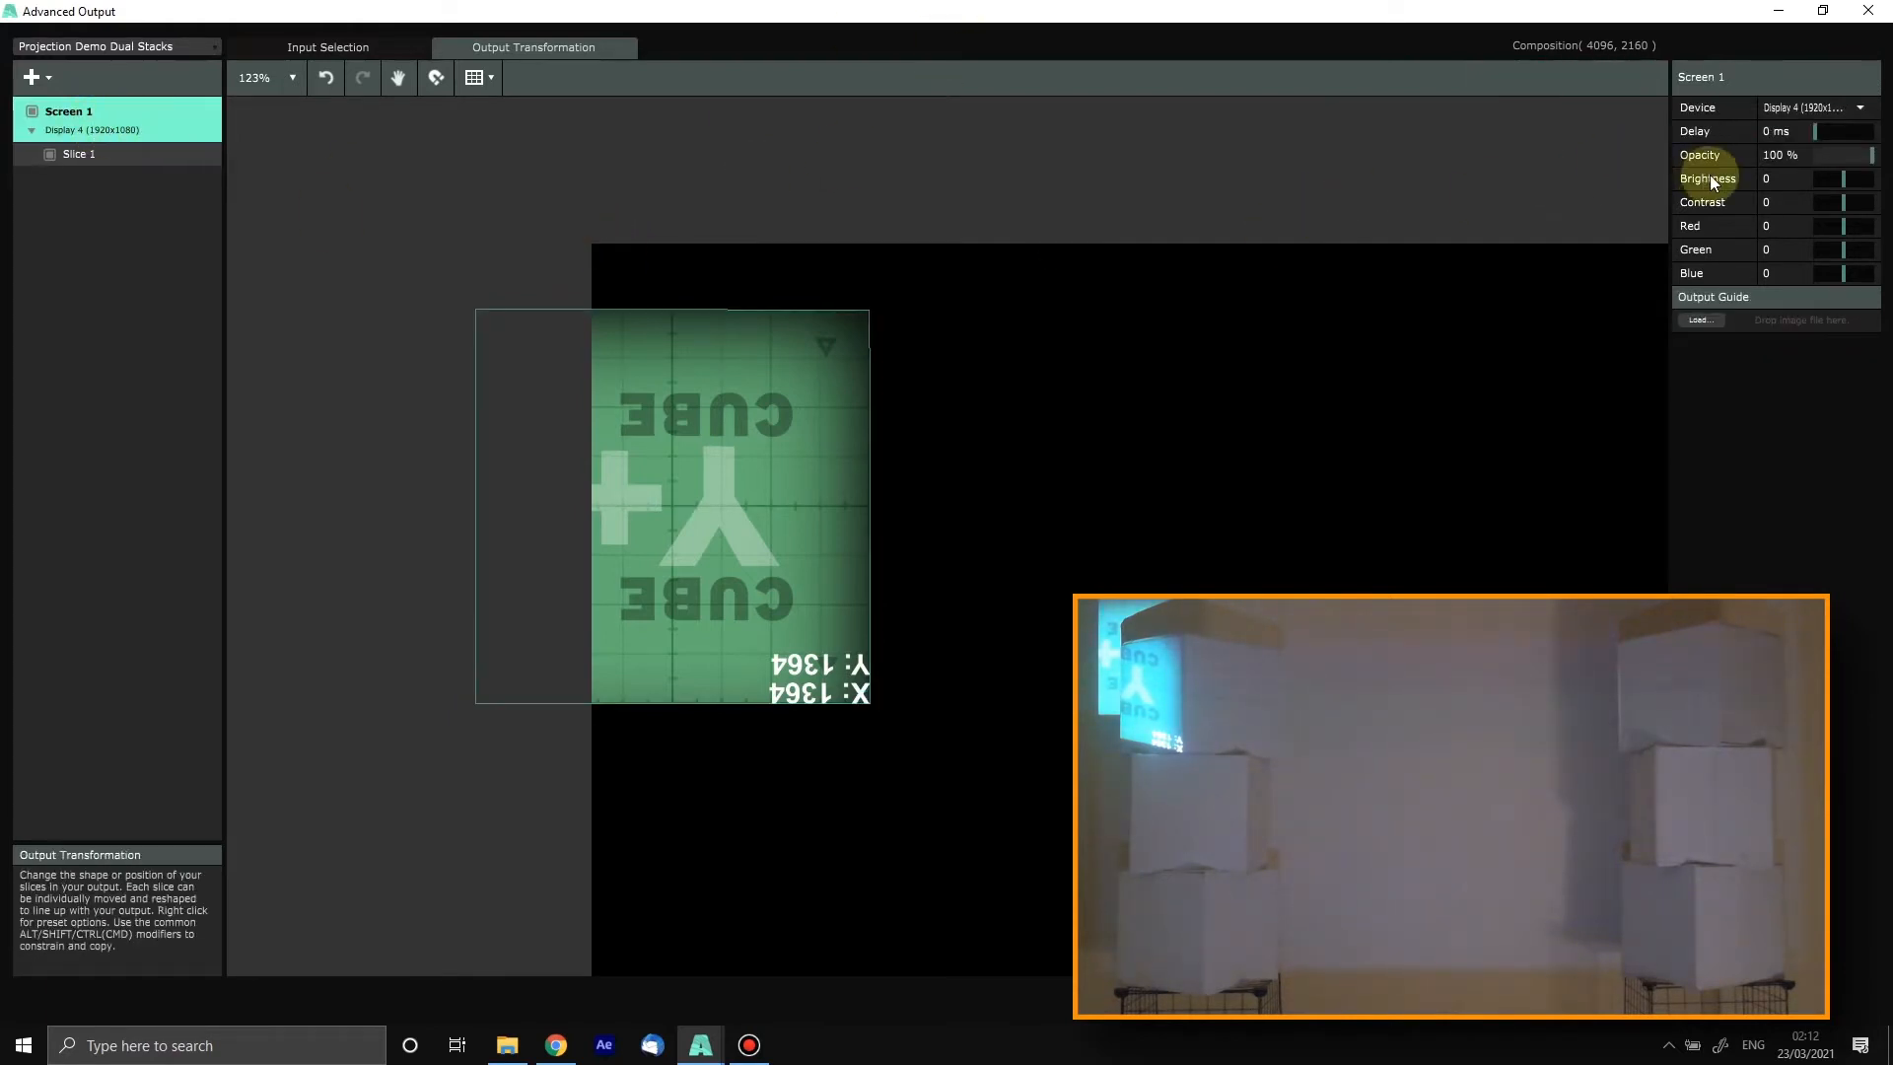
{"action": "left_click_drag", "start_coordinate": [1841, 182], "coordinate": [1883, 180]}
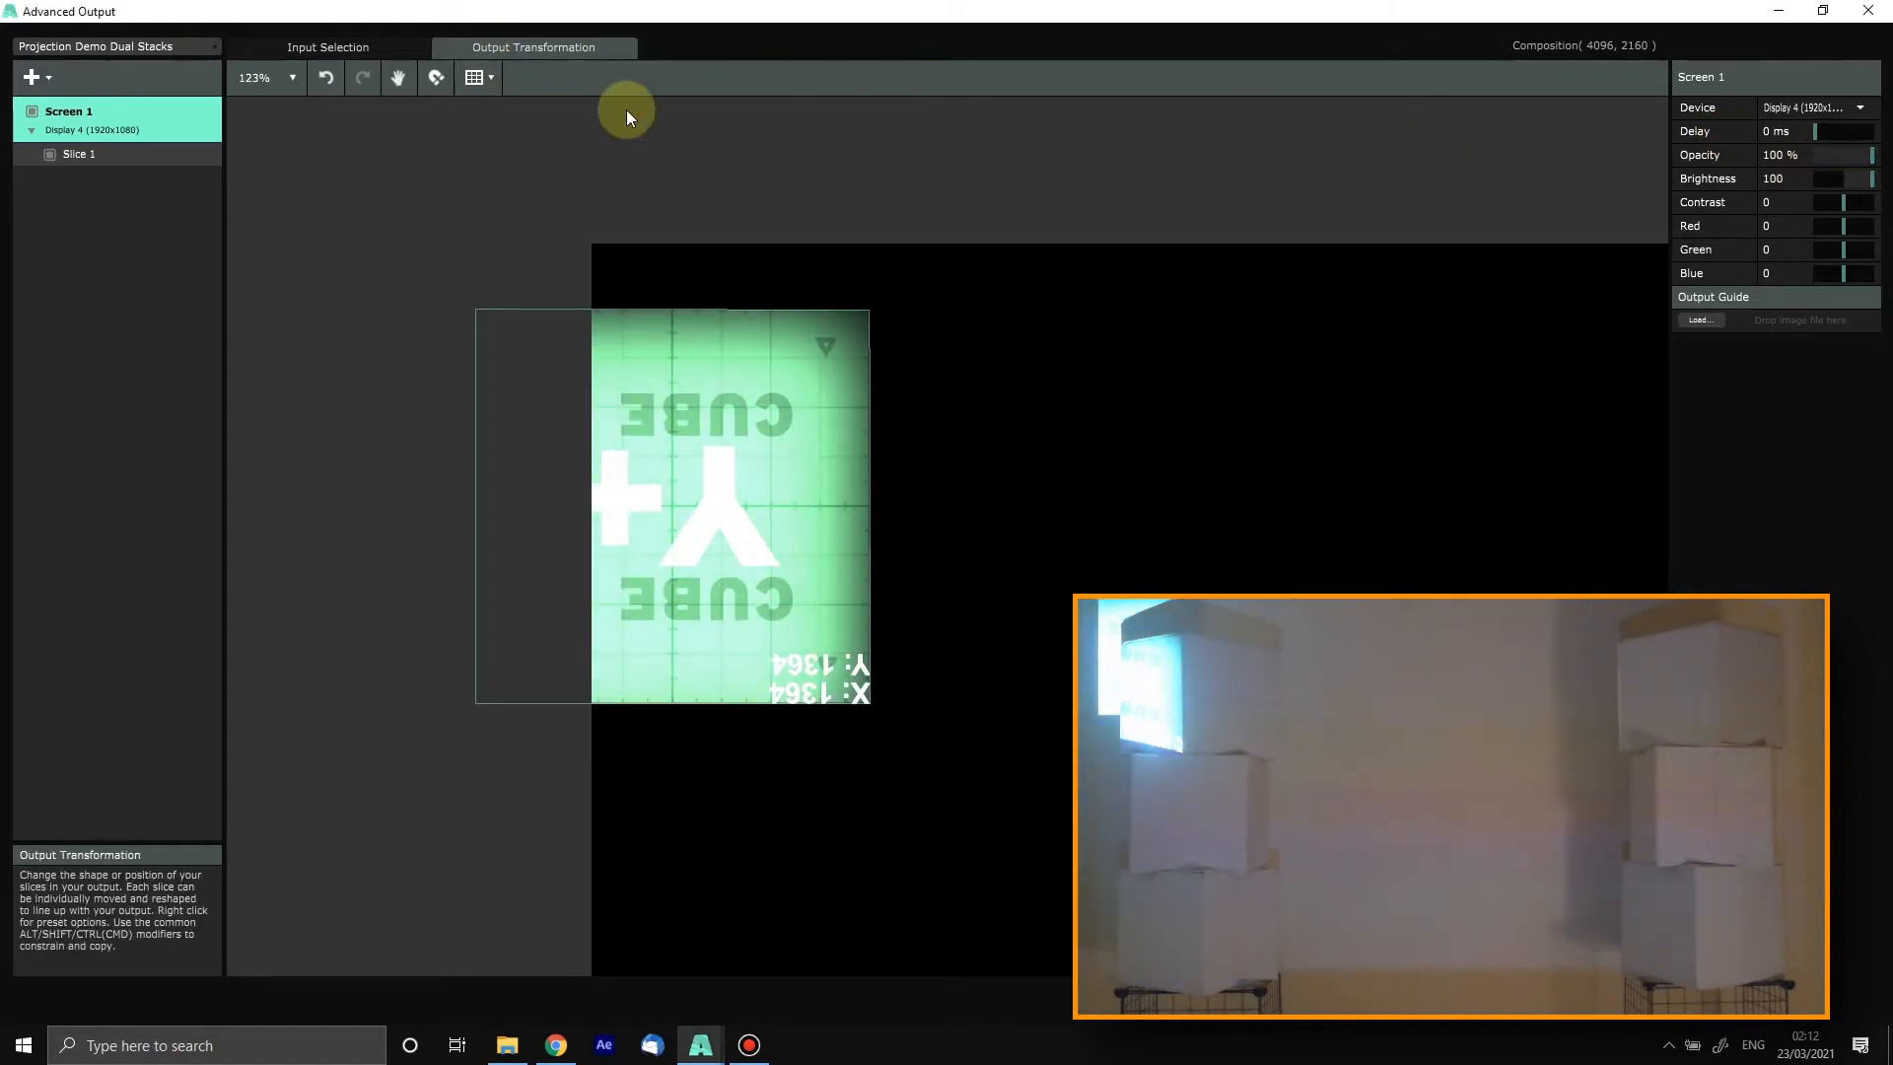
Step: Warp Slice 1 onto the top cube's left face, with its upper inner corner near X 240, Y 50 and lower outer corner near X 56, Y 429
{"action": "left_click", "coordinate": [102, 156]}
{"action": "left_click", "coordinate": [1516, 78]}
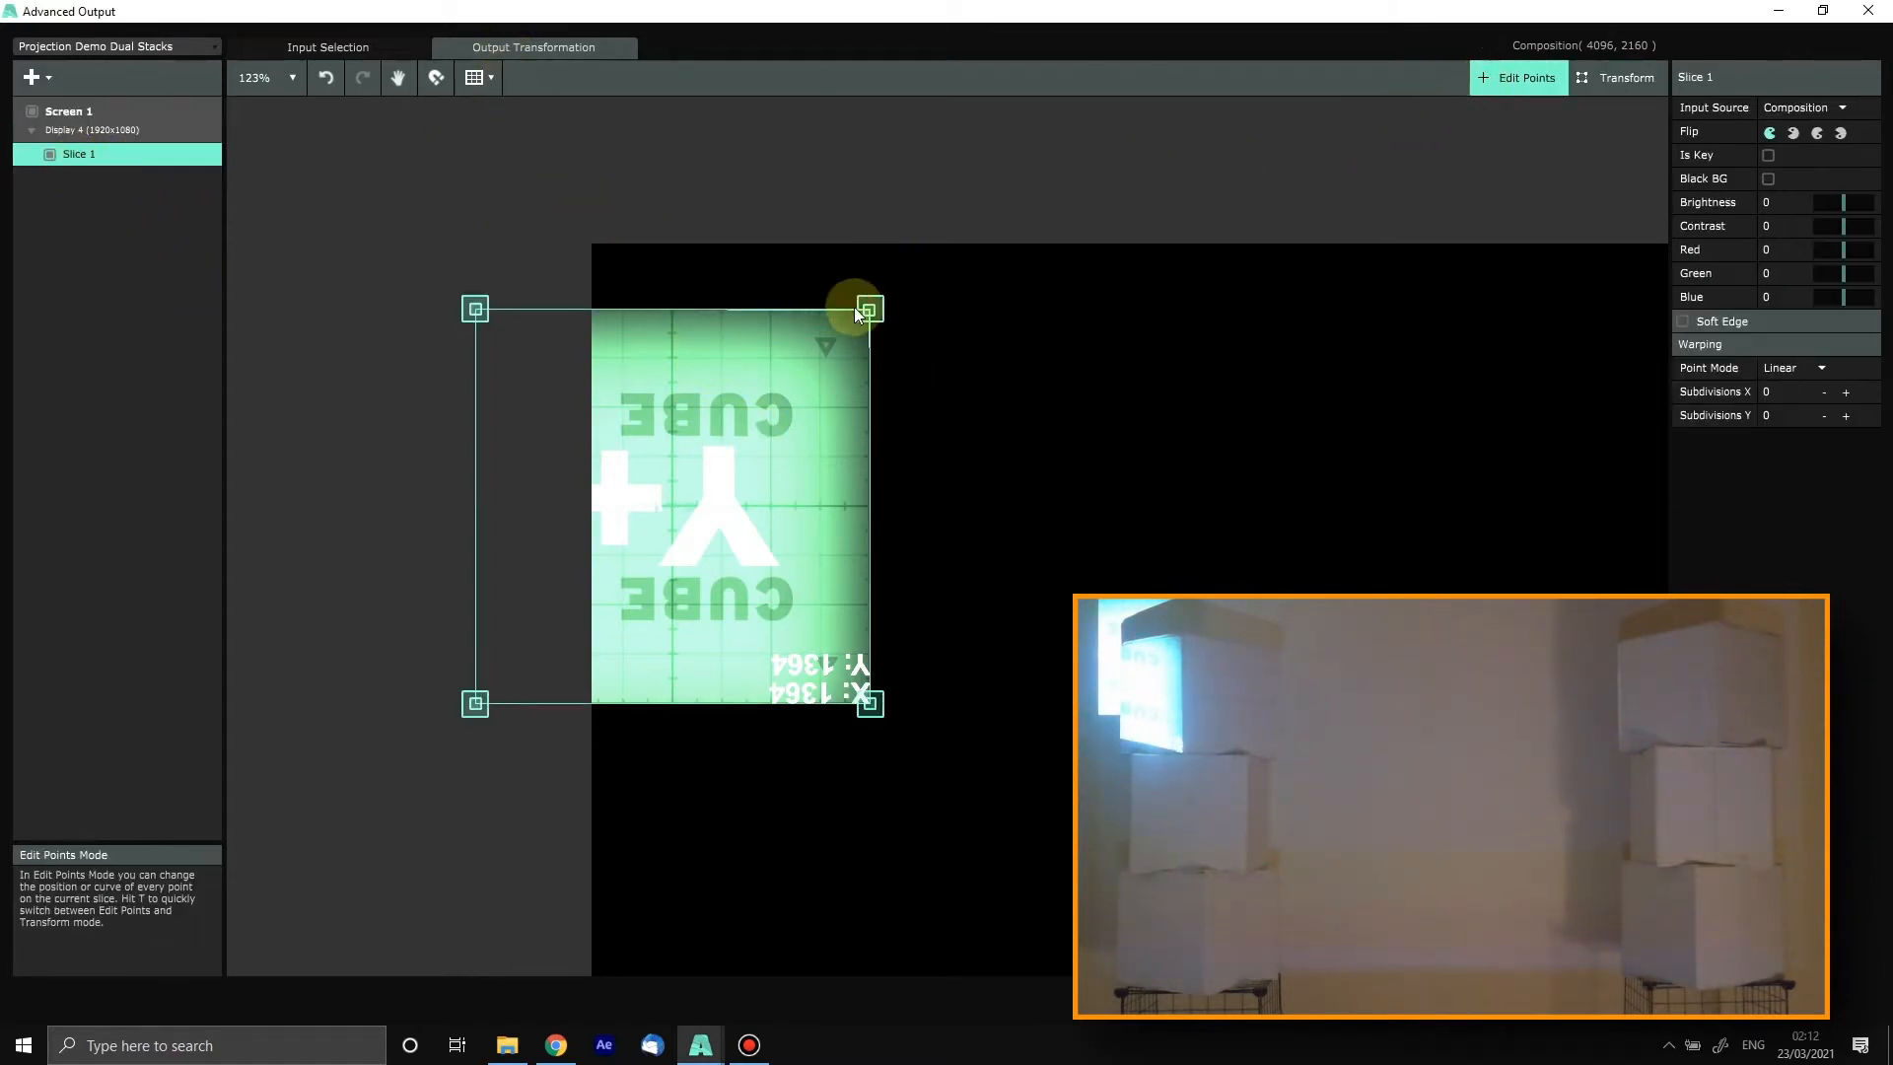
{"action": "left_click_drag", "start_coordinate": [868, 309], "coordinate": [883, 304]}
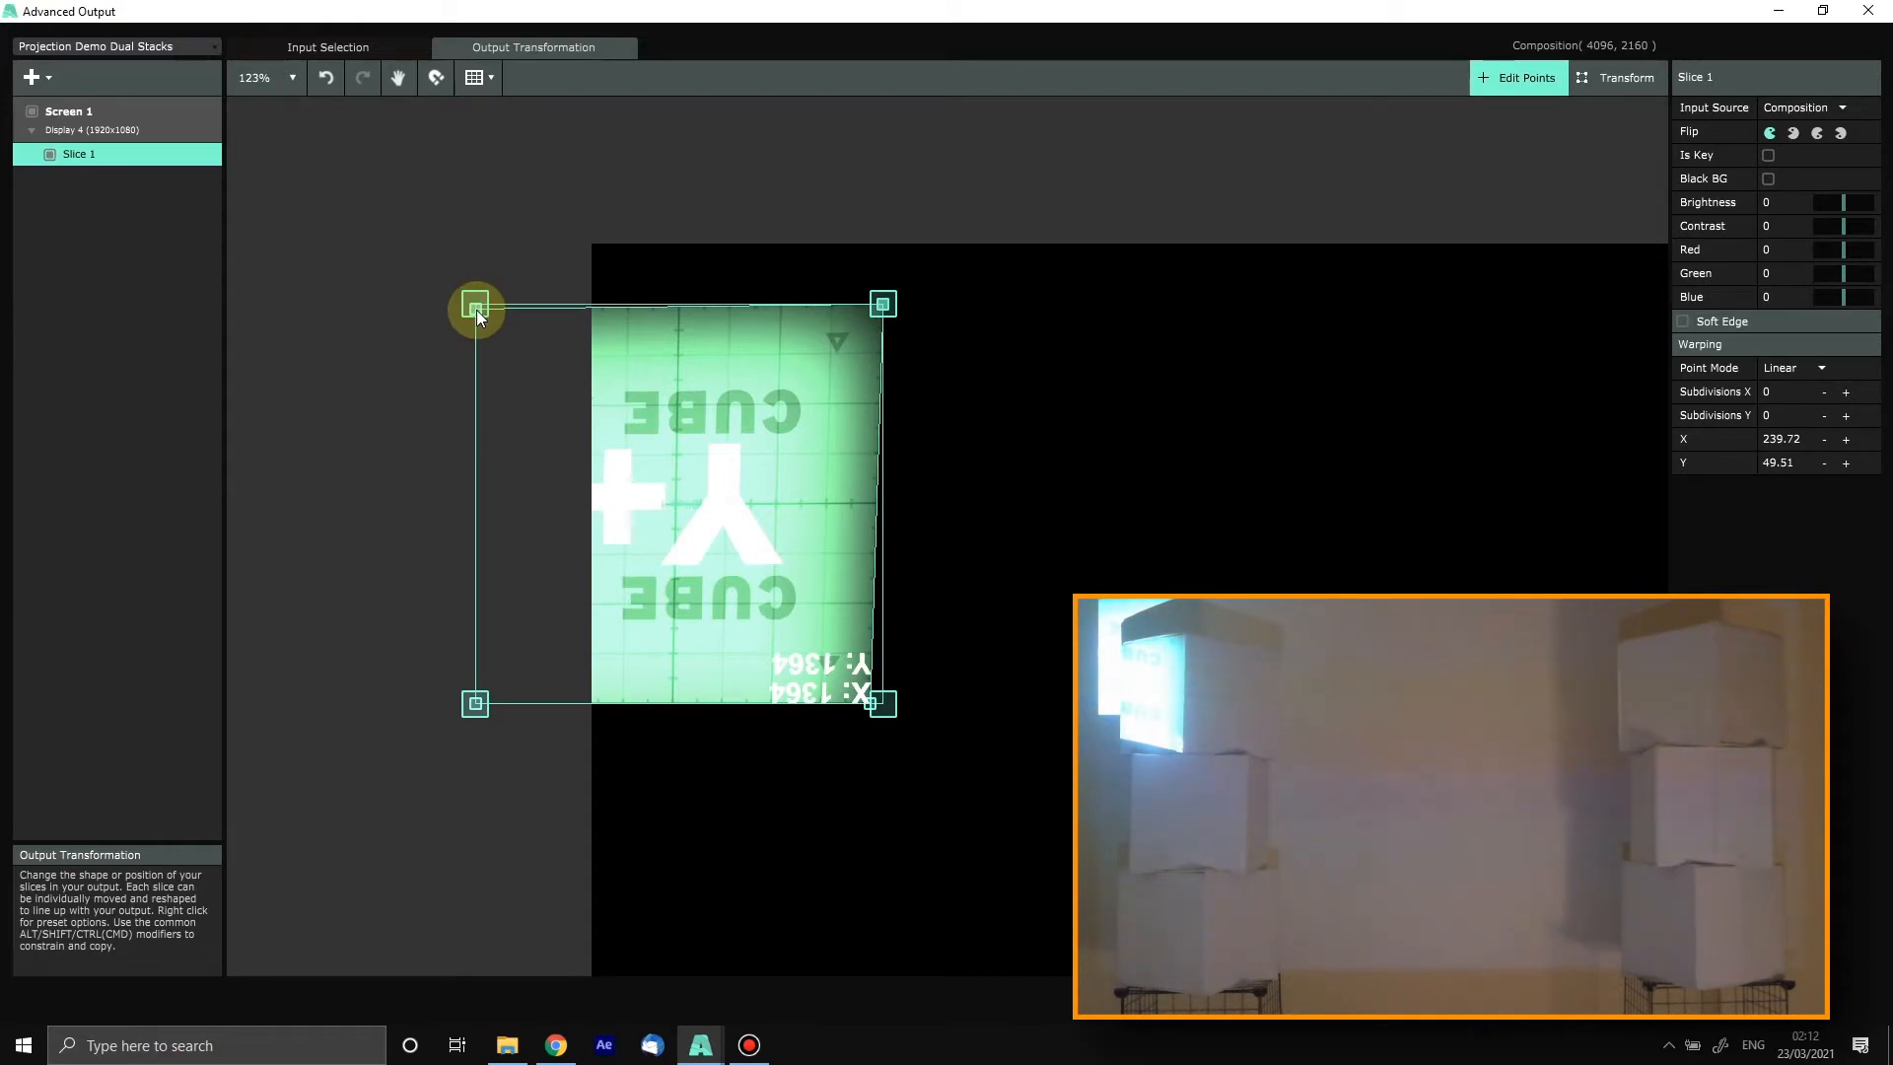
{"action": "left_click_drag", "start_coordinate": [477, 309], "coordinate": [673, 385]}
{"action": "left_click_drag", "start_coordinate": [476, 702], "coordinate": [659, 766]}
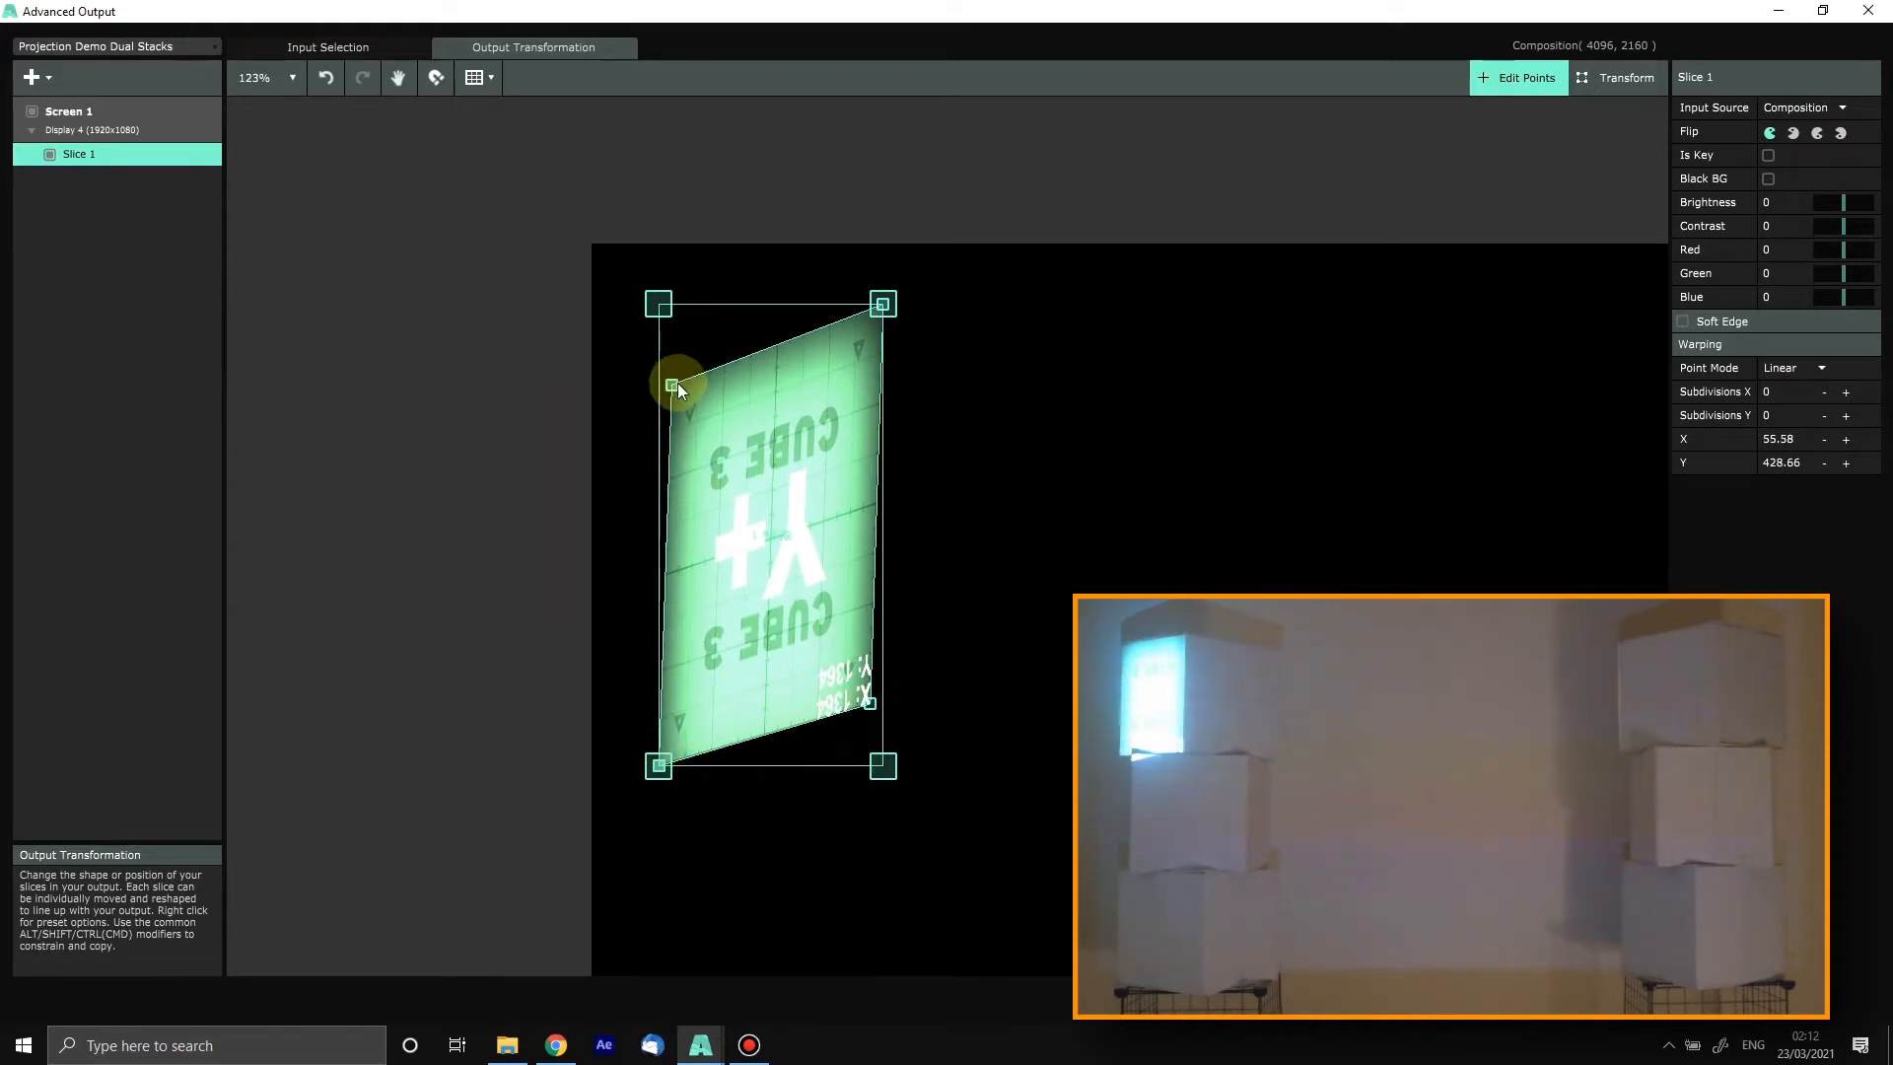
Step: Fine-tune Slice 1's outer corners to about X 64, Y 120 for the upper point and X 59, Y 429 for the lower
{"action": "left_click_drag", "start_coordinate": [679, 384], "coordinate": [672, 394]}
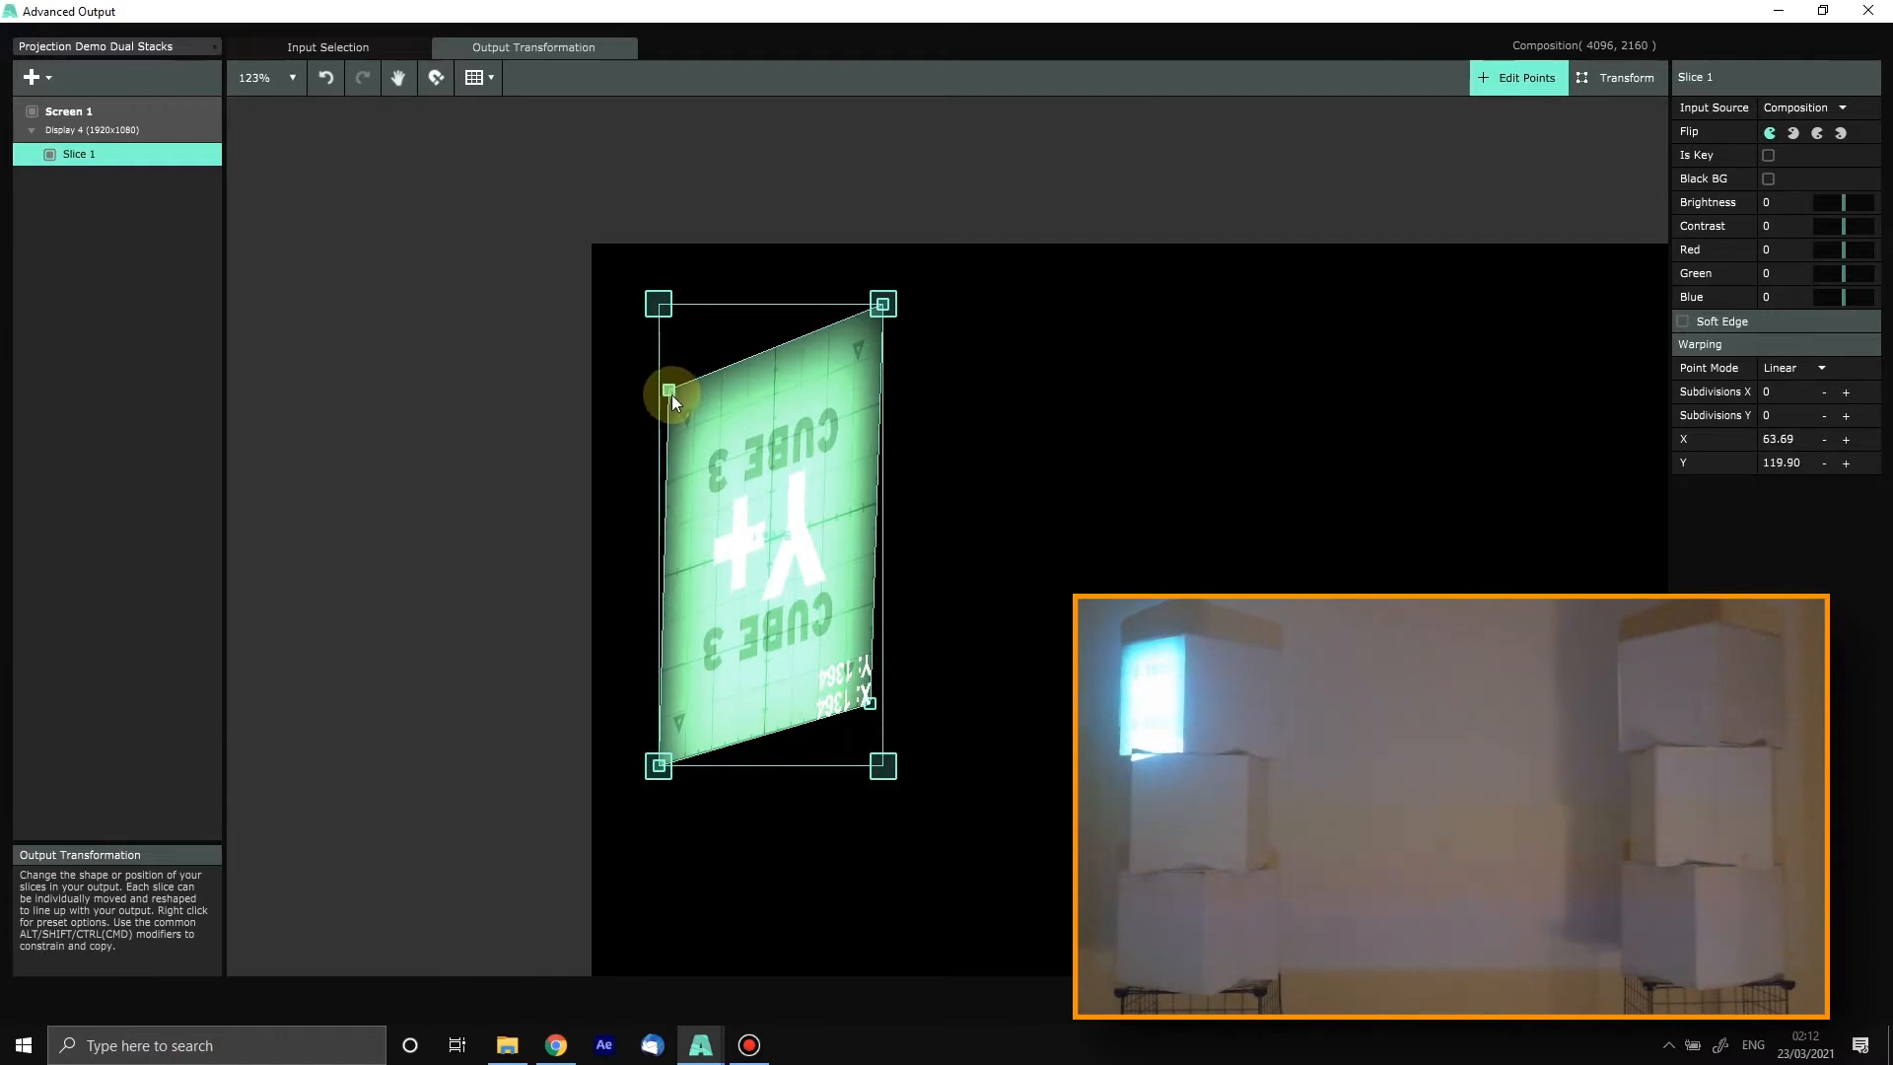
{"action": "left_click_drag", "start_coordinate": [664, 766], "coordinate": [670, 766]}
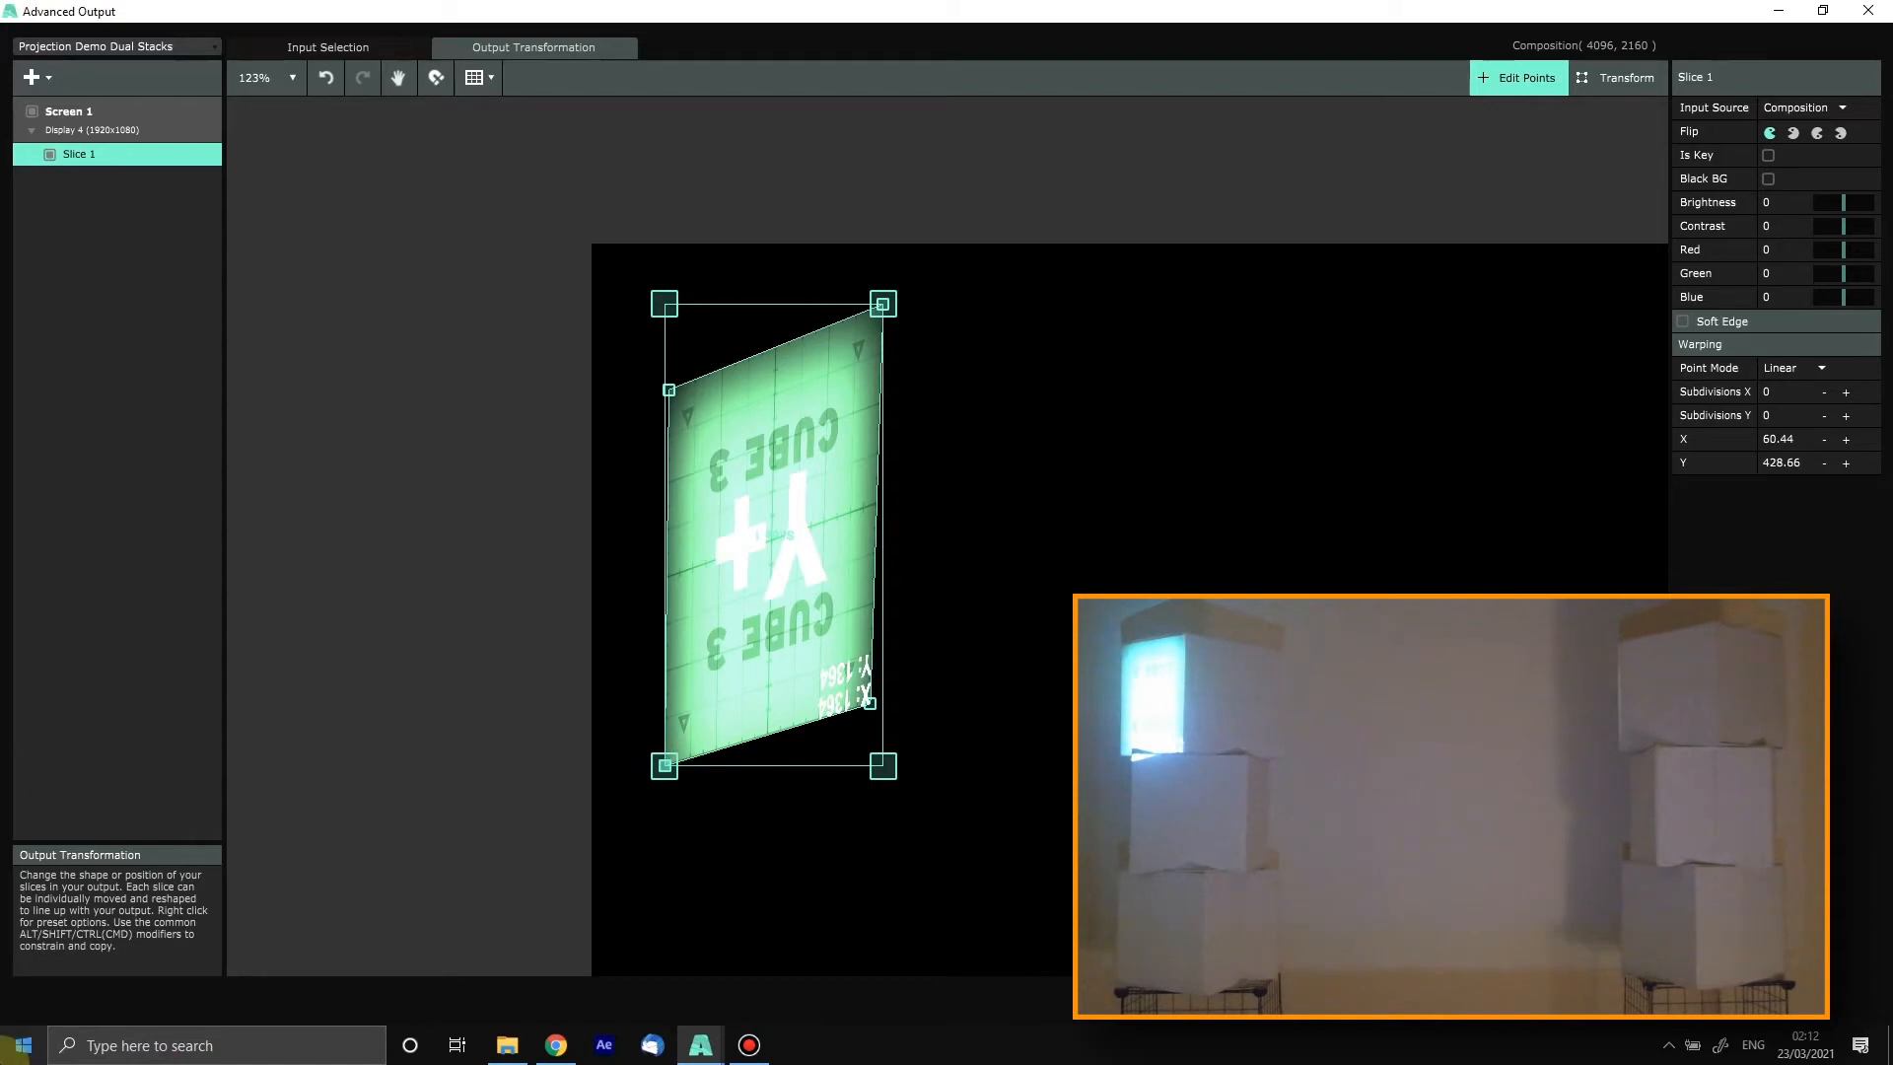
{"action": "key", "text": "Left"}
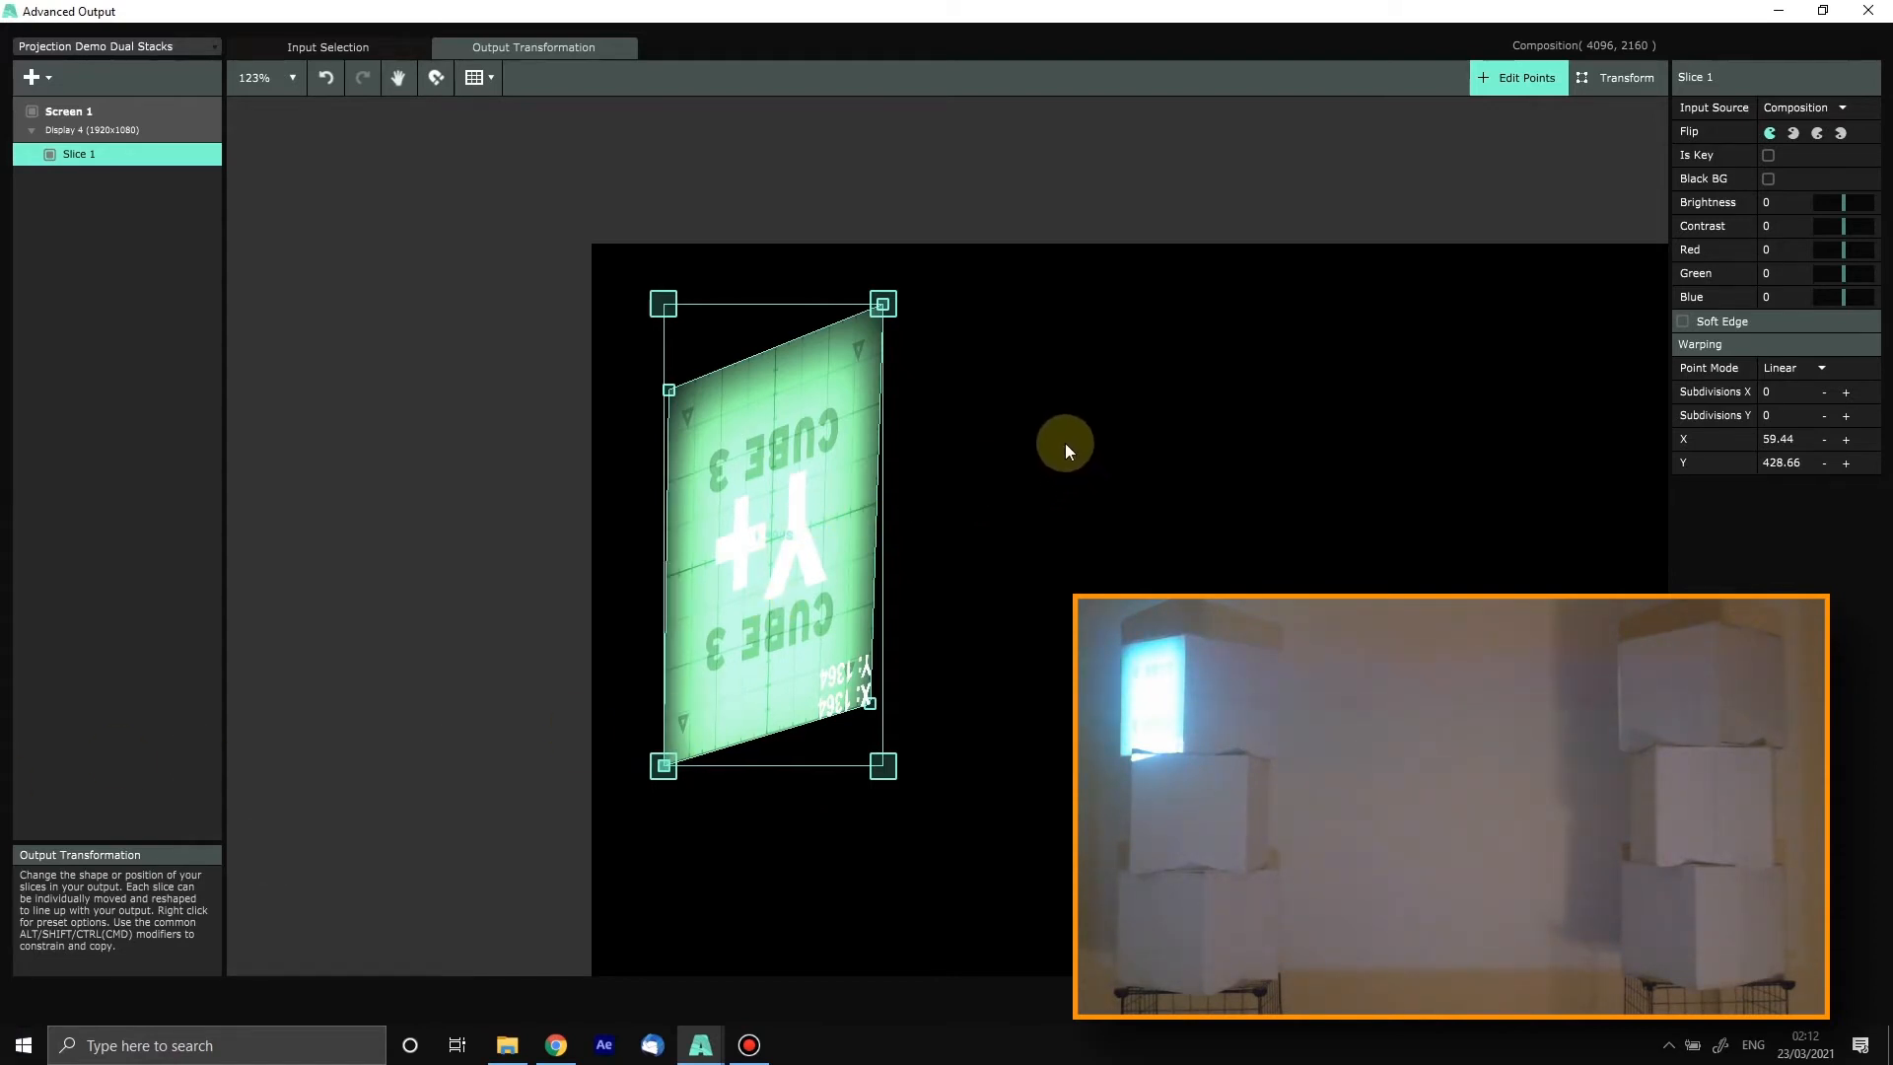
{"action": "left_click", "coordinate": [1168, 475]}
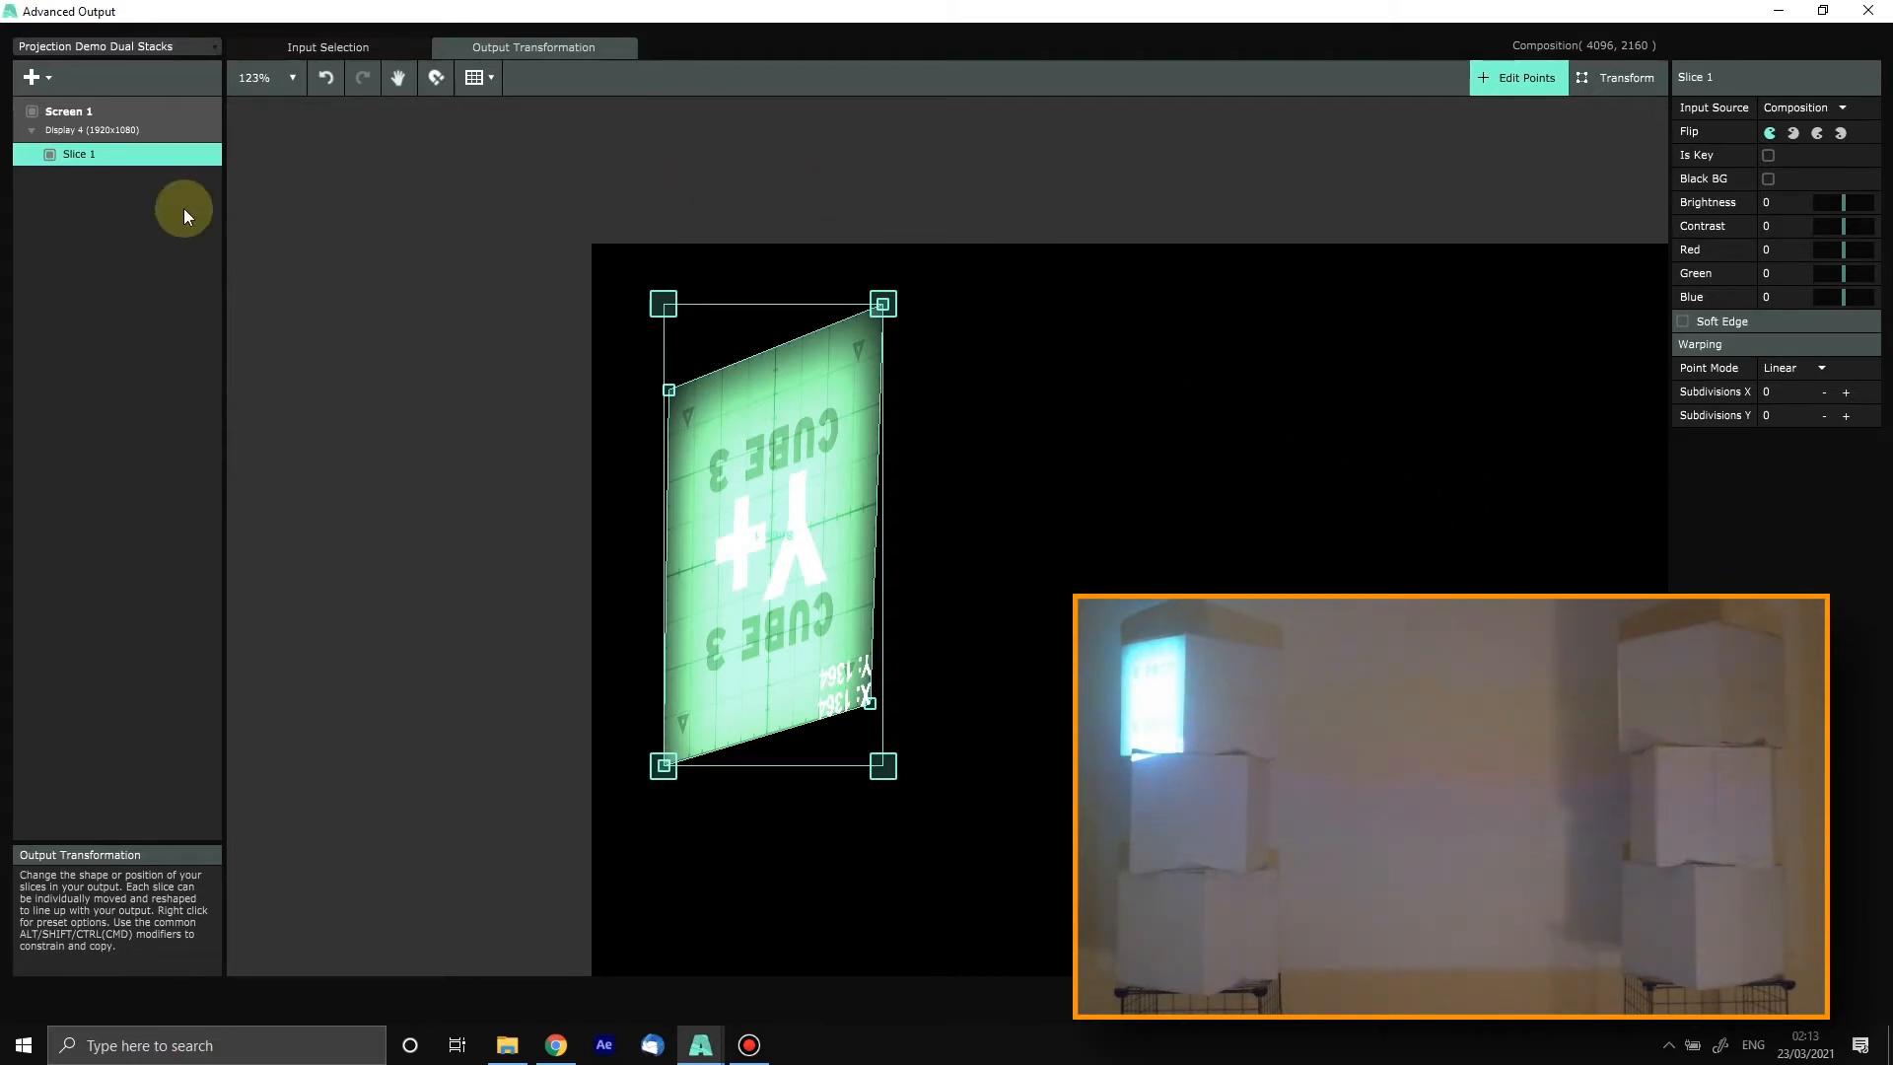
Step: Rename Slice 1 as 3 Y
{"action": "double_click", "coordinate": [1707, 77]}
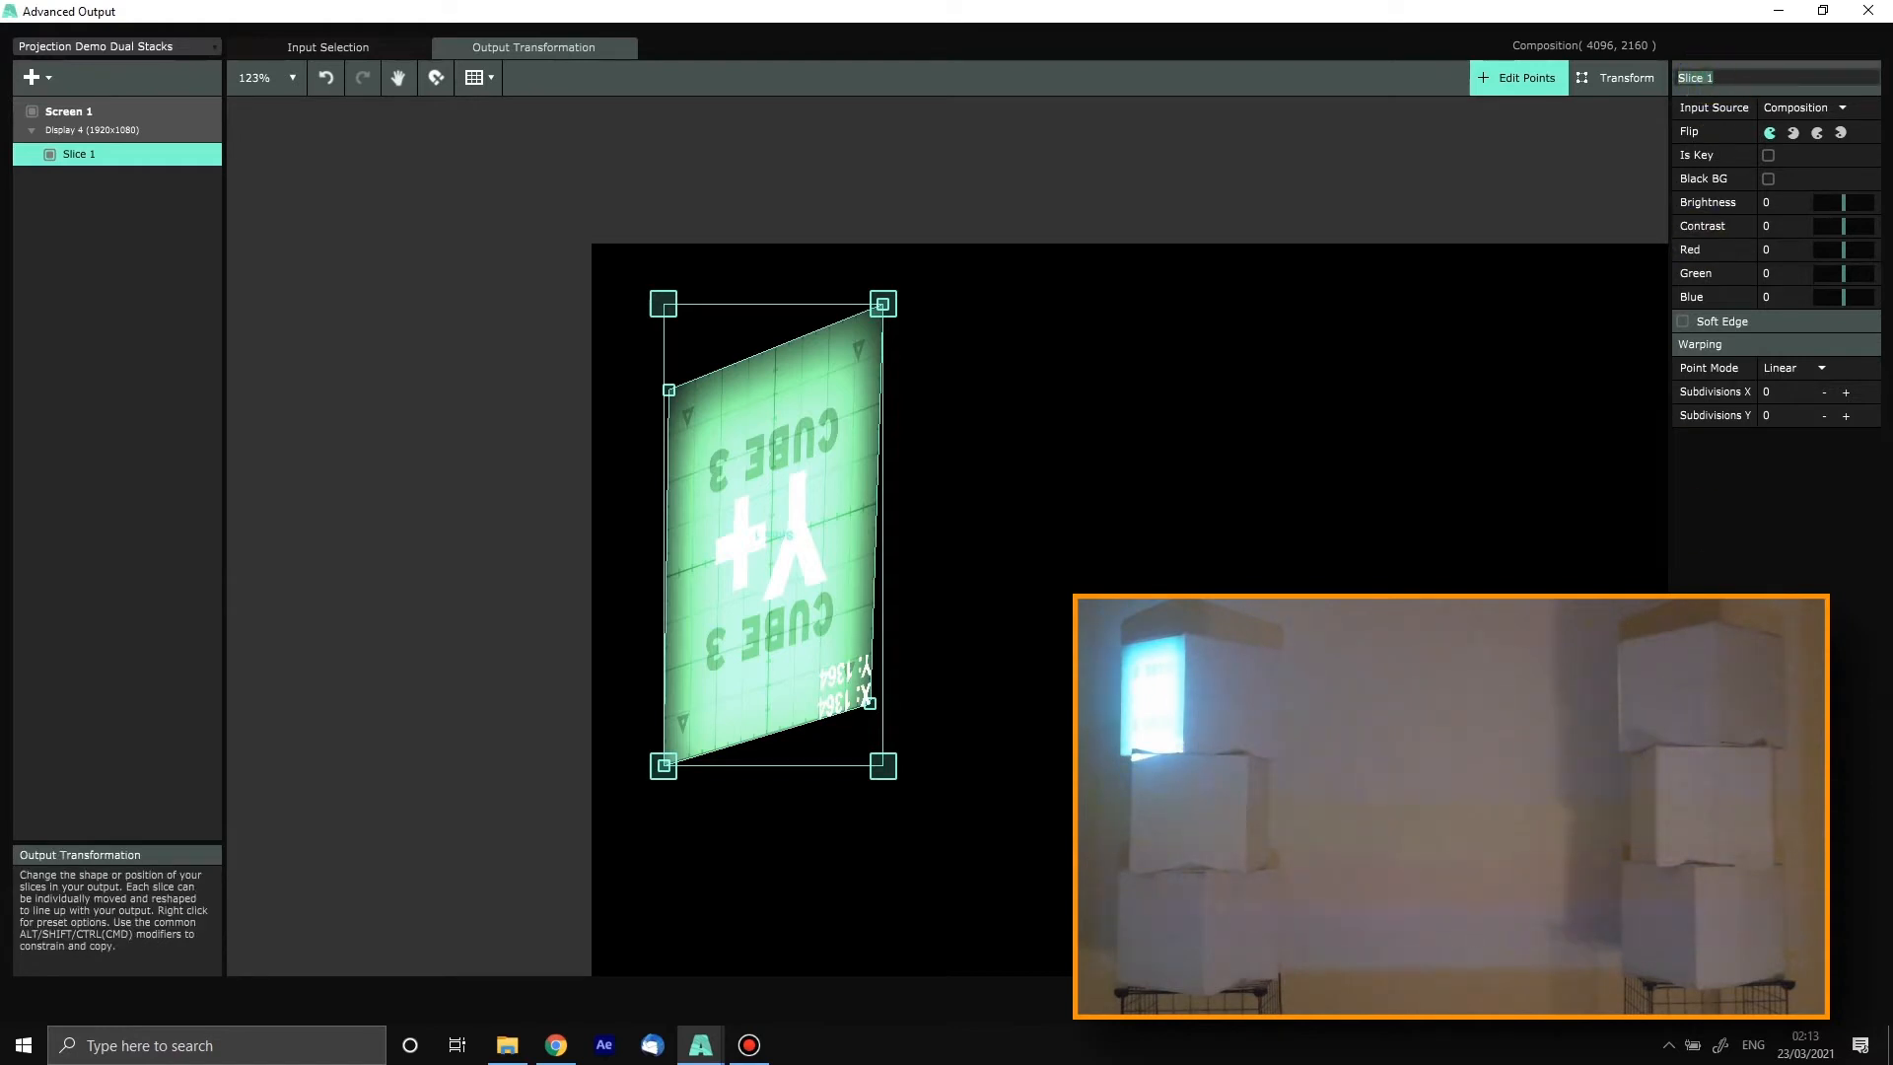
{"action": "type", "text": "3 Y"}
{"action": "key", "text": "Return"}
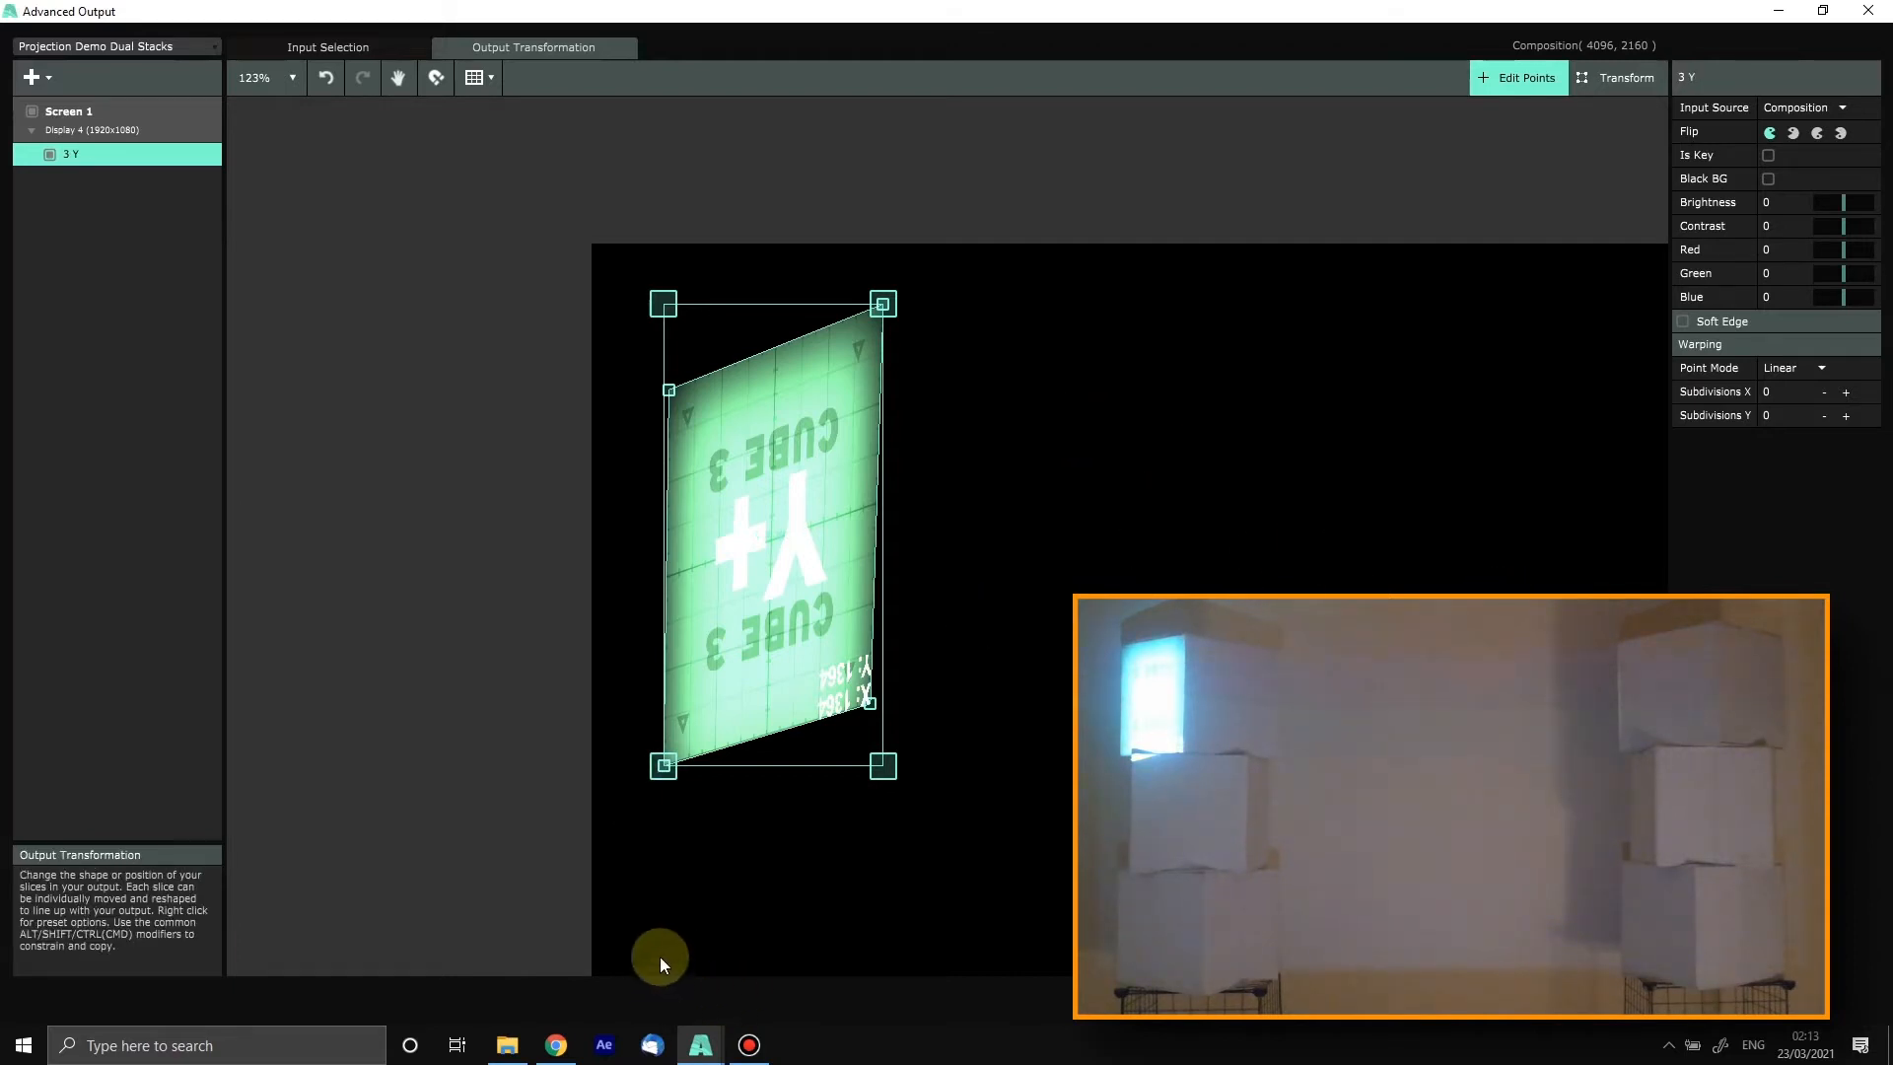
Step: Save the Projection Demo Dual Stacks output preset and close the Advanced Output setup with its changes saved
{"action": "left_click", "coordinate": [116, 45]}
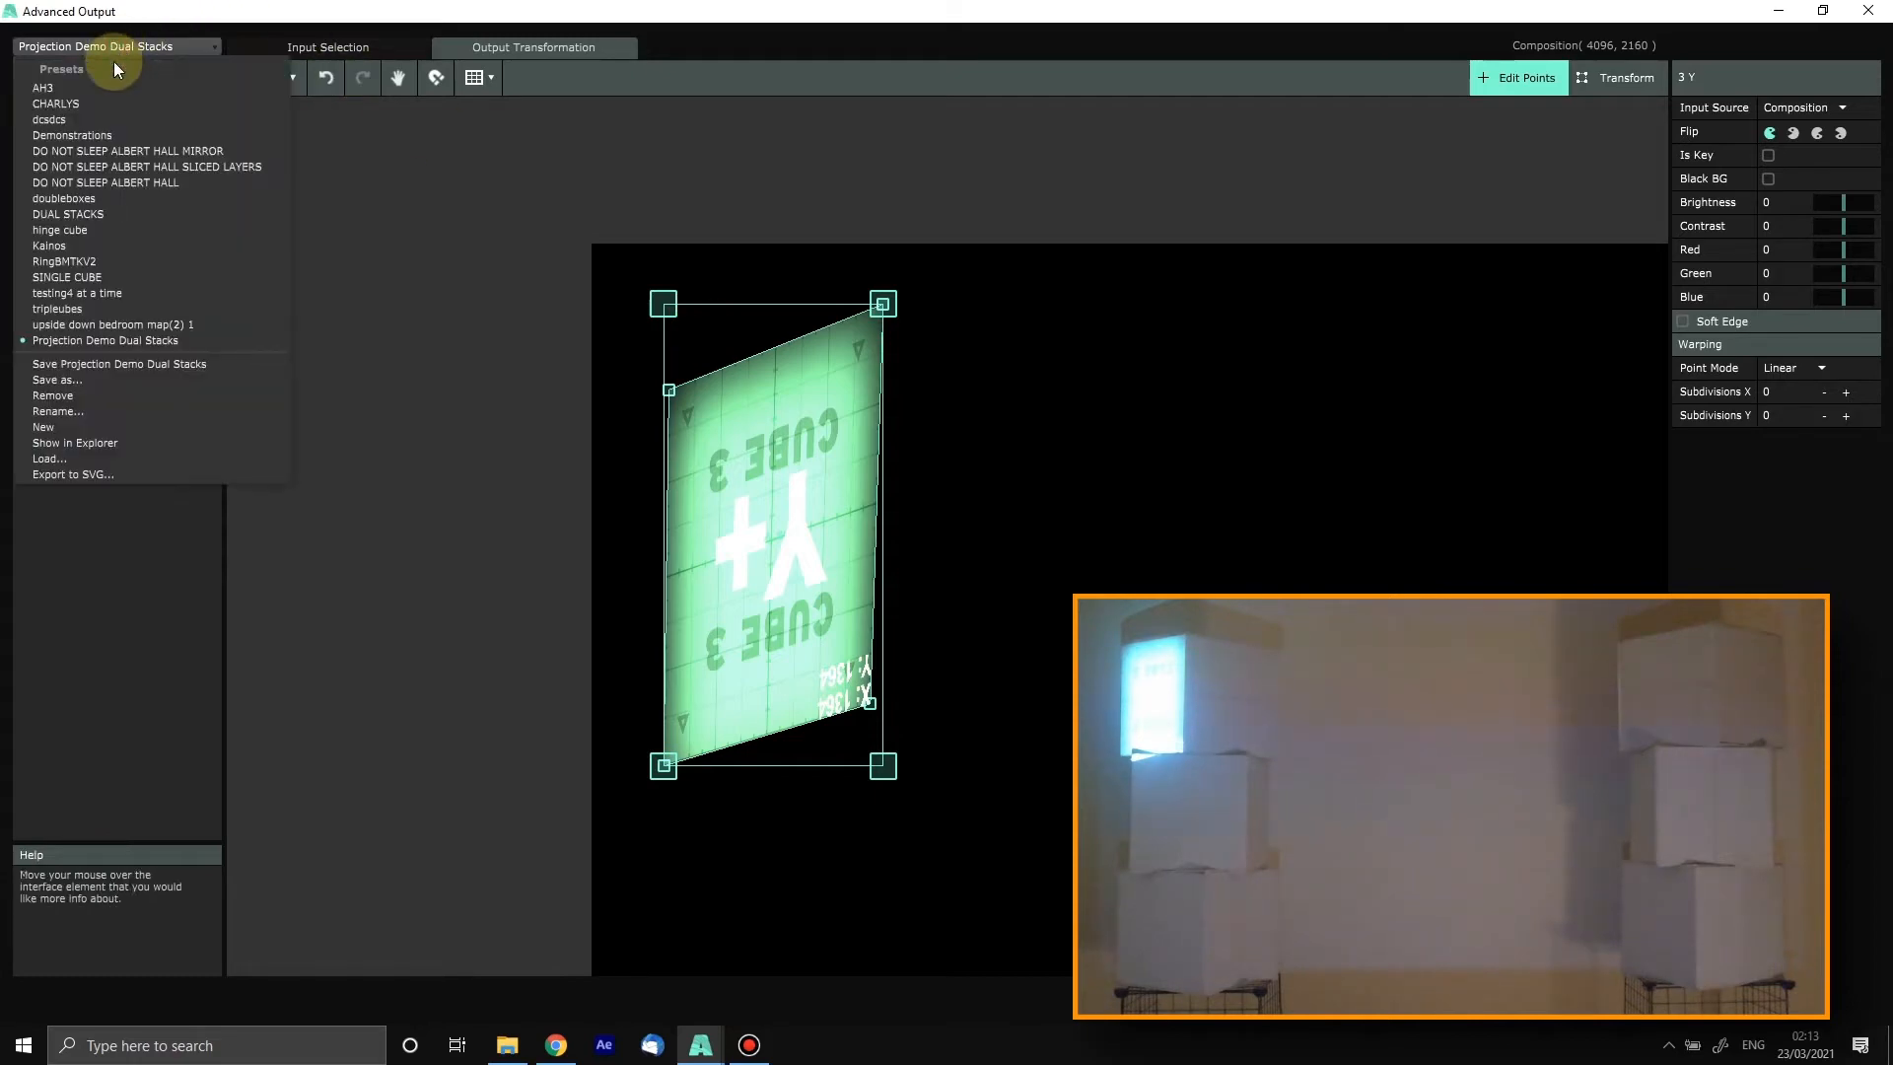
{"action": "left_click", "coordinate": [73, 365]}
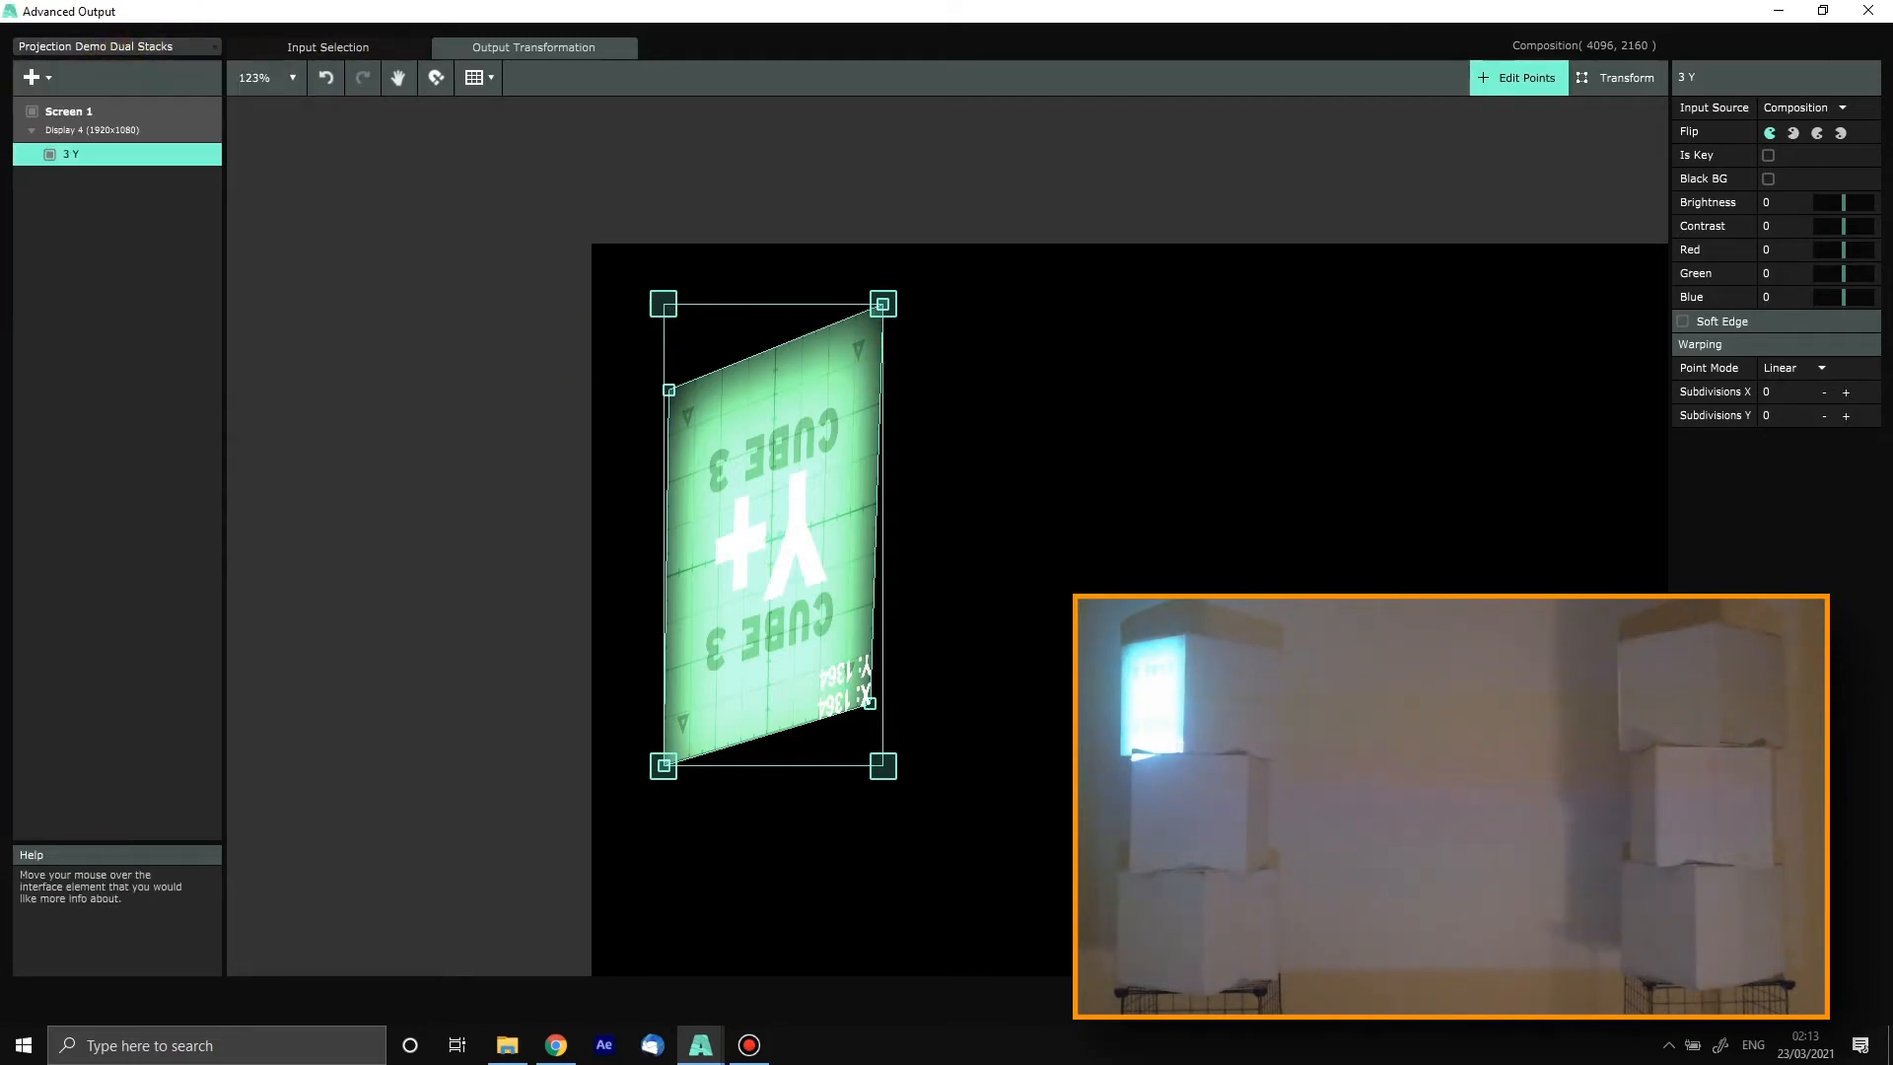
{"action": "left_click", "coordinate": [1775, 990]}
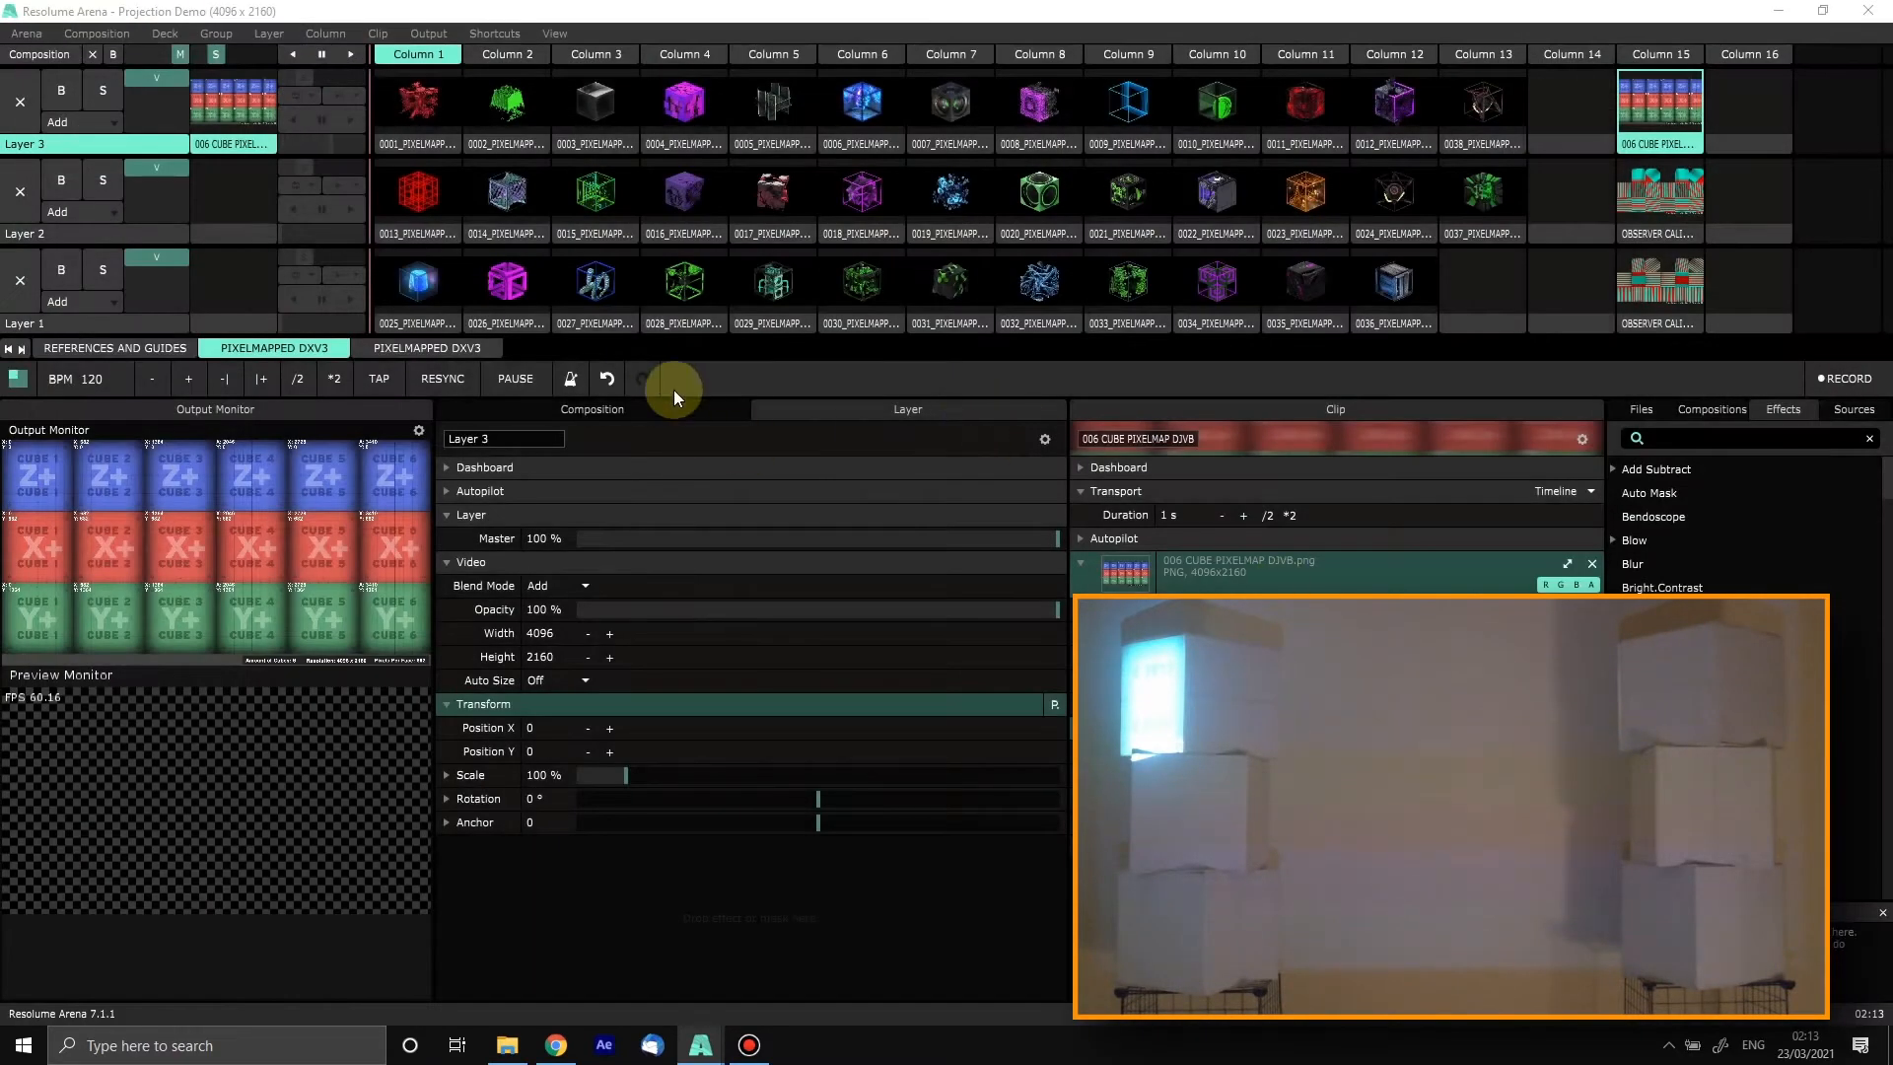
Step: Check the orientation mapping reference image in File Explorer, return to Resolume Arena and reopen the Advanced Output setup
{"action": "left_click", "coordinate": [507, 1043]}
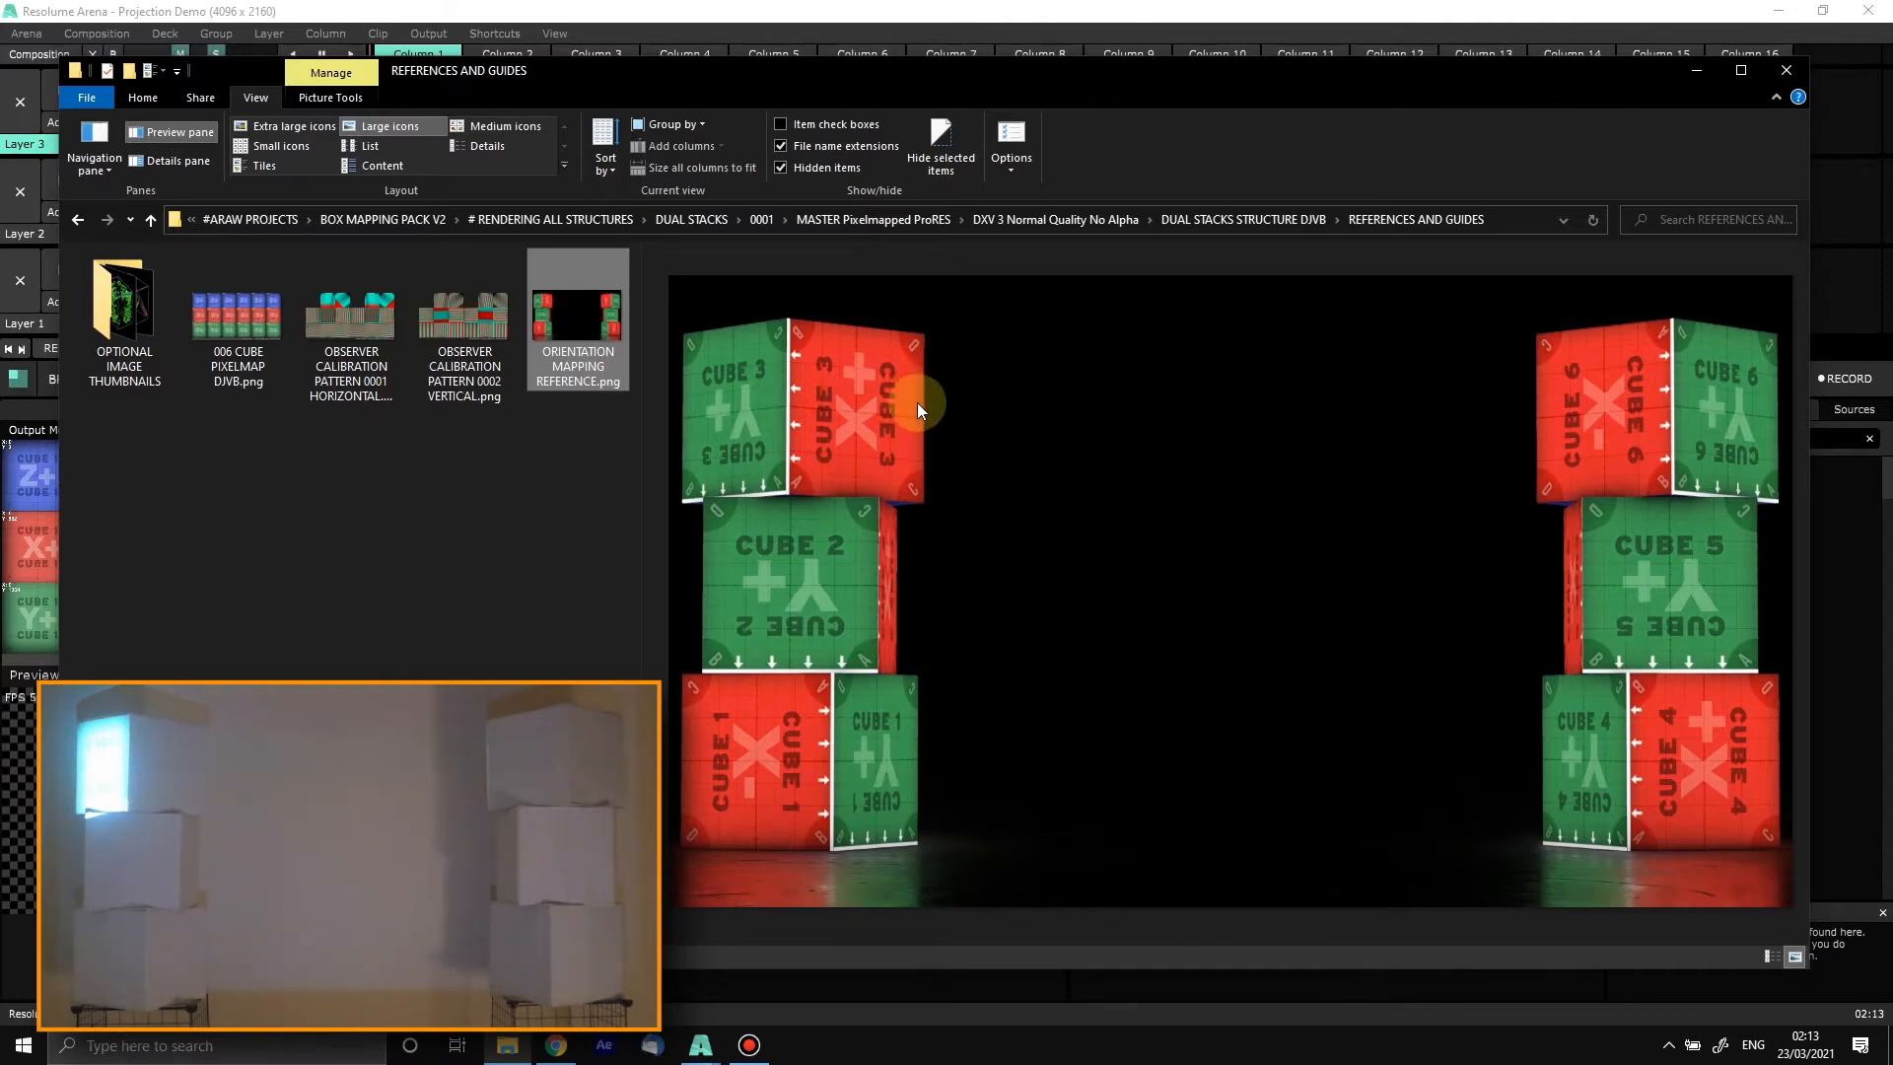
{"action": "left_click", "coordinate": [743, 1057]}
{"action": "left_click", "coordinate": [747, 1055]}
{"action": "left_click", "coordinate": [684, 15]}
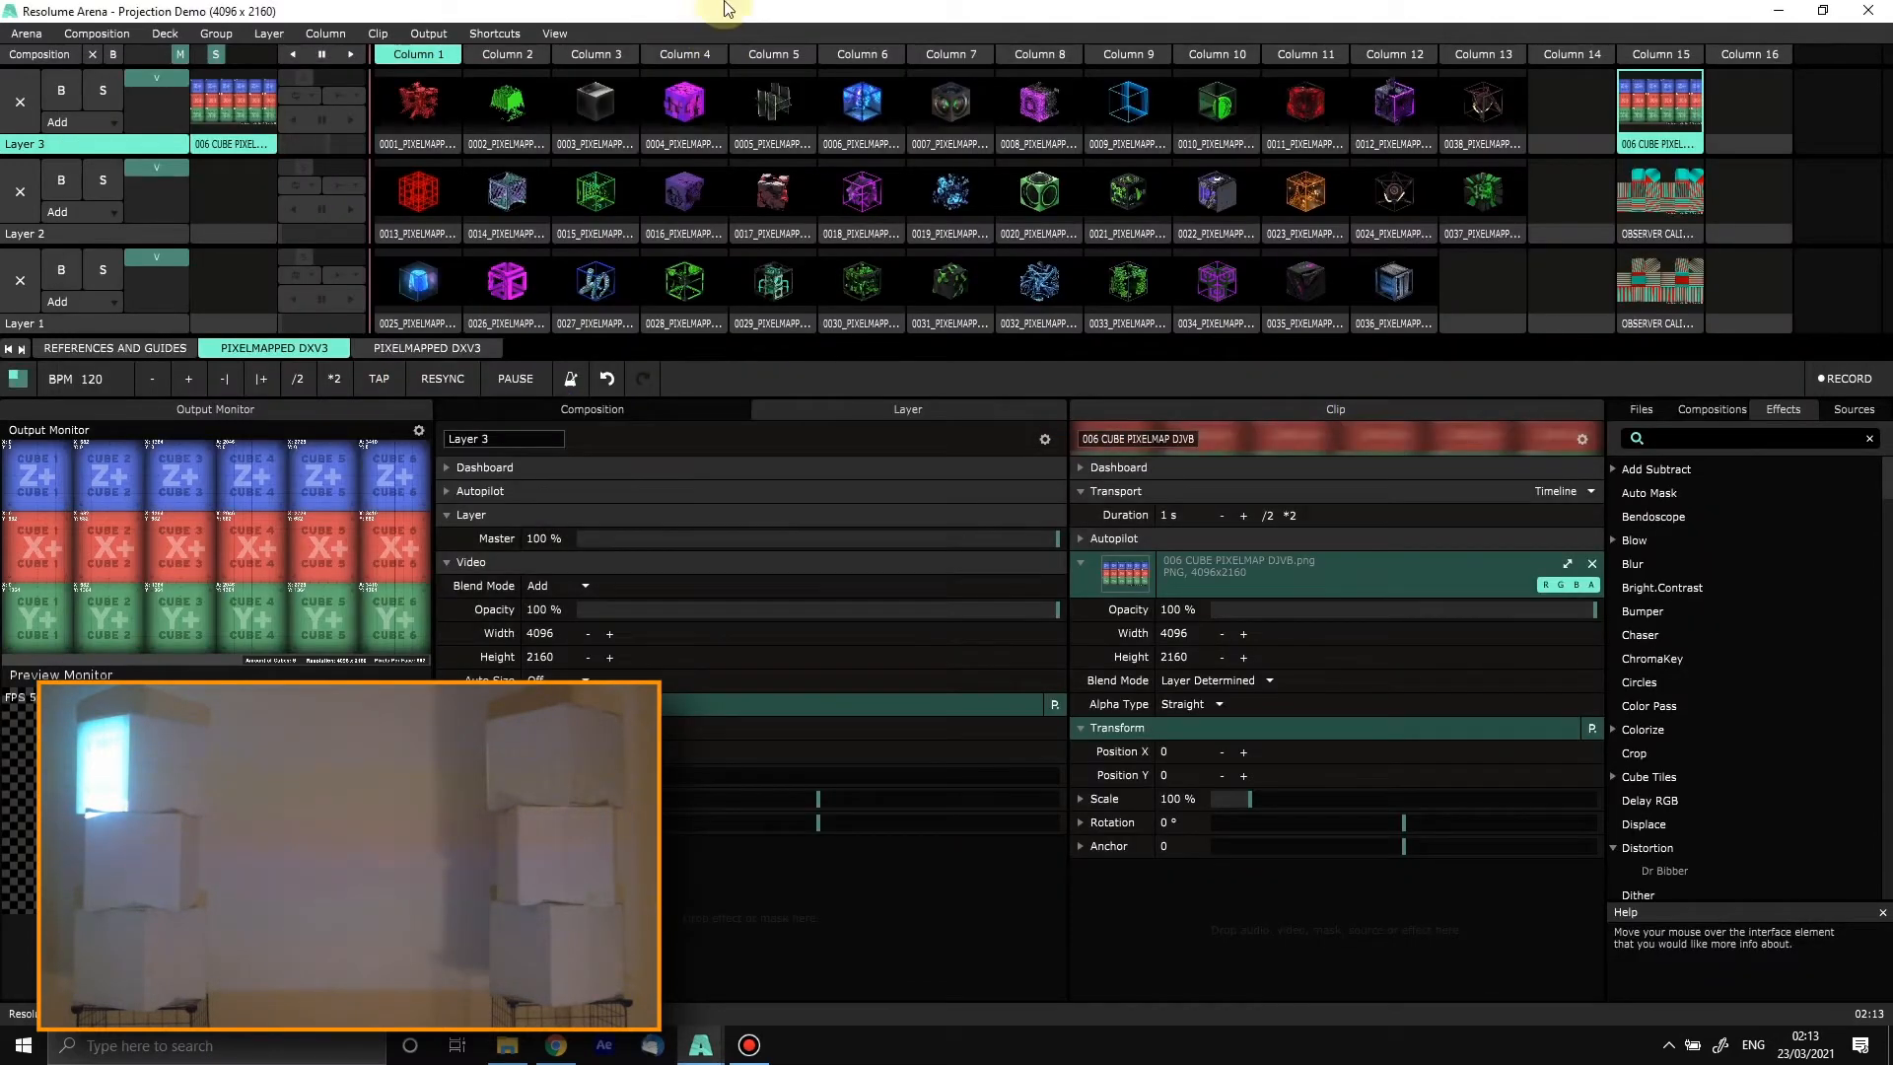
{"action": "left_click", "coordinate": [428, 34]}
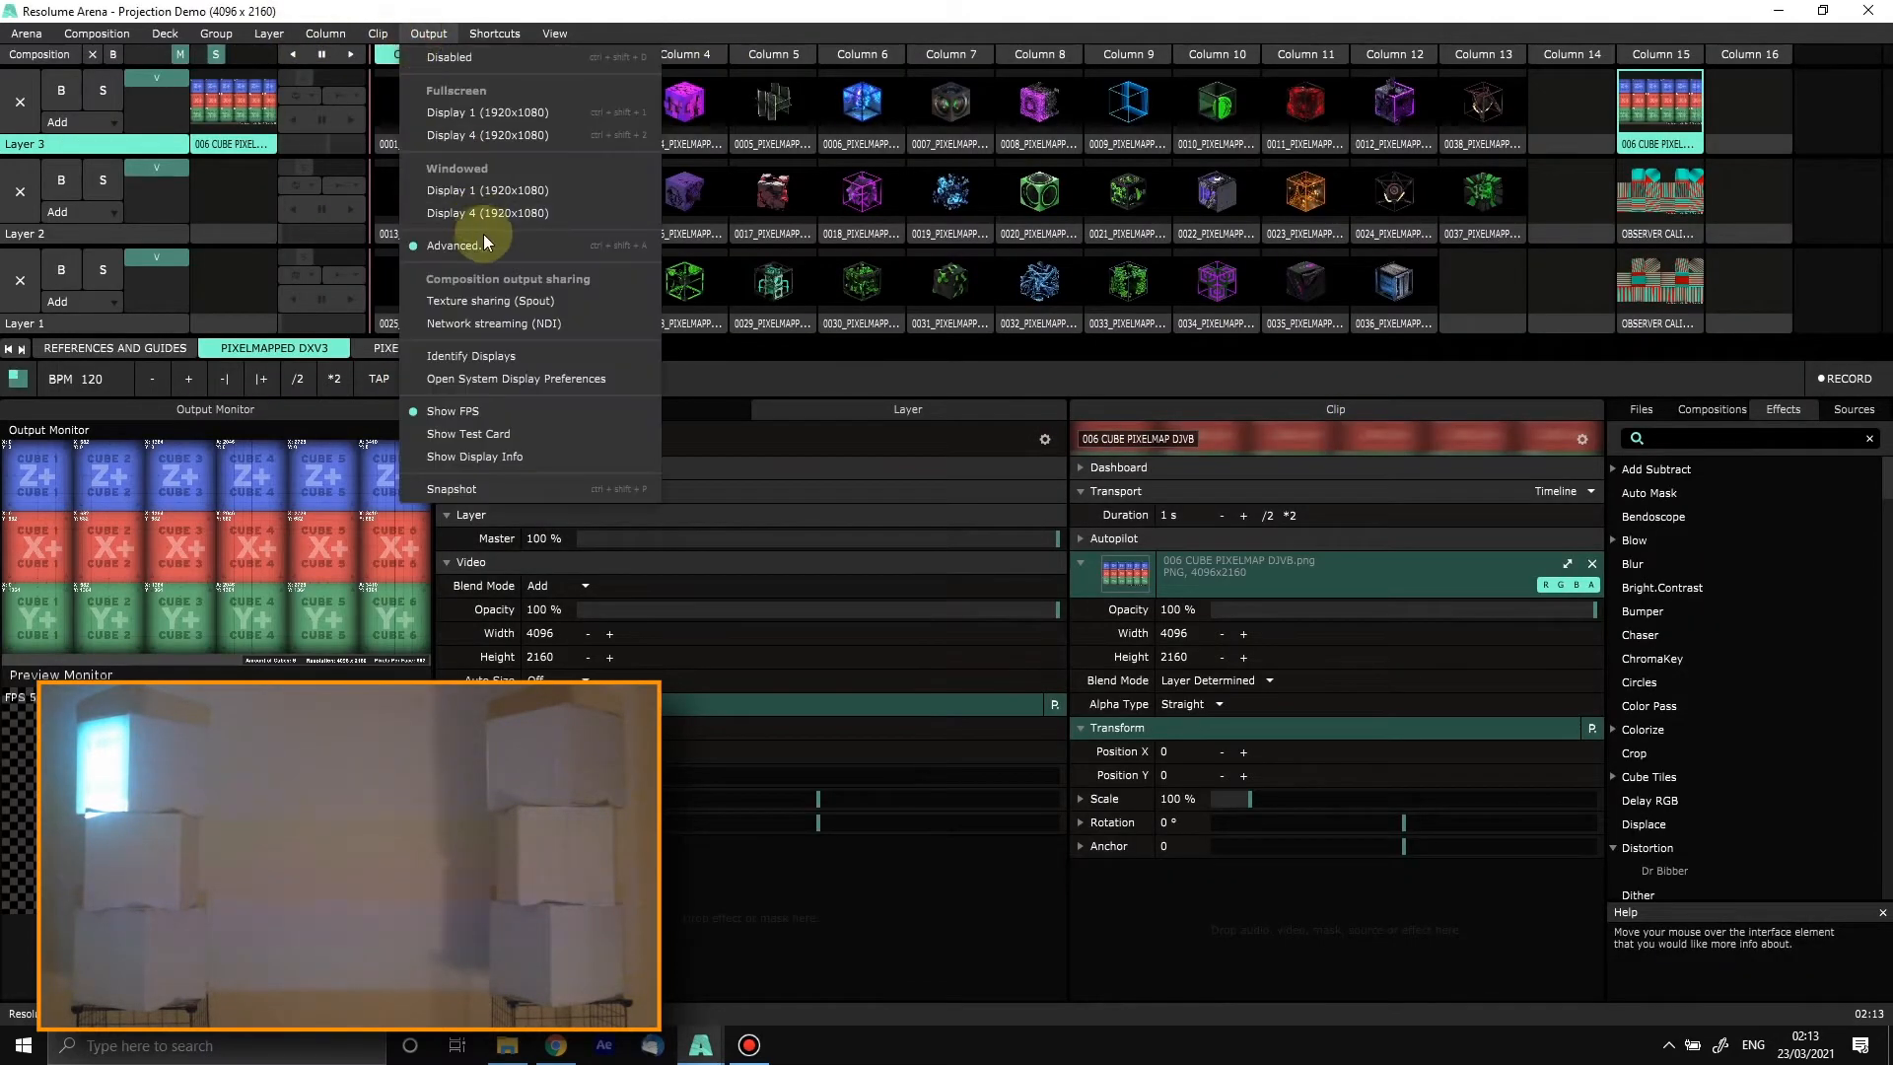
{"action": "left_click", "coordinate": [487, 242]}
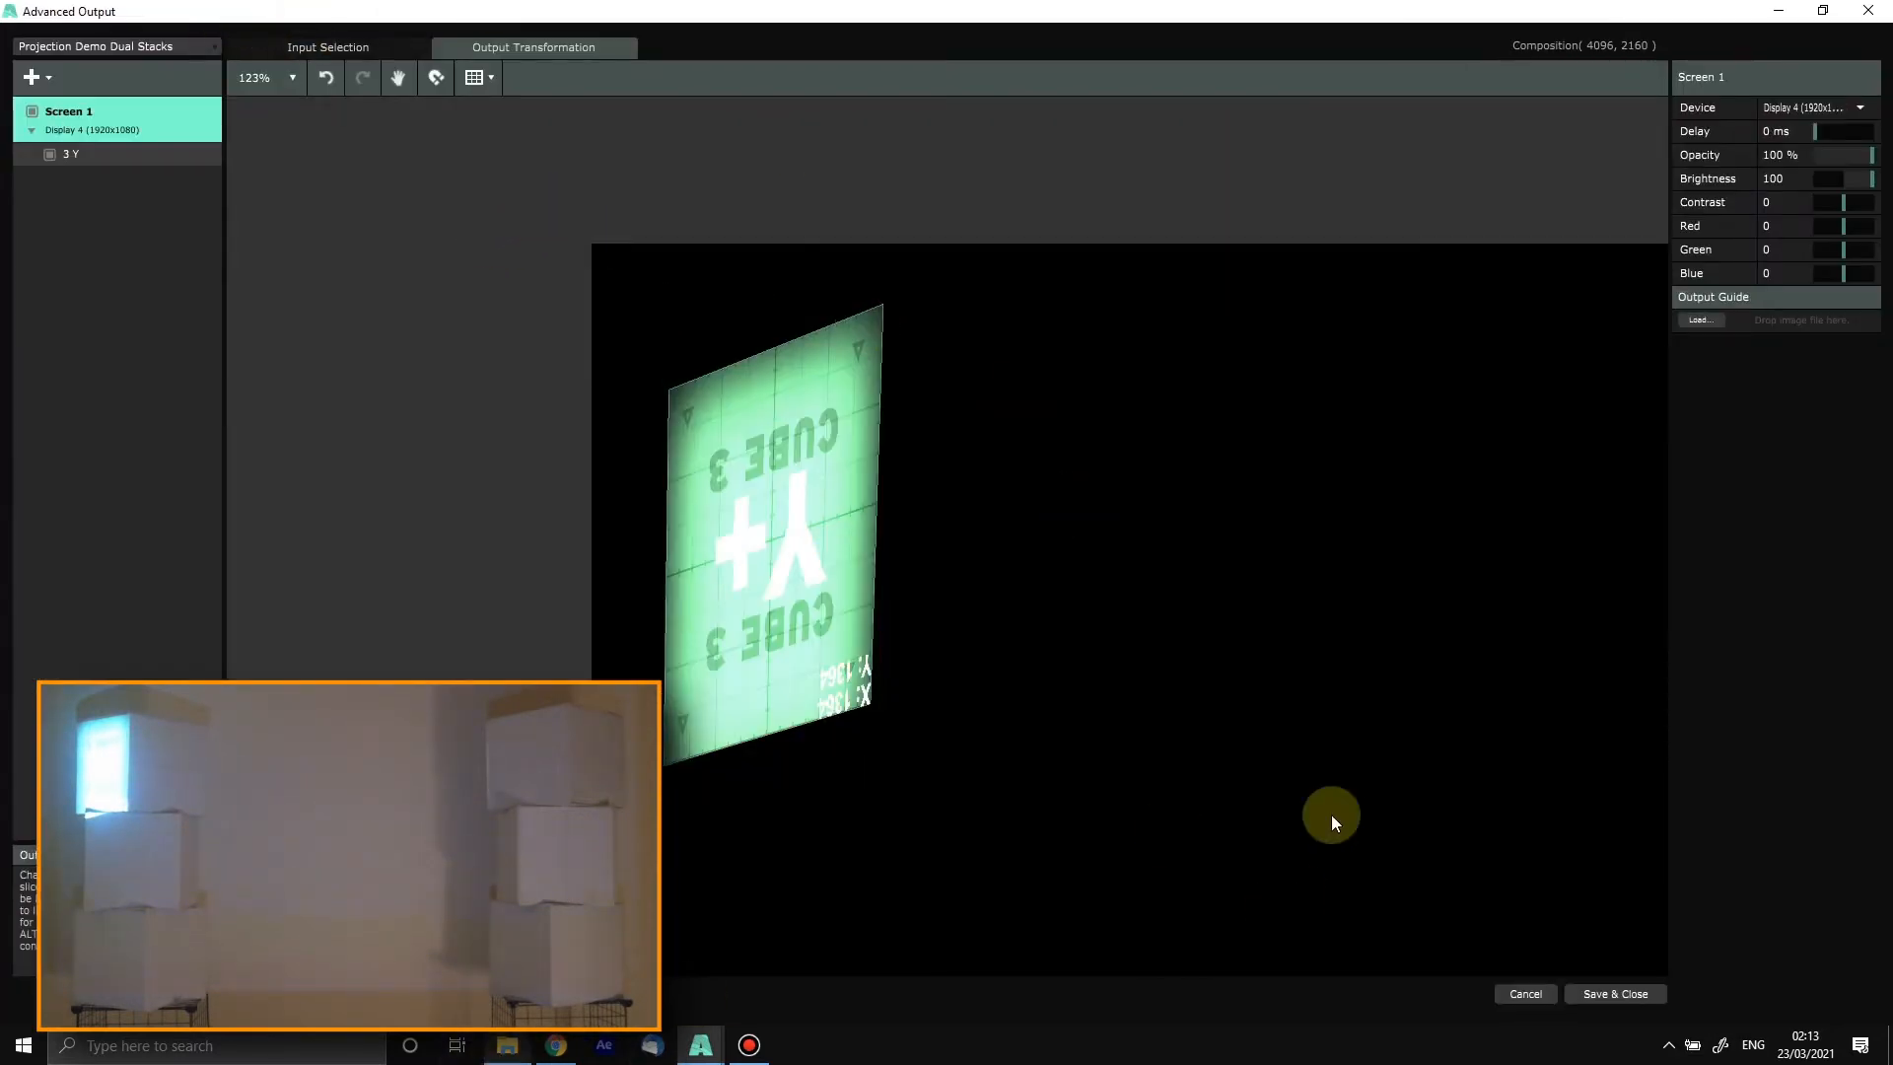
Step: Shrink the Advanced Output window and place the File Explorer orientation reference for cubes 1 to 3 visibly beside it
{"action": "left_click_drag", "start_coordinate": [1606, 10], "coordinate": [1240, 23]}
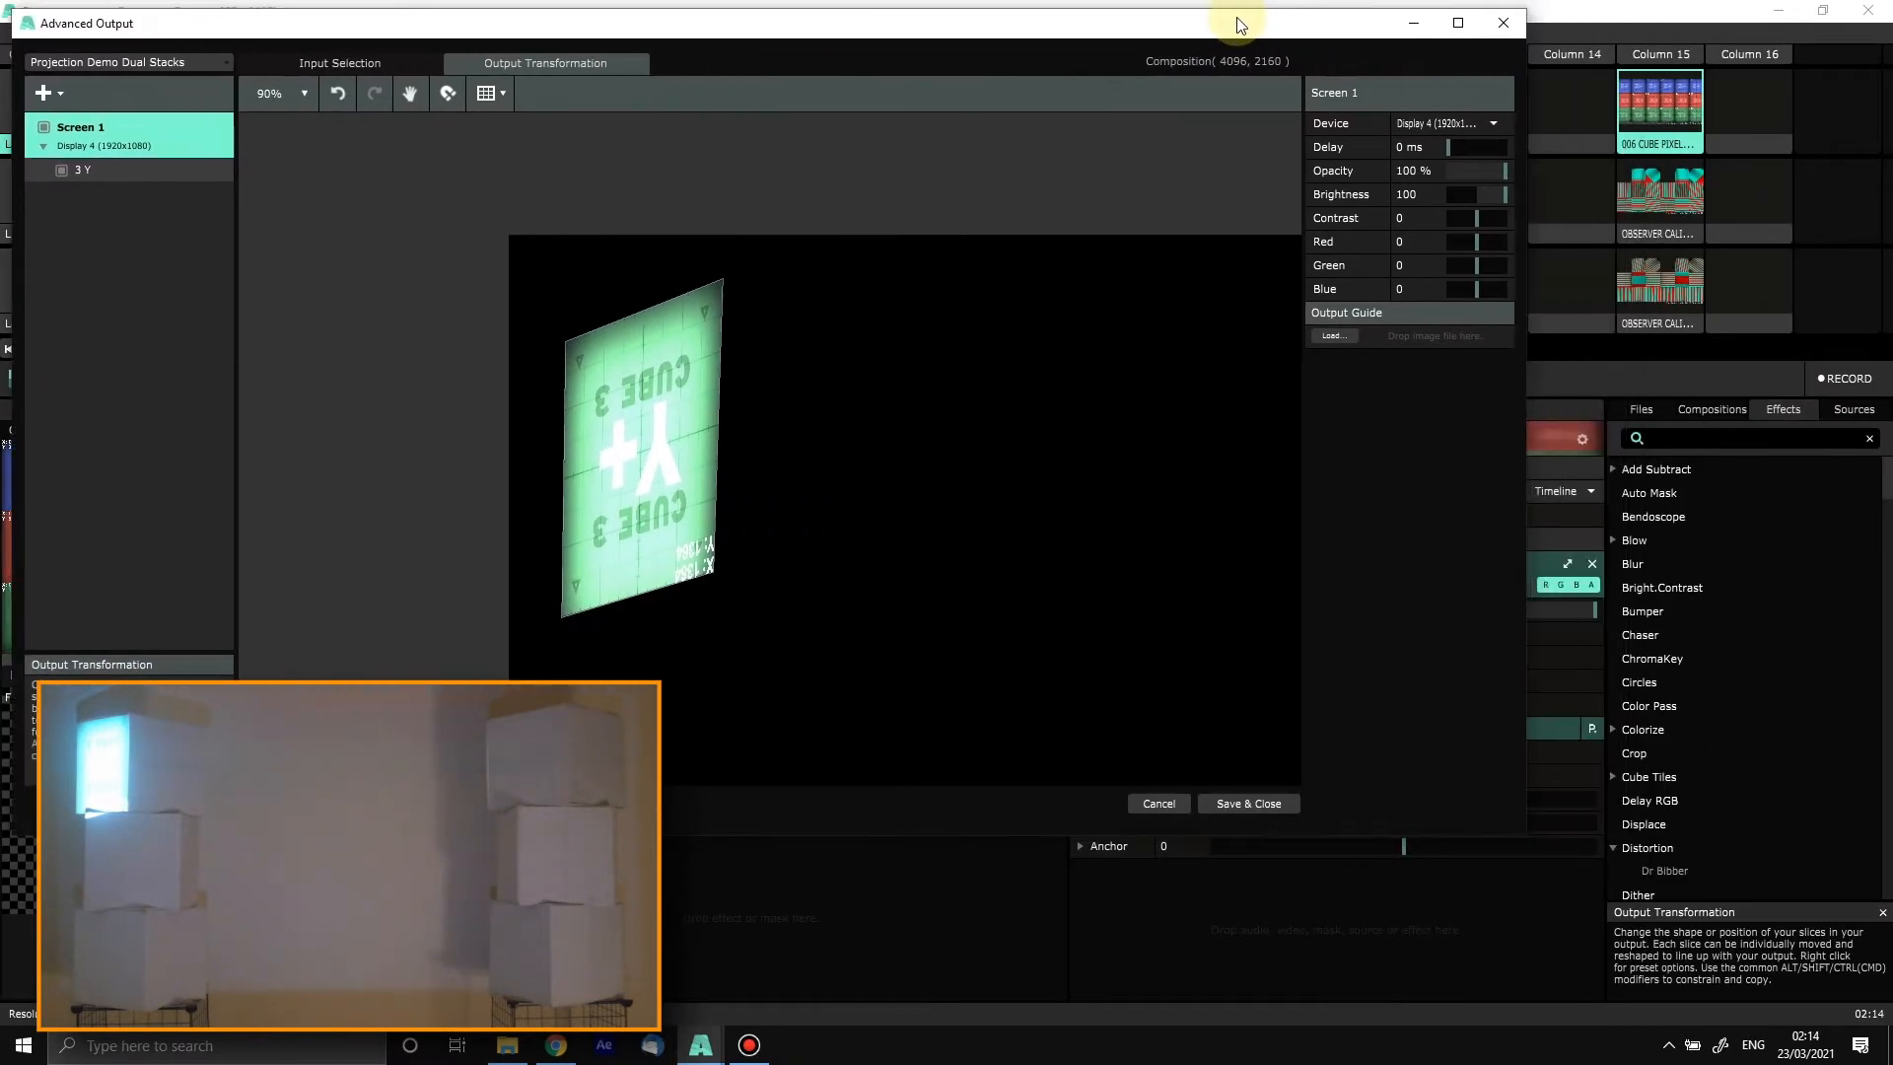
{"action": "left_click_drag", "start_coordinate": [1517, 839], "coordinate": [1361, 989]}
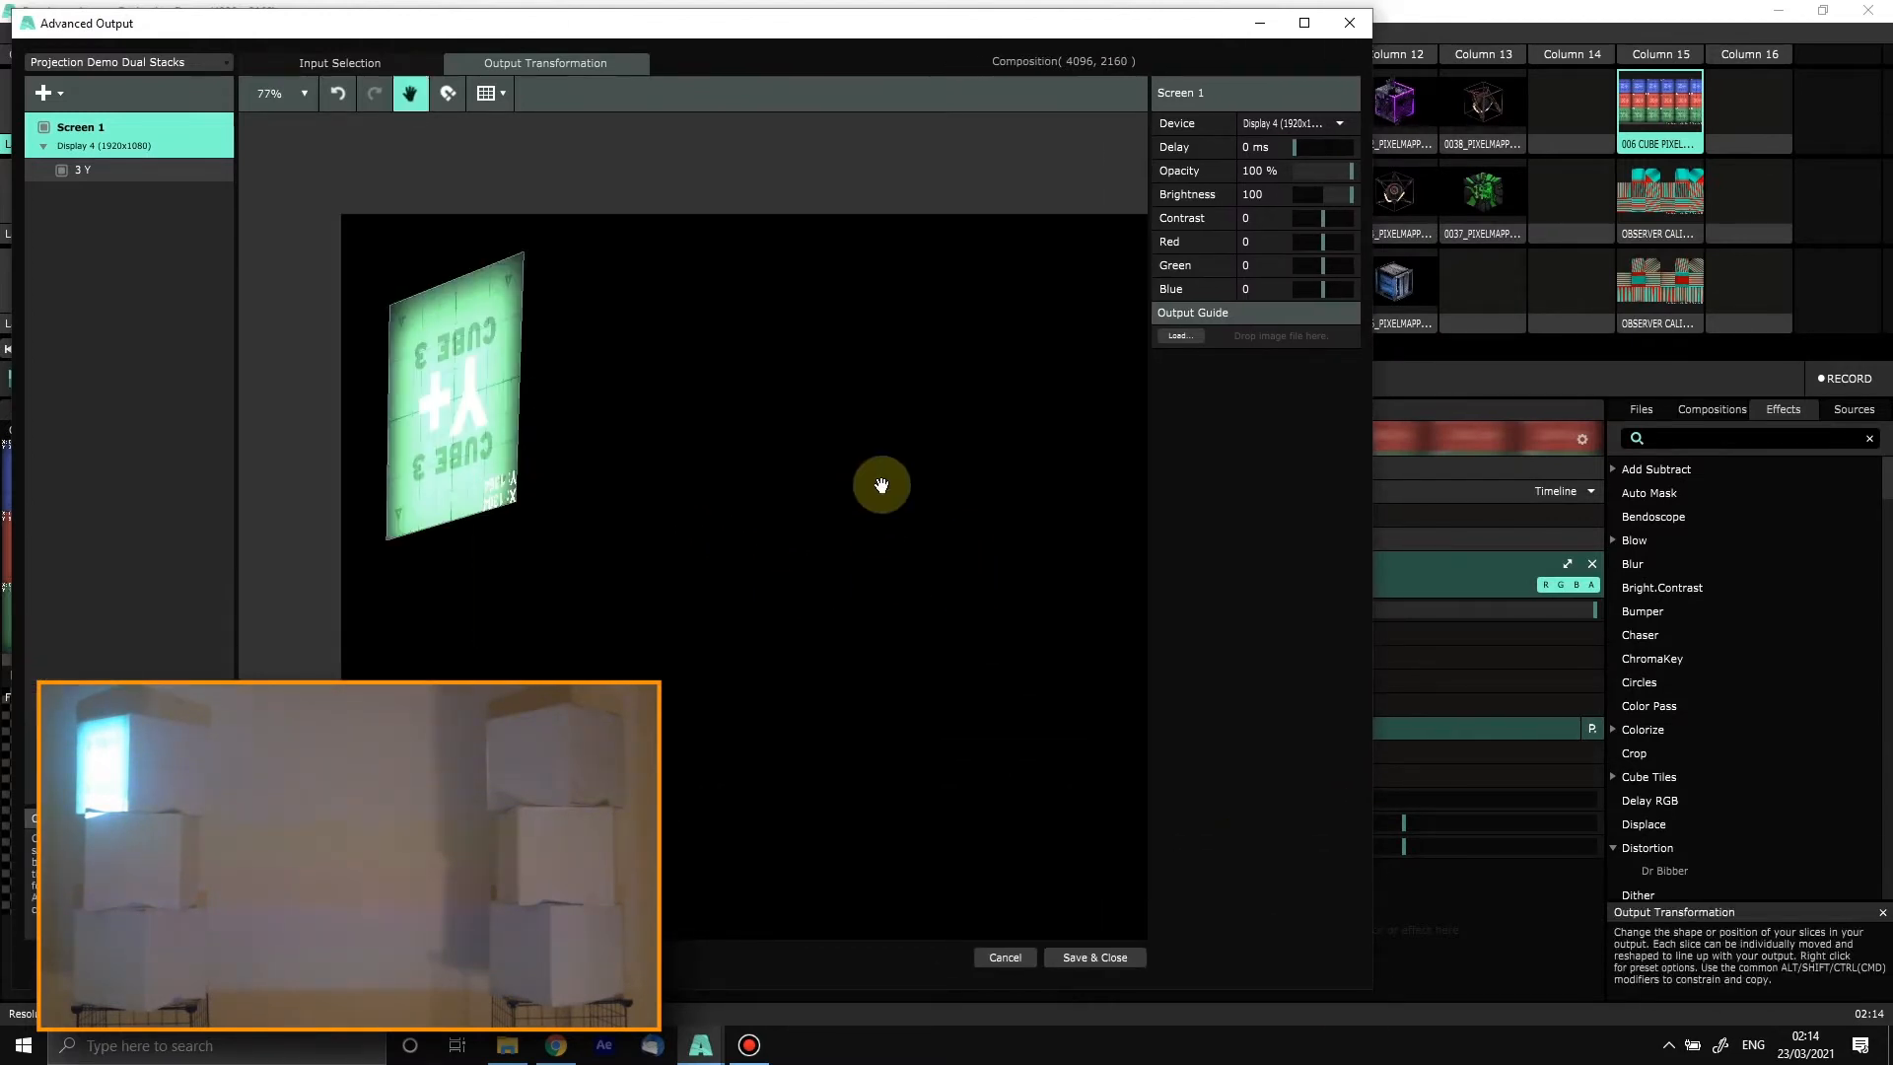
{"action": "left_click", "coordinate": [506, 1045]}
{"action": "left_click", "coordinate": [1655, 260]}
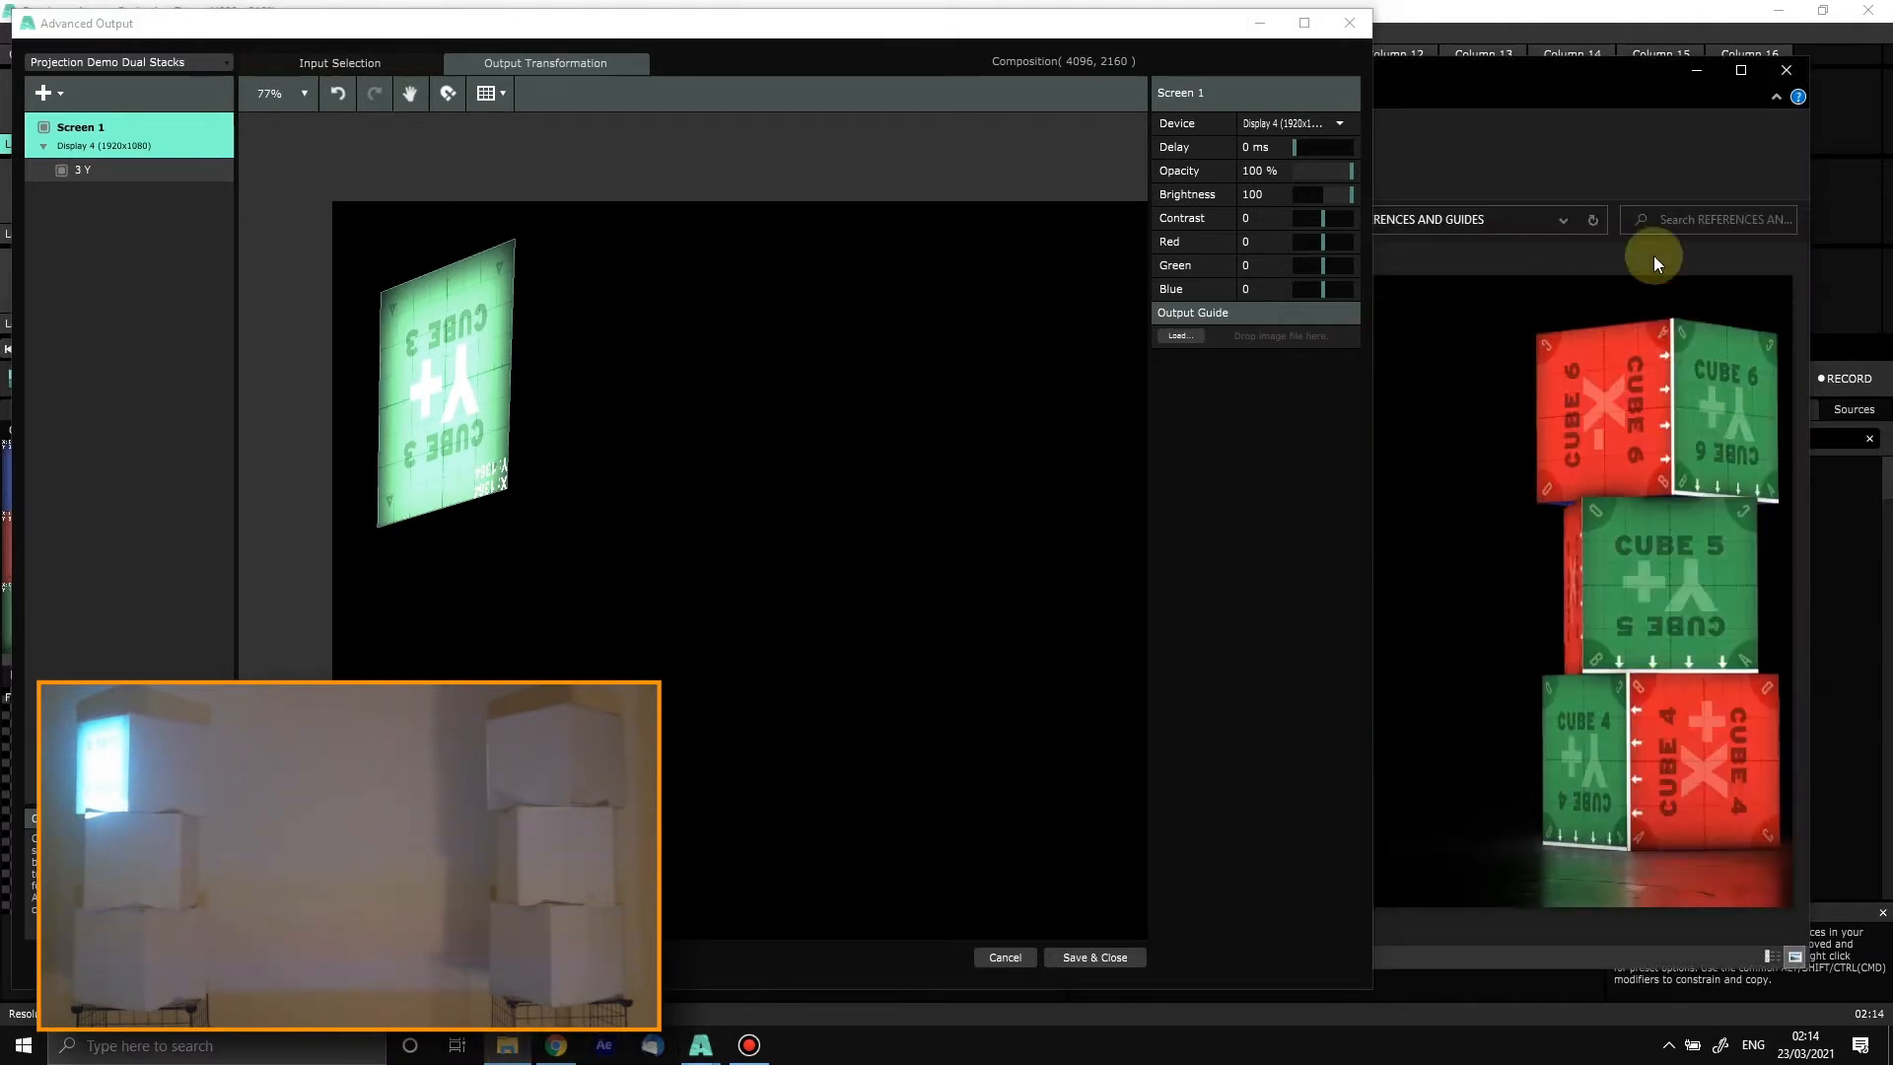
{"action": "mouse_move", "coordinate": [1501, 75]}
{"action": "left_mouse_down"}
{"action": "mouse_move", "coordinate": [1523, 63]}
{"action": "mouse_move", "coordinate": [1441, 40]}
{"action": "mouse_move", "coordinate": [1499, 63]}
{"action": "mouse_move", "coordinate": [1484, 73]}
{"action": "left_mouse_up"}
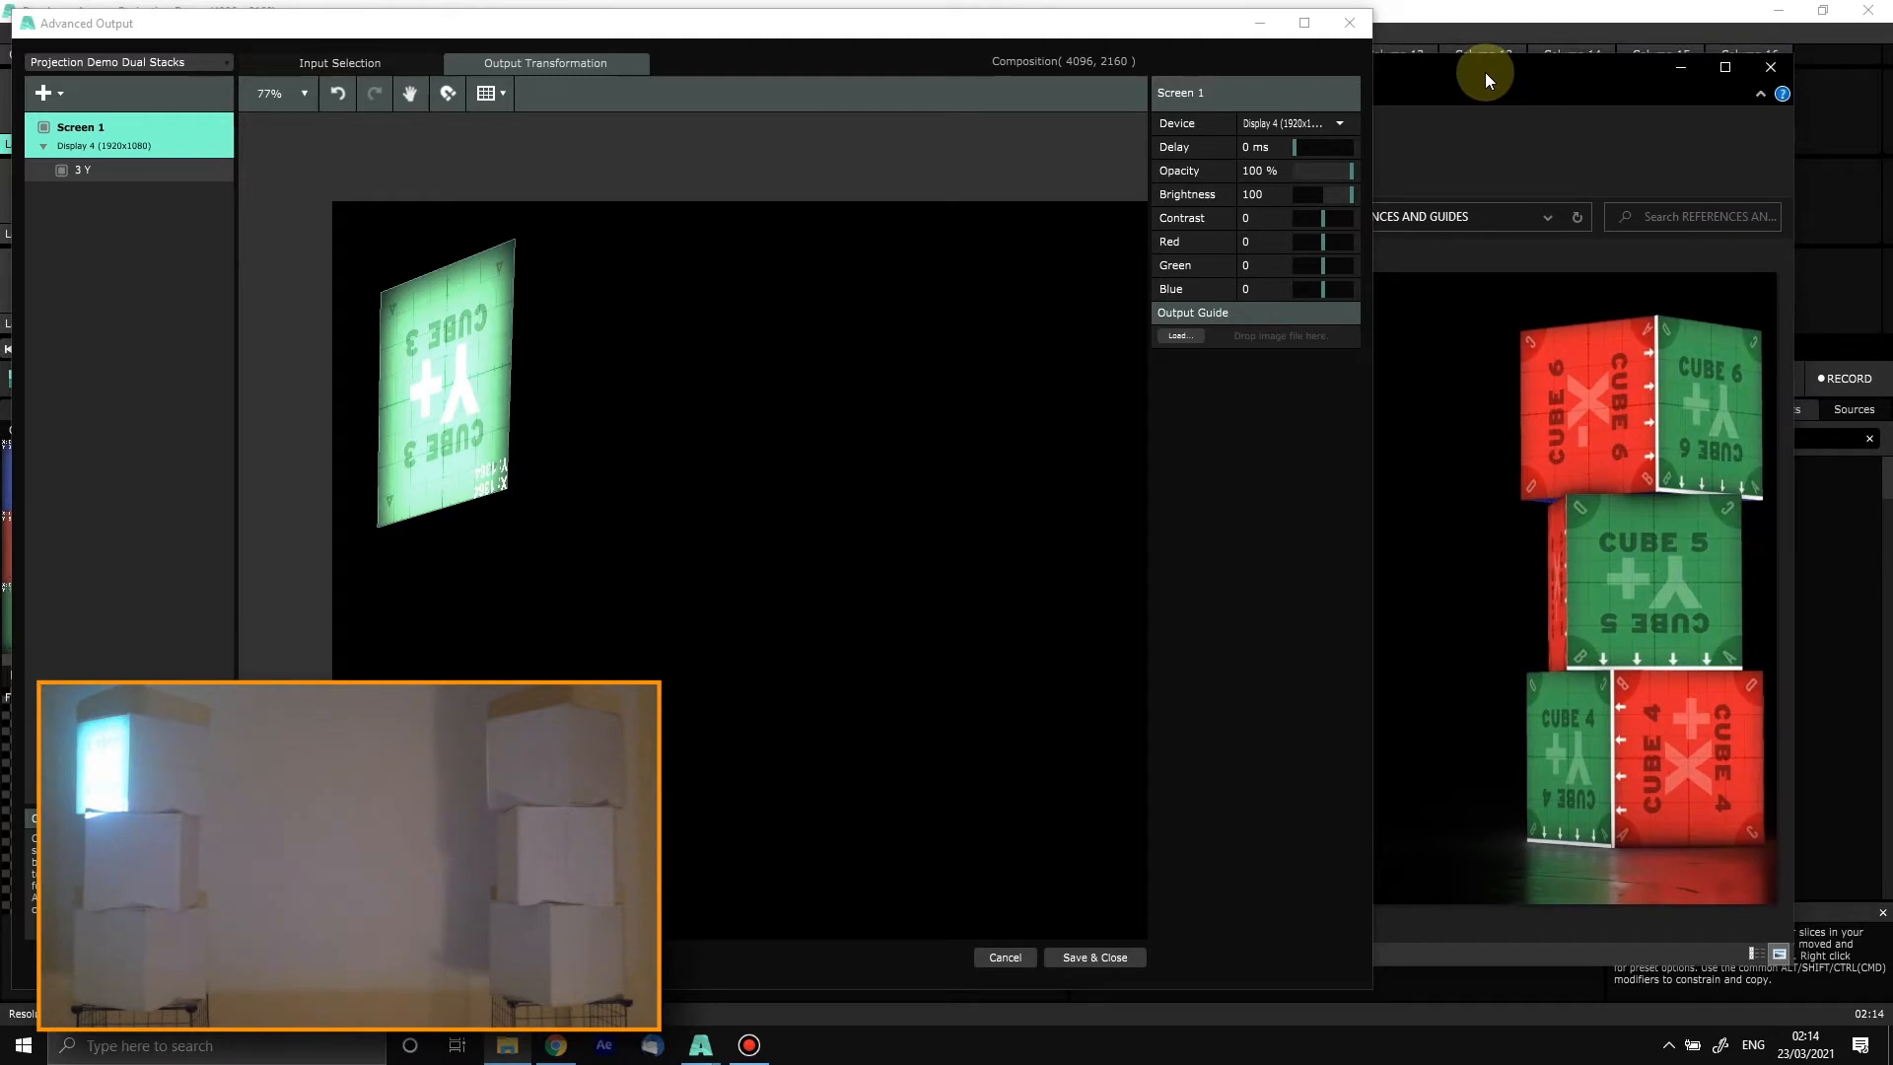
{"action": "left_click_drag", "start_coordinate": [1798, 136], "coordinate": [1673, 135]}
{"action": "left_click_drag", "start_coordinate": [1435, 75], "coordinate": [1836, 71]}
{"action": "left_click_drag", "start_coordinate": [1463, 68], "coordinate": [1621, 51]}
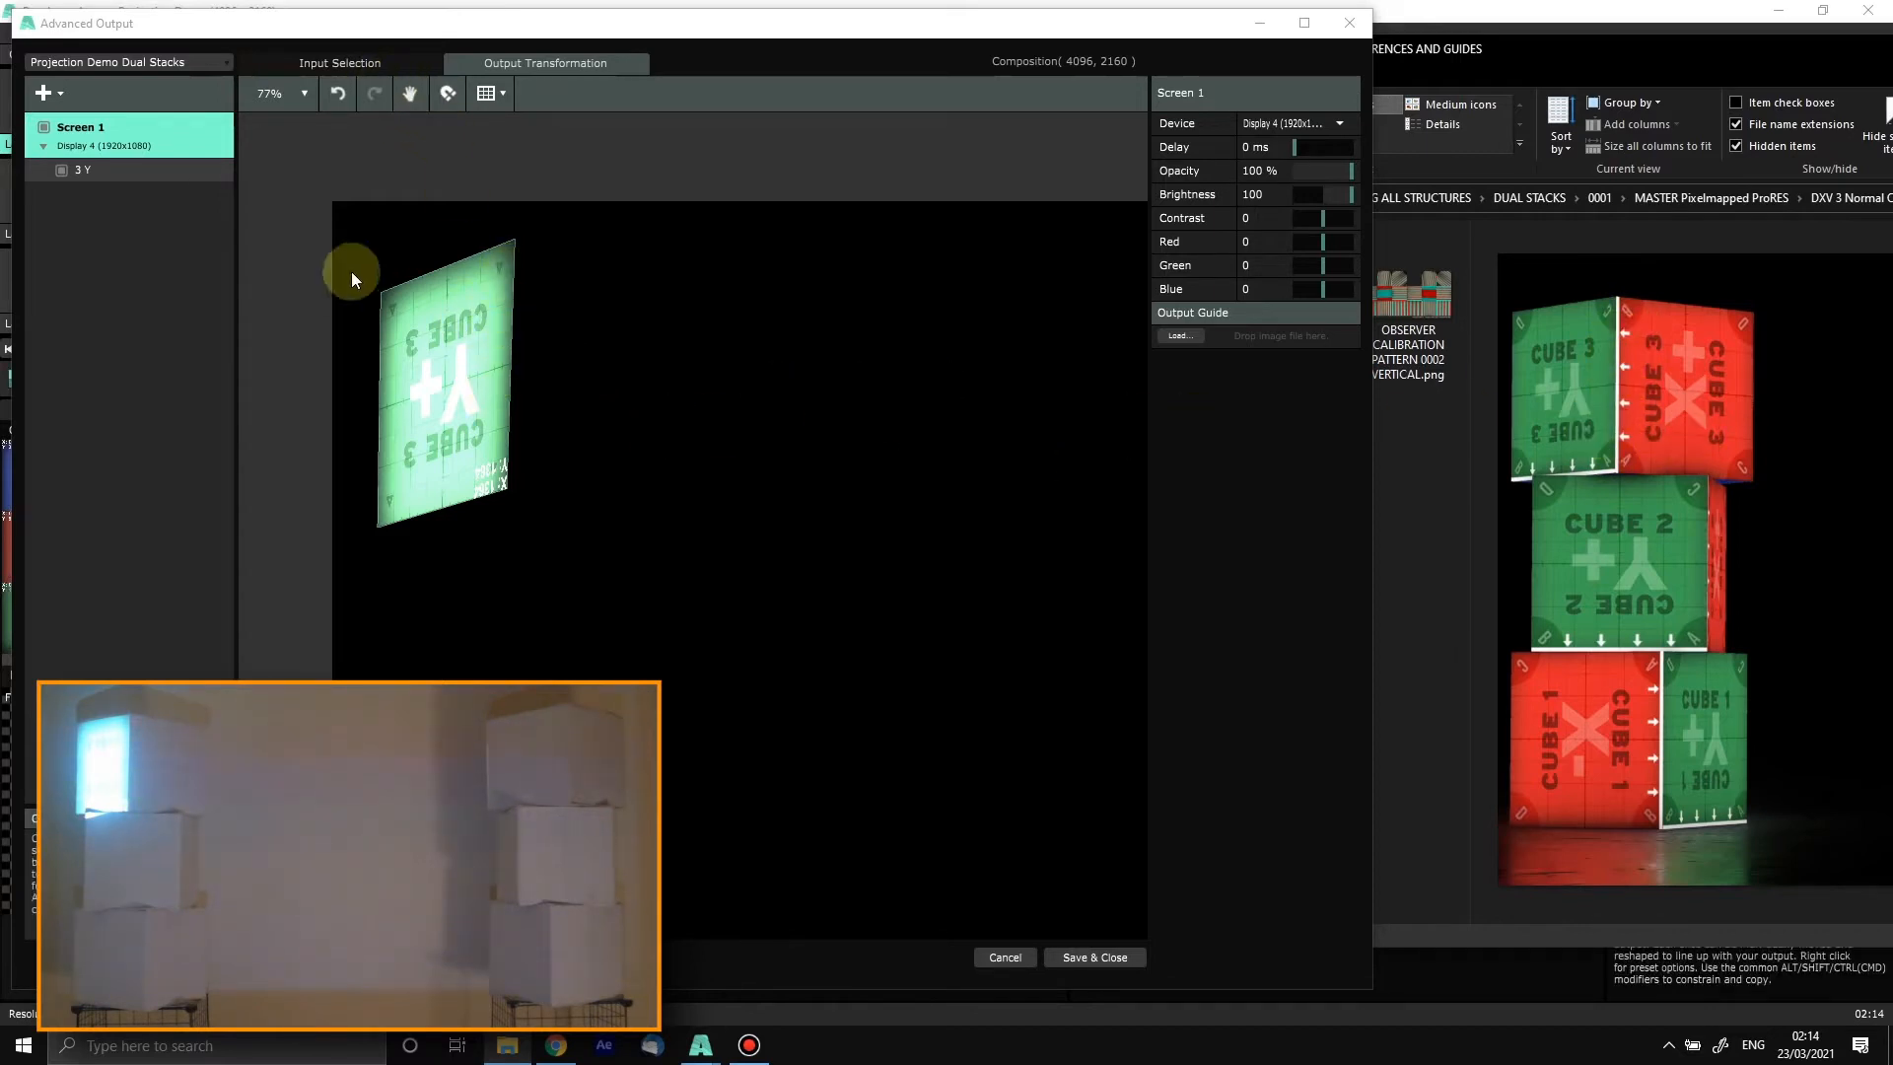
Step: Duplicate slice 3 Y in the input selection
{"action": "left_click", "coordinate": [317, 62]}
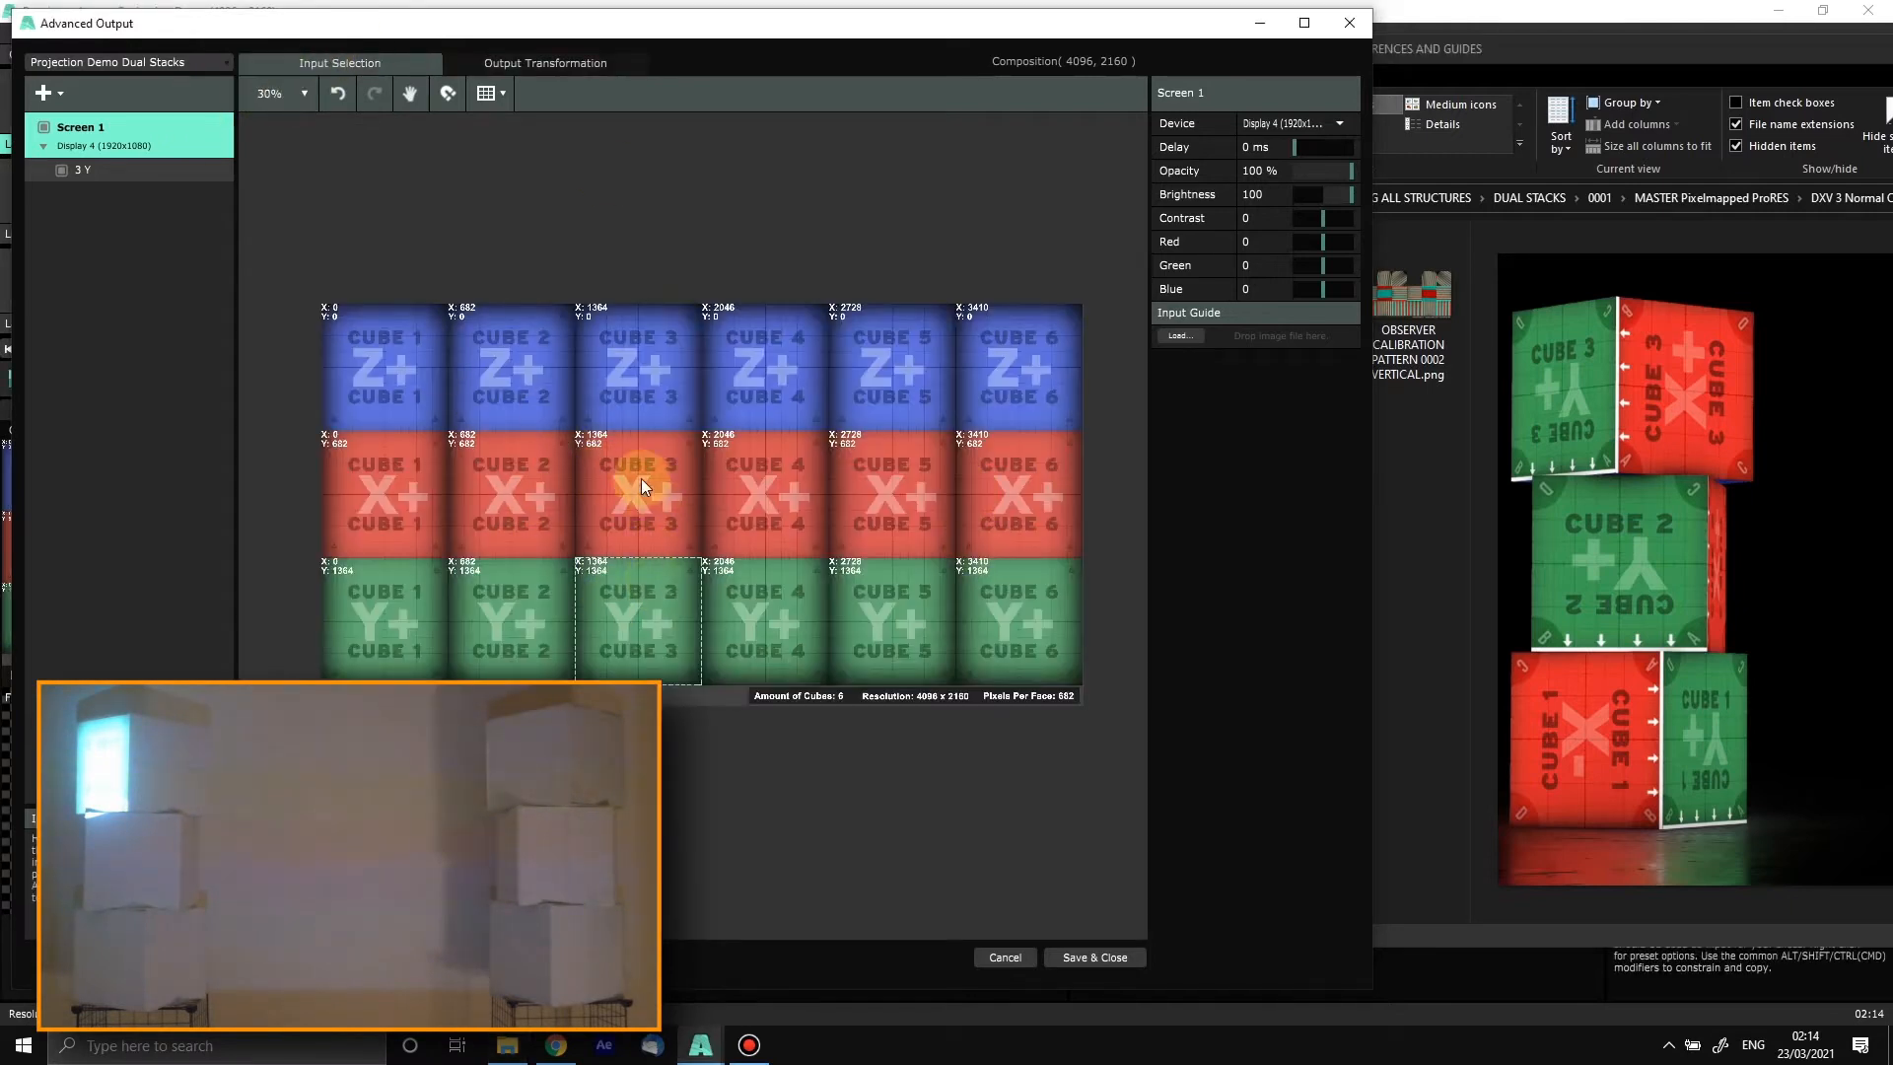
{"action": "left_click", "coordinate": [120, 168]}
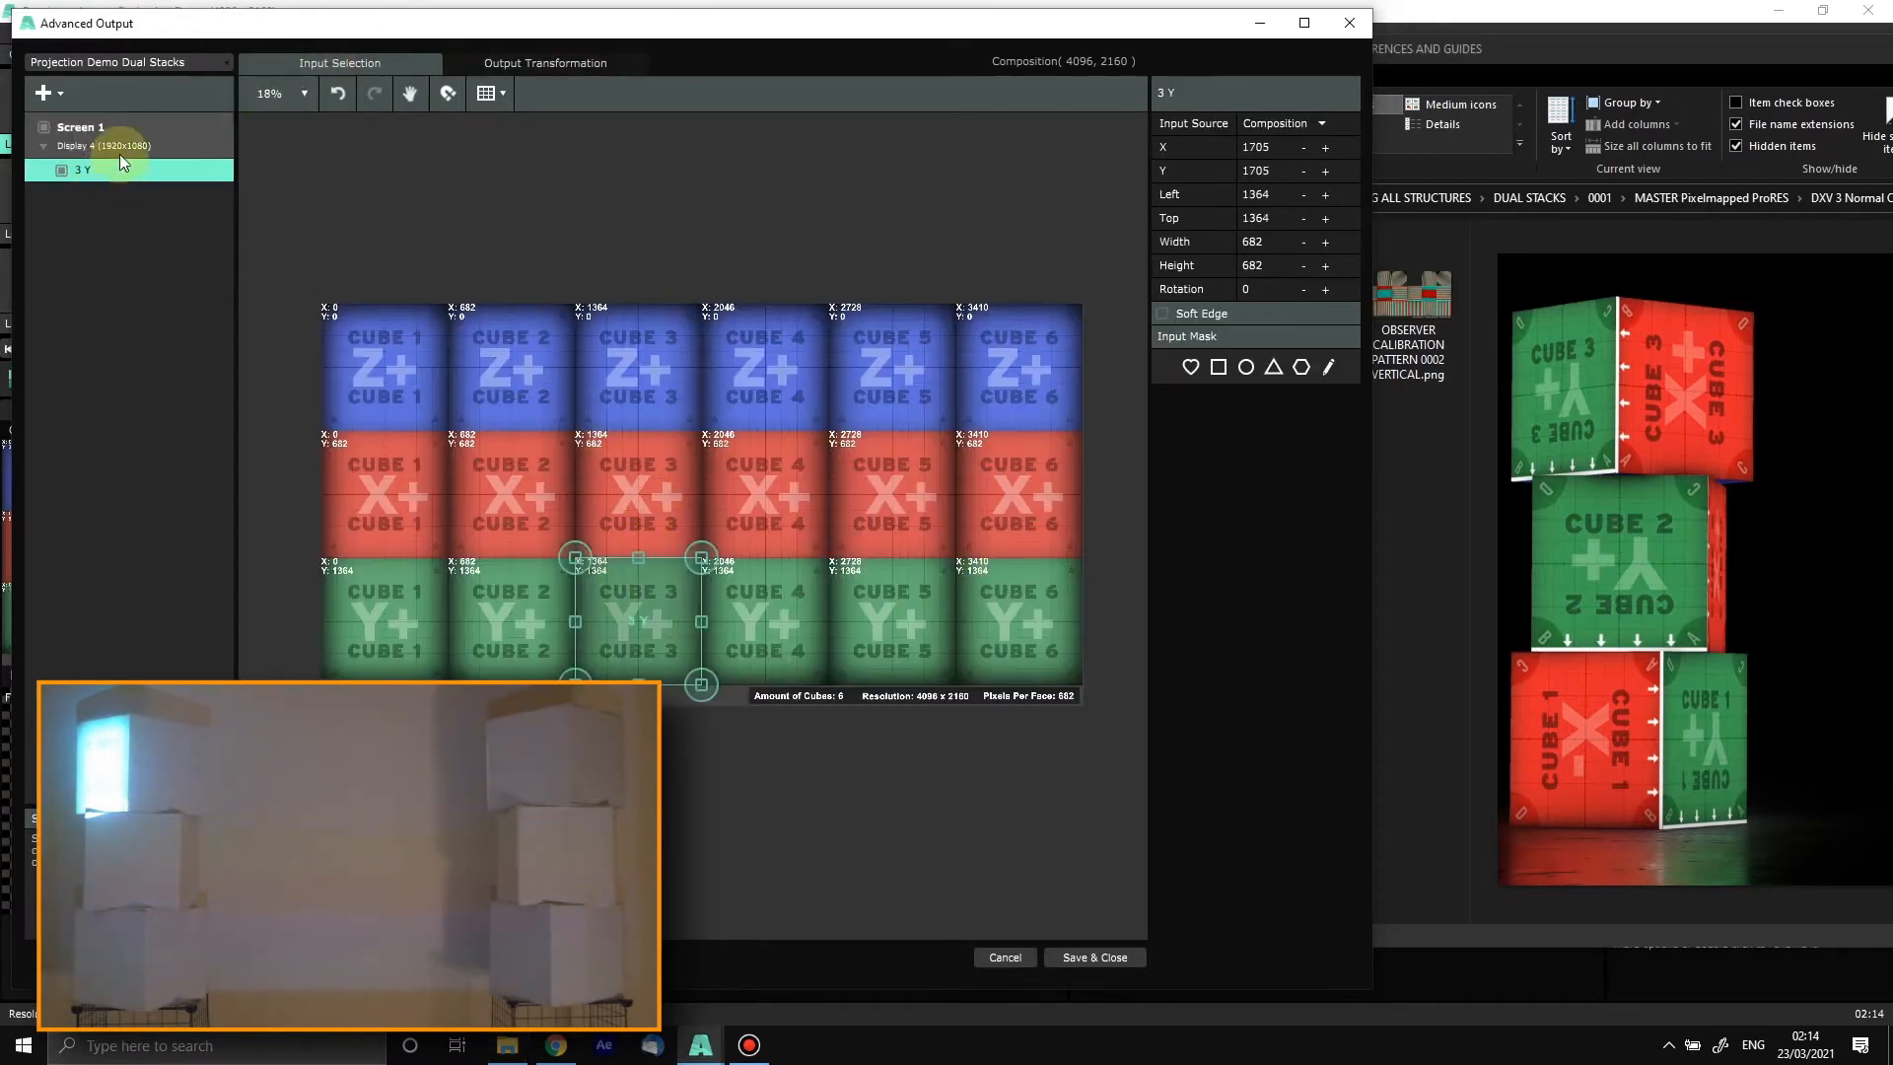
{"action": "right_click", "coordinate": [120, 174]}
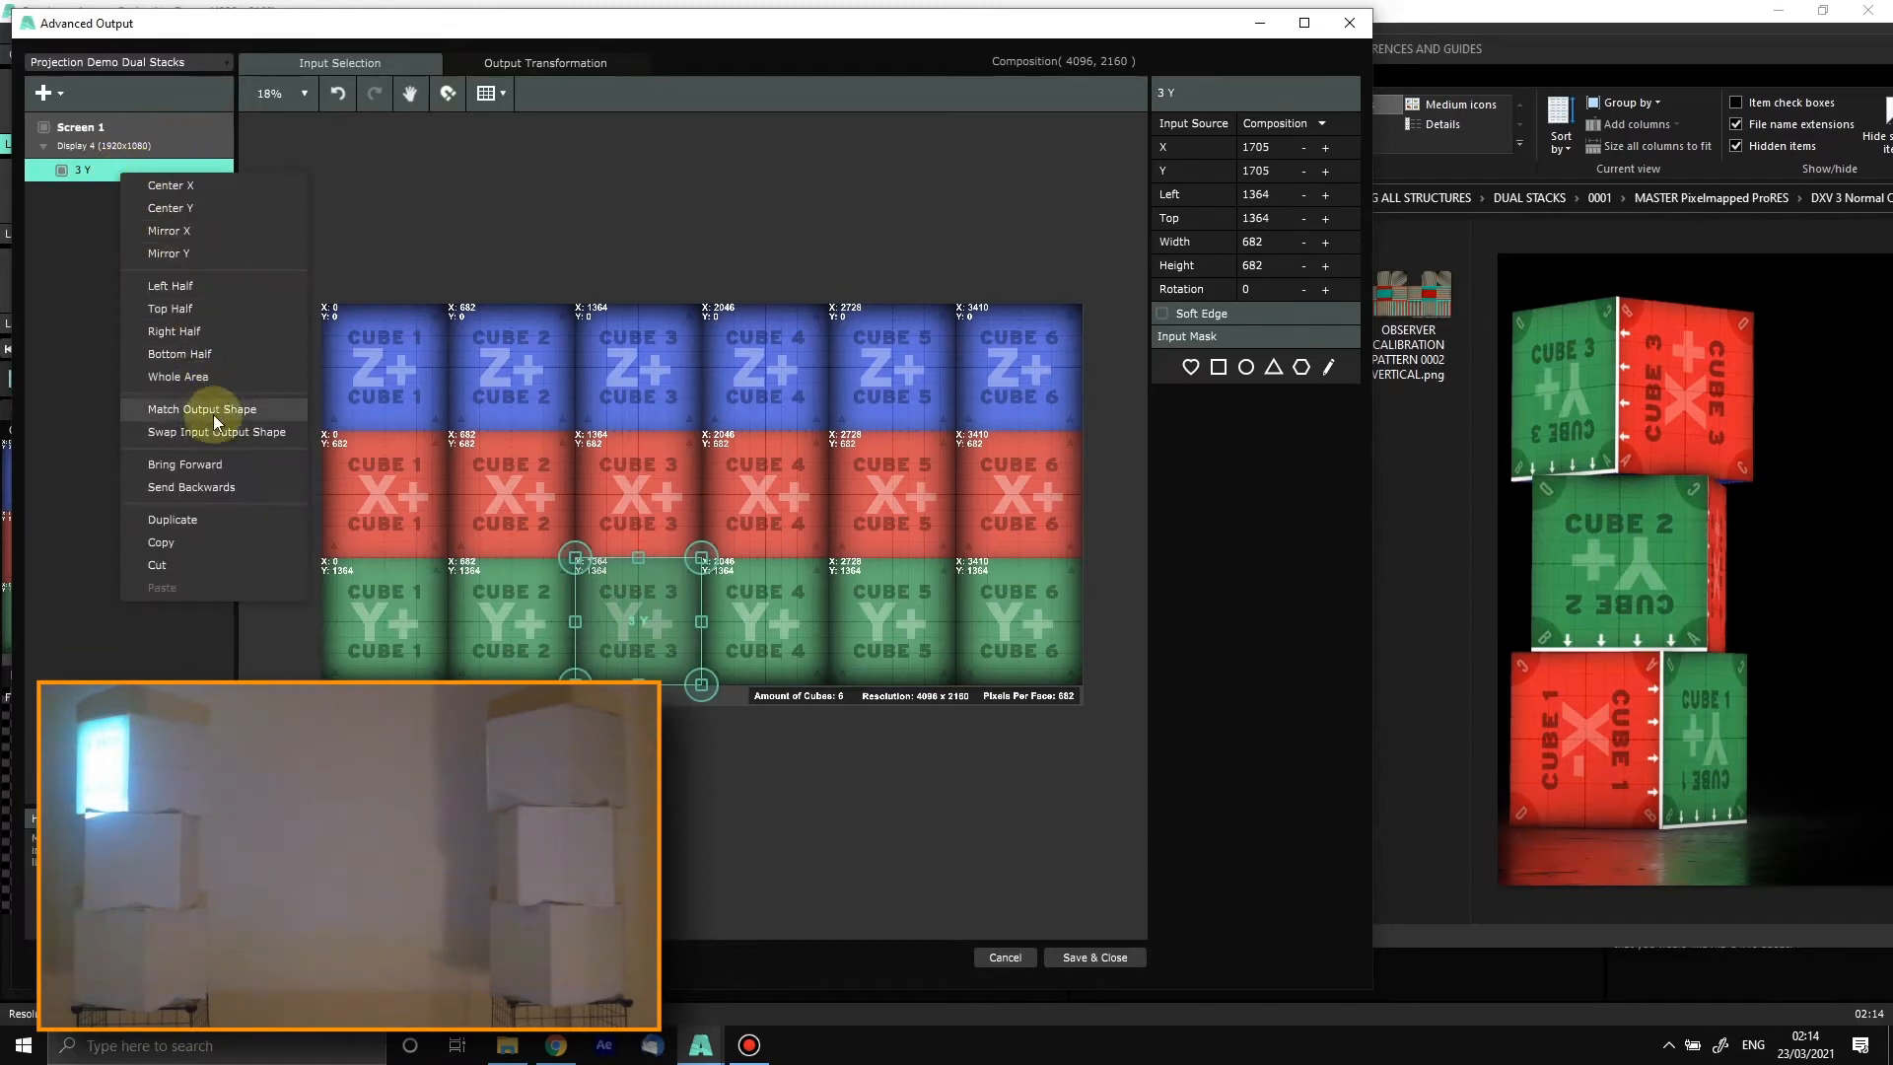
{"action": "left_click", "coordinate": [187, 519]}
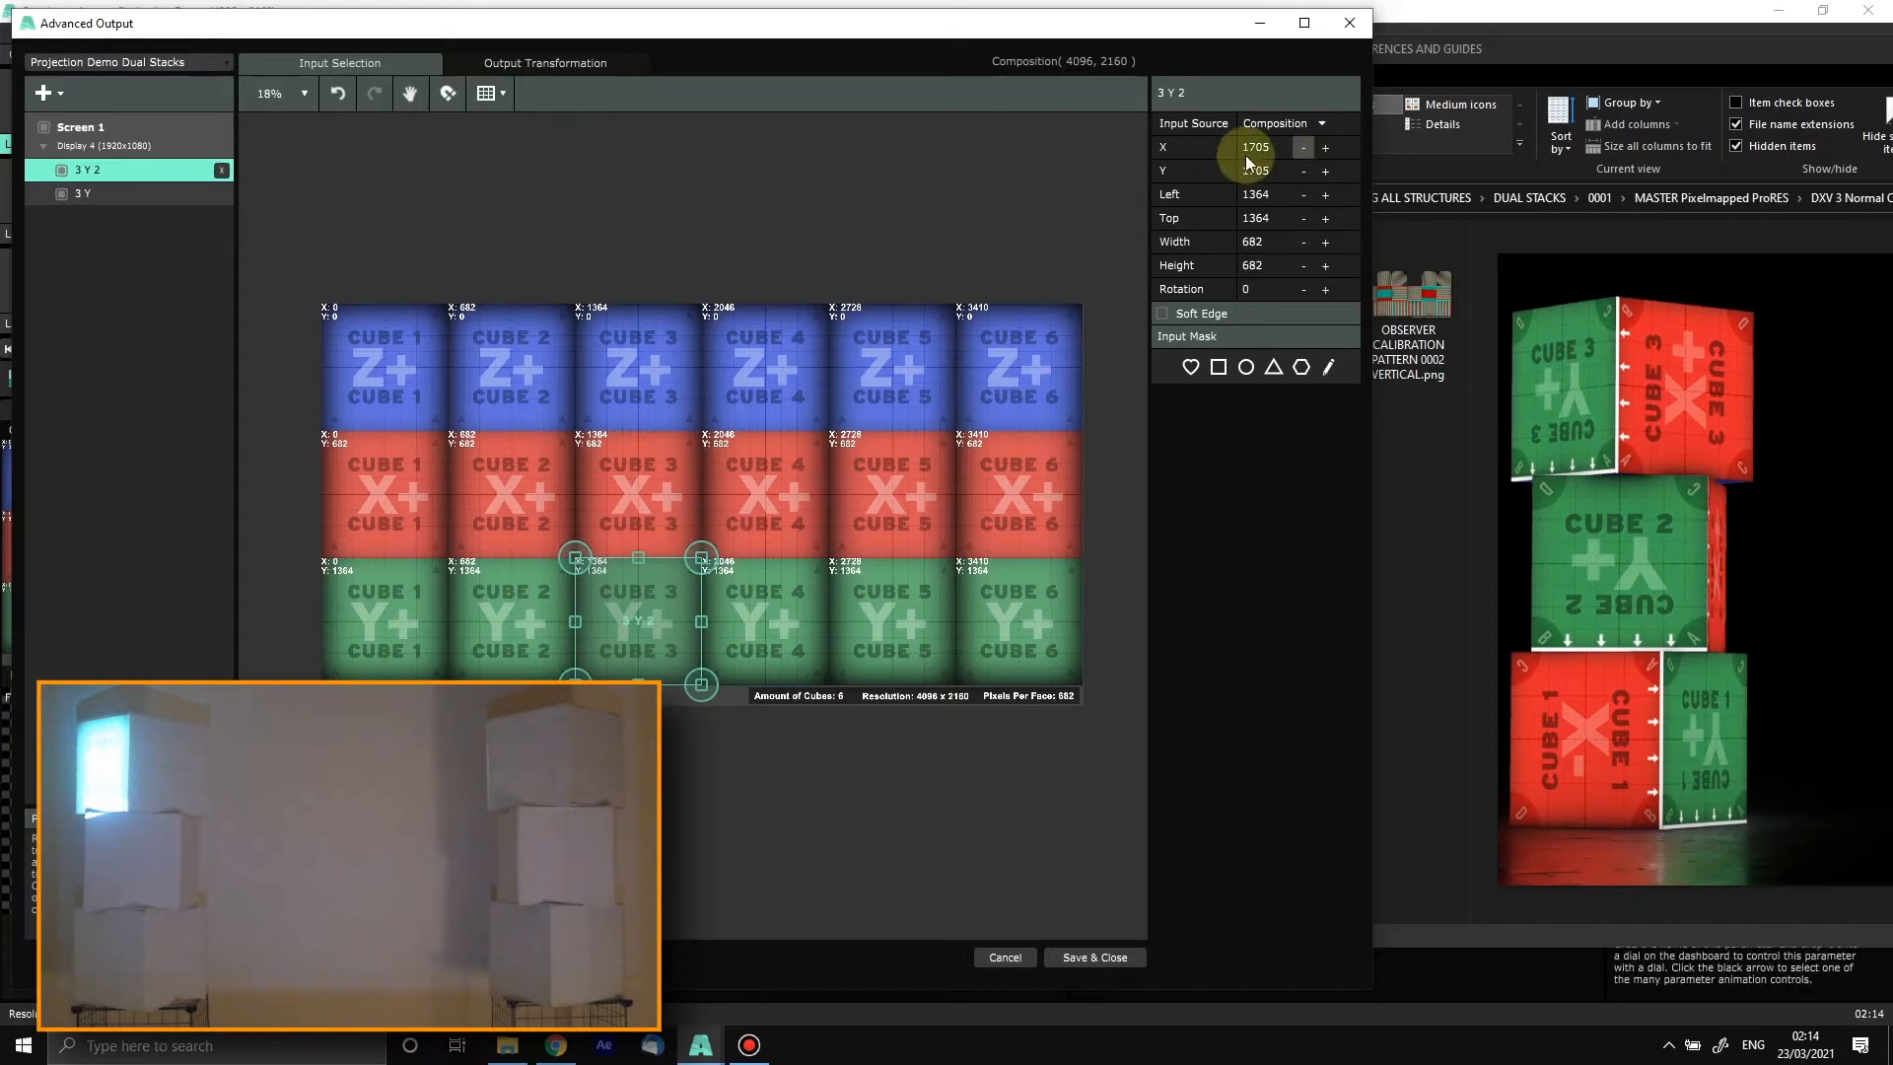
Step: Rename the duplicated slice as 3 X and set its input Top value to 682 so it covers Cube 3's X+ face
{"action": "double_click", "coordinate": [1204, 92]}
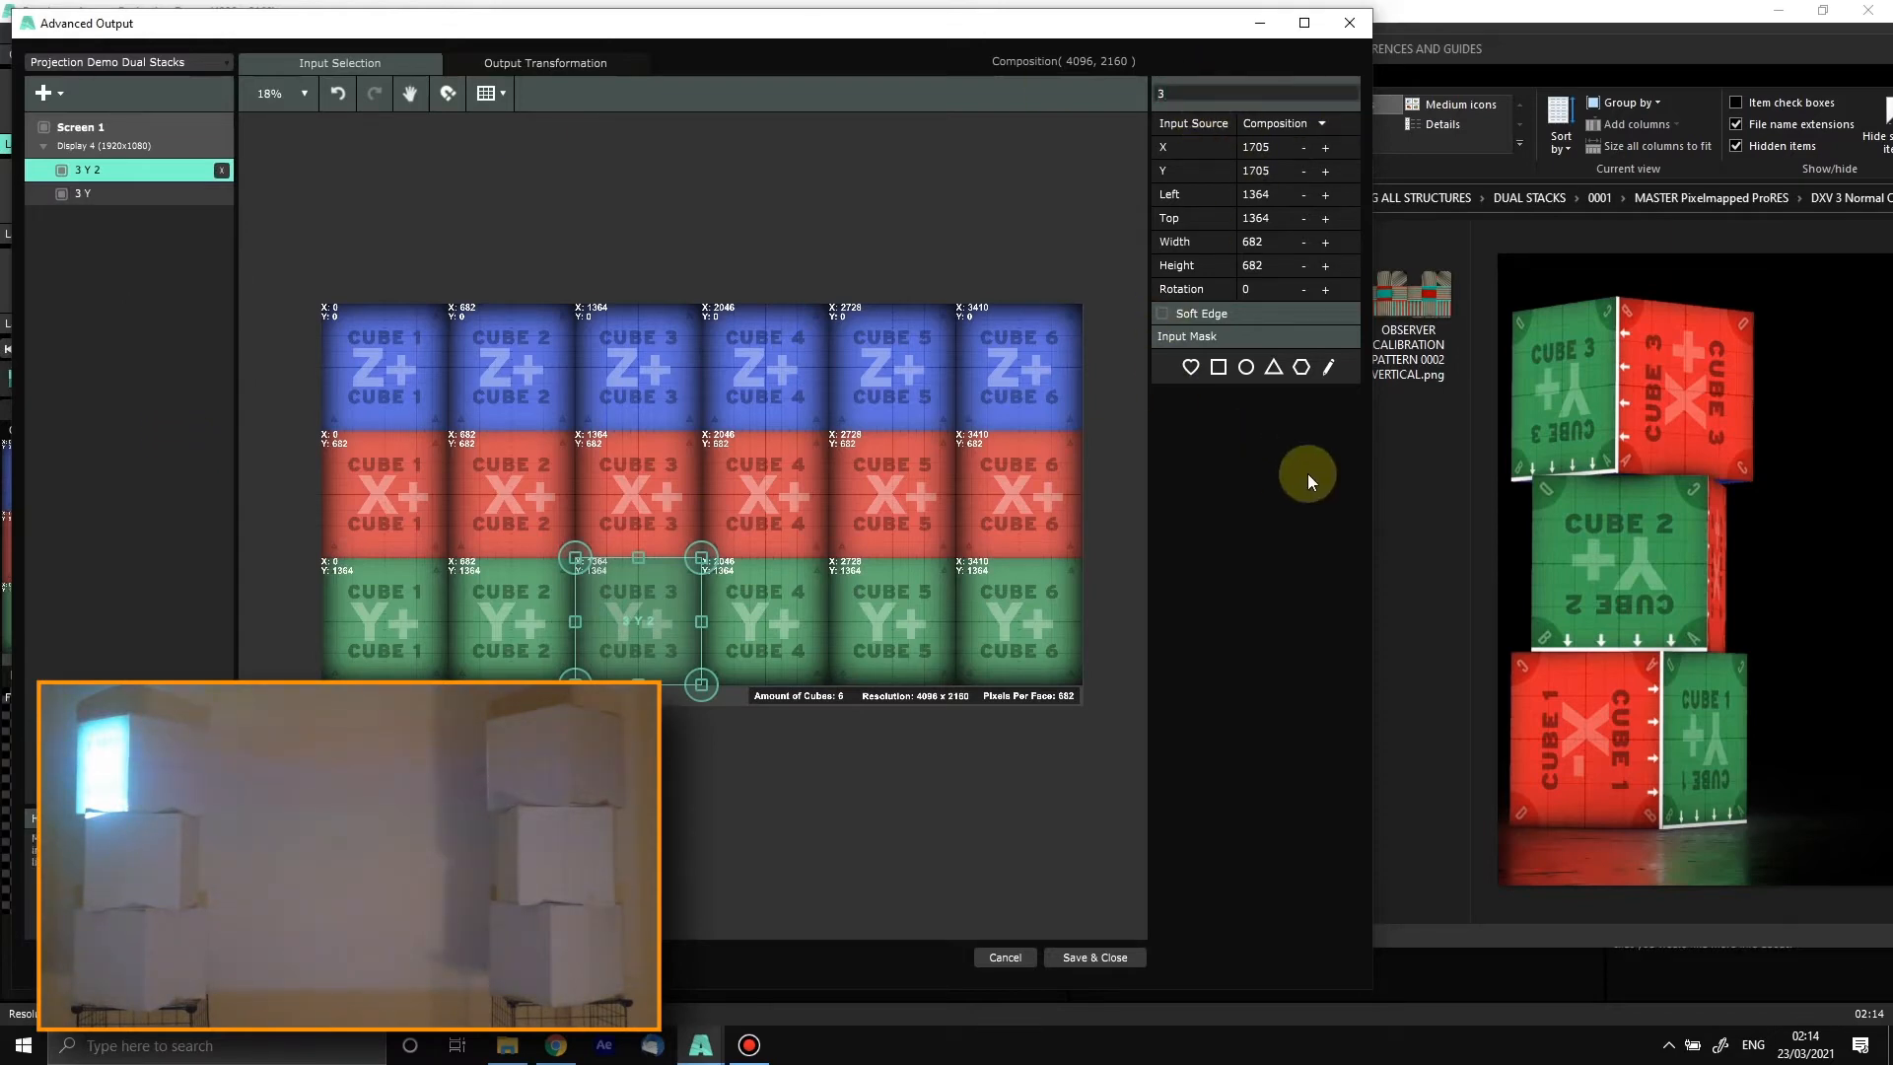
{"action": "key", "text": "Return"}
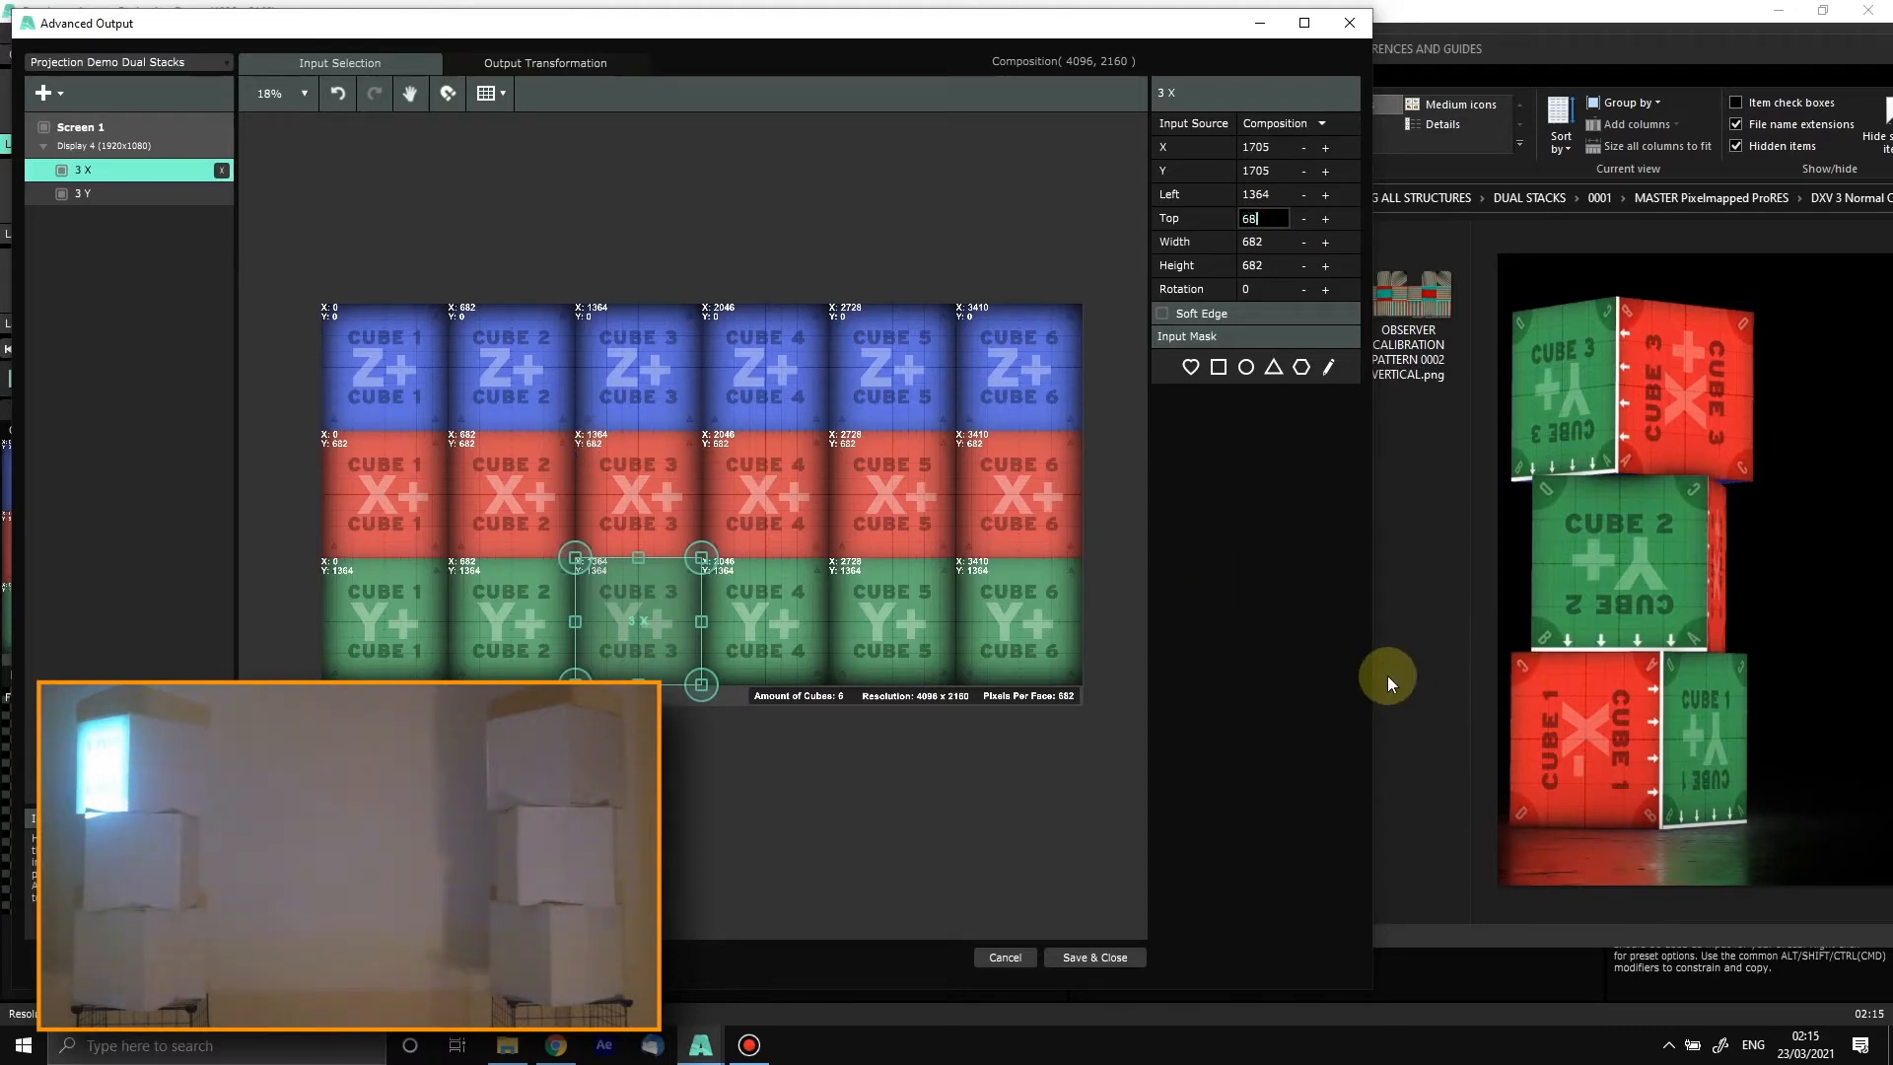
{"action": "key", "text": "Return"}
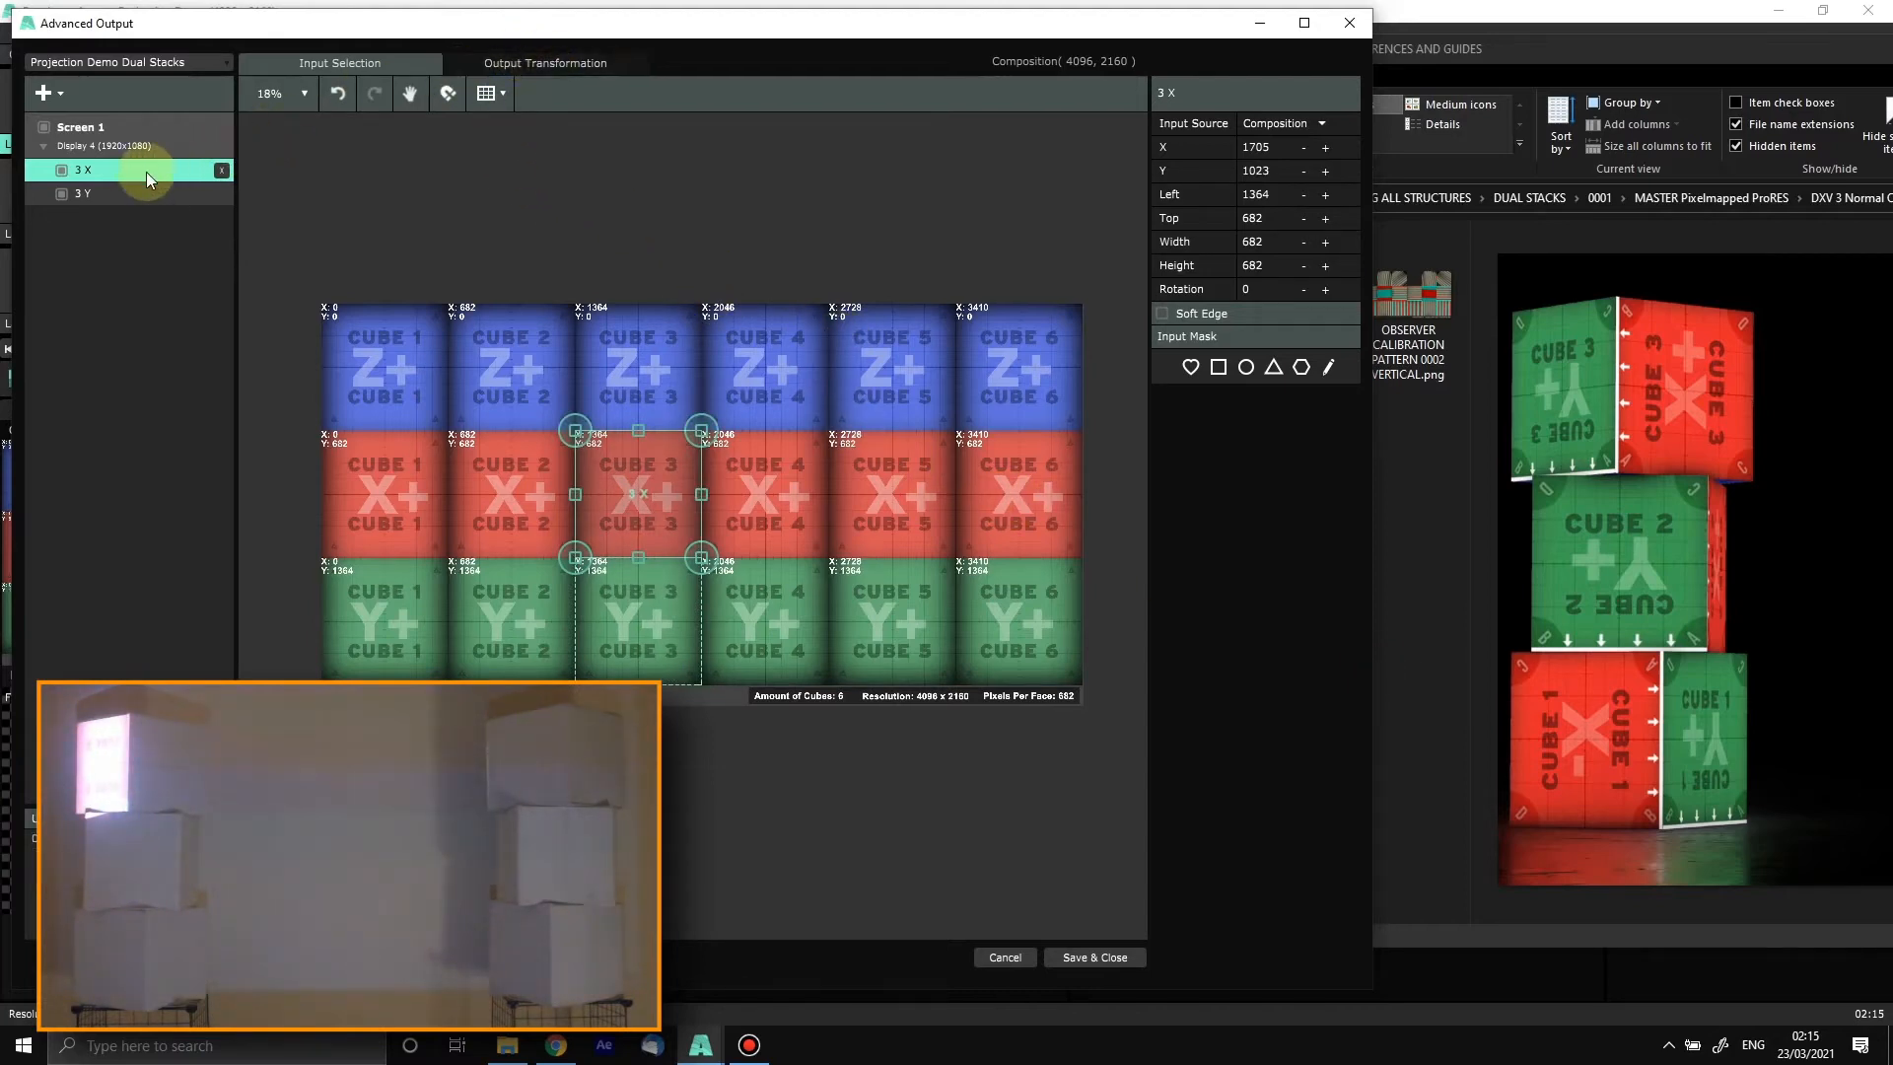
Step: Match slice 3 X's output shape to its input and move it to about X 777, Y 434, beside the 3 Y face
{"action": "left_click", "coordinate": [570, 61]}
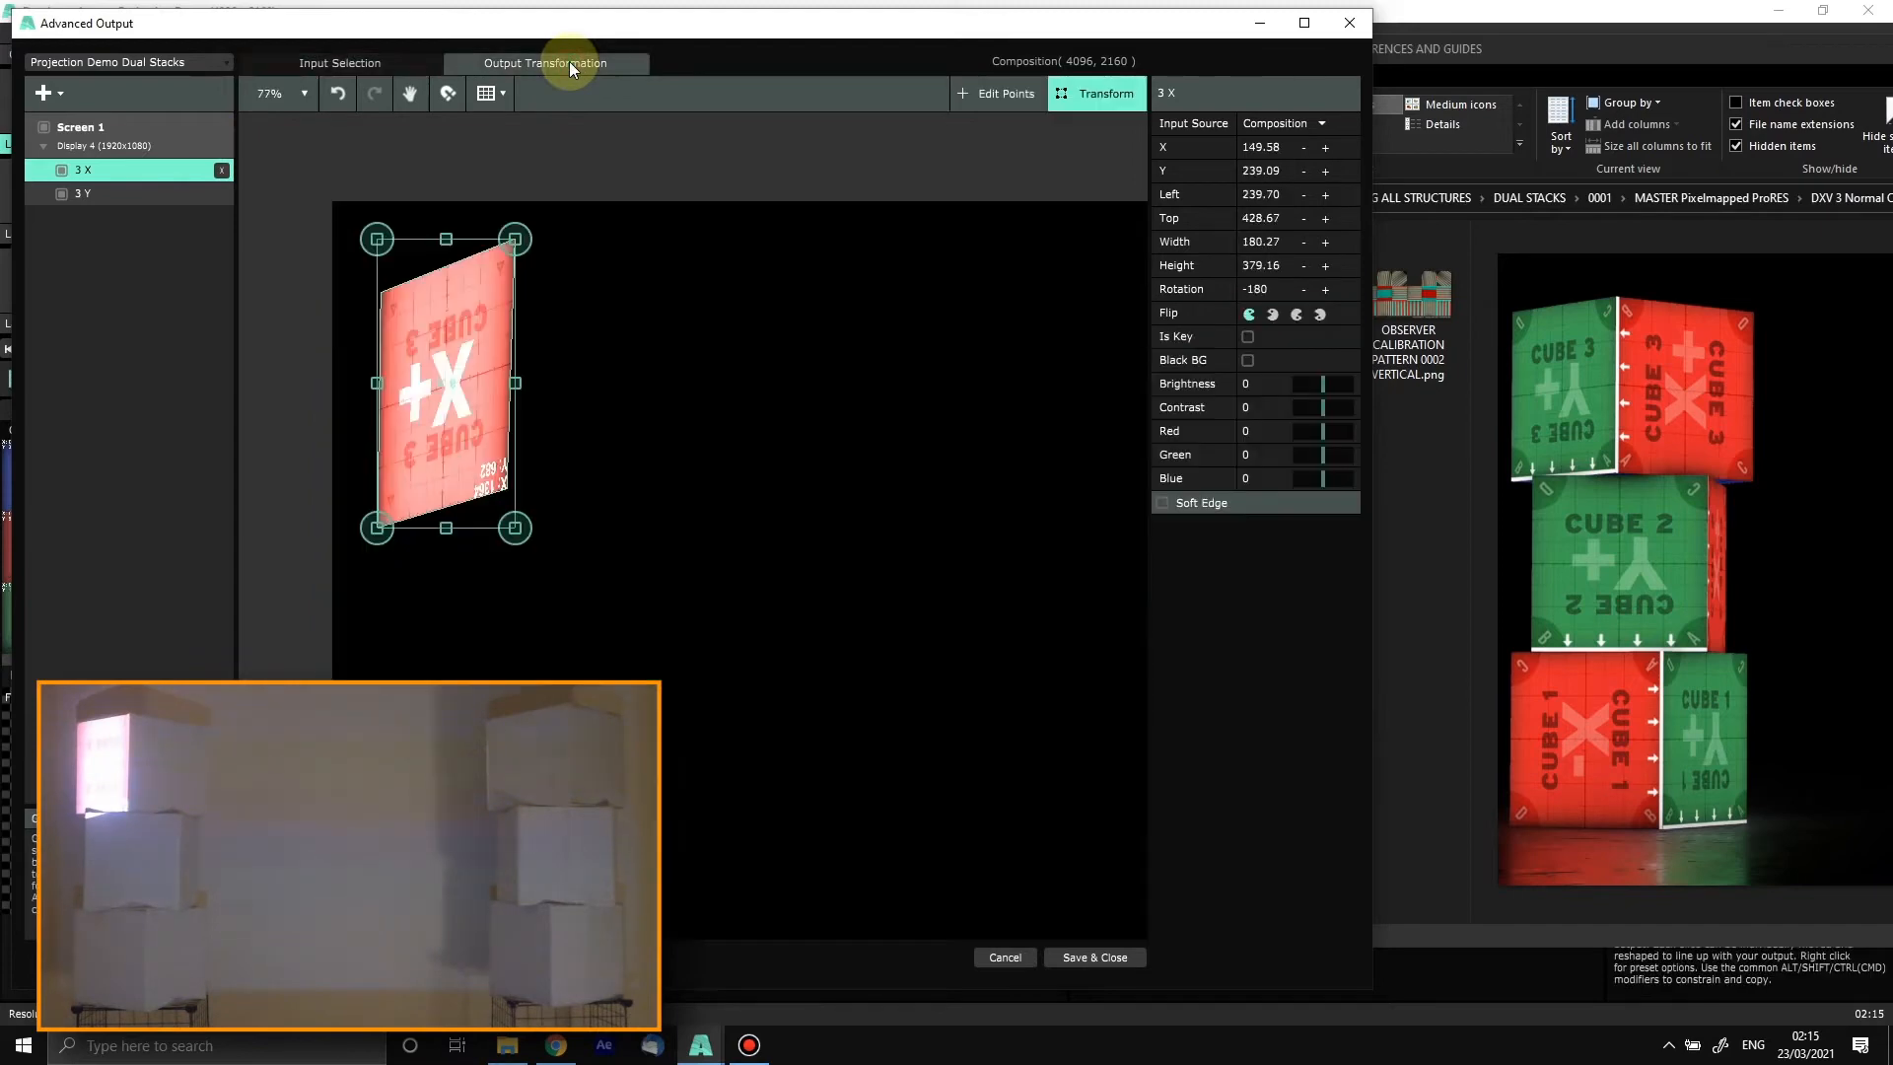
{"action": "right_click", "coordinate": [483, 328]}
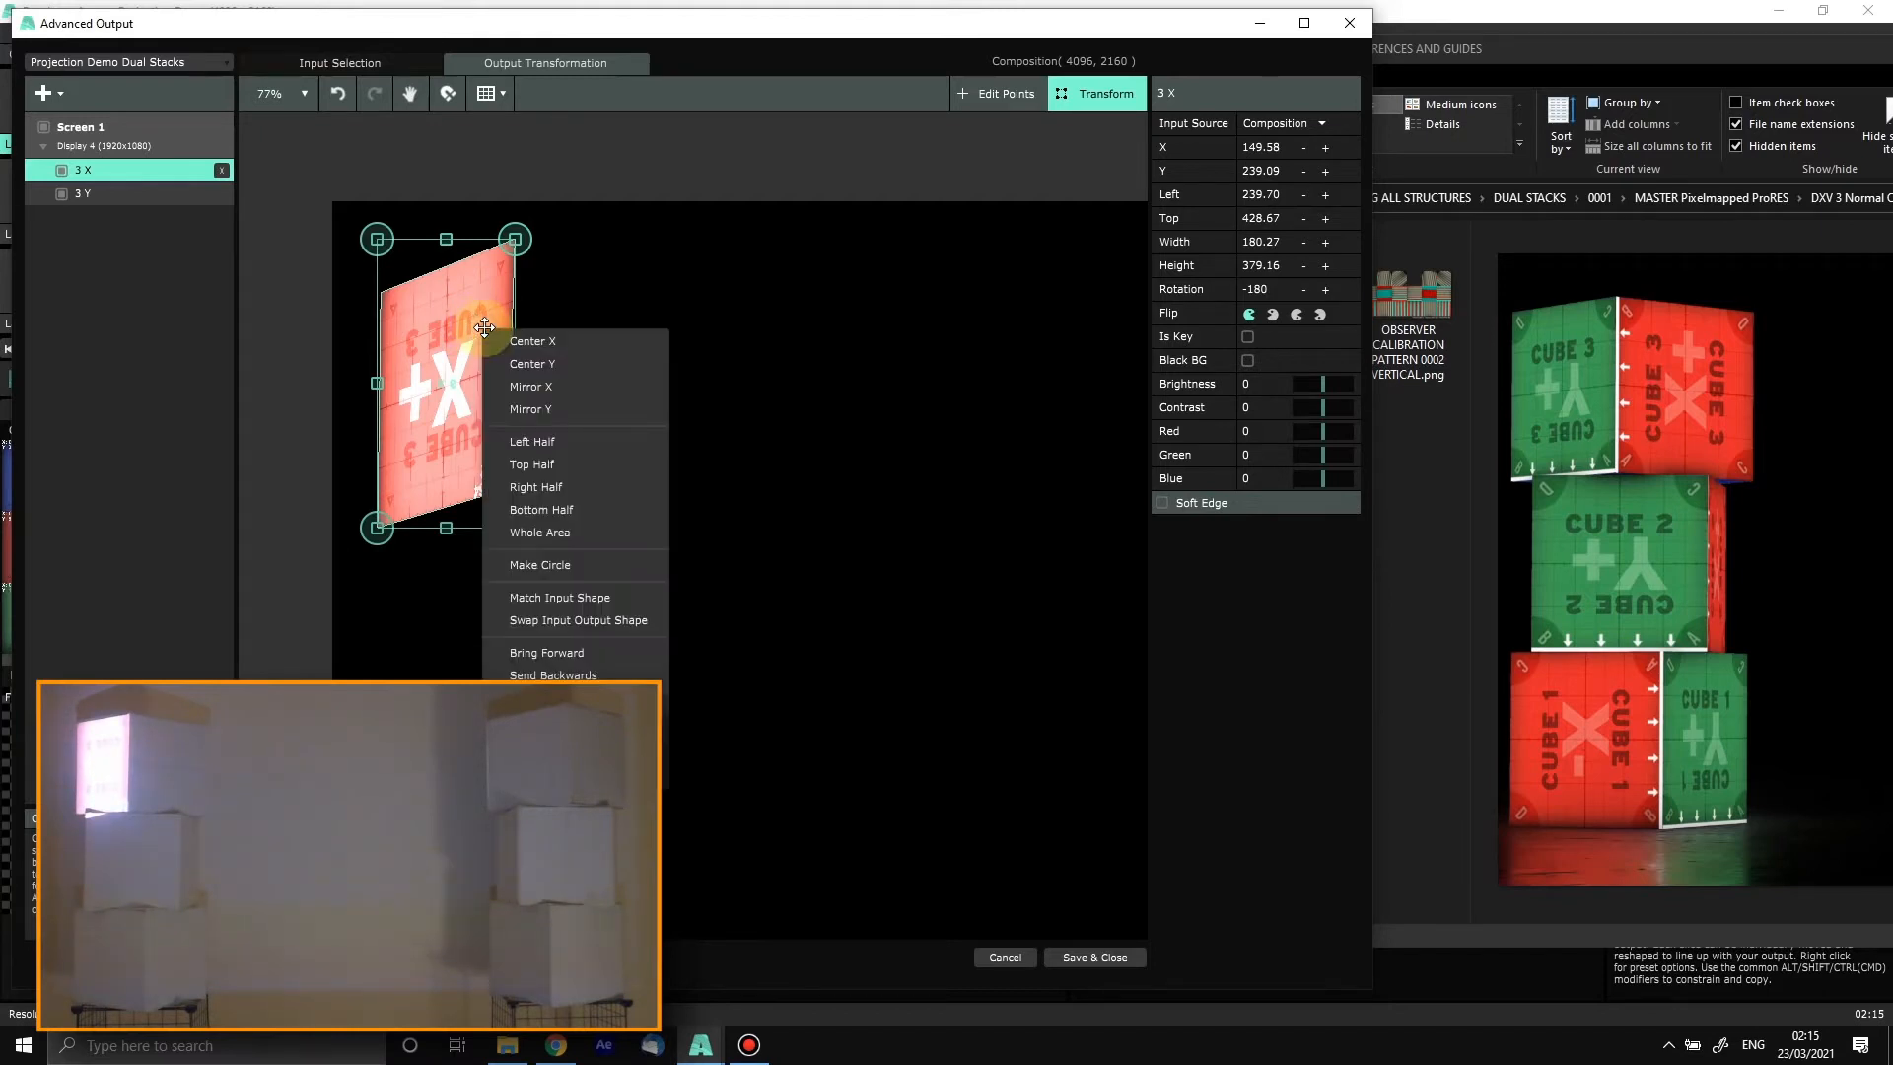
{"action": "left_click", "coordinate": [568, 600]}
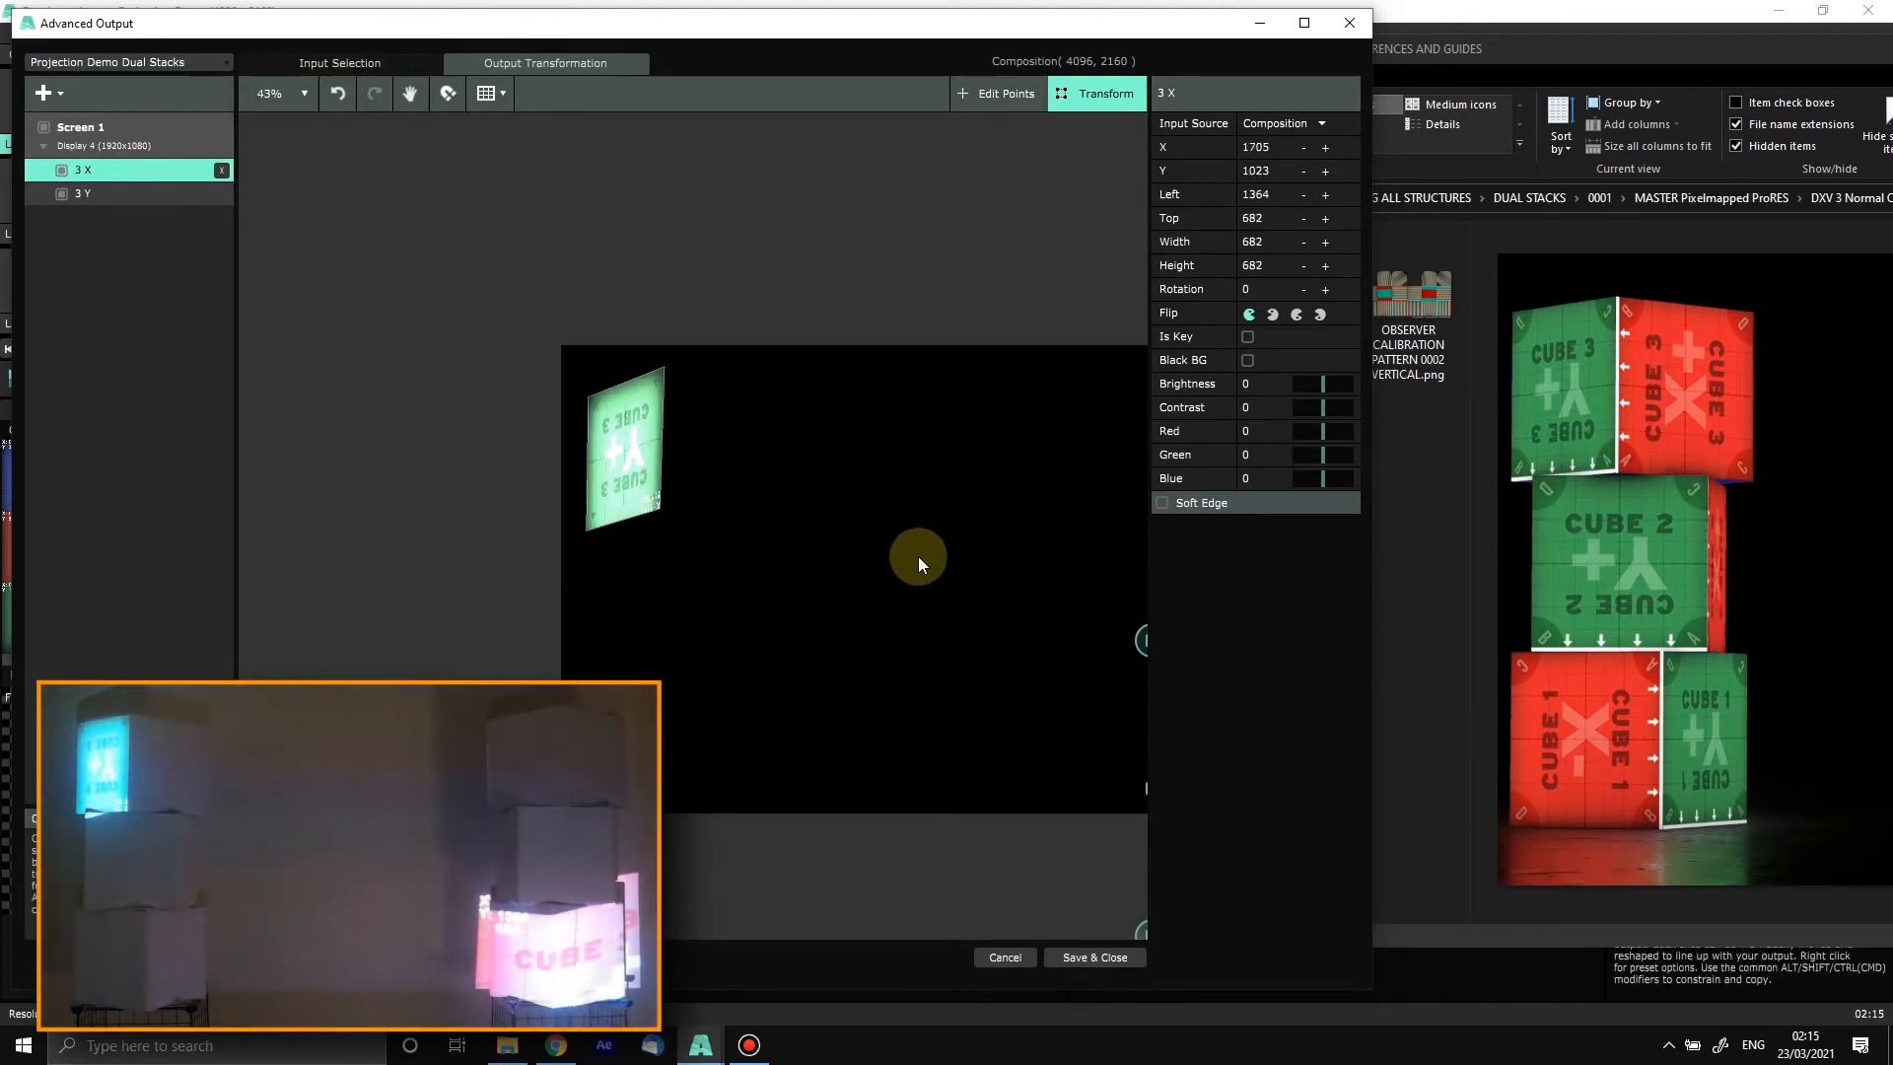
{"action": "left_click_drag", "start_coordinate": [919, 557], "coordinate": [564, 431]}
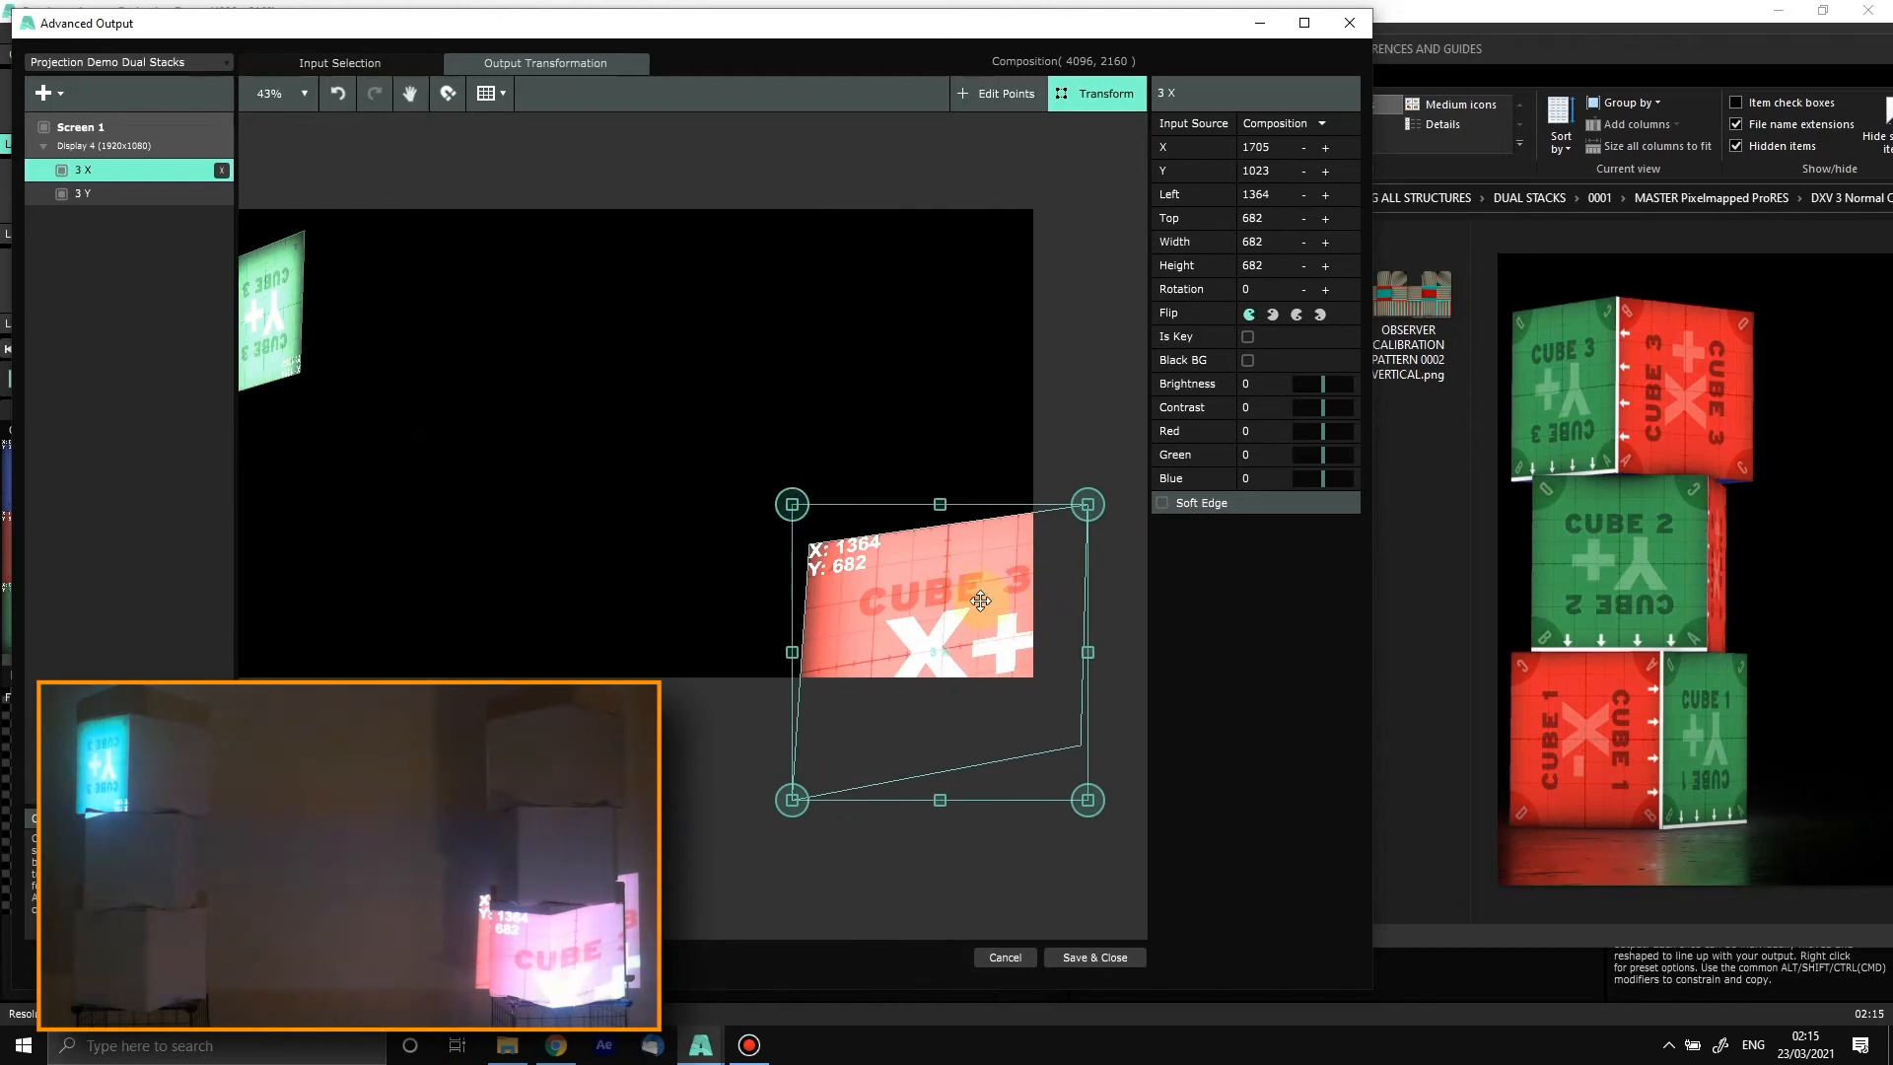
{"action": "left_click_drag", "start_coordinate": [980, 623], "coordinate": [490, 347]}
Step: Rotate slice 3 X's output to about -88.5 degrees and scale it down to about 306 by 307
{"action": "scroll", "coordinate": [886, 510], "scroll_direction": "up", "scroll_amount": 5}
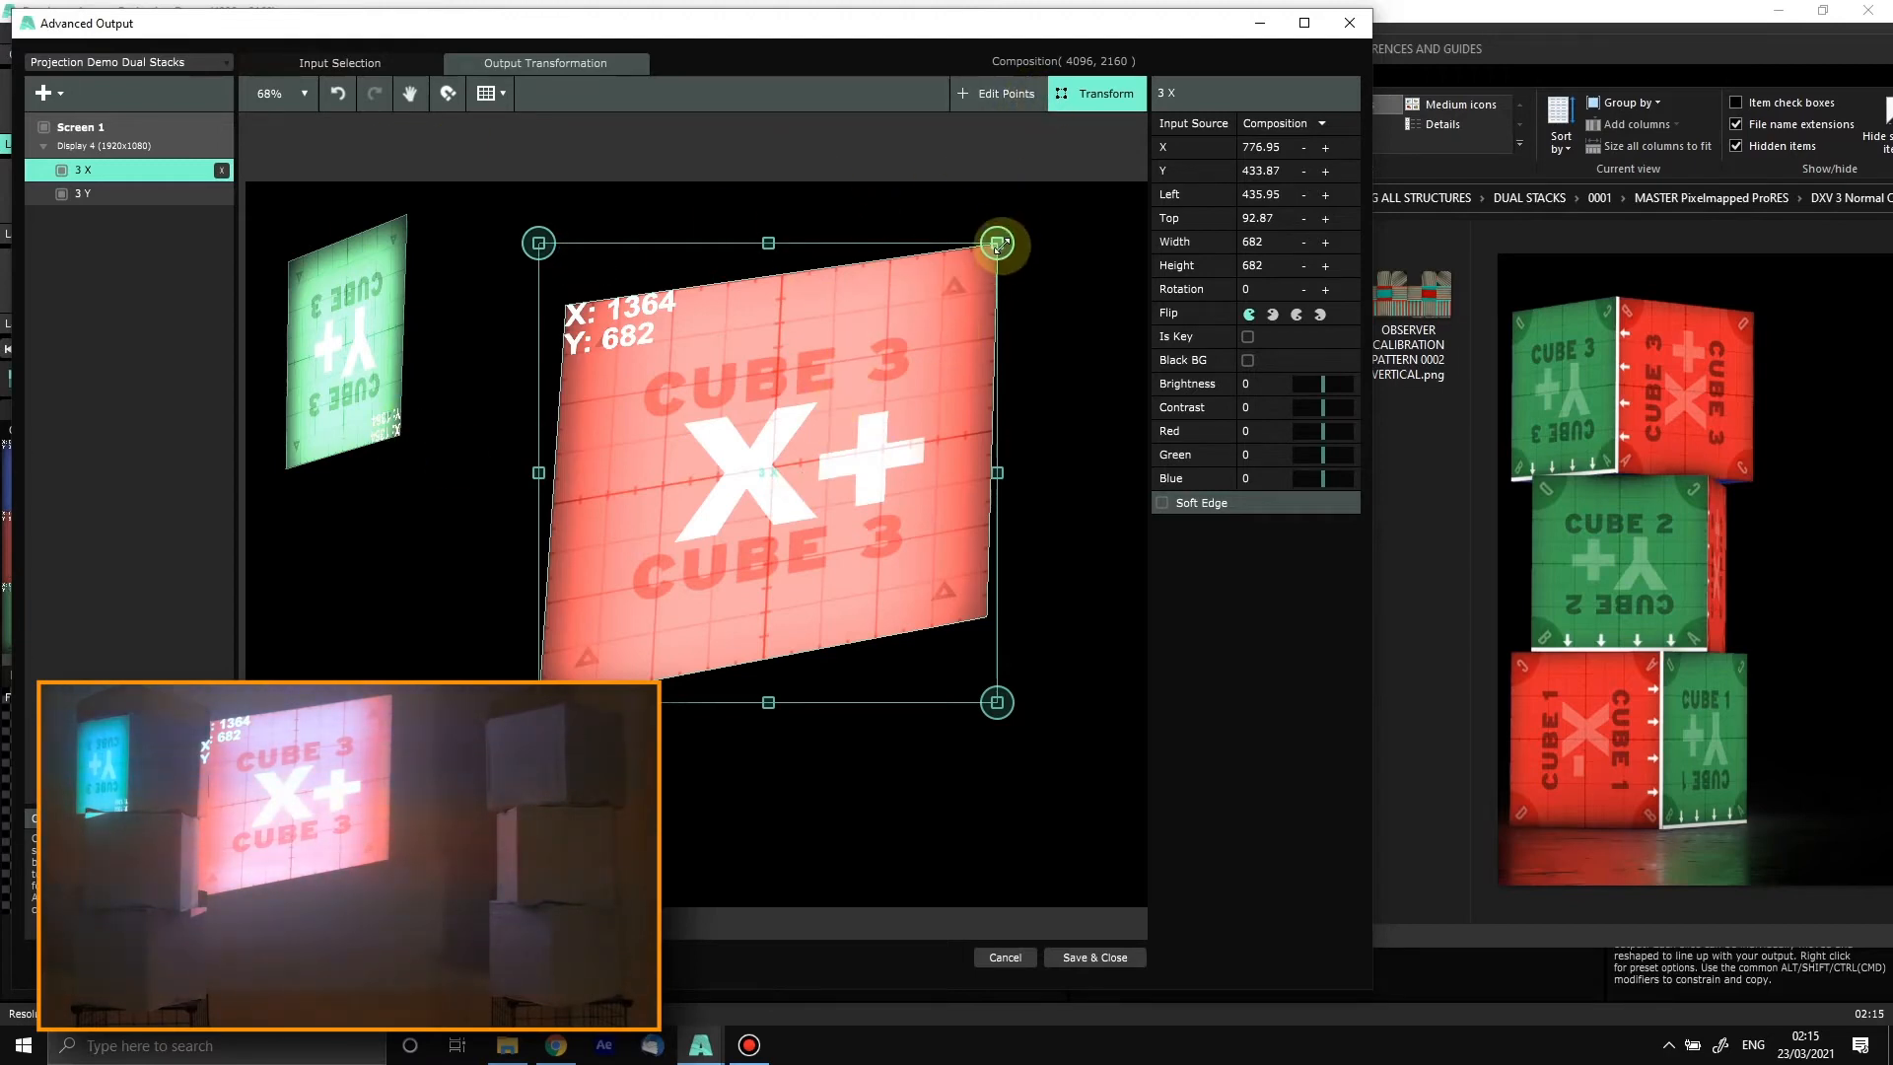
{"action": "left_click_drag", "start_coordinate": [998, 245], "coordinate": [558, 265]}
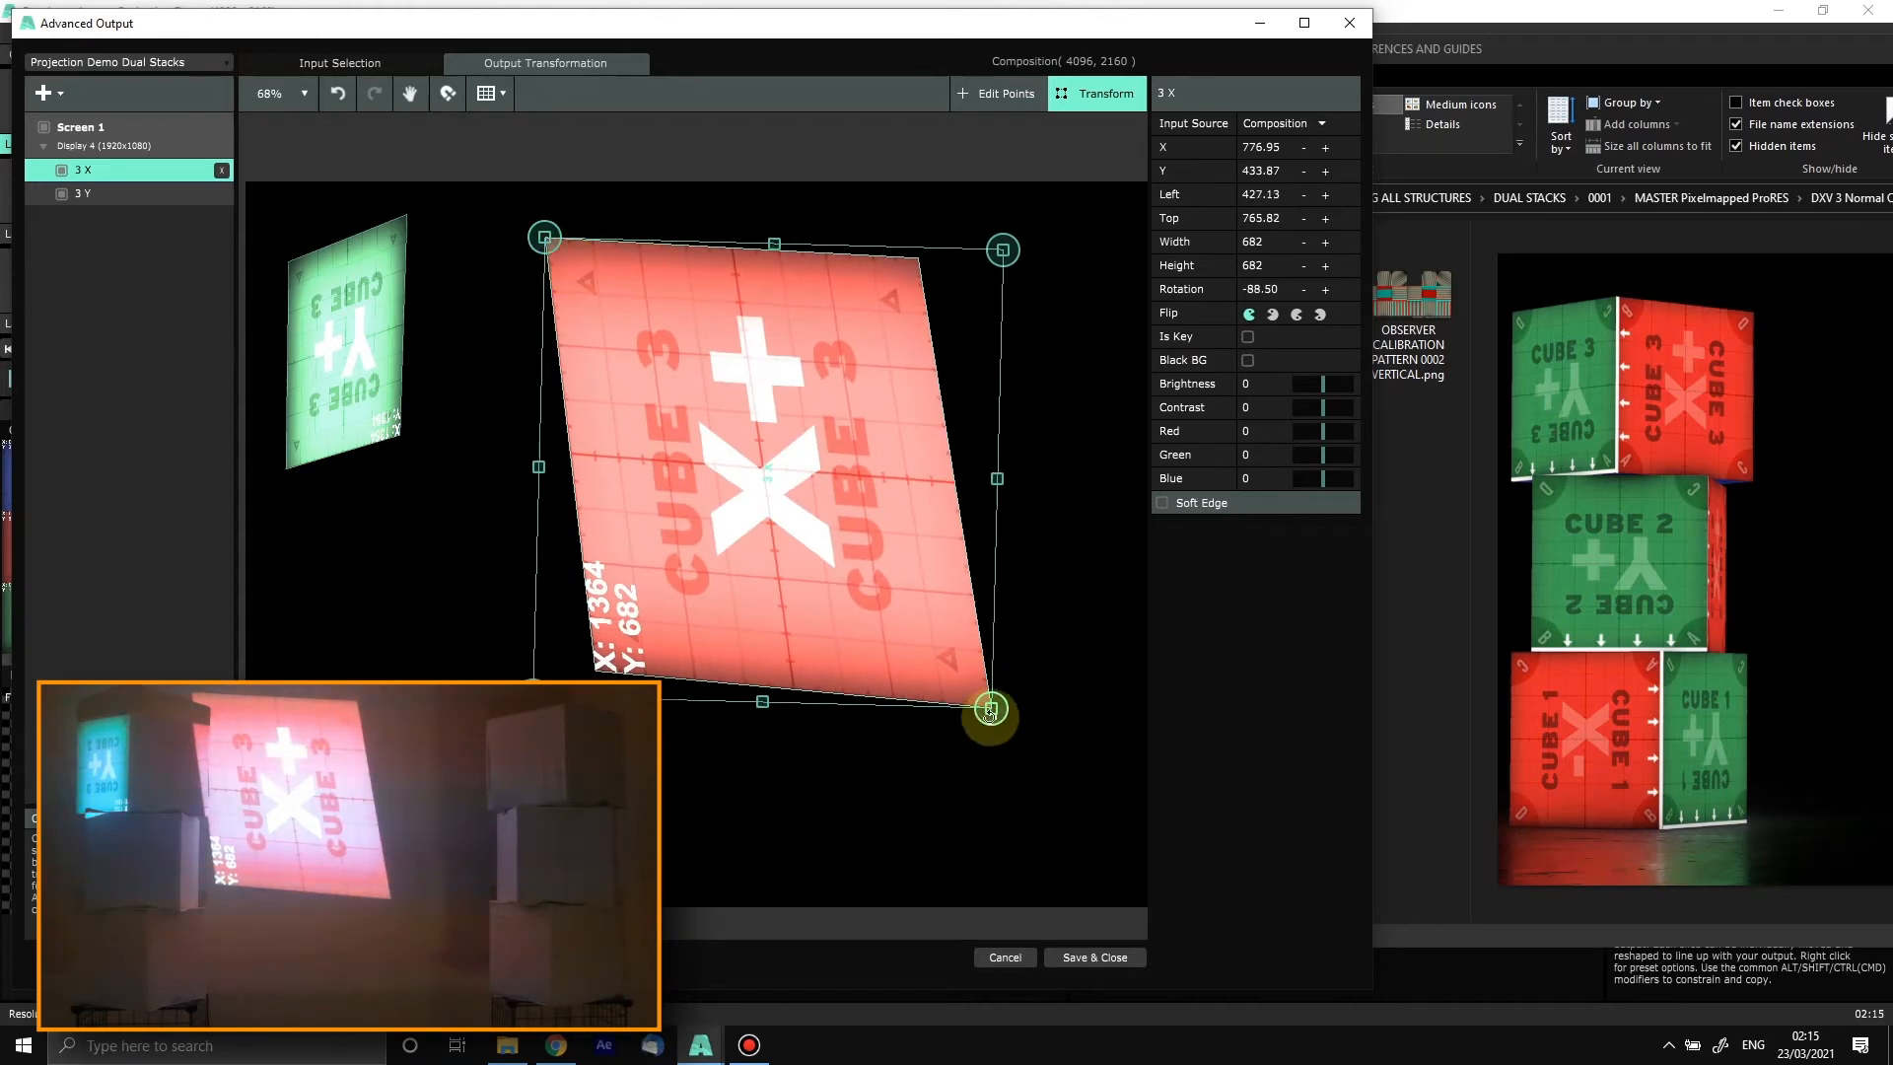
{"action": "left_click_drag", "start_coordinate": [991, 710], "coordinate": [746, 450]}
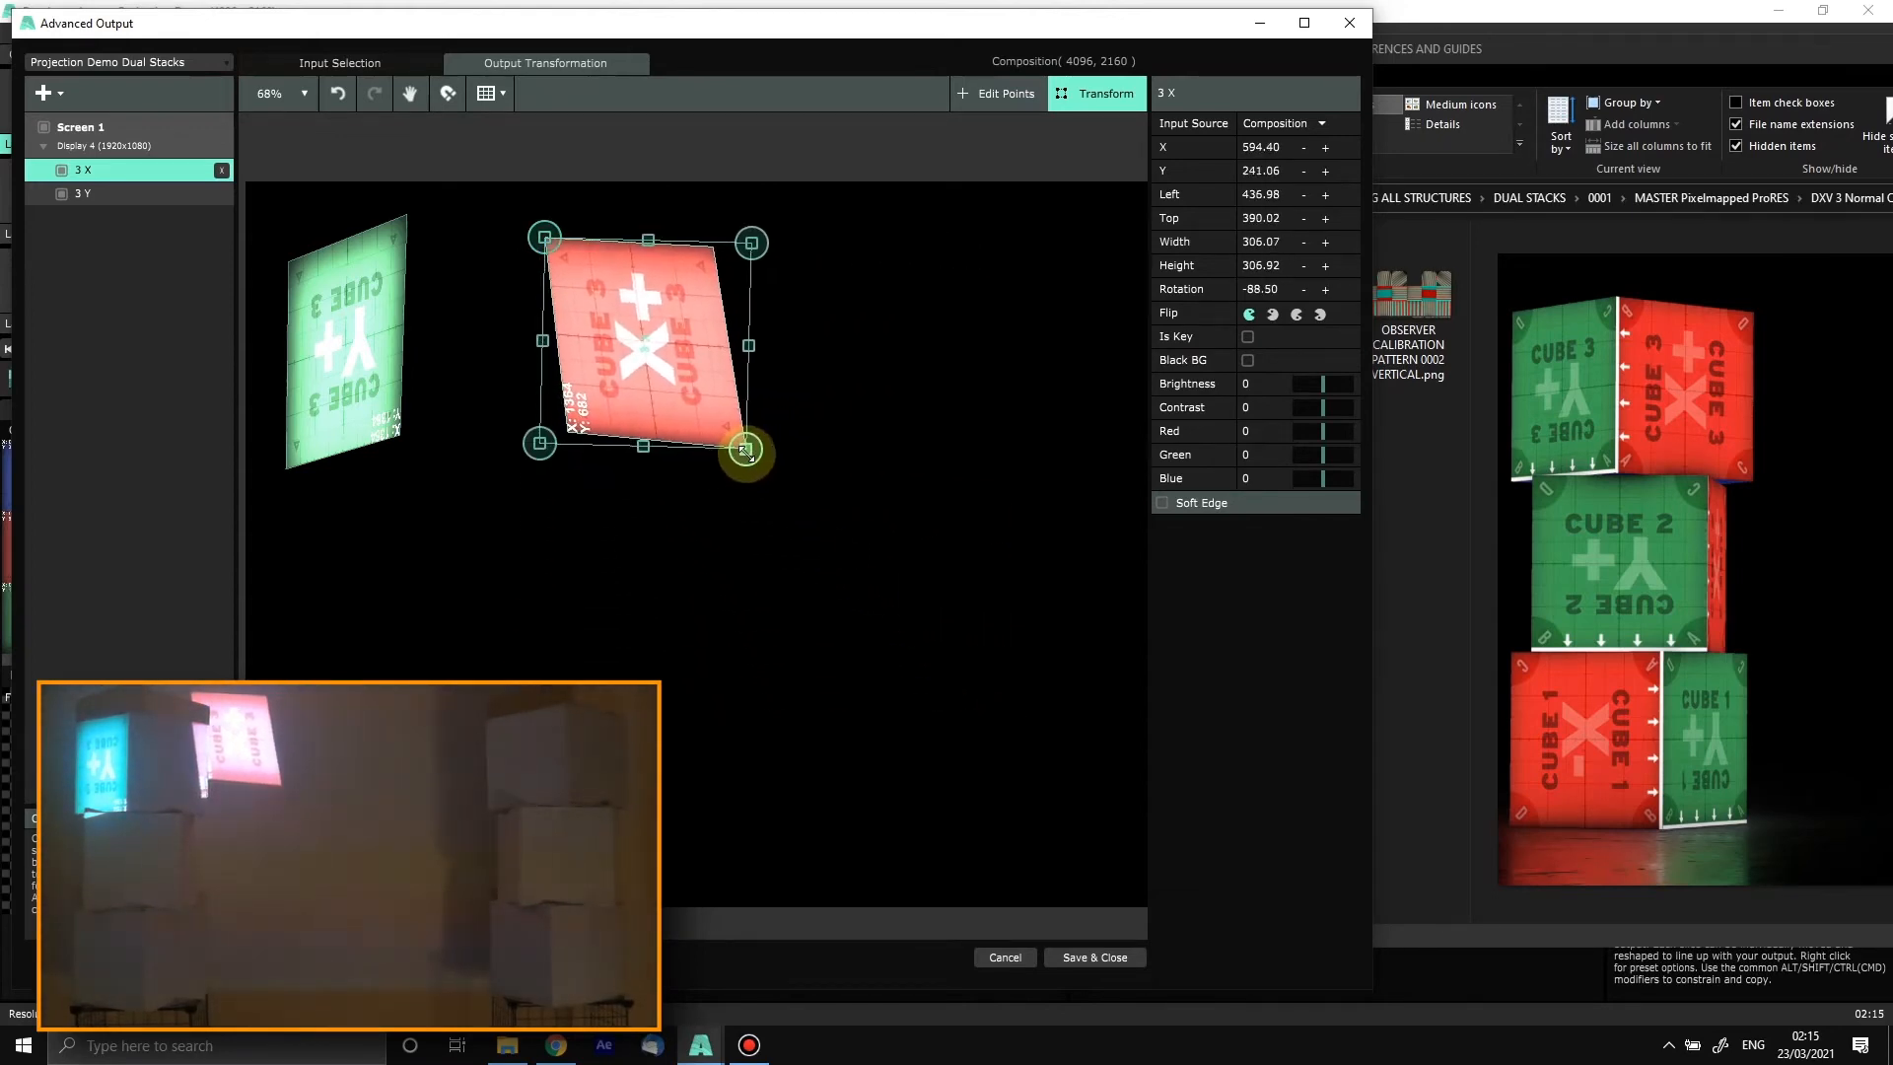
Step: Warp slice 3 X's corner points to about (227, 378), (240, 48), (502, 131) and (497, 436) to fit the top cube's red face
{"action": "left_click_drag", "start_coordinate": [849, 400], "coordinate": [1009, 491]}
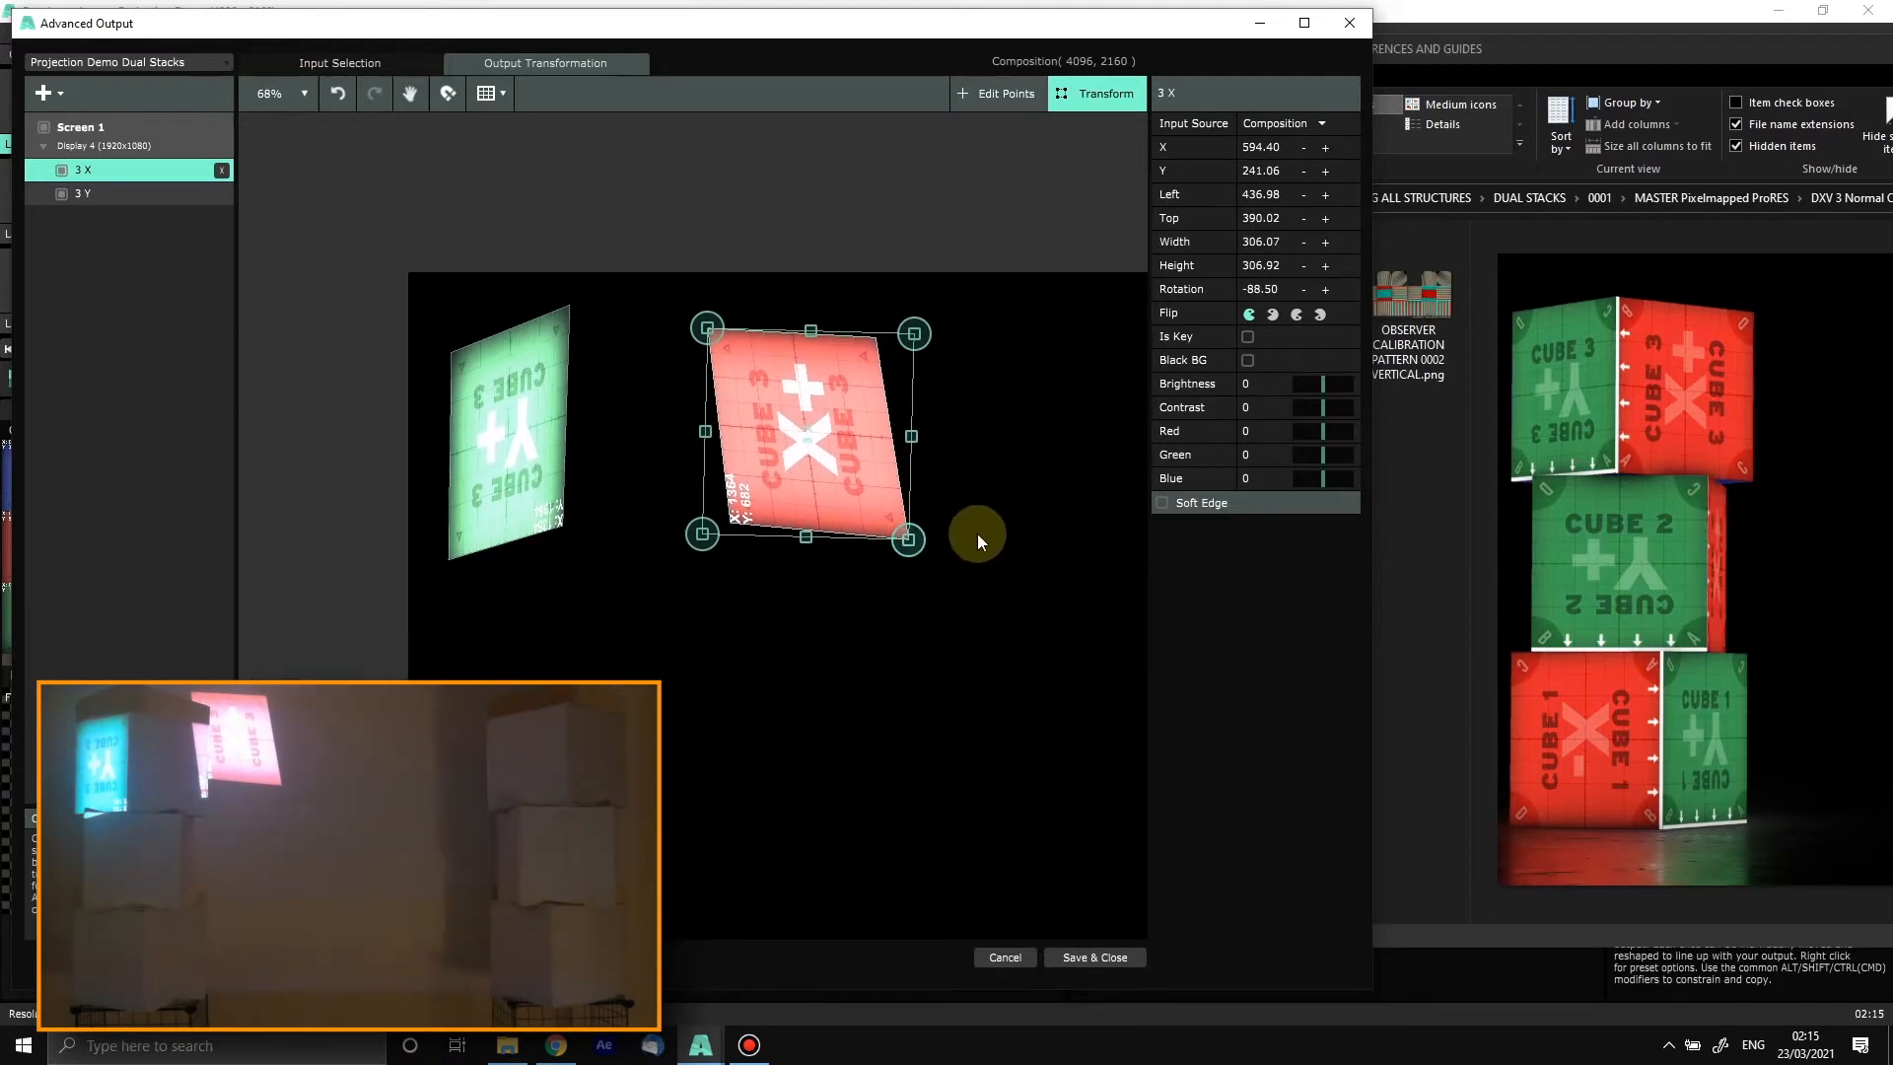
{"action": "scroll", "coordinate": [979, 388], "scroll_direction": "up", "scroll_amount": 2}
{"action": "scroll", "coordinate": [979, 387], "scroll_direction": "up", "scroll_amount": 4}
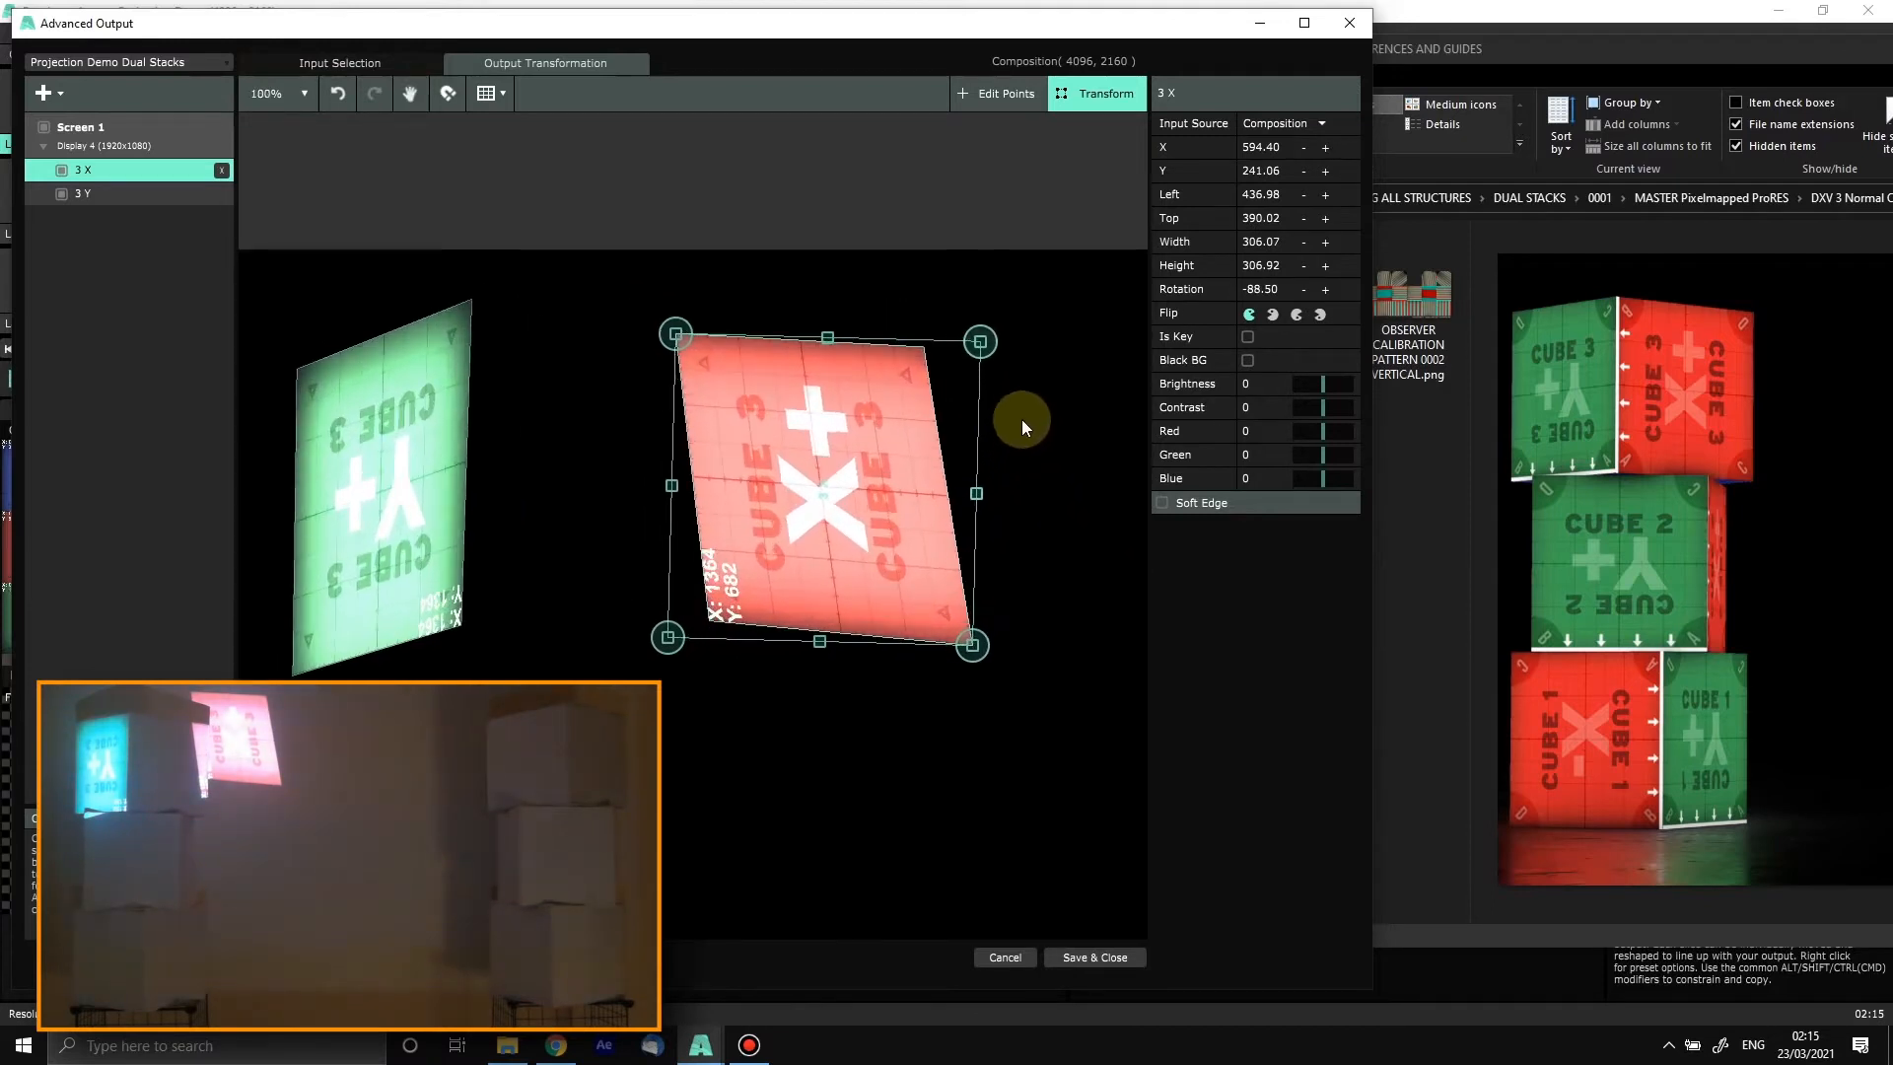
{"action": "left_click_drag", "start_coordinate": [1038, 475], "coordinate": [1116, 502]}
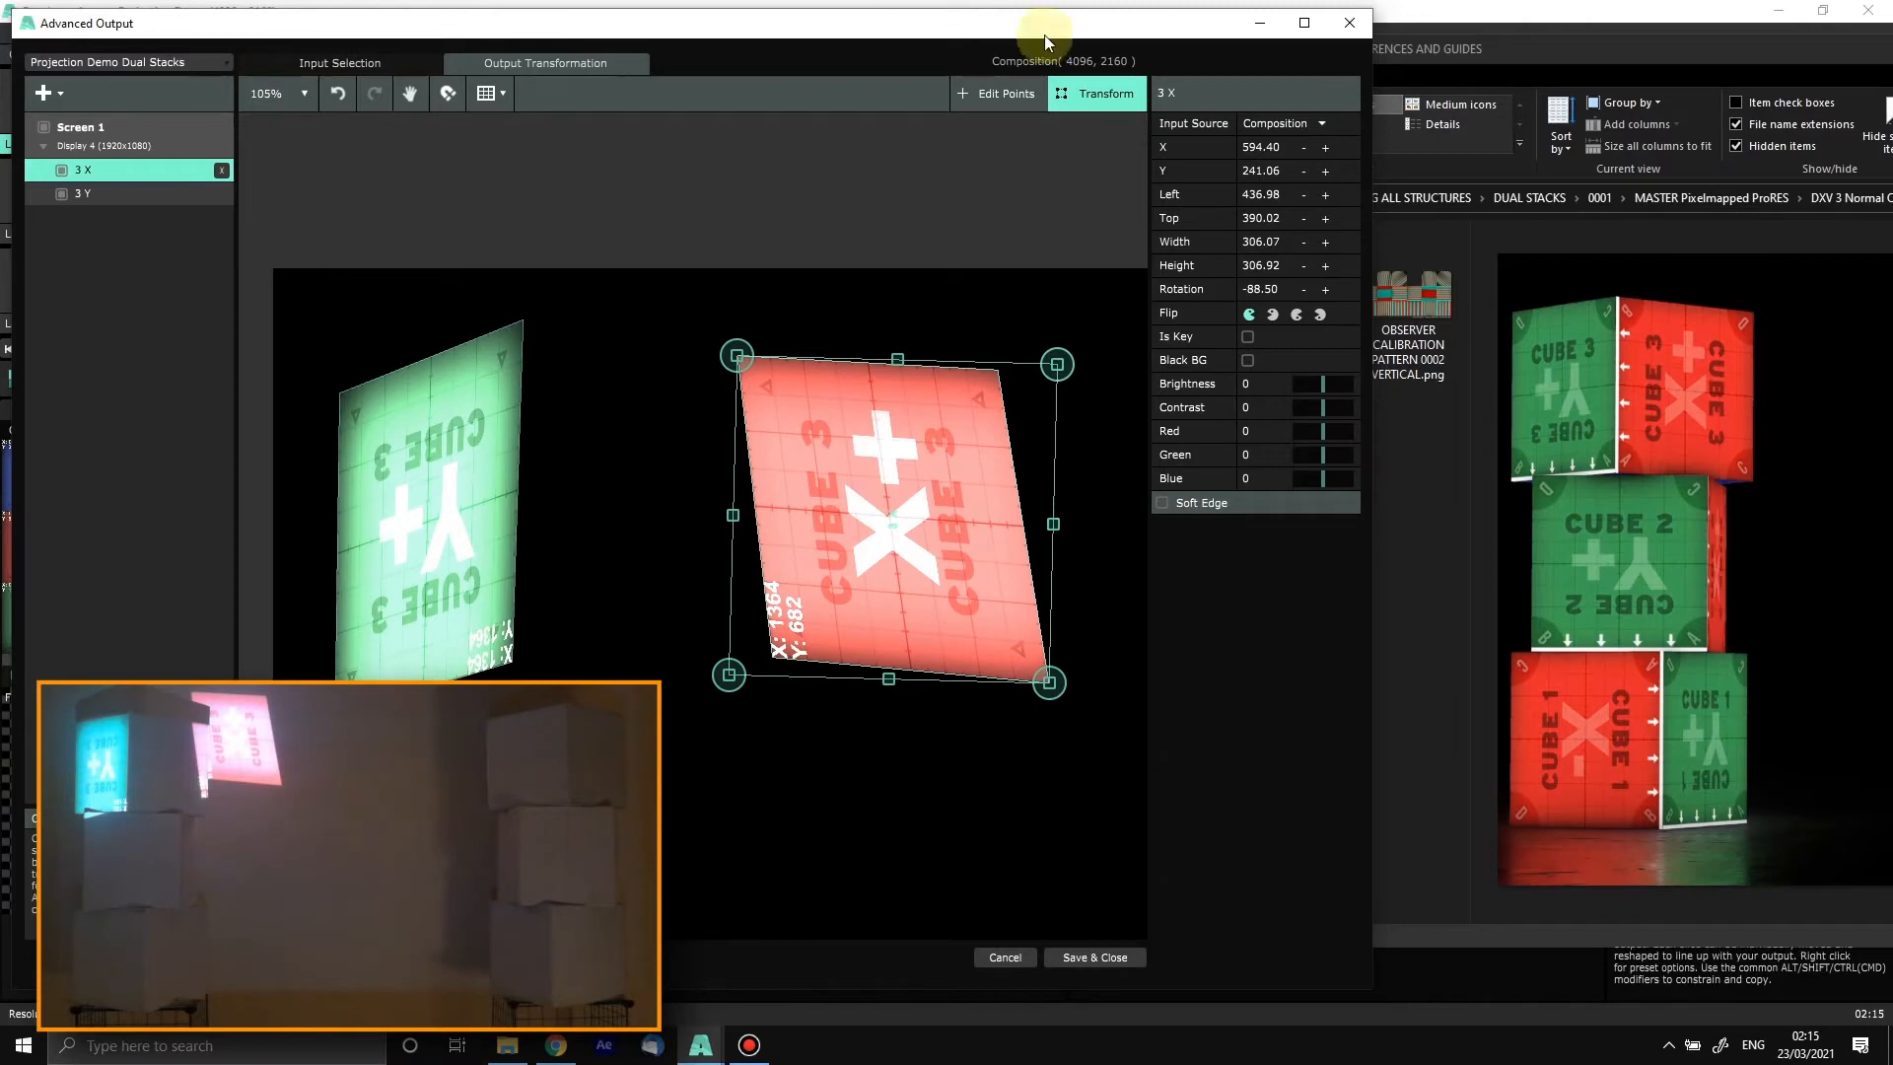
{"action": "left_click", "coordinate": [995, 92]}
{"action": "left_click_drag", "start_coordinate": [773, 654], "coordinate": [511, 662]}
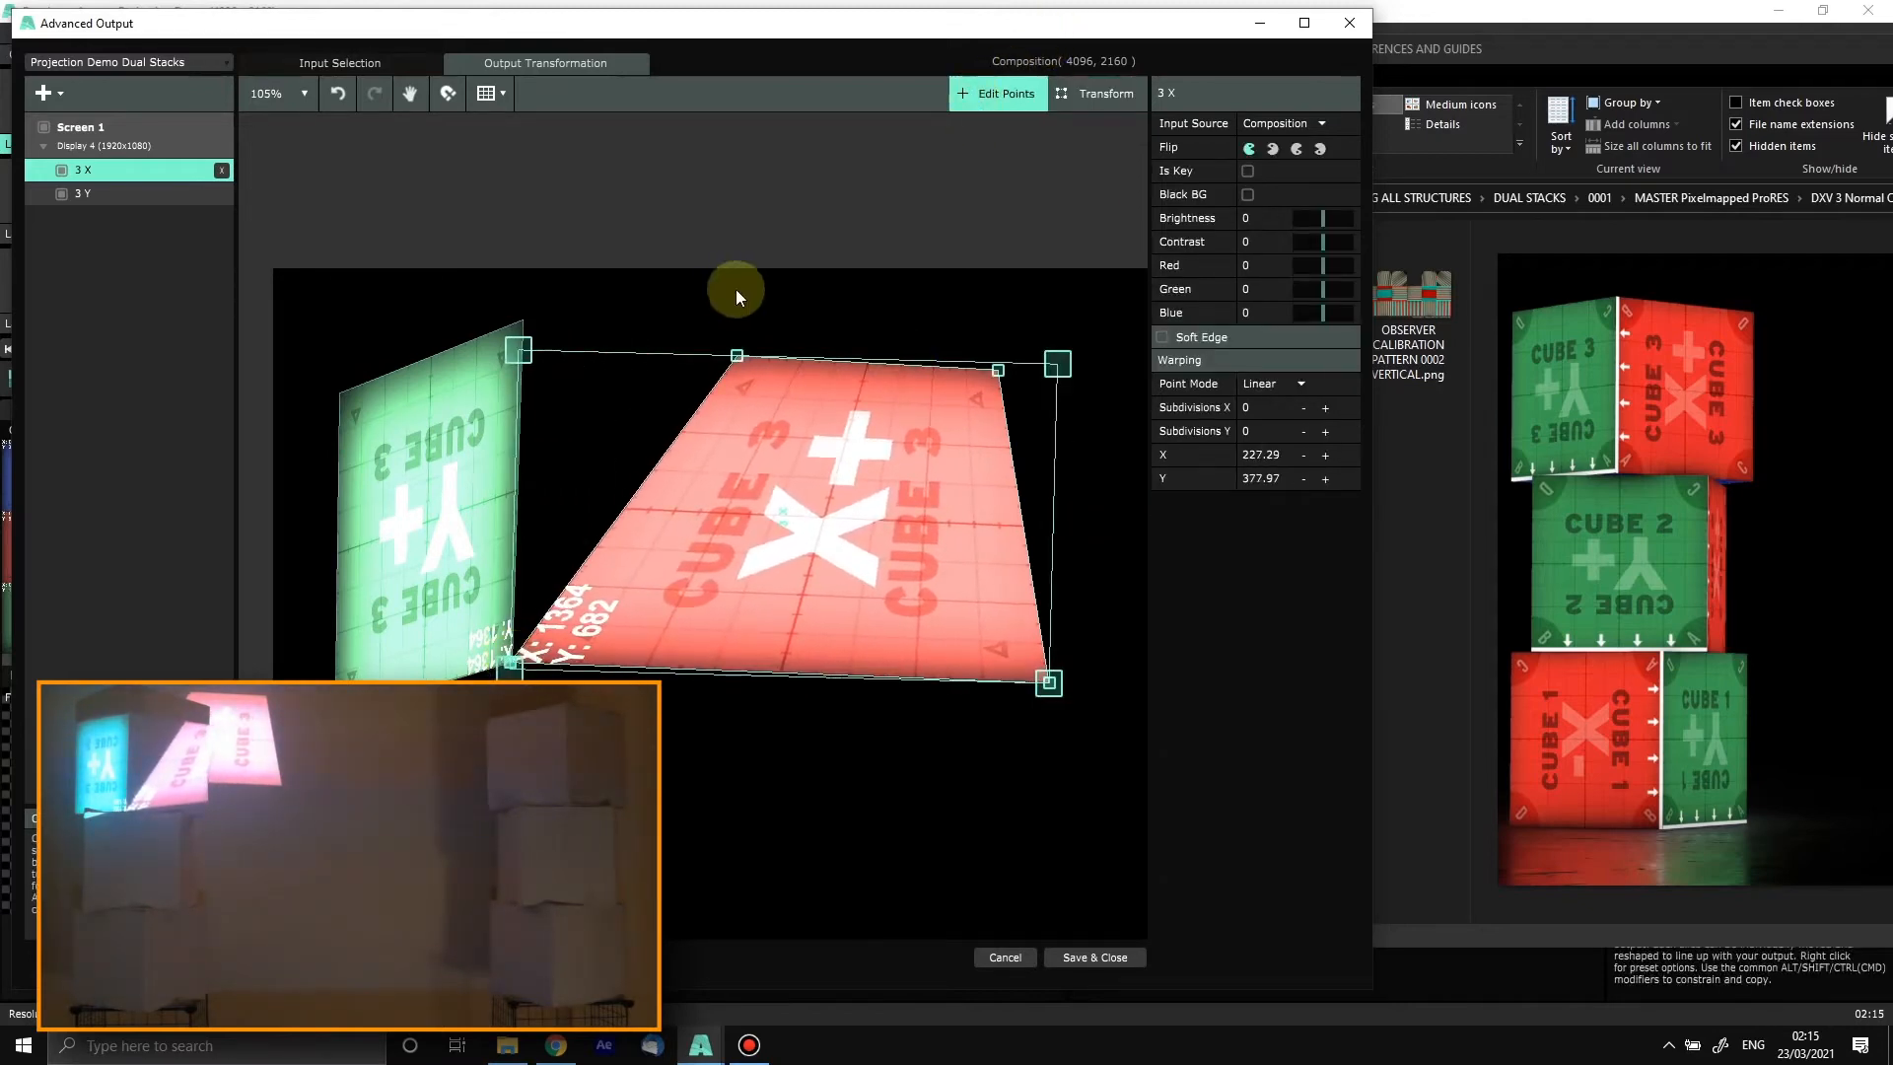
{"action": "left_click_drag", "start_coordinate": [733, 357], "coordinate": [519, 320]}
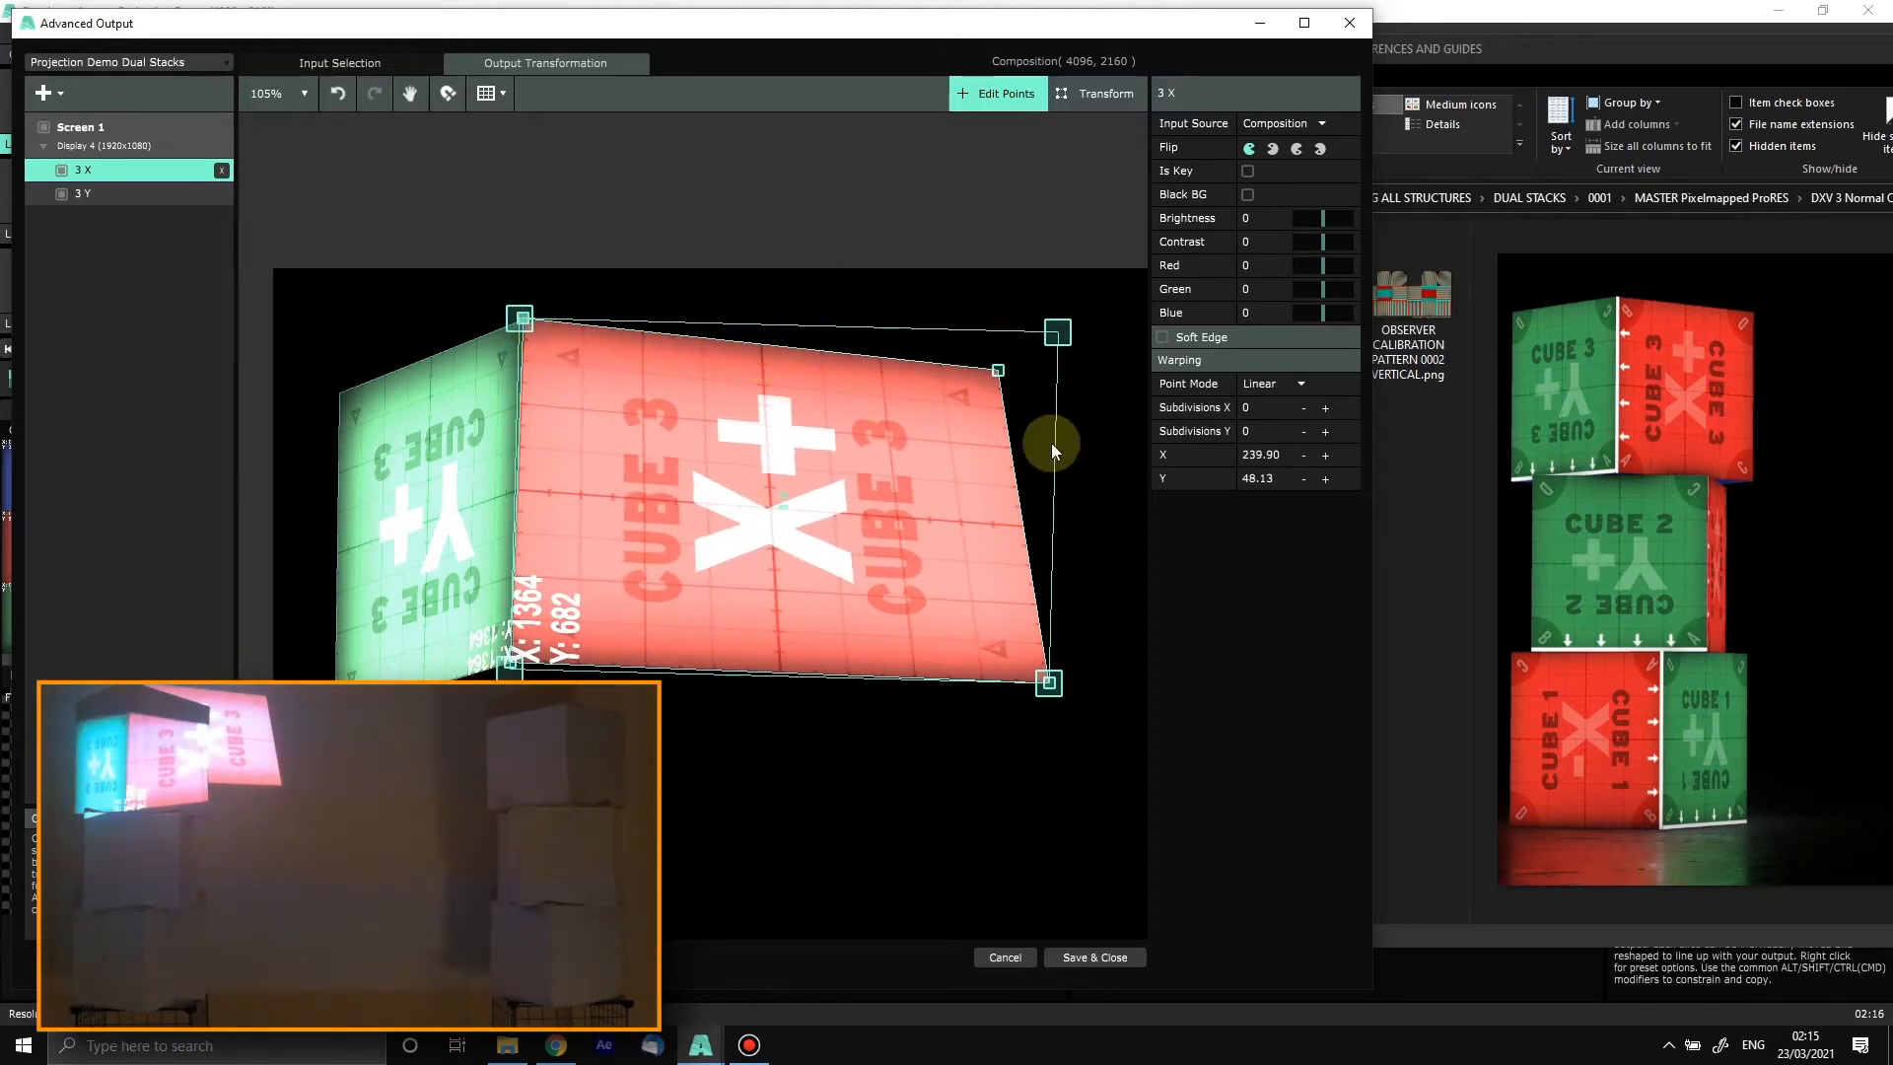
{"action": "left_click_drag", "start_coordinate": [998, 370], "coordinate": [795, 402]}
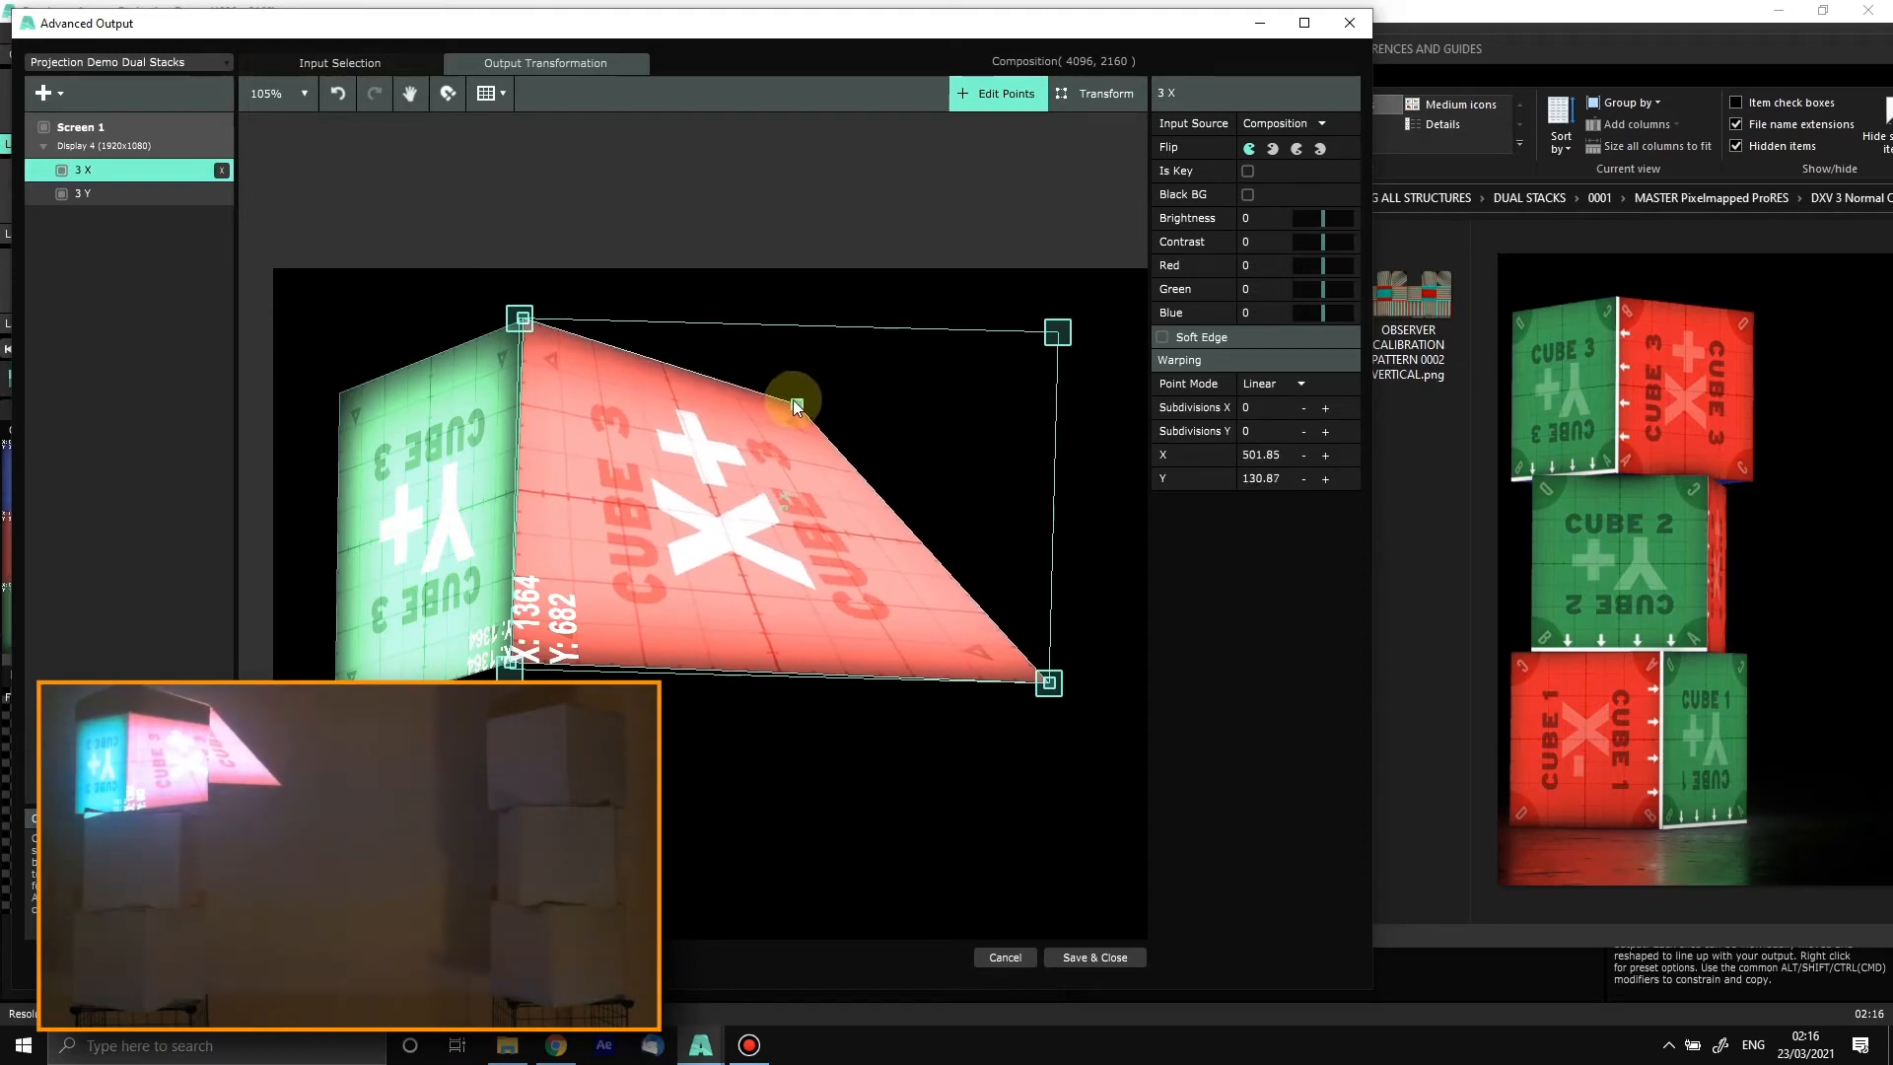
{"action": "left_click_drag", "start_coordinate": [1048, 681], "coordinate": [791, 722]}
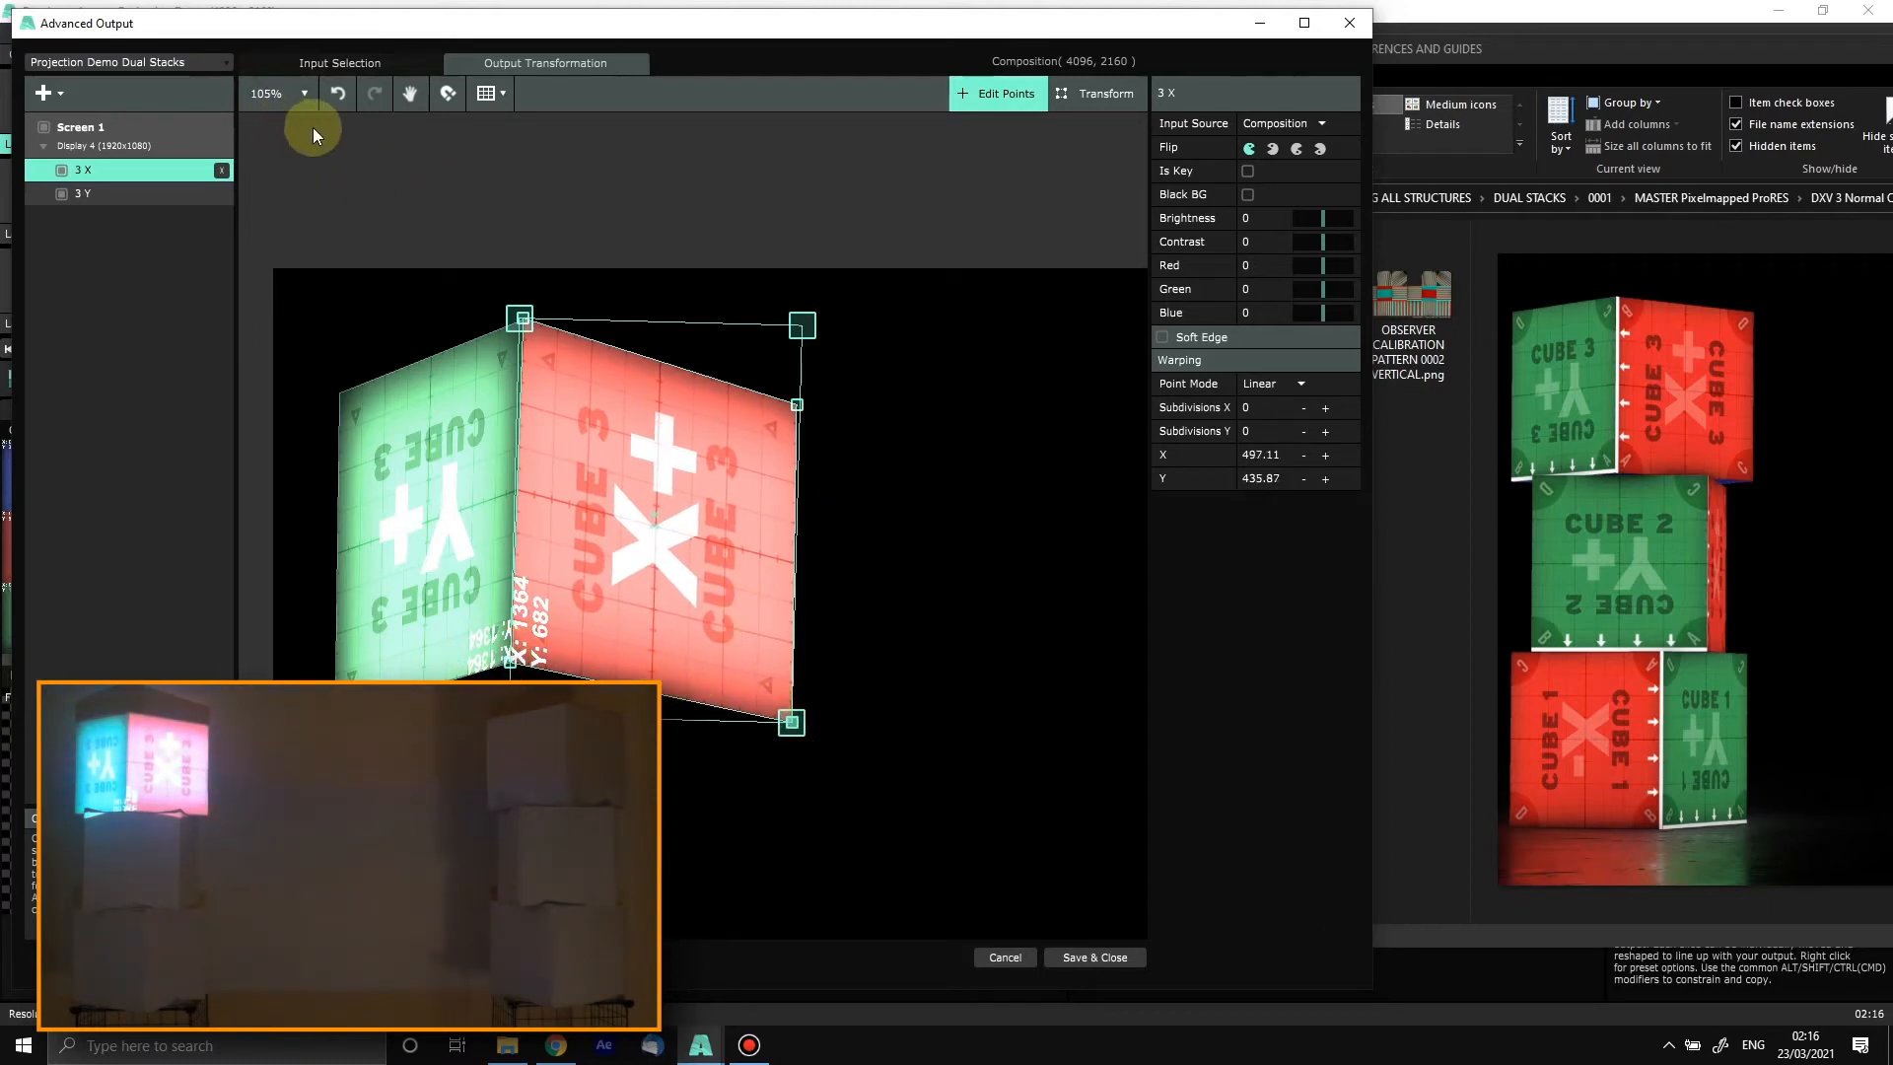
{"action": "left_click", "coordinate": [382, 65]}
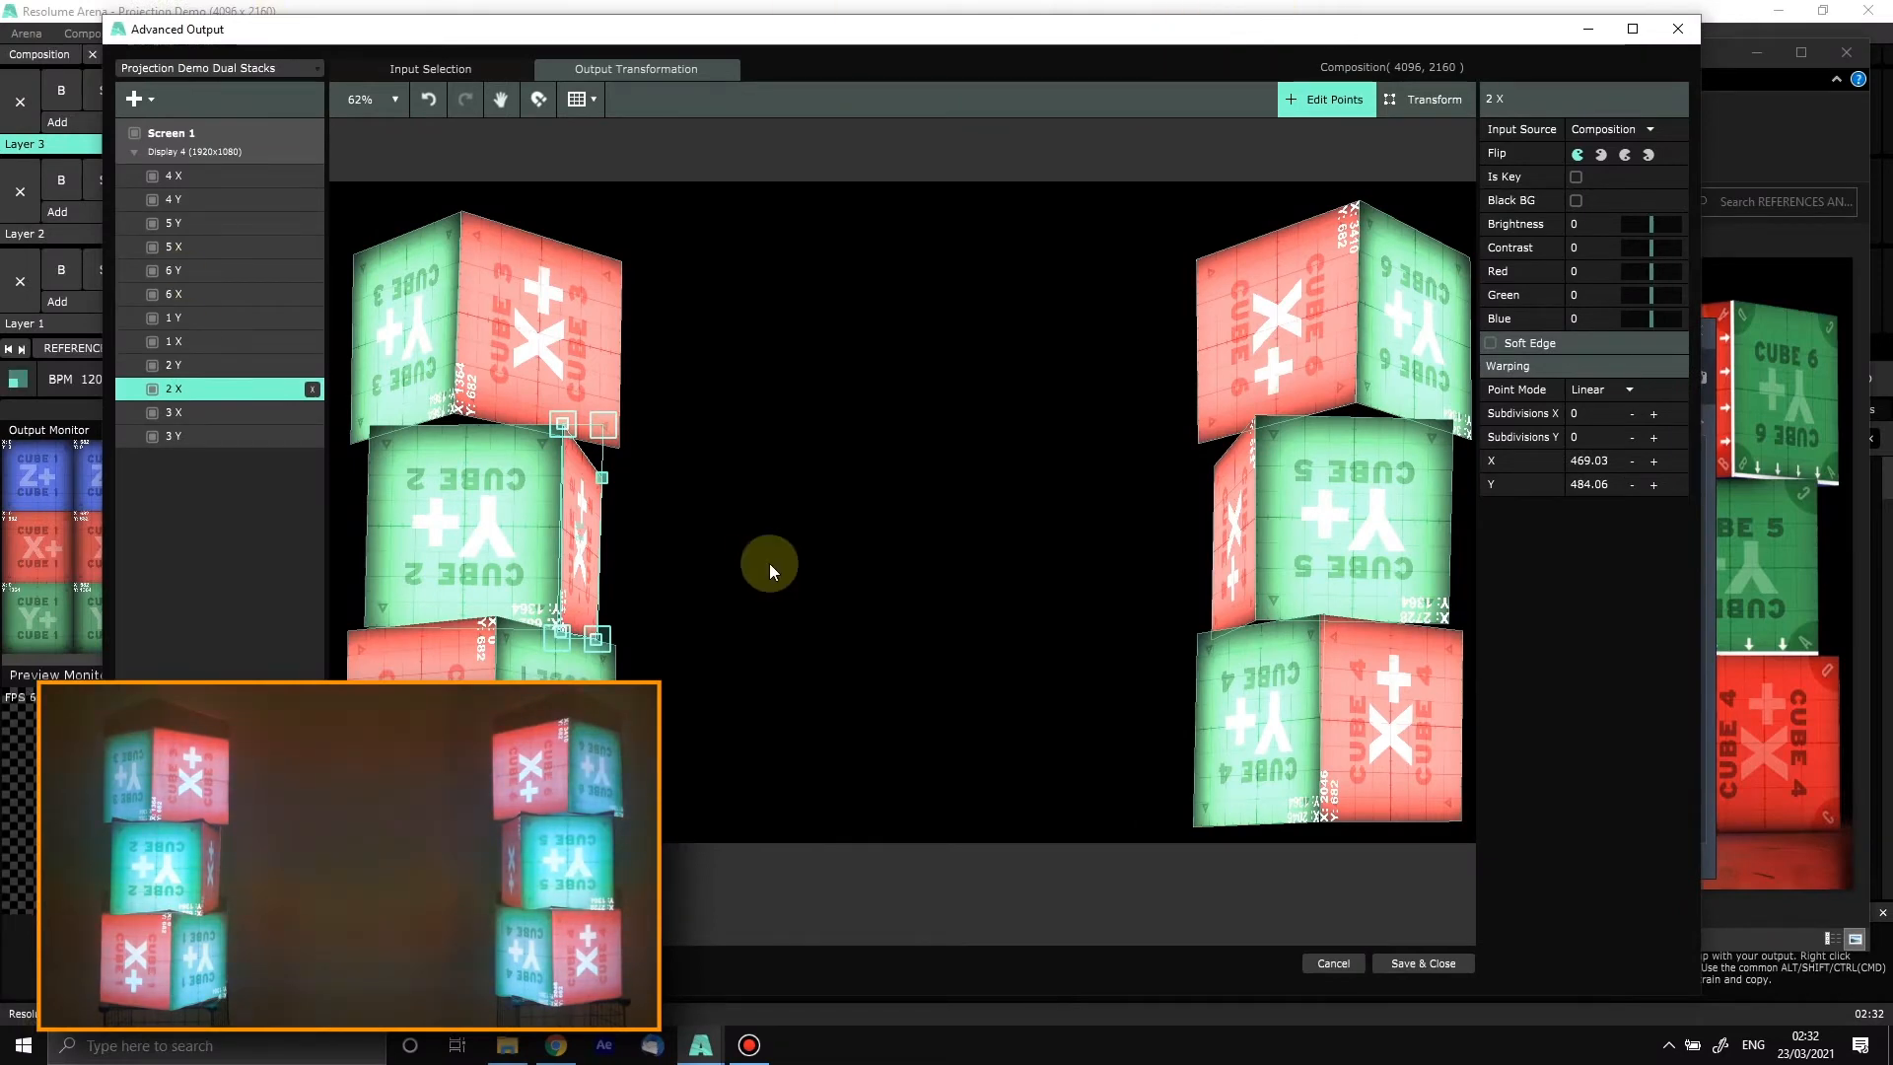
Step: Set the Y subdivisions of slice 2 X's warp to 1 to add points along its short edges
{"action": "scroll", "coordinate": [749, 553], "scroll_direction": "up", "scroll_amount": 3}
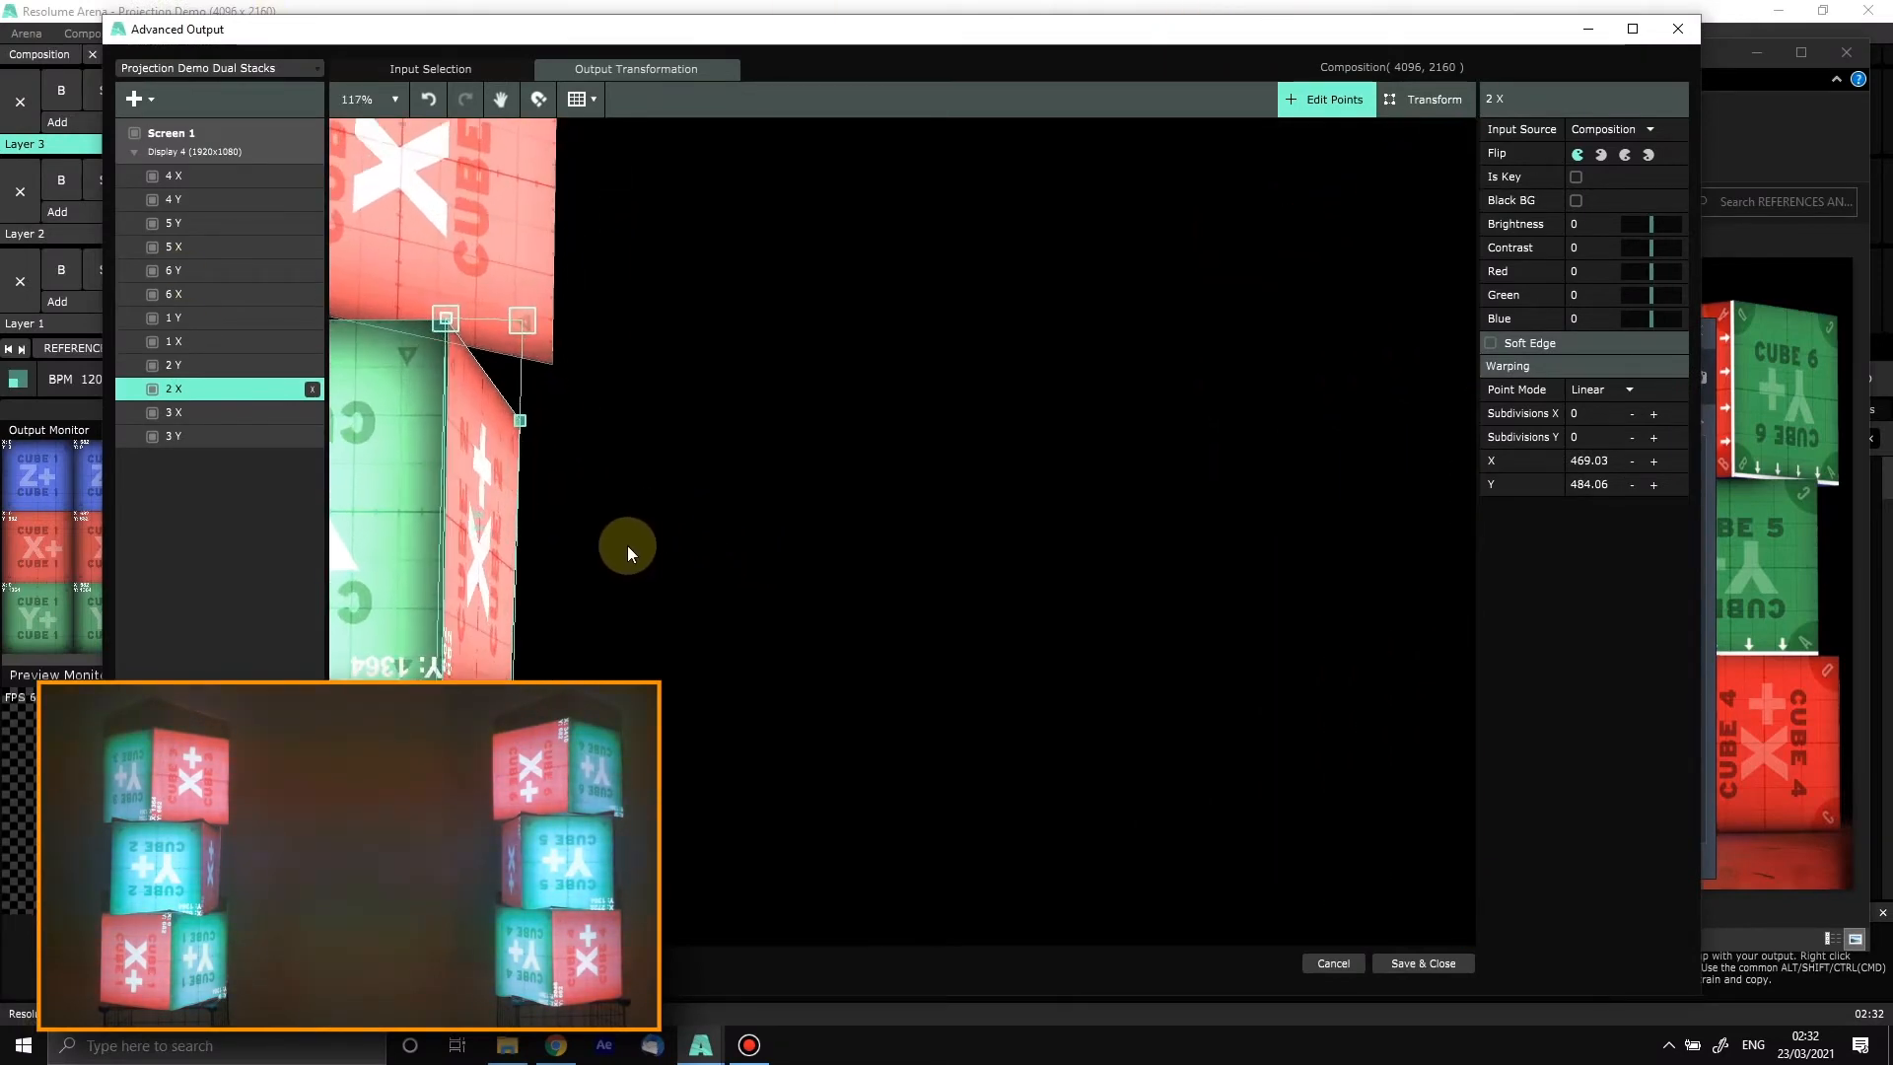
{"action": "scroll", "coordinate": [833, 493], "scroll_direction": "up", "scroll_amount": 3}
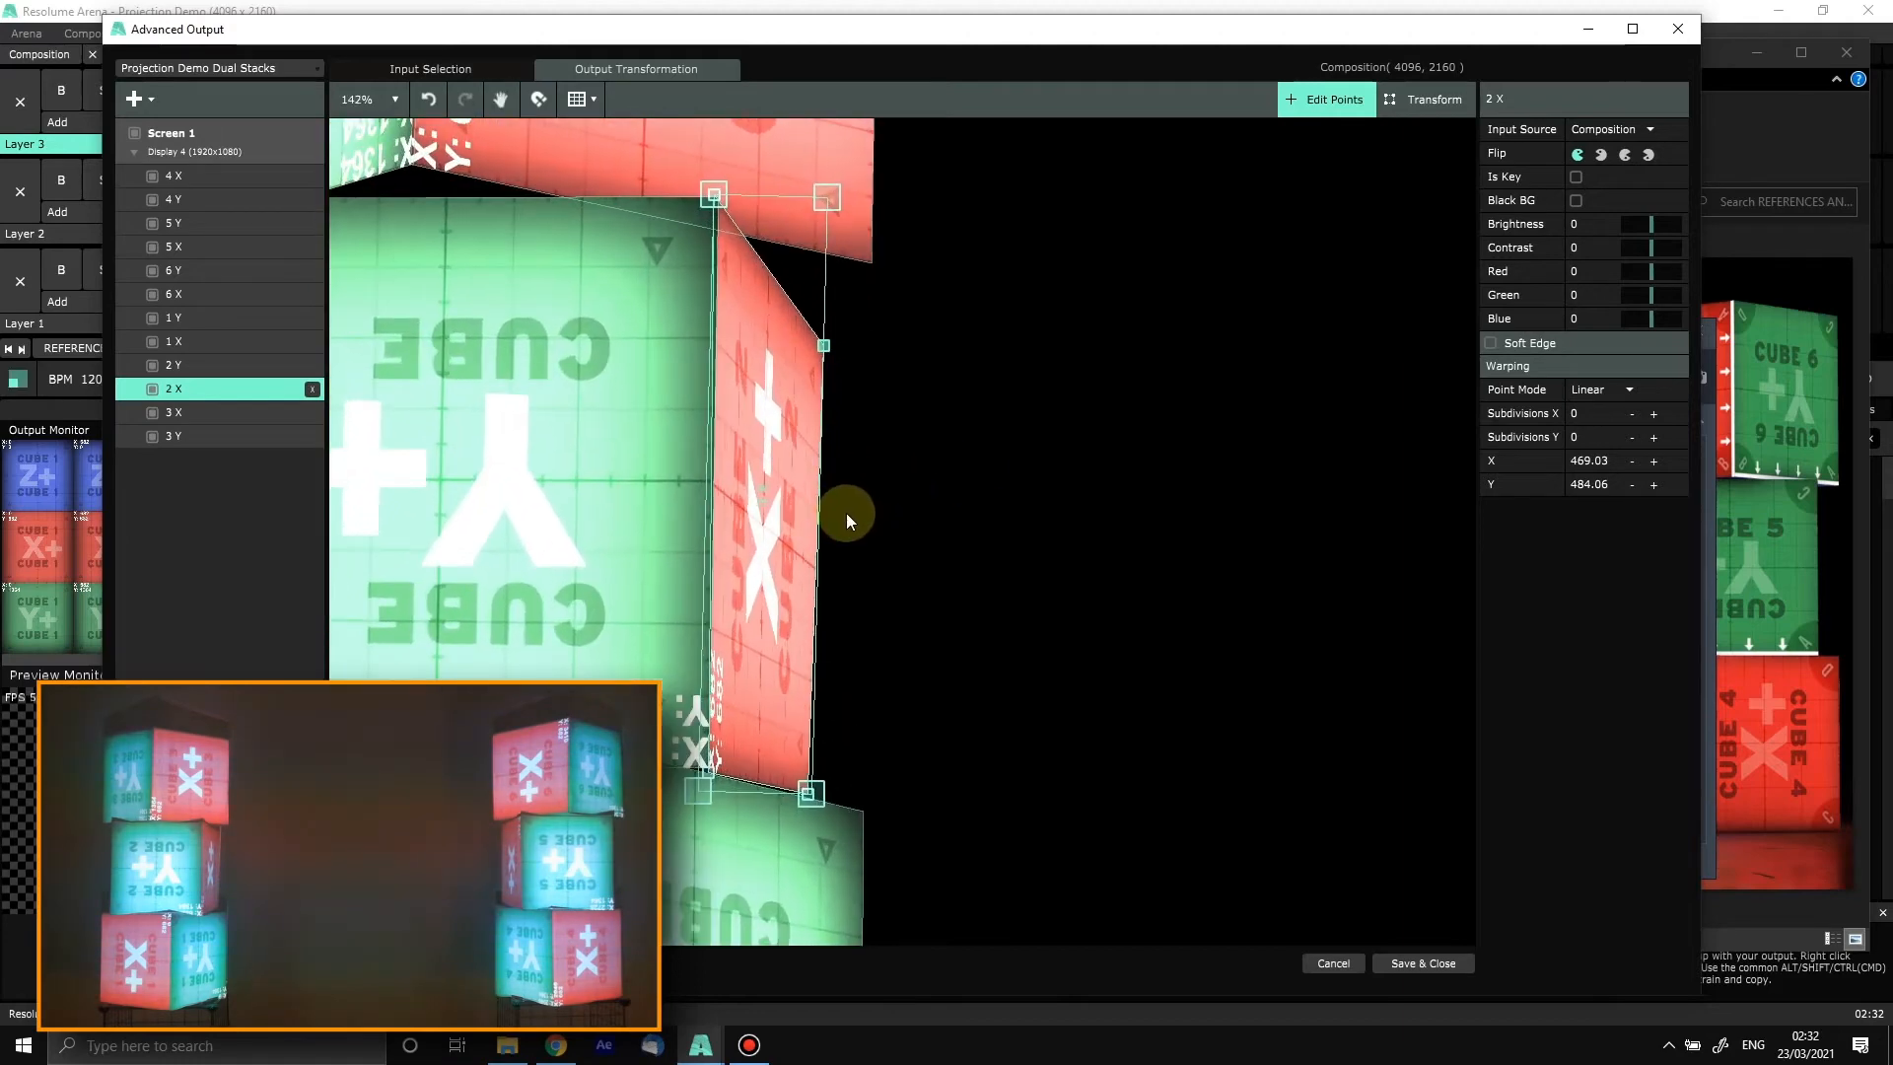
{"action": "scroll", "coordinate": [741, 665], "scroll_direction": "up", "scroll_amount": 1}
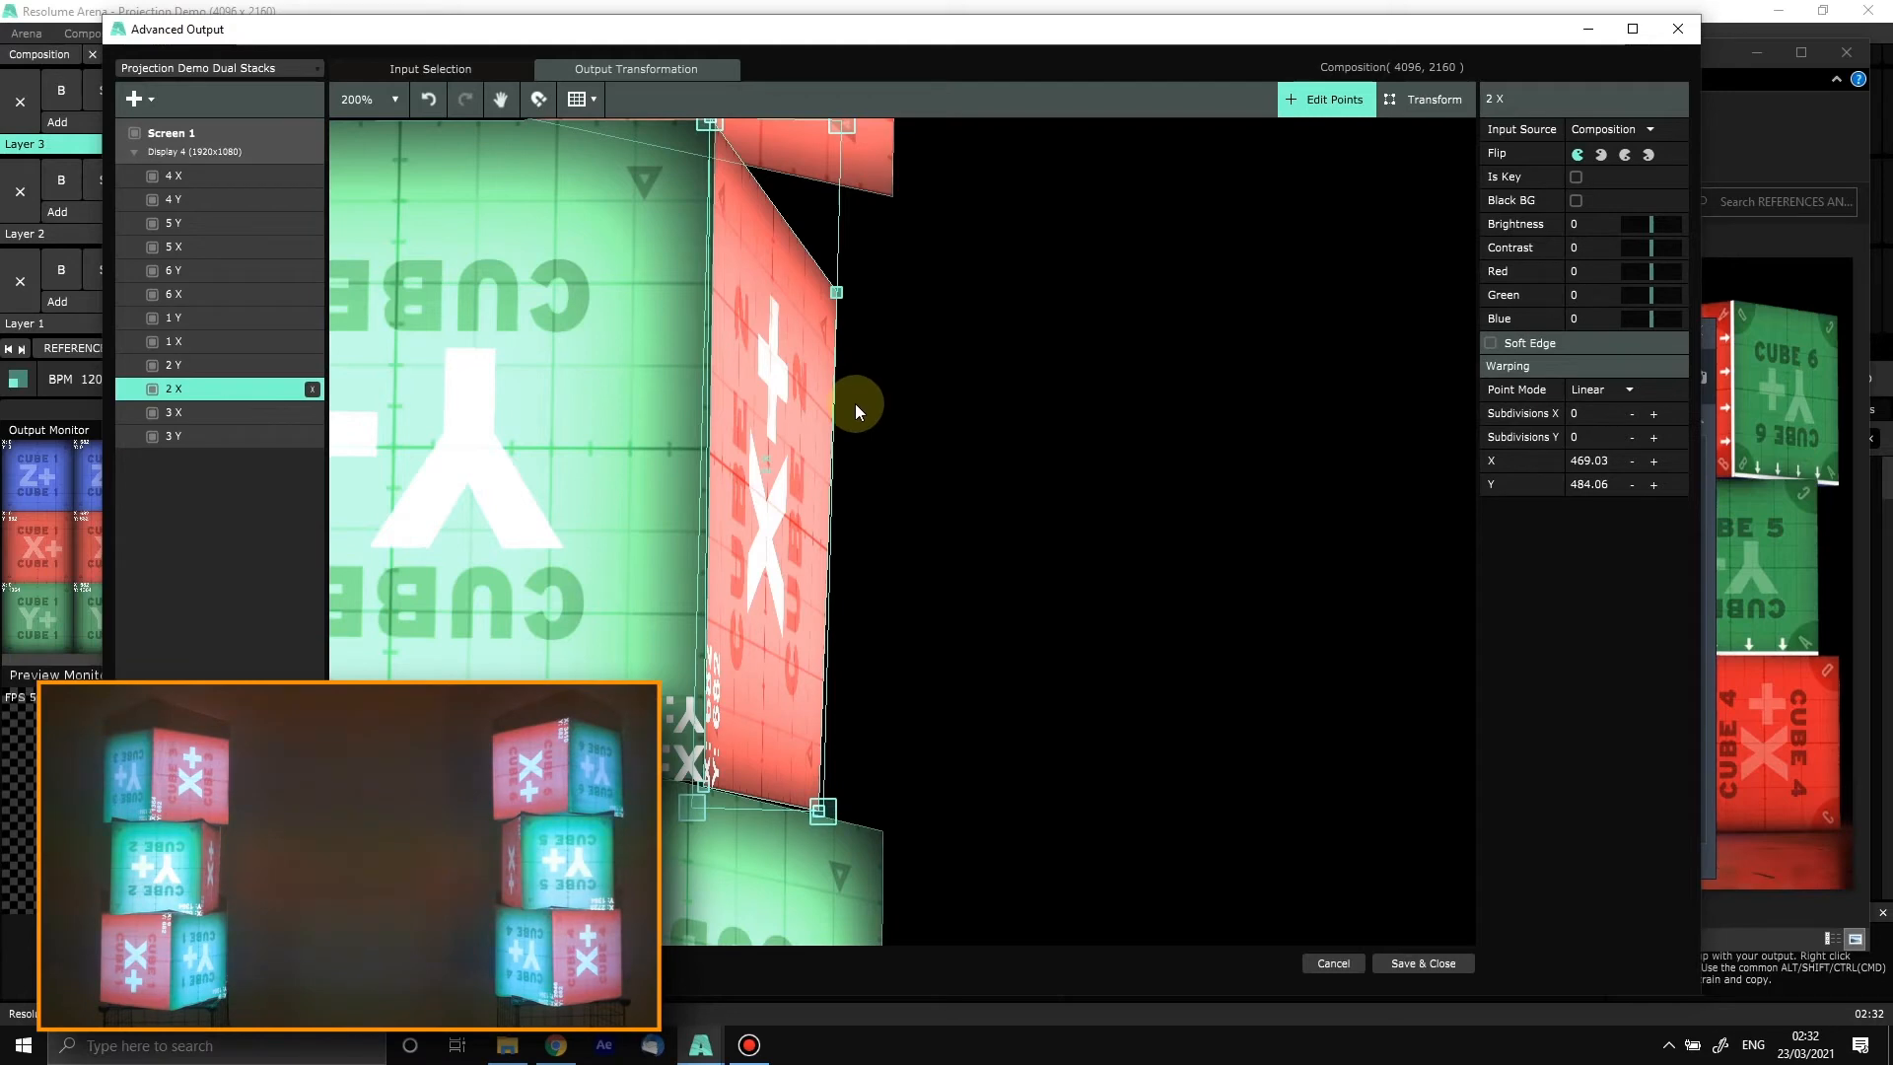
{"action": "scroll", "coordinate": [807, 452], "scroll_direction": "down", "scroll_amount": 3}
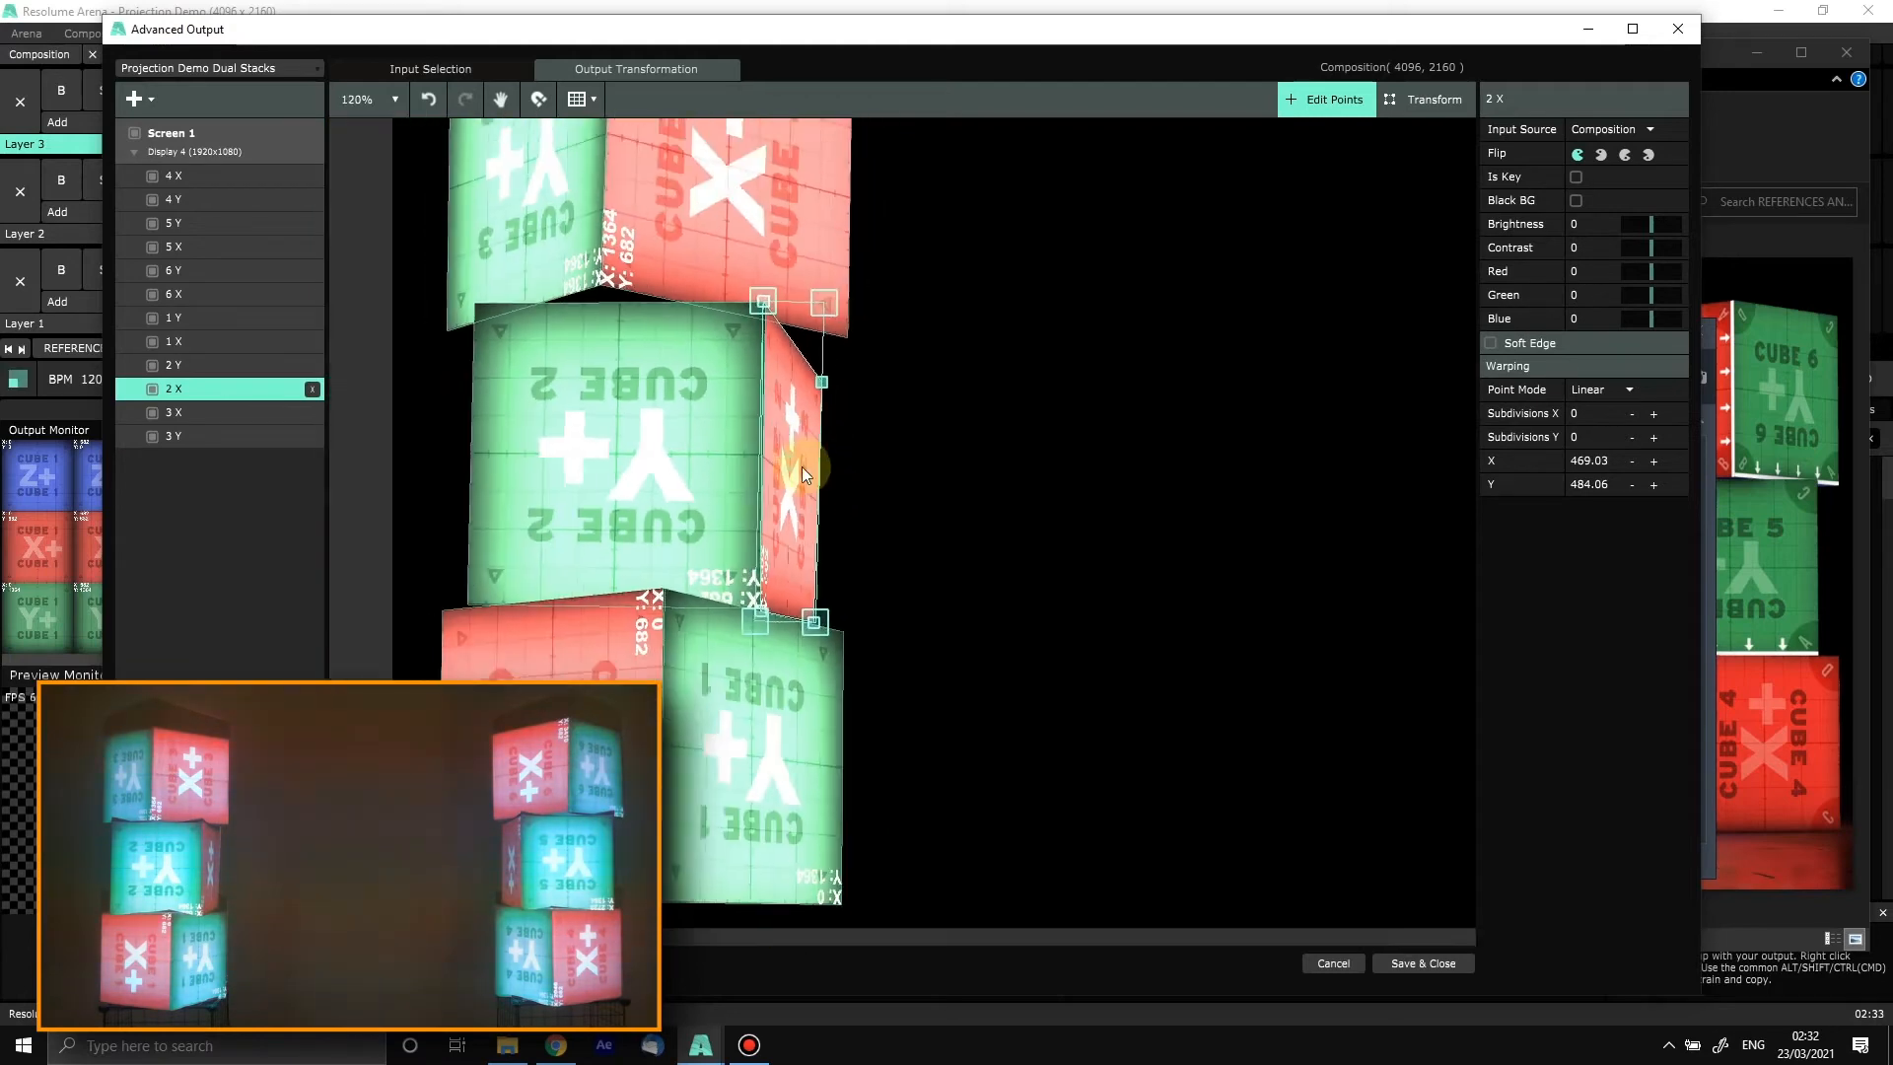
{"action": "scroll", "coordinate": [801, 467], "scroll_direction": "down", "scroll_amount": 4}
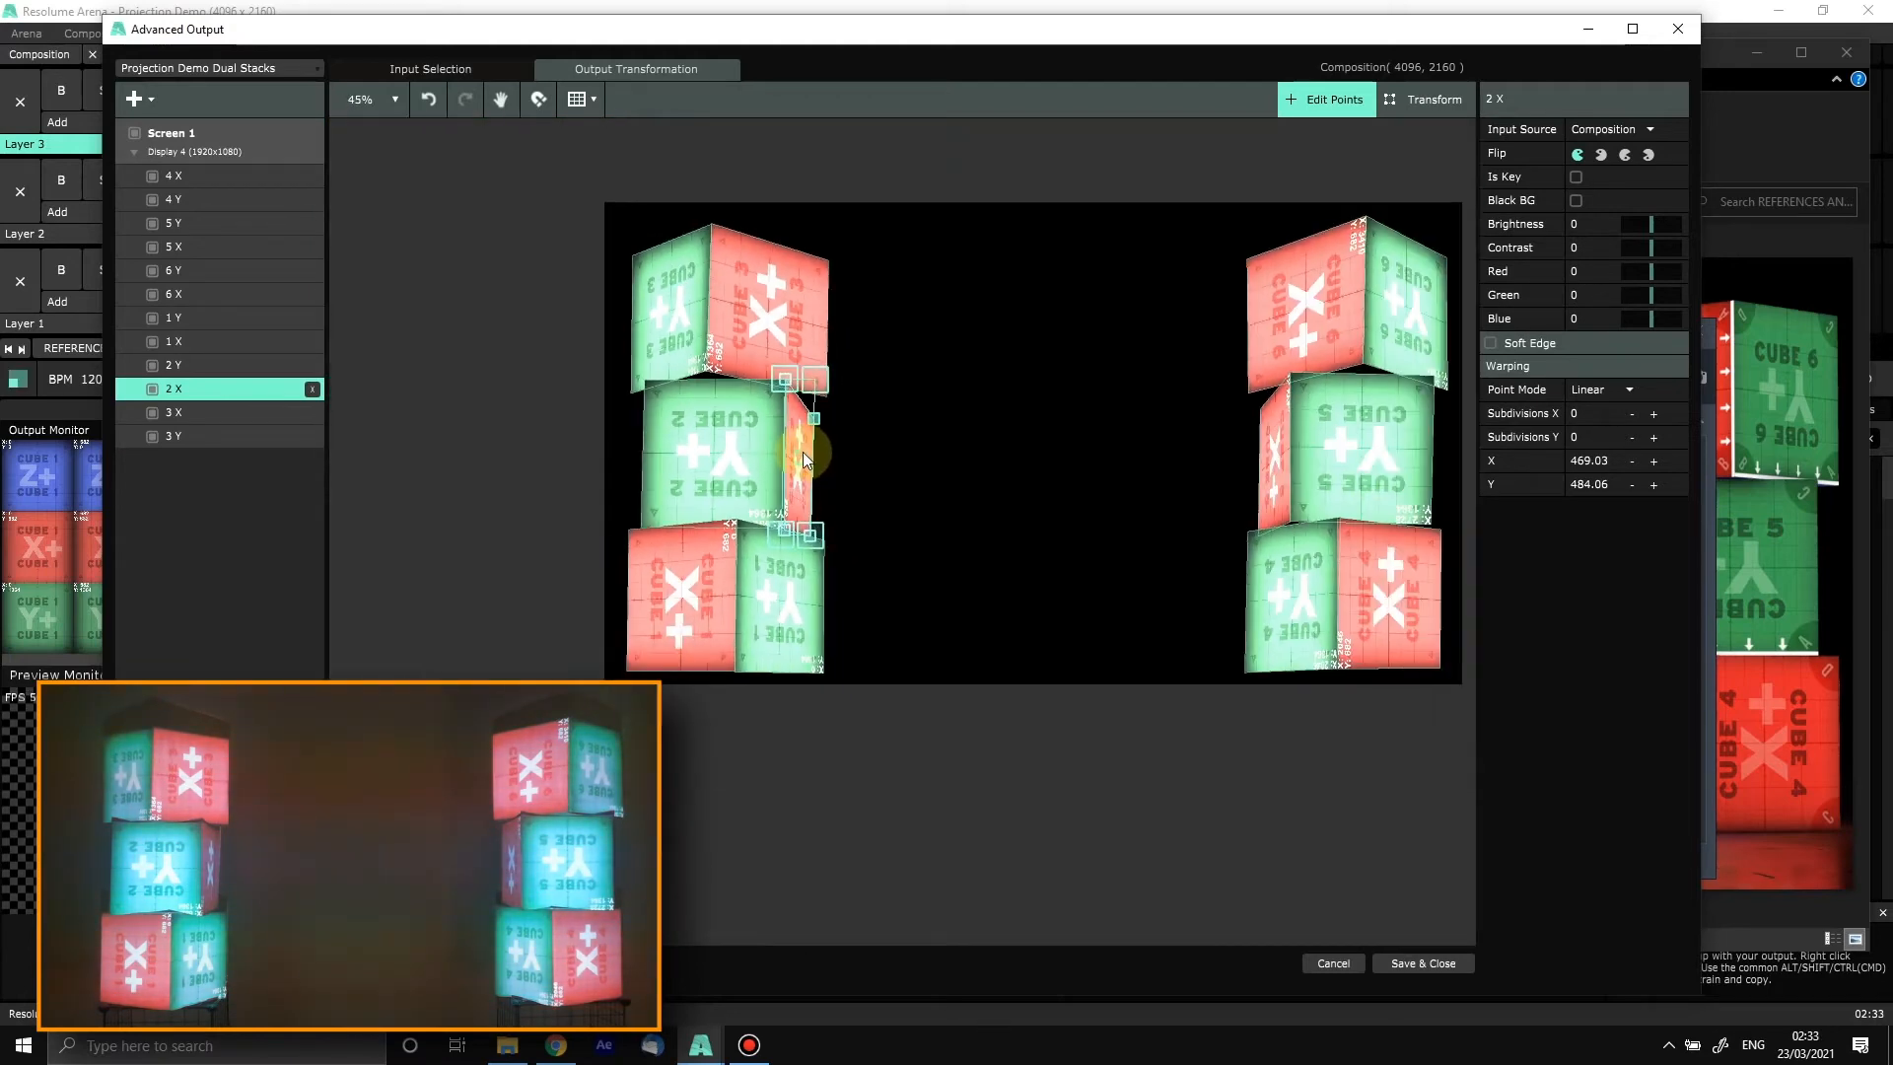
{"action": "scroll", "coordinate": [816, 448], "scroll_direction": "up", "scroll_amount": 3}
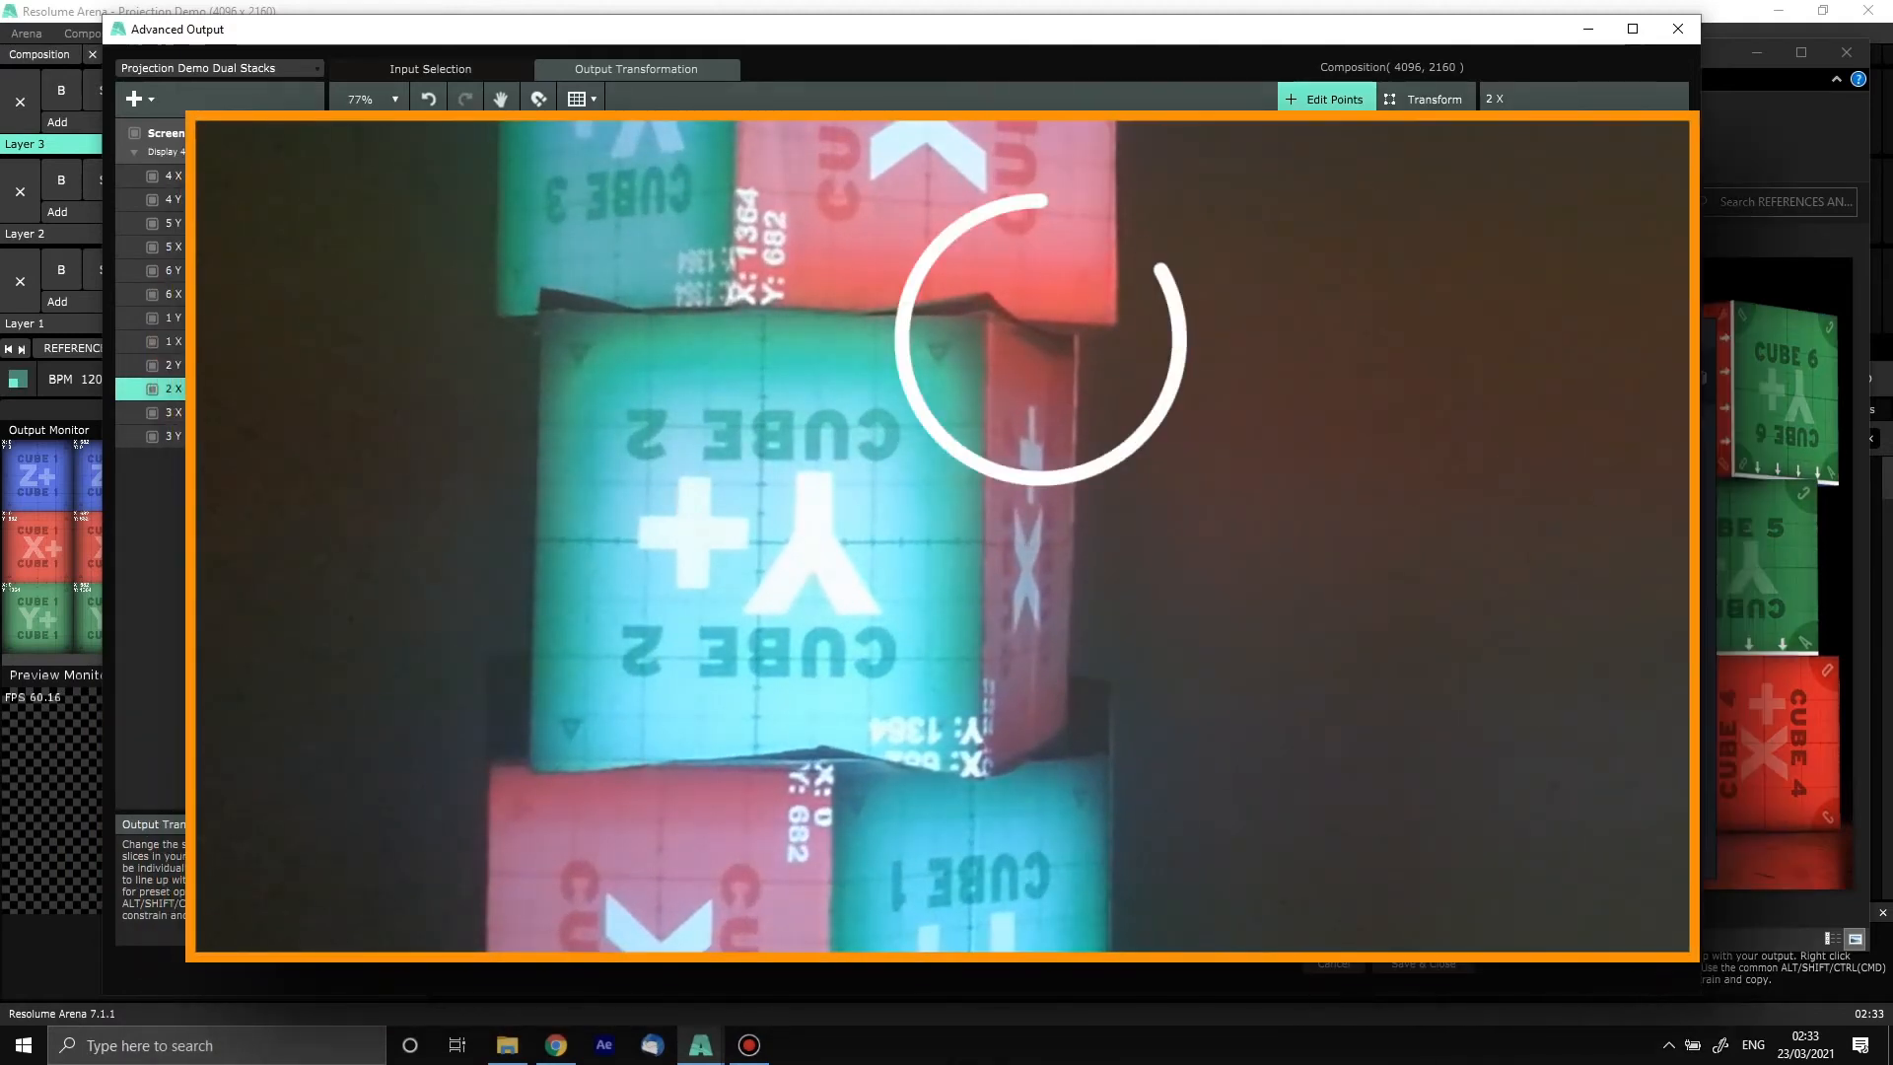
{"action": "scroll", "coordinate": [815, 447], "scroll_direction": "up", "scroll_amount": 4}
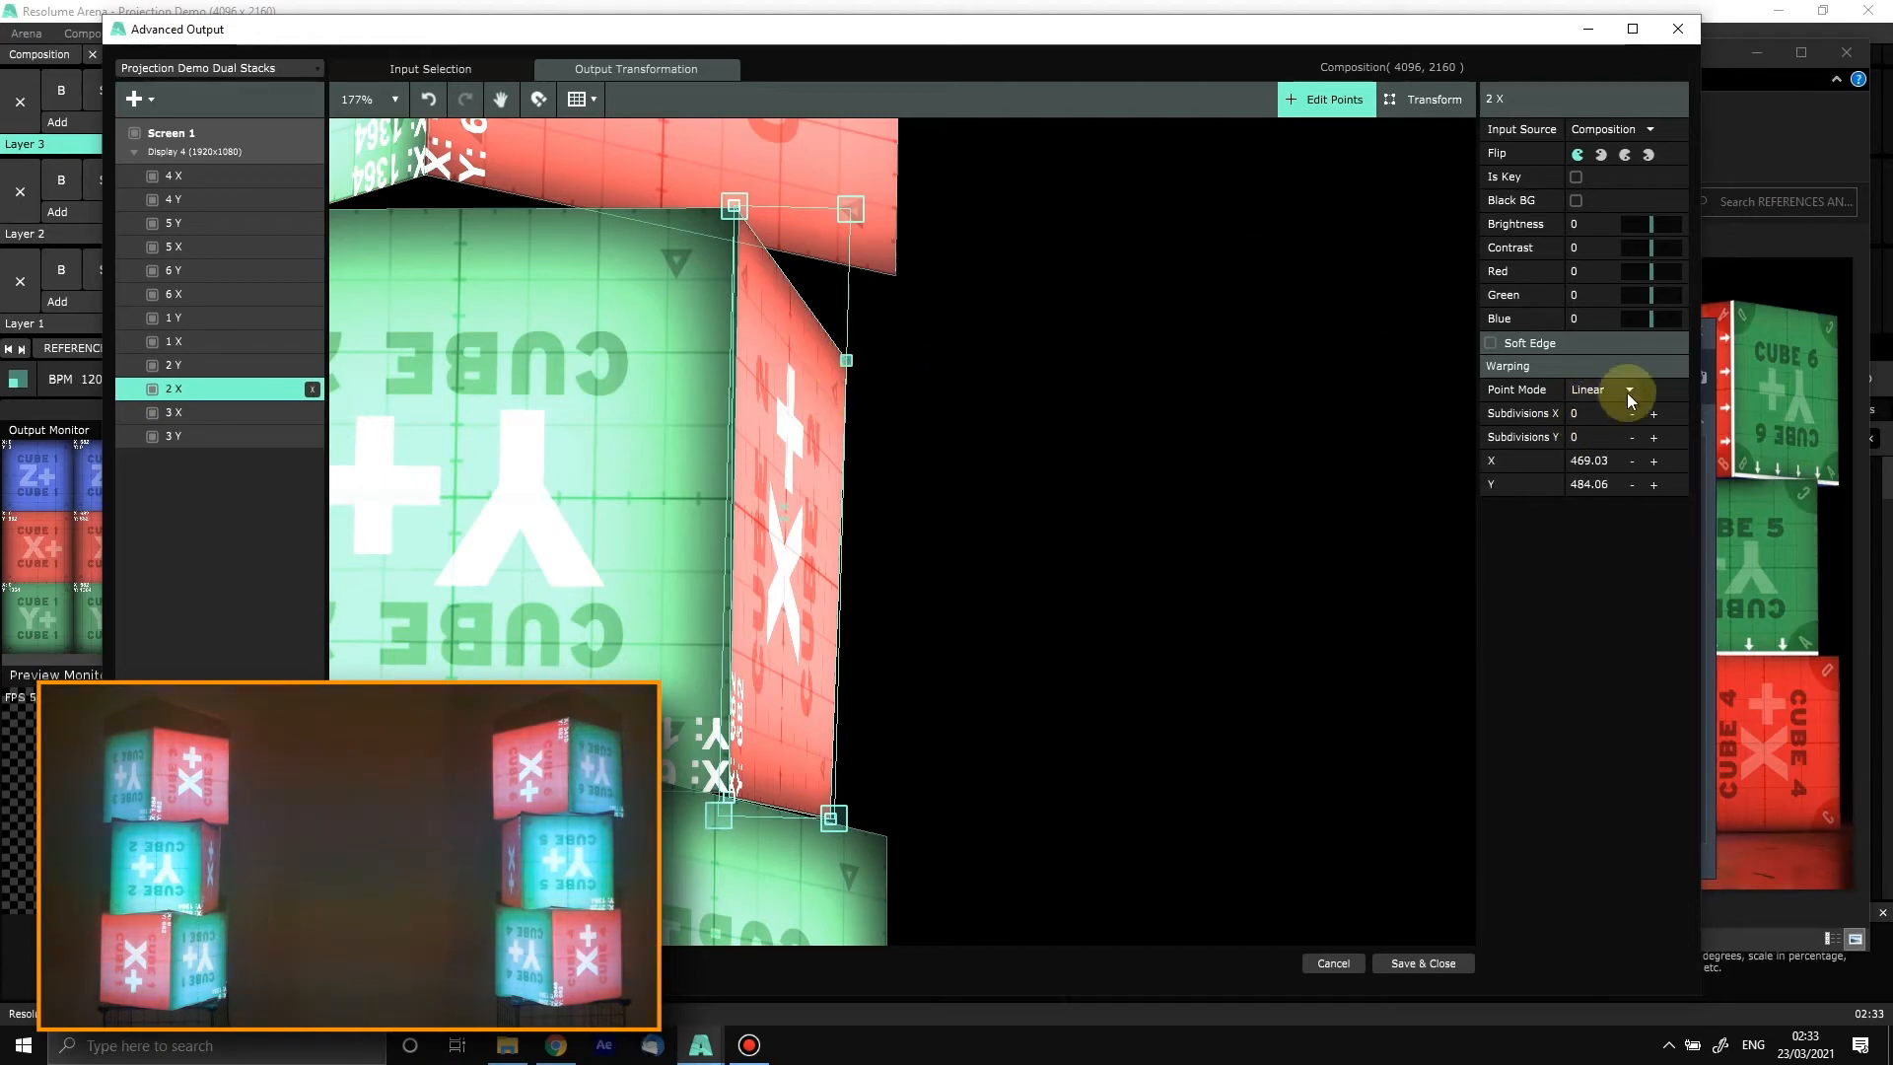
{"action": "left_click", "coordinate": [1648, 418]}
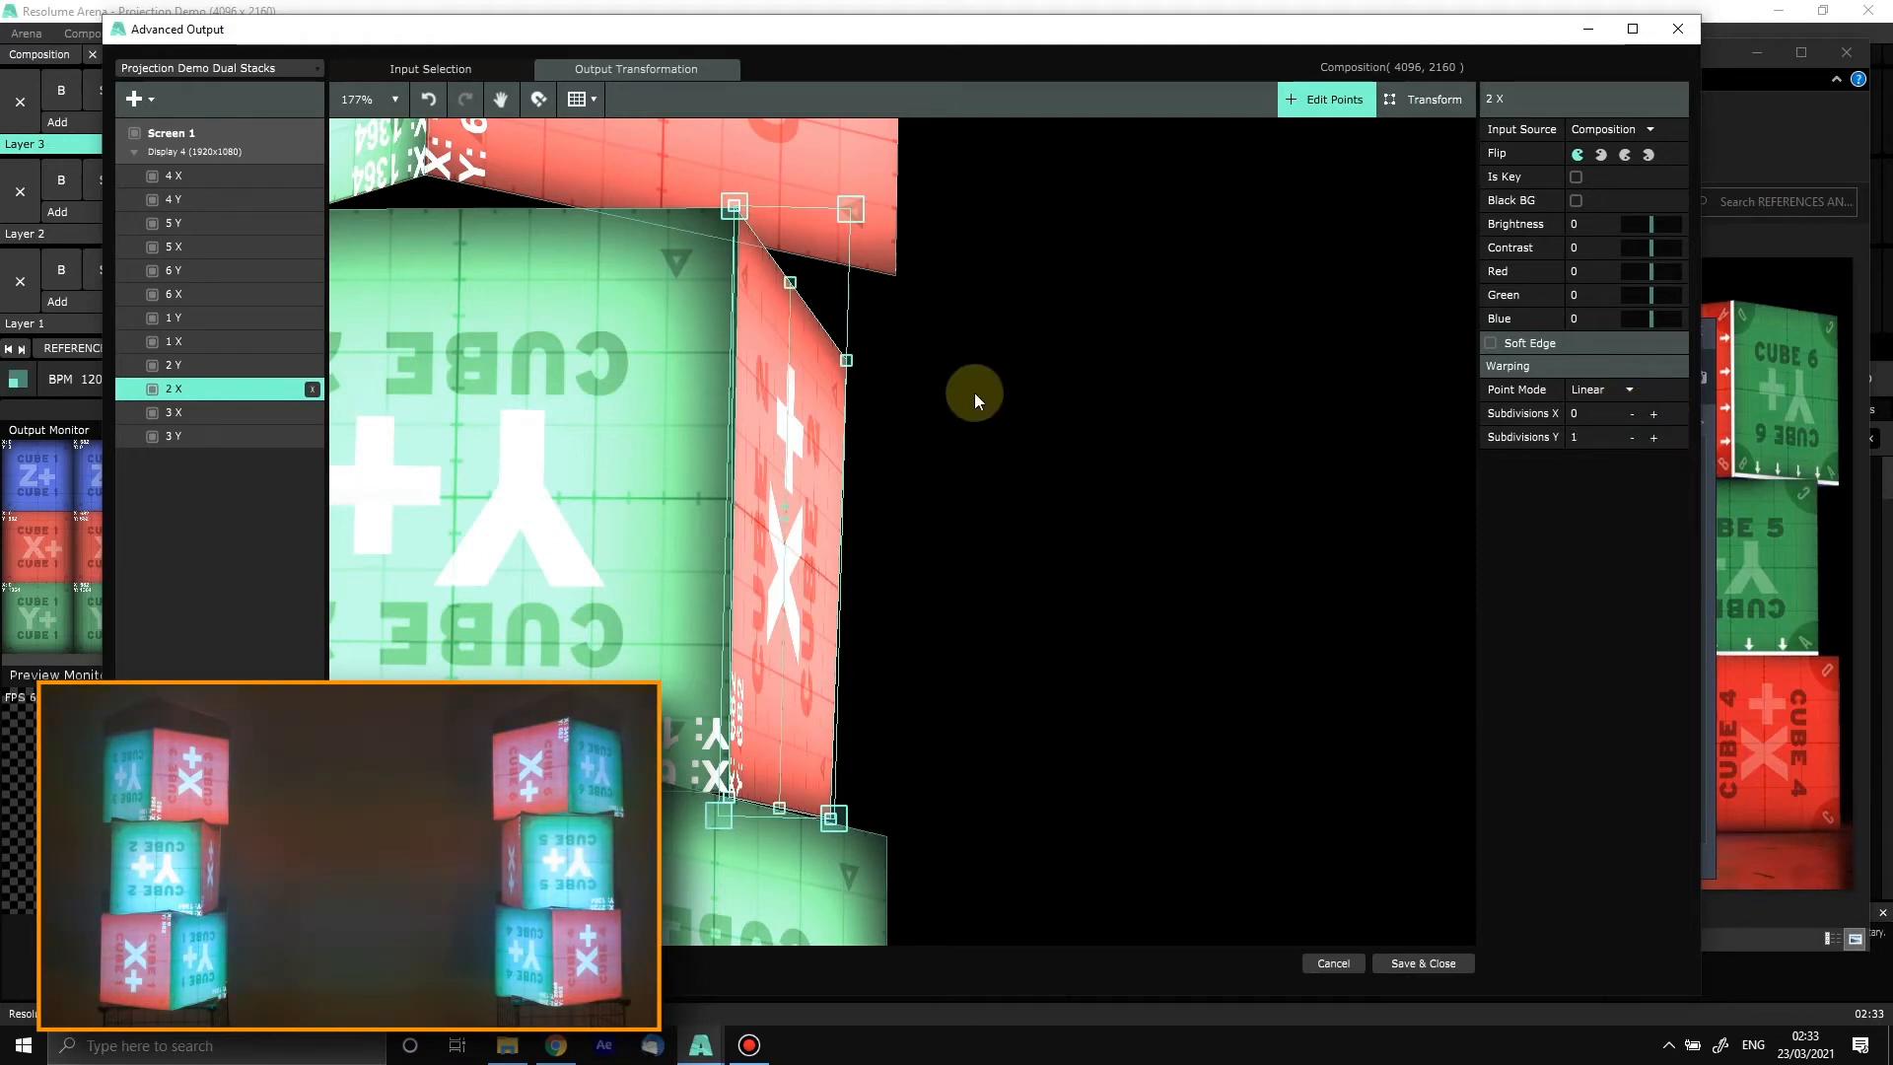
Step: Move slice 2 X's upper middle warp point to about X 438, Y 427 to follow the top cube's overlap
{"action": "scroll", "coordinate": [887, 315], "scroll_direction": "up", "scroll_amount": 3}
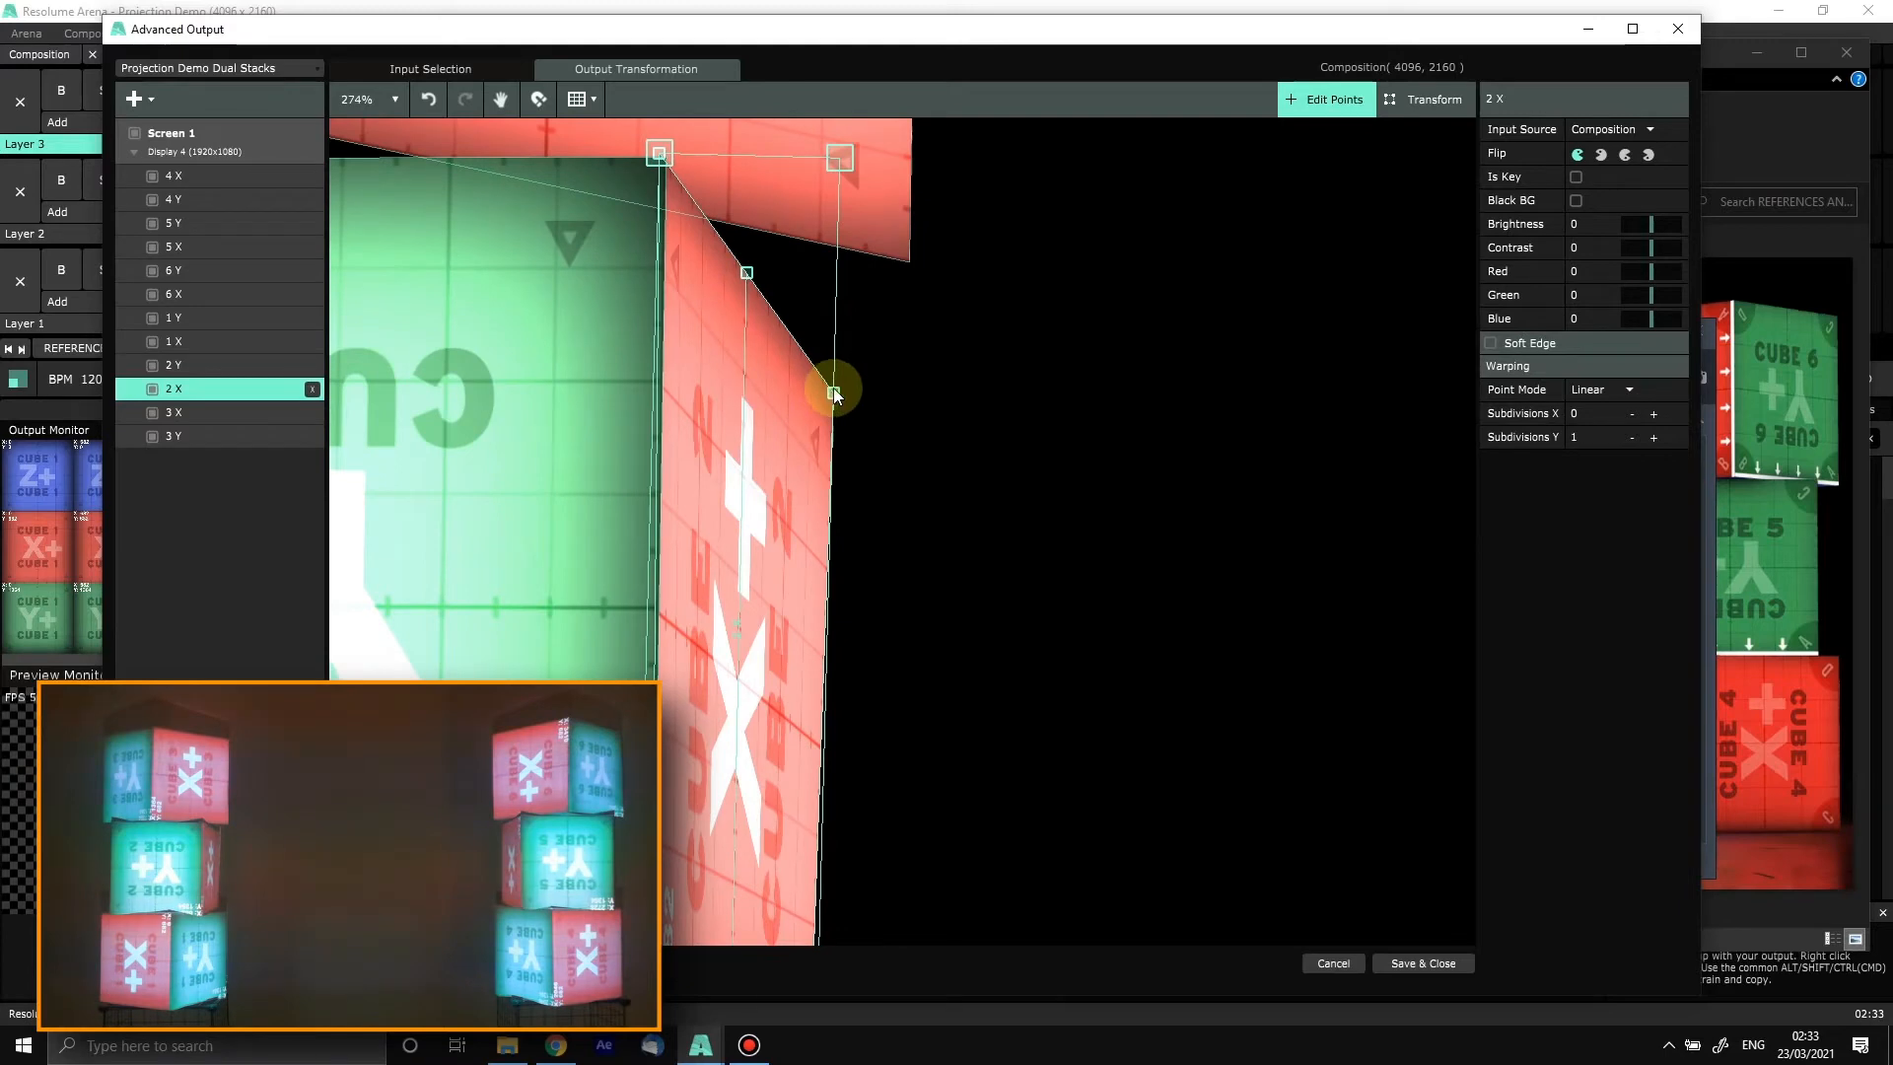
{"action": "left_click", "coordinate": [835, 391]}
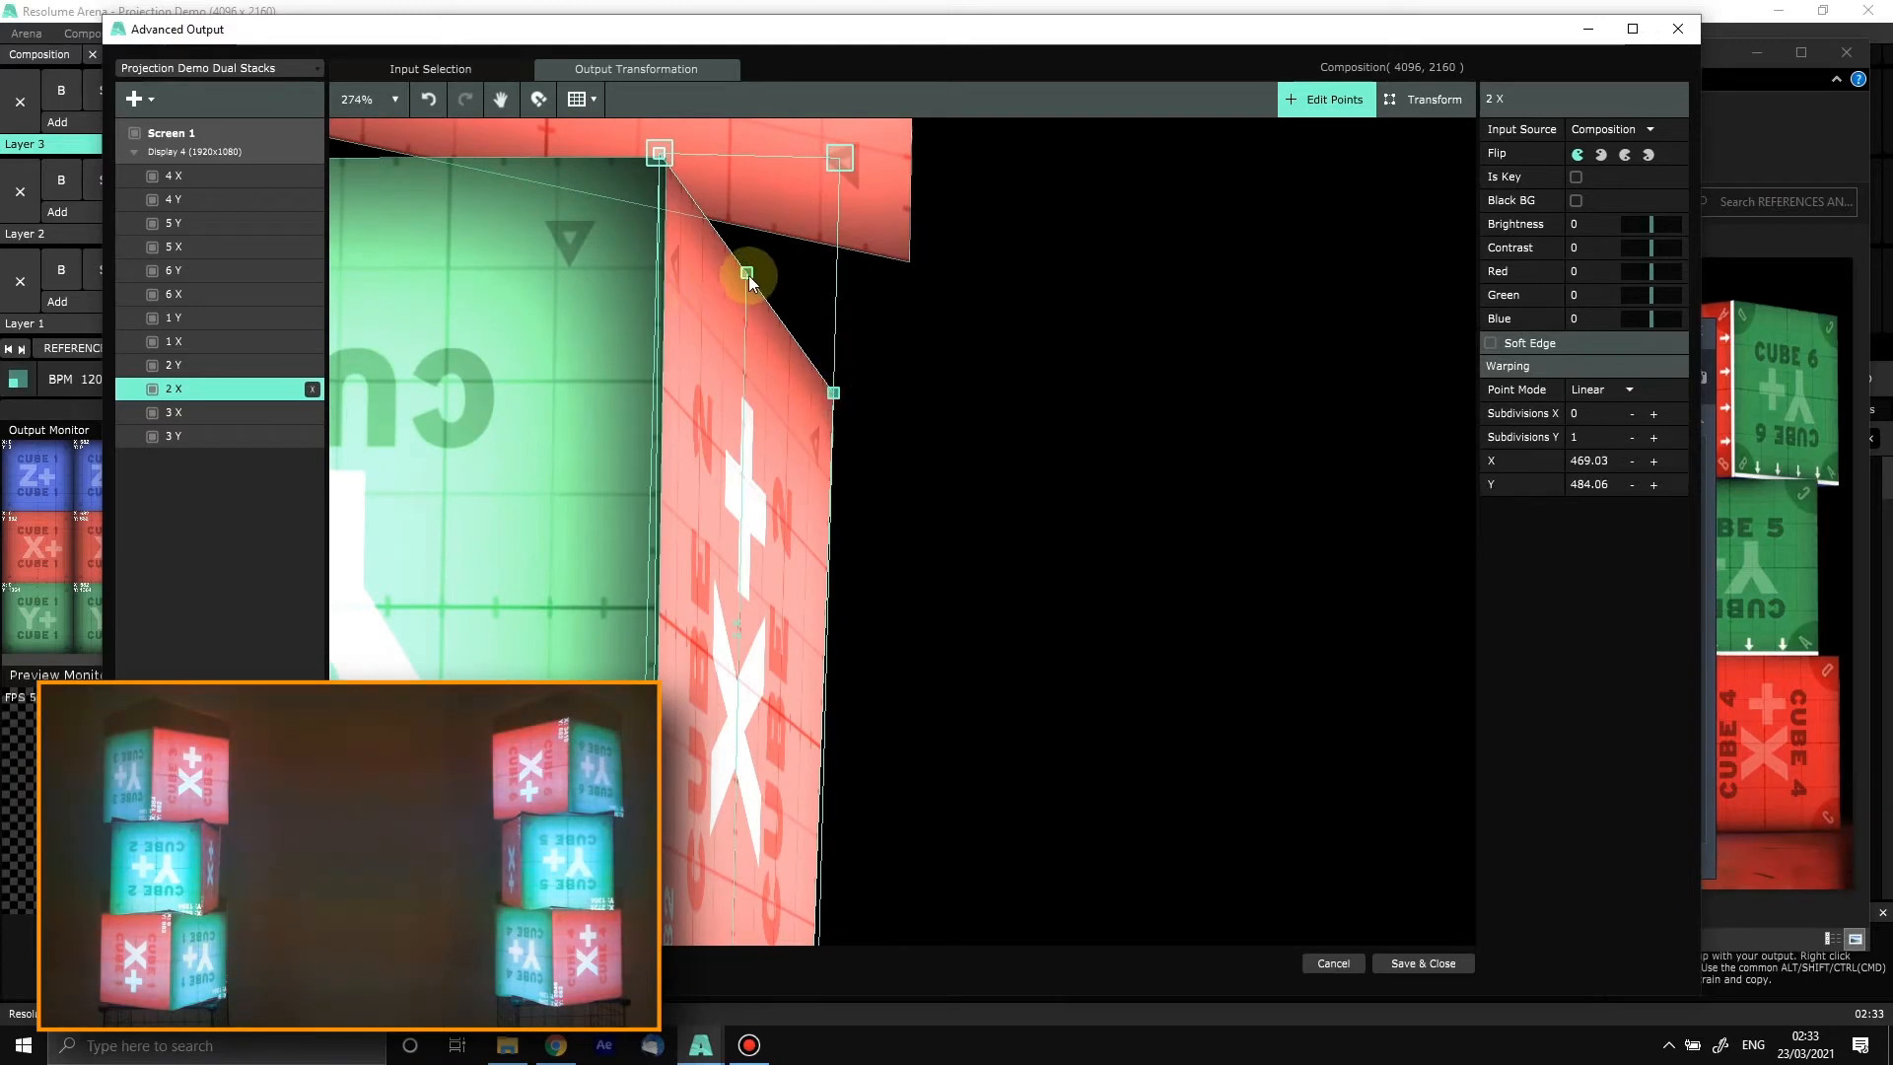
{"action": "left_click", "coordinate": [747, 273]}
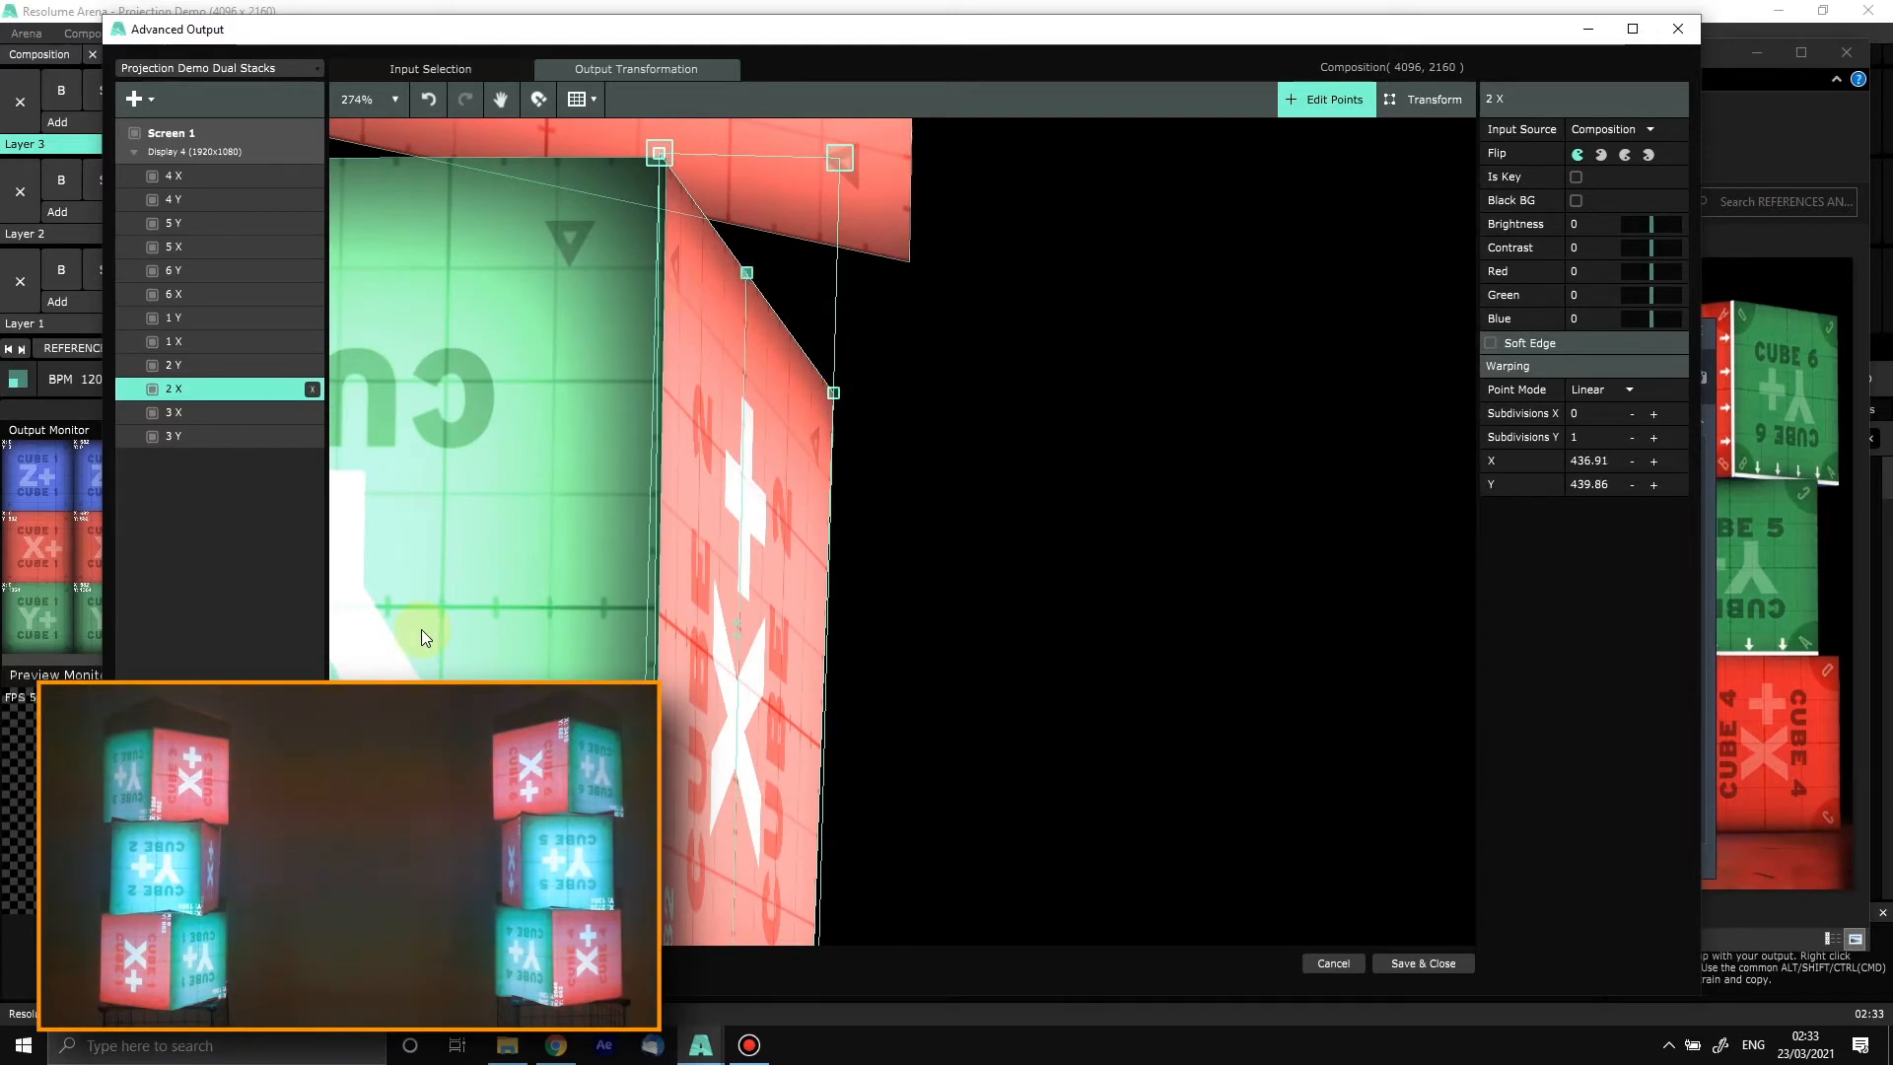
{"action": "key", "text": "Up"}
{"action": "key", "text": "Up"}
{"action": "key", "text": "Up"}
{"action": "key", "text": "Up"}
{"action": "key", "text": "Up"}
{"action": "key", "text": "Up"}
{"action": "key", "text": "Up"}
{"action": "key", "text": "Up"}
{"action": "key", "text": "Up"}
{"action": "key", "text": "Up"}
{"action": "key", "text": "Up"}
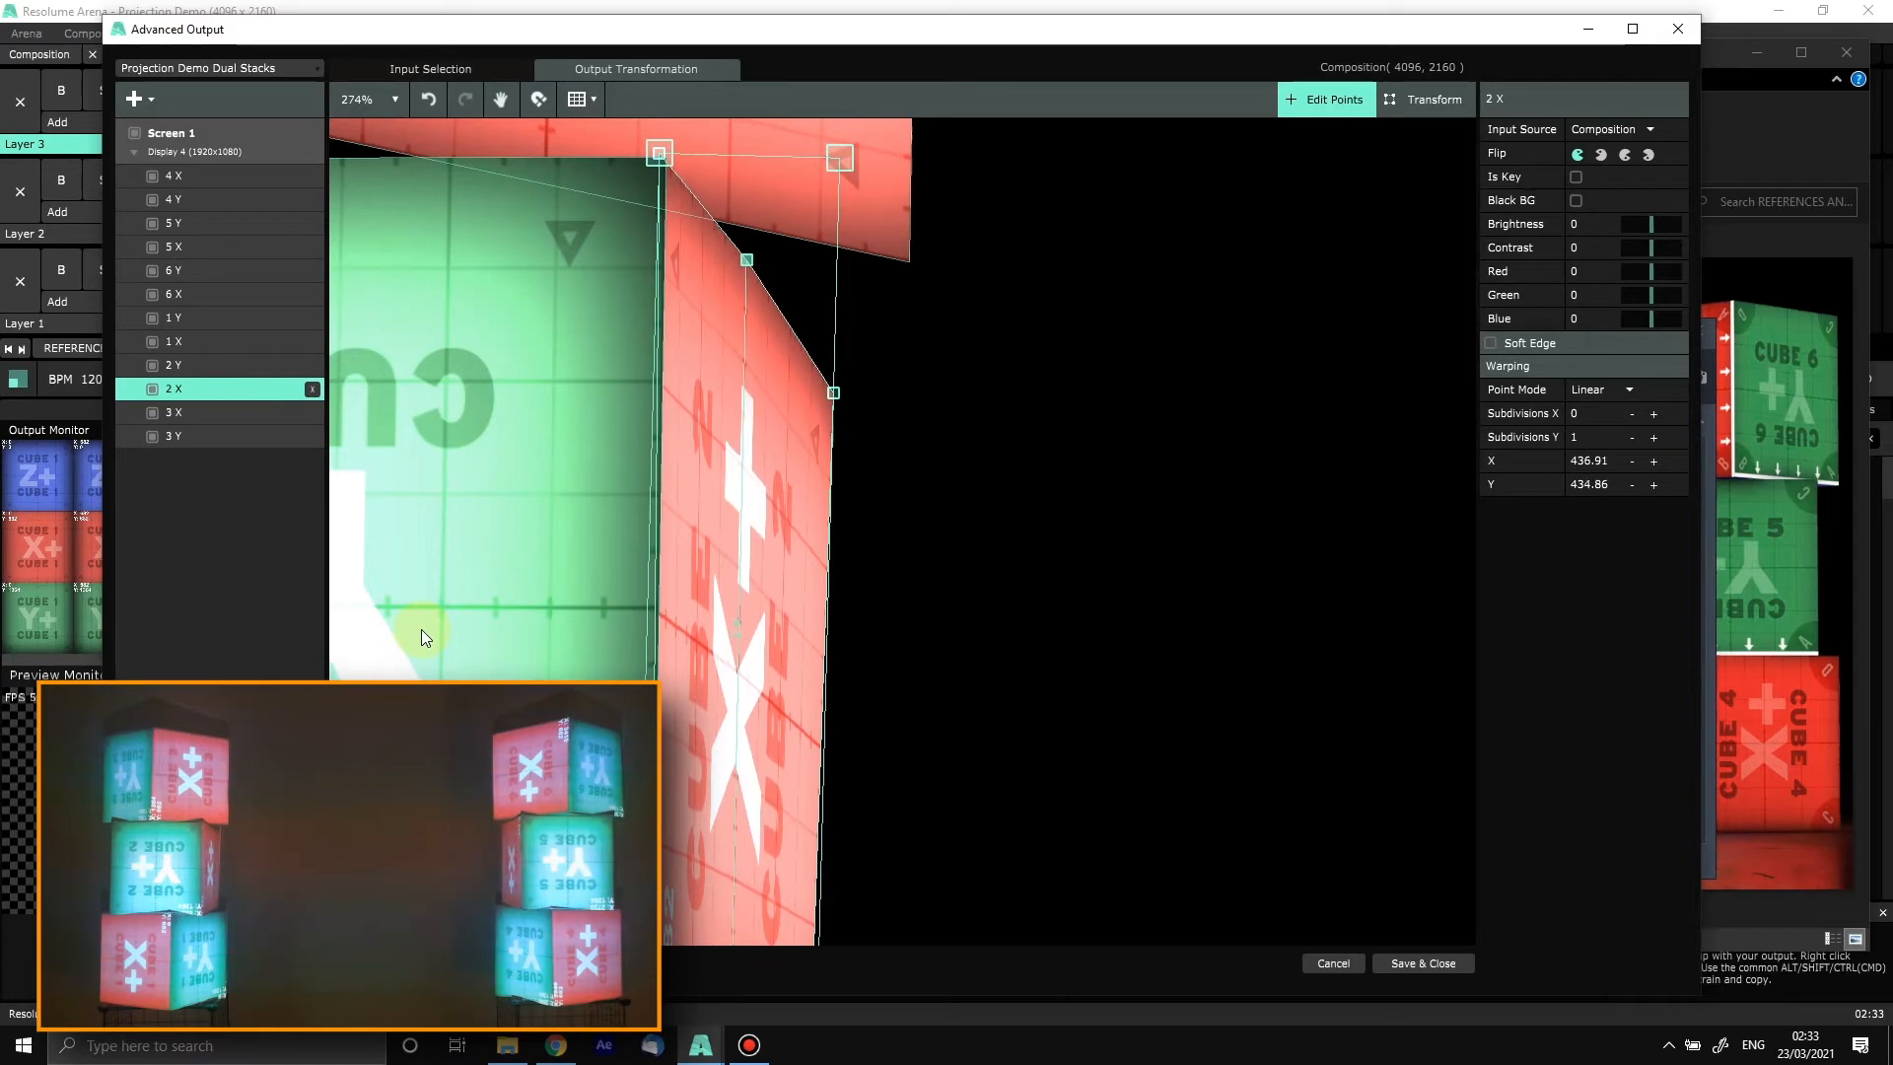
{"action": "key", "text": "Up"}
{"action": "key", "text": "Right"}
{"action": "key", "text": "Right"}
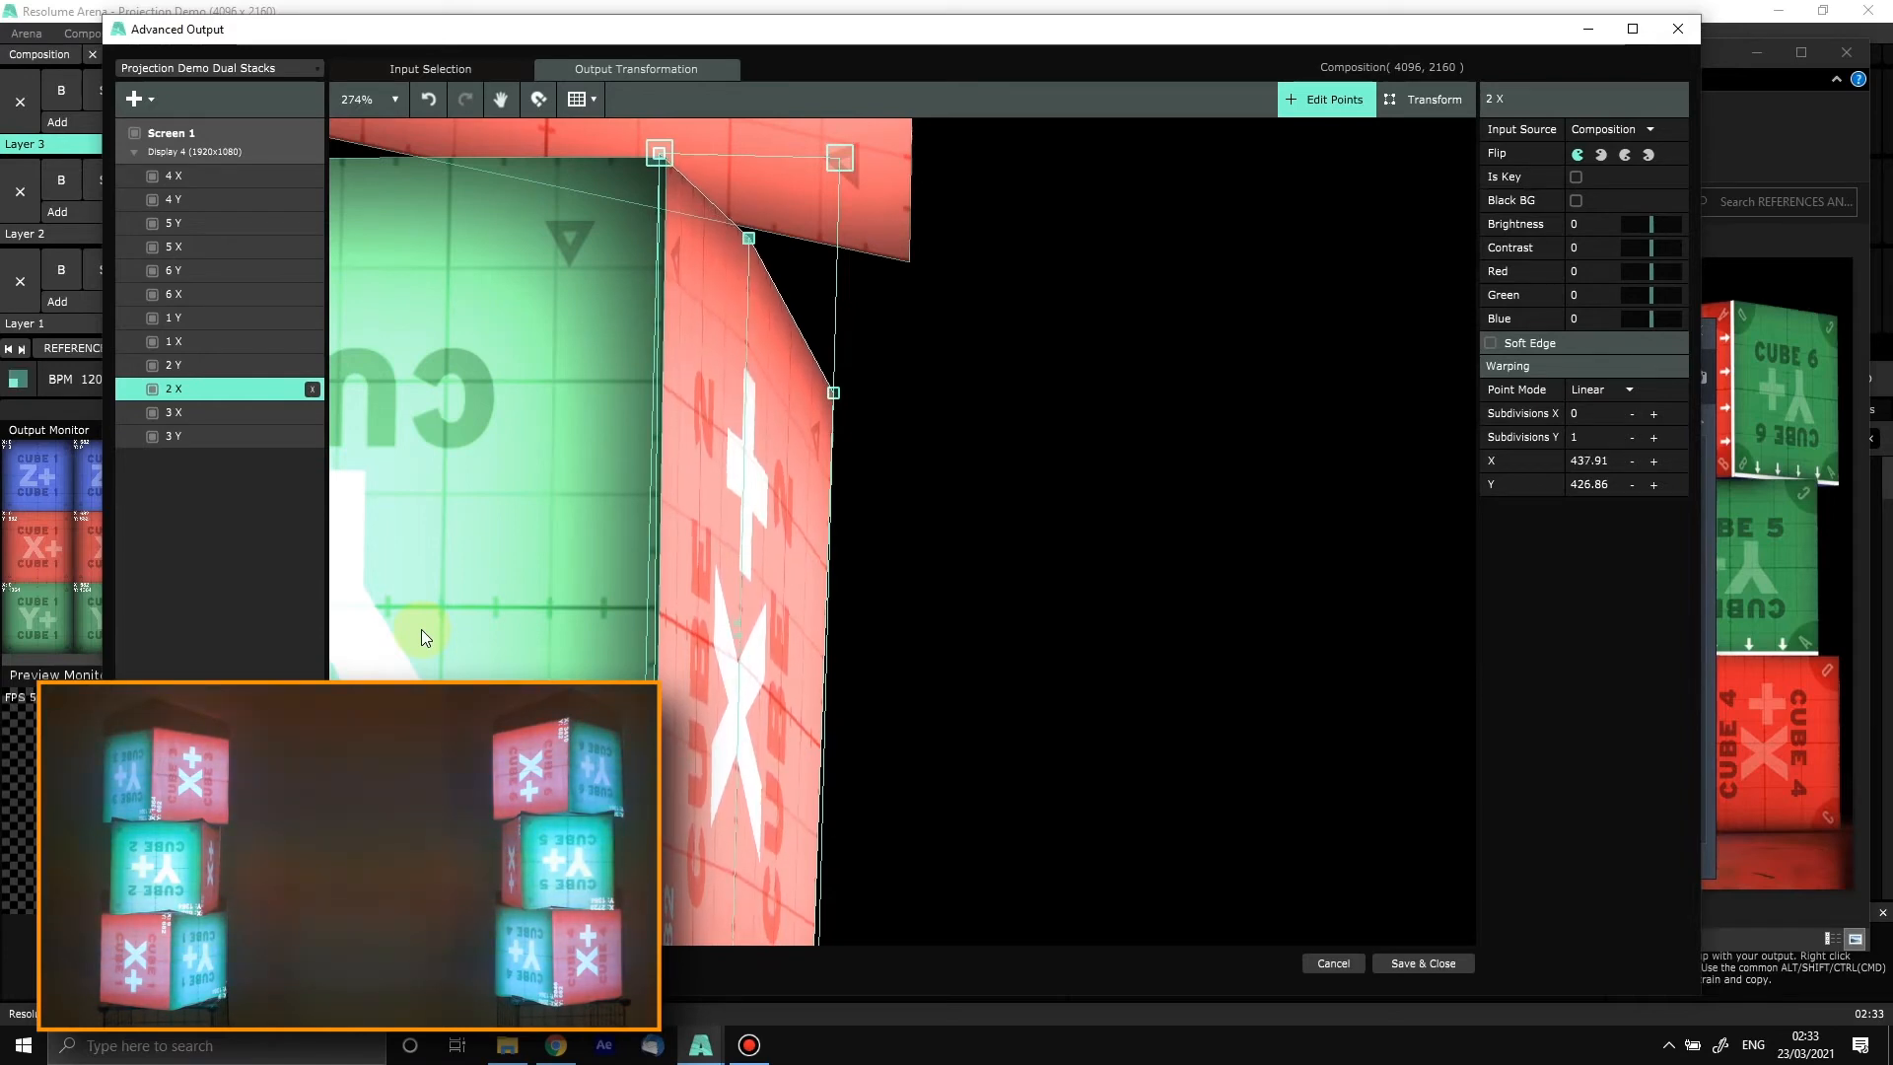
Step: Raise slice 2 X's upper outer corner warp point to about Y 477
{"action": "left_click", "coordinate": [833, 392]}
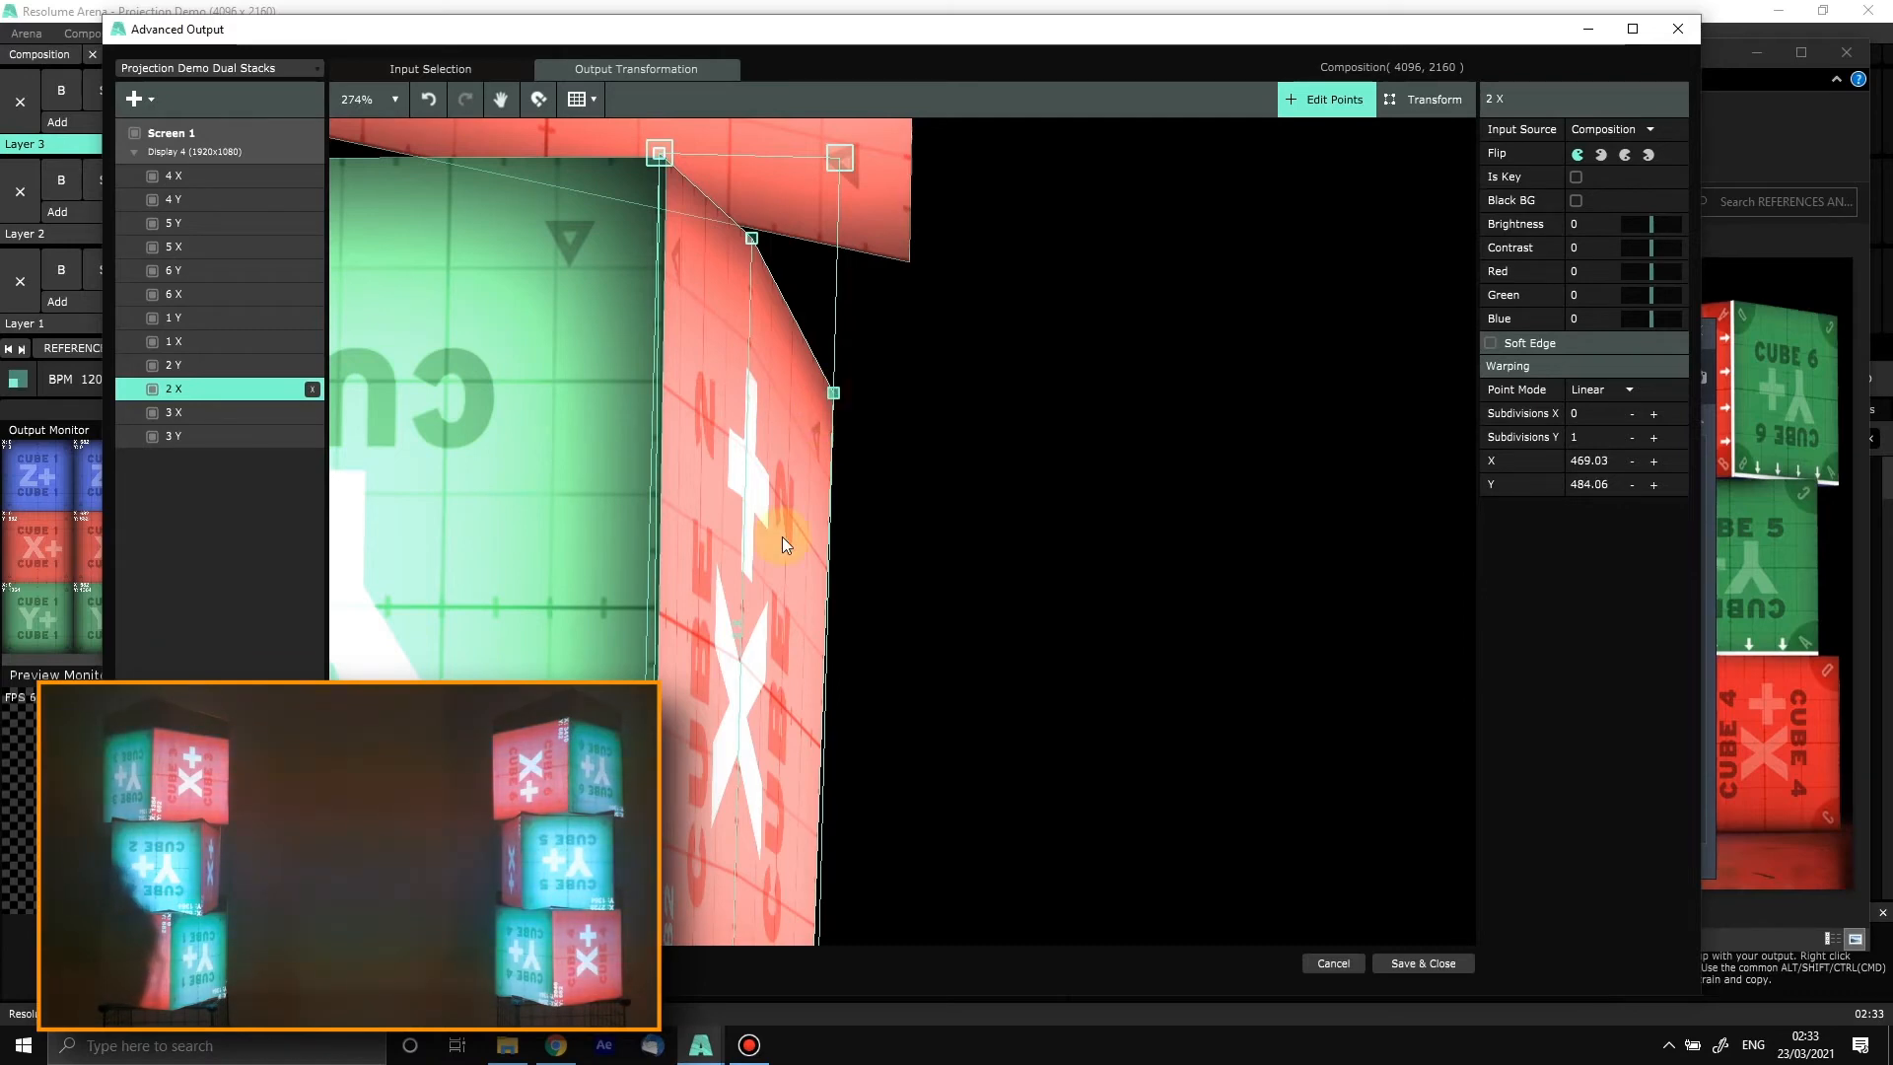
{"action": "key", "text": "Up"}
{"action": "key", "text": "Up"}
{"action": "key", "text": "Up"}
{"action": "key", "text": "Up"}
{"action": "key", "text": "Up"}
{"action": "key", "text": "Up"}
{"action": "key", "text": "Up"}
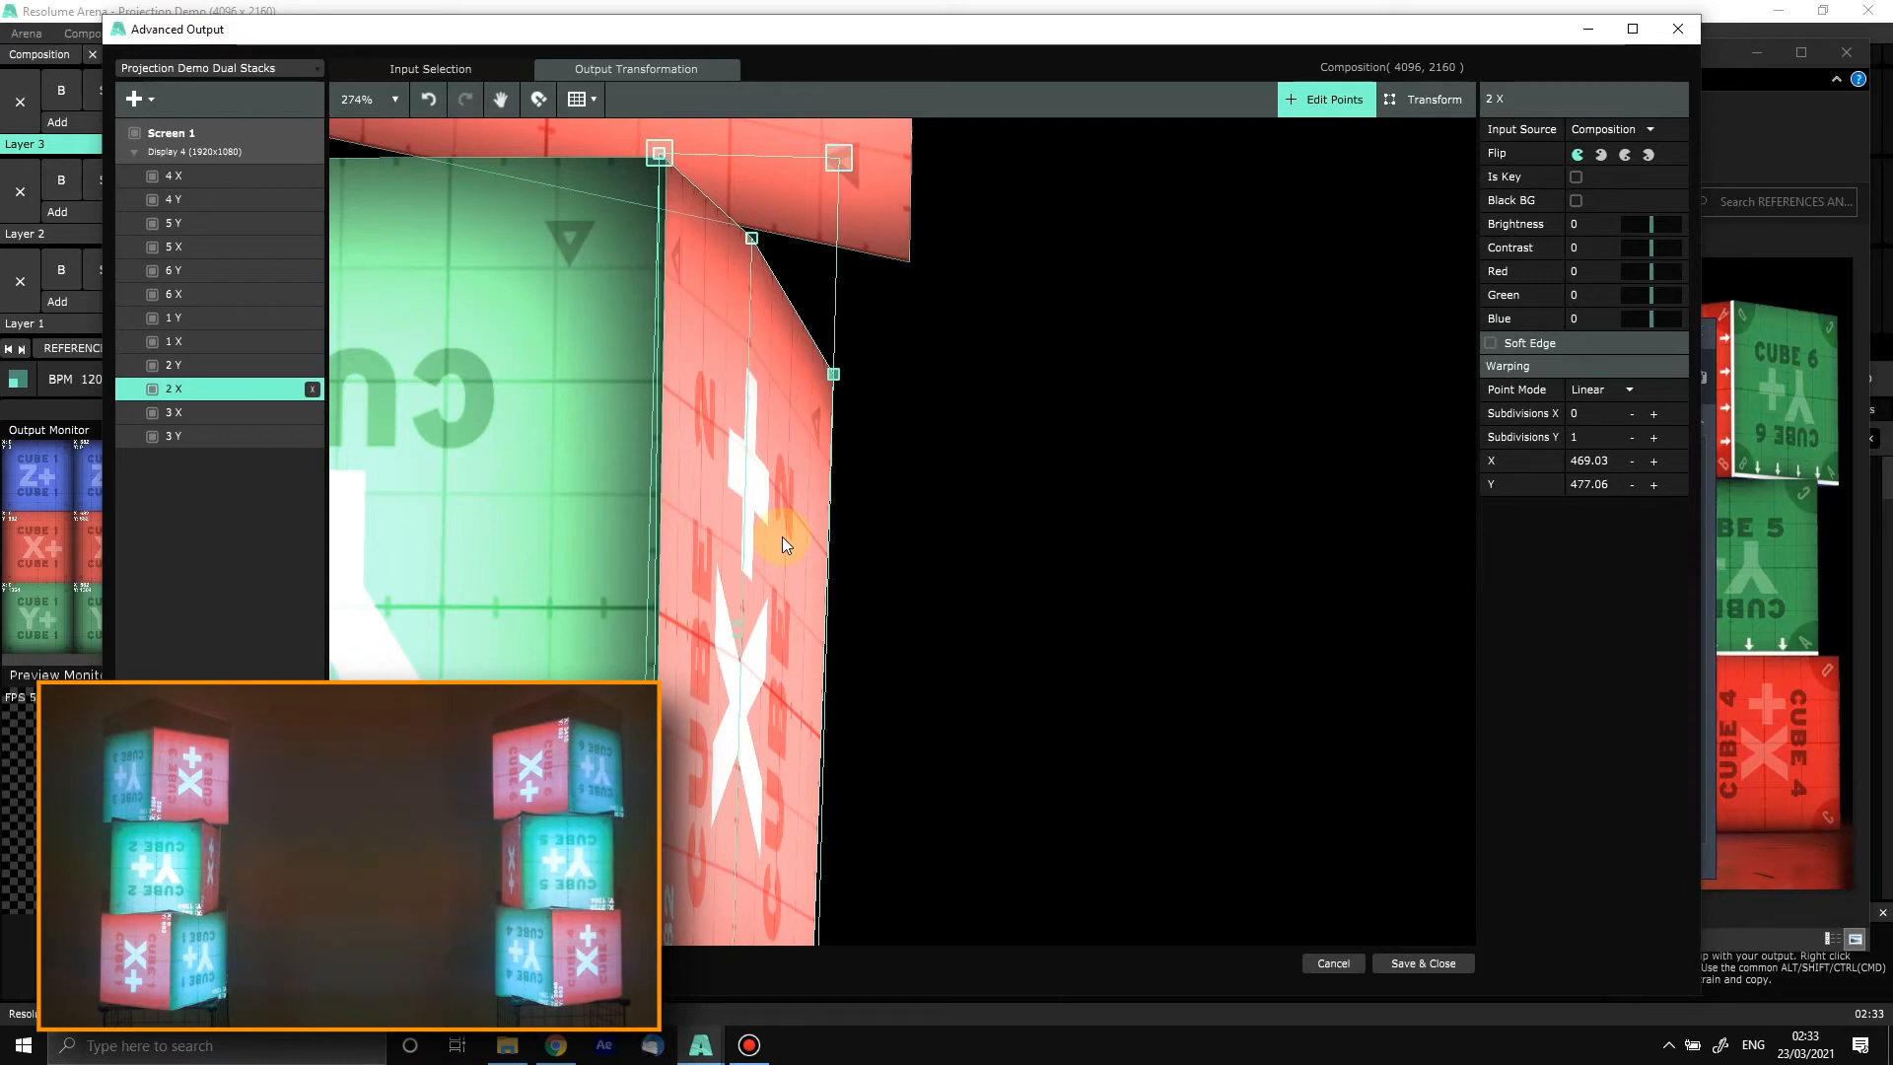
Step: Look at the warp point mode options for slice 2 X and inspect both cube stacks in the full output
{"action": "left_click", "coordinate": [1599, 389]}
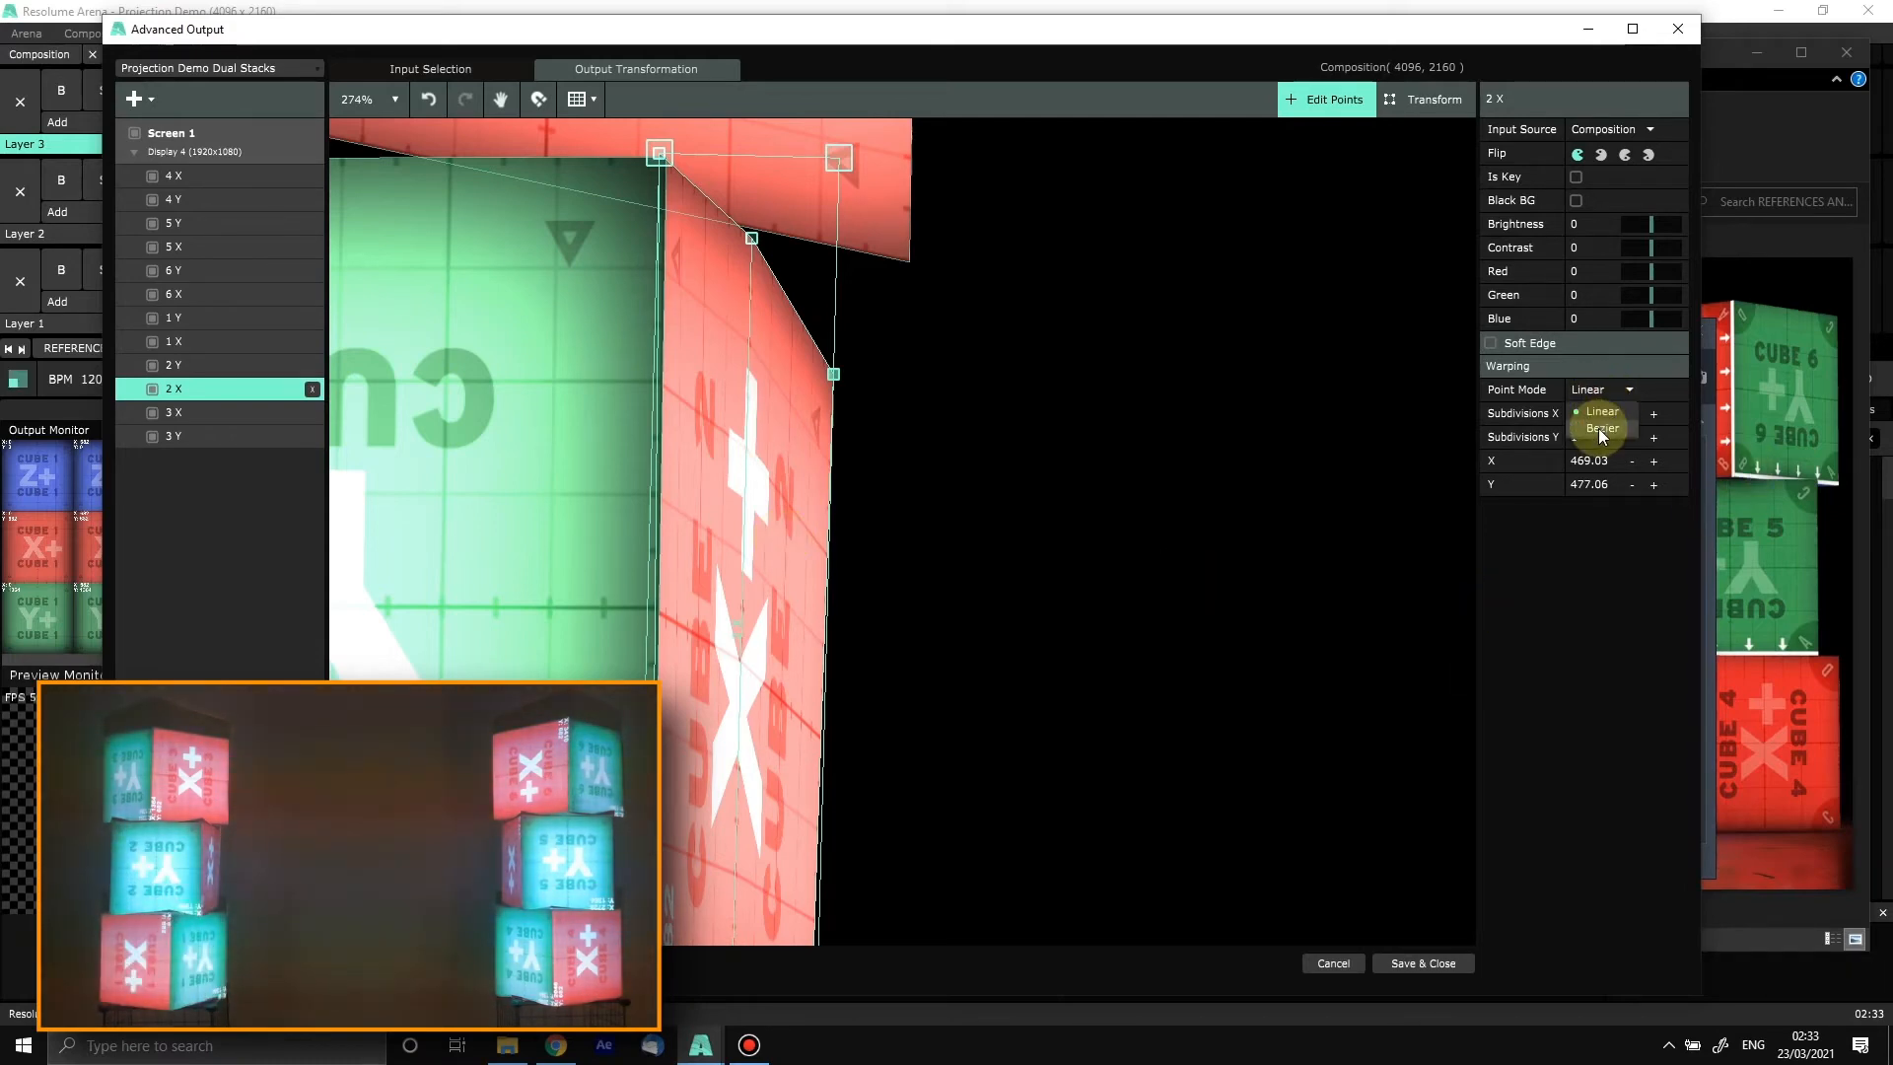
{"action": "left_click", "coordinate": [1249, 357]}
{"action": "scroll", "coordinate": [1137, 369], "scroll_direction": "down", "scroll_amount": 6}
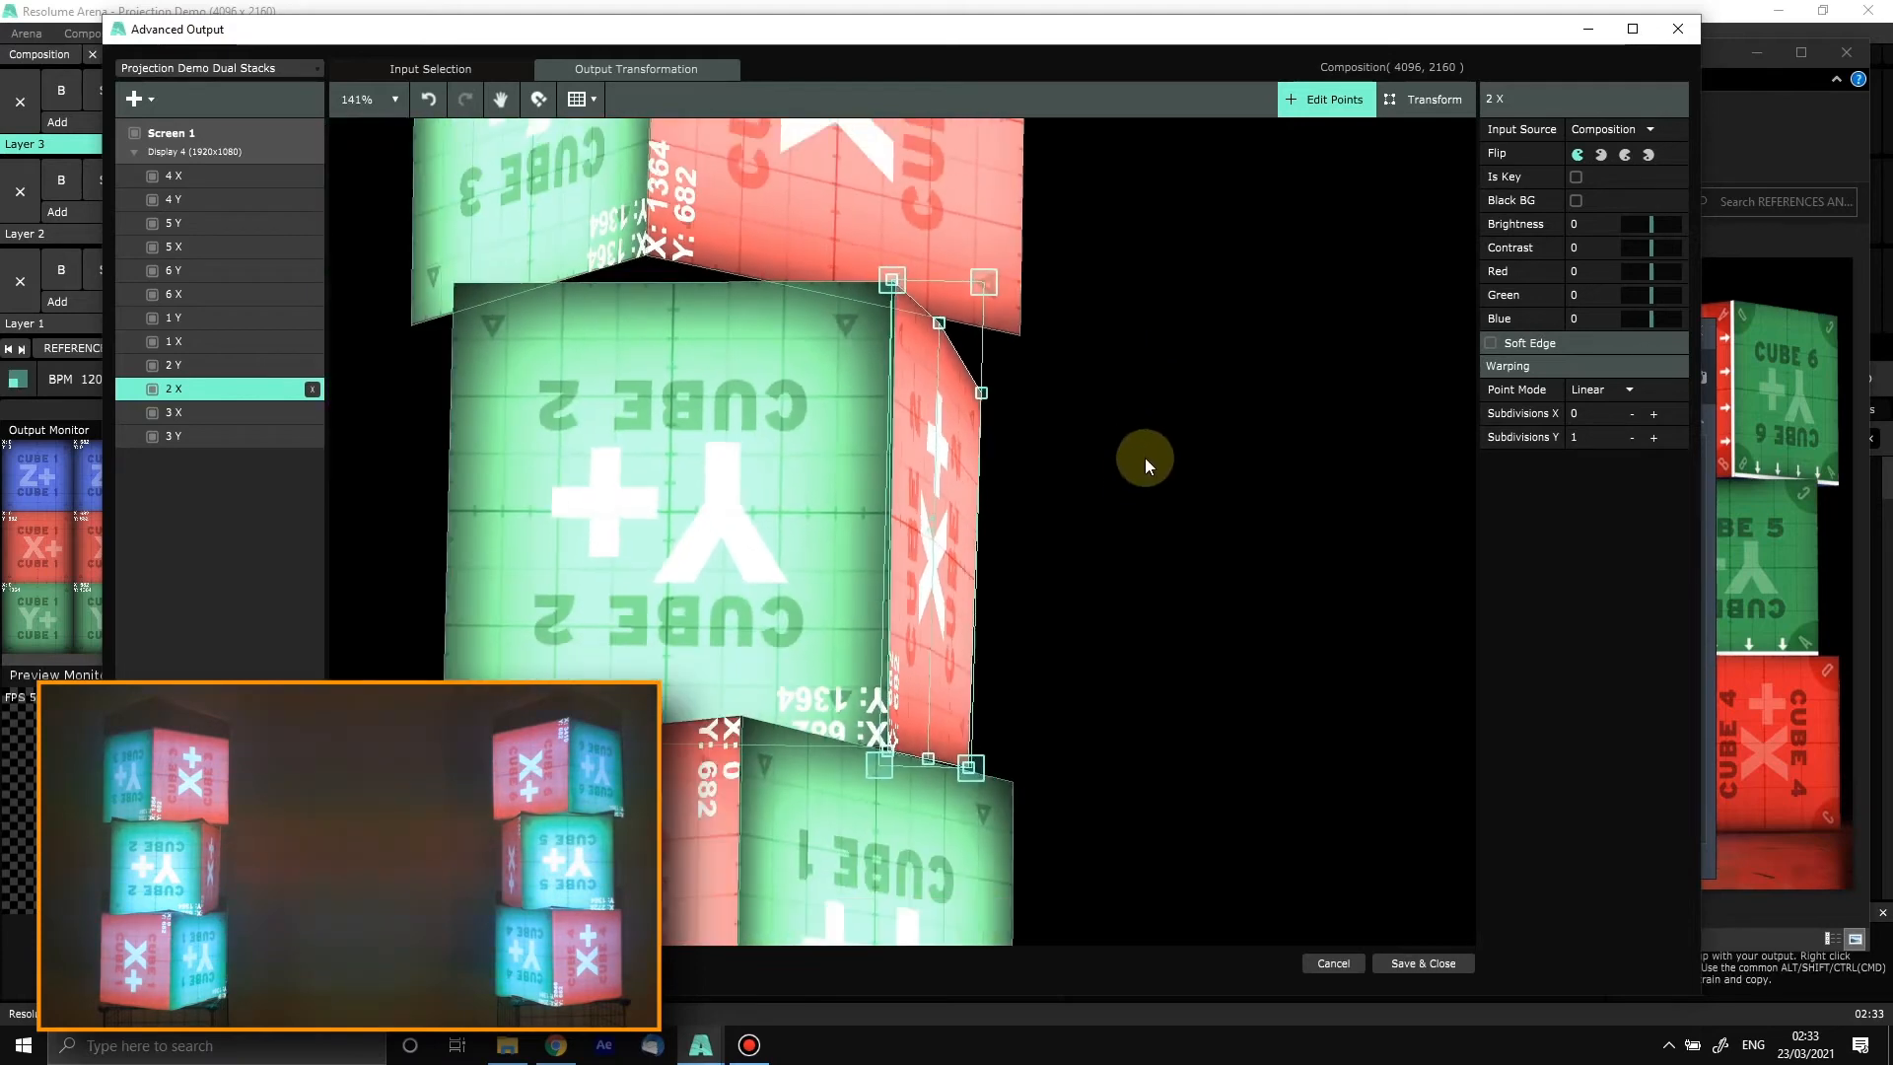
{"action": "scroll", "coordinate": [1170, 477], "scroll_direction": "down", "scroll_amount": 1}
{"action": "left_click_drag", "start_coordinate": [1242, 499], "coordinate": [942, 522]}
{"action": "scroll", "coordinate": [943, 522], "scroll_direction": "down", "scroll_amount": 1}
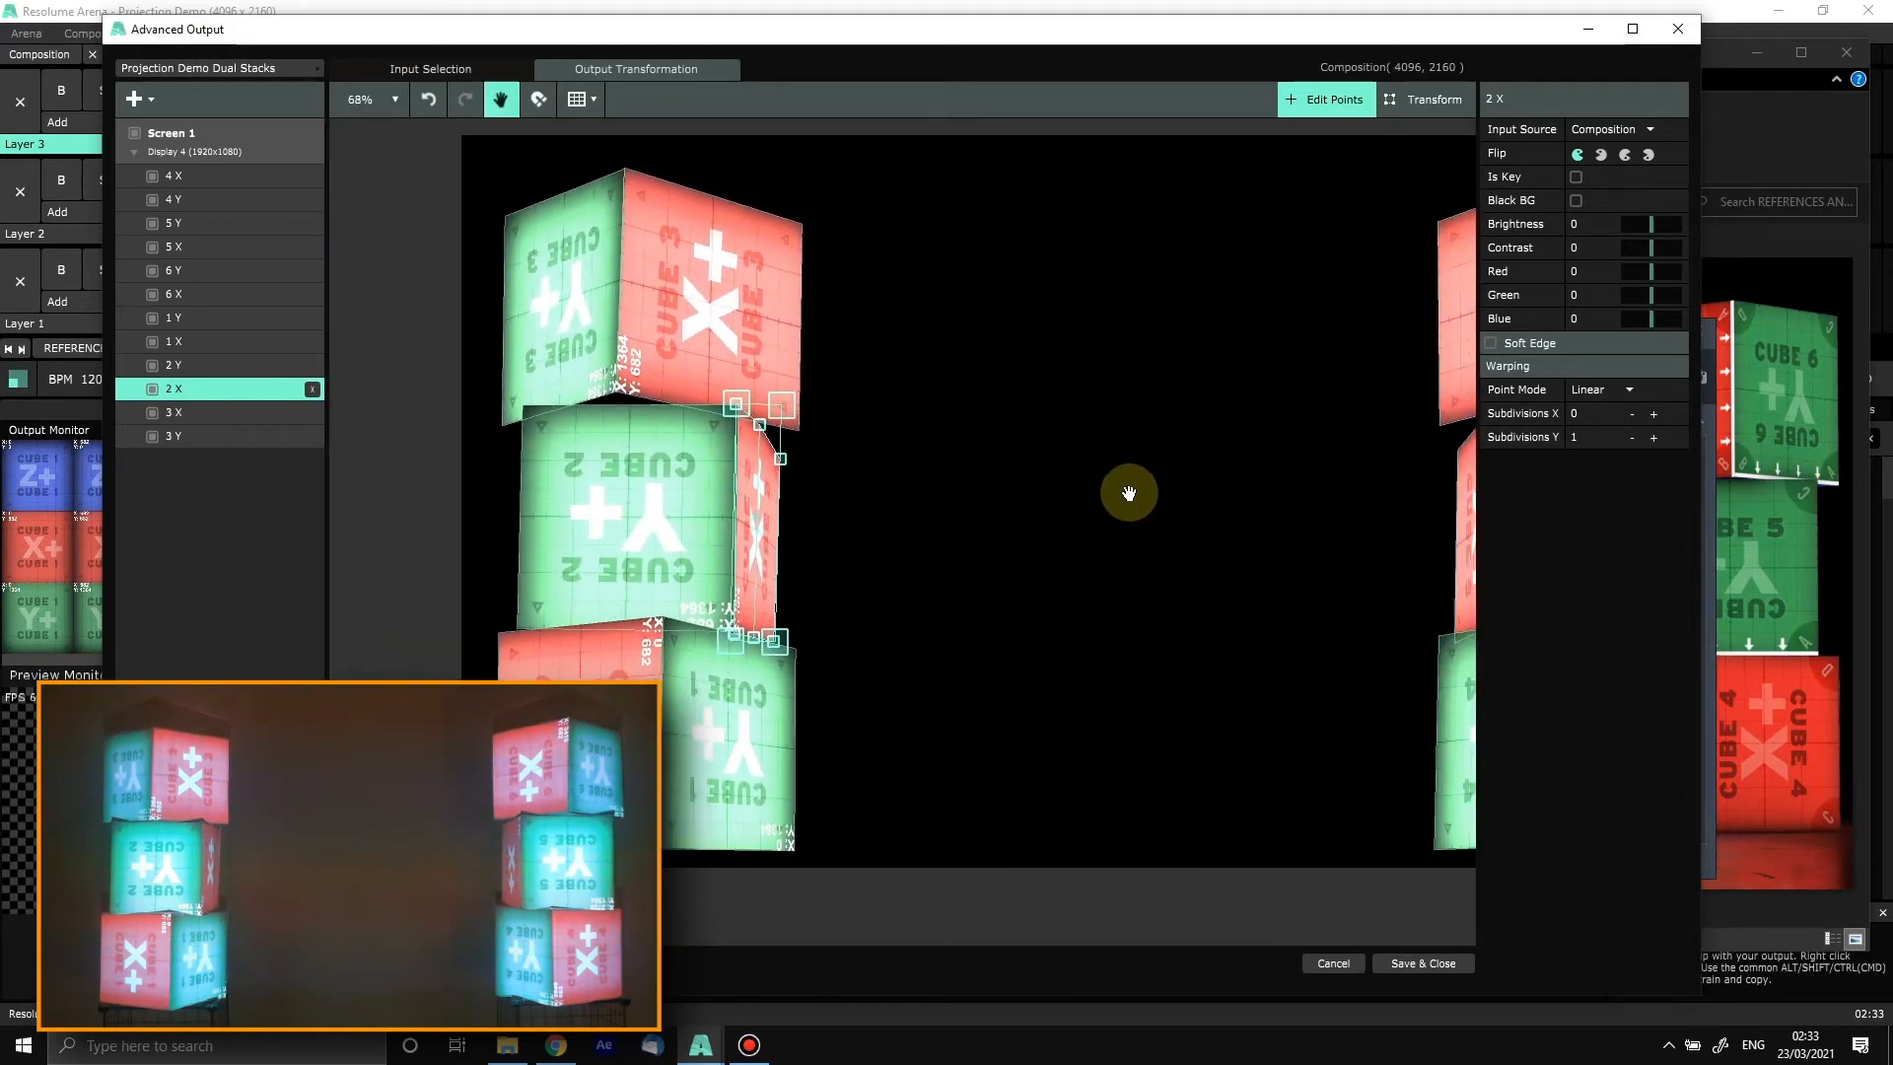
{"action": "left_click_drag", "start_coordinate": [1127, 493], "coordinate": [940, 501]}
{"action": "scroll", "coordinate": [958, 489], "scroll_direction": "down", "scroll_amount": 1}
{"action": "scroll", "coordinate": [960, 489], "scroll_direction": "down", "scroll_amount": 1}
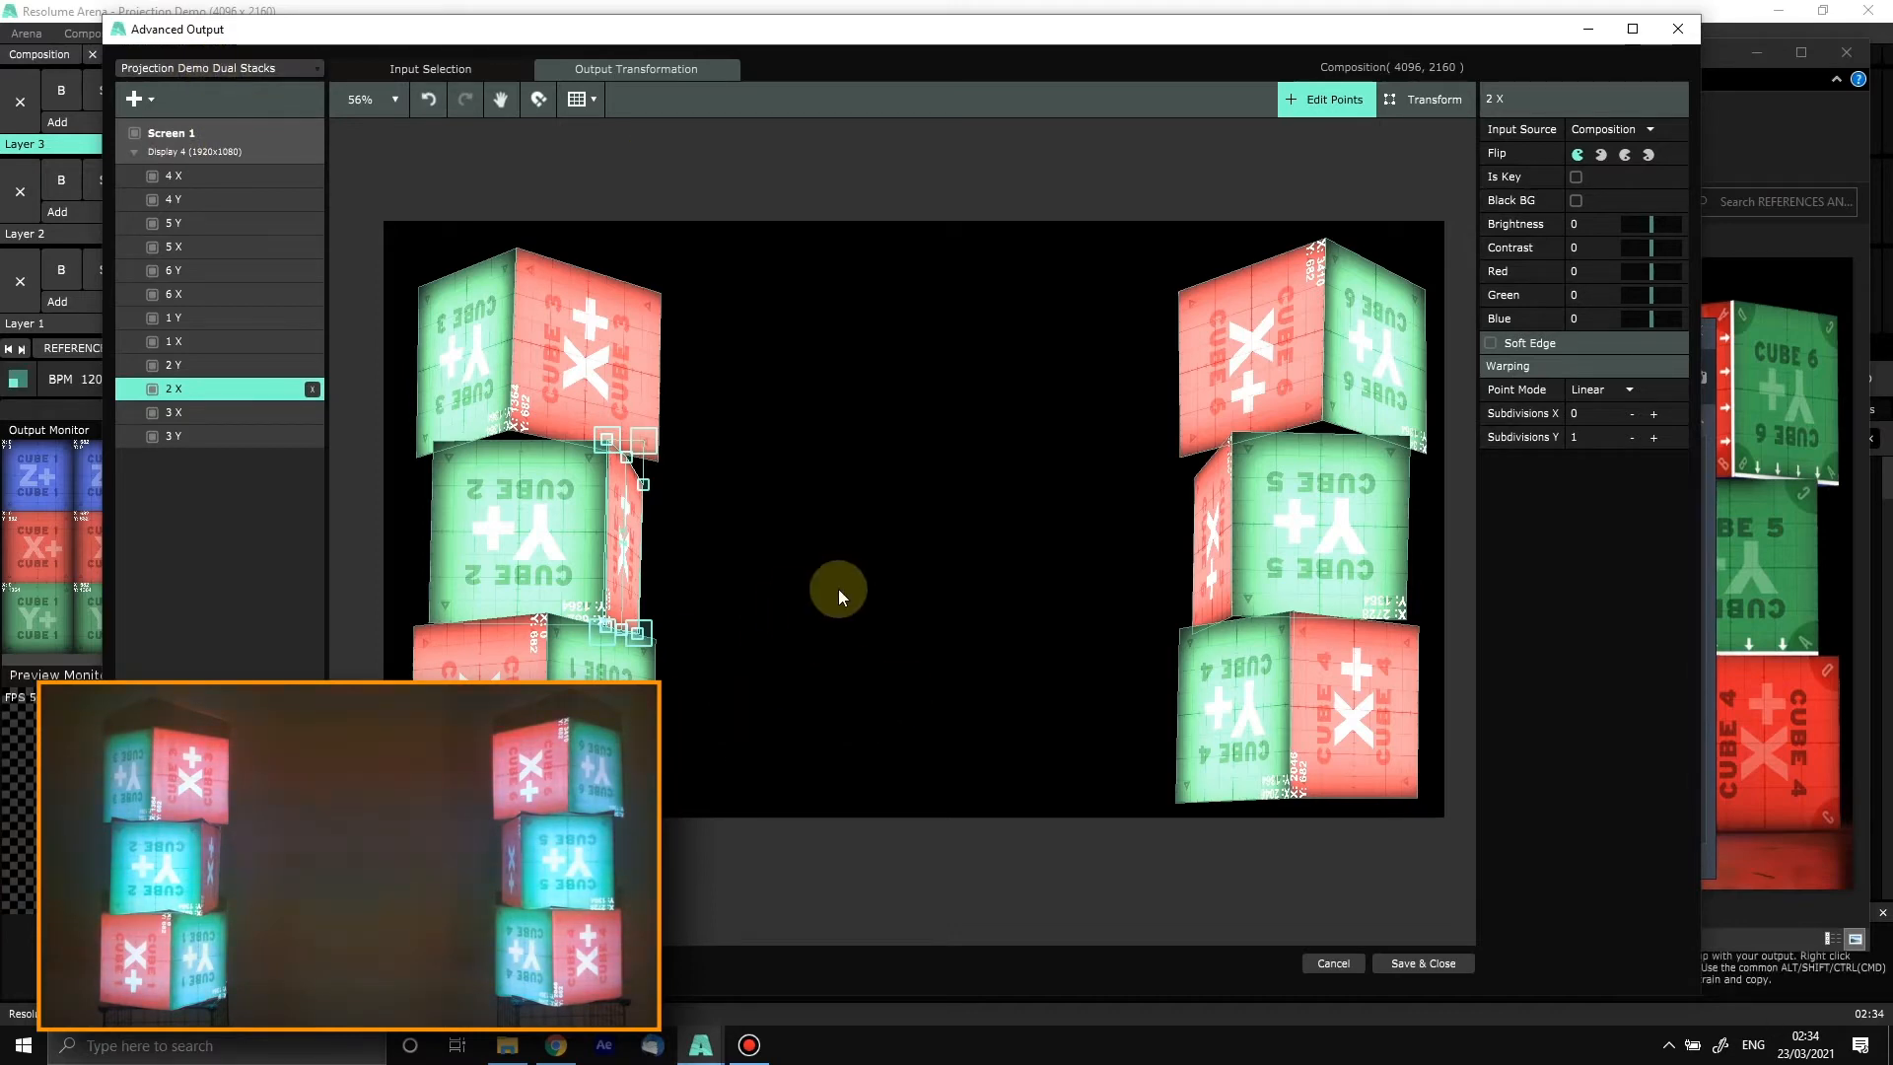
Step: Save the Projection Demo Dual Stacks preset and return from the advanced output to the Resolume composition window
{"action": "left_click", "coordinate": [212, 68]}
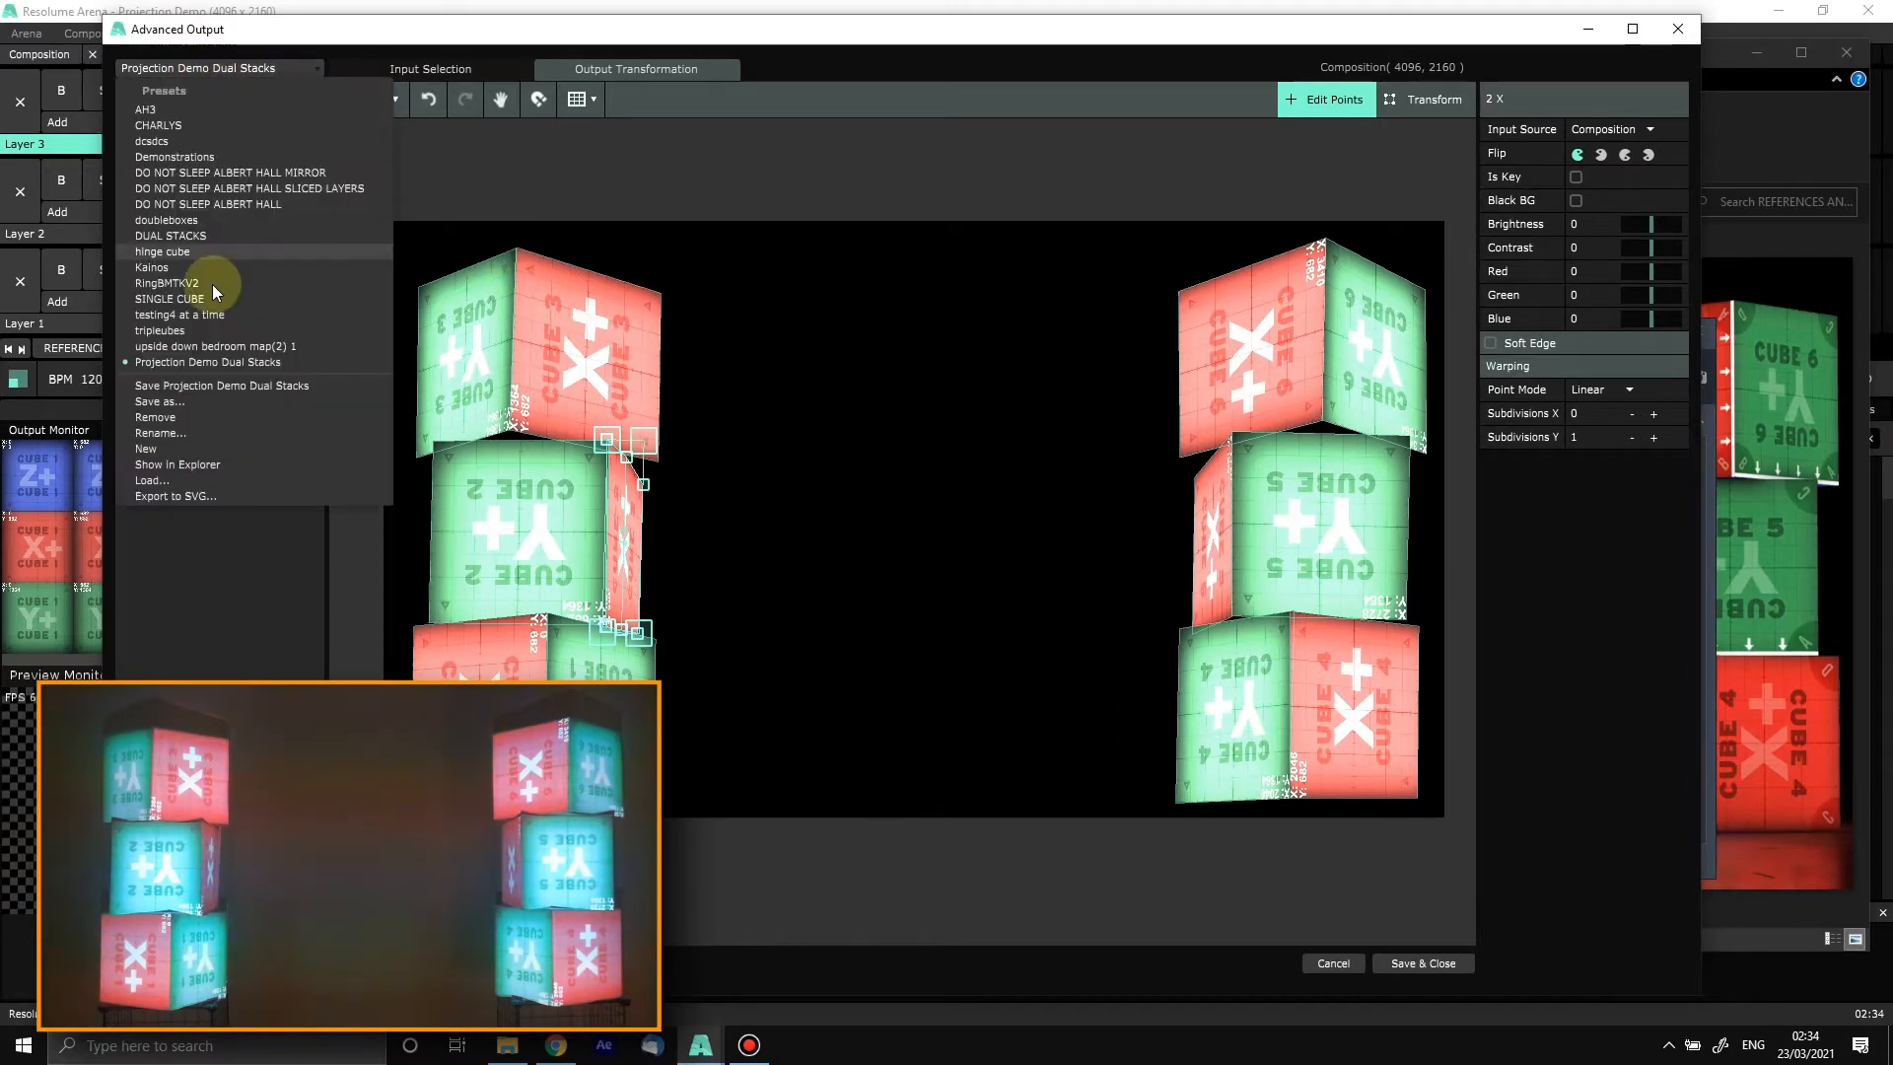
{"action": "left_click", "coordinate": [177, 387]}
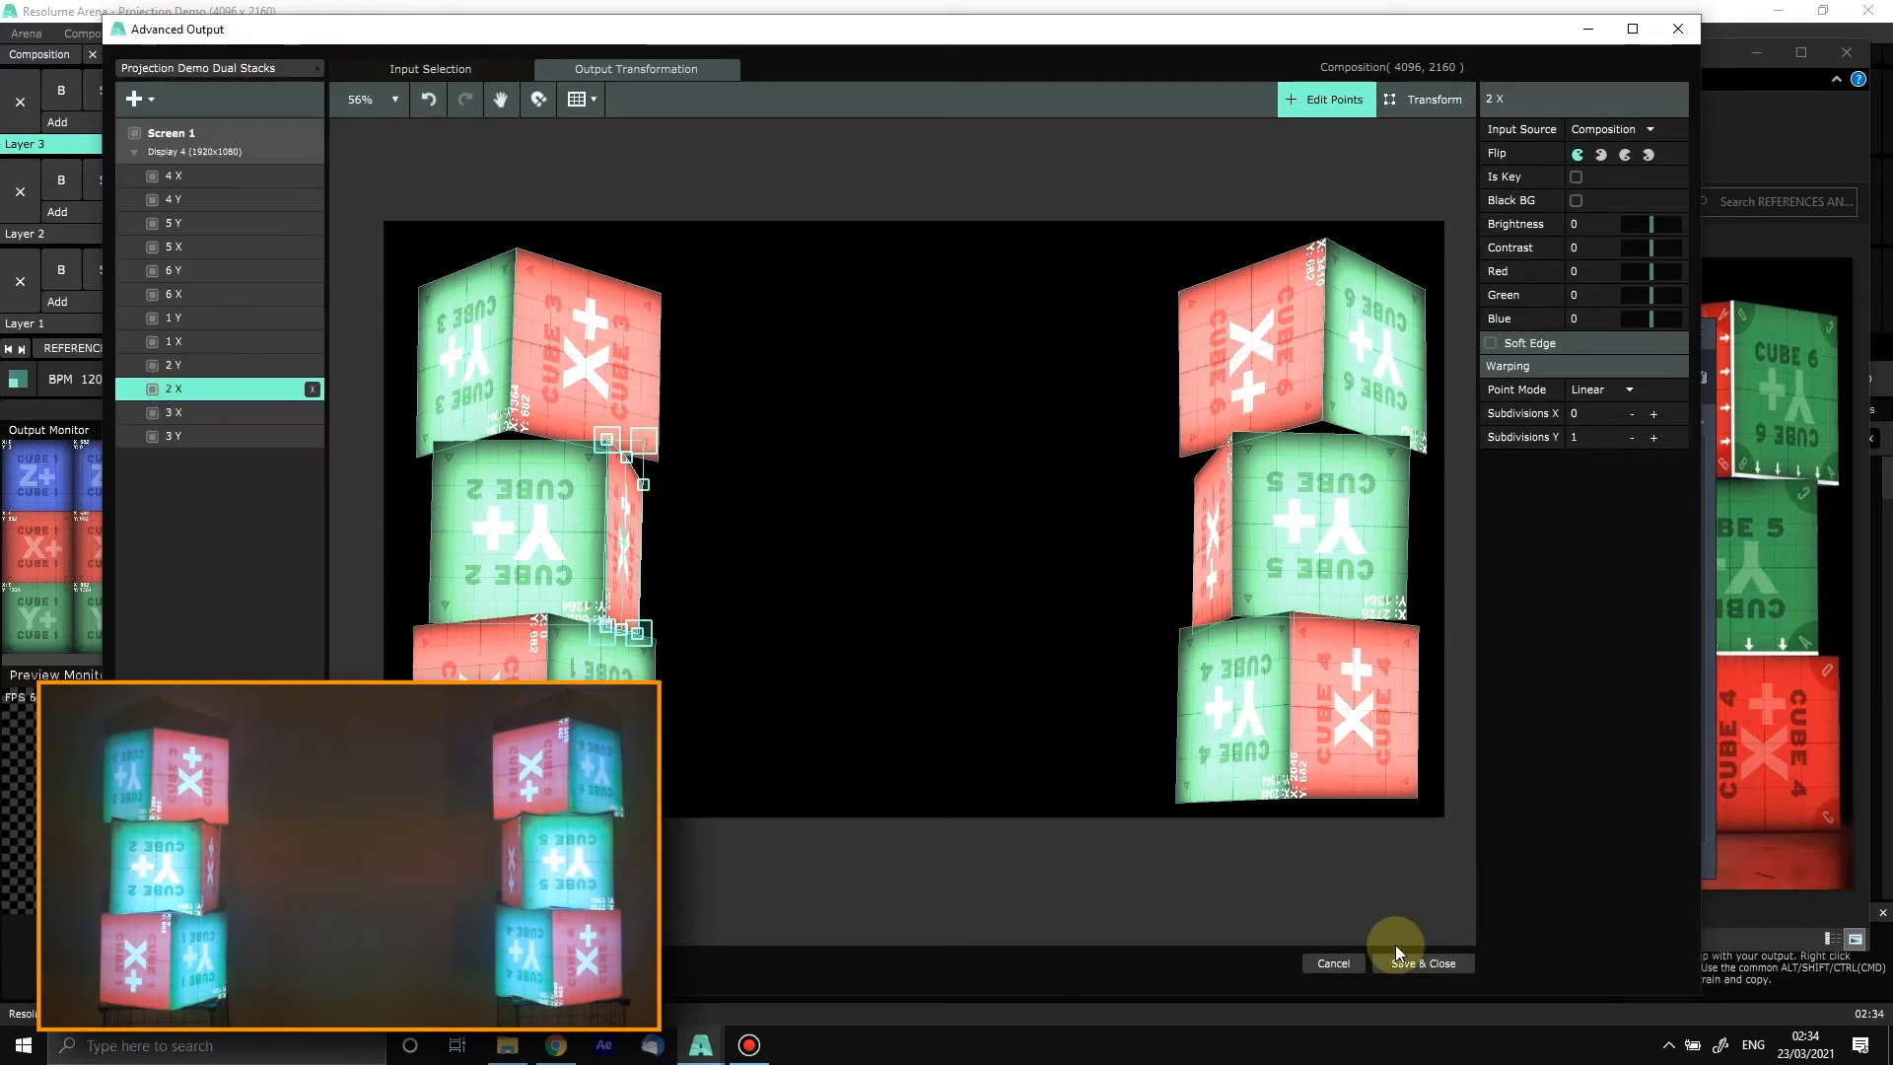
{"action": "left_click", "coordinate": [1402, 962]}
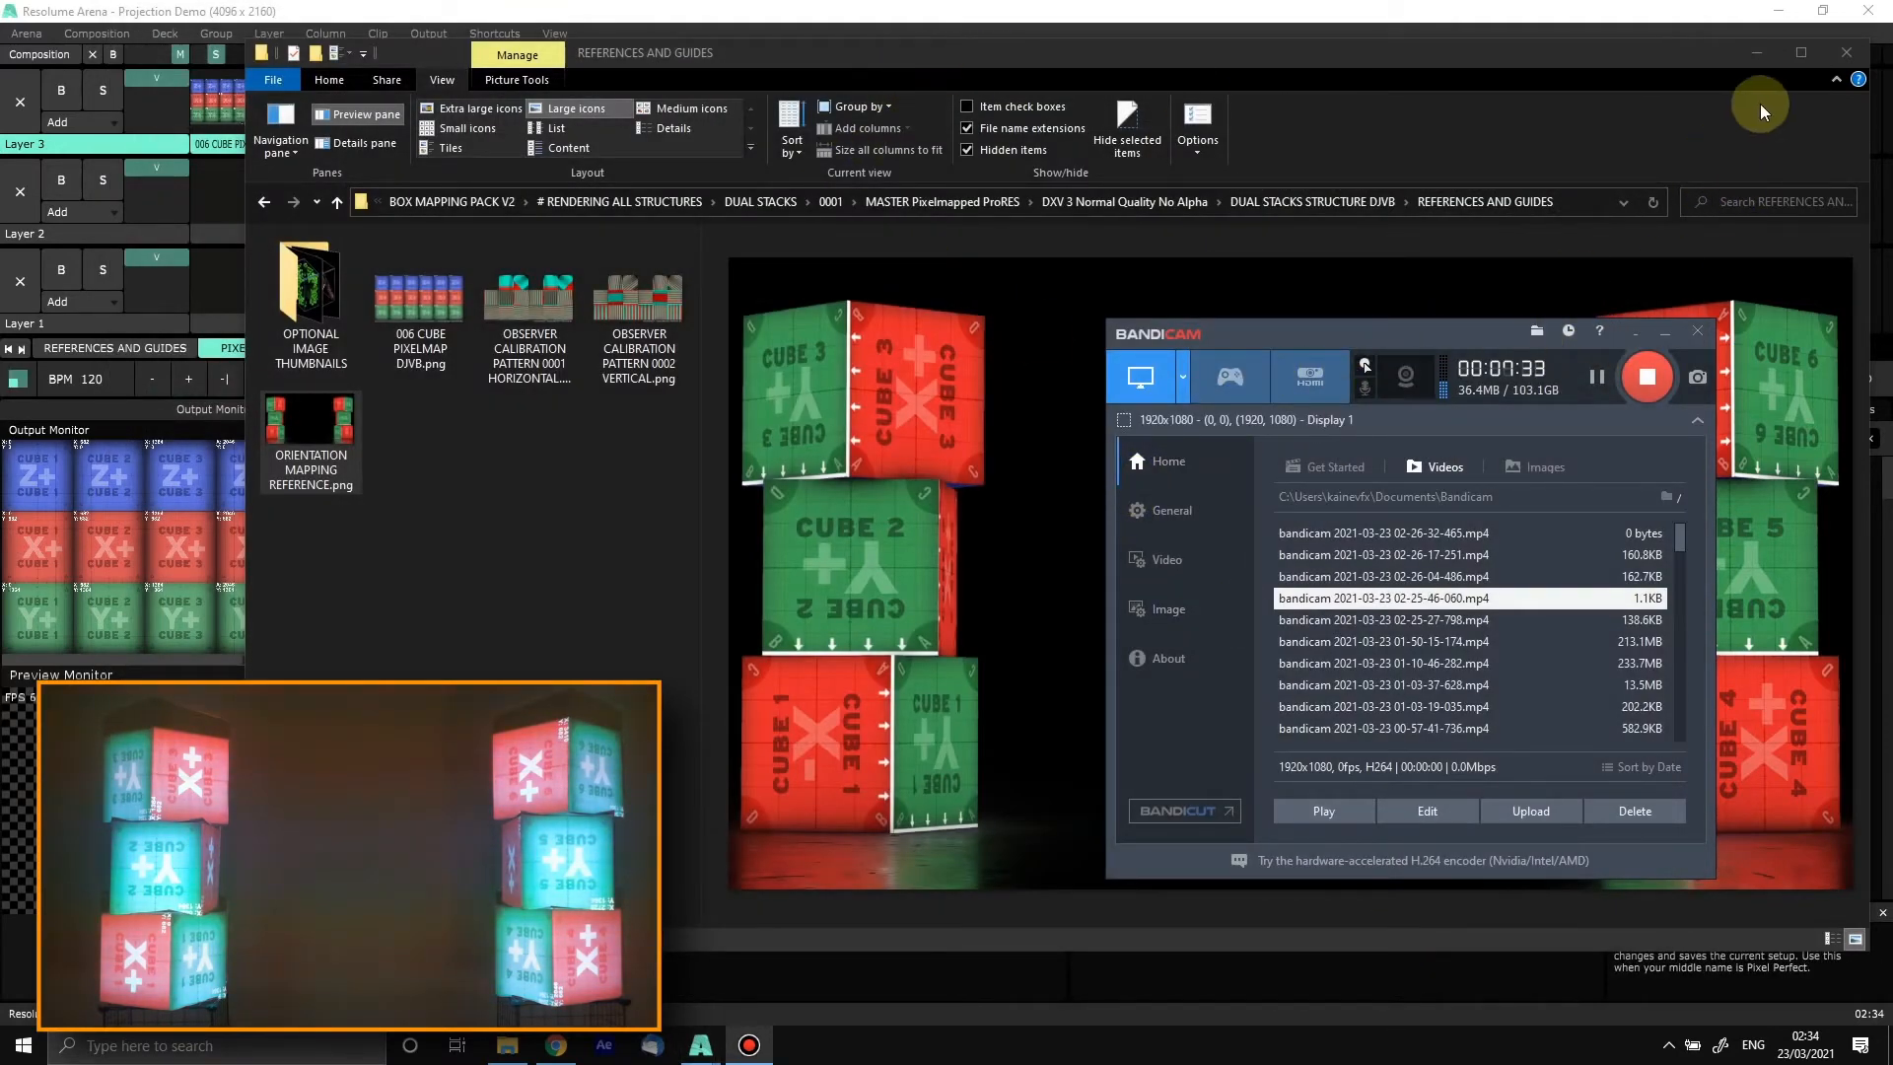
{"action": "left_click", "coordinate": [1756, 65]}
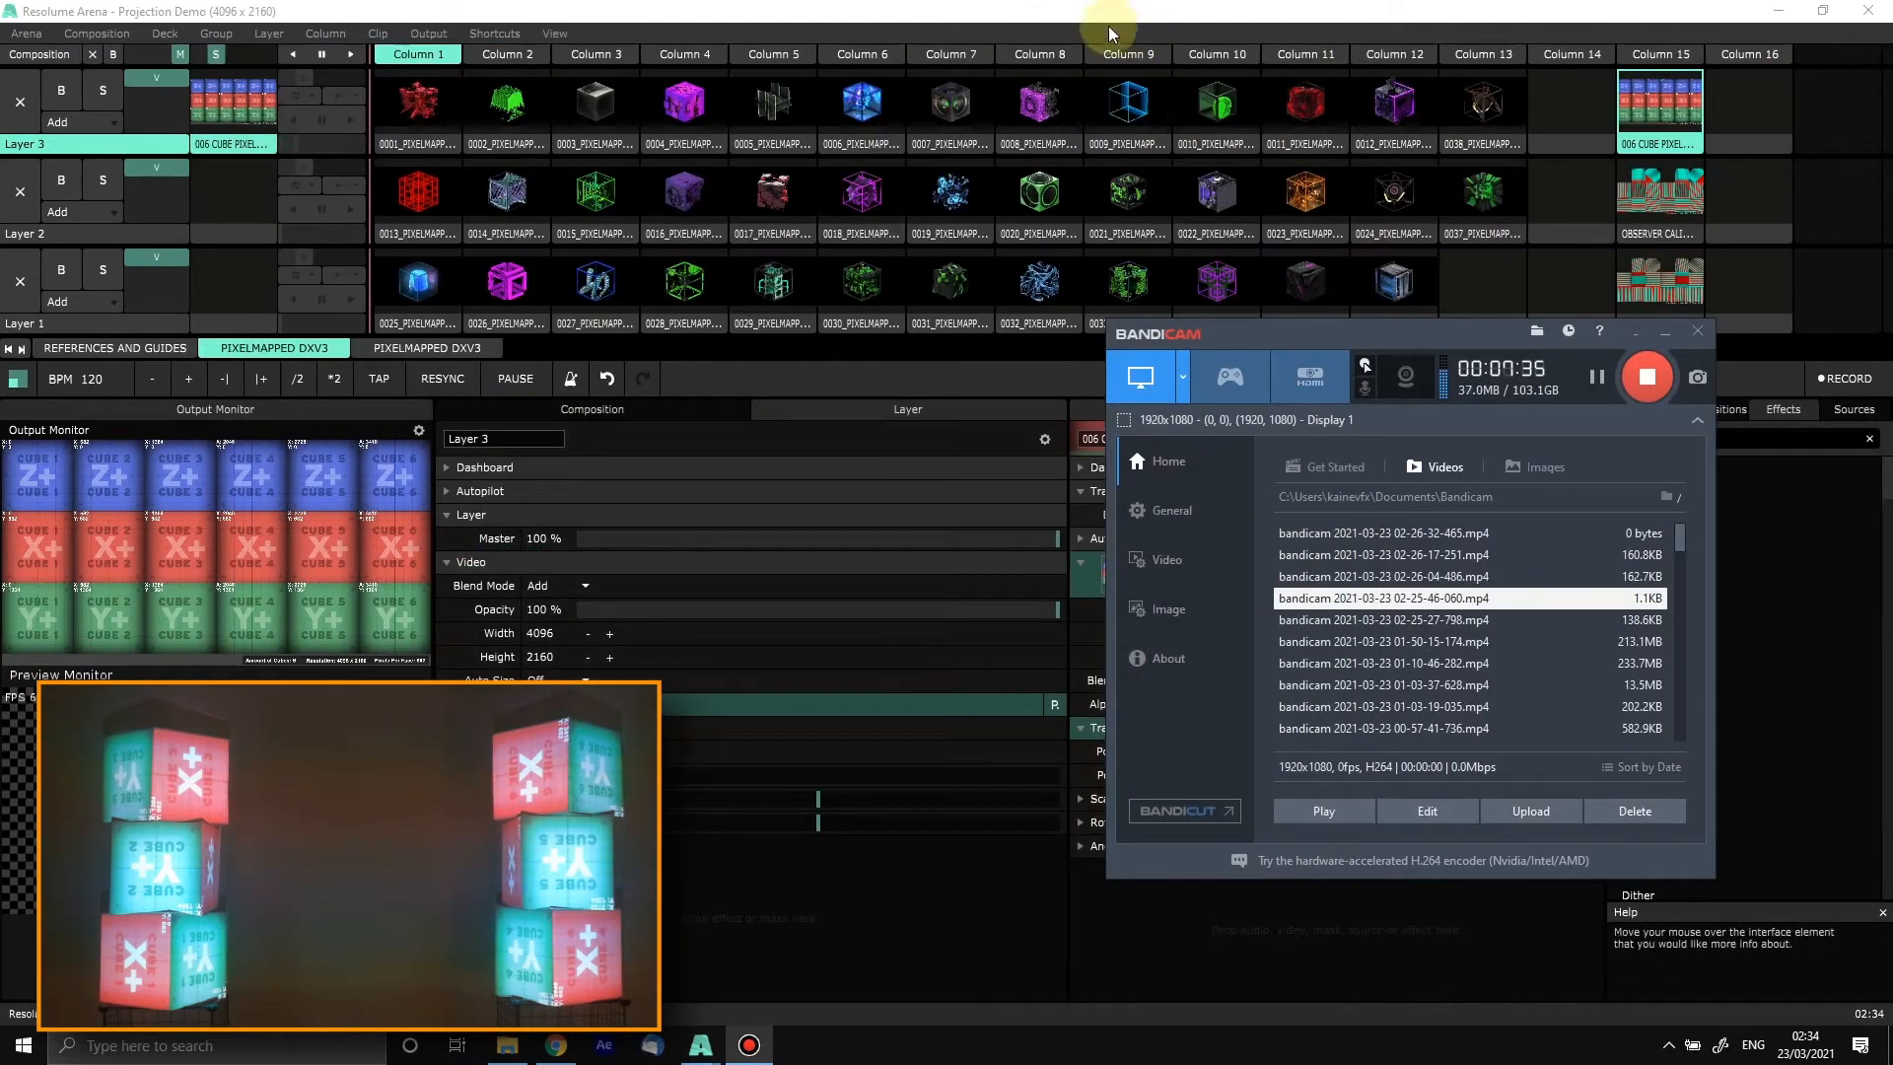
{"action": "left_click", "coordinate": [1091, 19]}
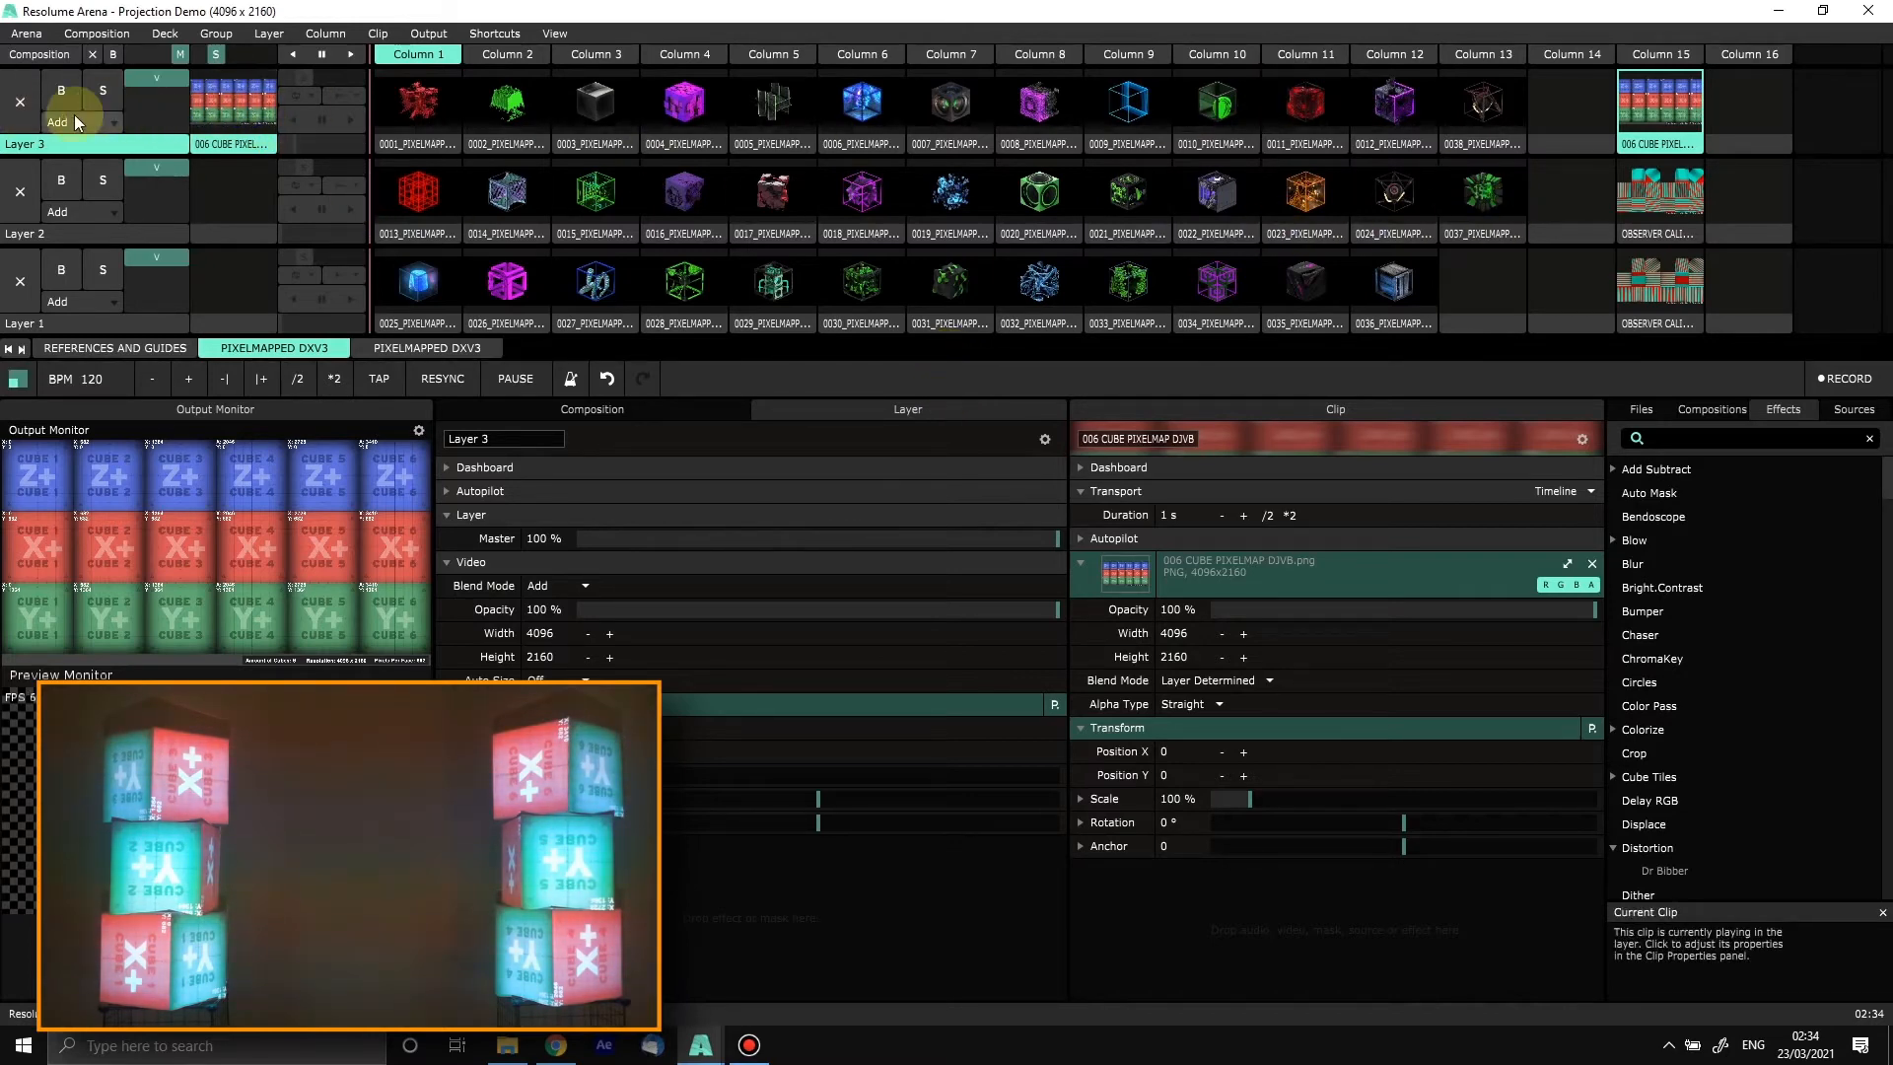
Step: Clear the pixelmap from layer 3 and check the mapping with the horizontal and vertical observer calibration patterns
{"action": "left_click", "coordinate": [20, 101]}
{"action": "left_click", "coordinate": [1638, 195]}
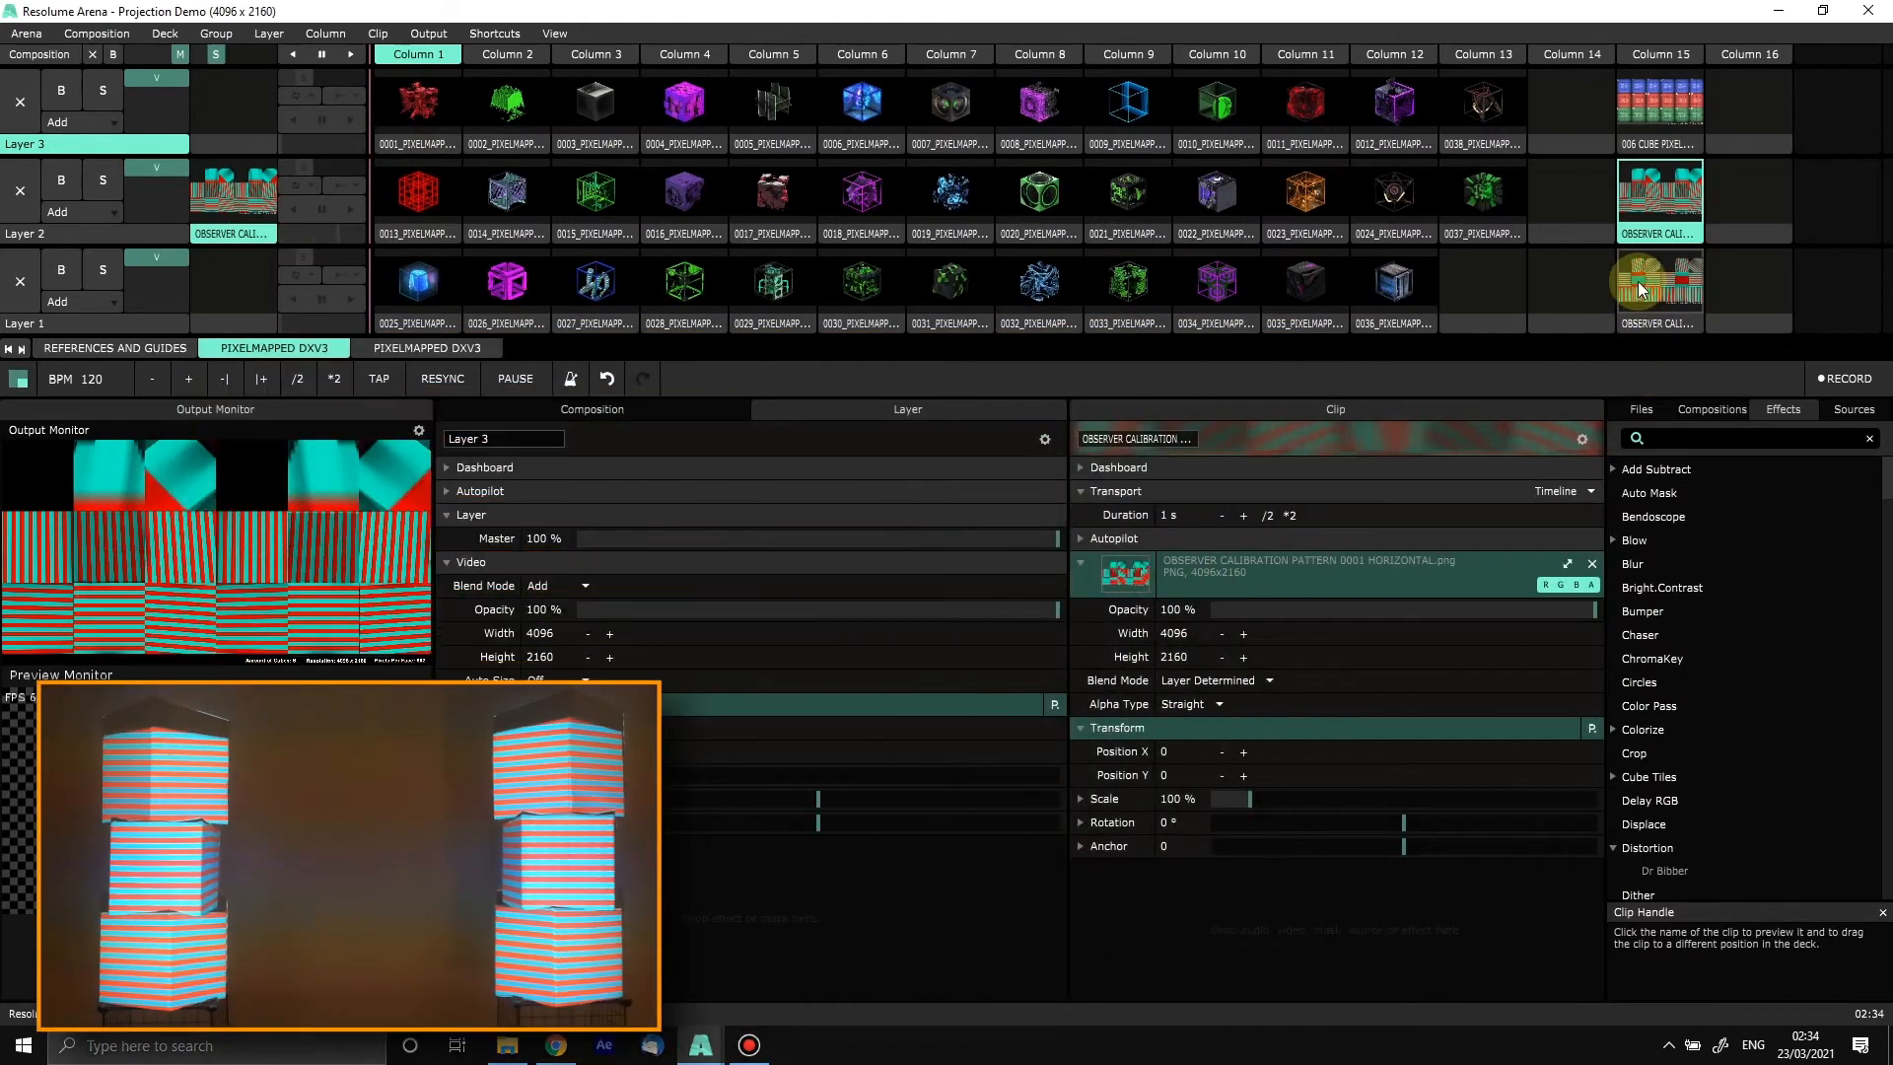
{"action": "left_click", "coordinate": [1640, 289]}
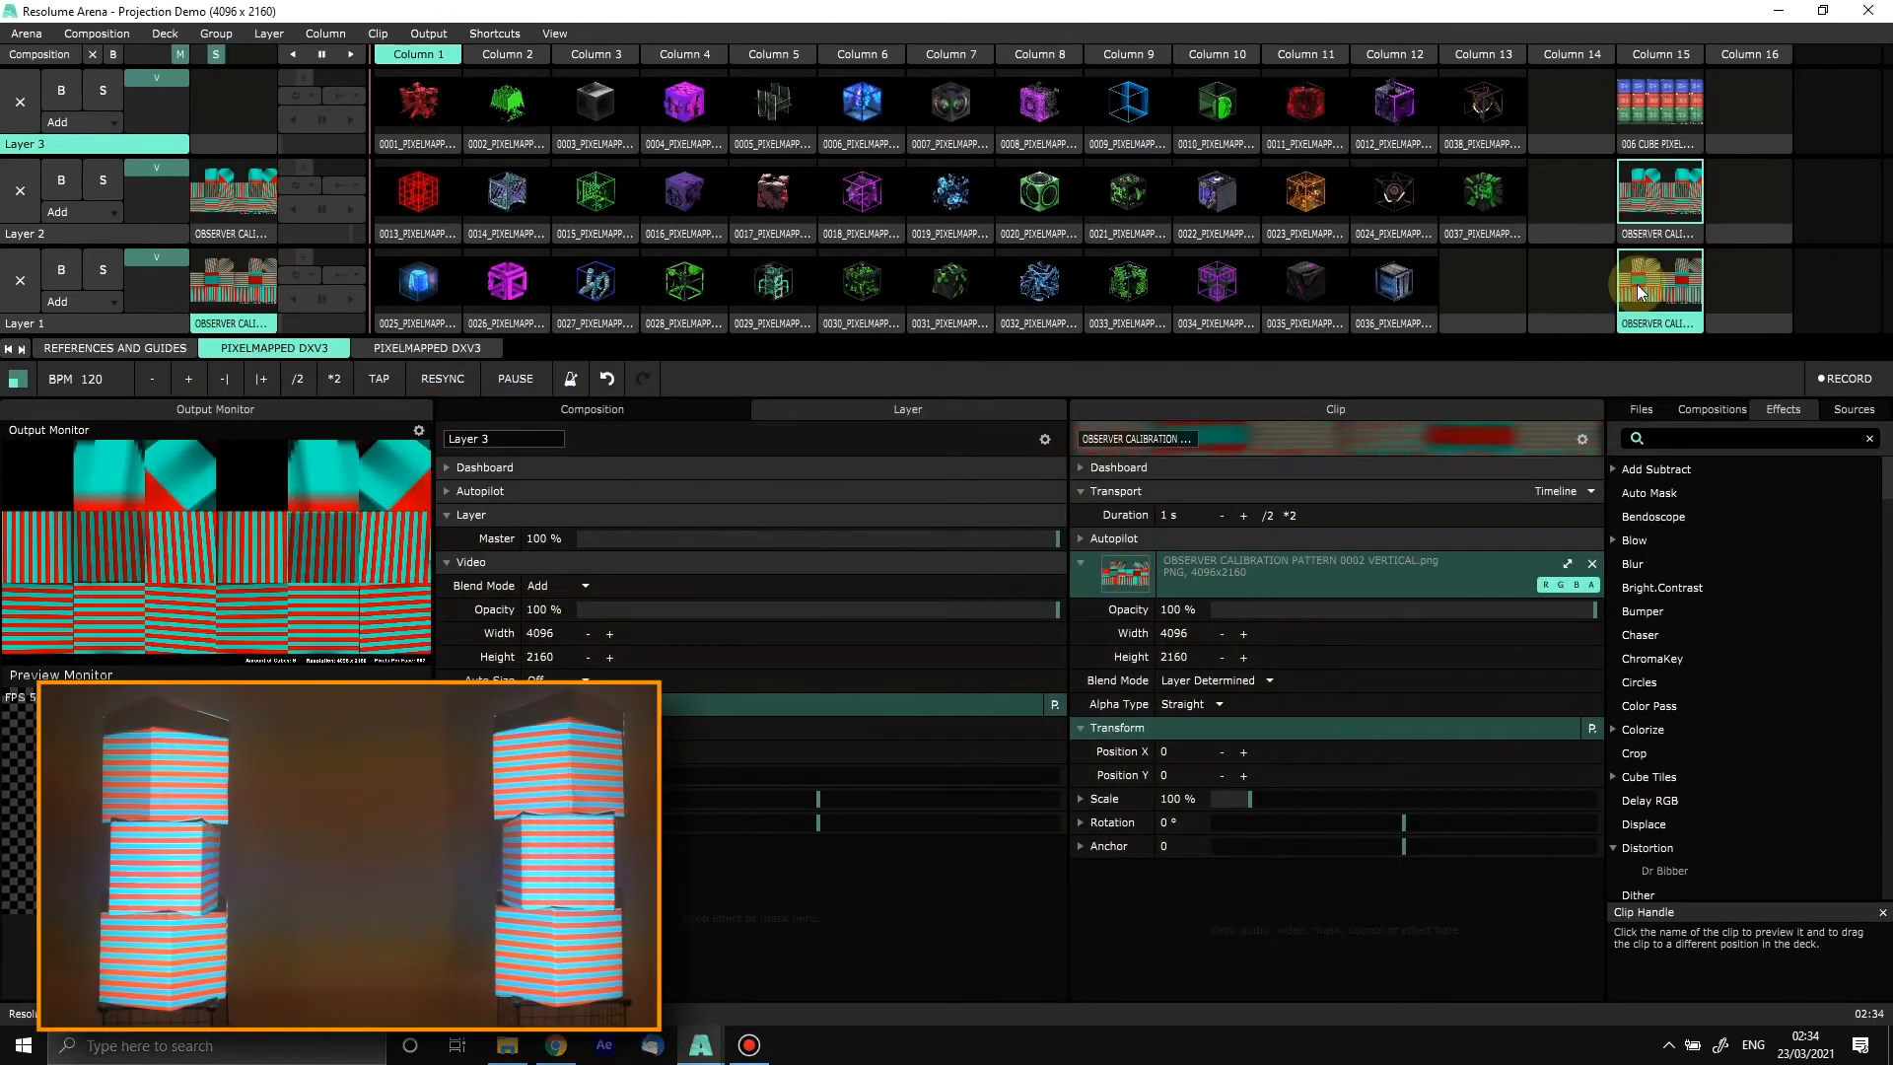
{"action": "left_click", "coordinate": [19, 183]}
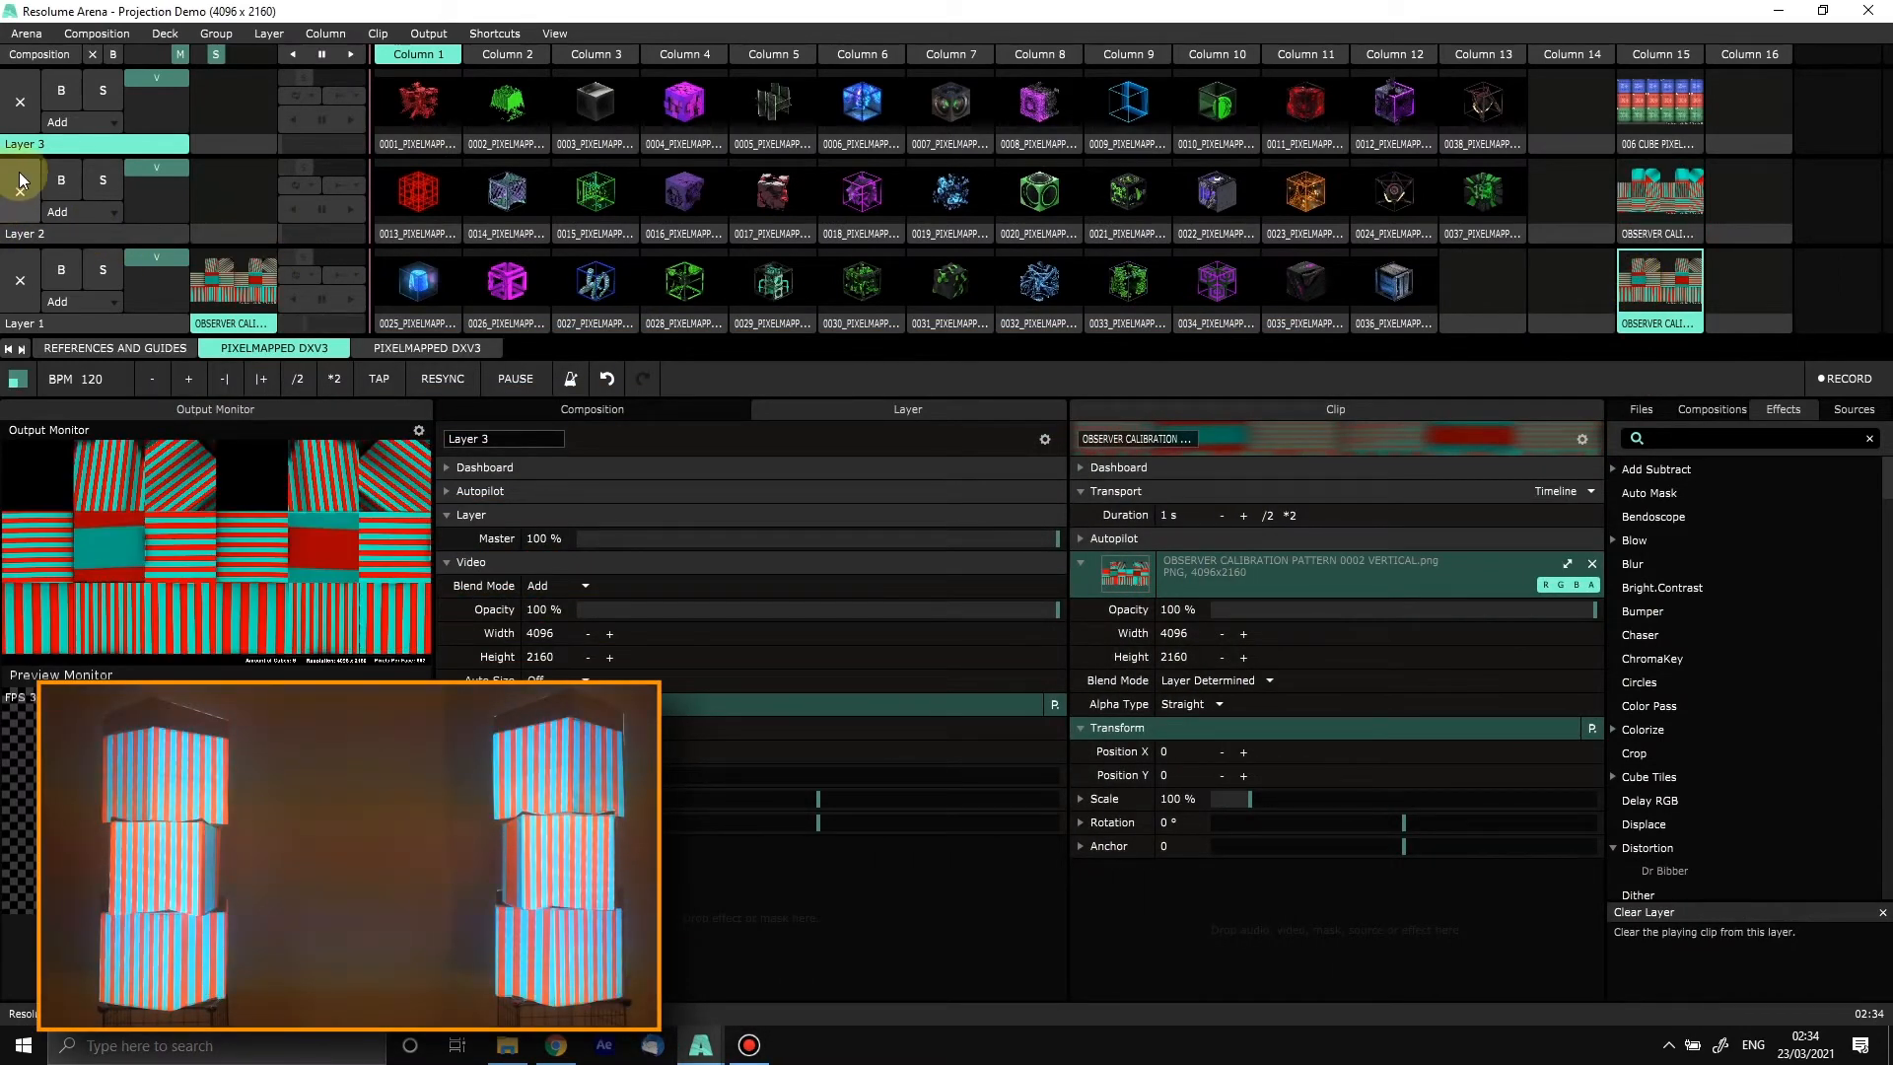
{"action": "left_click", "coordinate": [21, 281]}
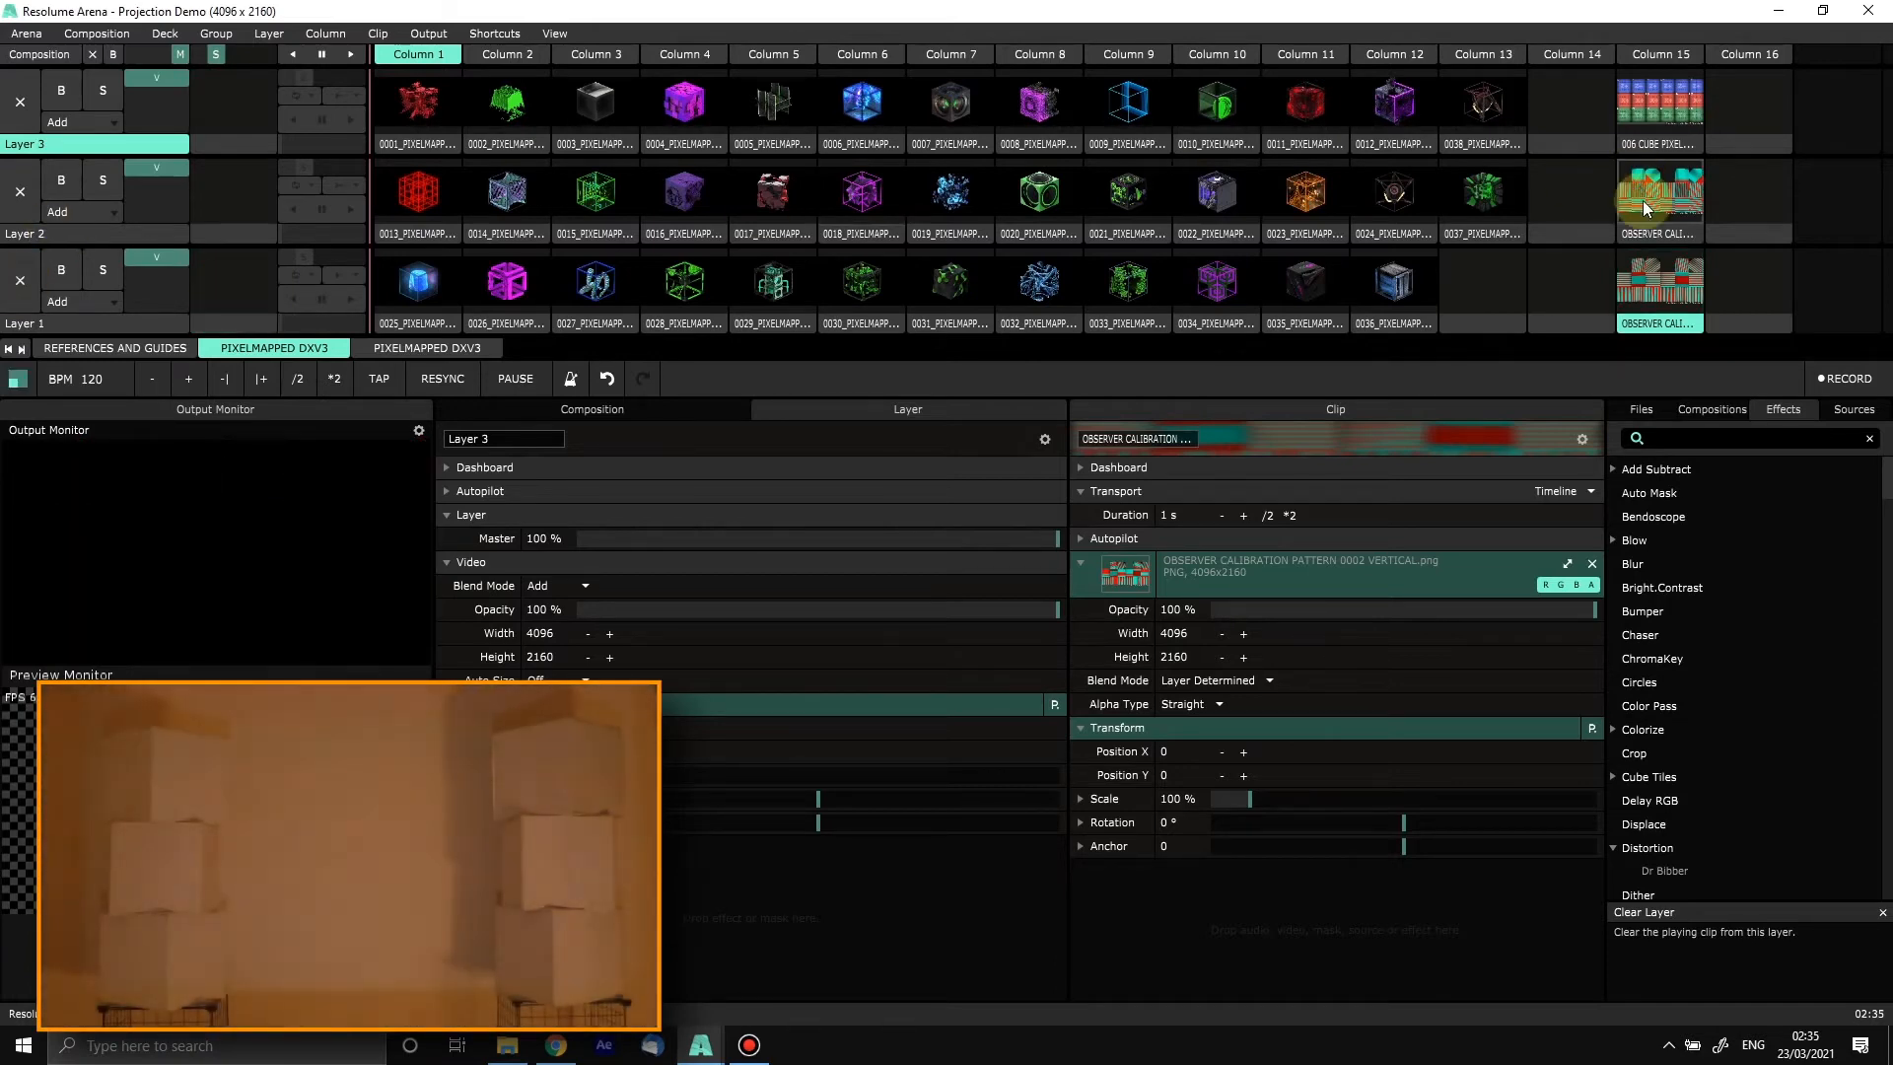
Step: Check the horizontal calibration pattern again, clear it from layer 2 and play the 006 CUBE PIXELMAP clip on layer 3
{"action": "left_click", "coordinate": [1647, 200]}
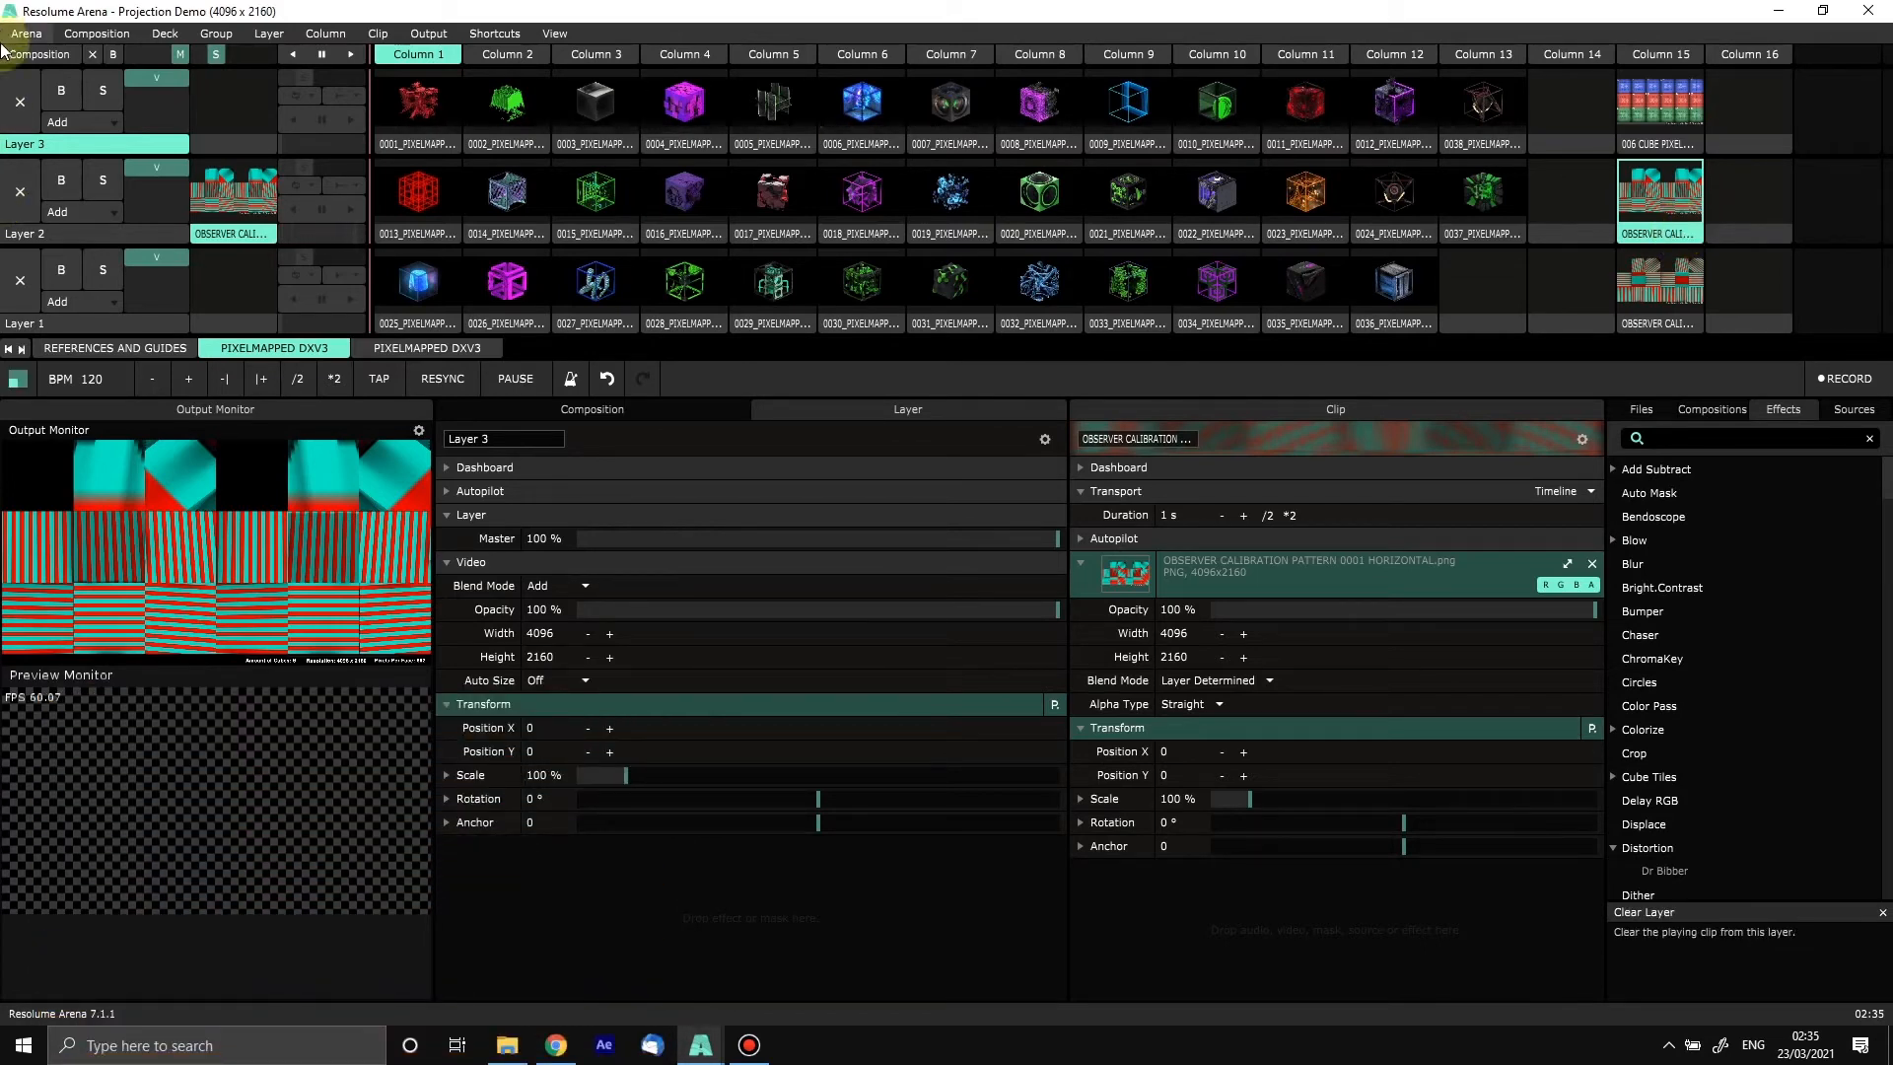
{"action": "left_click", "coordinate": [20, 190]}
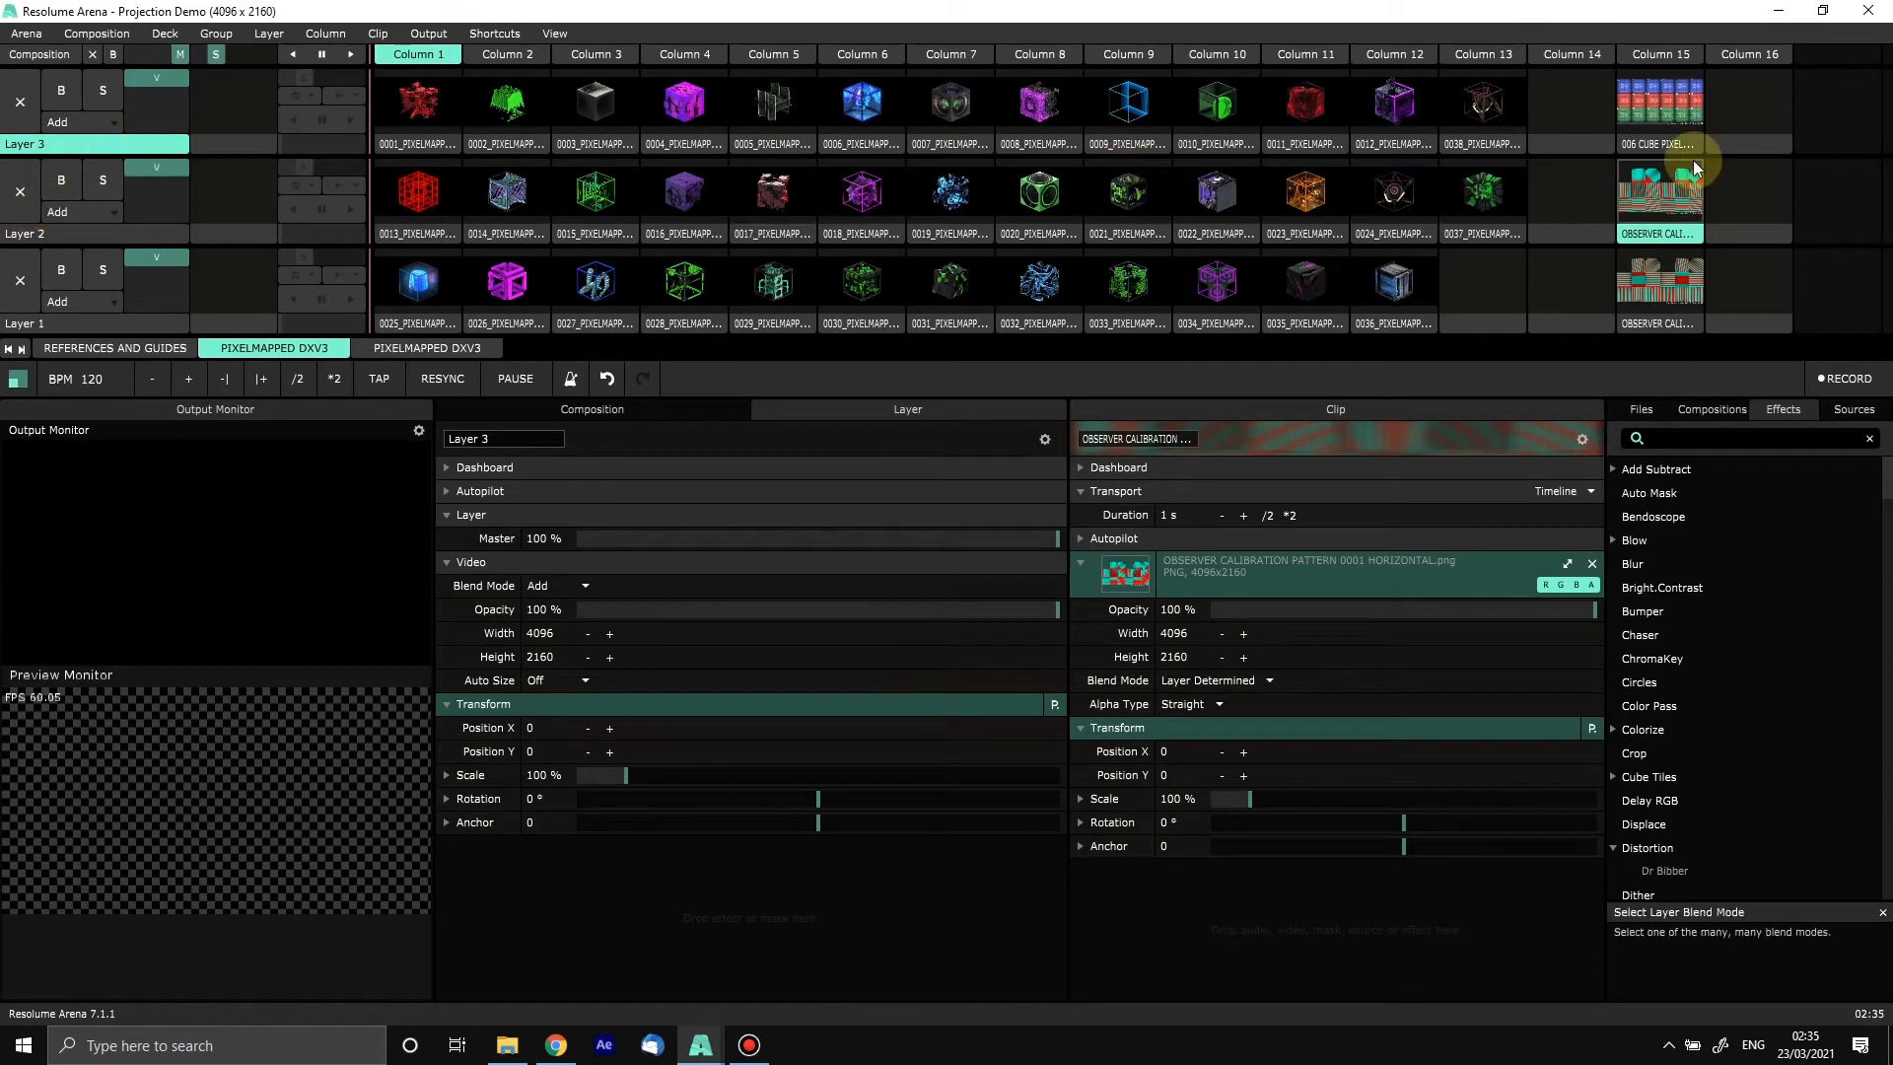
{"action": "left_click", "coordinate": [1670, 117]}
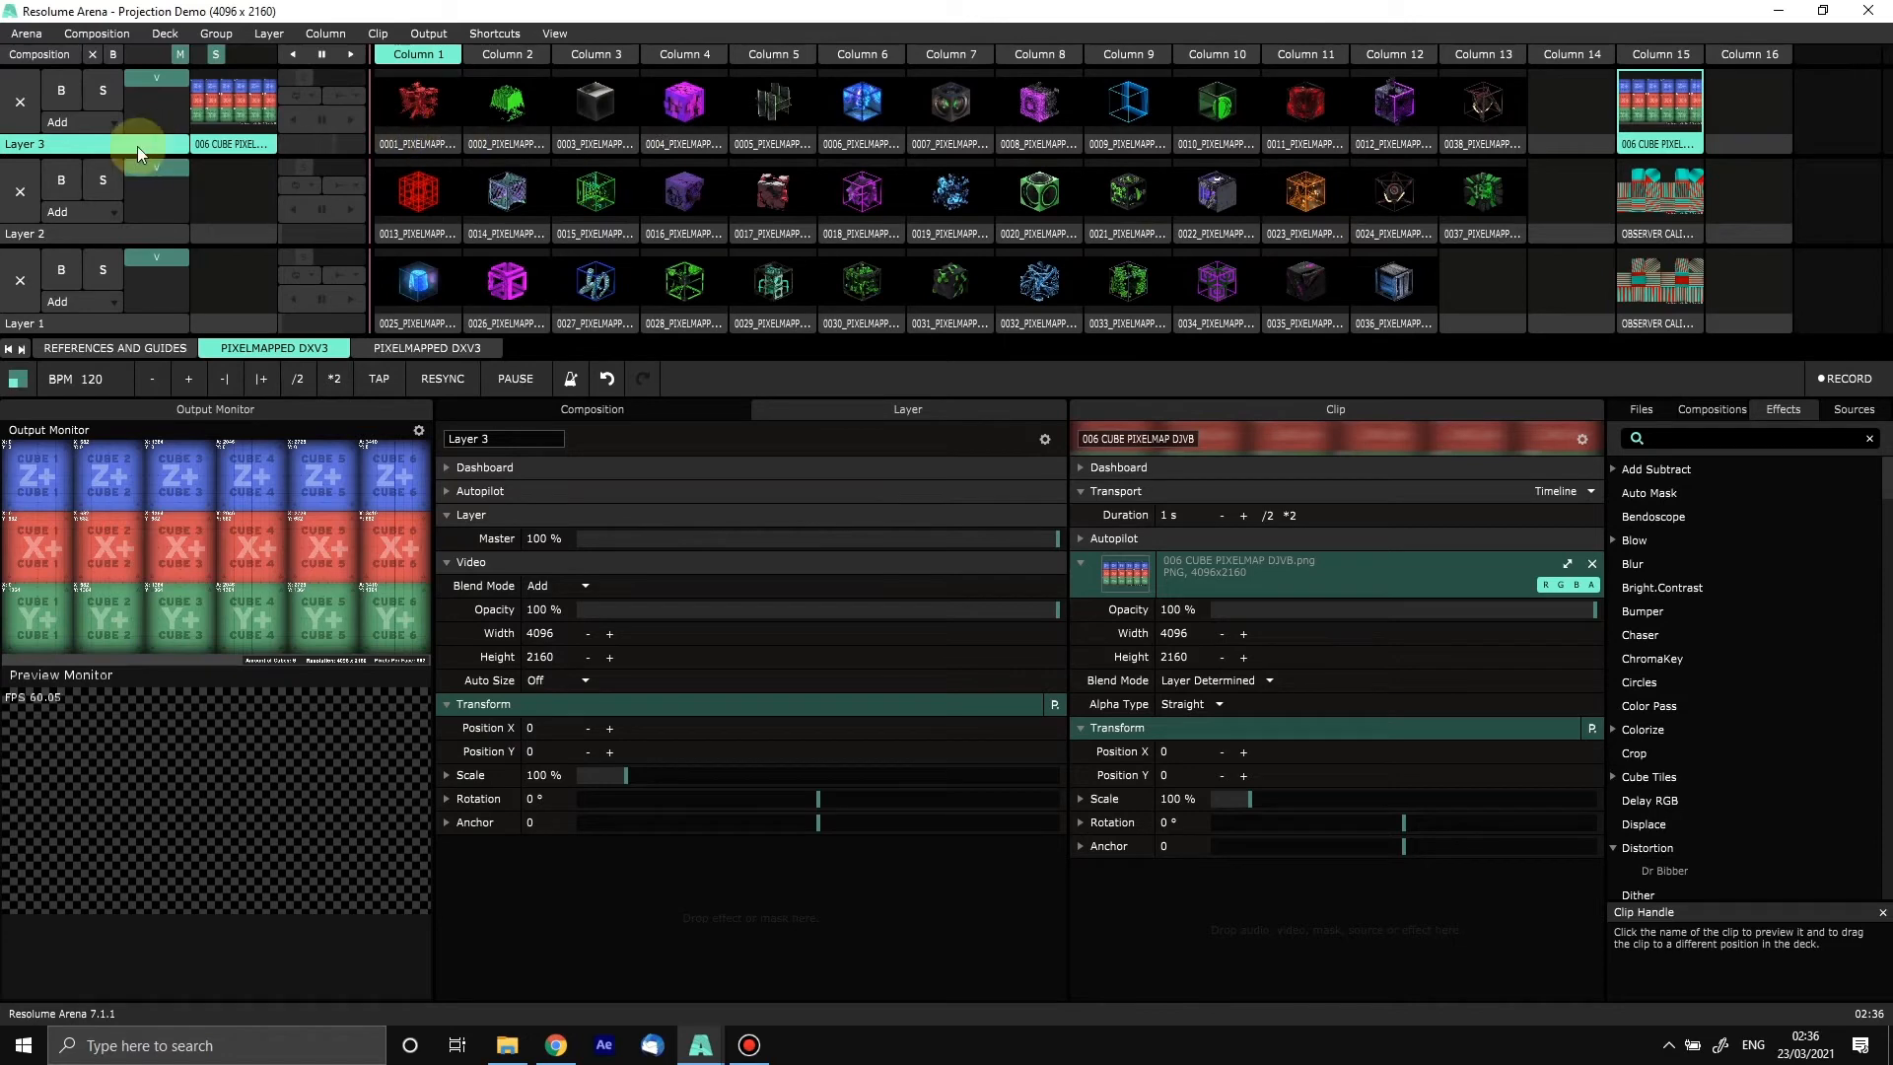
Step: Select all pixelmapped content clips across the three layers, from 0001 to 0038, and set their target to Active Layer
{"action": "left_click", "coordinate": [383, 146]}
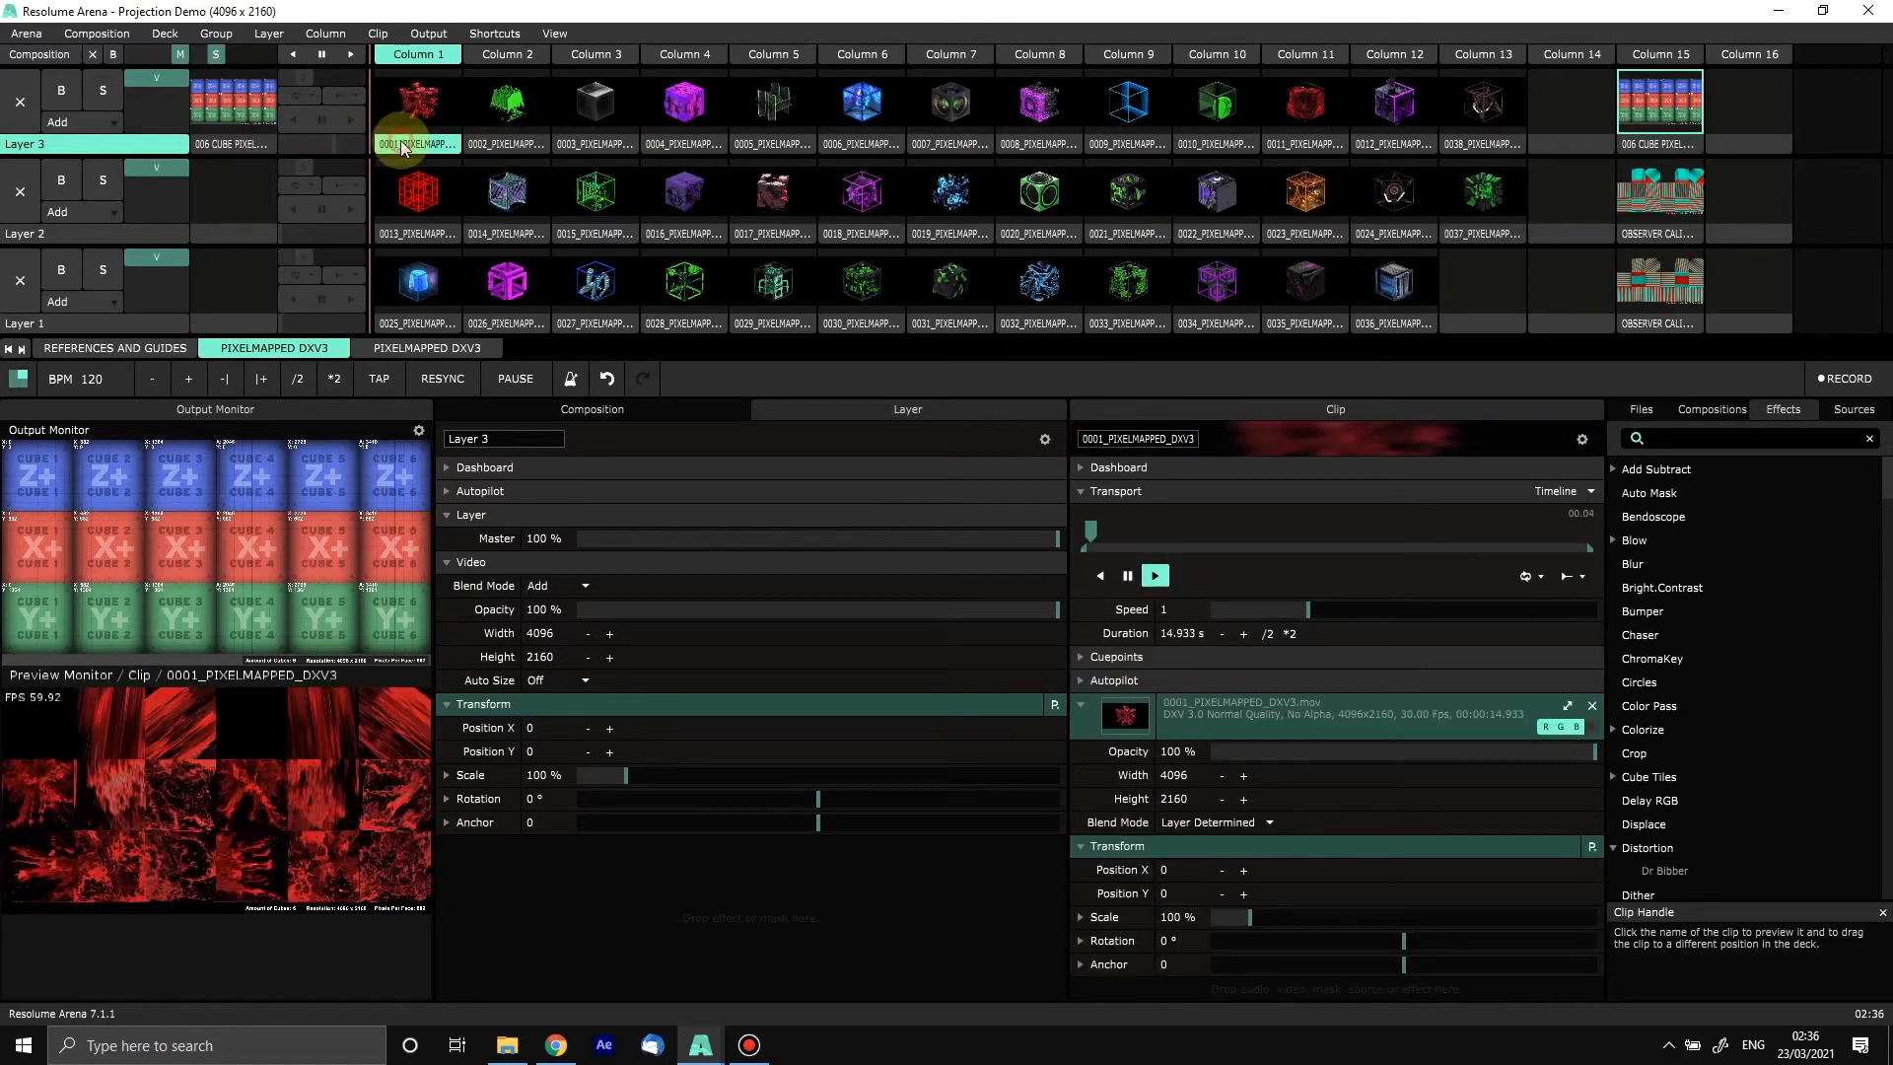
{"action": "left_click", "coordinate": [1486, 145]}
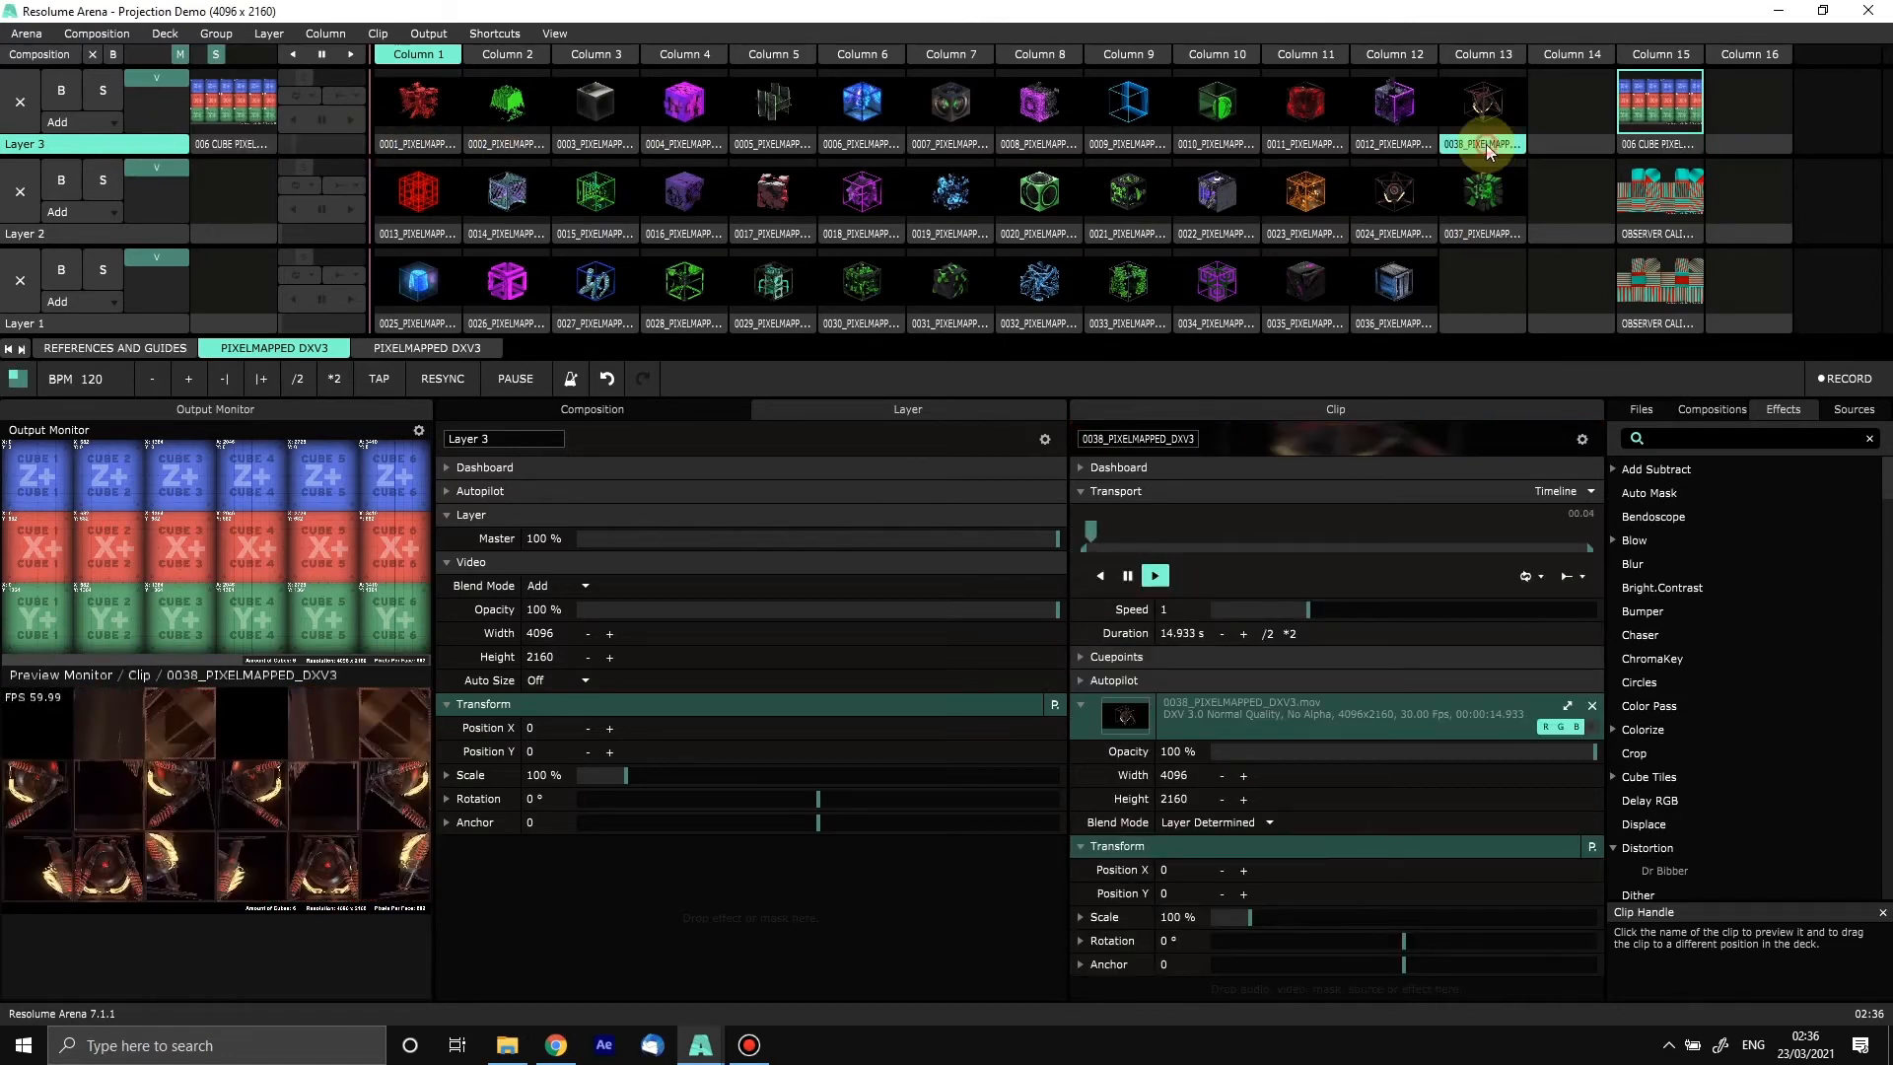
{"action": "left_click", "coordinate": [431, 325], "text": "shift"}
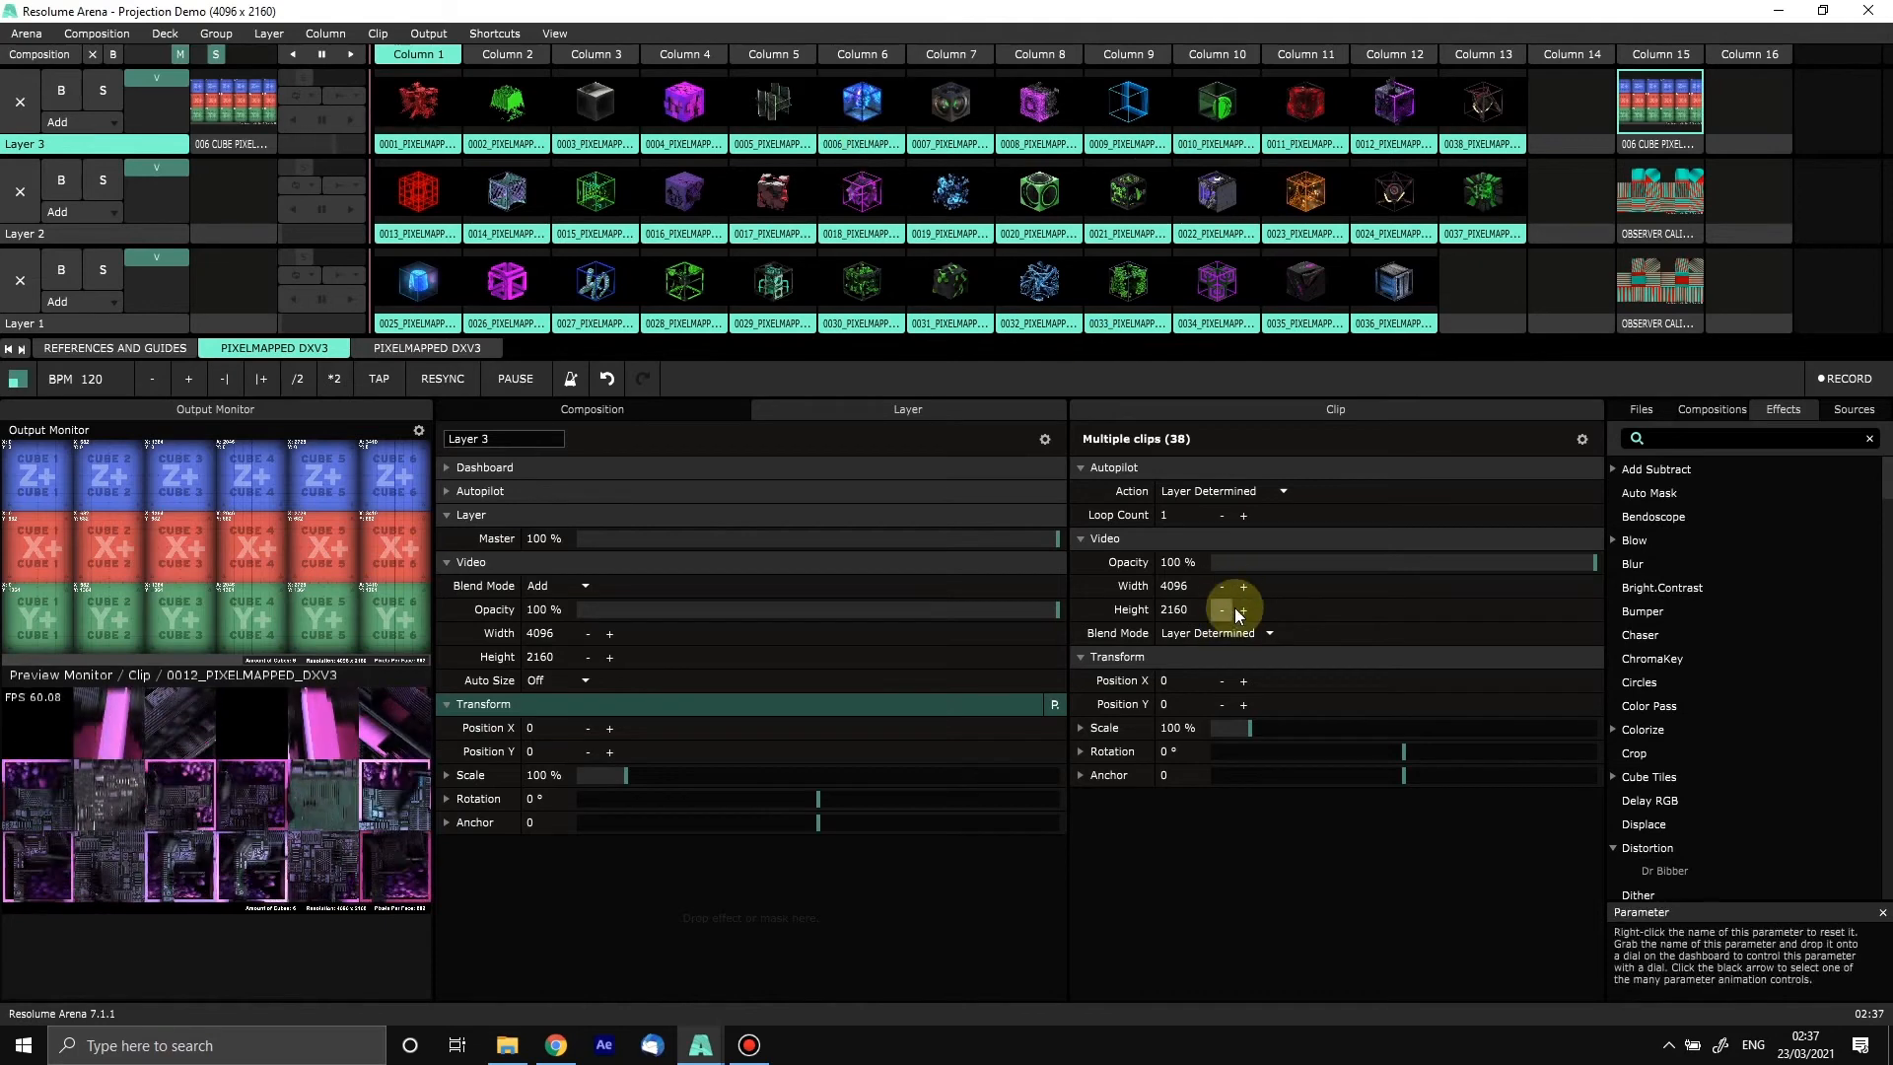
{"action": "right_click", "coordinate": [946, 234]}
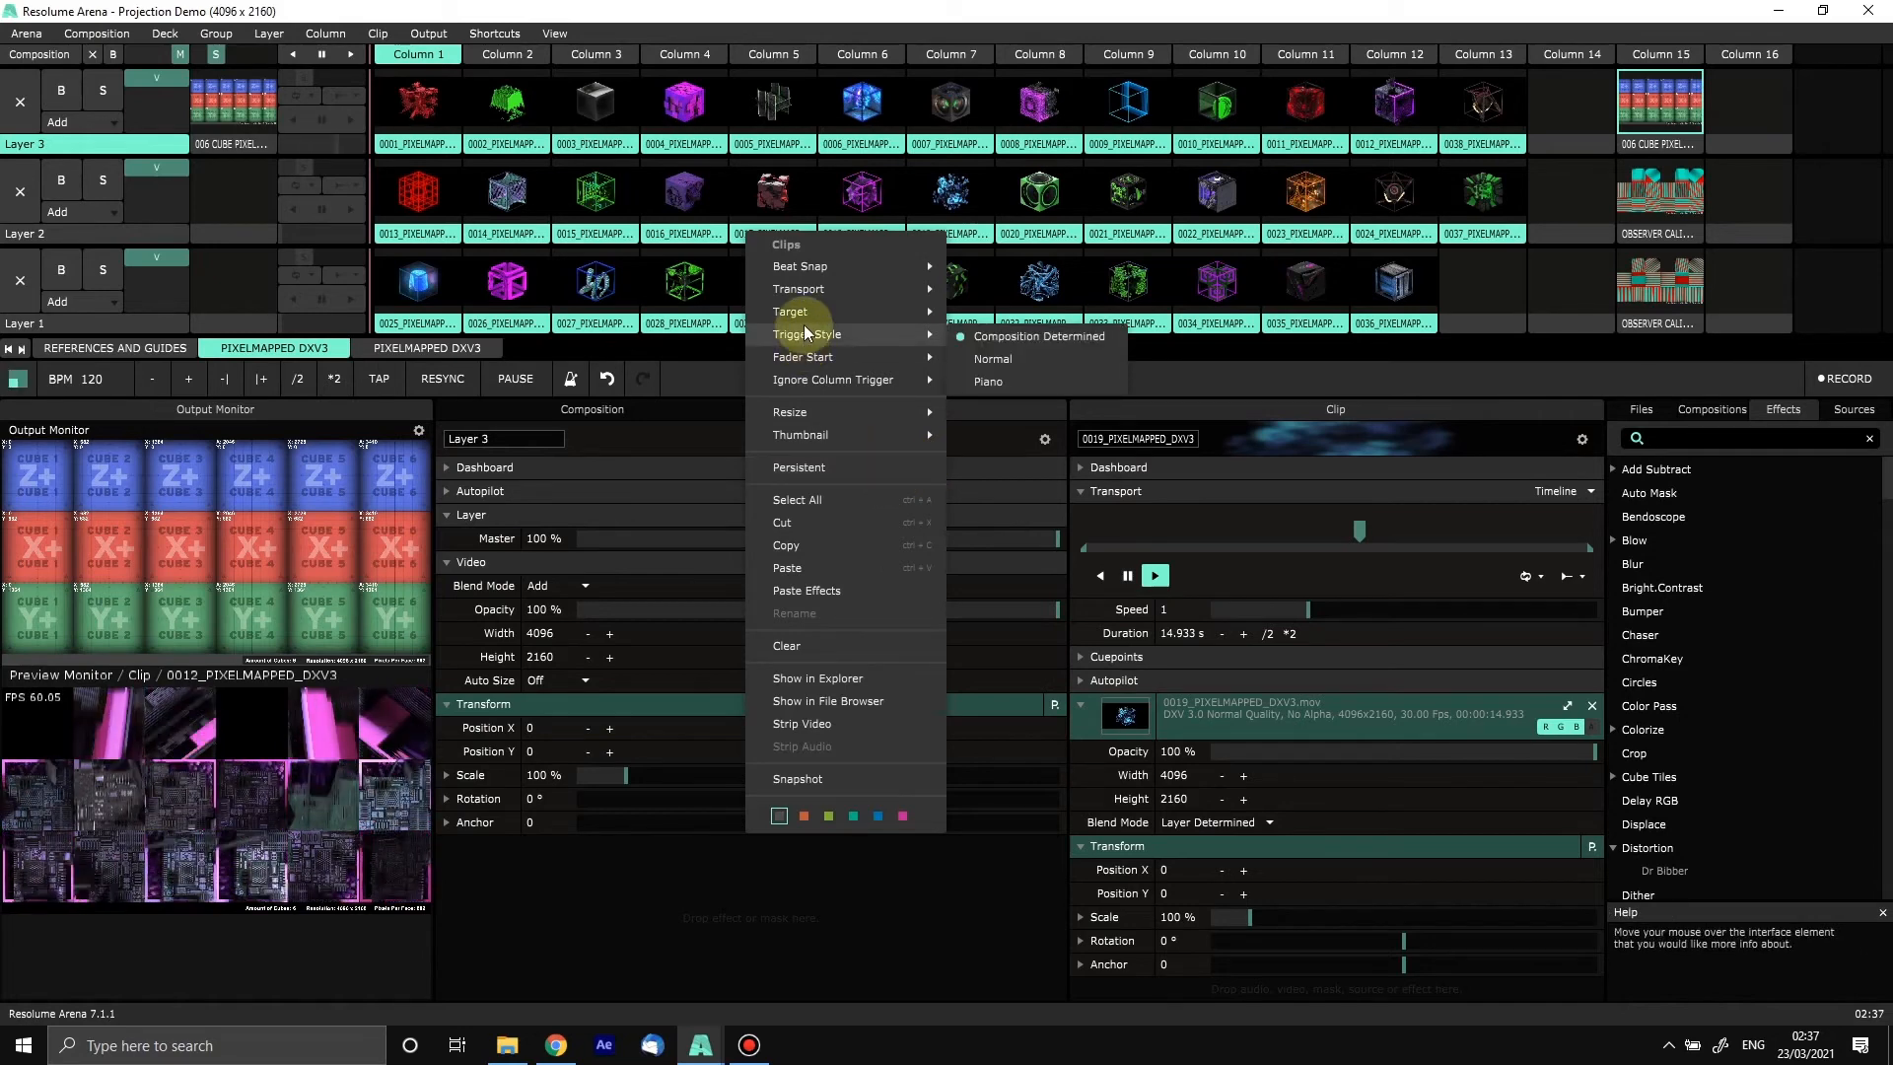
{"action": "mouse_move", "coordinate": [805, 326]}
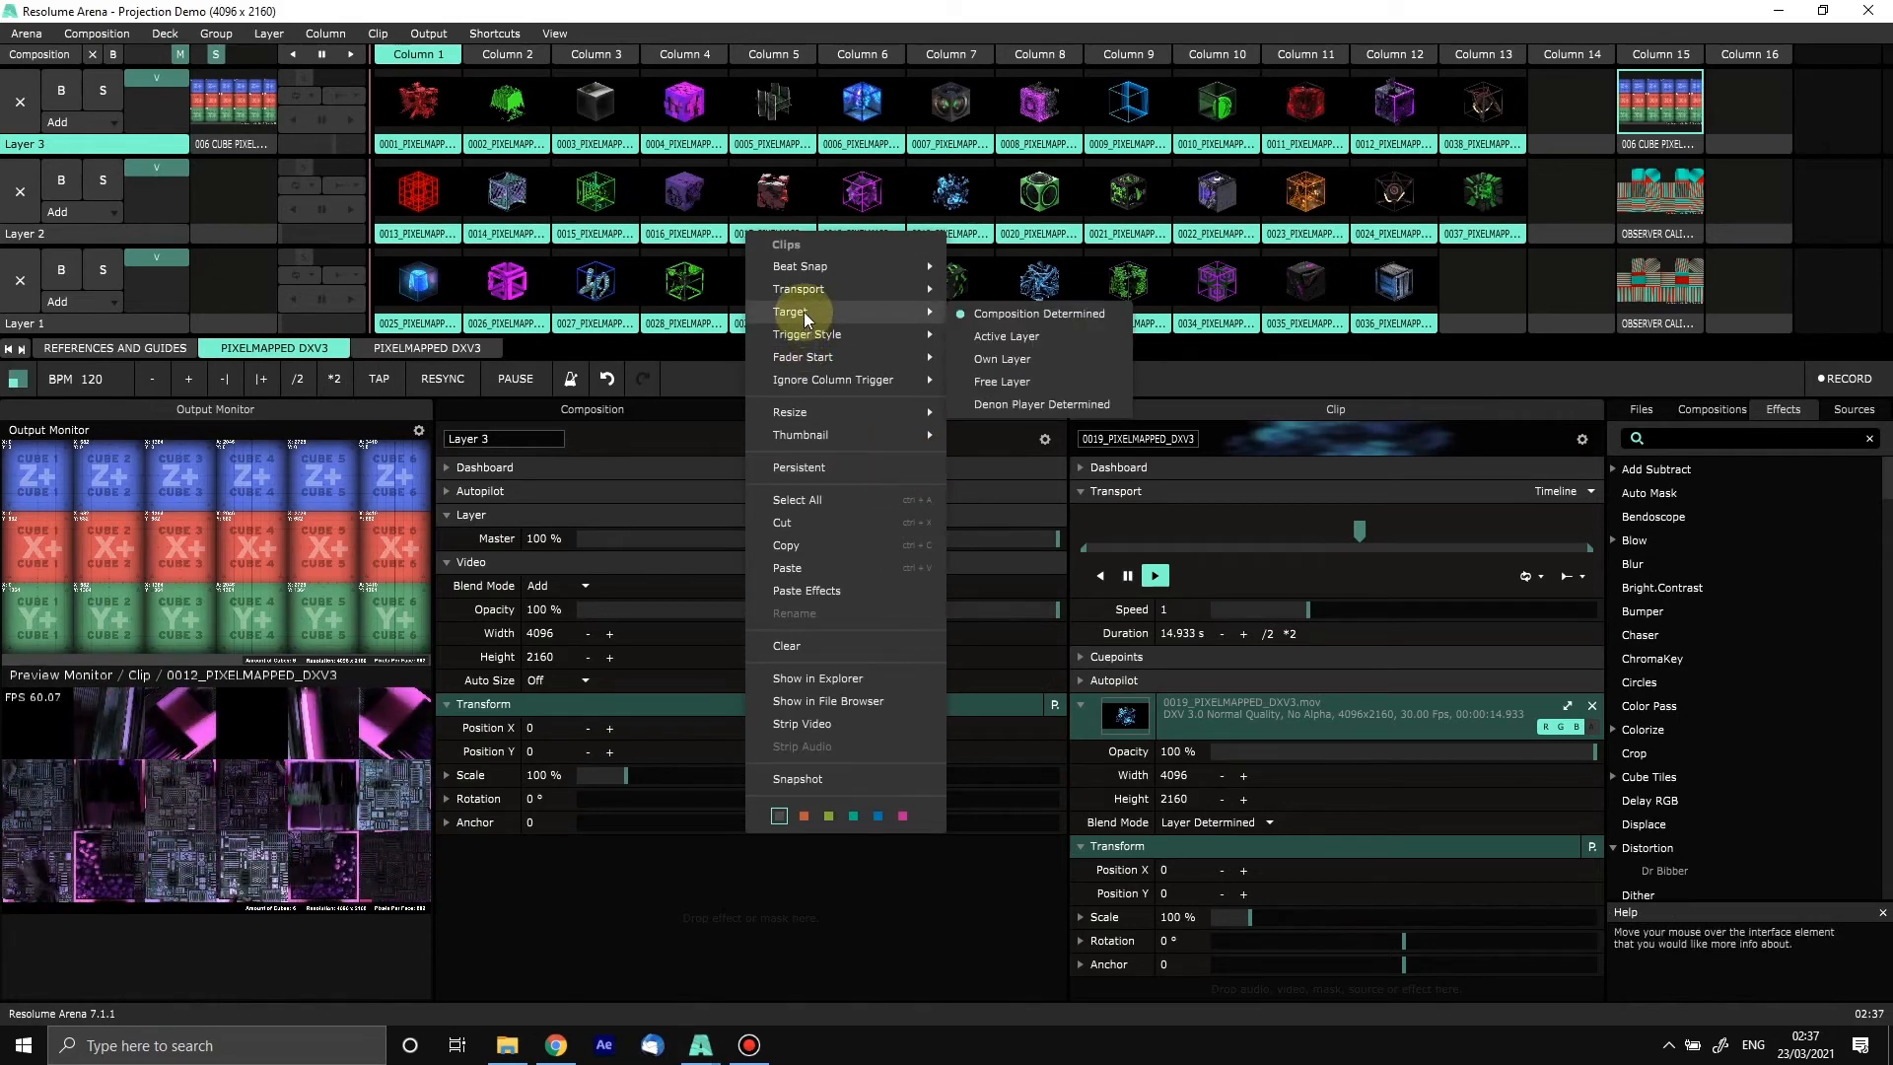
{"action": "left_click", "coordinate": [999, 339]}
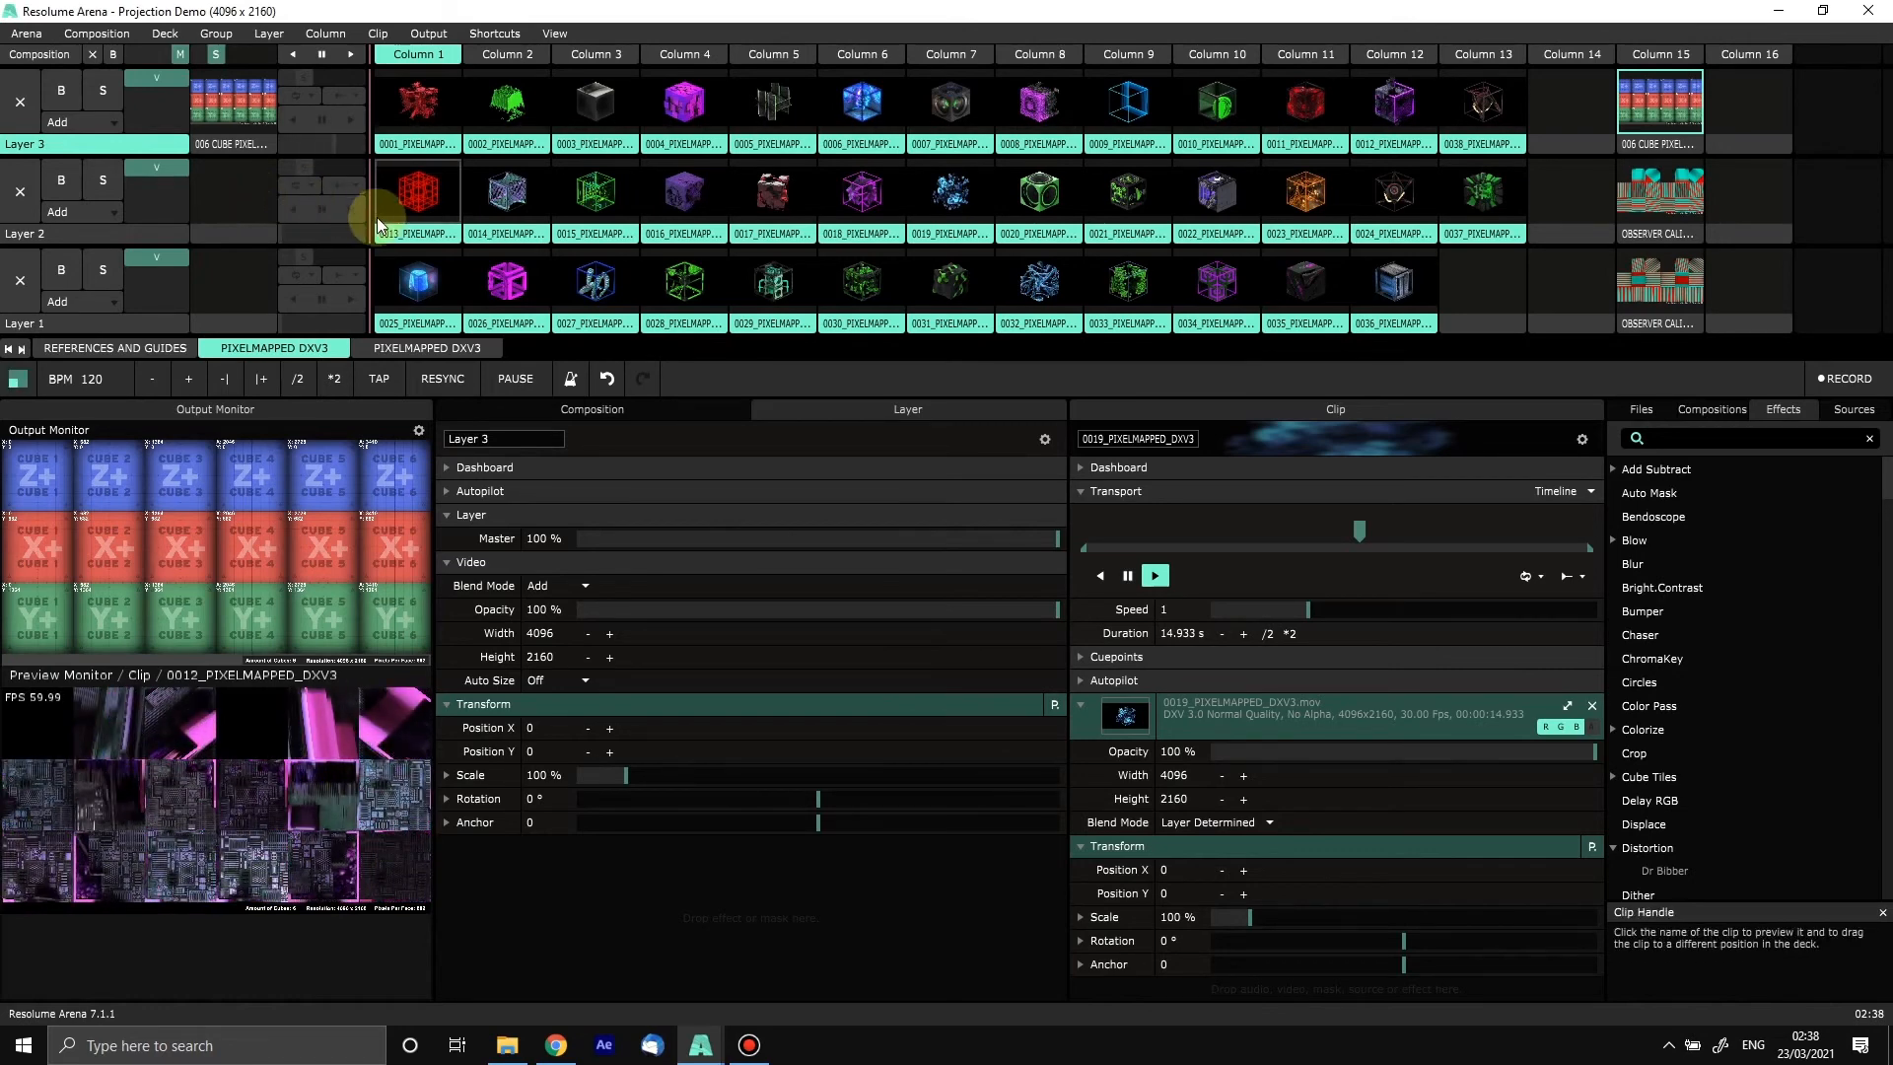
Step: Clear layer 3 and play a series of pixelmapped clips from all three rows on it, ending with clip 0030
{"action": "left_click", "coordinate": [15, 100]}
{"action": "left_click", "coordinate": [410, 106]}
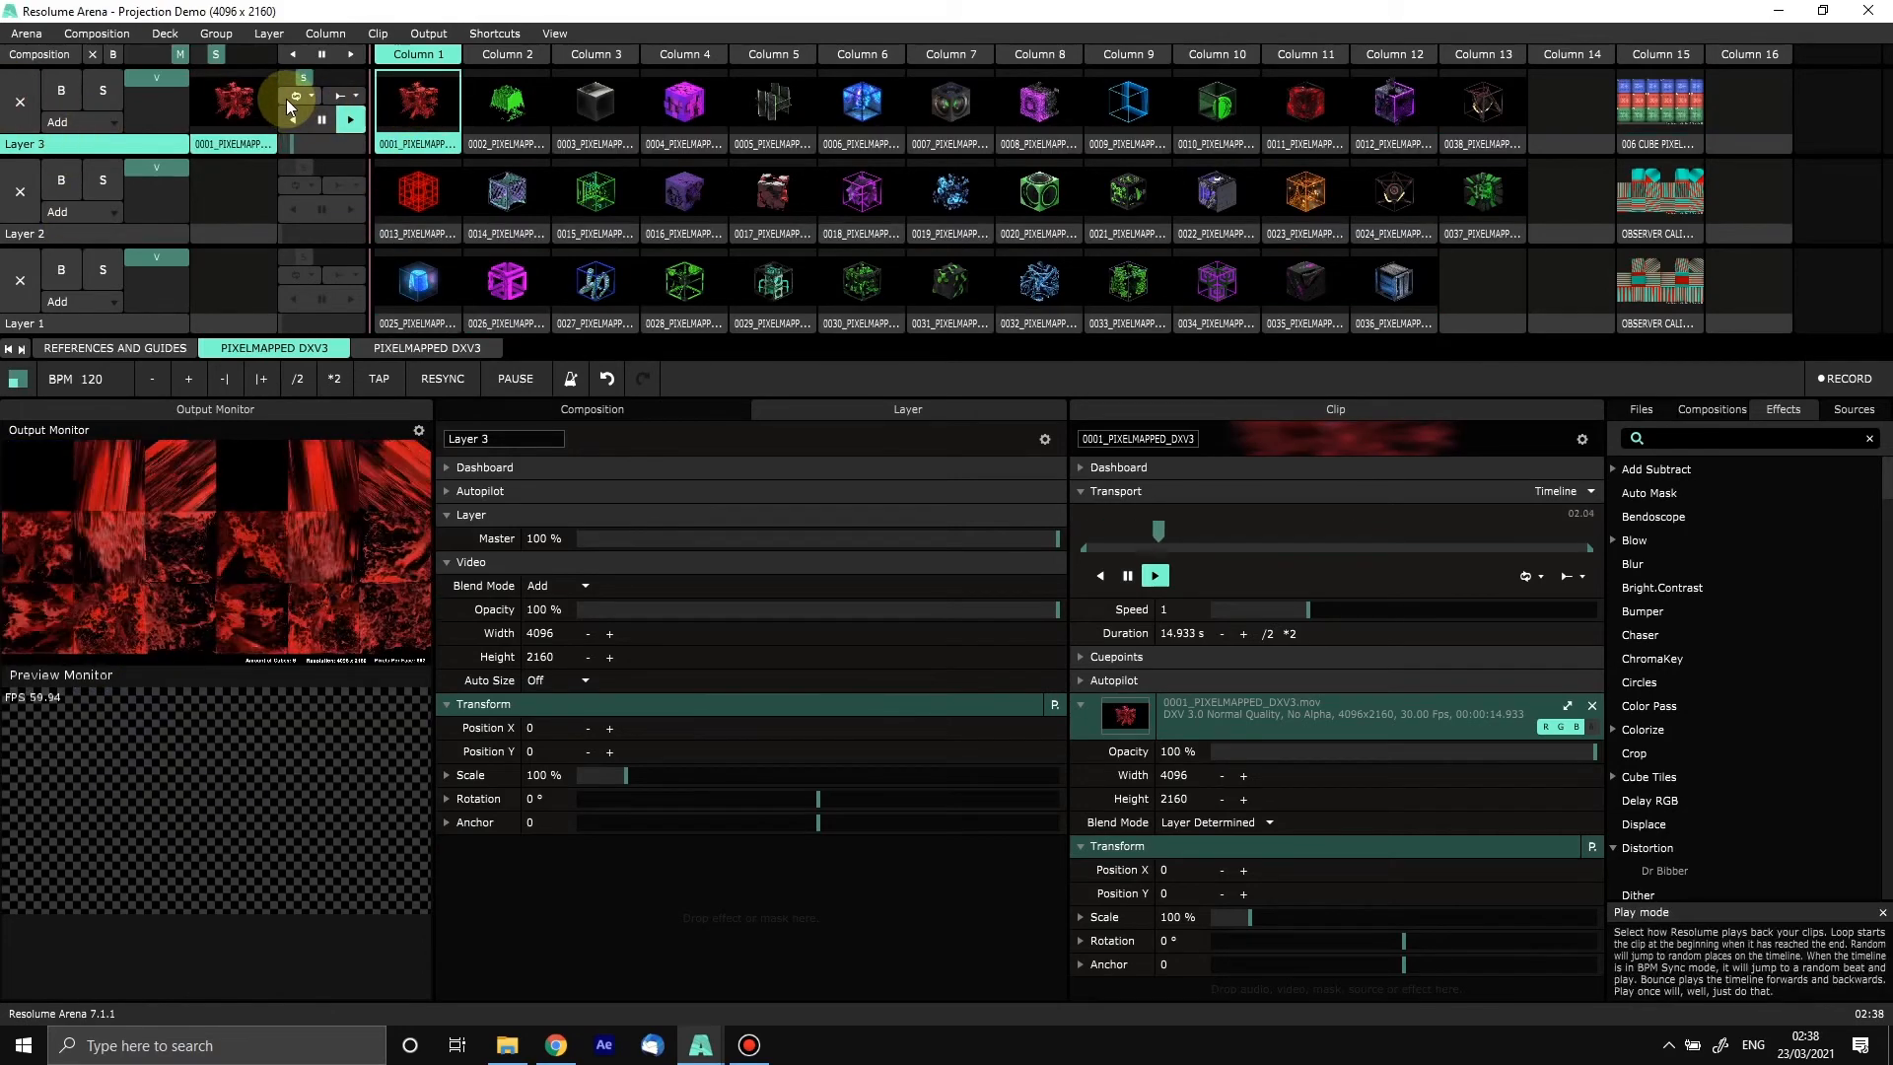
{"action": "left_click", "coordinate": [433, 203]}
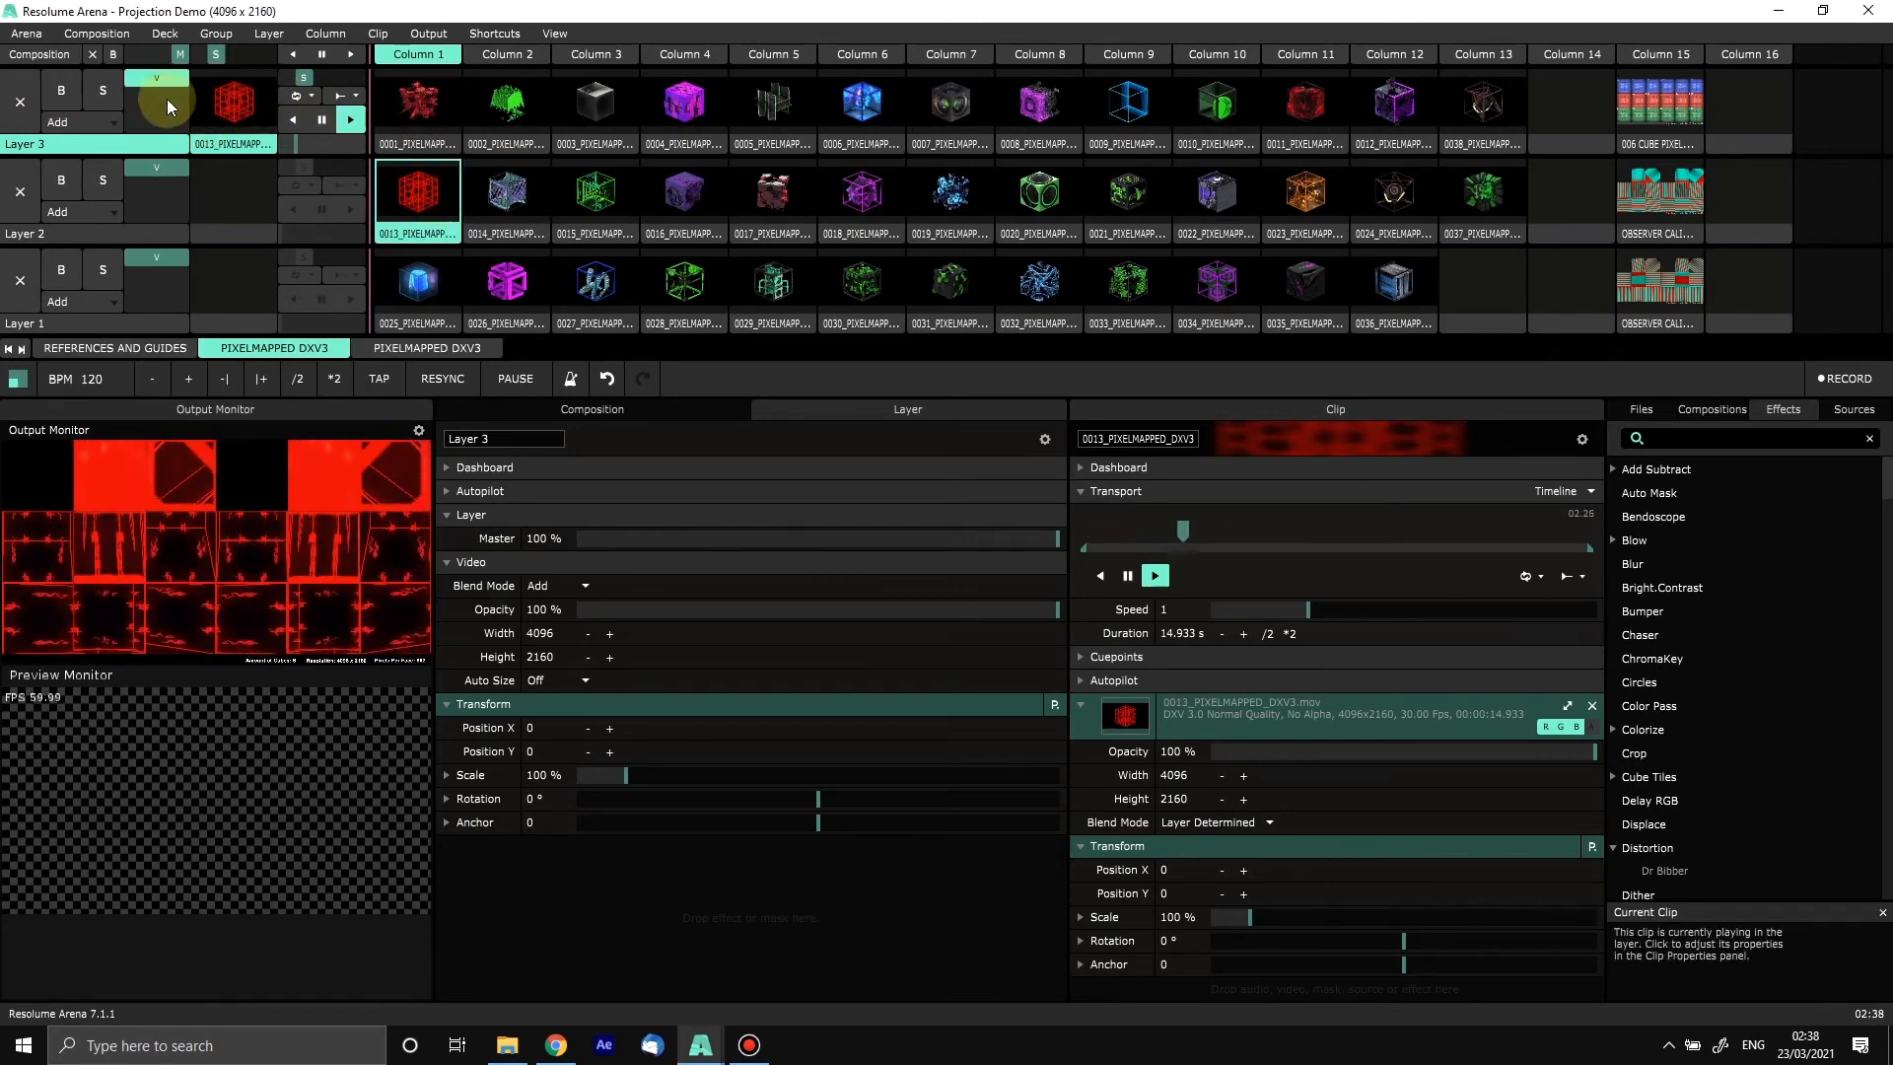
{"action": "left_click", "coordinate": [527, 273]}
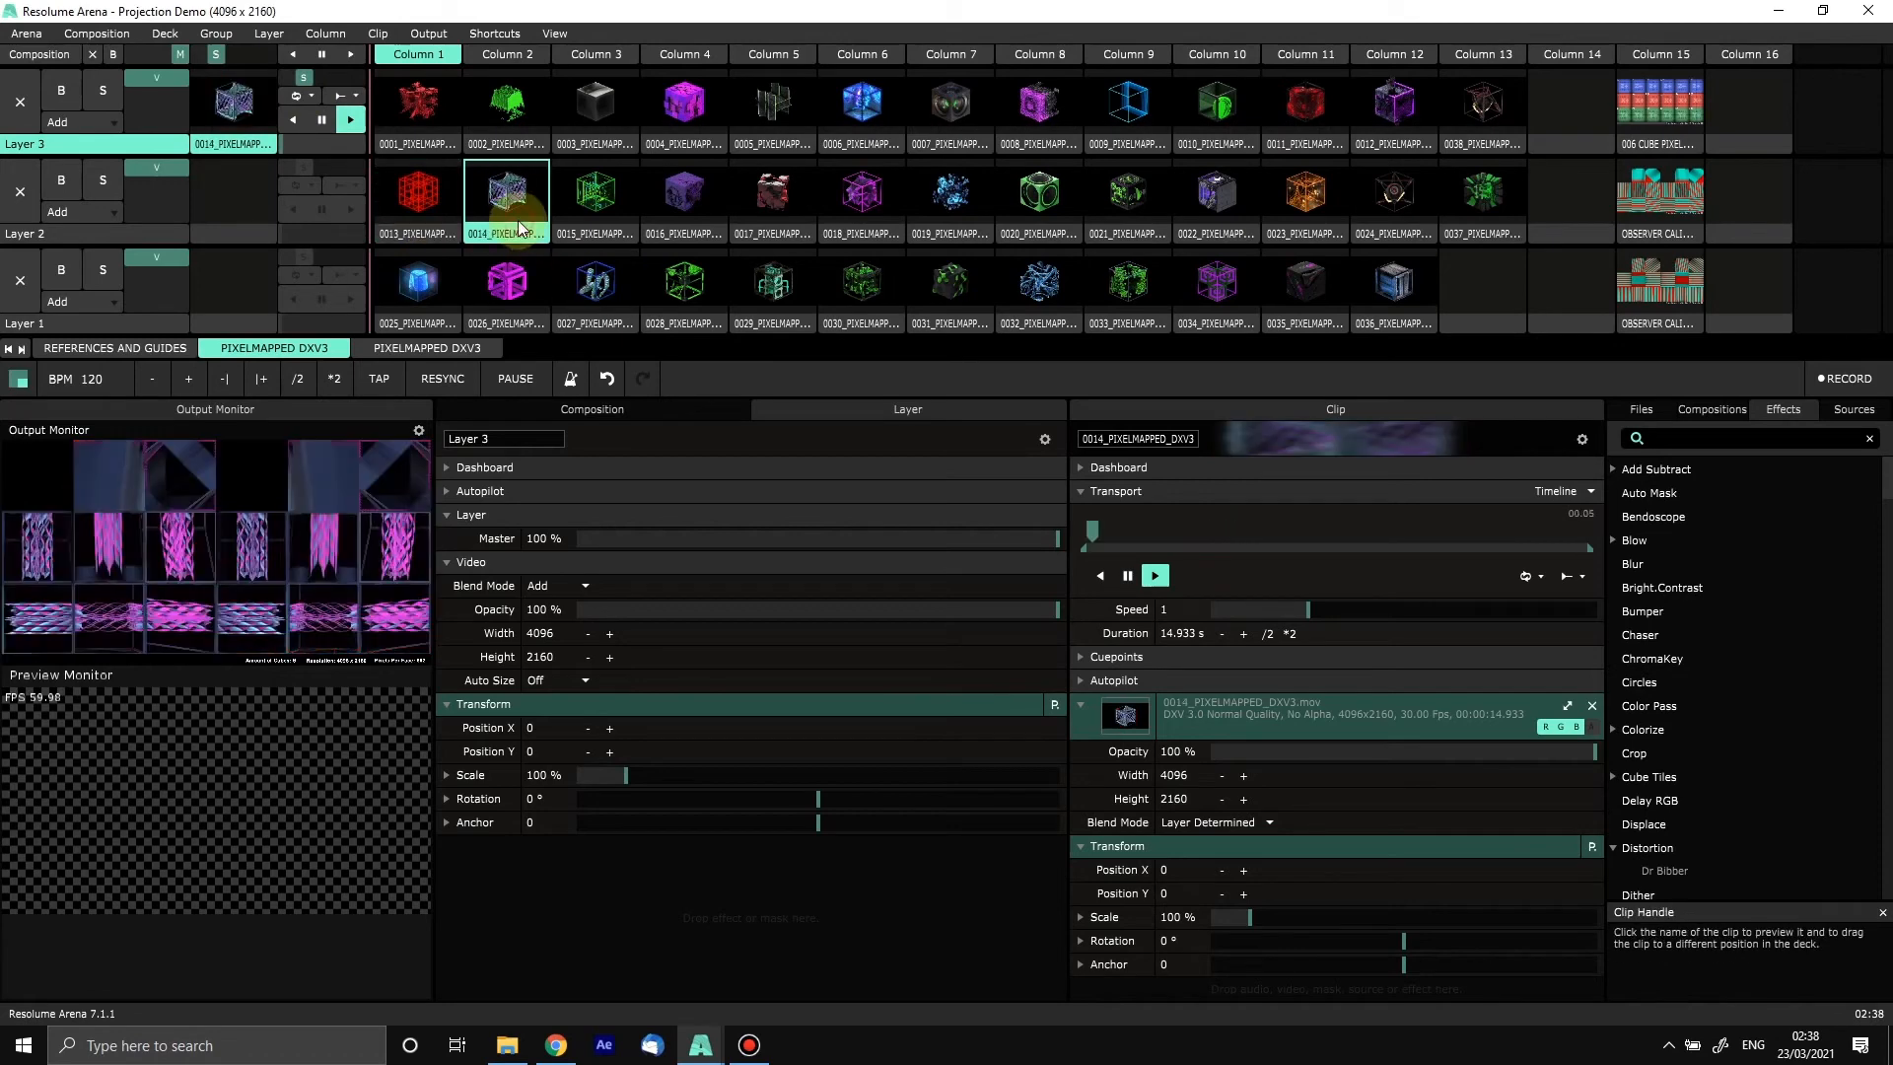
{"action": "left_click", "coordinate": [632, 260]}
{"action": "left_click", "coordinate": [690, 276]}
{"action": "left_click", "coordinate": [760, 278]}
{"action": "left_click", "coordinate": [854, 278]}
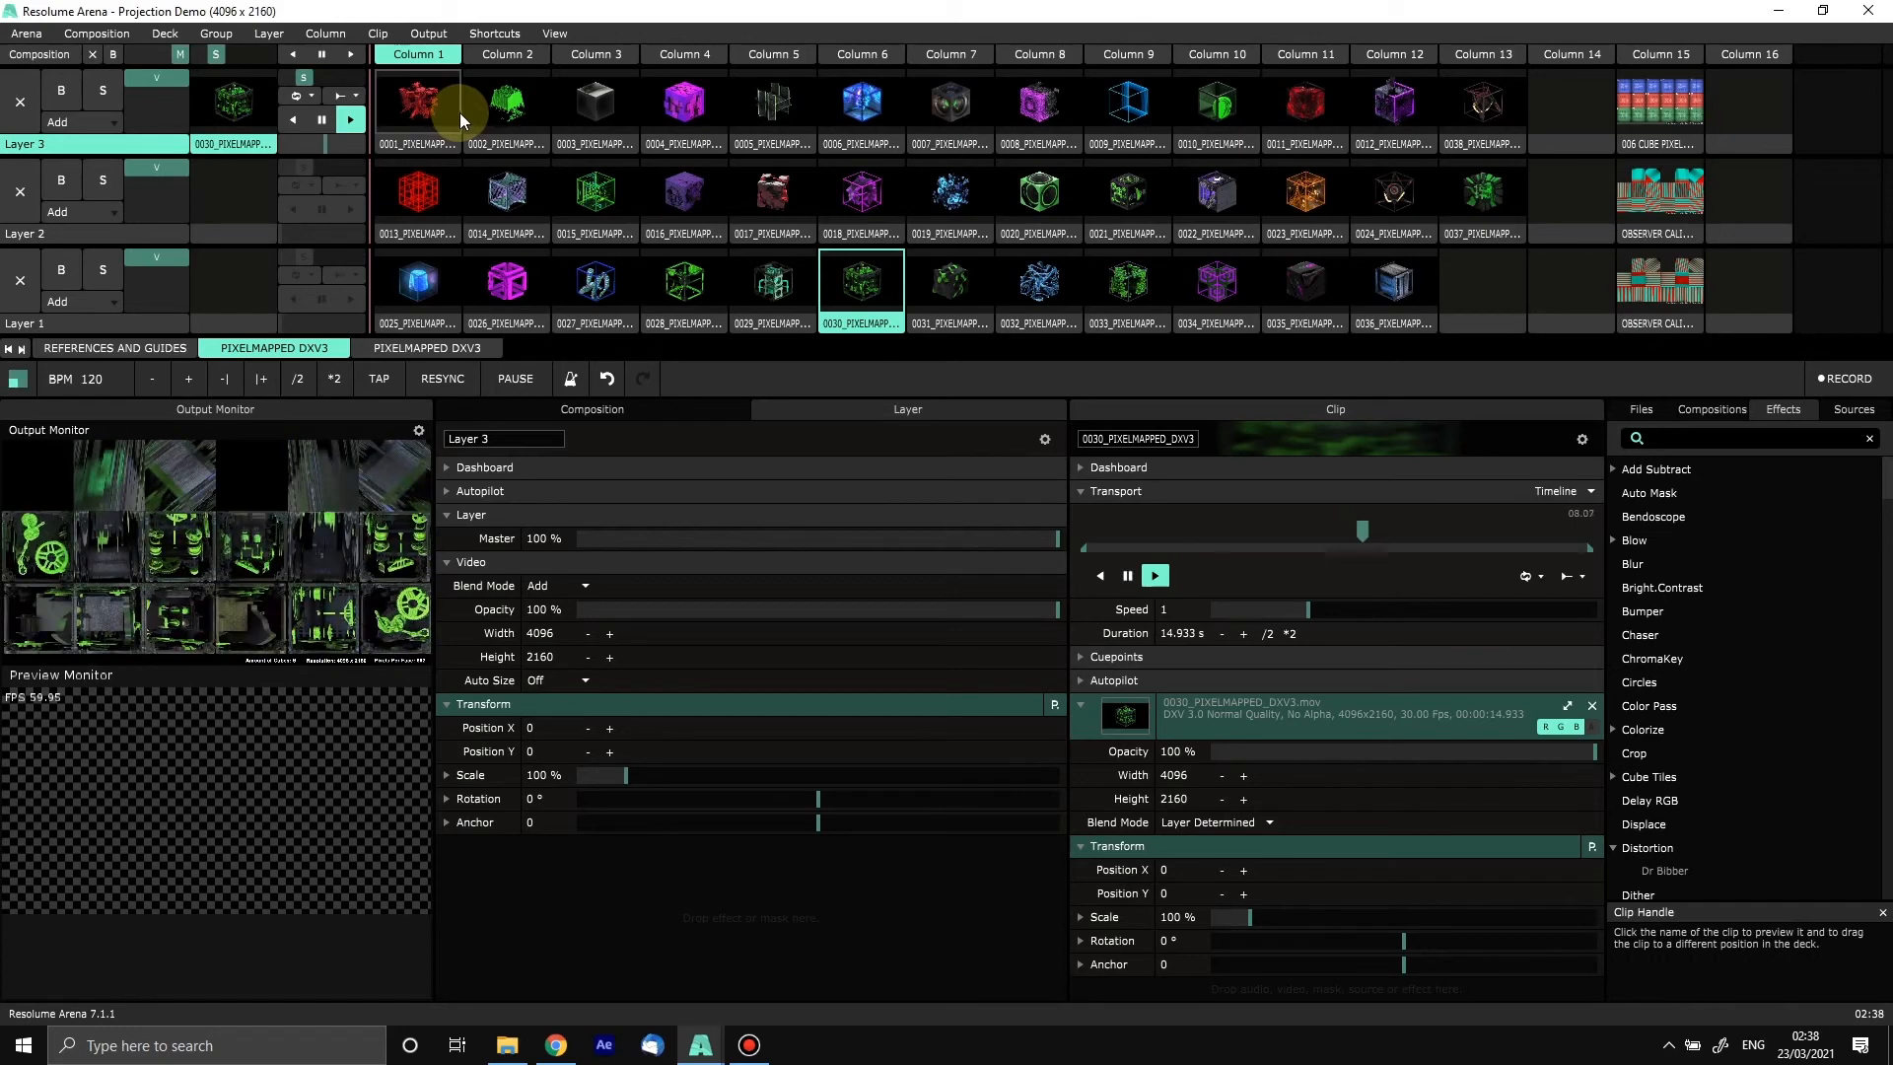
Step: Set the brightness of Screen 1 to 0 in the Advanced Output settings and save the output setup
{"action": "left_click", "coordinate": [434, 34]}
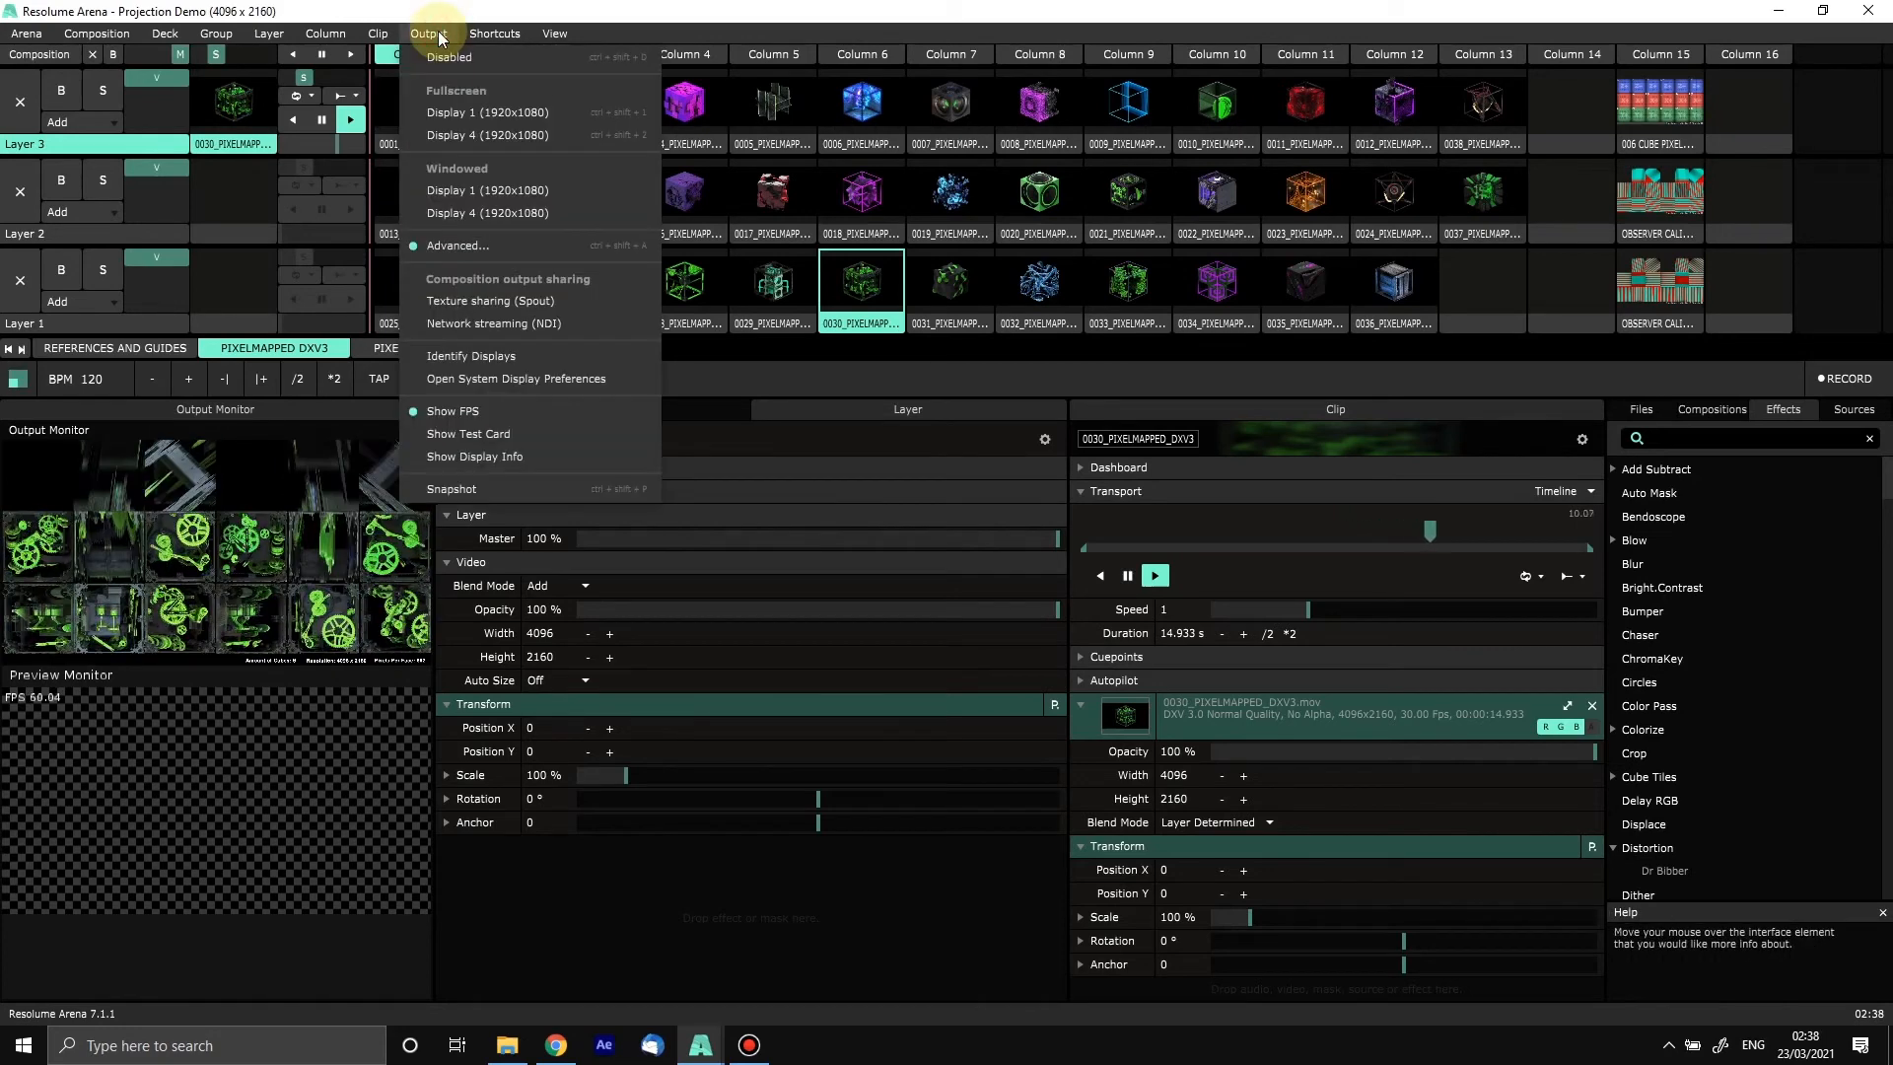
{"action": "left_click", "coordinate": [471, 245]}
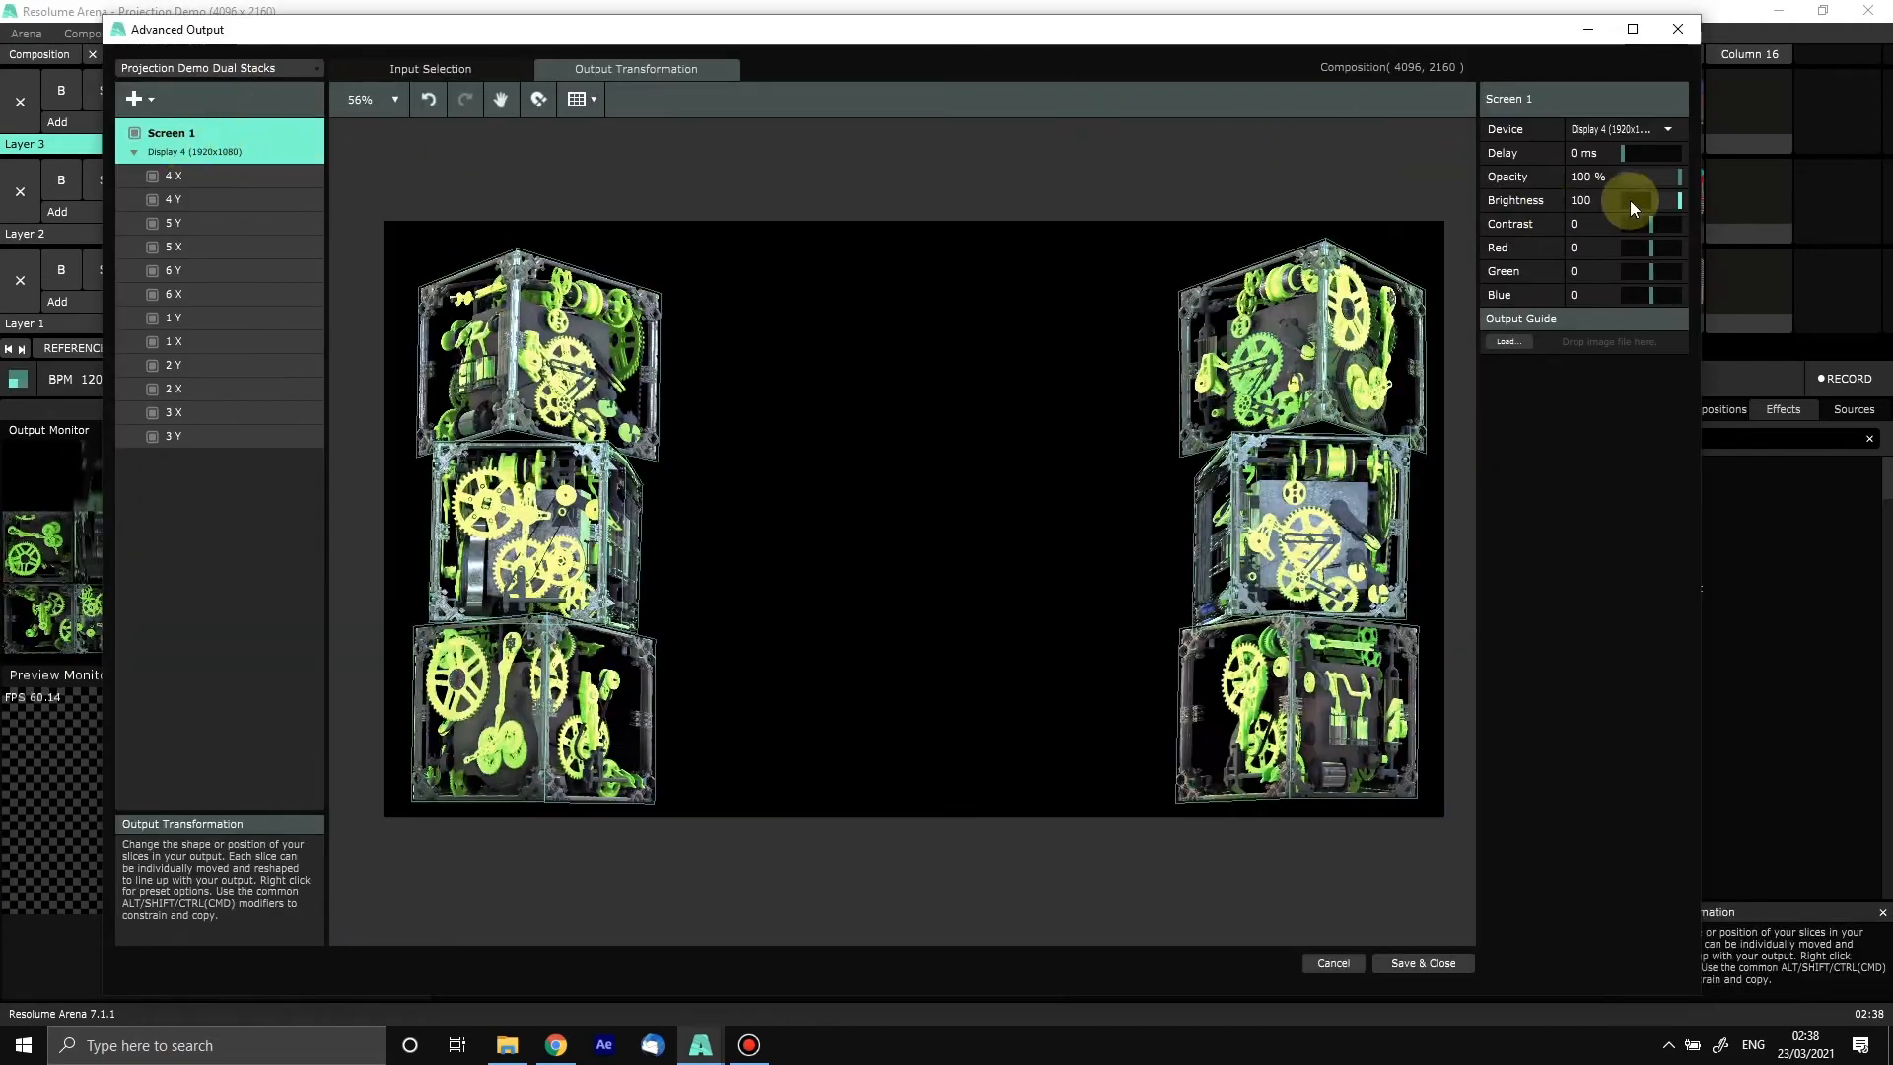
{"action": "double_click", "coordinate": [1578, 200]}
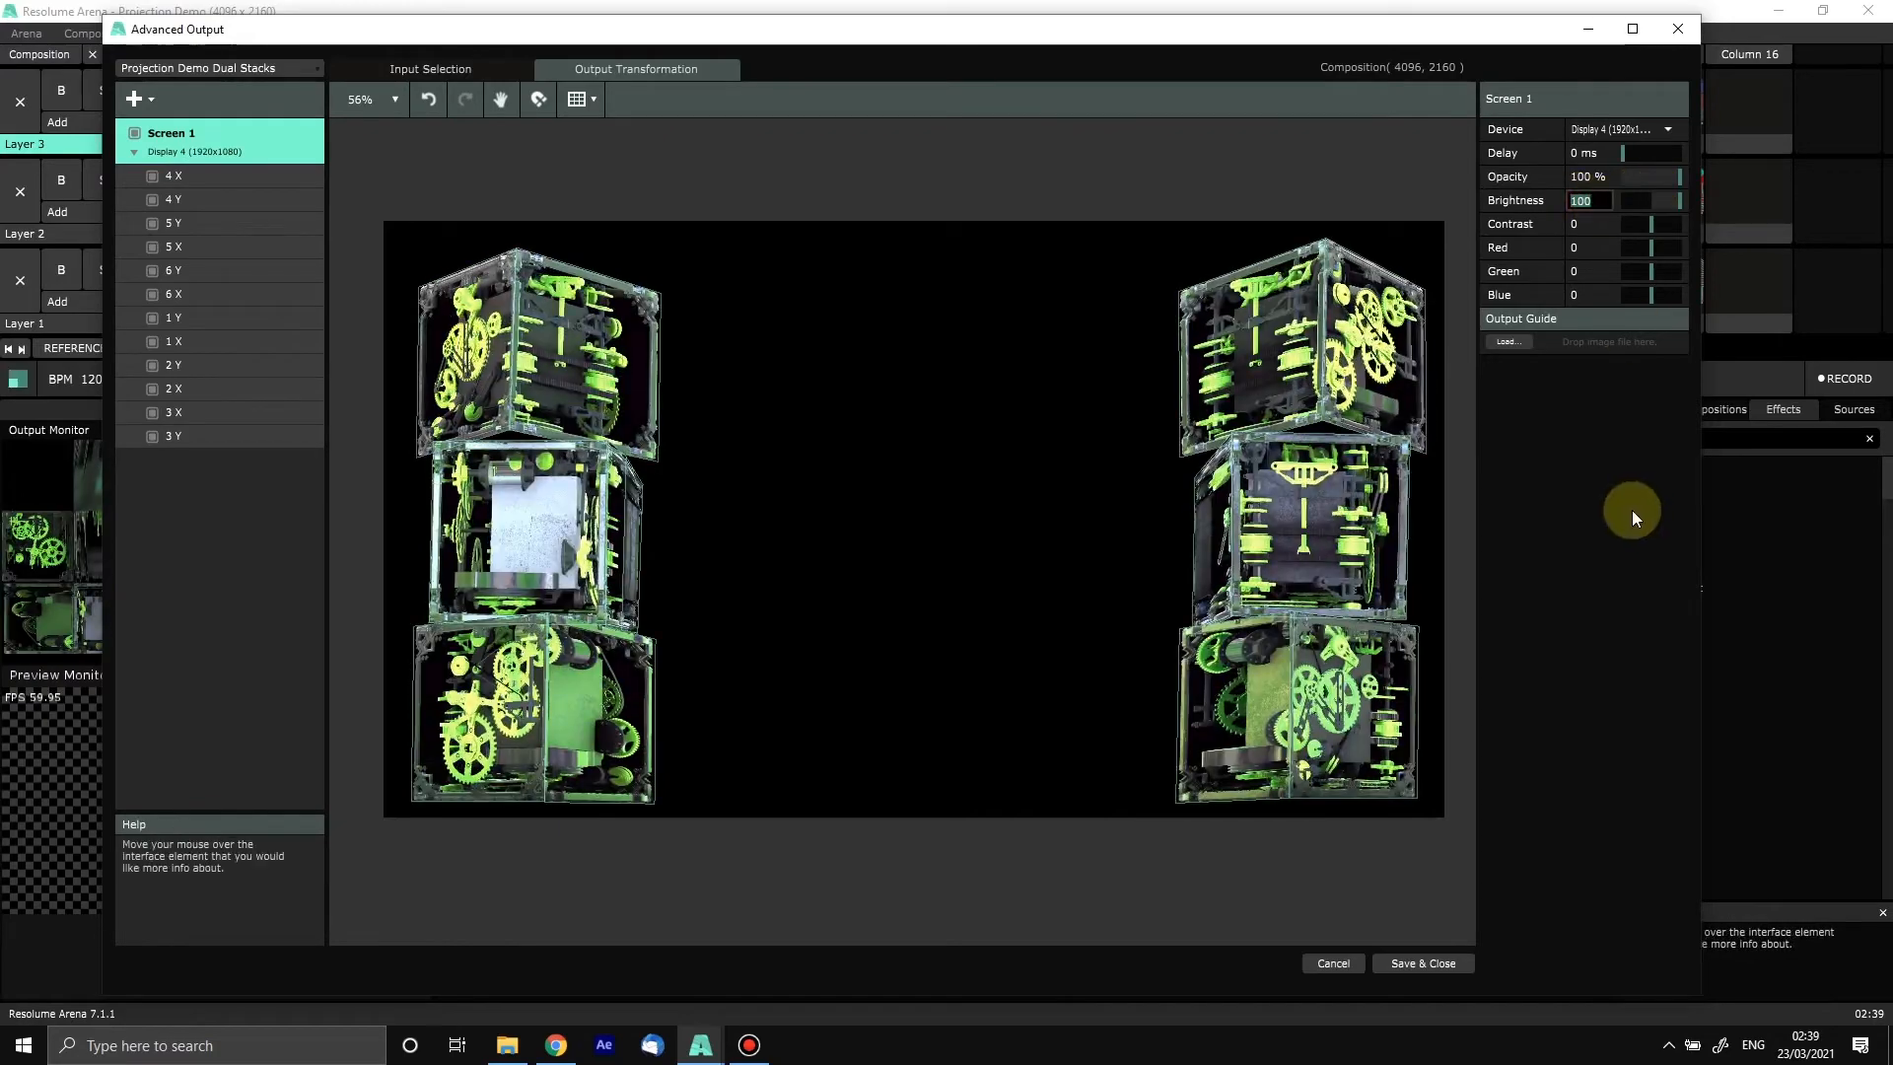
{"action": "type", "text": "0"}
{"action": "key", "text": "Return"}
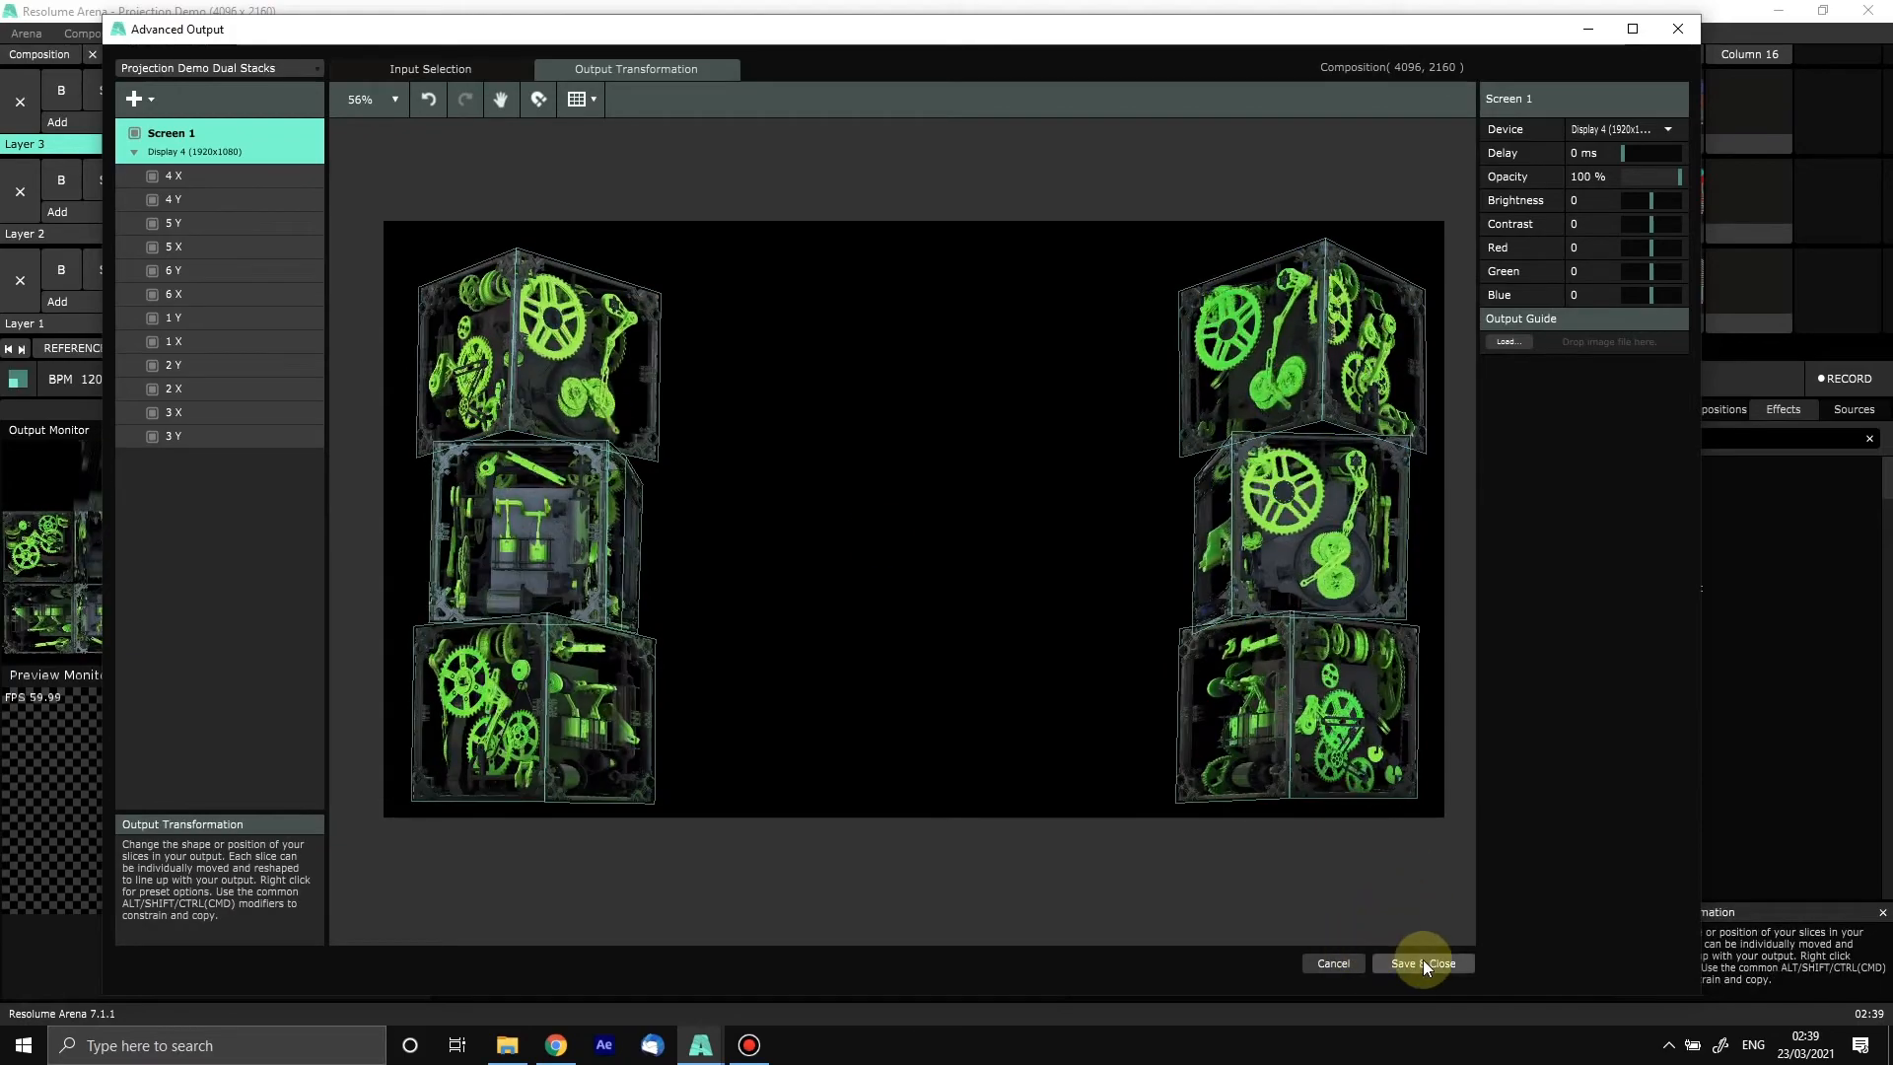
{"action": "left_click", "coordinate": [1424, 962]}
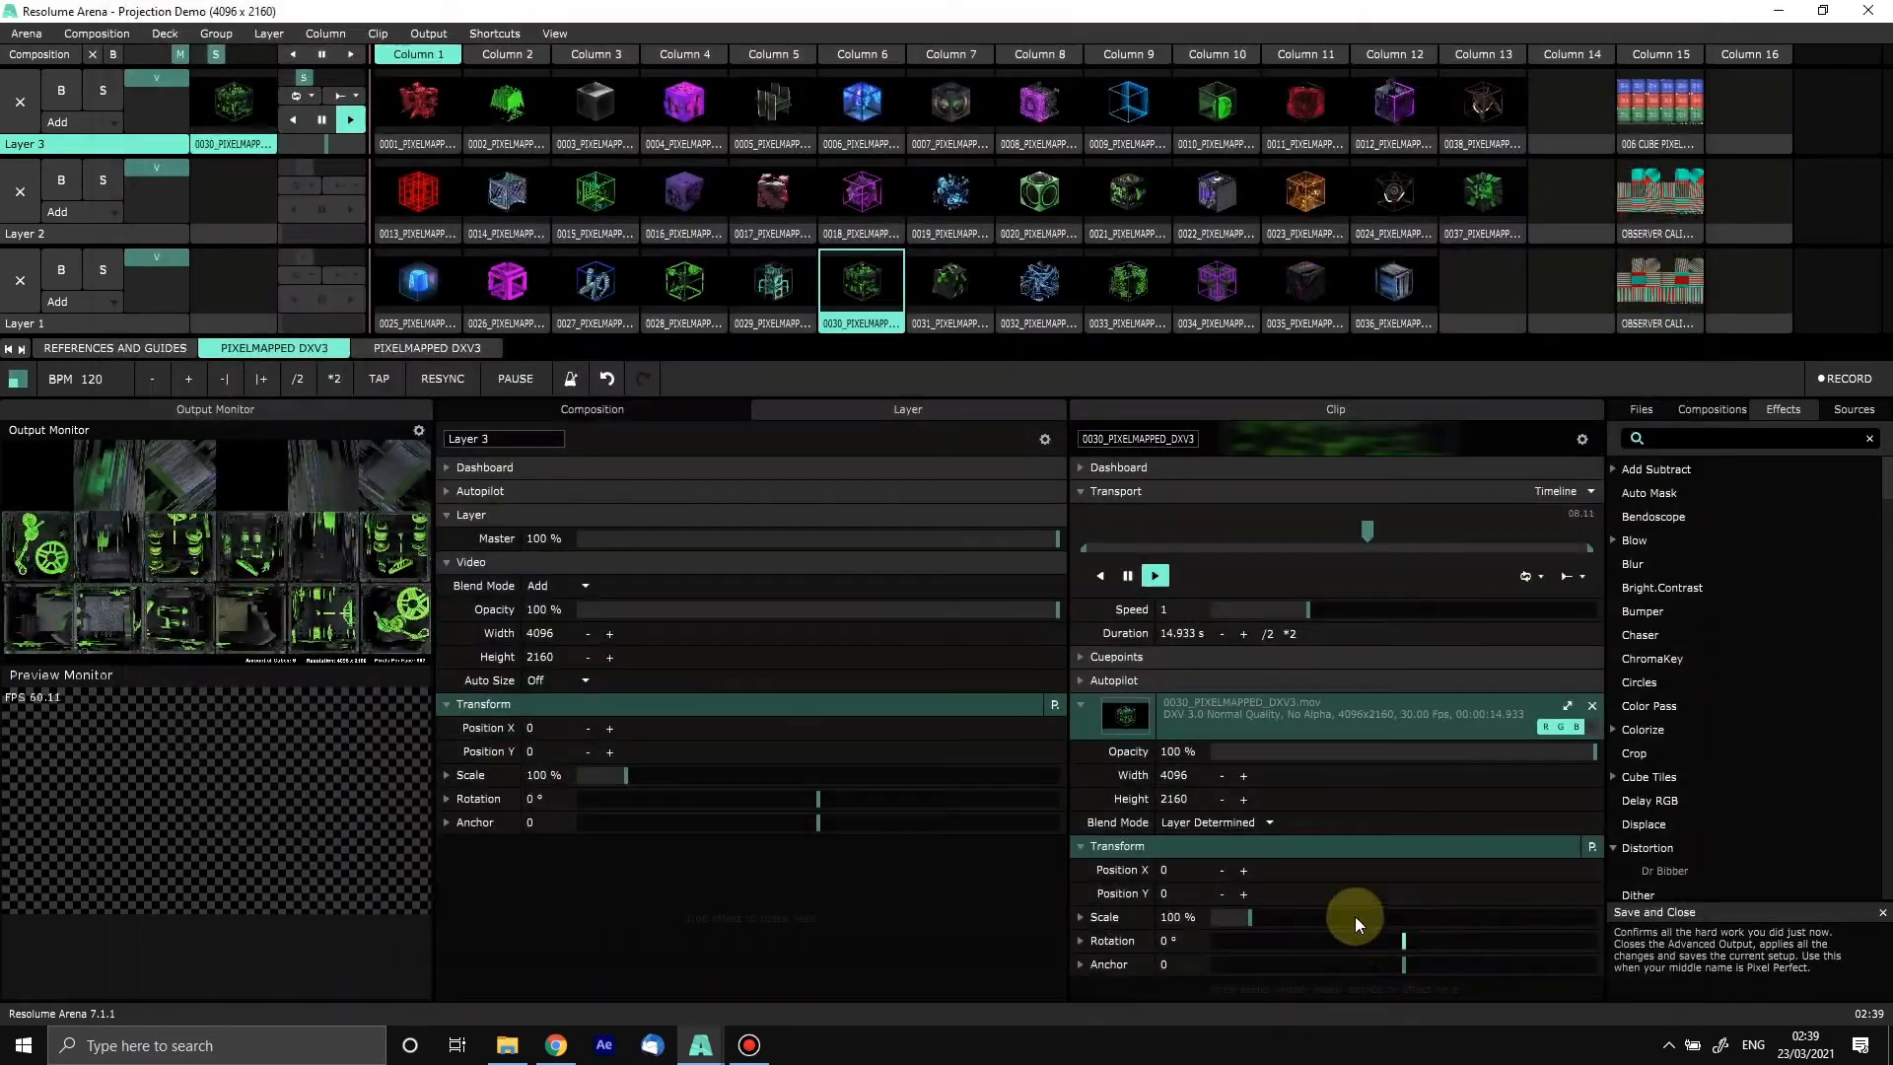
Step: Play a varied series of pixelmapped clips from all three rows on layer 3, ending with clip 0016
{"action": "left_click", "coordinate": [683, 281]}
{"action": "left_click", "coordinate": [858, 193]}
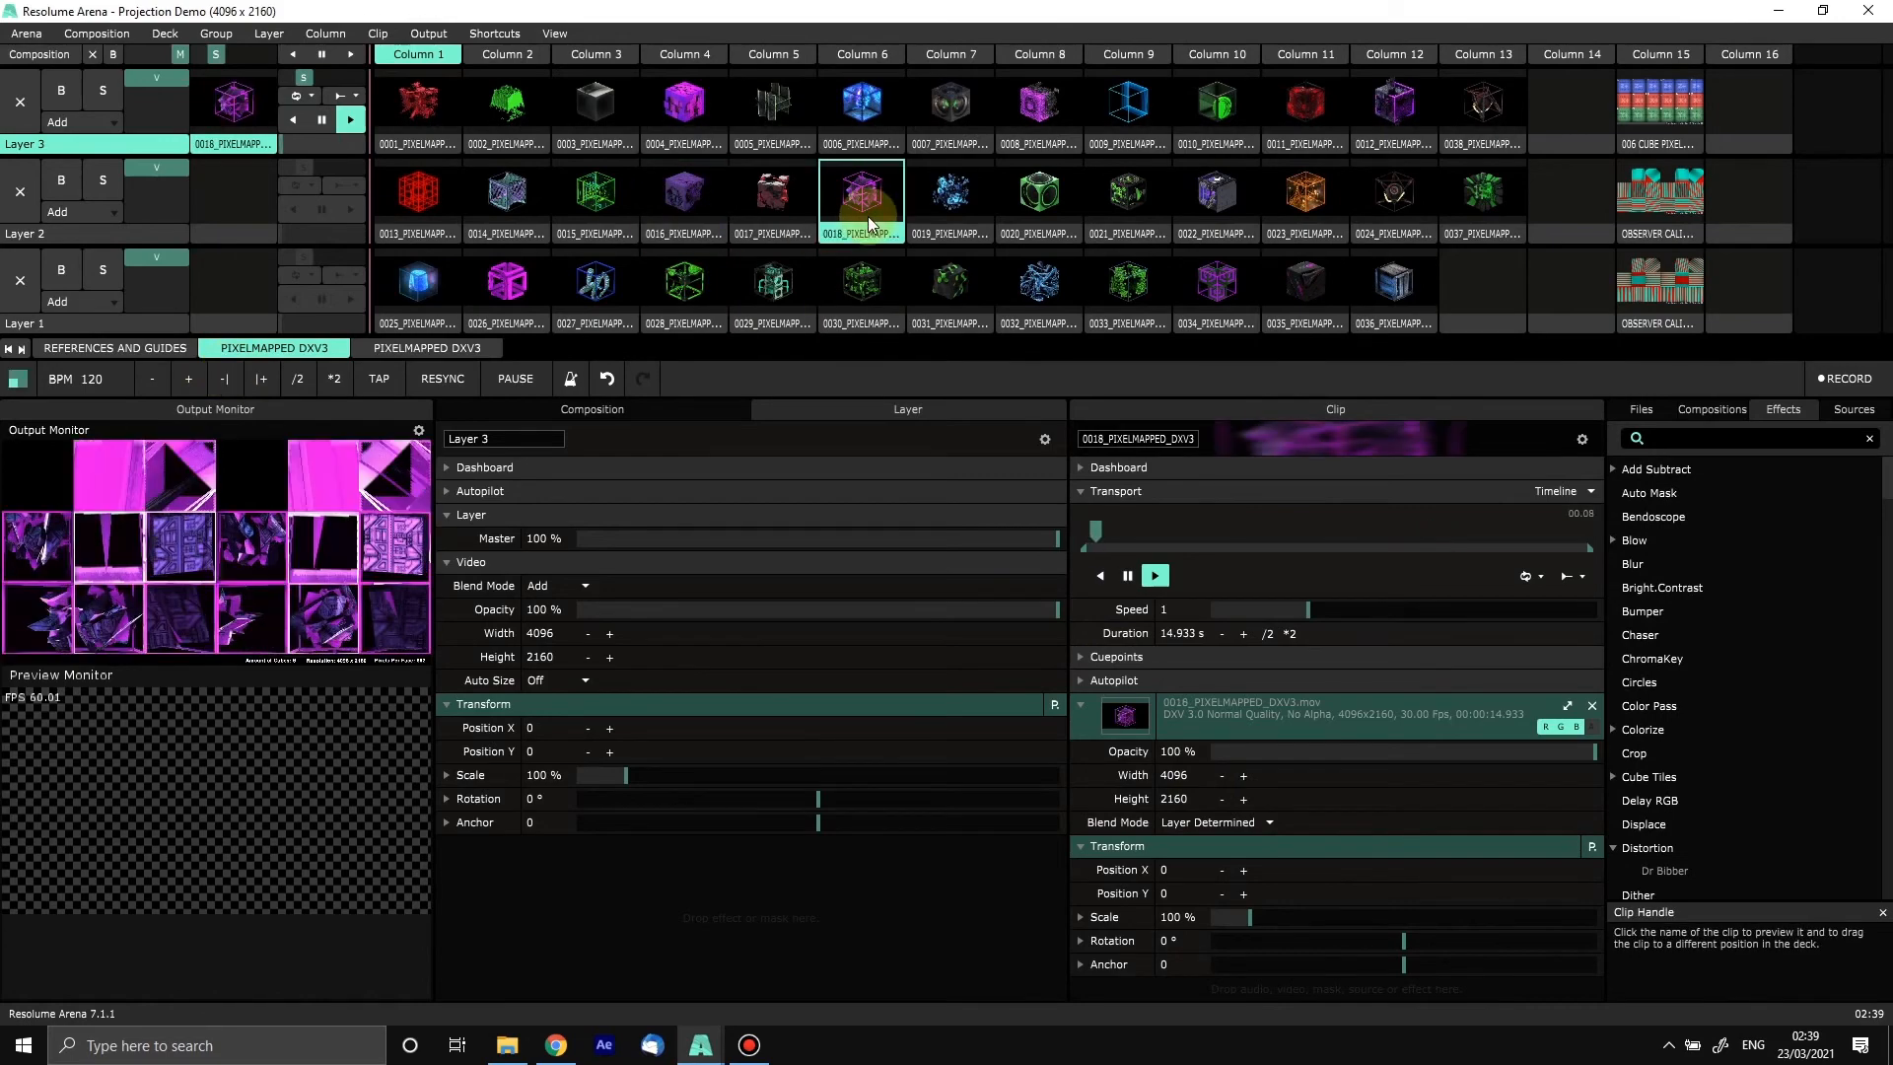
{"action": "left_click", "coordinate": [1092, 234]}
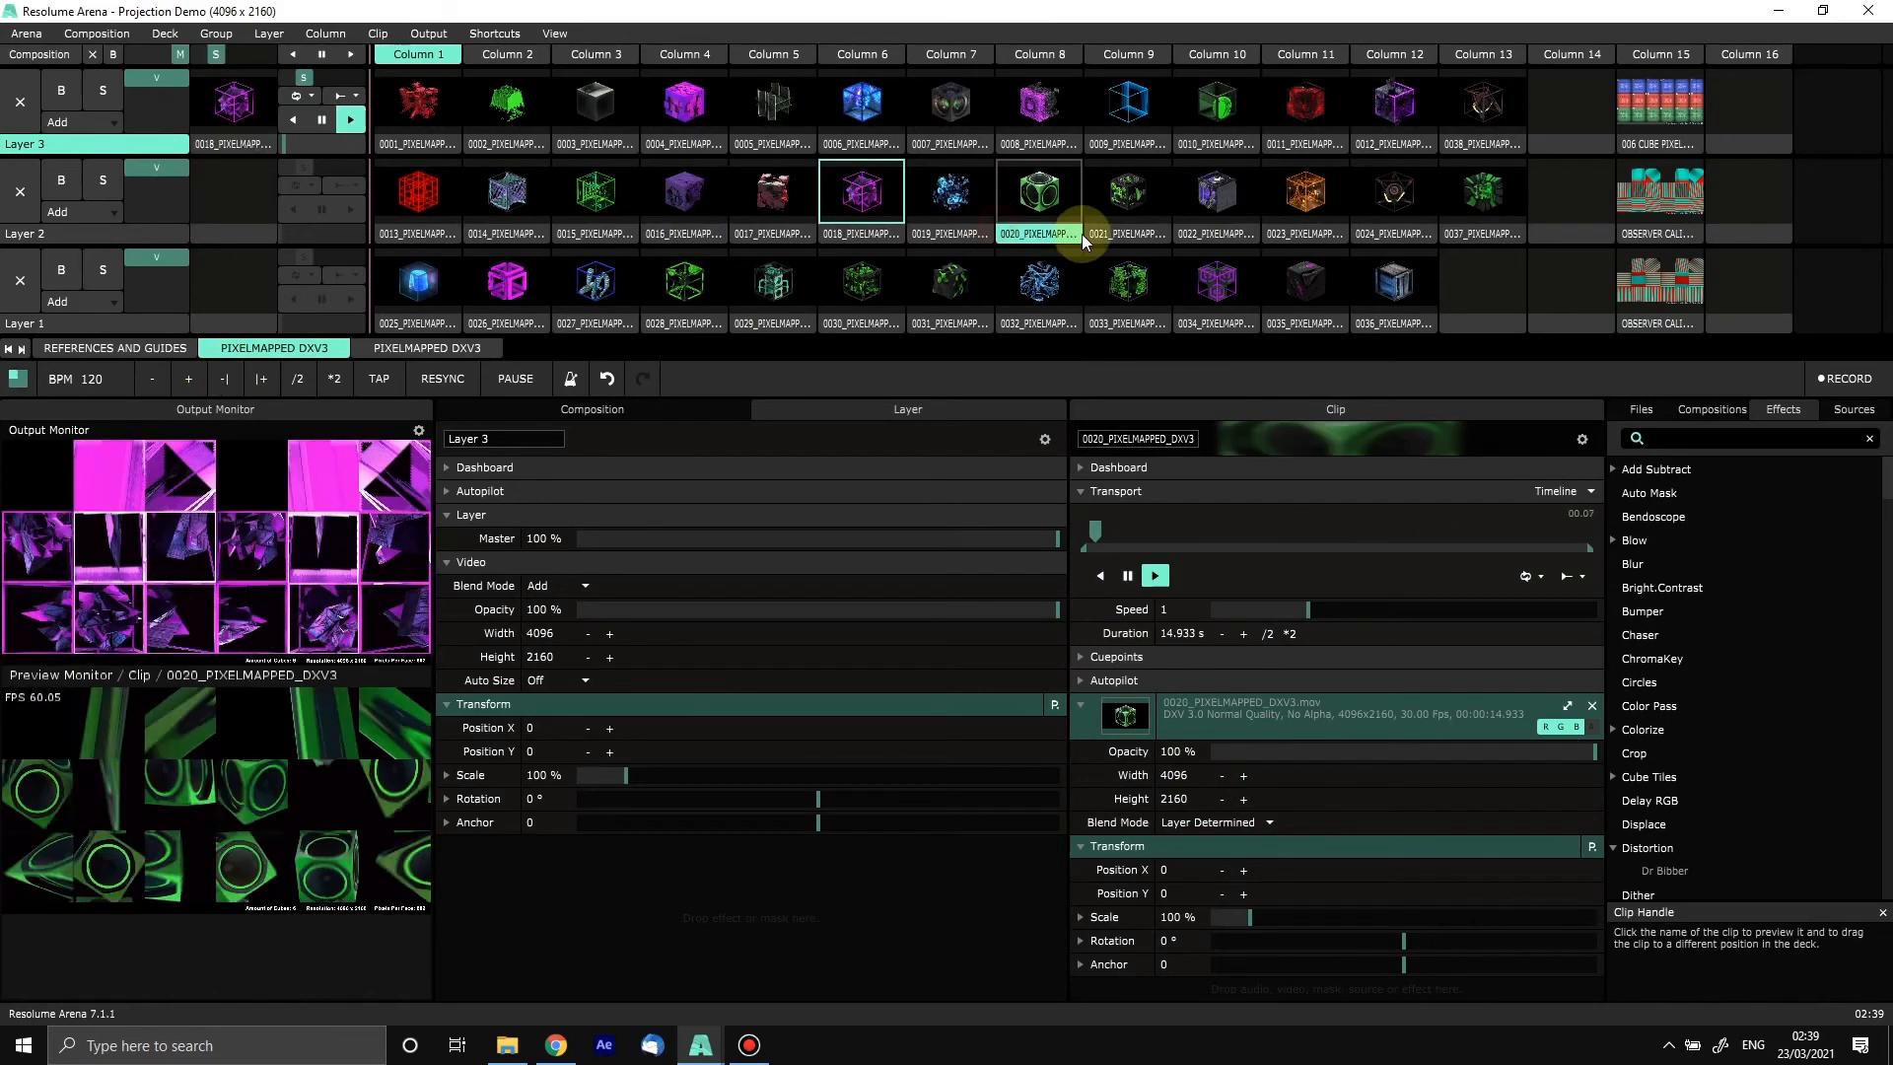
{"action": "left_click", "coordinate": [1217, 281]}
{"action": "left_click", "coordinate": [1338, 285]}
{"action": "left_click", "coordinate": [1323, 183]}
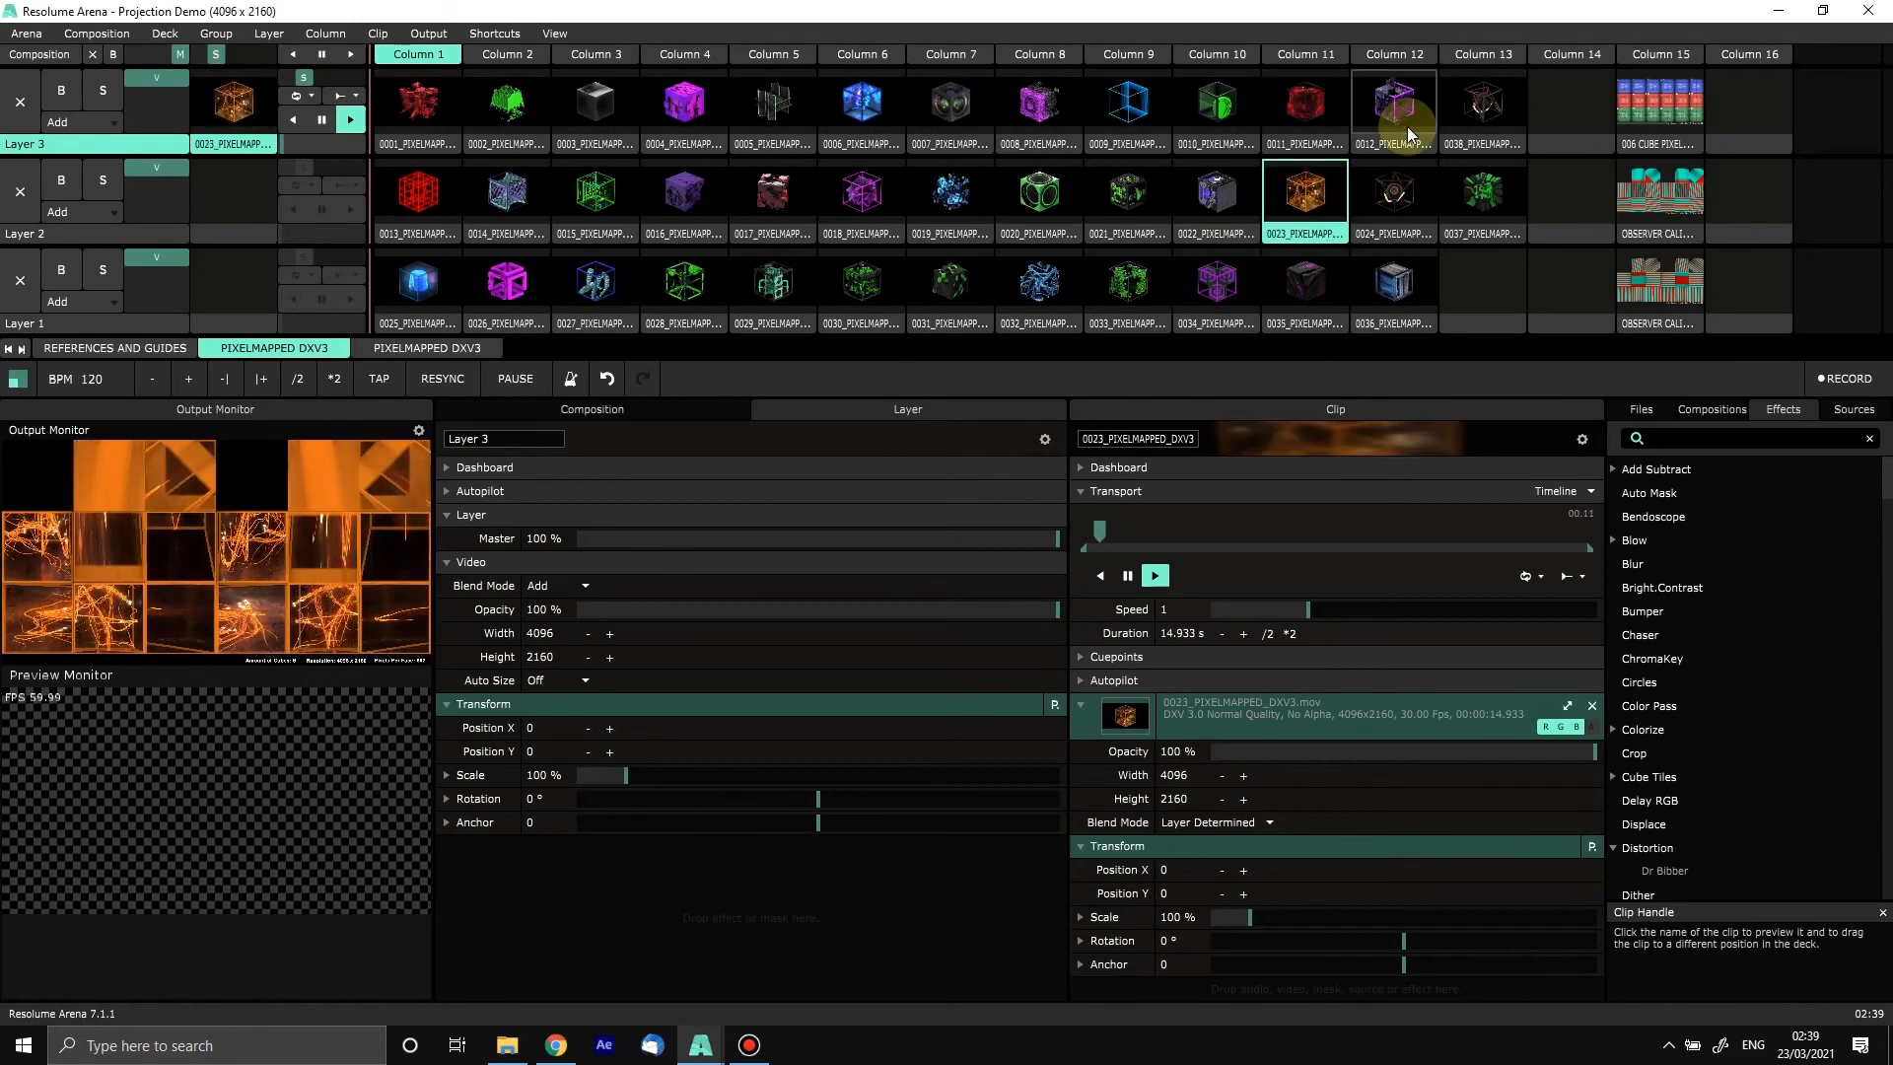
{"action": "left_click", "coordinate": [1406, 127]}
{"action": "left_click", "coordinate": [545, 296]}
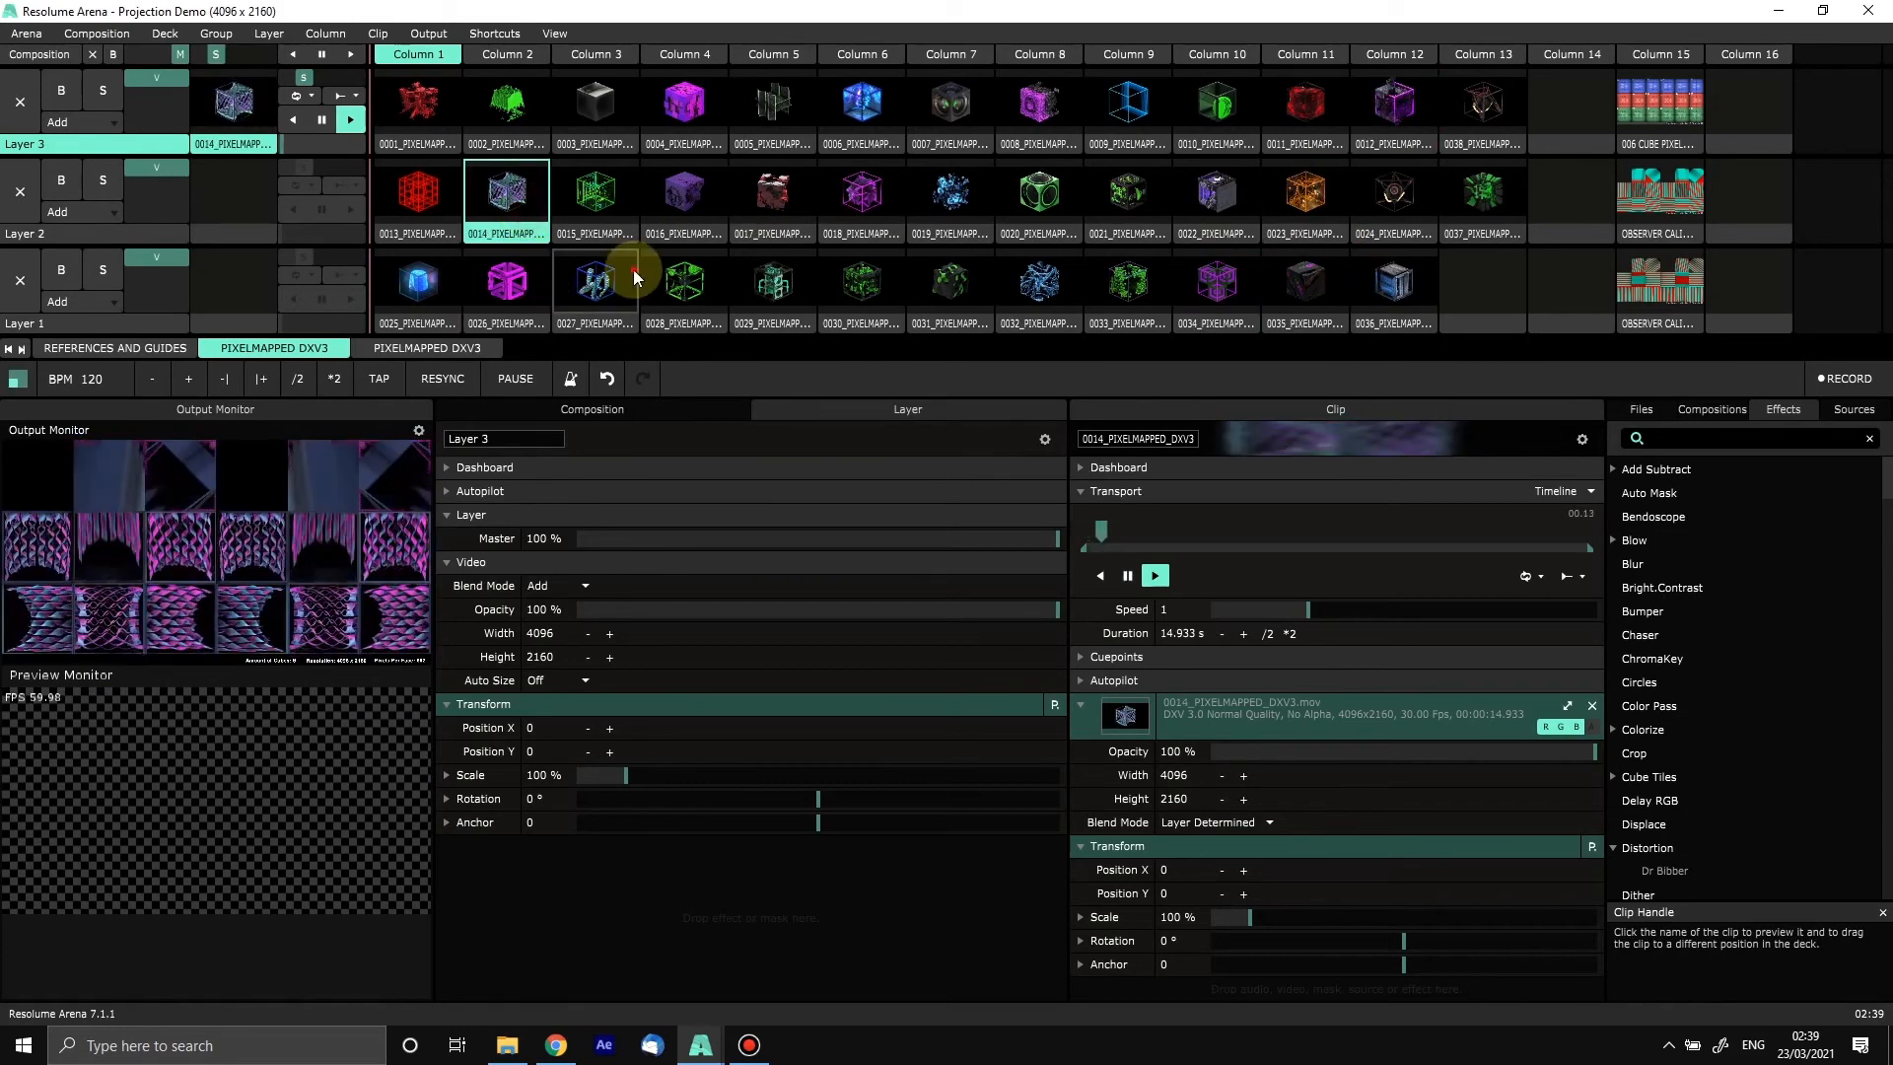
{"action": "left_click", "coordinate": [601, 107]}
{"action": "left_click", "coordinate": [694, 168]}
{"action": "left_click", "coordinate": [838, 281]}
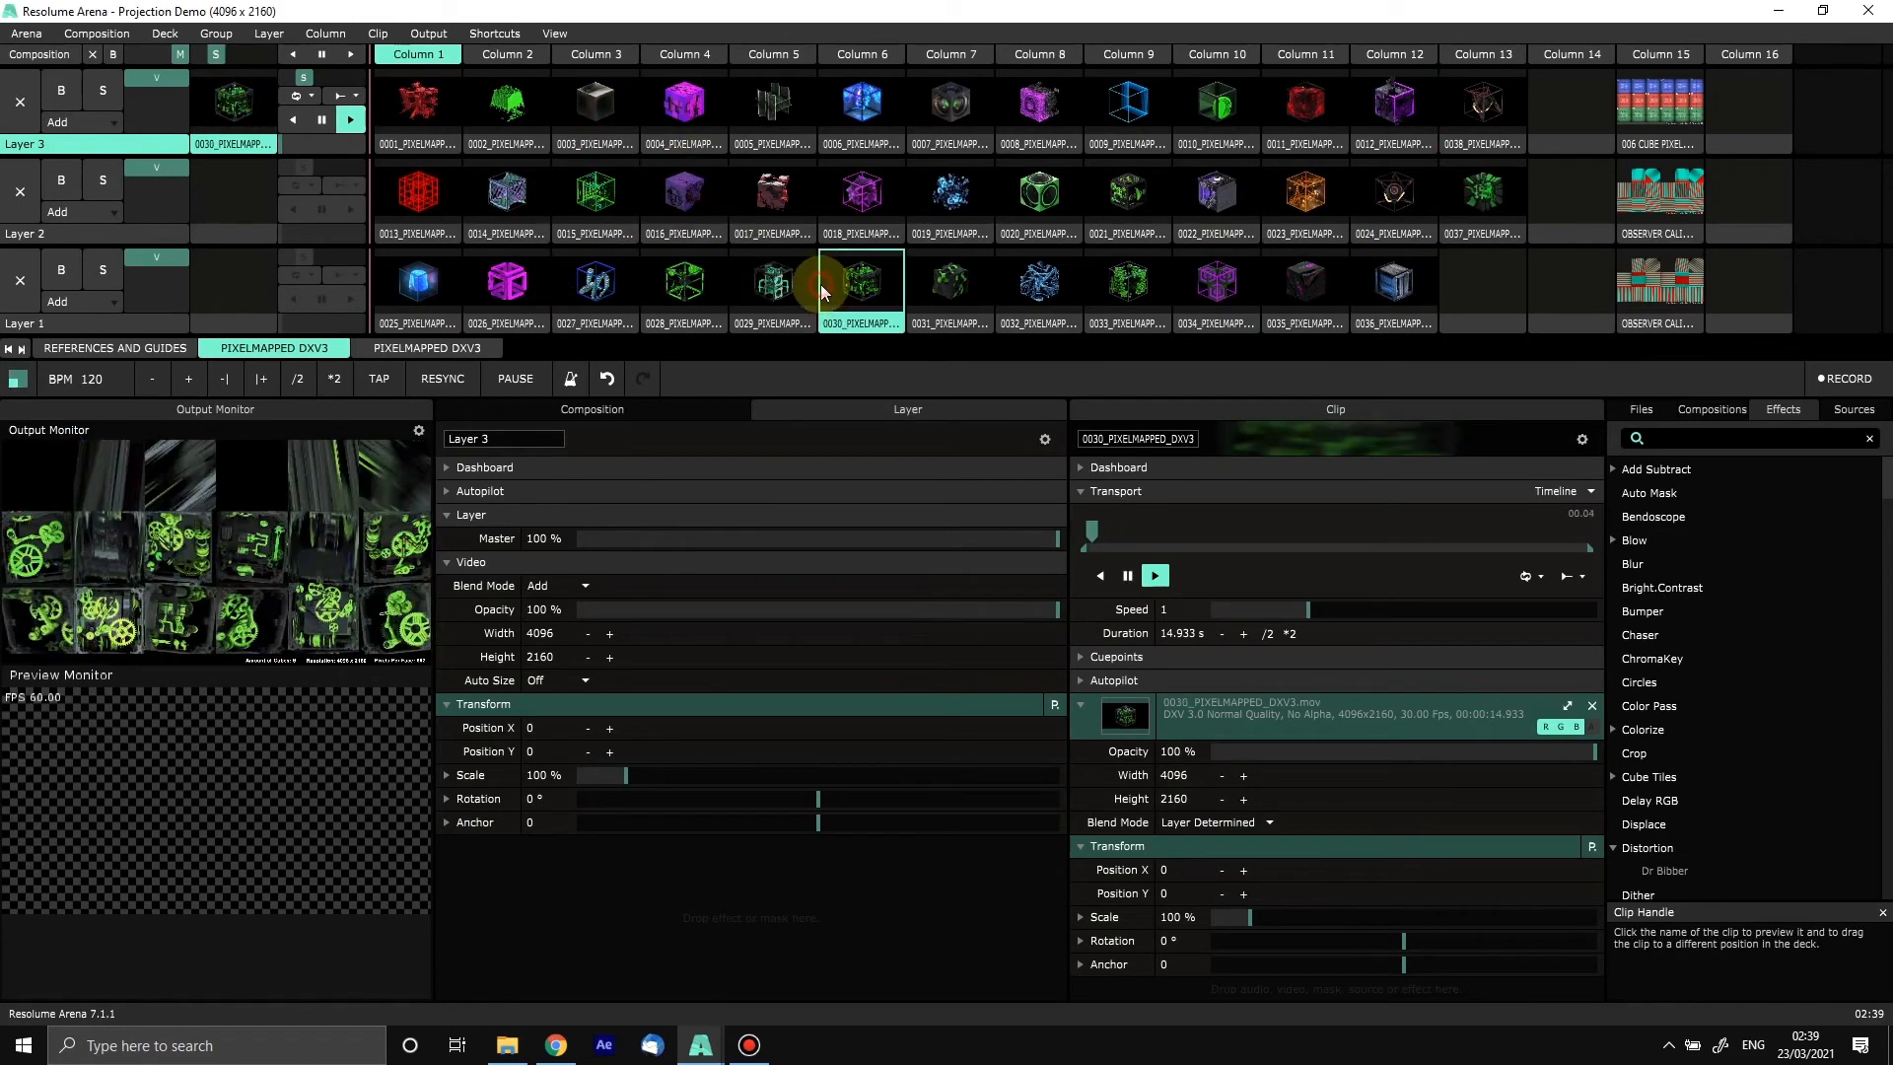
{"action": "left_click", "coordinate": [961, 283]}
{"action": "left_click", "coordinate": [1041, 296]}
{"action": "left_click", "coordinate": [1116, 288]}
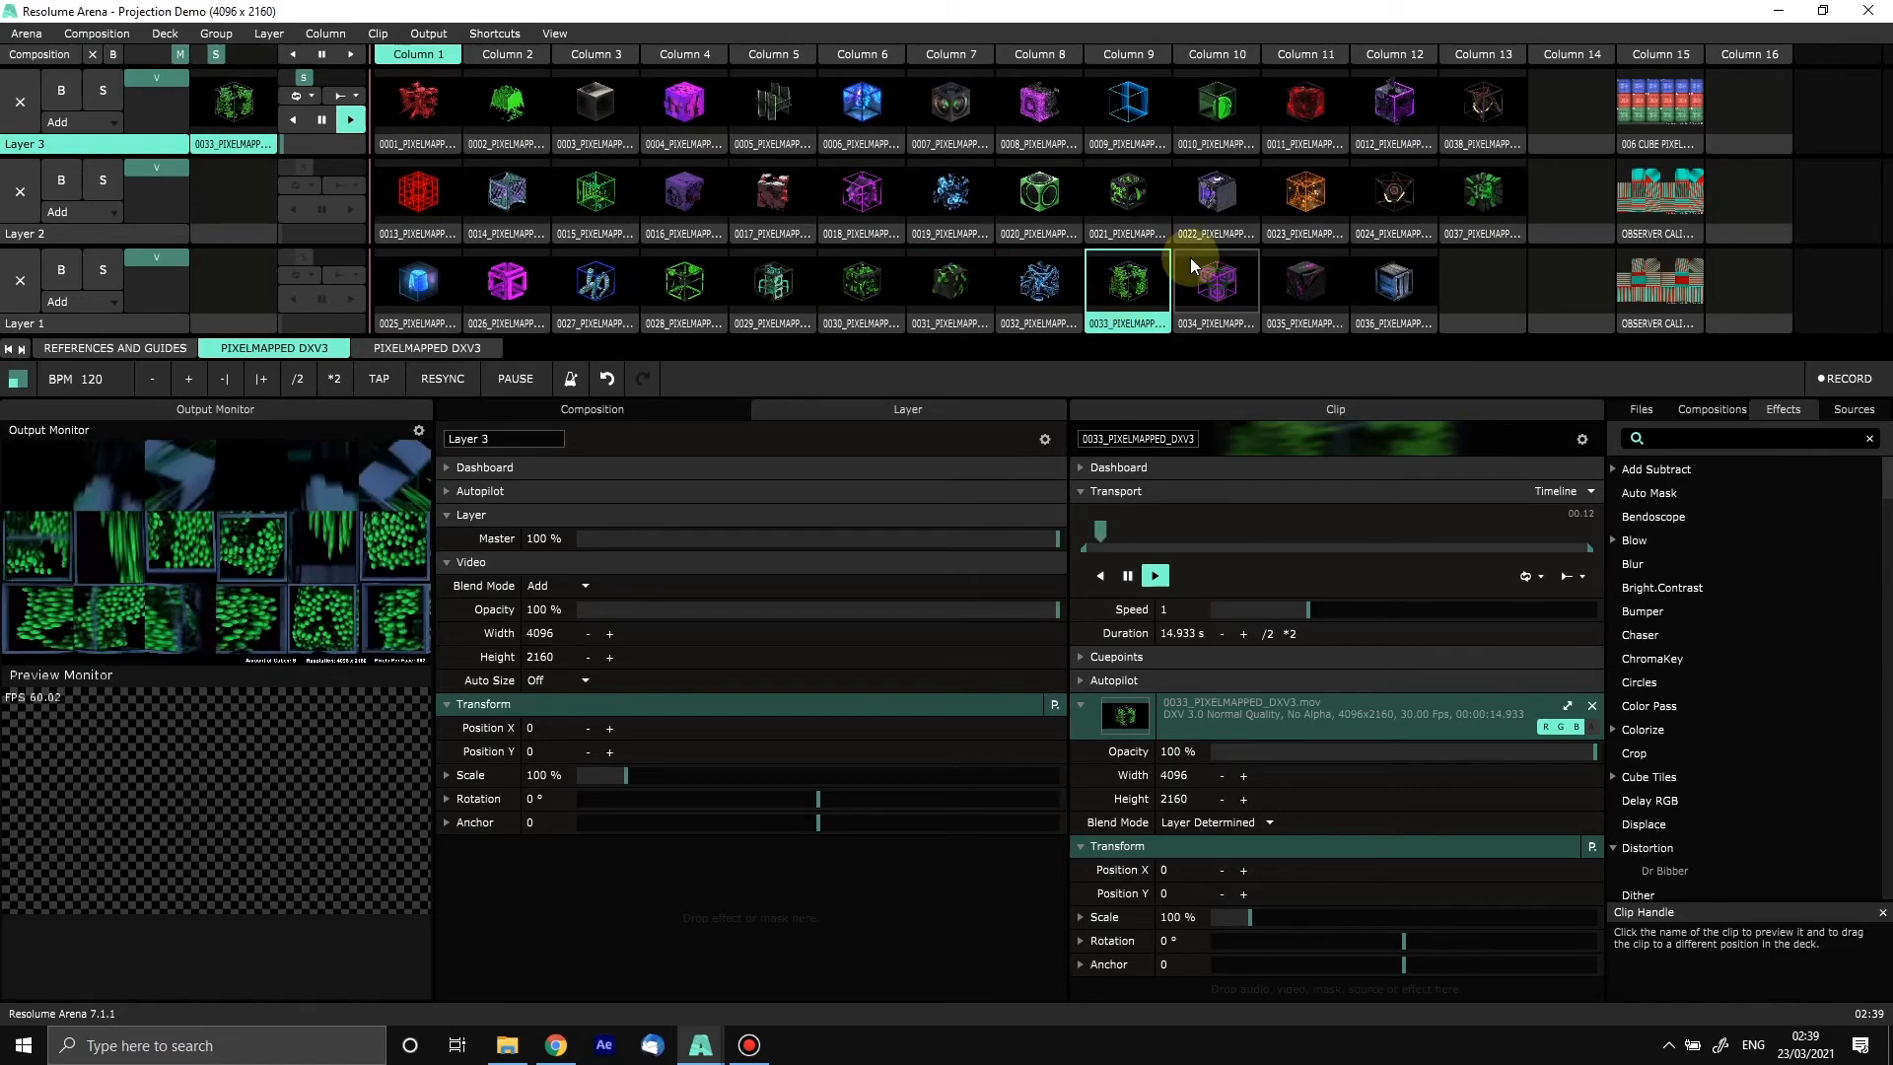
{"action": "left_click", "coordinate": [1218, 284]}
{"action": "left_click", "coordinate": [860, 192]}
{"action": "left_click", "coordinate": [688, 194]}
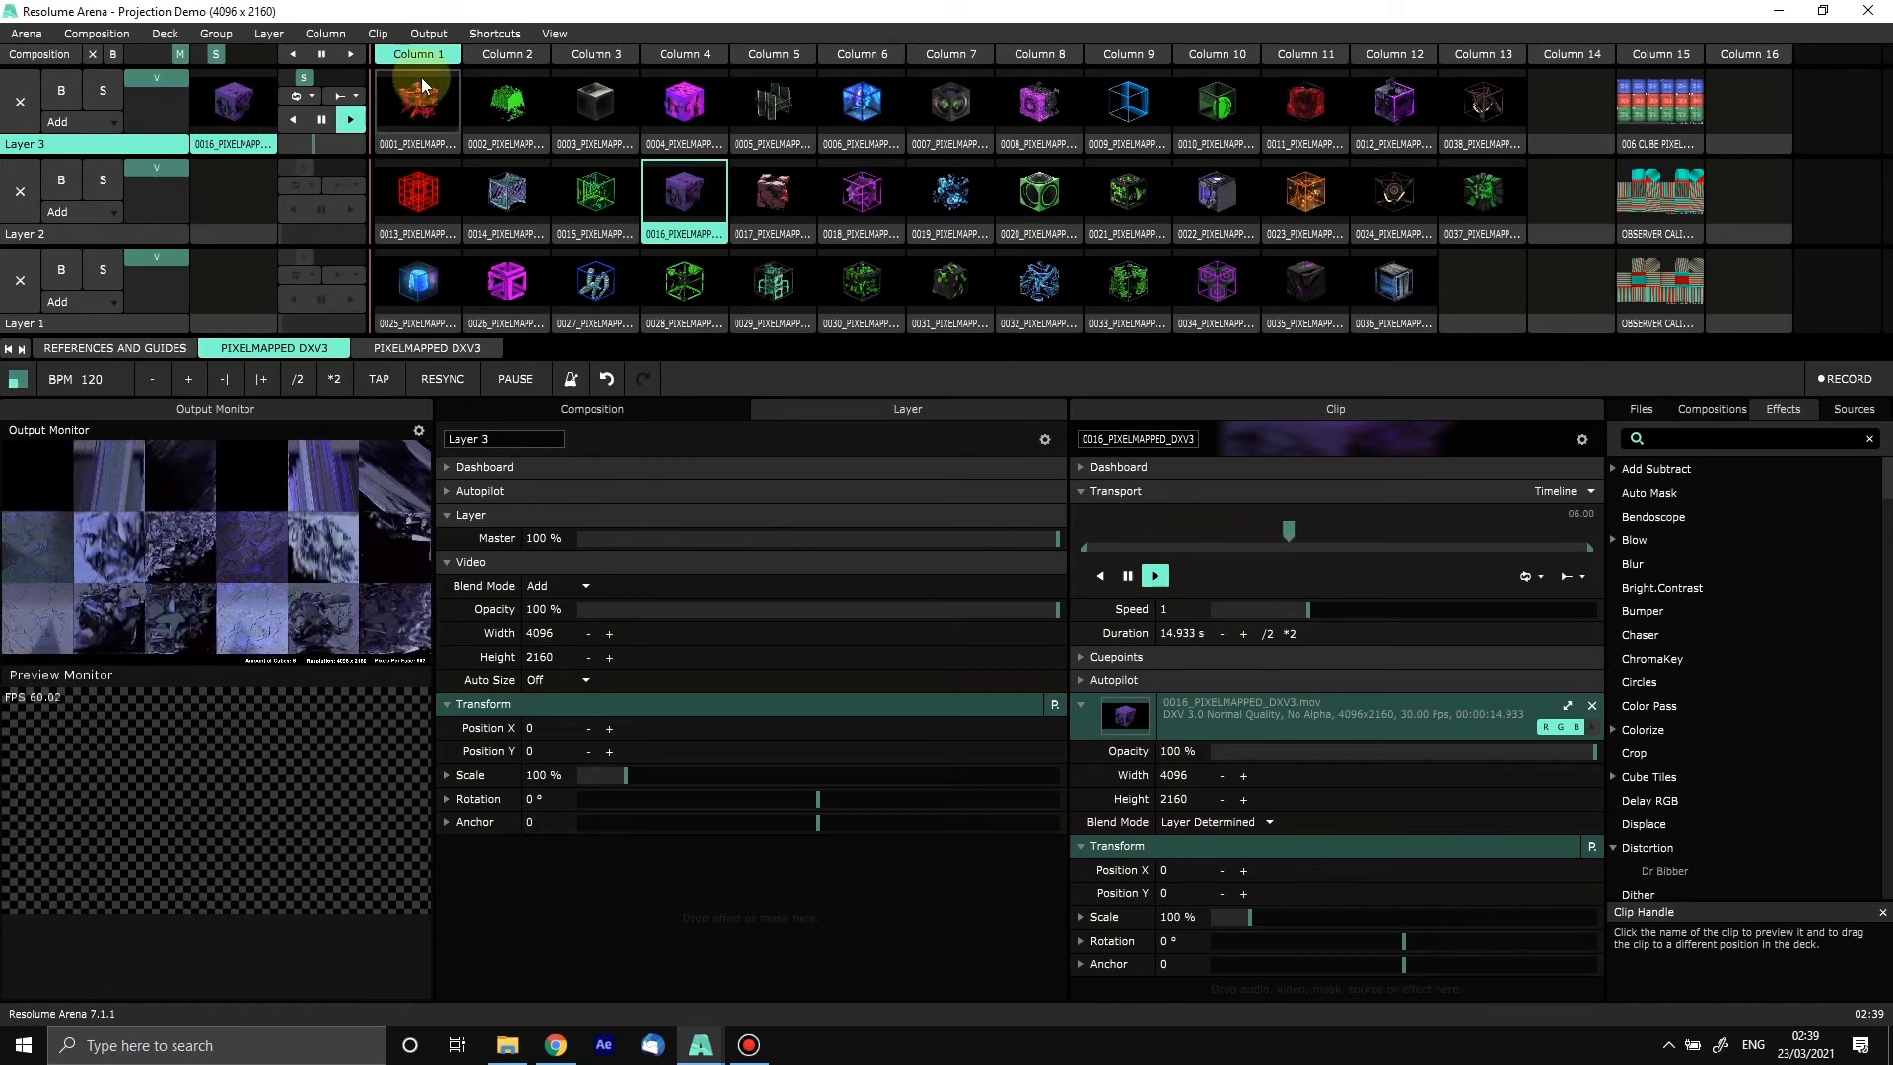
Step: Enter keyboard shortcut editing and assign A, S, D, F and G to clips 0013 to 0017 in layer 2
{"action": "left_click", "coordinate": [493, 32]}
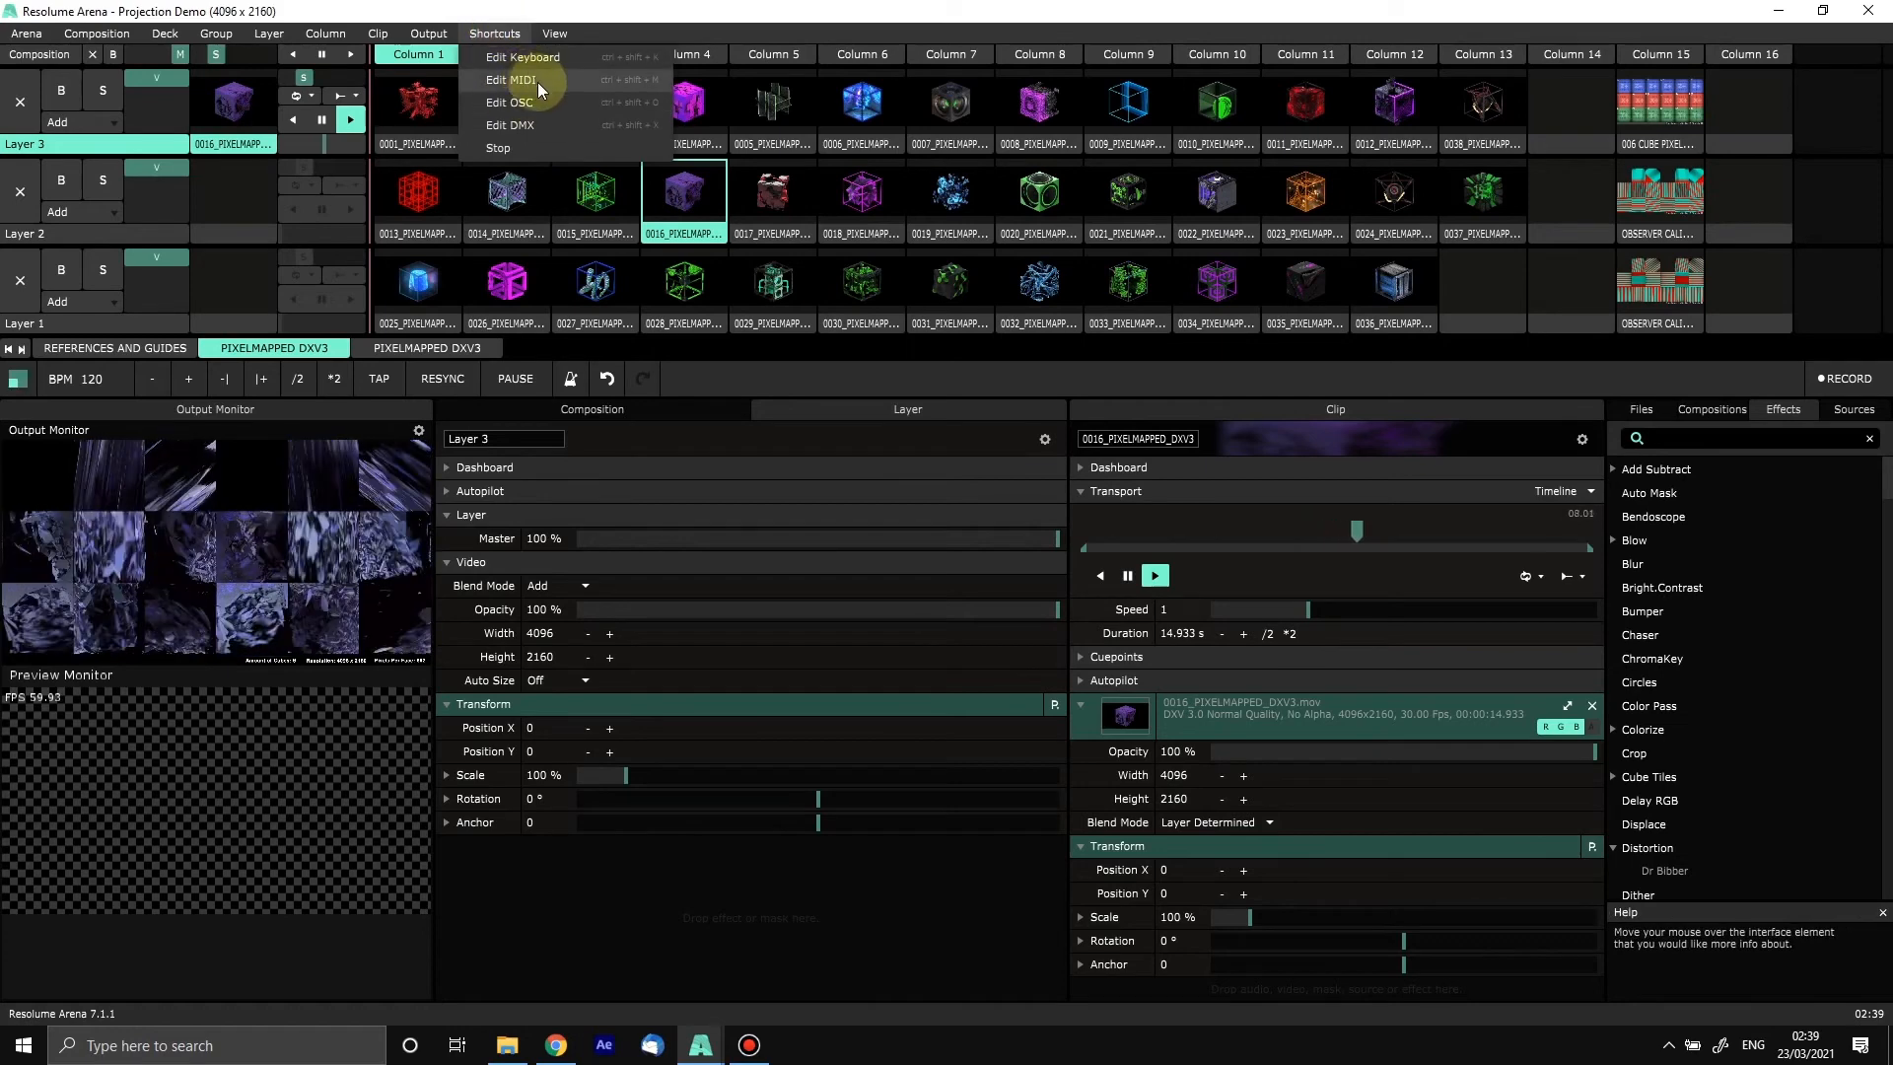
{"action": "left_click", "coordinate": [523, 57]}
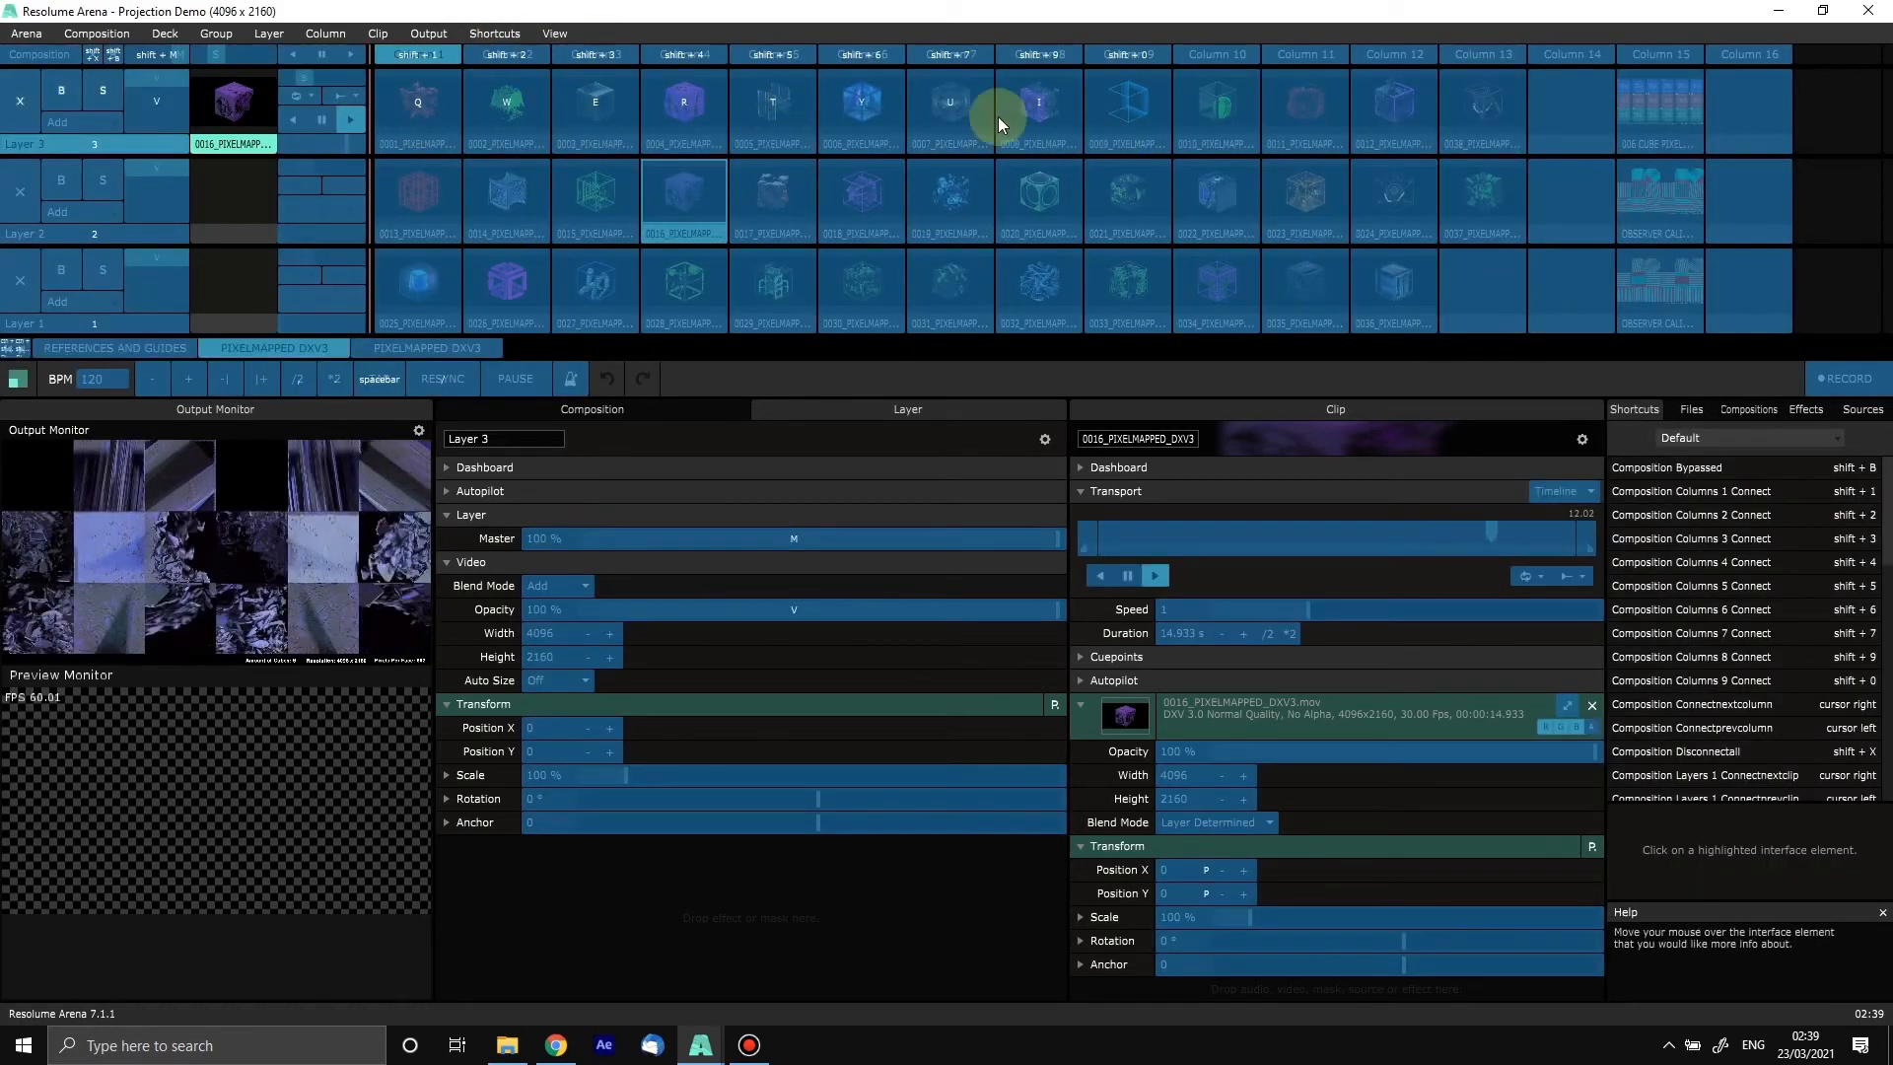
{"action": "left_click", "coordinate": [446, 179]}
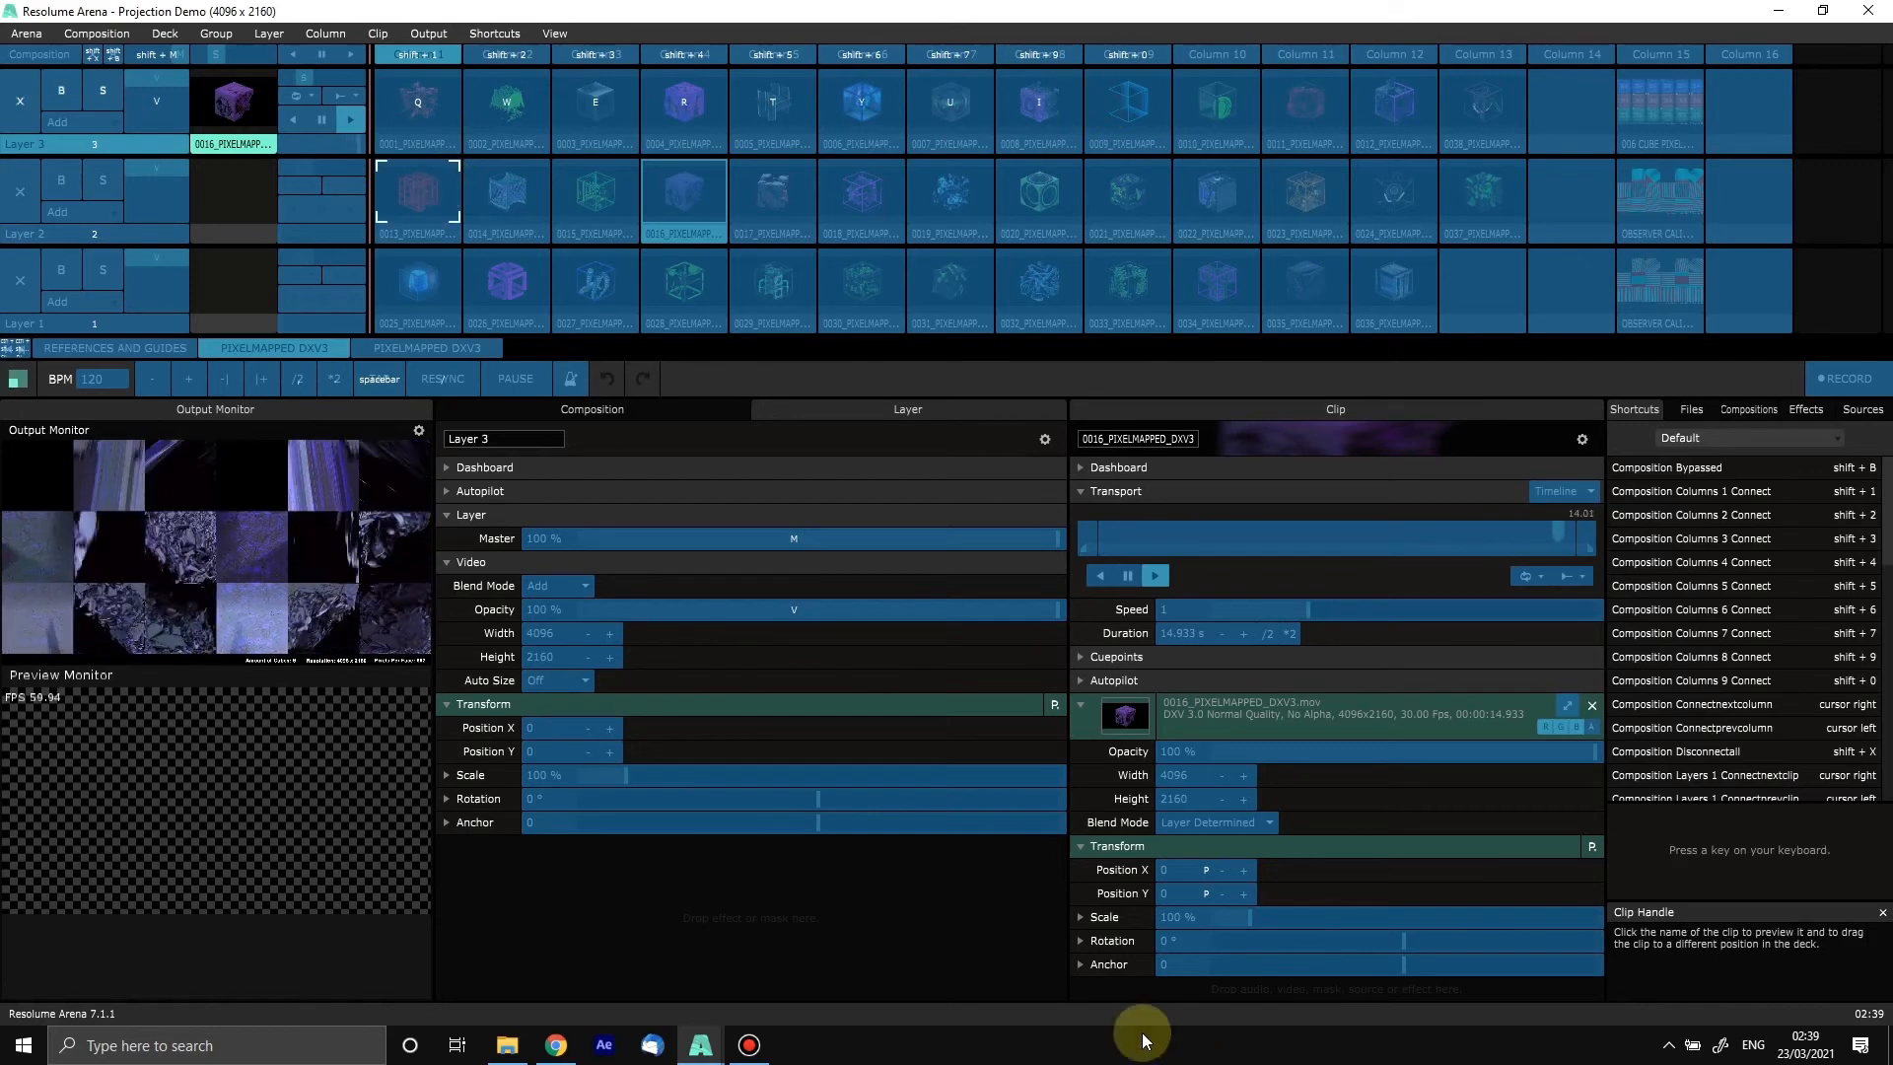
{"action": "key", "text": "a"}
{"action": "left_click", "coordinate": [519, 200]}
{"action": "key", "text": "s"}
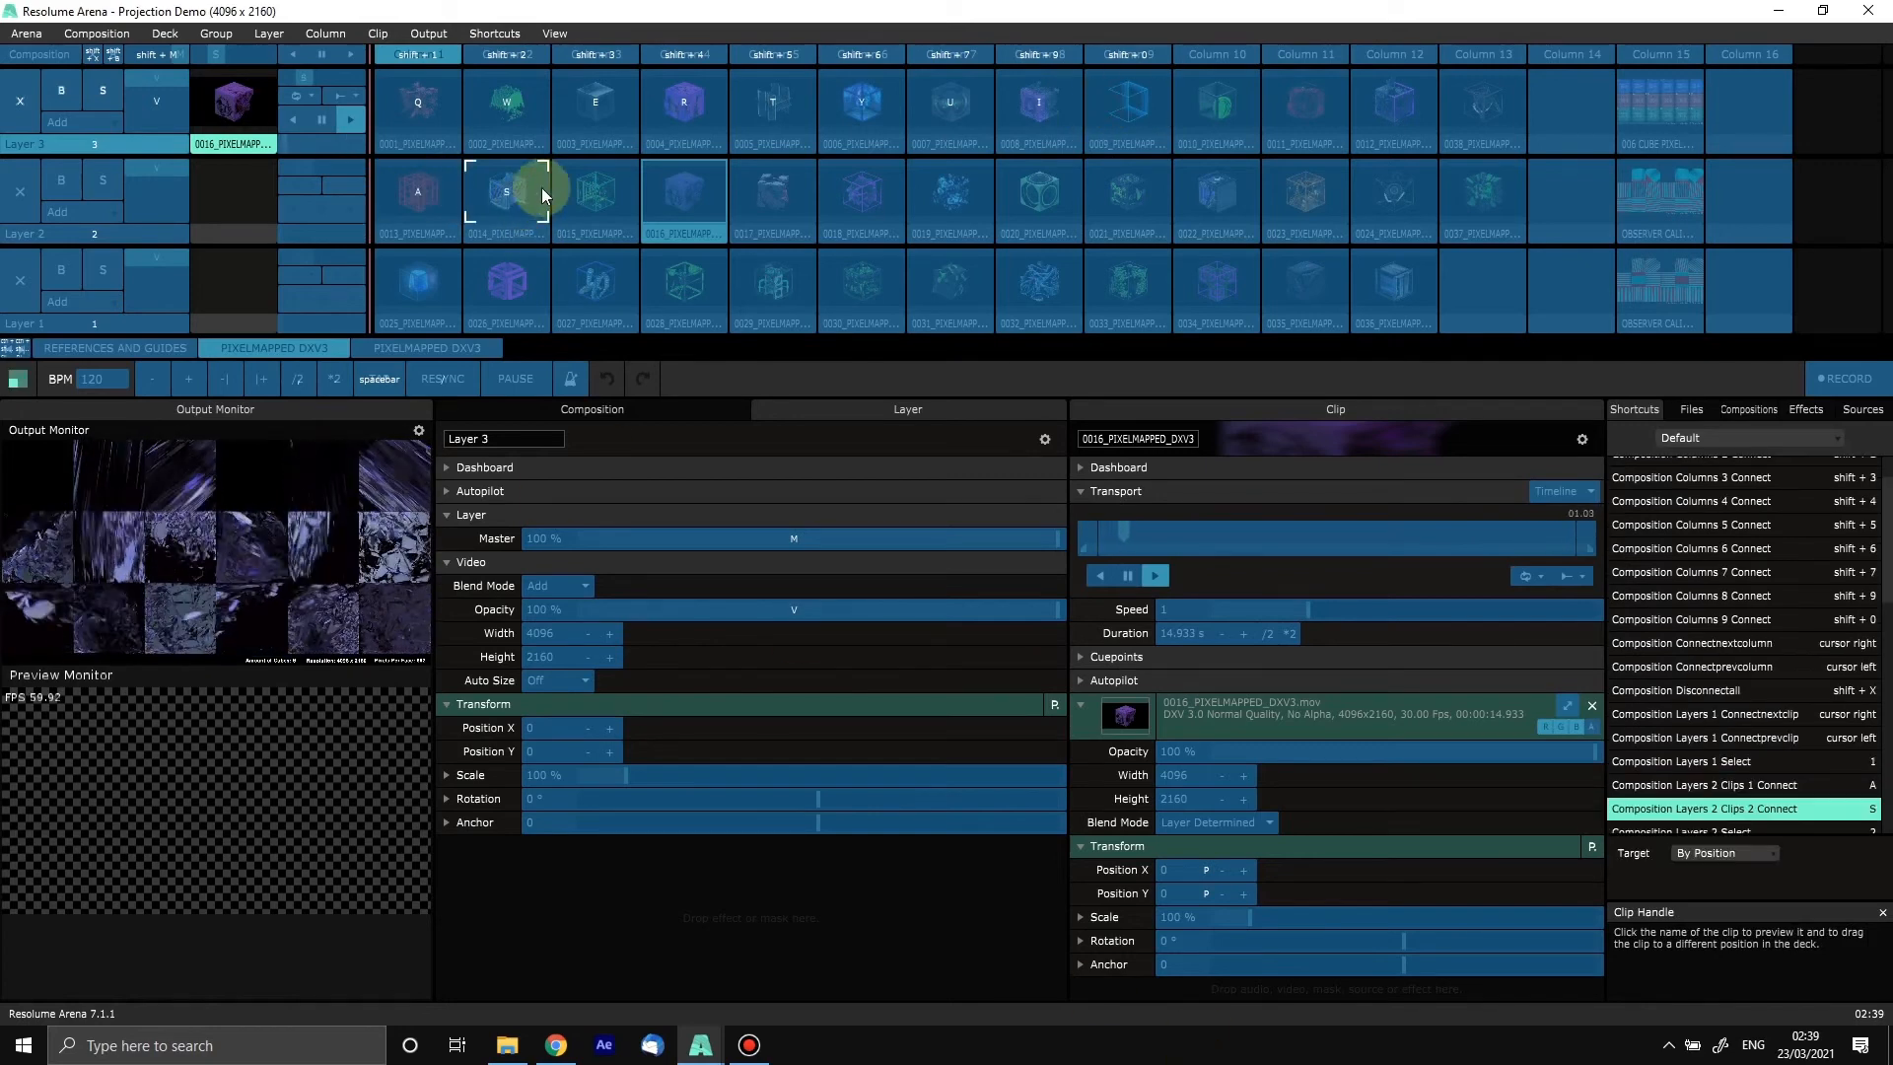
{"action": "left_click", "coordinate": [606, 185]}
{"action": "key", "text": "d"}
{"action": "left_click", "coordinate": [690, 197]}
{"action": "key", "text": "f"}
{"action": "left_click", "coordinate": [771, 205]}
{"action": "key", "text": "g"}
Step: Assign the keys H, J and K to clips 0018, 0019 and 0020 in layer 2, and stop editing shortcuts
{"action": "left_click", "coordinate": [855, 198]}
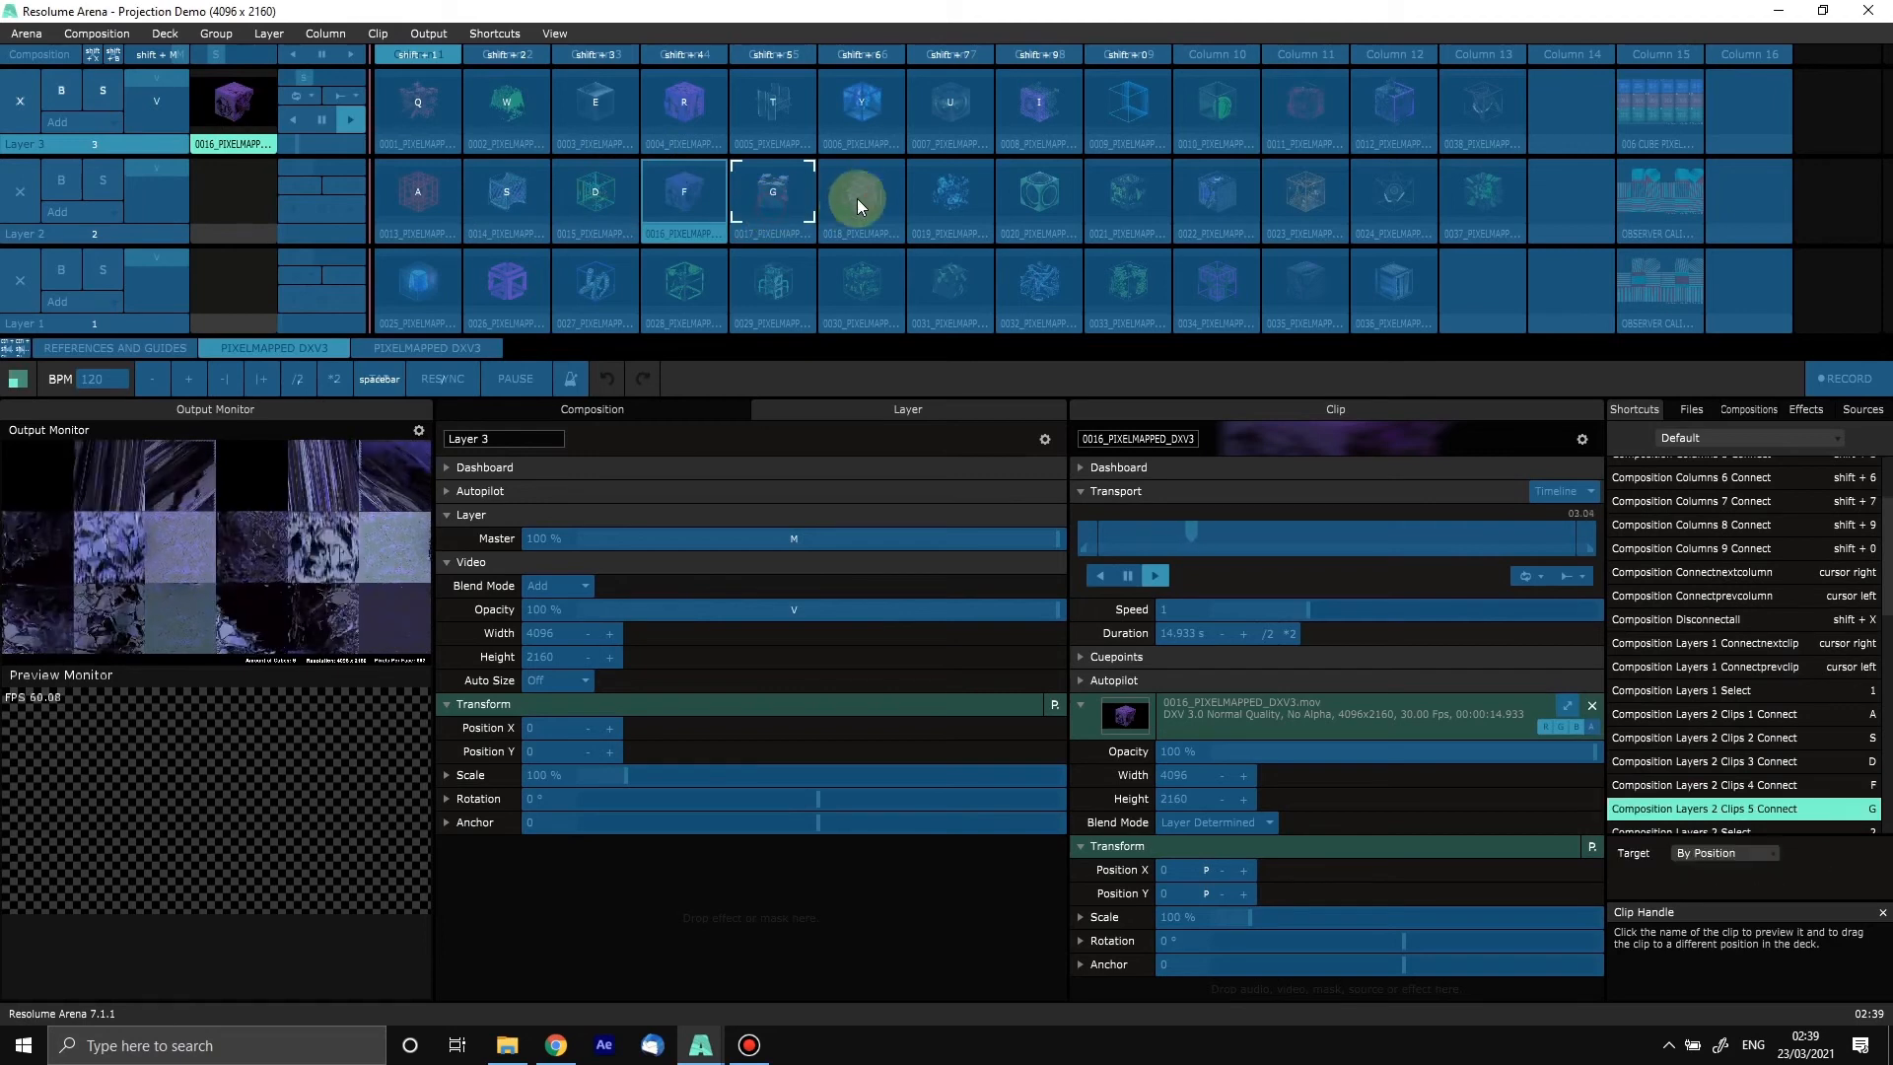
{"action": "key", "text": "h"}
{"action": "left_click", "coordinate": [943, 187]}
{"action": "key", "text": "j"}
{"action": "left_click", "coordinate": [1029, 199]}
{"action": "key", "text": "k"}
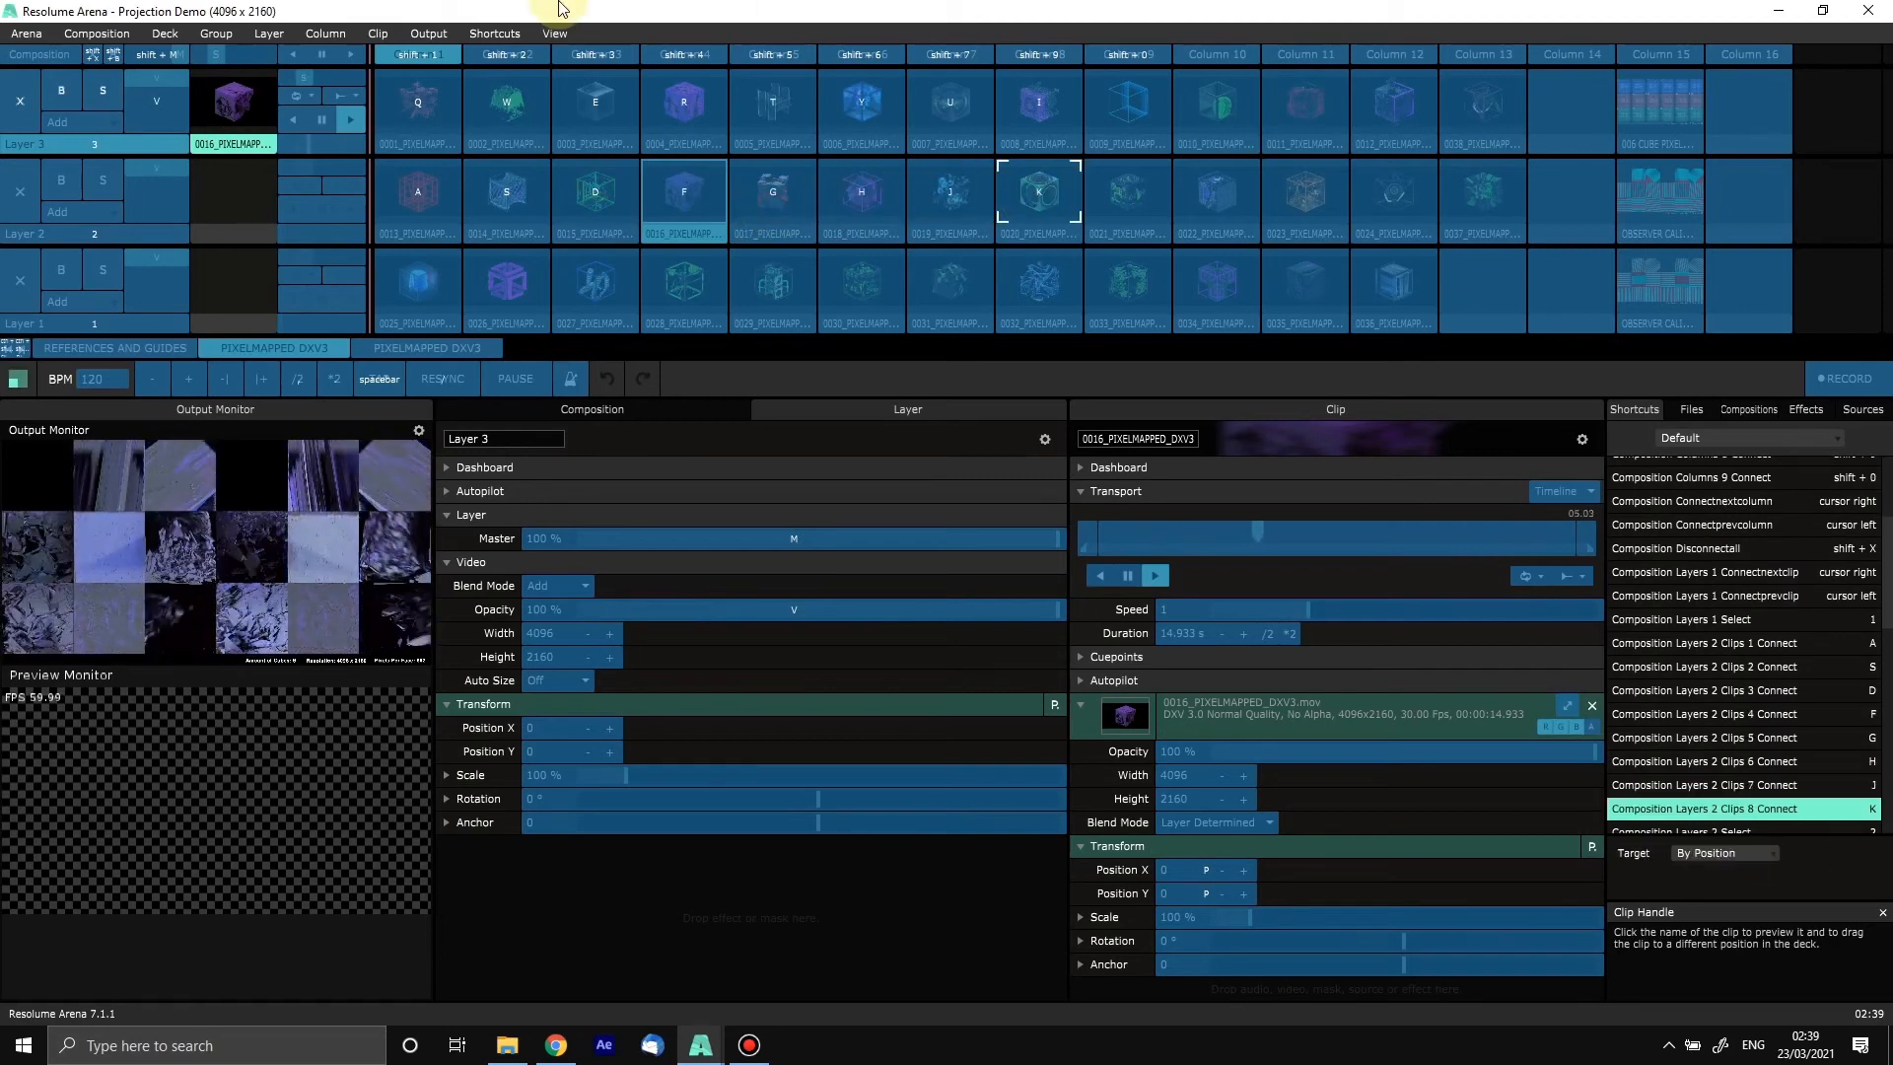
{"action": "left_click", "coordinate": [468, 32]}
{"action": "left_click", "coordinate": [523, 150]}
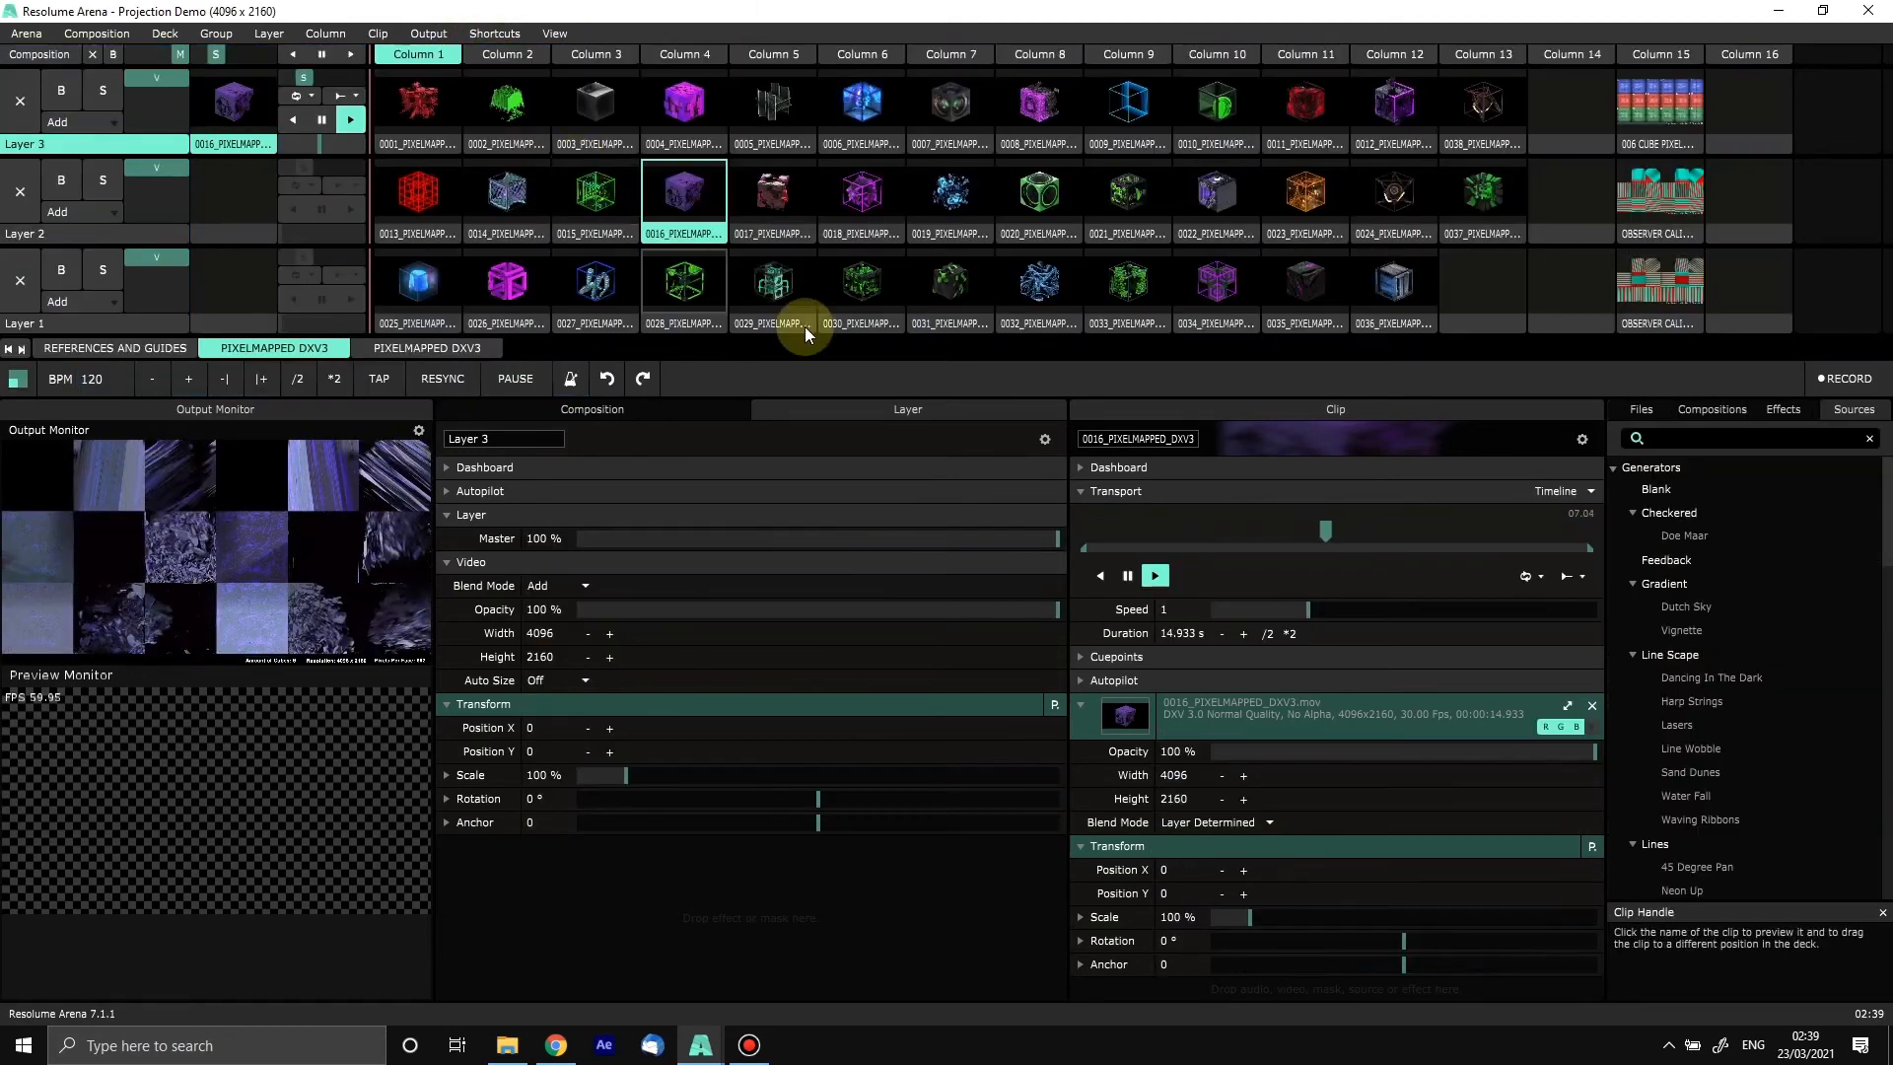
Step: Trigger clips from the upper two rows with their assigned keyboard shortcuts, and finish by playing clip 0001 on layer 3
{"action": "key", "text": "s"}
{"action": "key", "text": "f"}
{"action": "key", "text": "r"}
{"action": "key", "text": "d"}
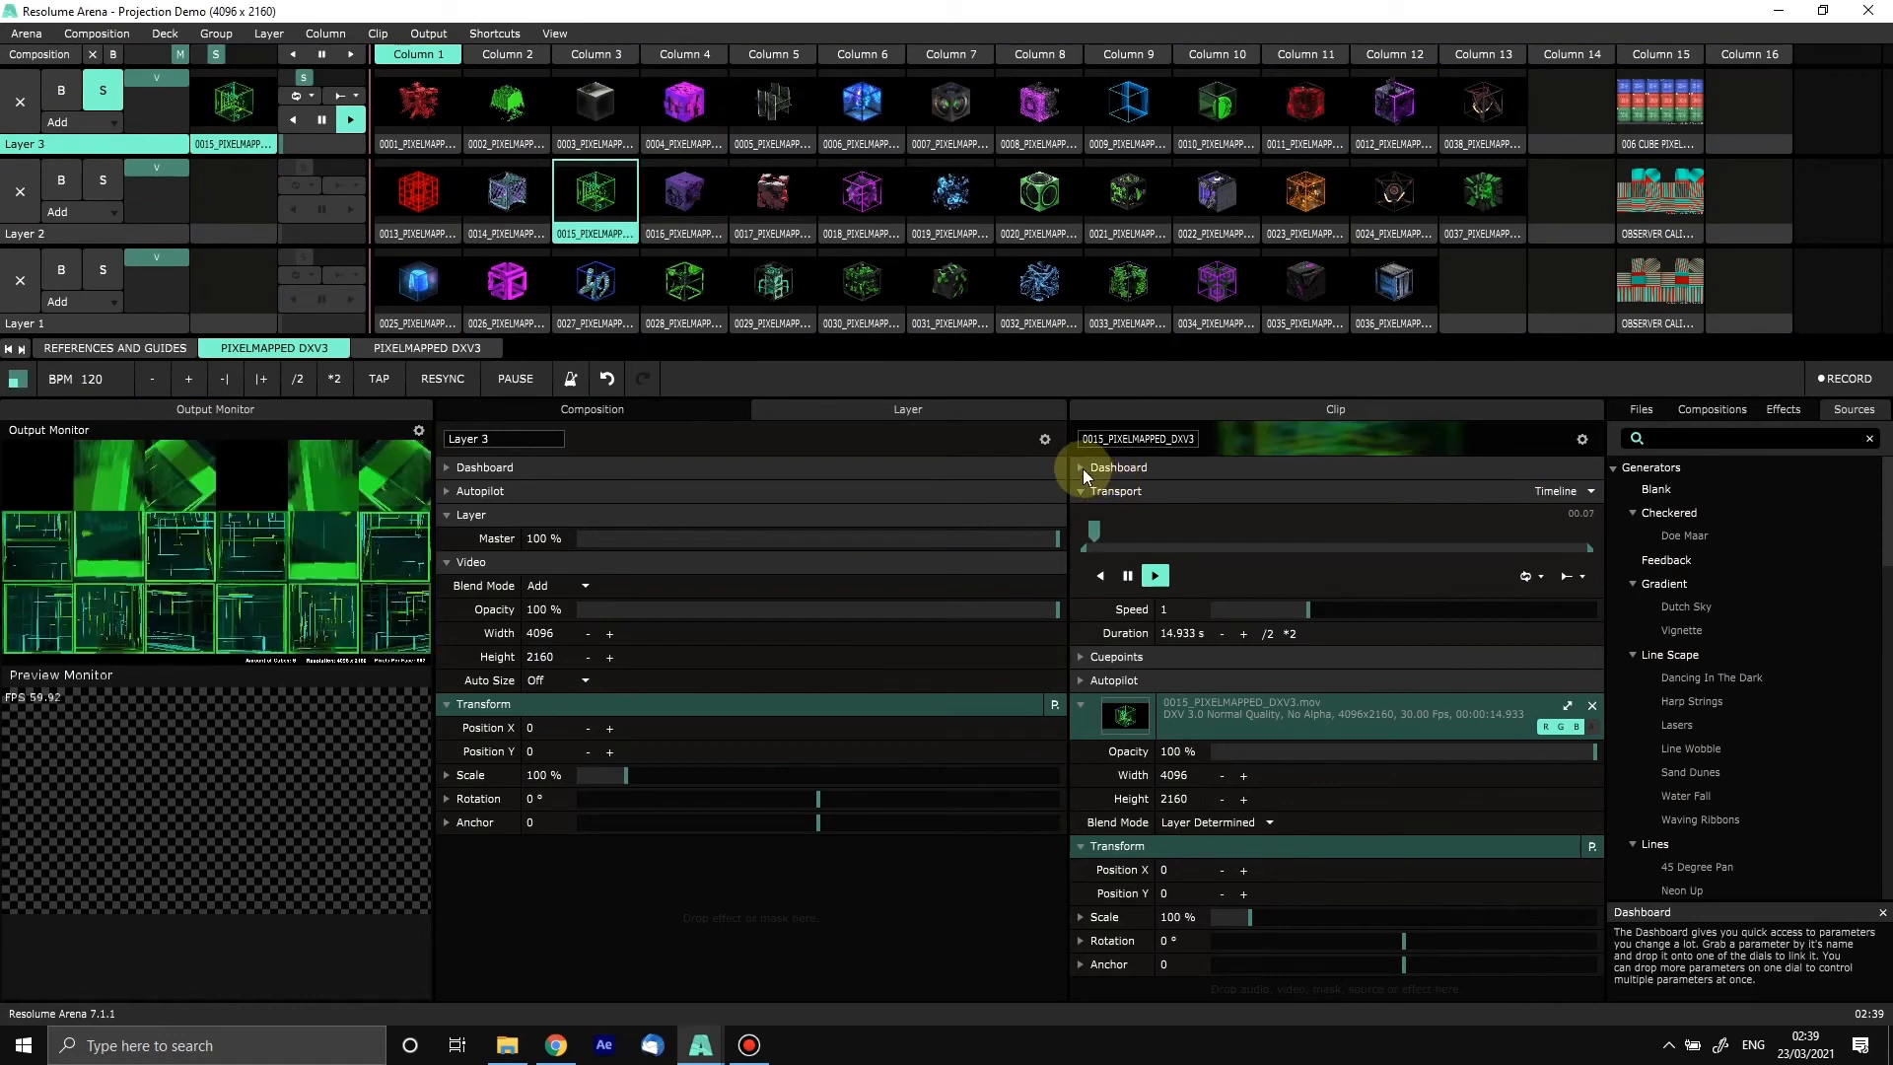
{"action": "key", "text": "g"}
{"action": "key", "text": "r"}
{"action": "key", "text": "s"}
{"action": "key", "text": "f"}
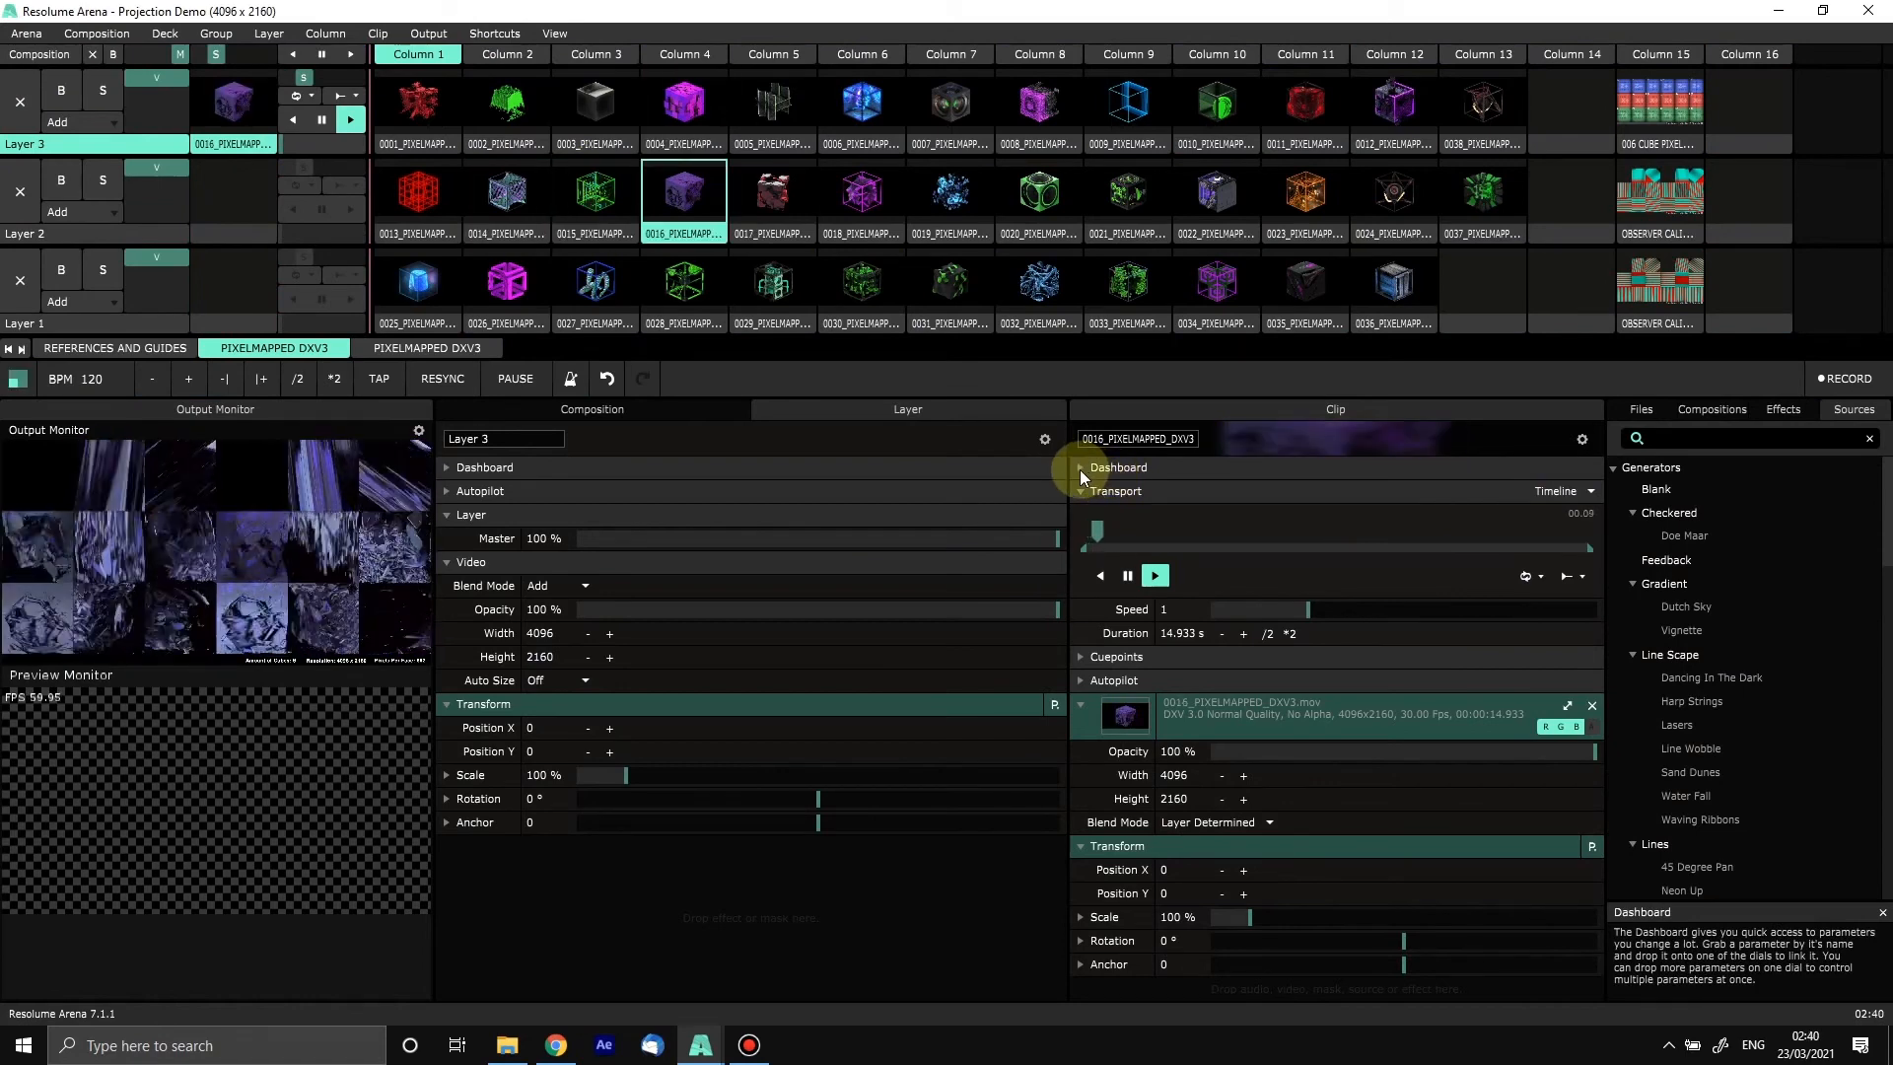
{"action": "key", "text": "g"}
{"action": "key", "text": "d"}
{"action": "key", "text": "s"}
{"action": "key", "text": "w"}
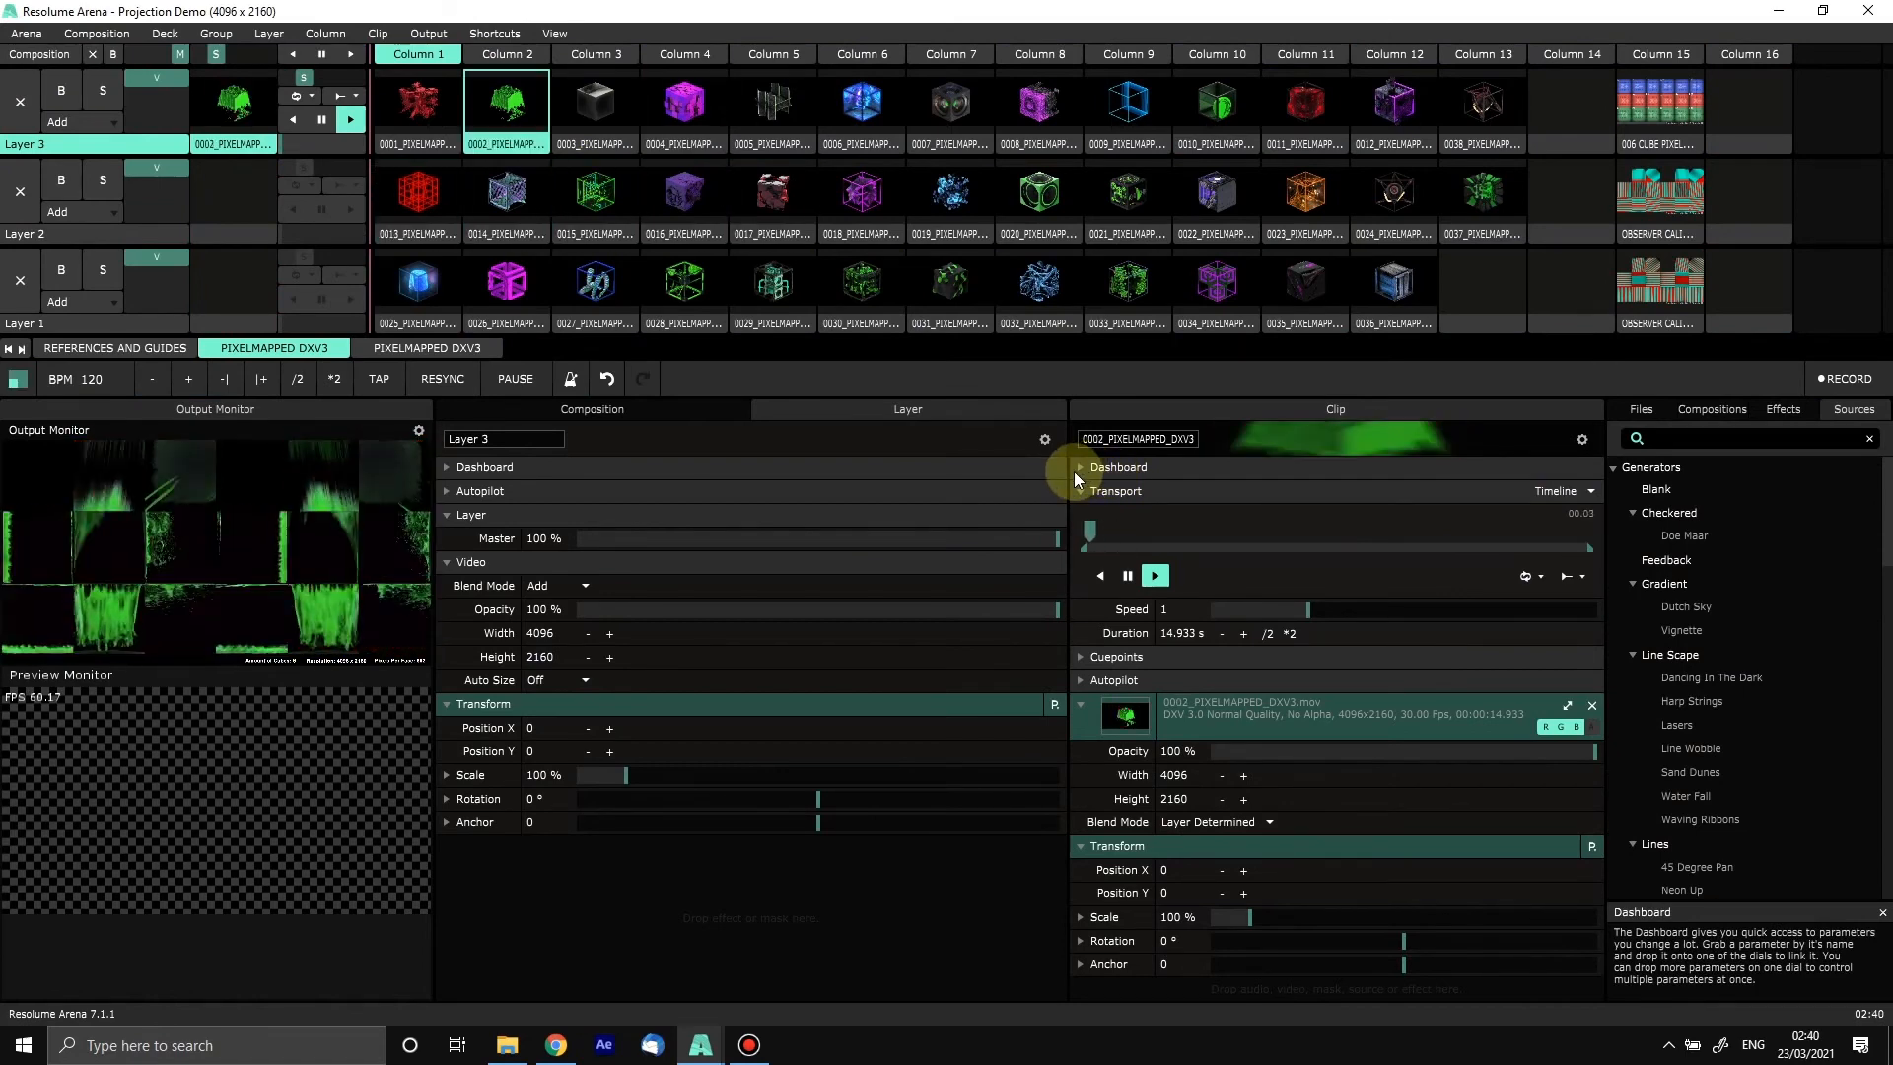
{"action": "key", "text": "s"}
{"action": "key", "text": "w"}
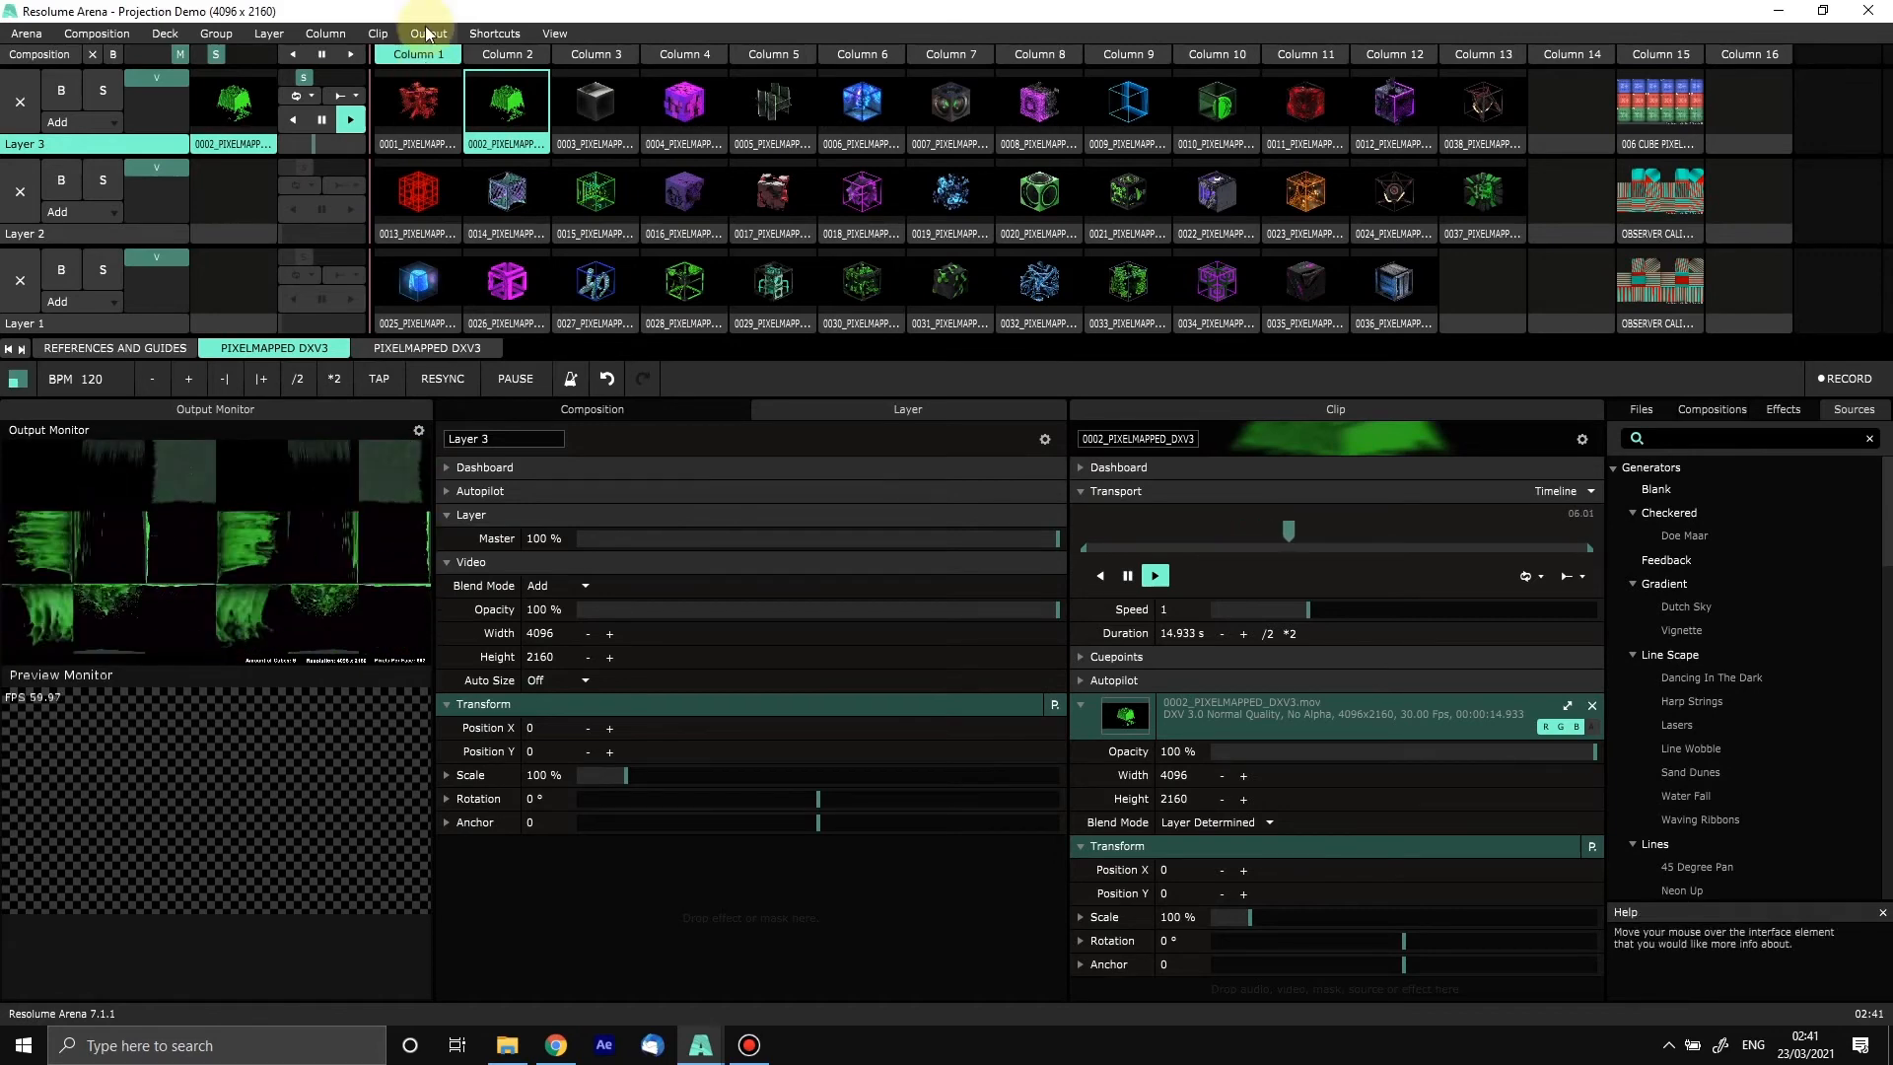
{"action": "left_click", "coordinate": [404, 114]}
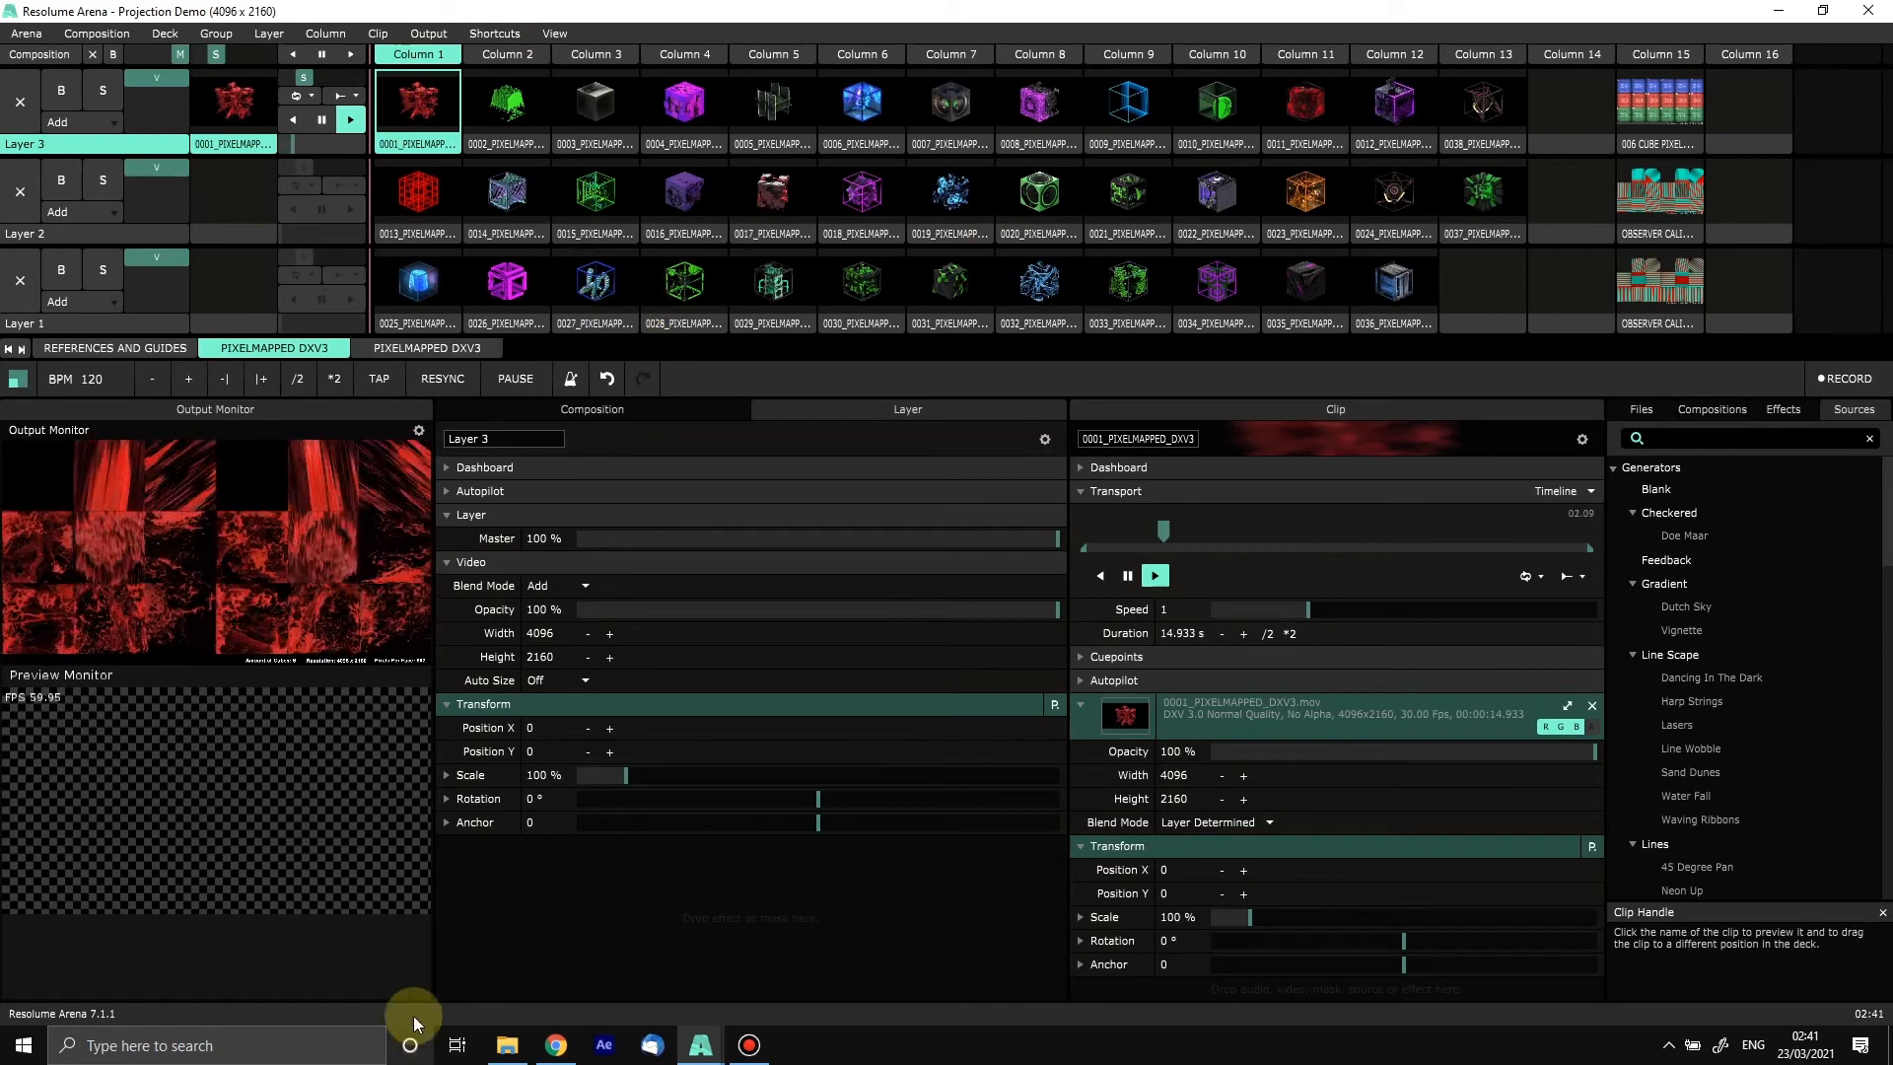
Step: Switch to File Explorer and add TUTORIAL AID DEMO.mov from the DUAL STACKS STRUCTURE DJVB folder to layer 1, column 13
{"action": "left_click", "coordinate": [508, 1045]}
{"action": "left_click", "coordinate": [444, 507]}
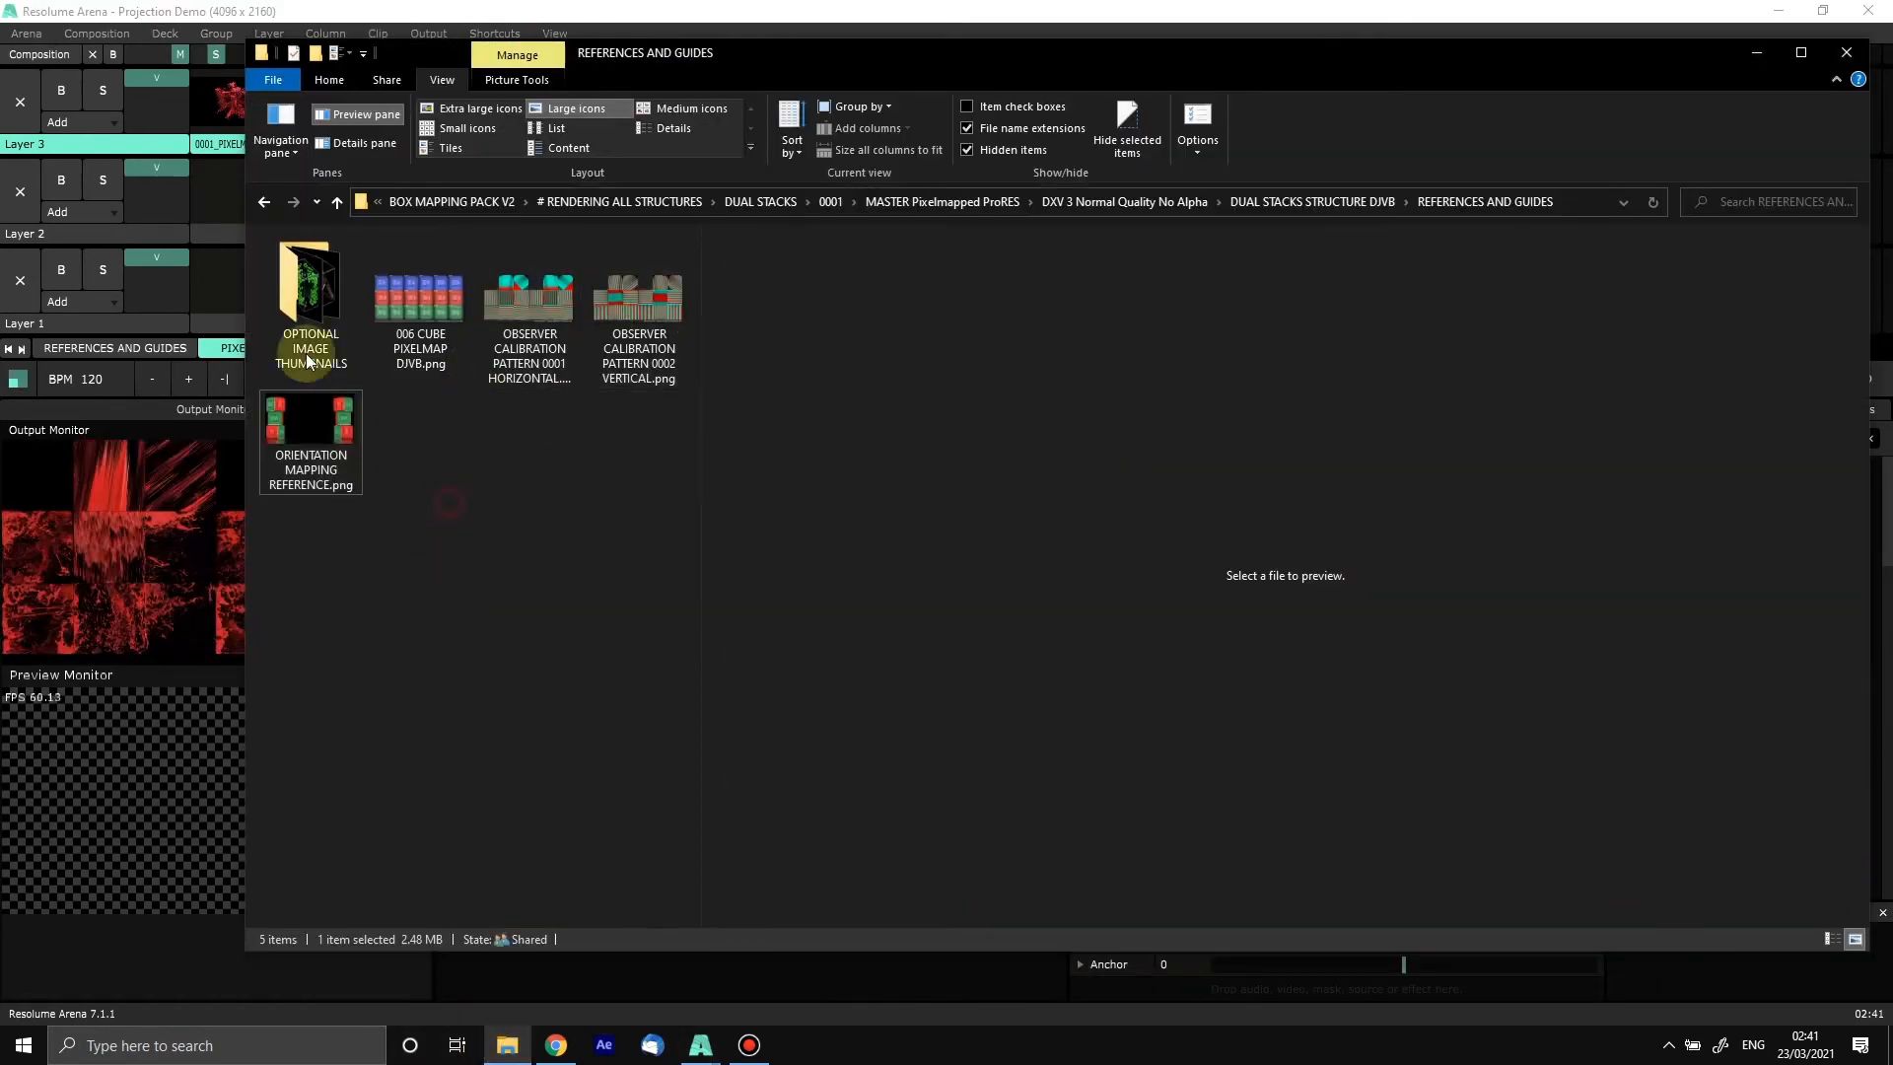
{"action": "left_click", "coordinate": [1256, 204]}
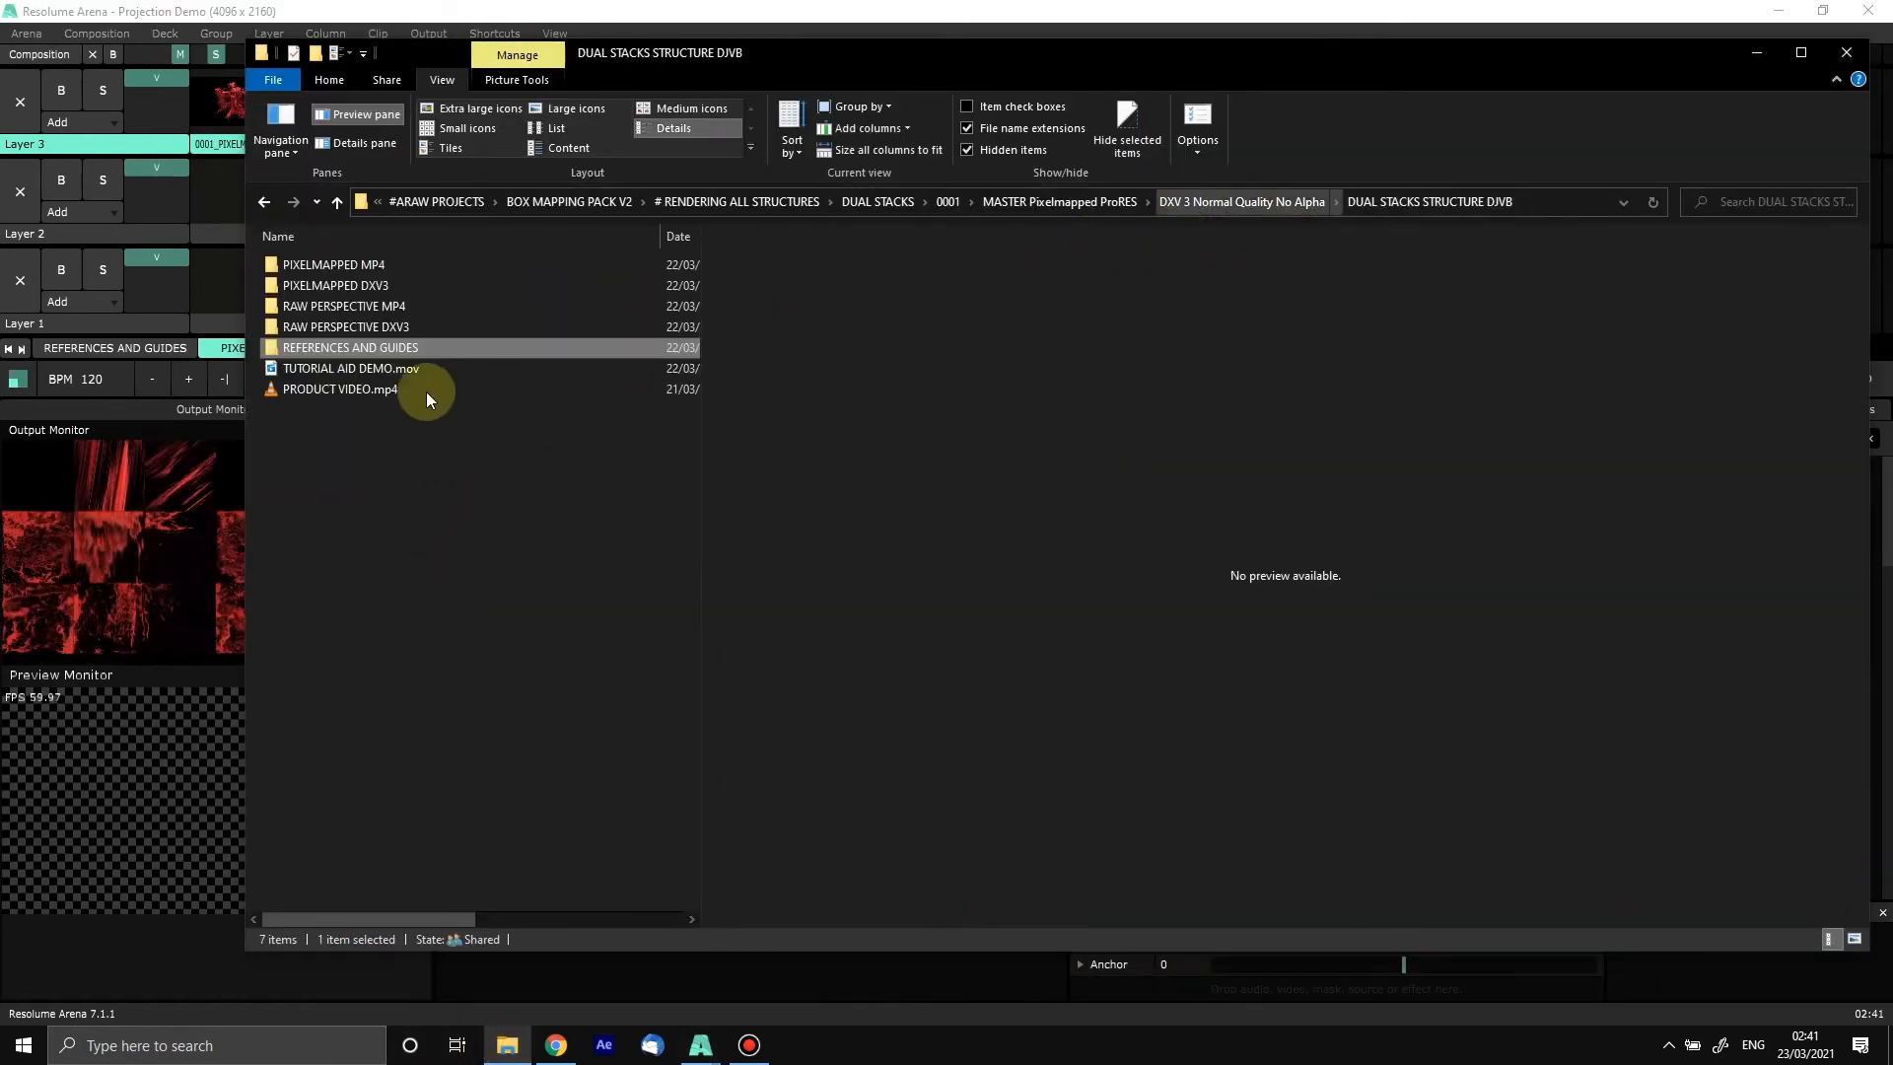
{"action": "left_click", "coordinate": [355, 374]}
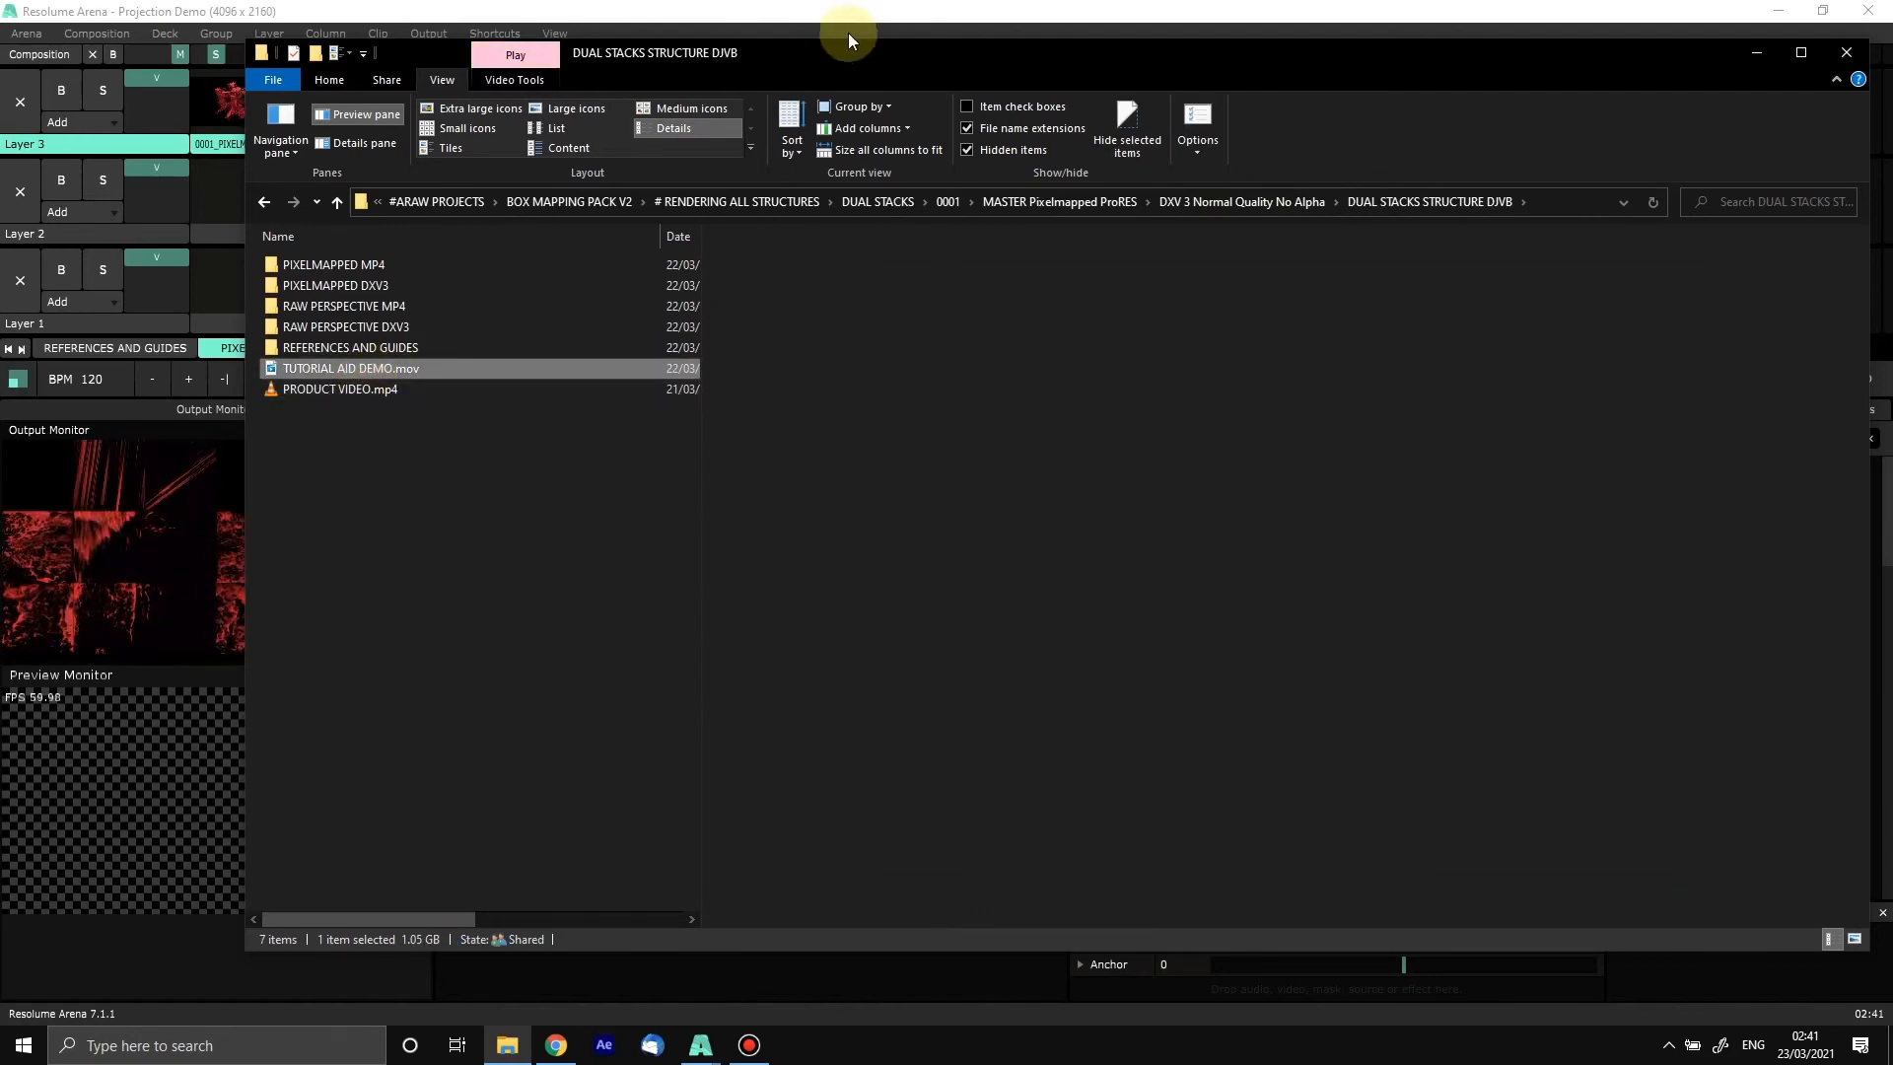
{"action": "left_click_drag", "start_coordinate": [824, 50], "coordinate": [687, 495]}
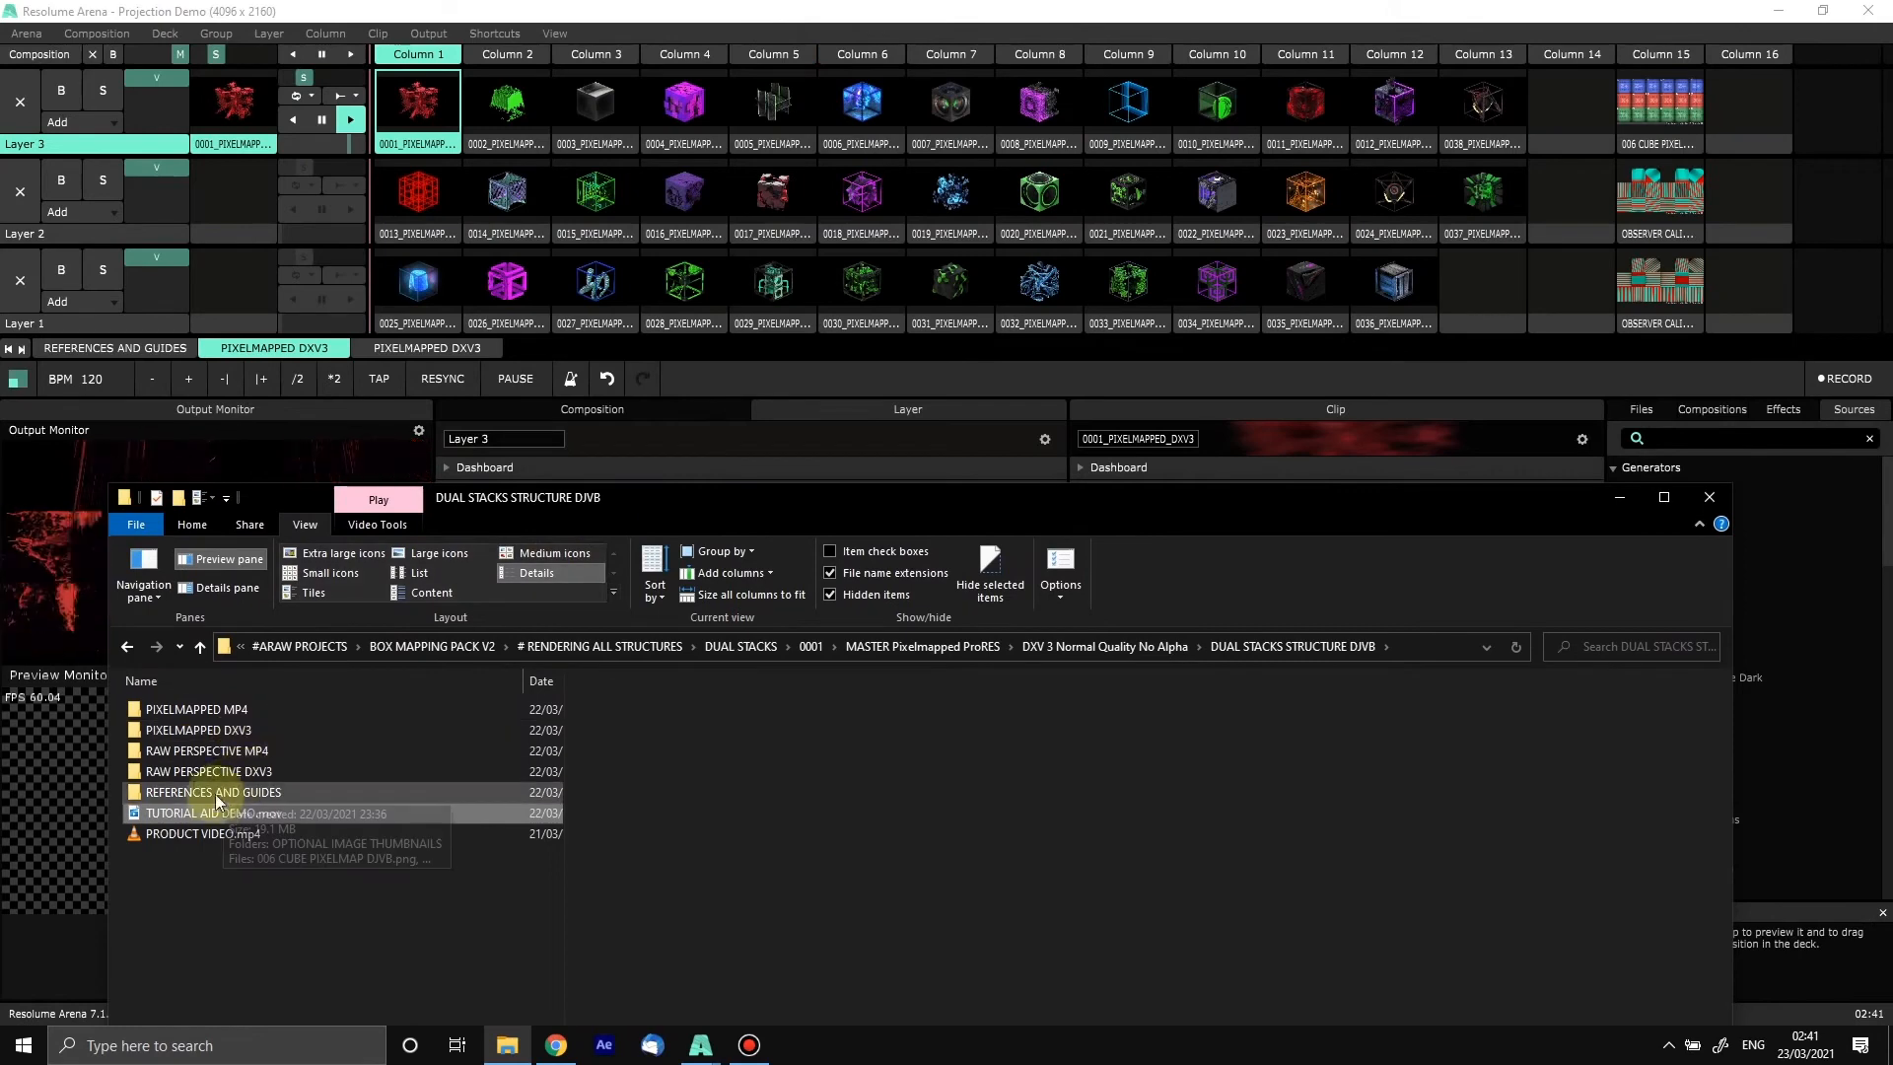
{"action": "left_click_drag", "start_coordinate": [210, 818], "coordinate": [1213, 360]}
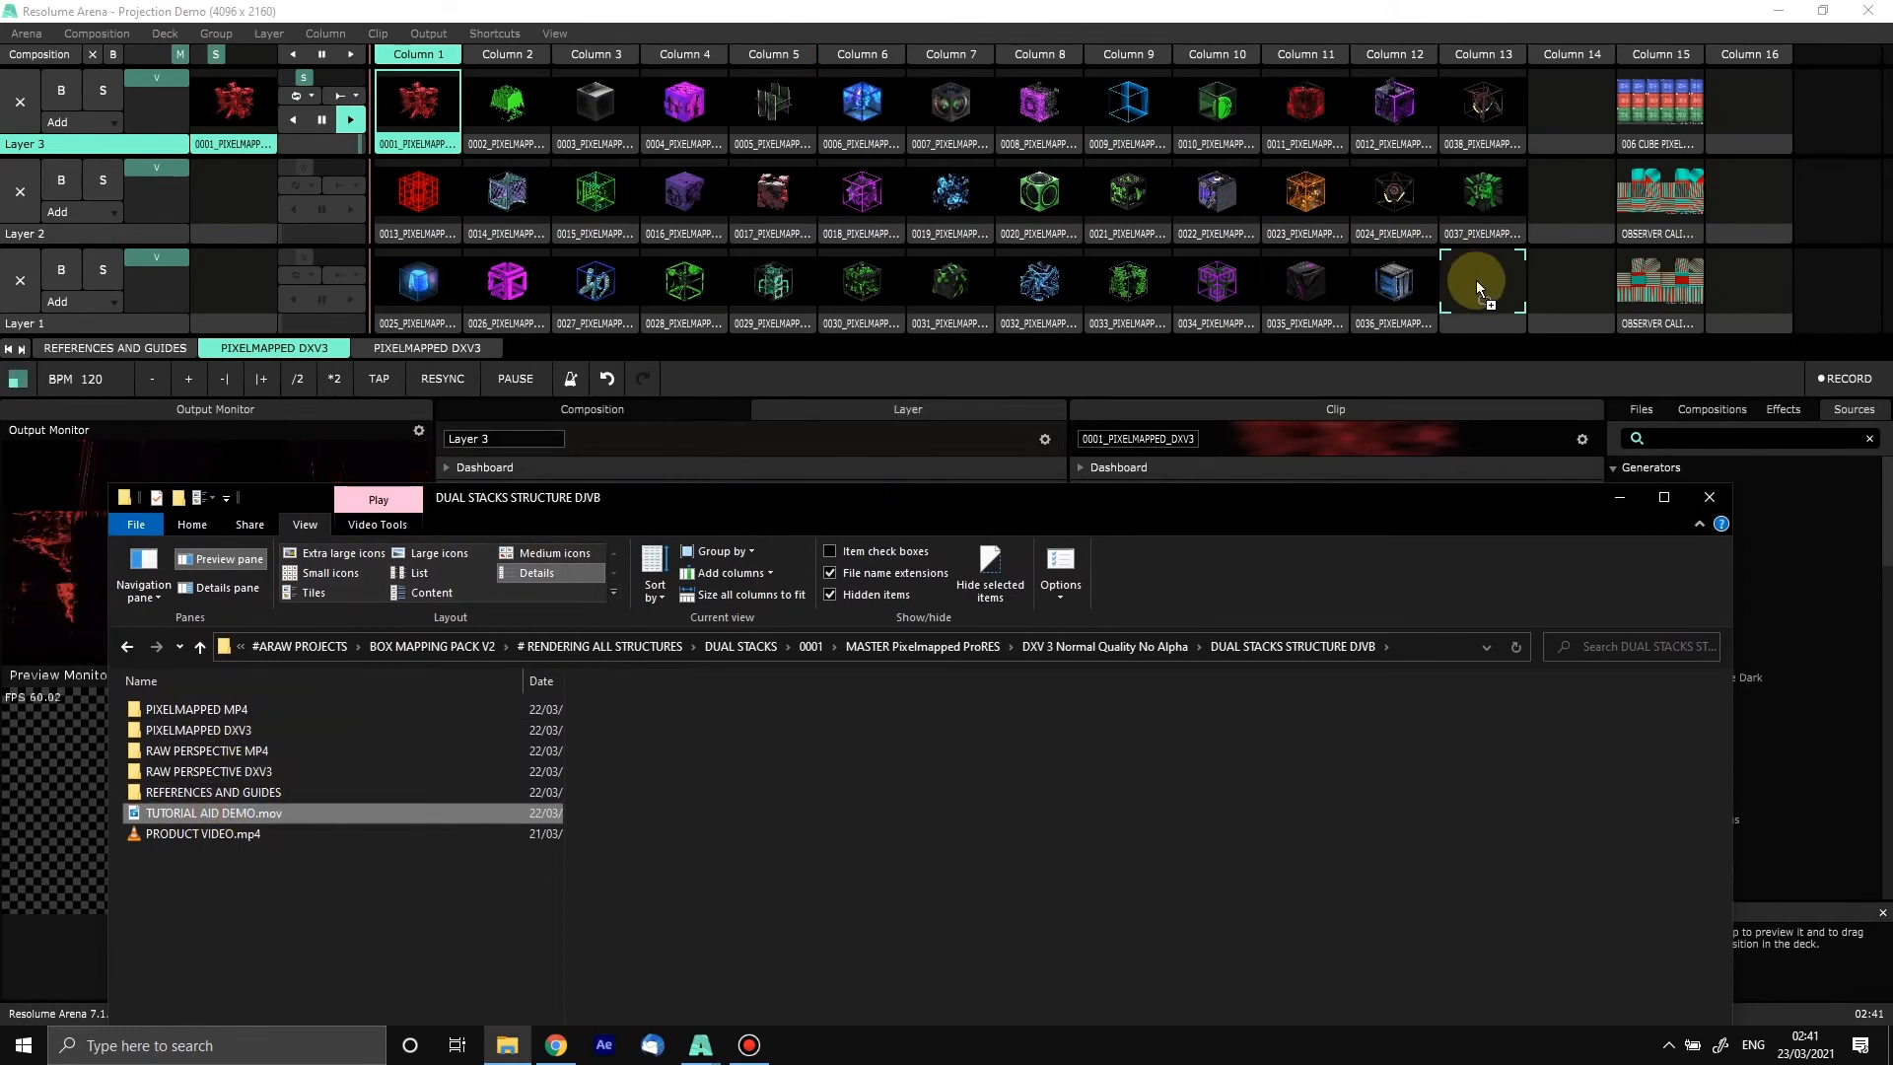
{"action": "left_click_drag", "start_coordinate": [1476, 280], "coordinate": [1482, 319]}
Step: Resize the TUTORIAL AID DEMO clip with the Fill option and move it to layer 3, column 13
{"action": "left_click", "coordinate": [1479, 323]}
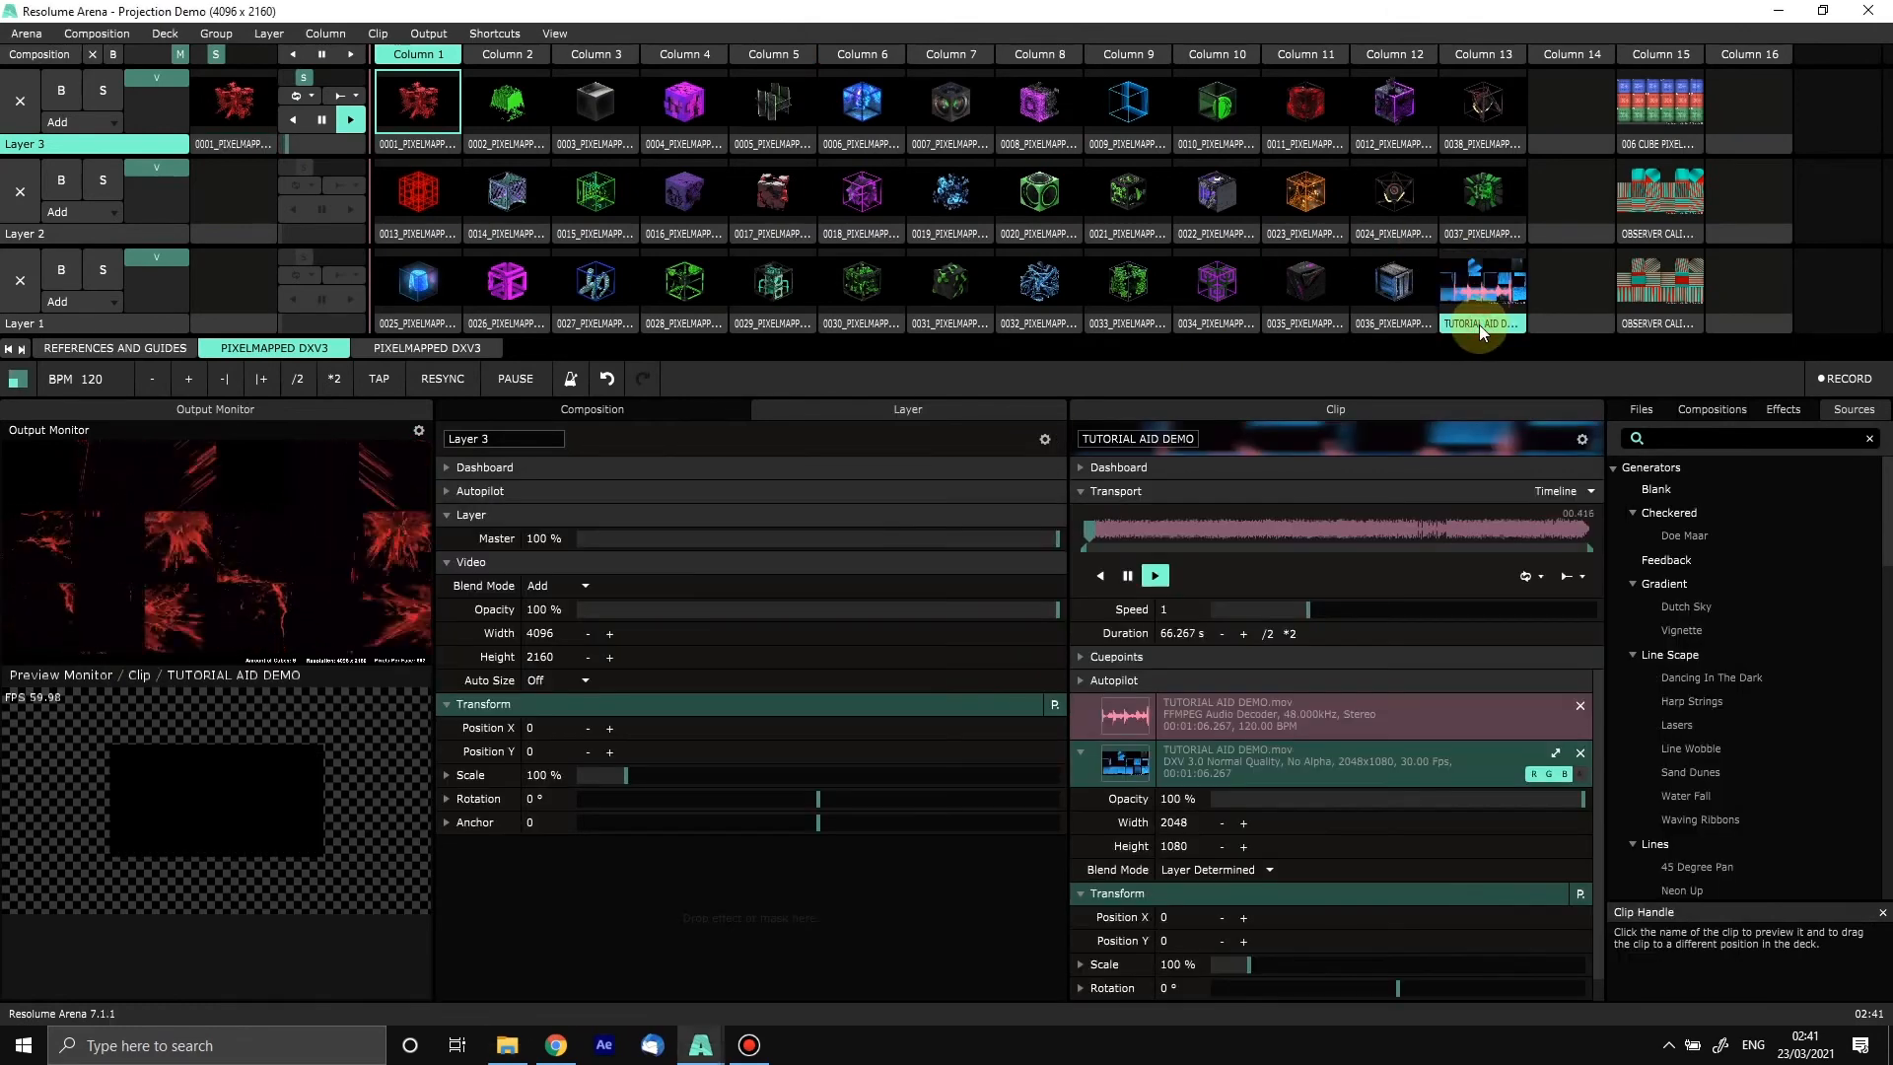
{"action": "right_click", "coordinate": [1479, 323]}
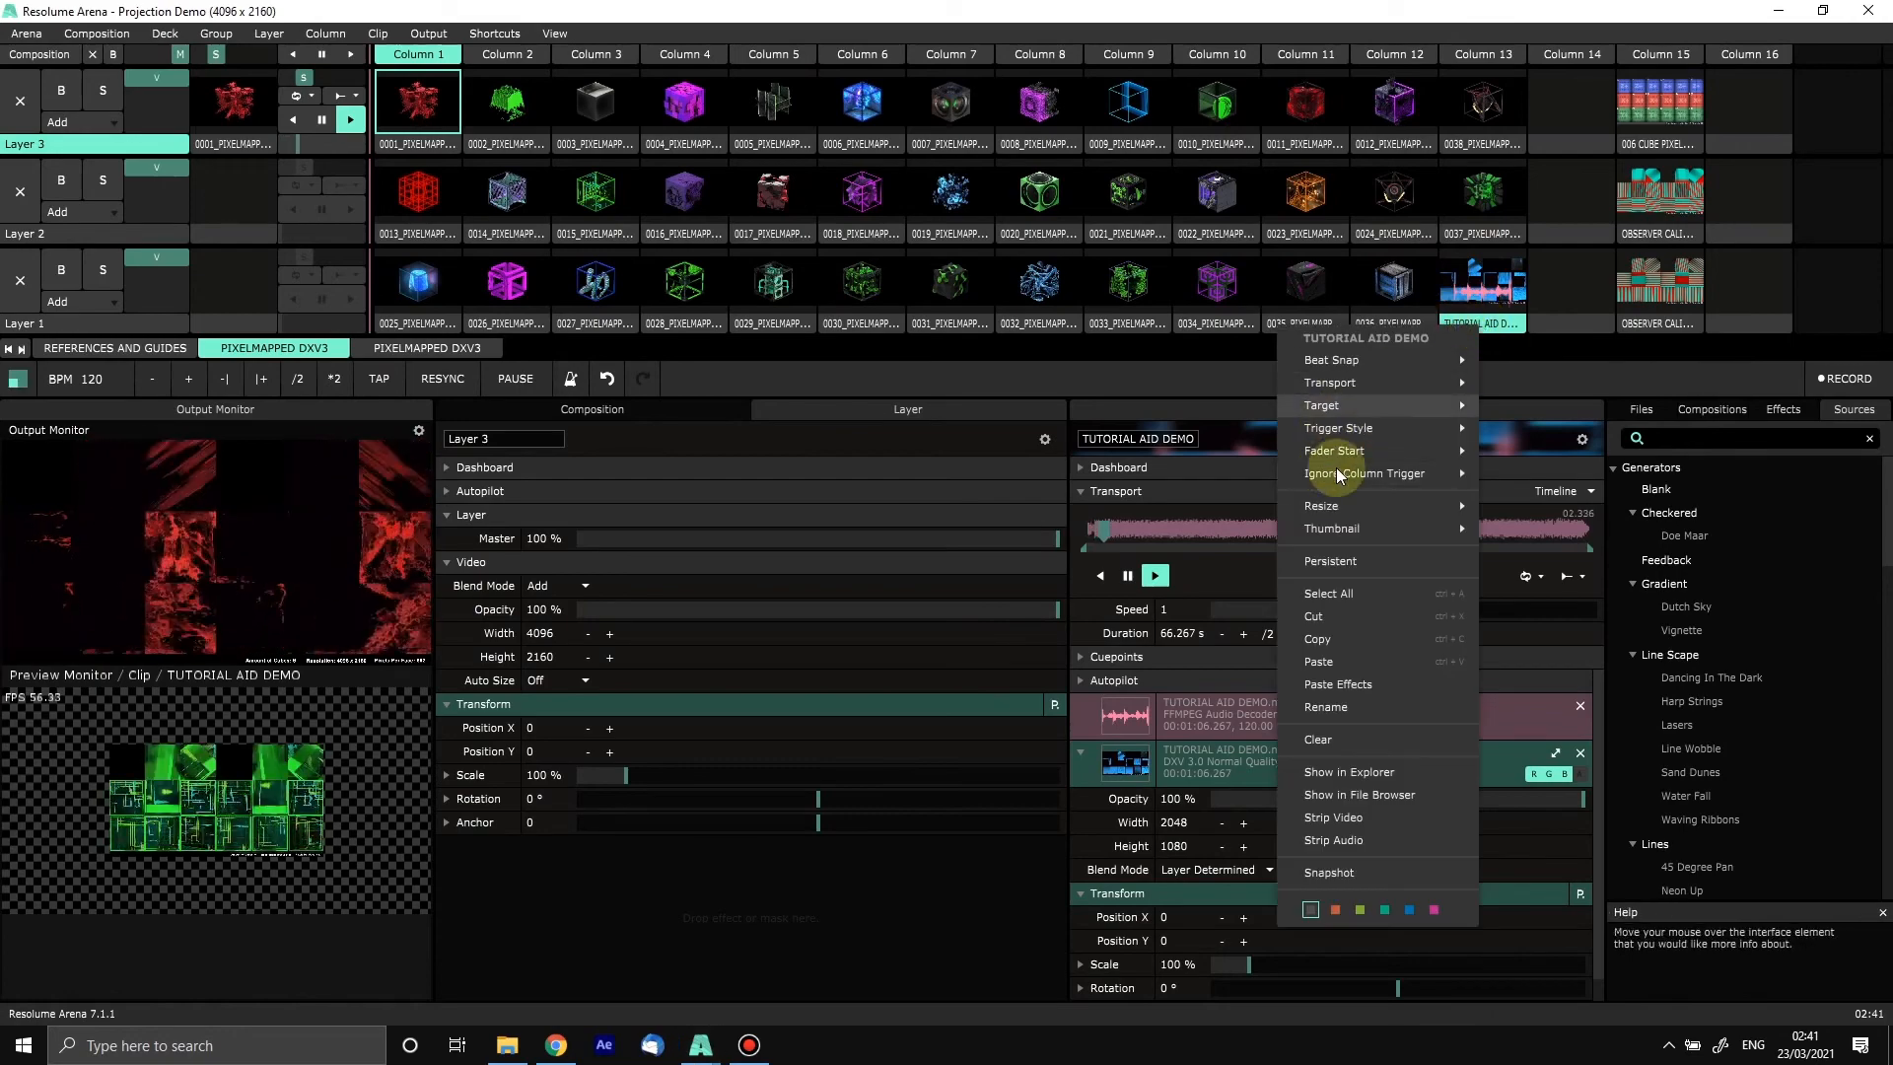
{"action": "mouse_move", "coordinate": [1336, 502]}
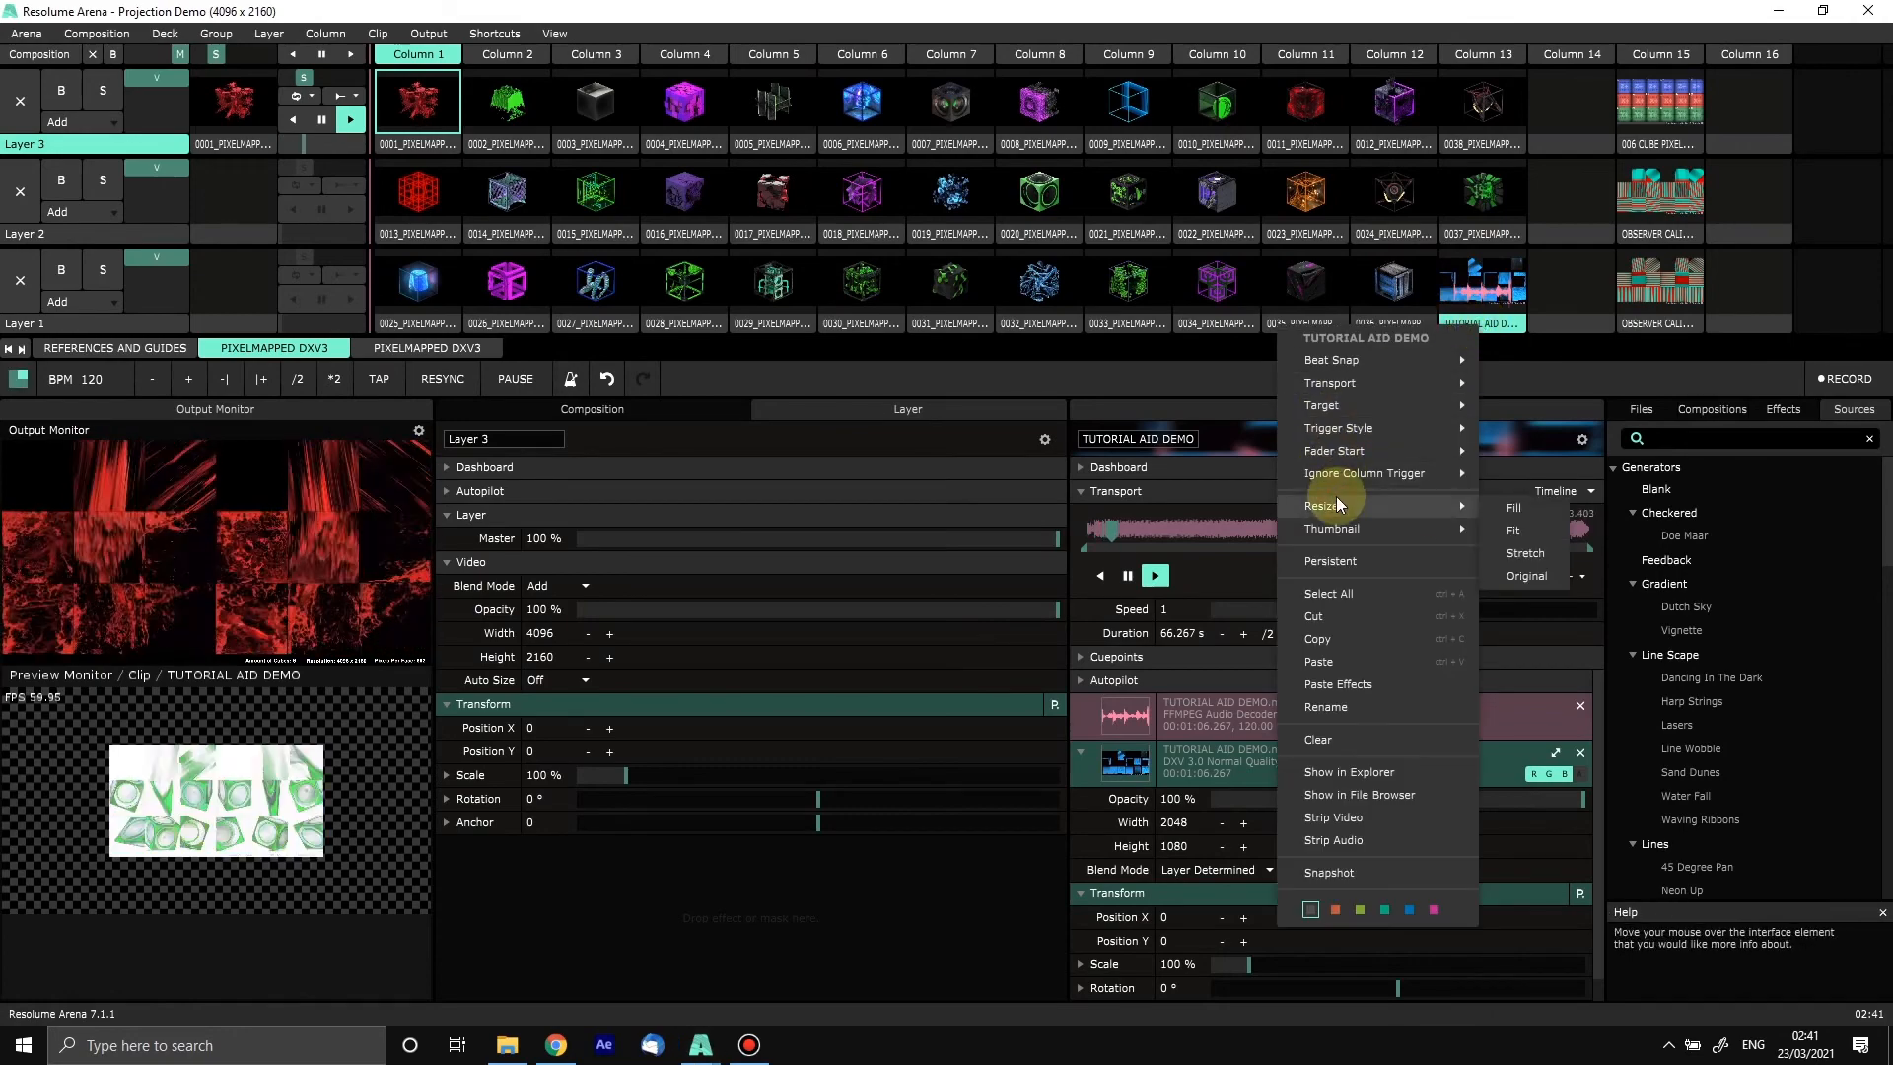
{"action": "left_click", "coordinate": [1516, 509]}
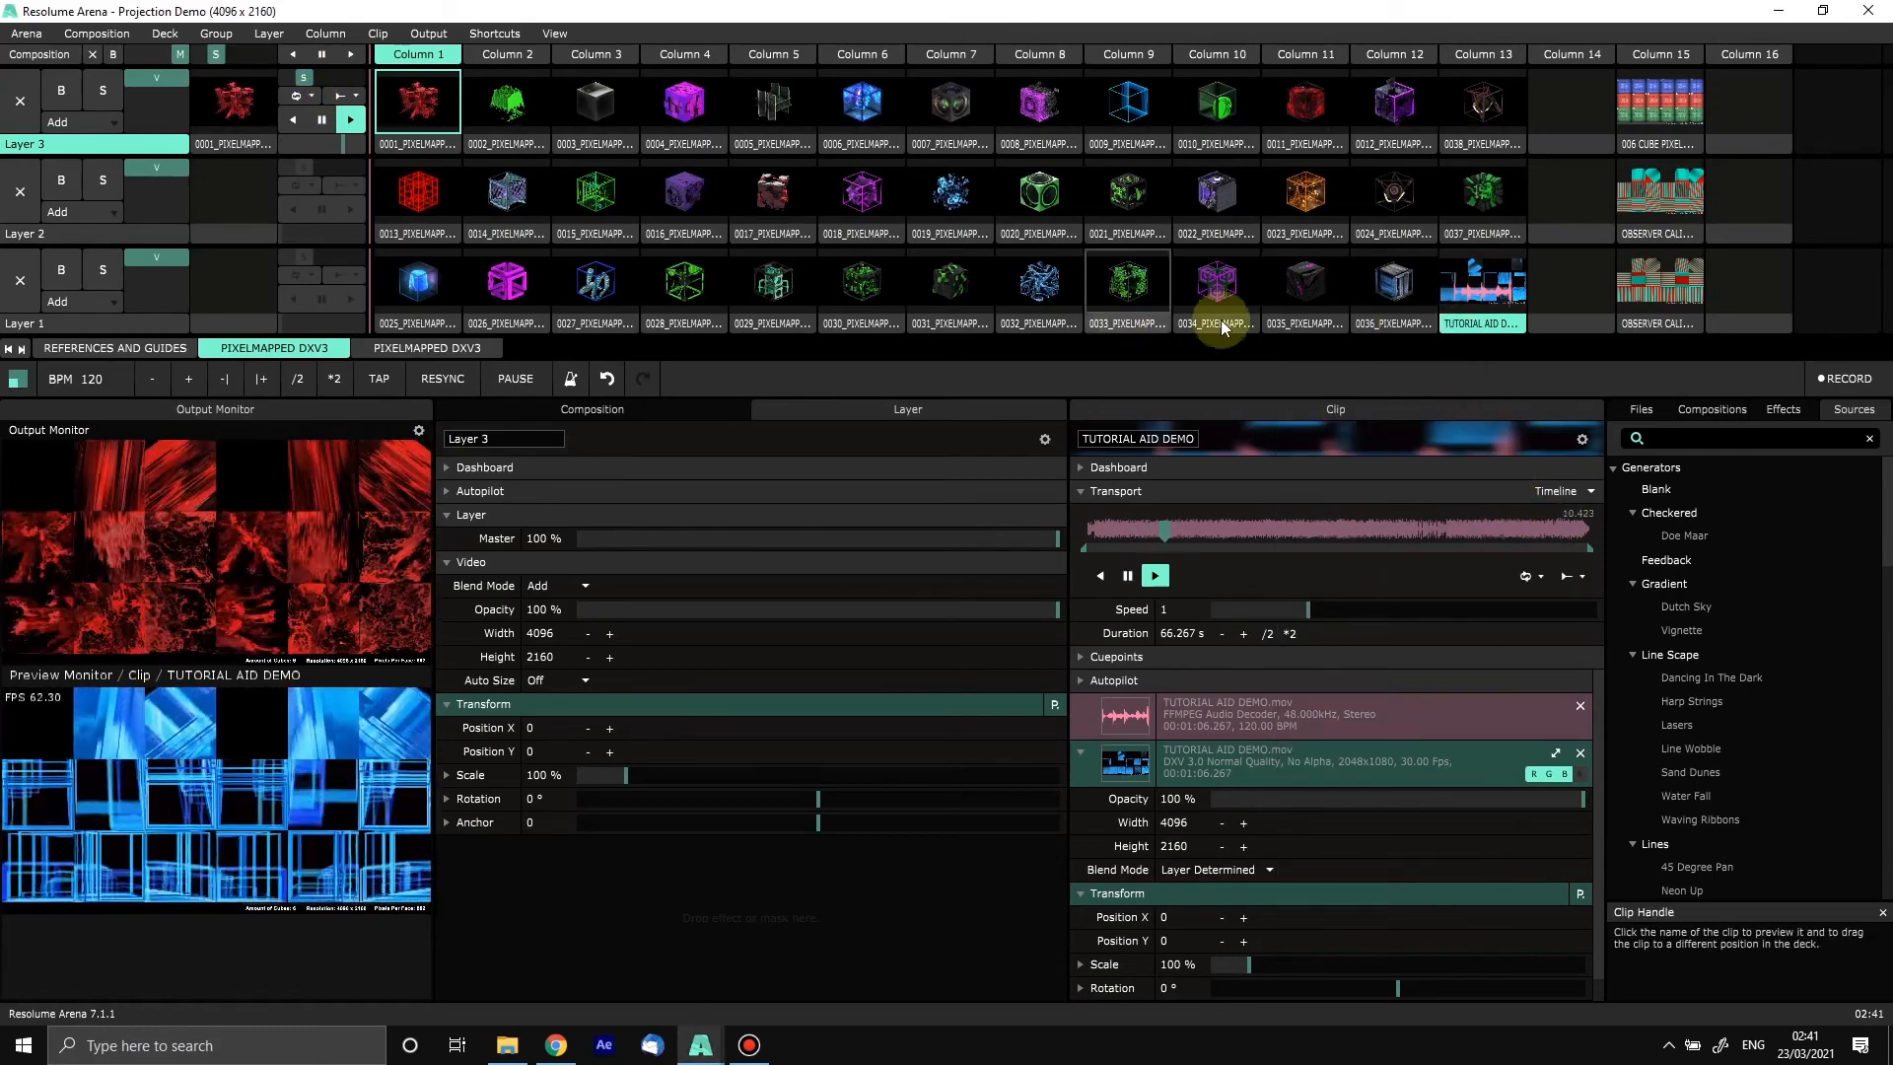
{"action": "left_click_drag", "start_coordinate": [1474, 322], "coordinate": [1490, 138]}
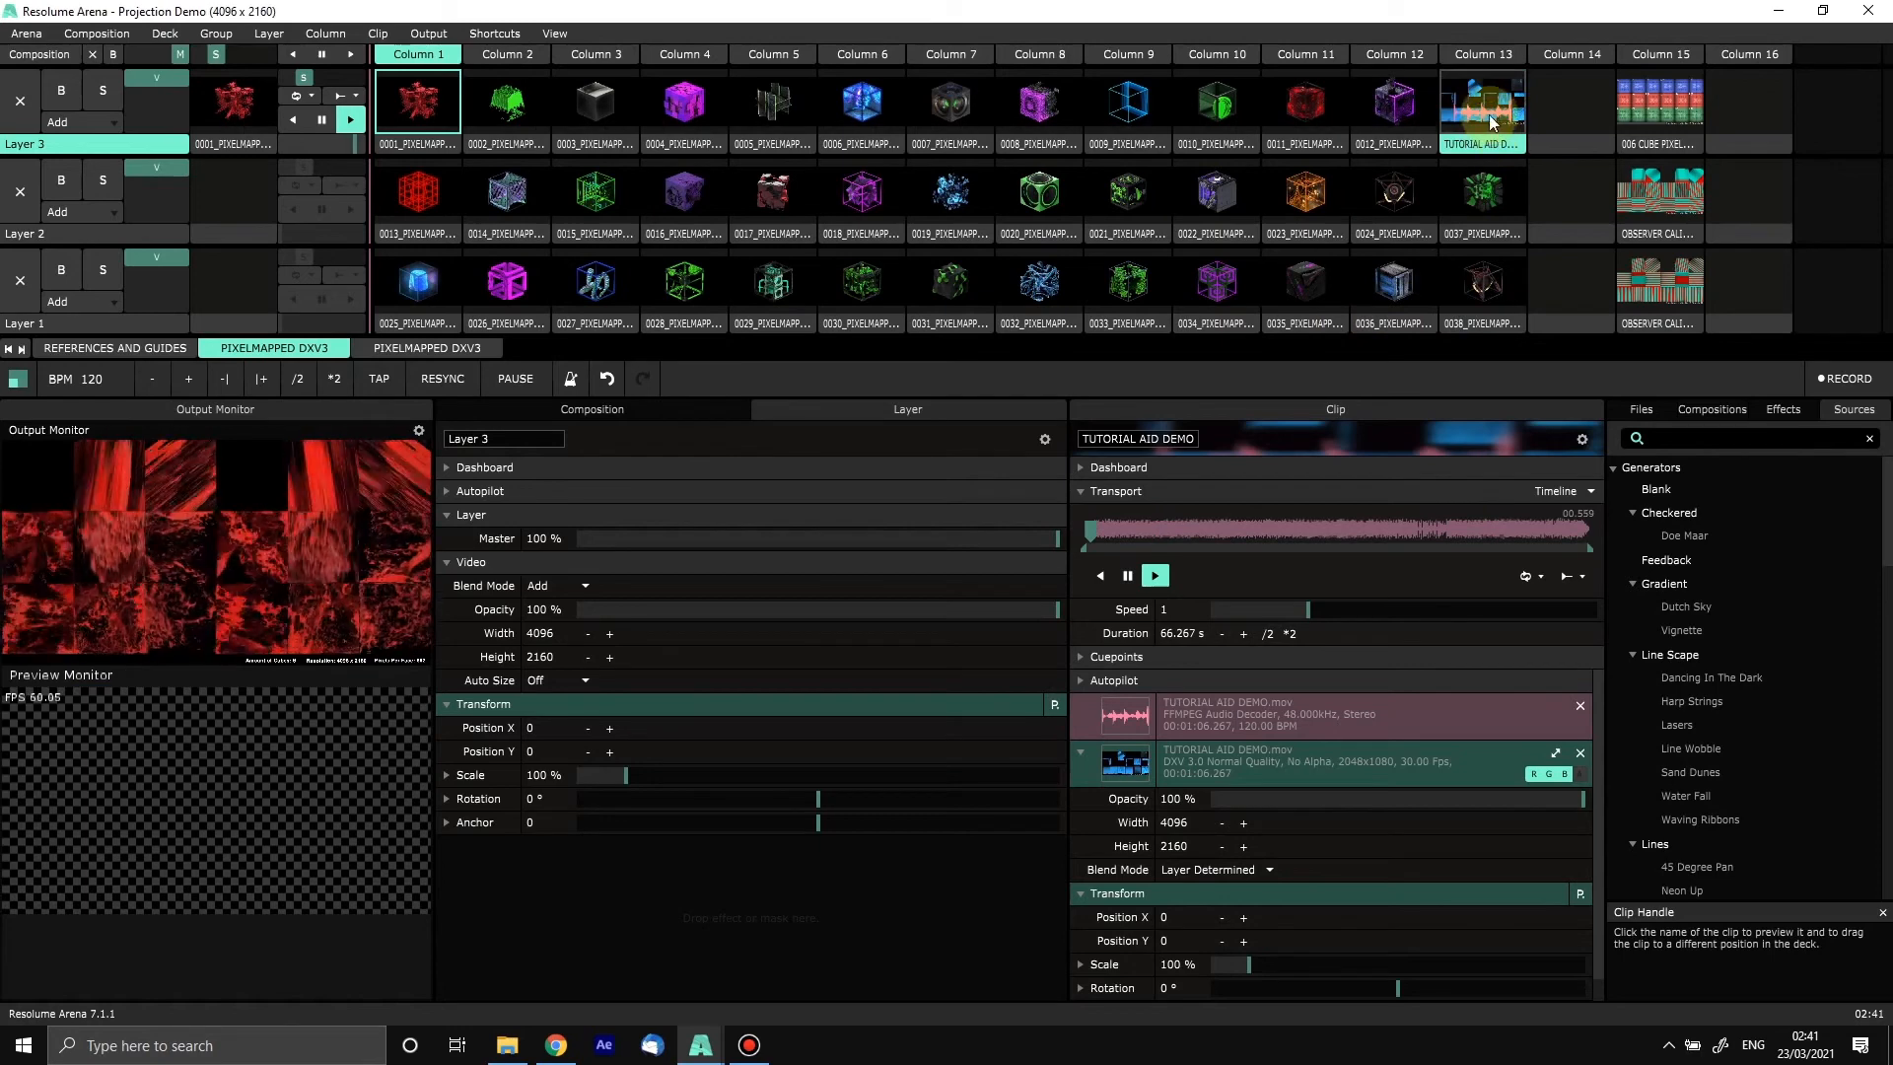
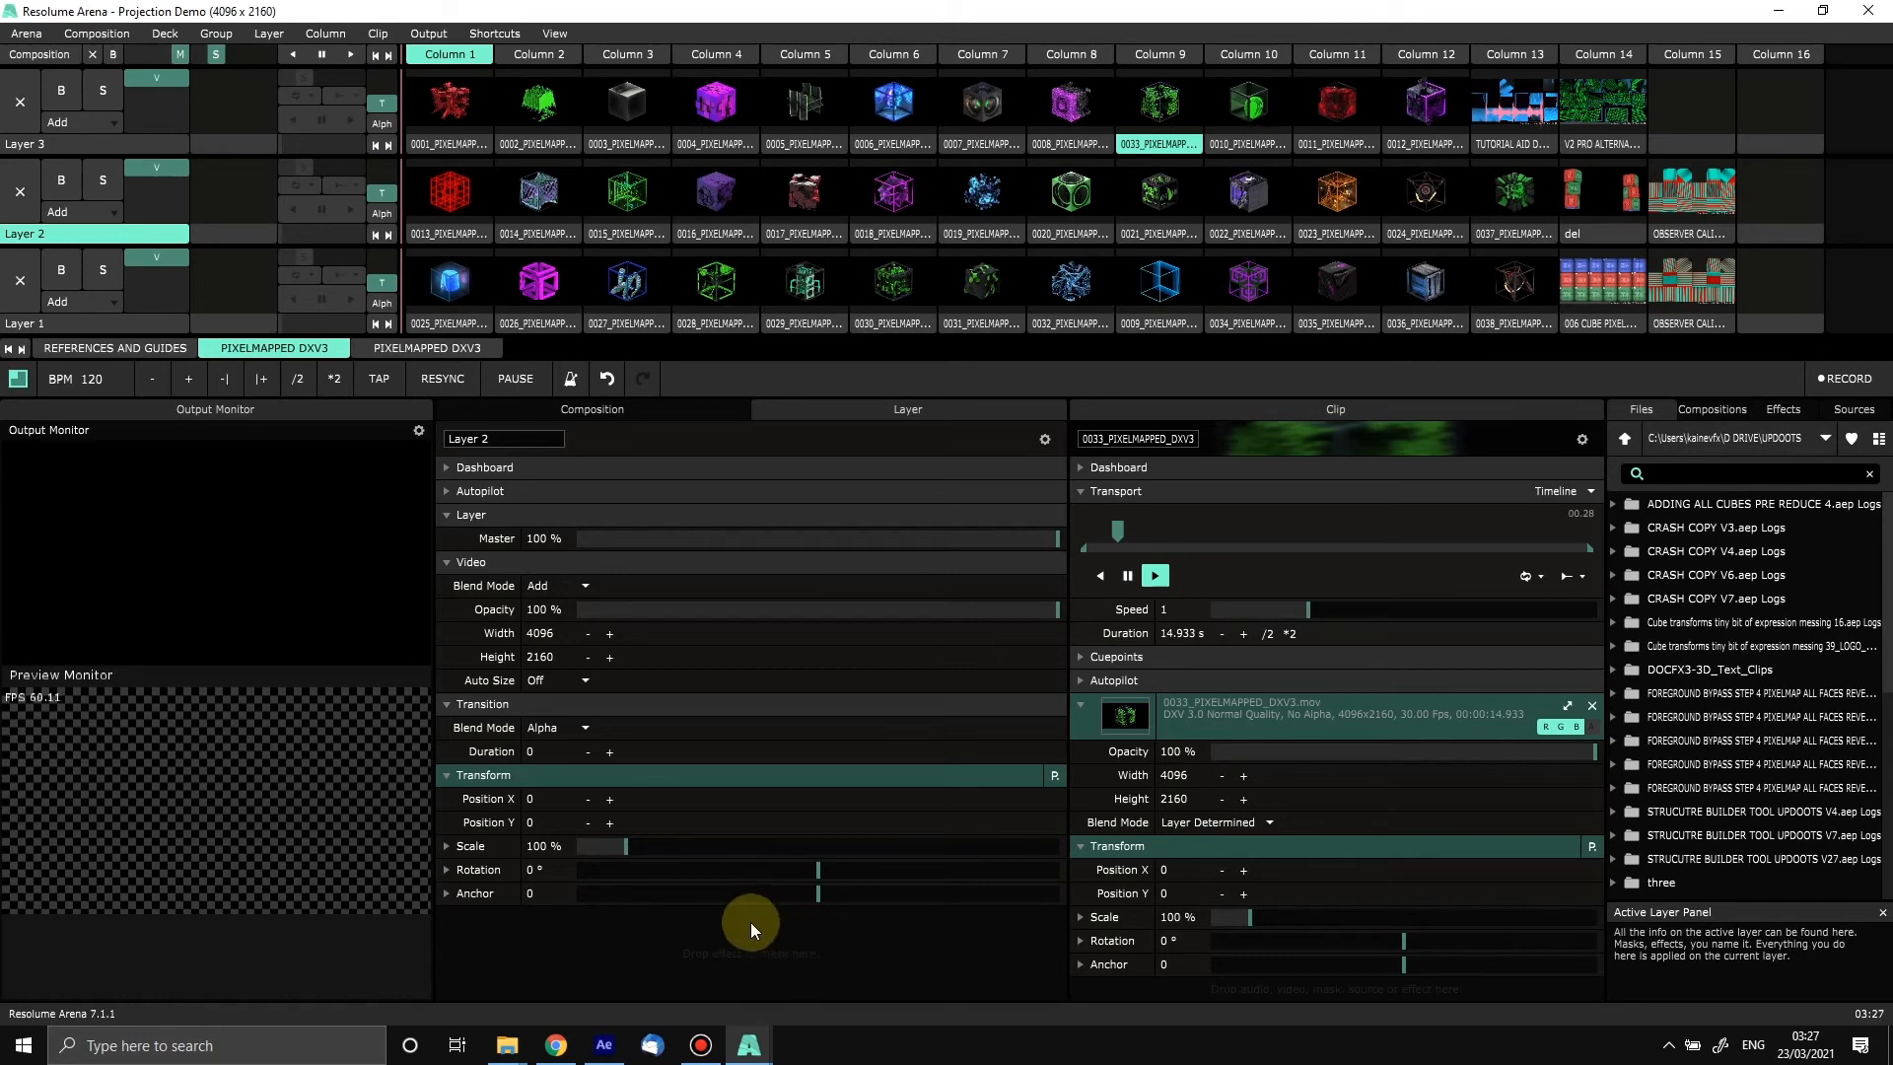
Step: Switch to After Effects and set the Scene Camera's X Position to 1800 and Y Position to 600 in the Step 2 composition
{"action": "left_click", "coordinate": [603, 1048]}
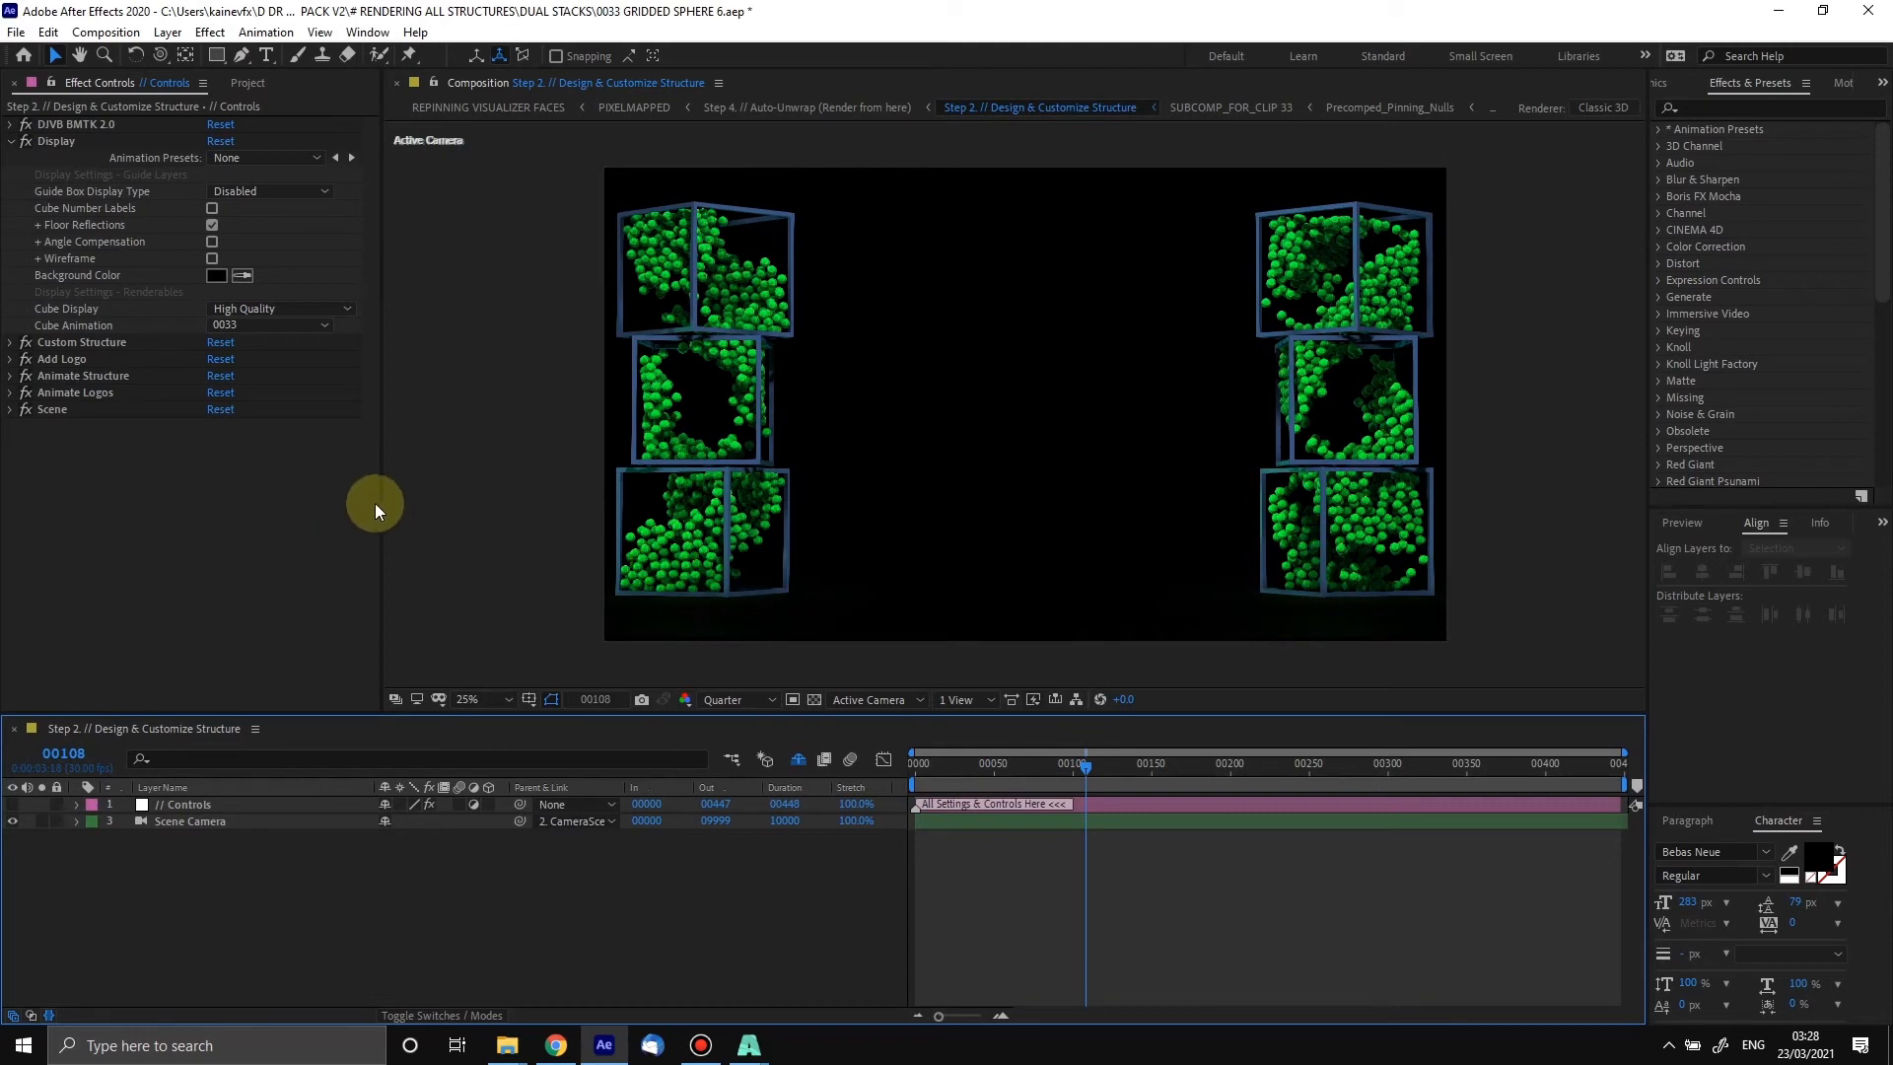
{"action": "left_click", "coordinate": [219, 801]}
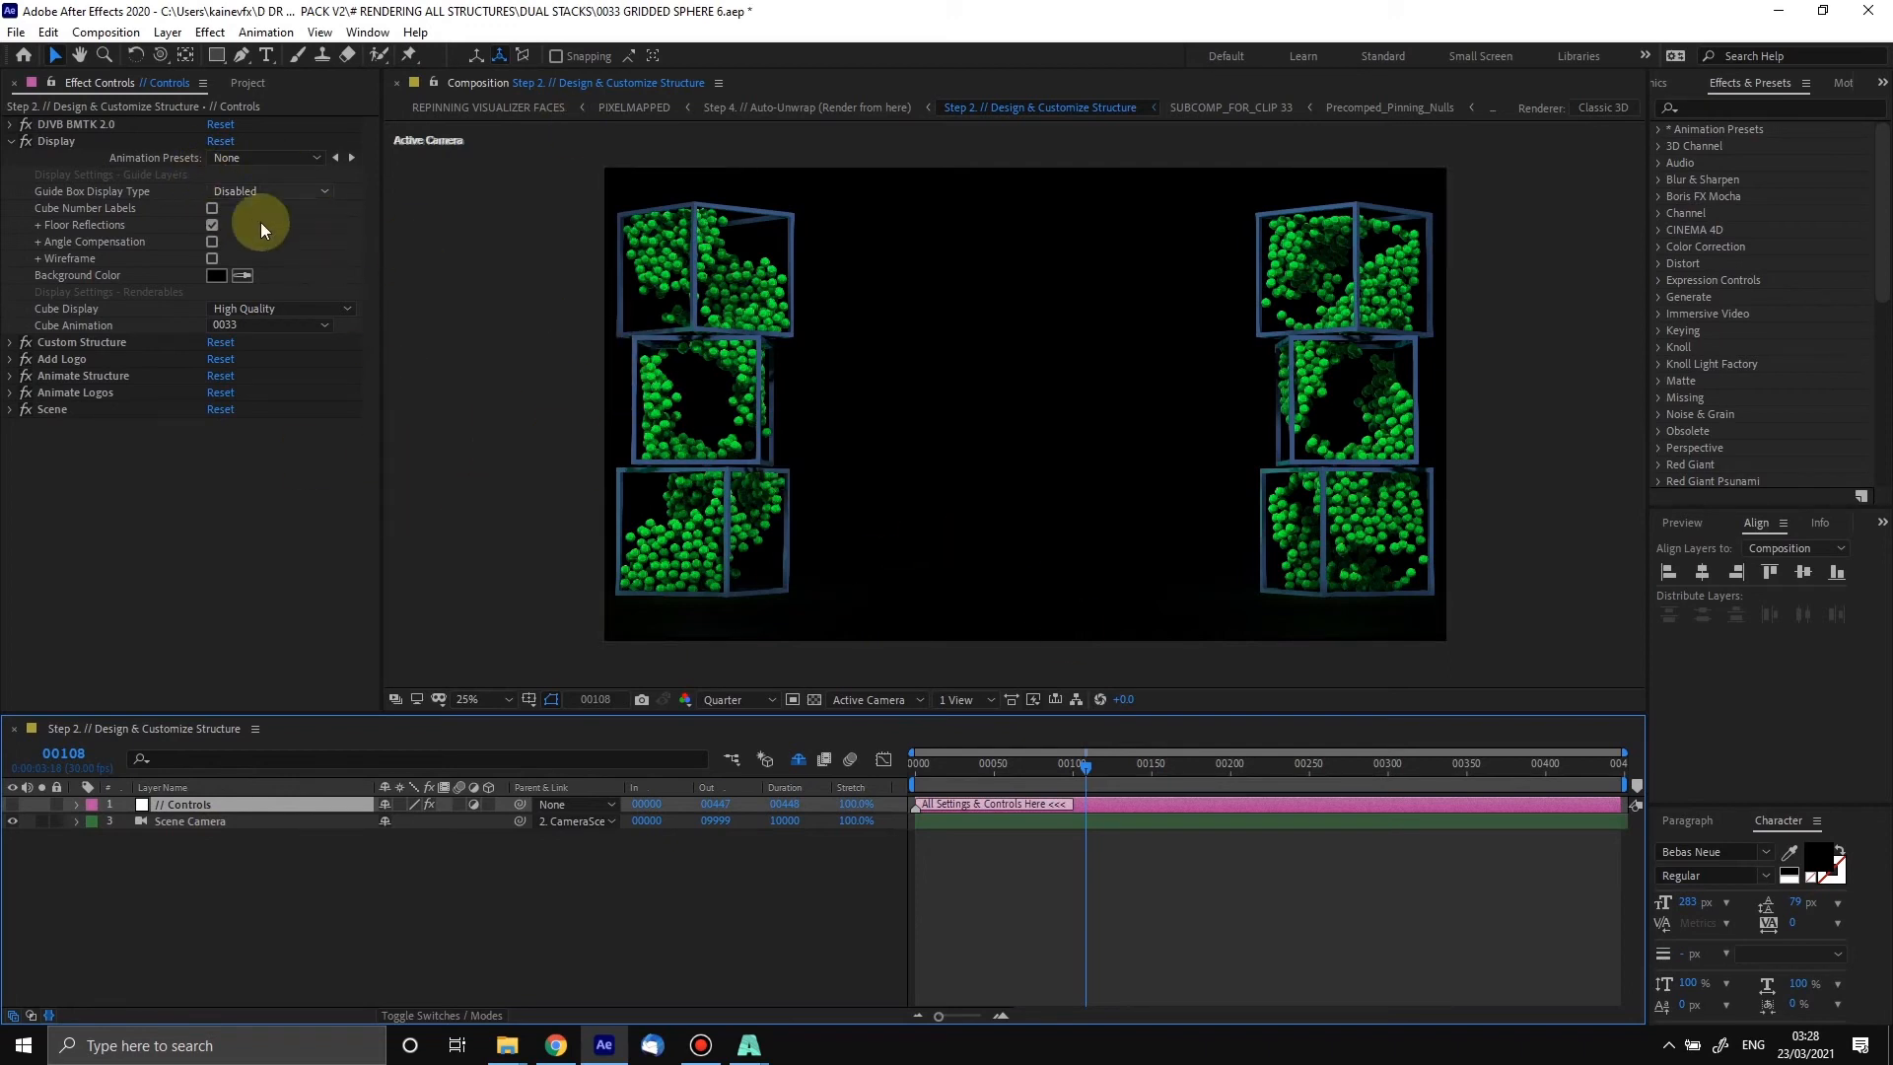
{"action": "left_click", "coordinate": [200, 822]}
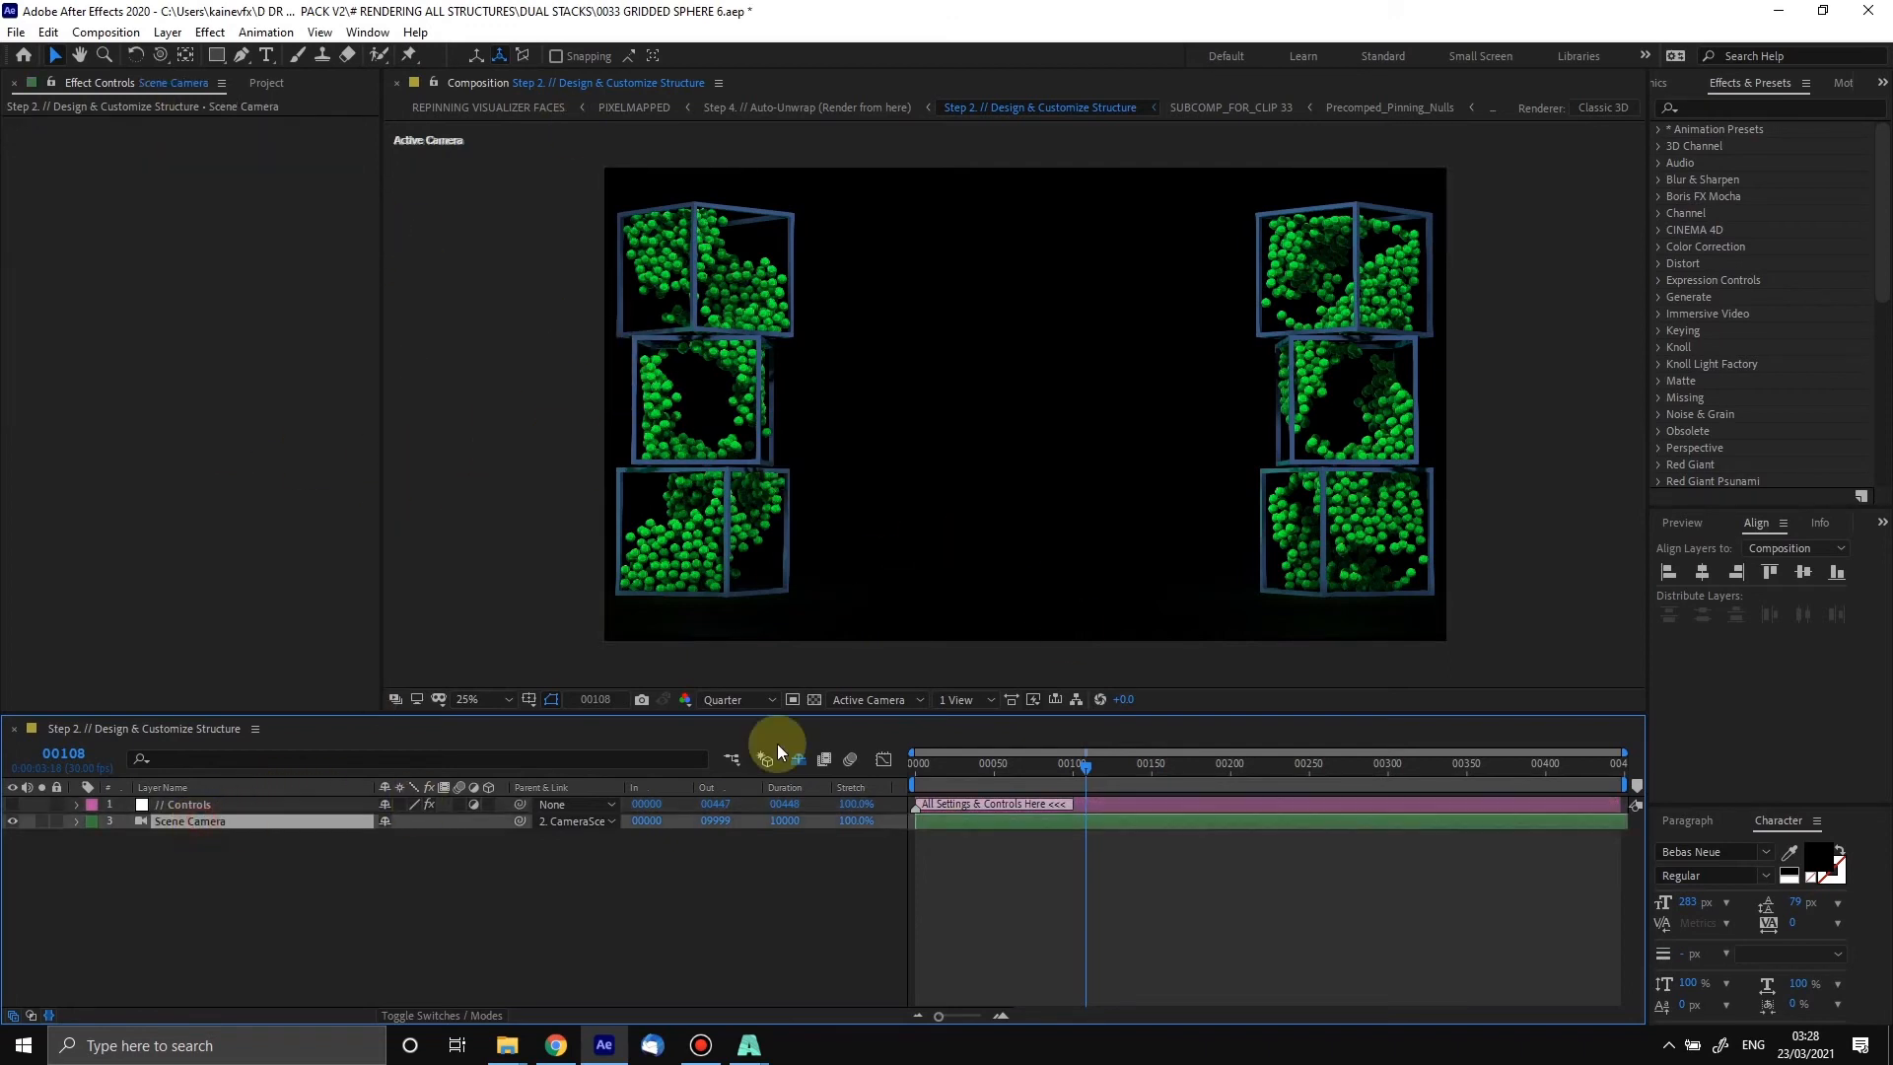
{"action": "key", "text": "p"}
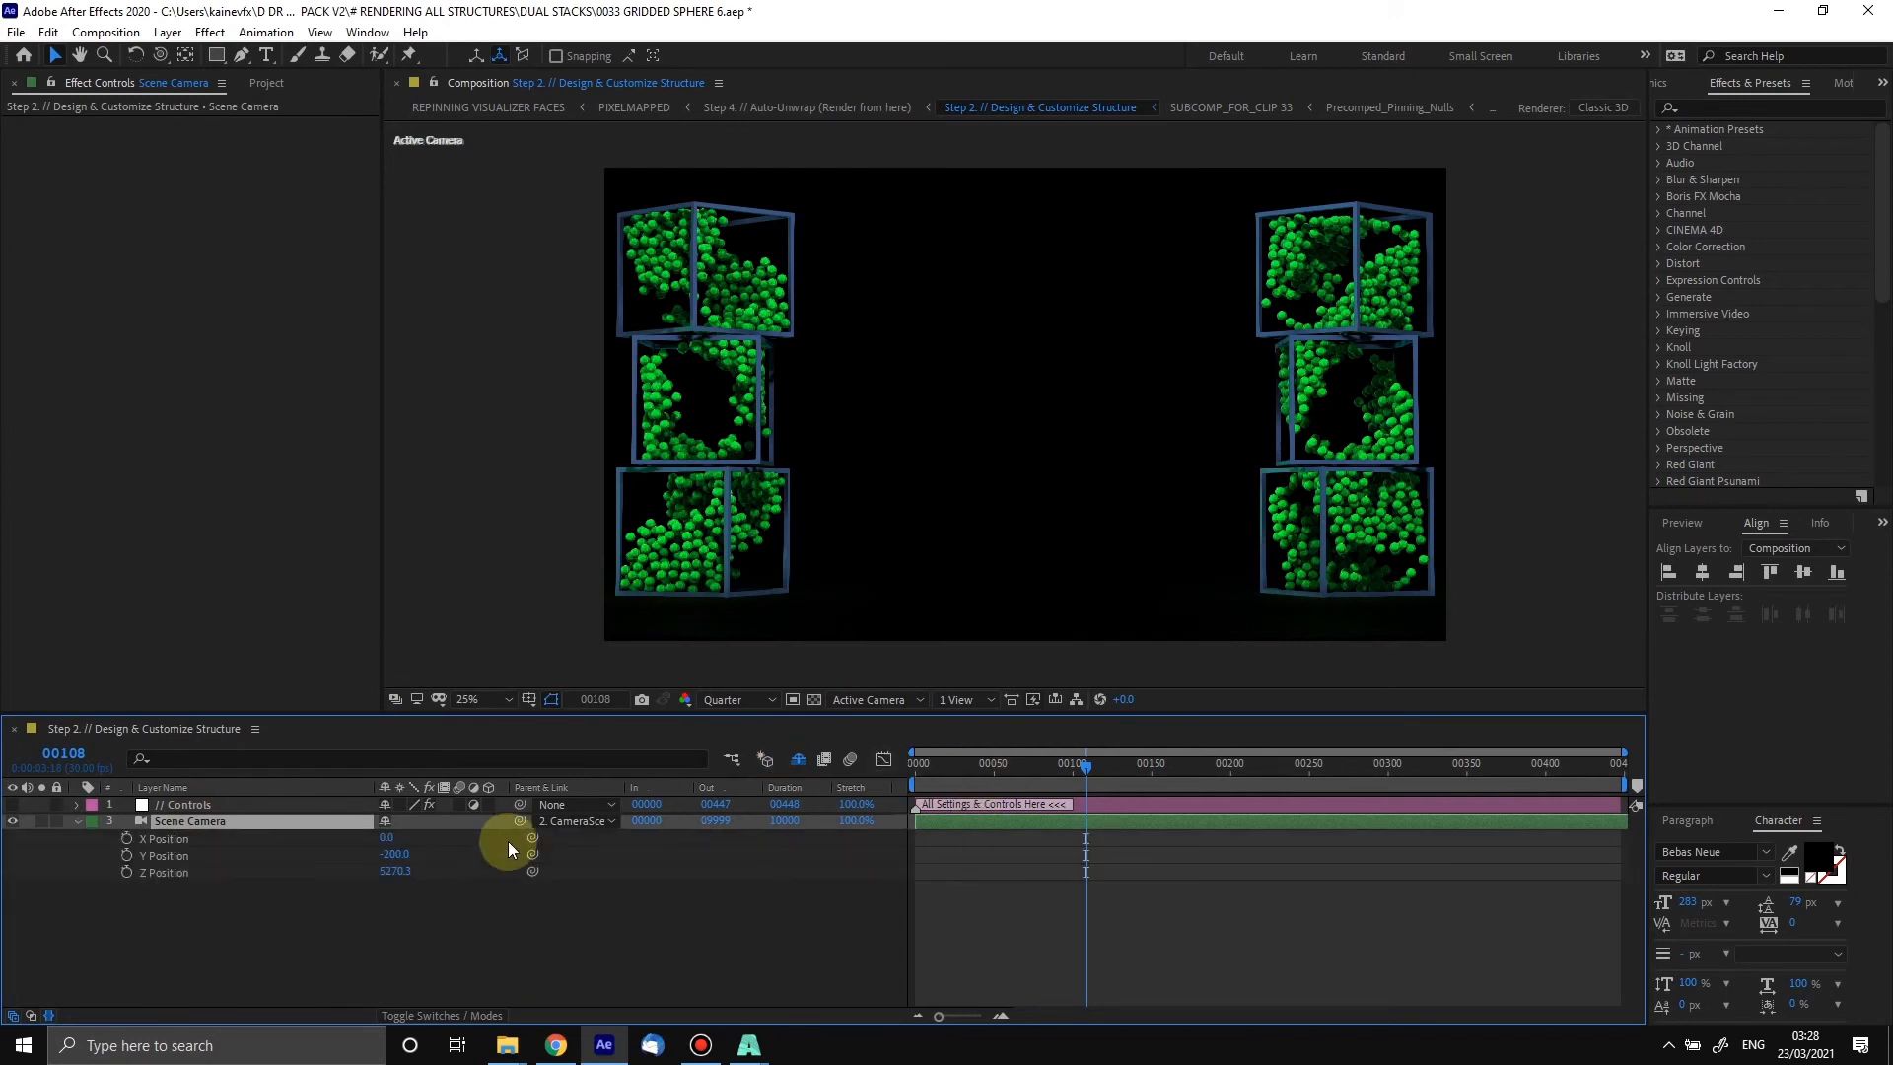
{"action": "left_click", "coordinate": [385, 838]}
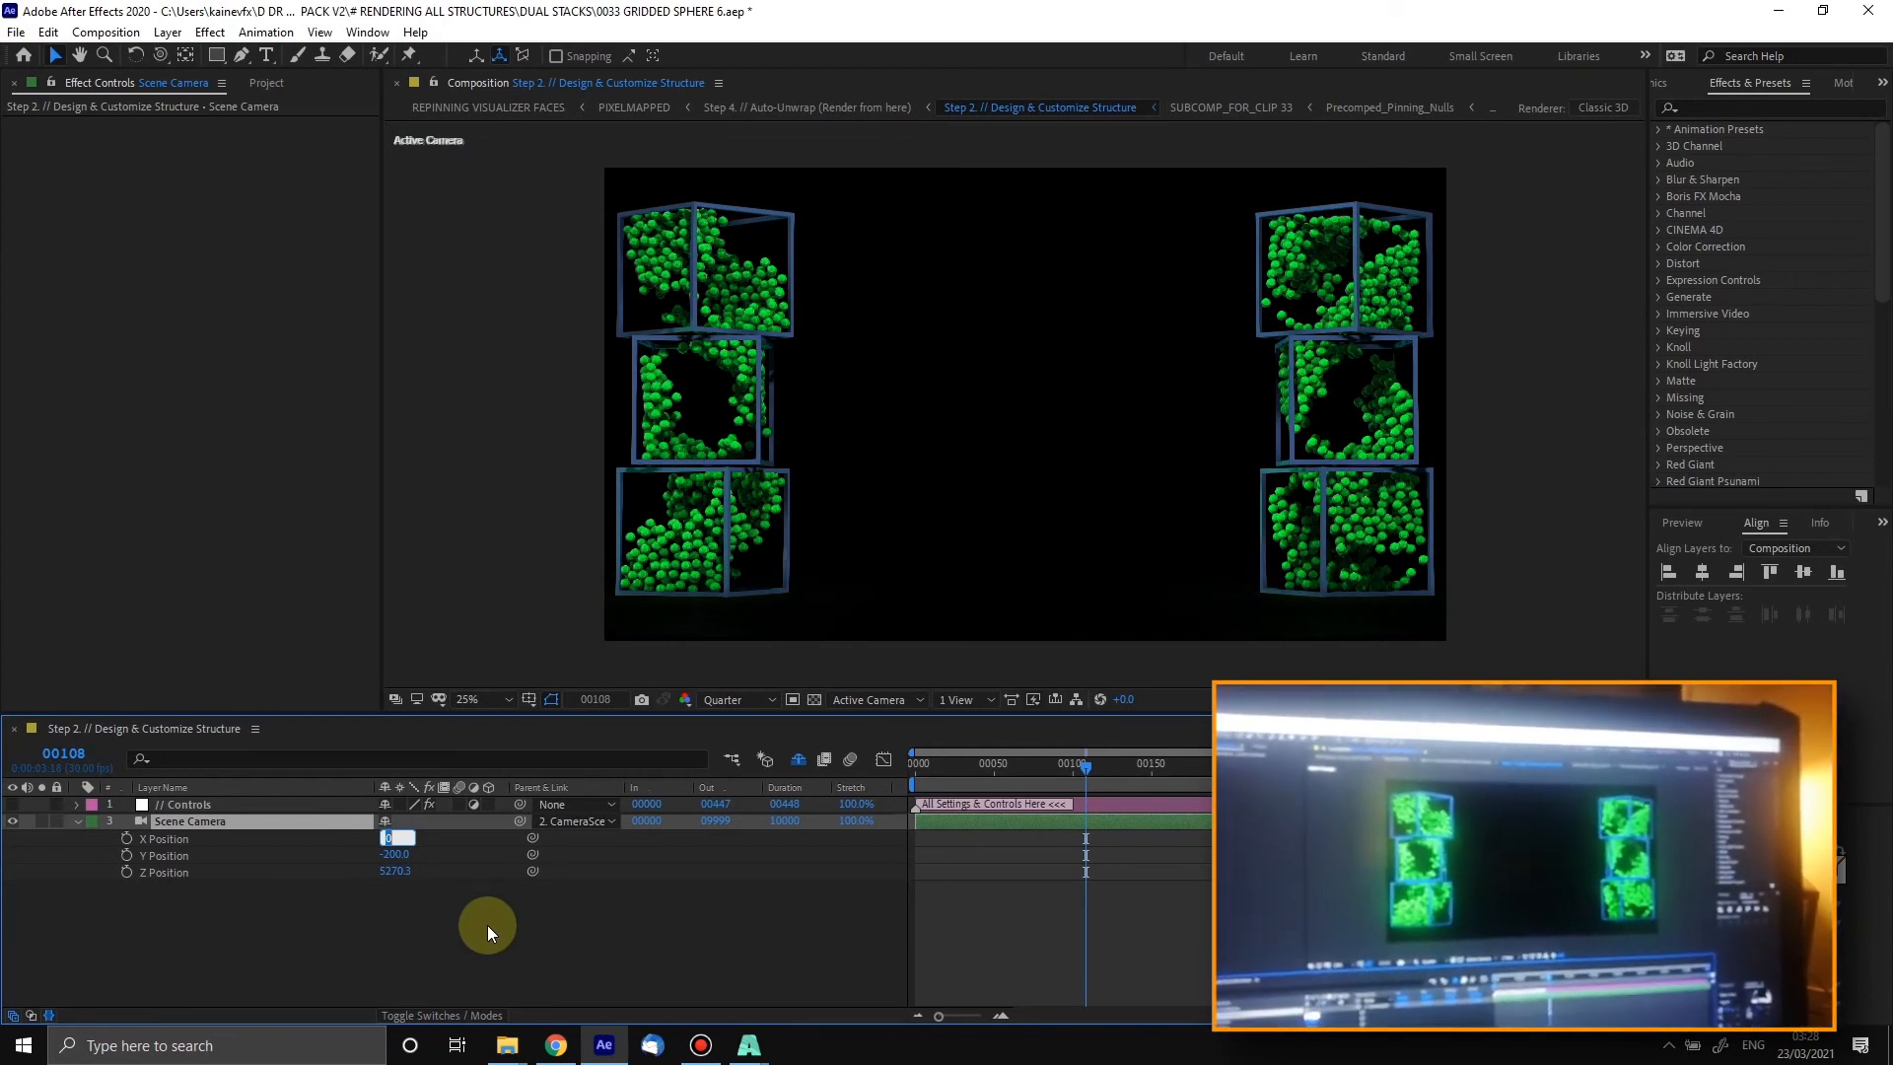
{"action": "type", "text": "1800"}
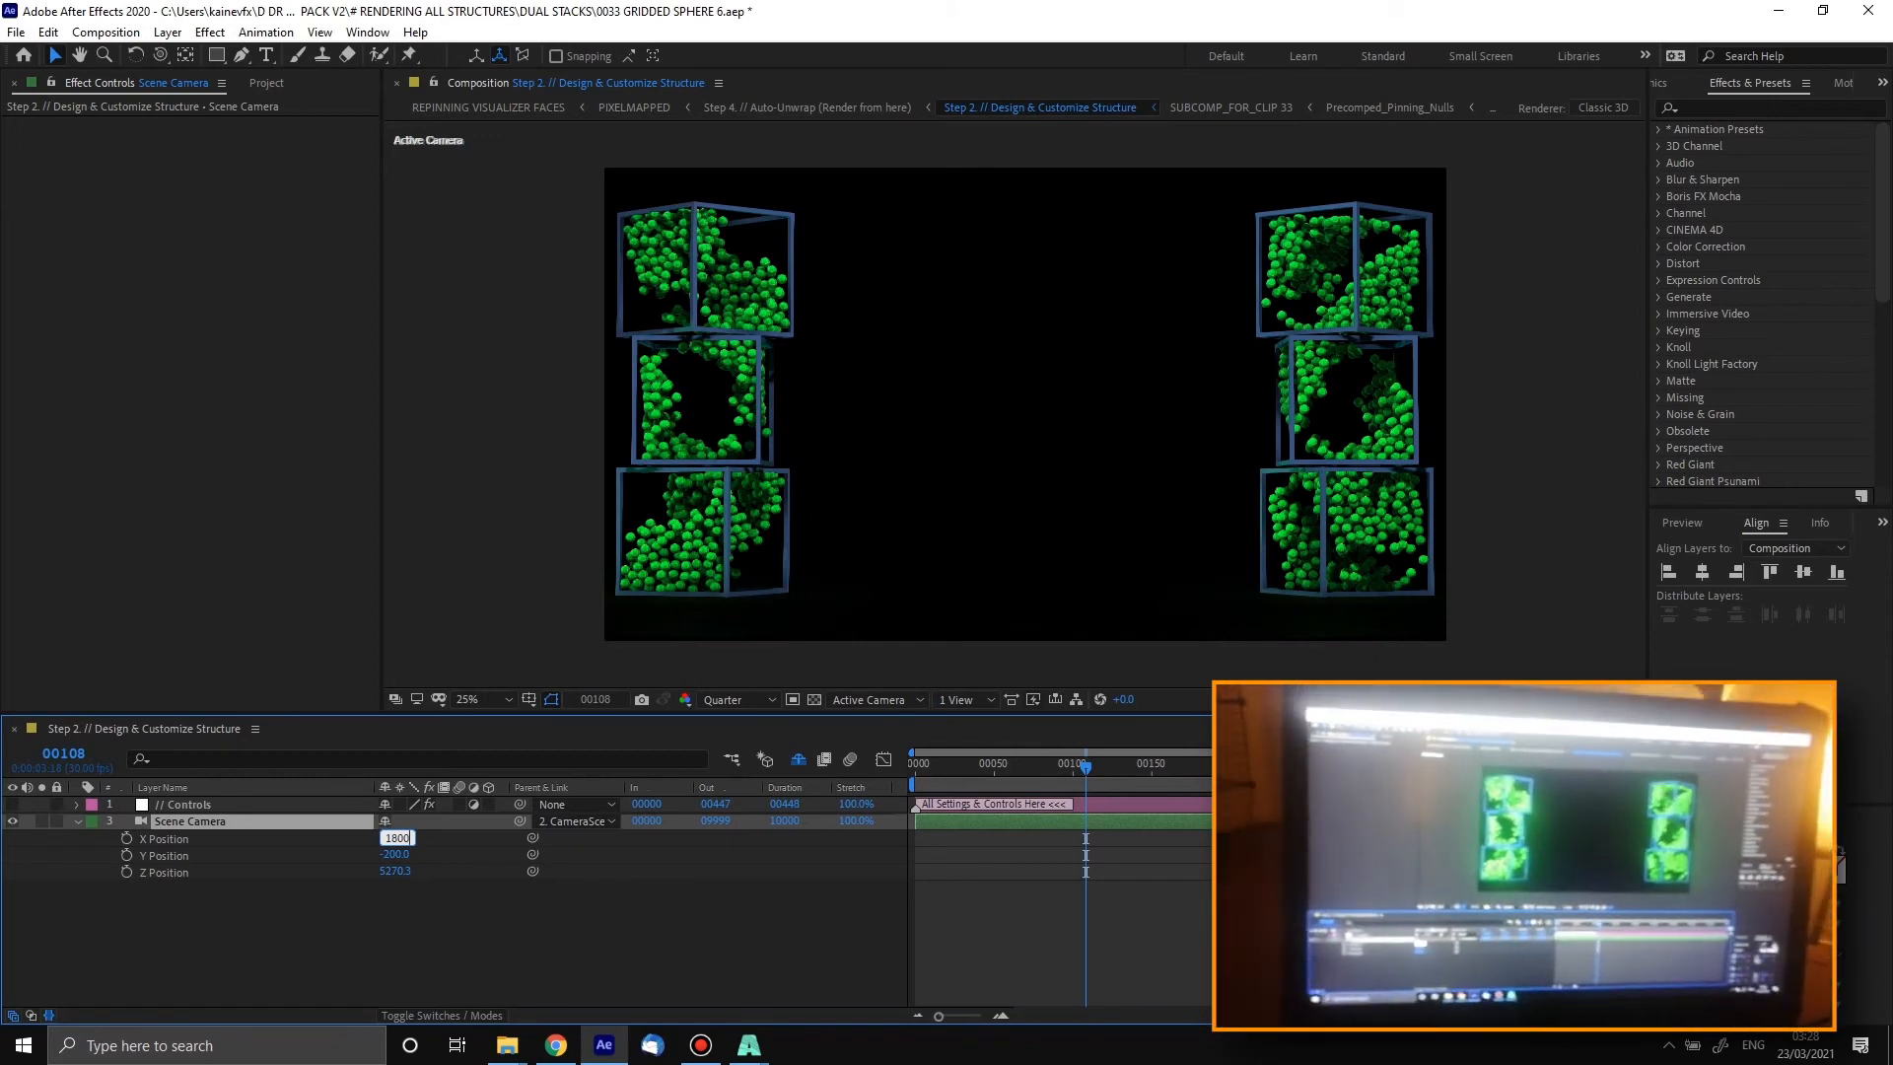
{"action": "key", "text": "Return"}
{"action": "left_click", "coordinate": [400, 855]}
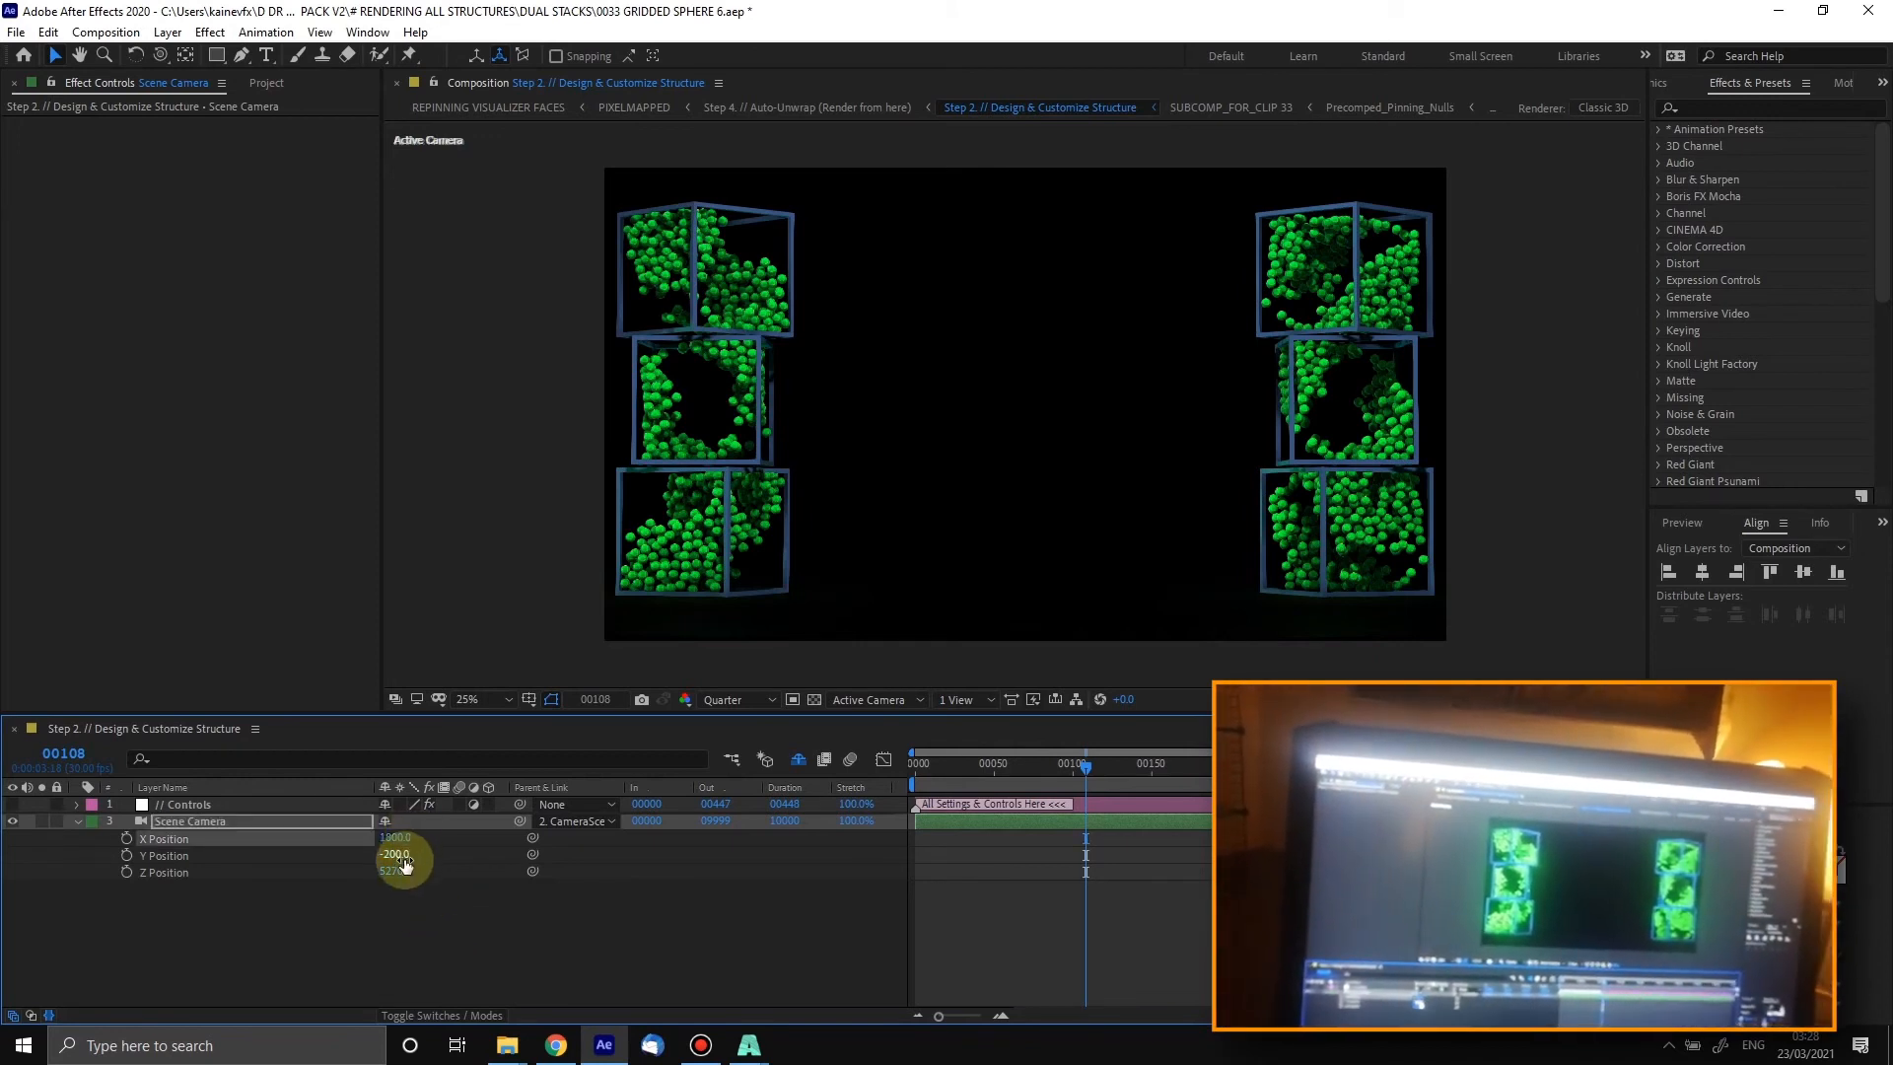
{"action": "type", "text": "600"}
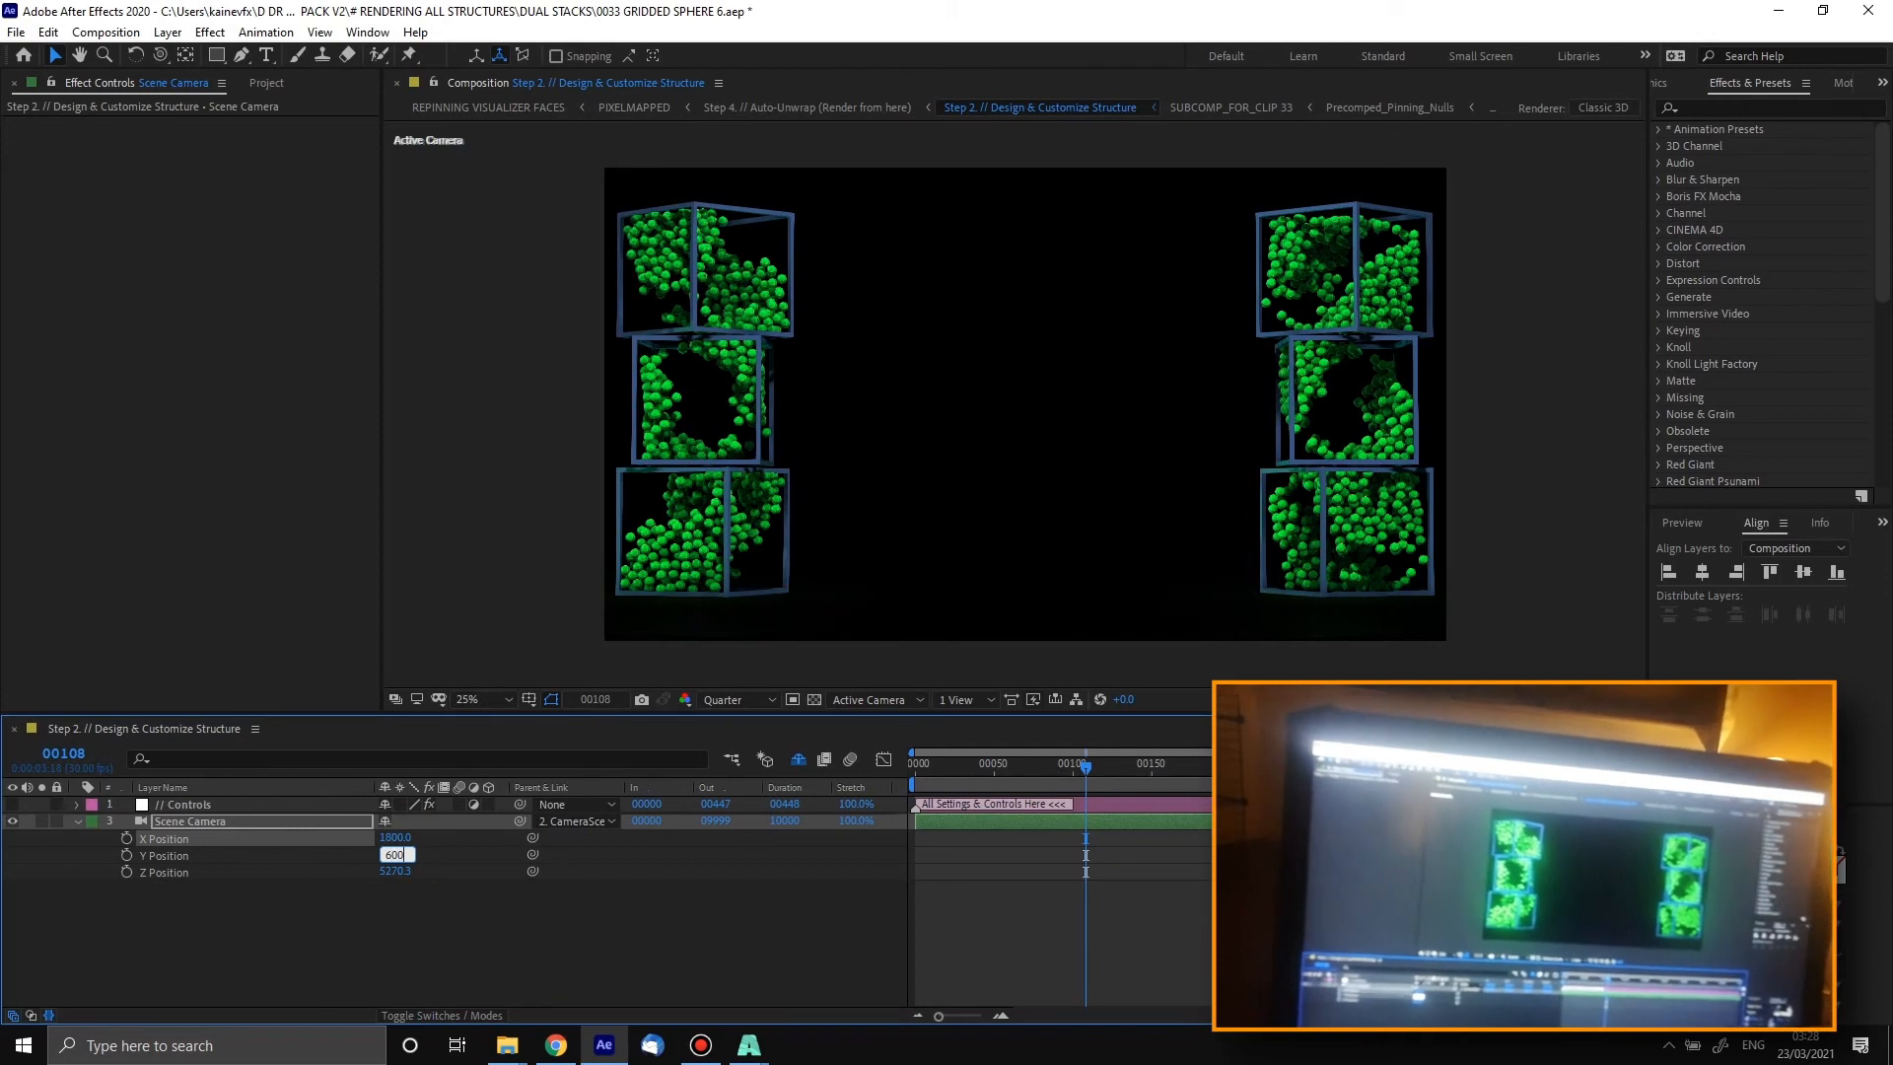
{"action": "key", "text": "Return"}
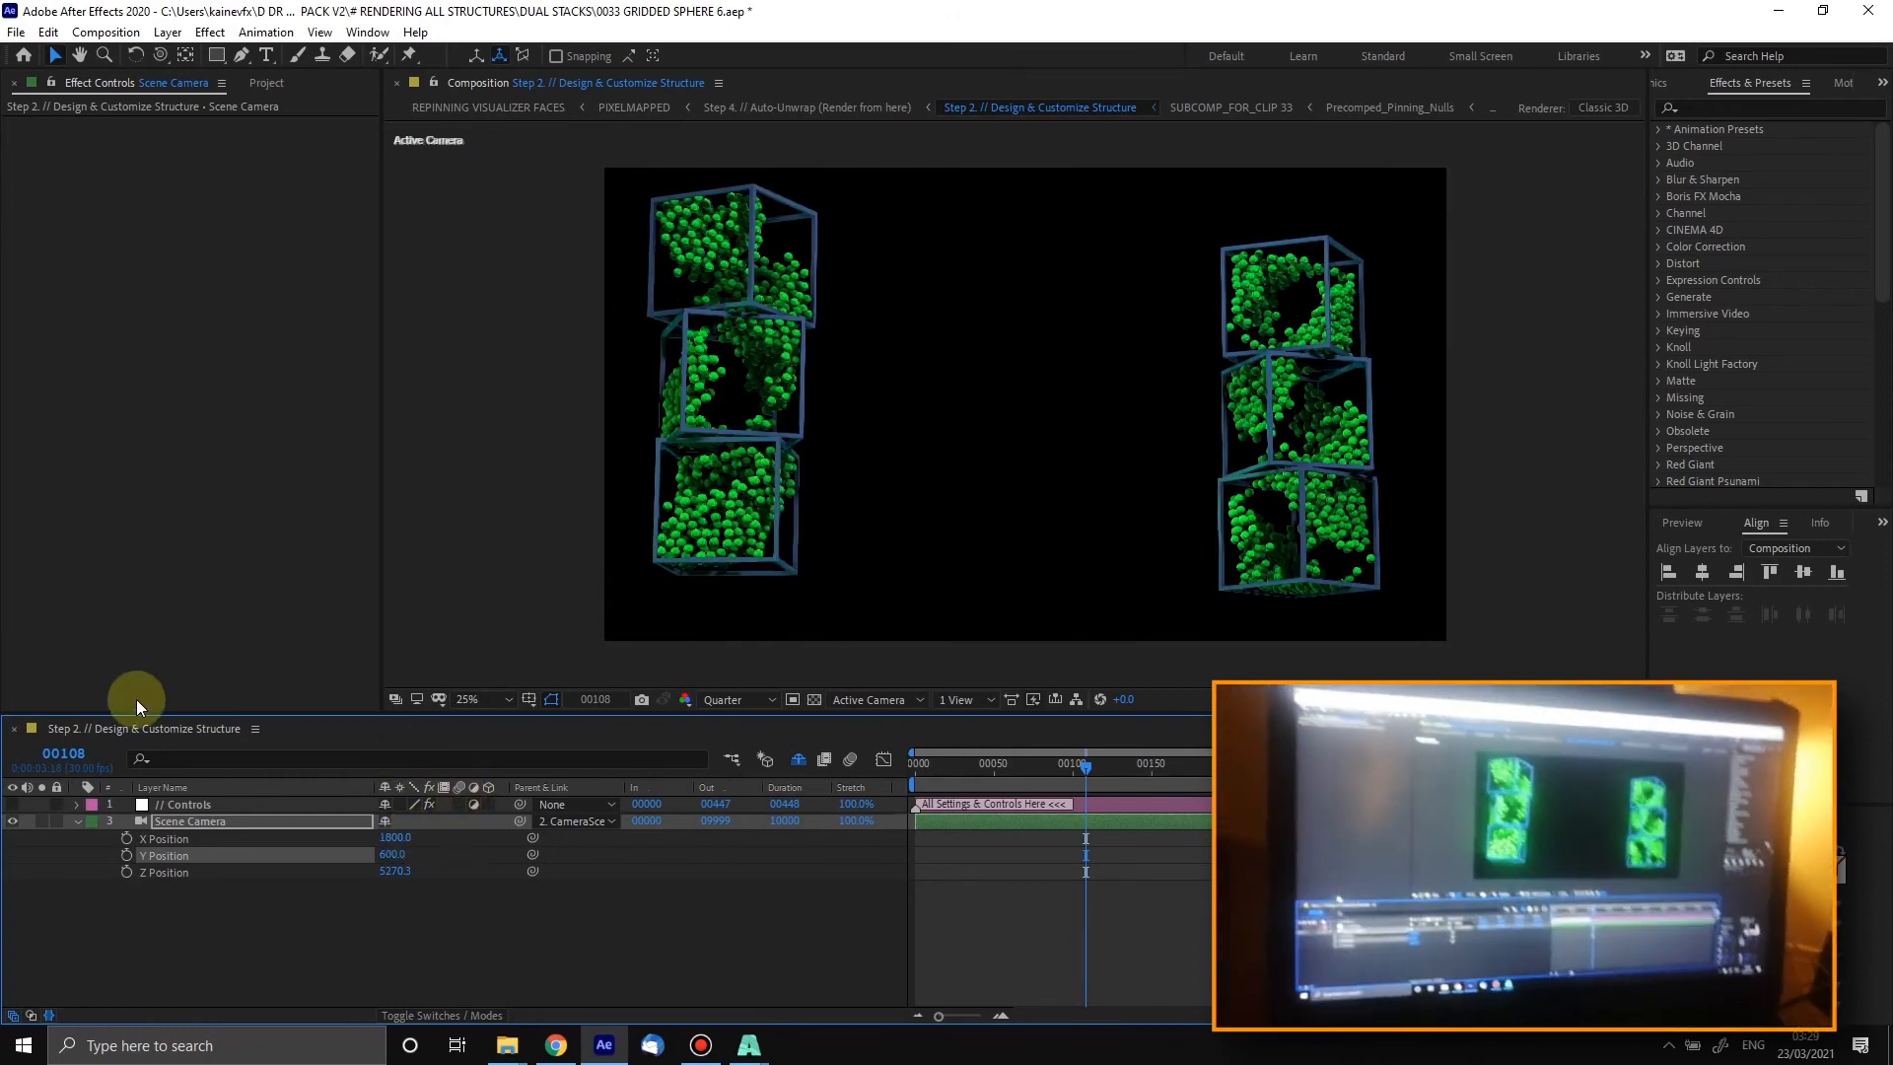
Step: Open the Step 4 Auto-Unwrap composition to view the unwrapped faces from the new camera angle, and return to the Step 2 composition
{"action": "left_click", "coordinate": [258, 83]}
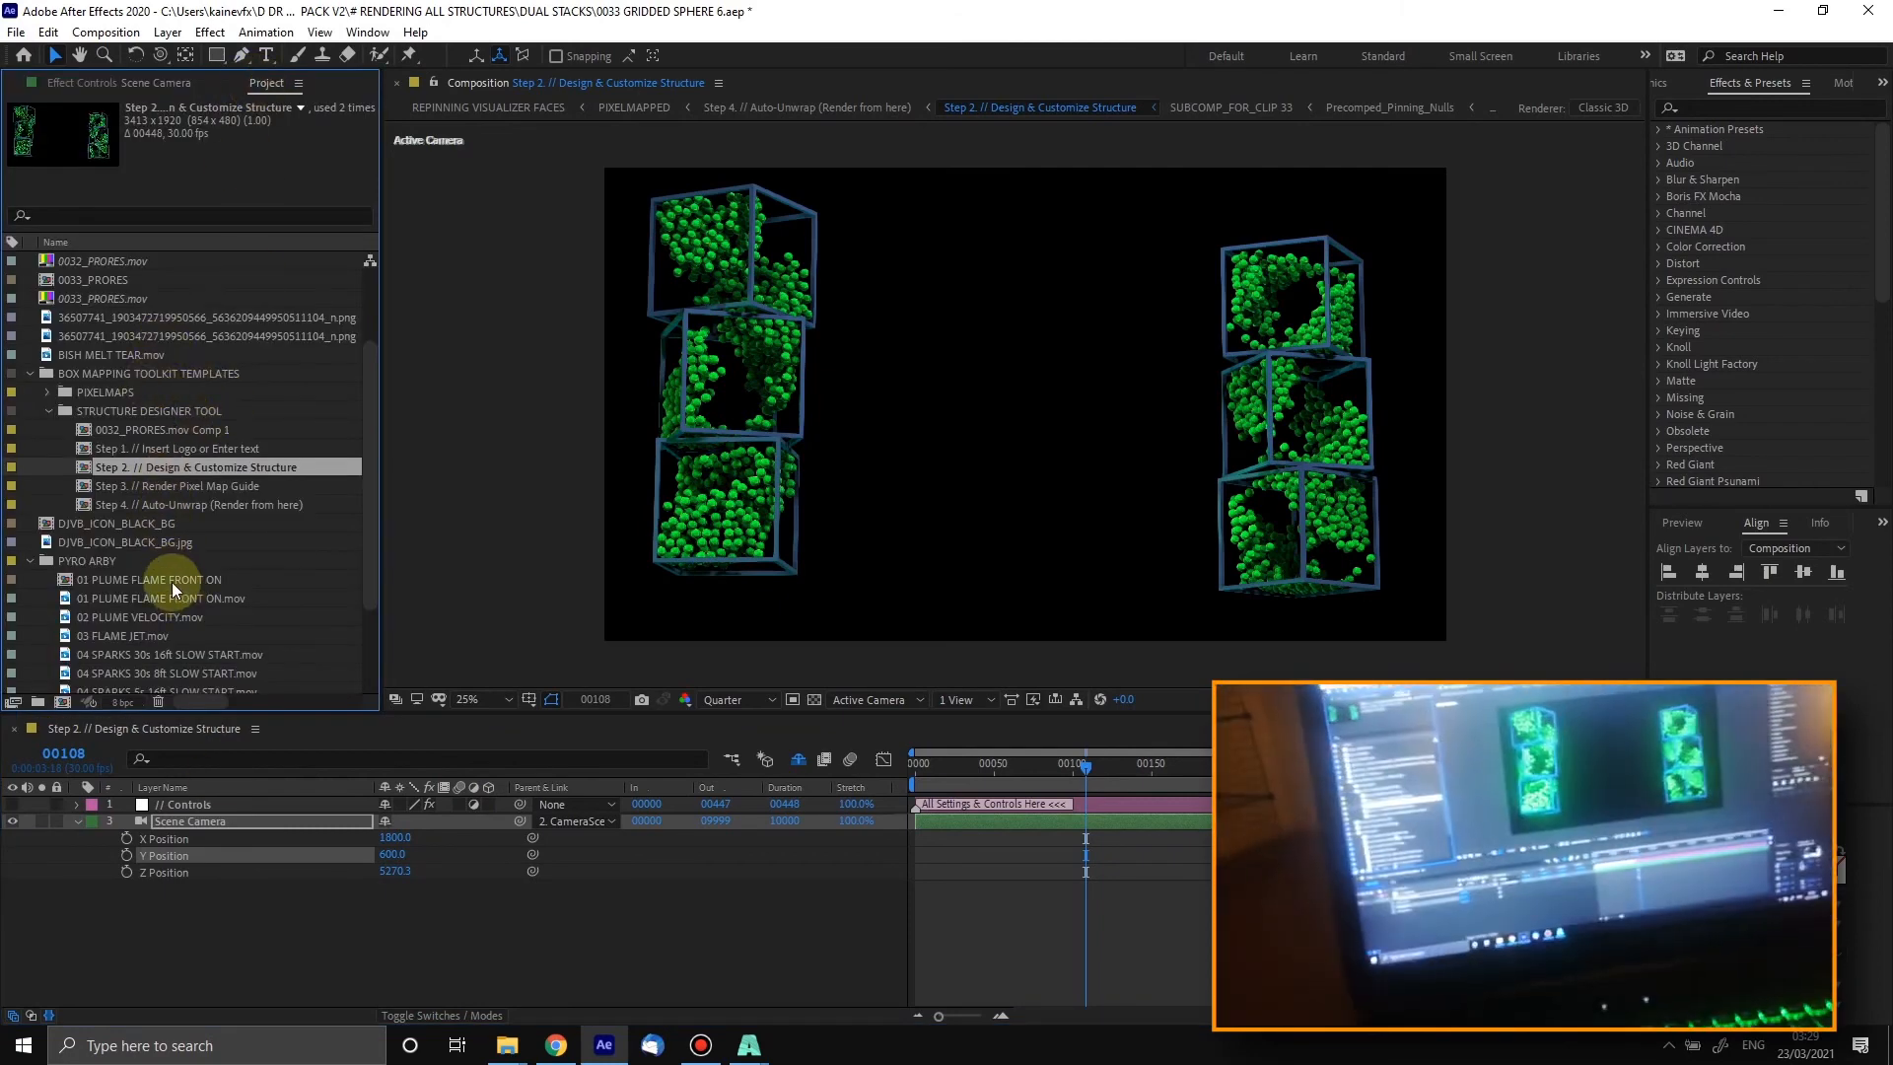
{"action": "left_click", "coordinate": [193, 507]}
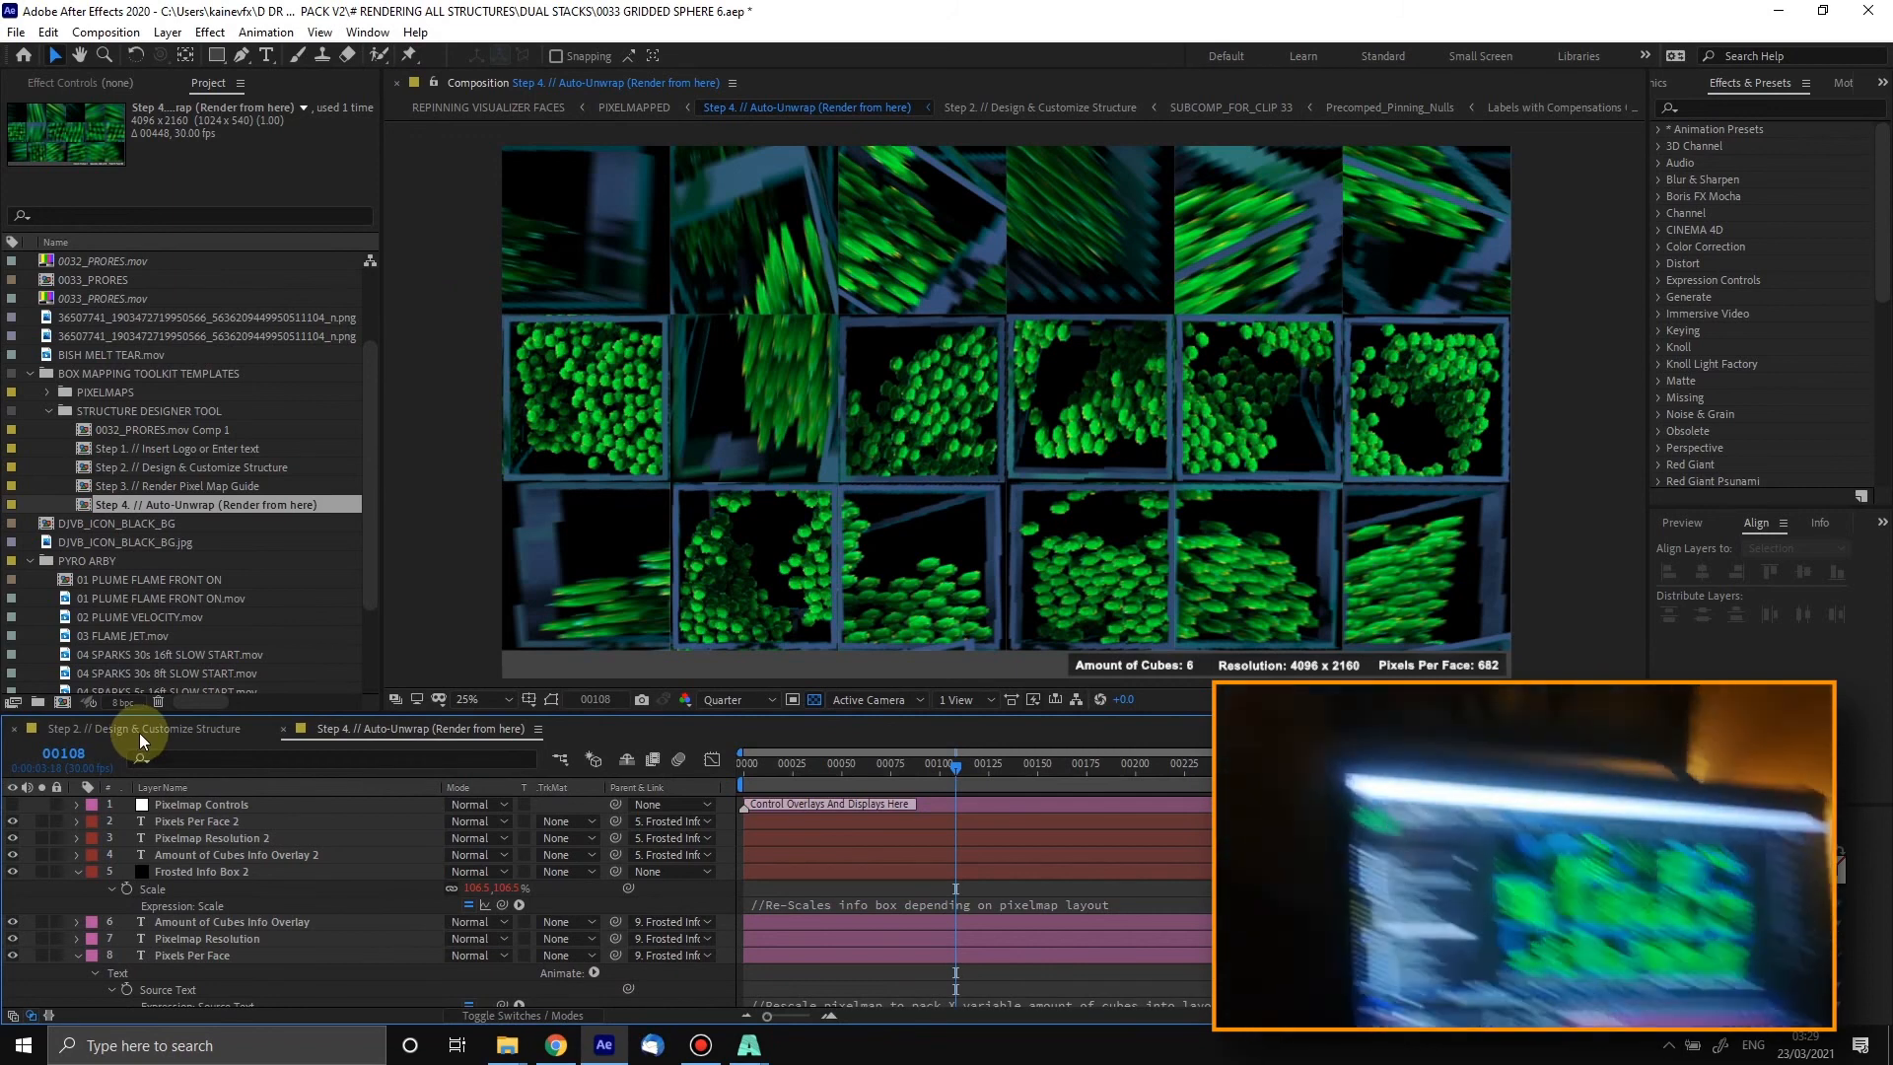
{"action": "left_click", "coordinate": [138, 729]}
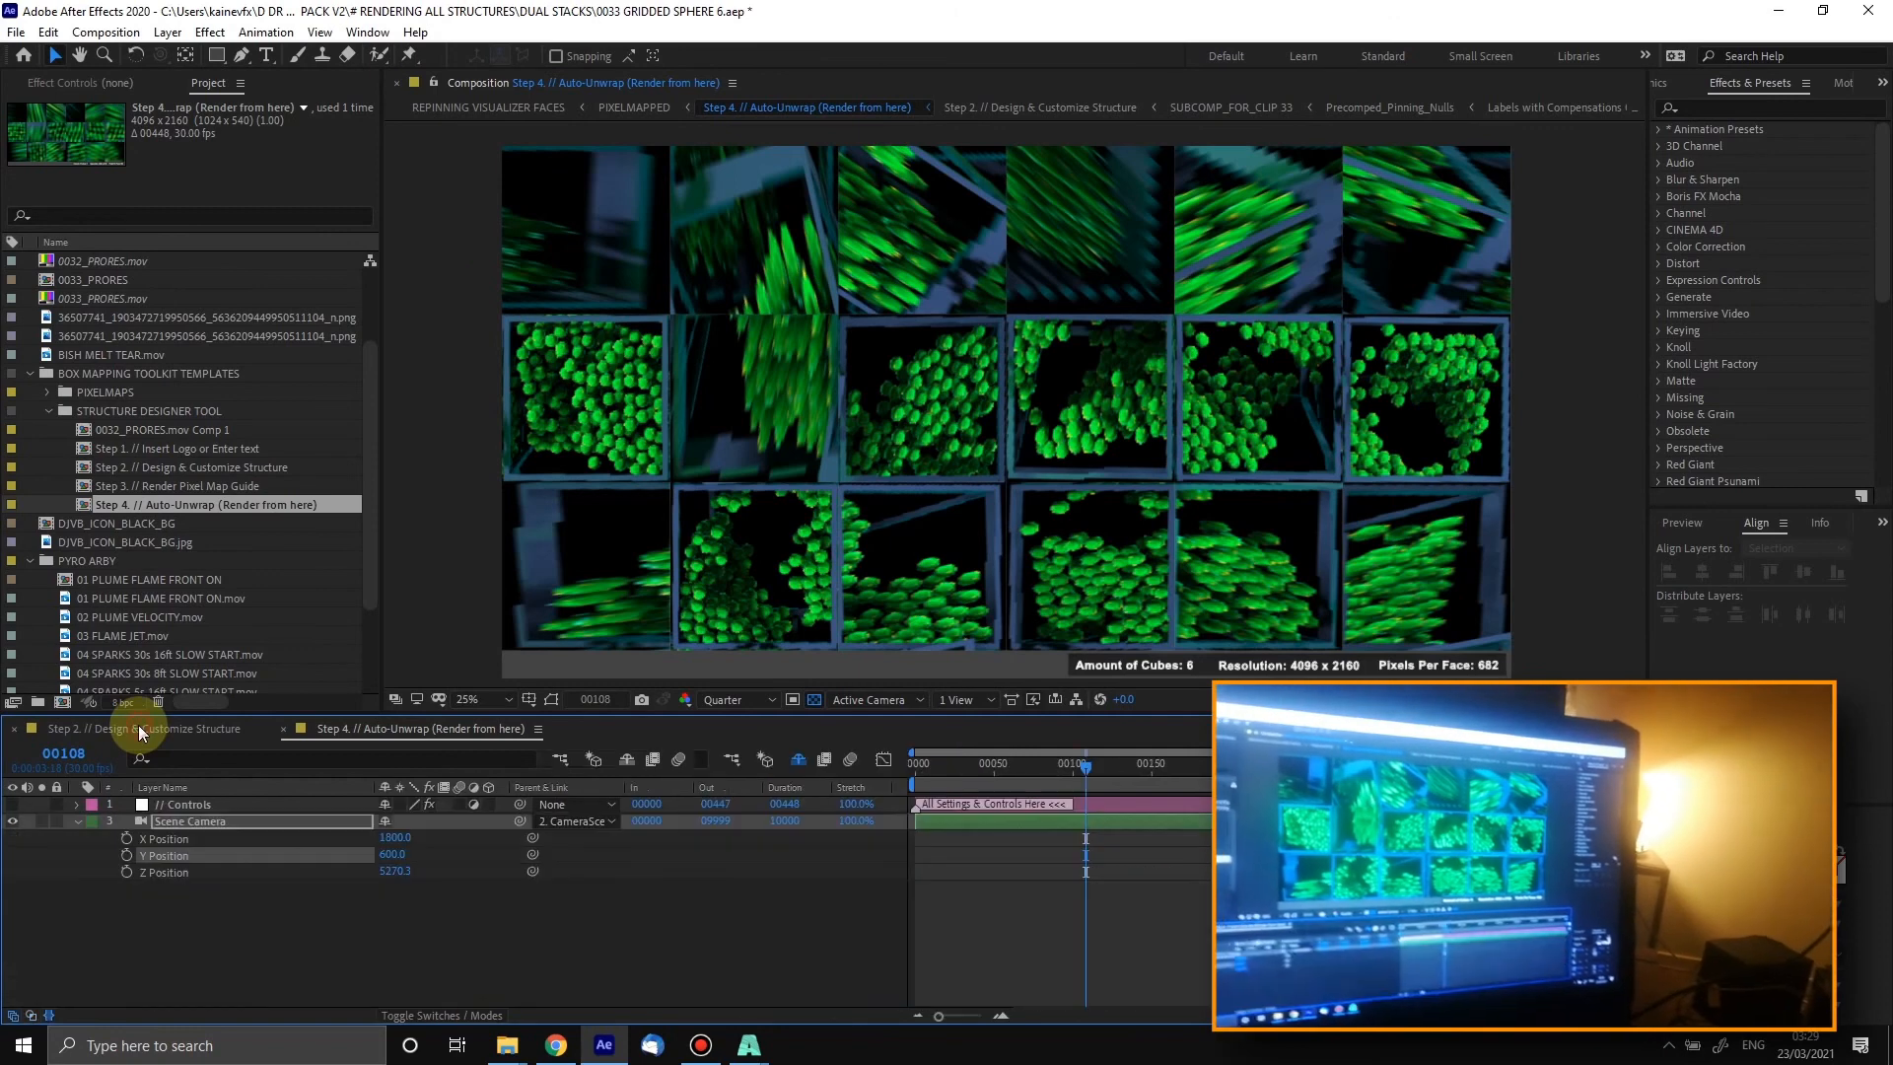
{"action": "left_click", "coordinate": [1240, 386]}
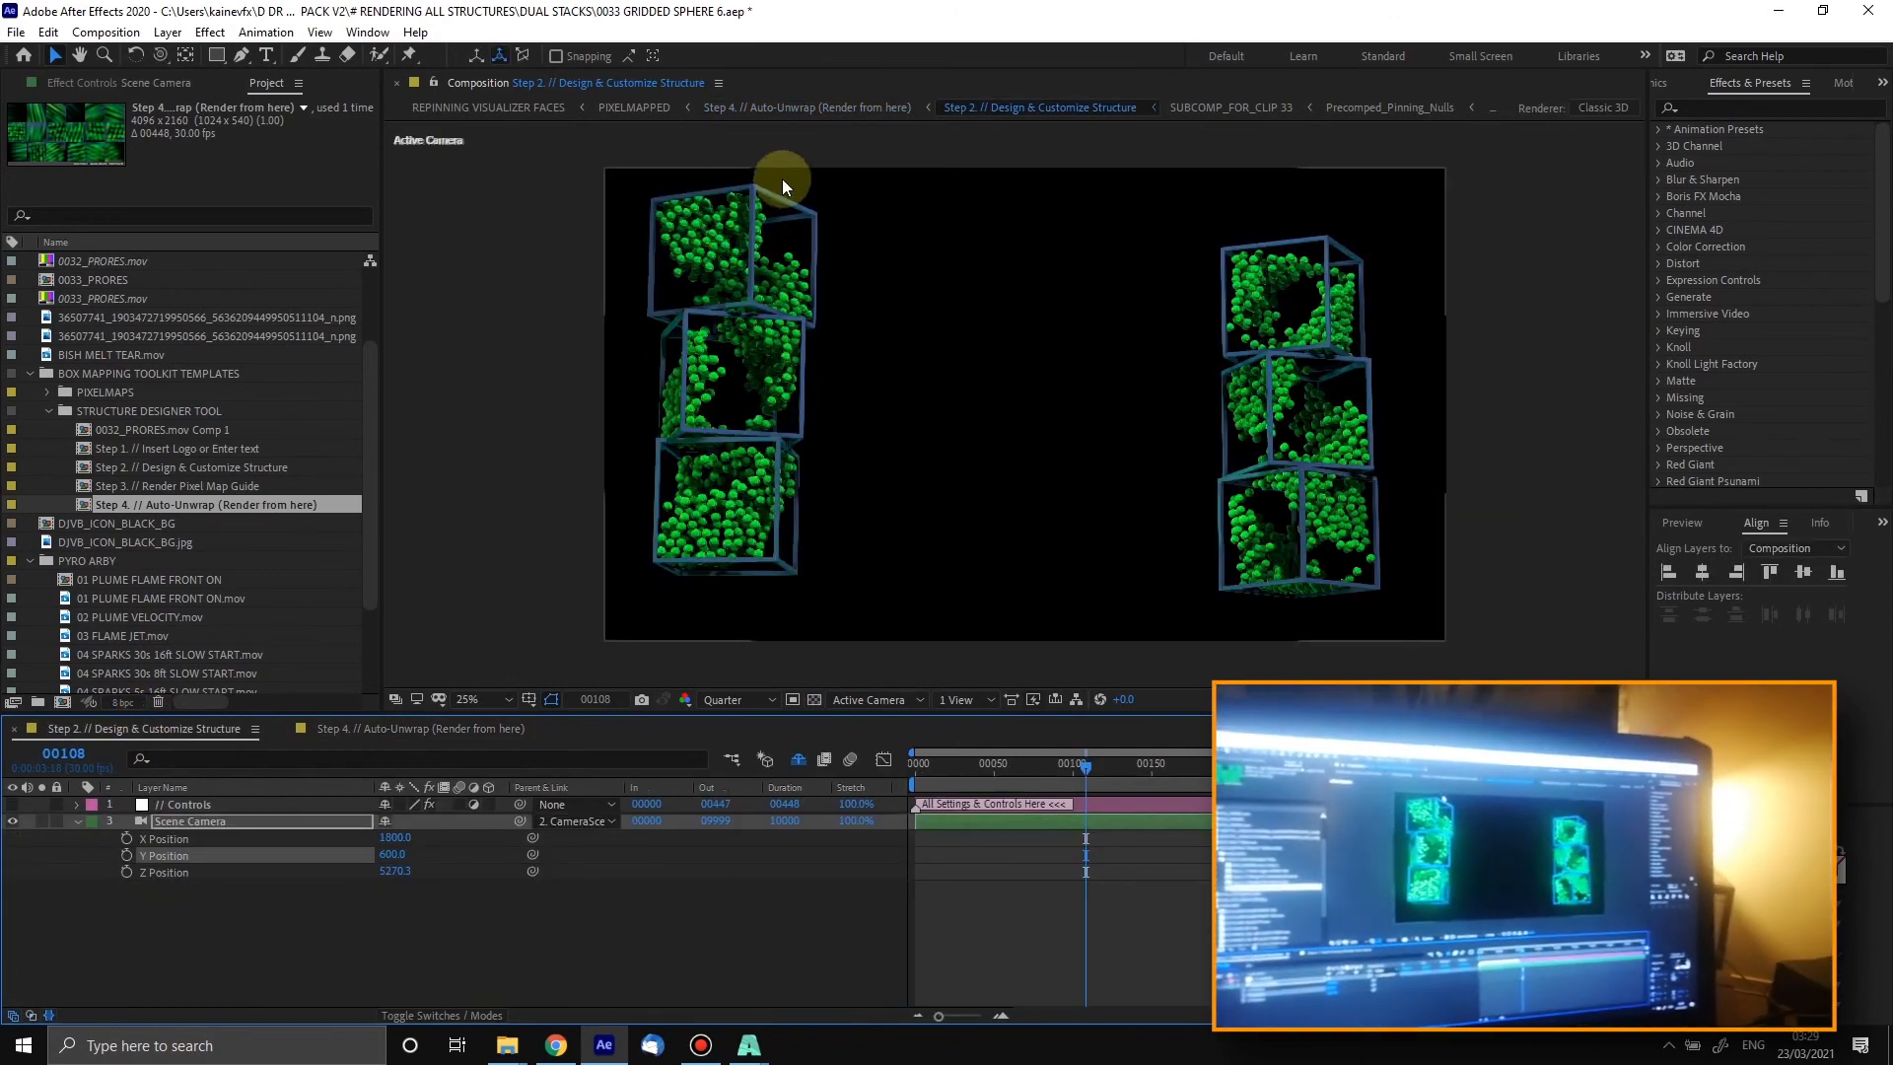
Step: Set the Controls layer's Guide Box Display Type to UVW Box, check the Step 4 Auto-Unwrap composition, and return to Step 2
{"action": "left_click", "coordinate": [230, 805]}
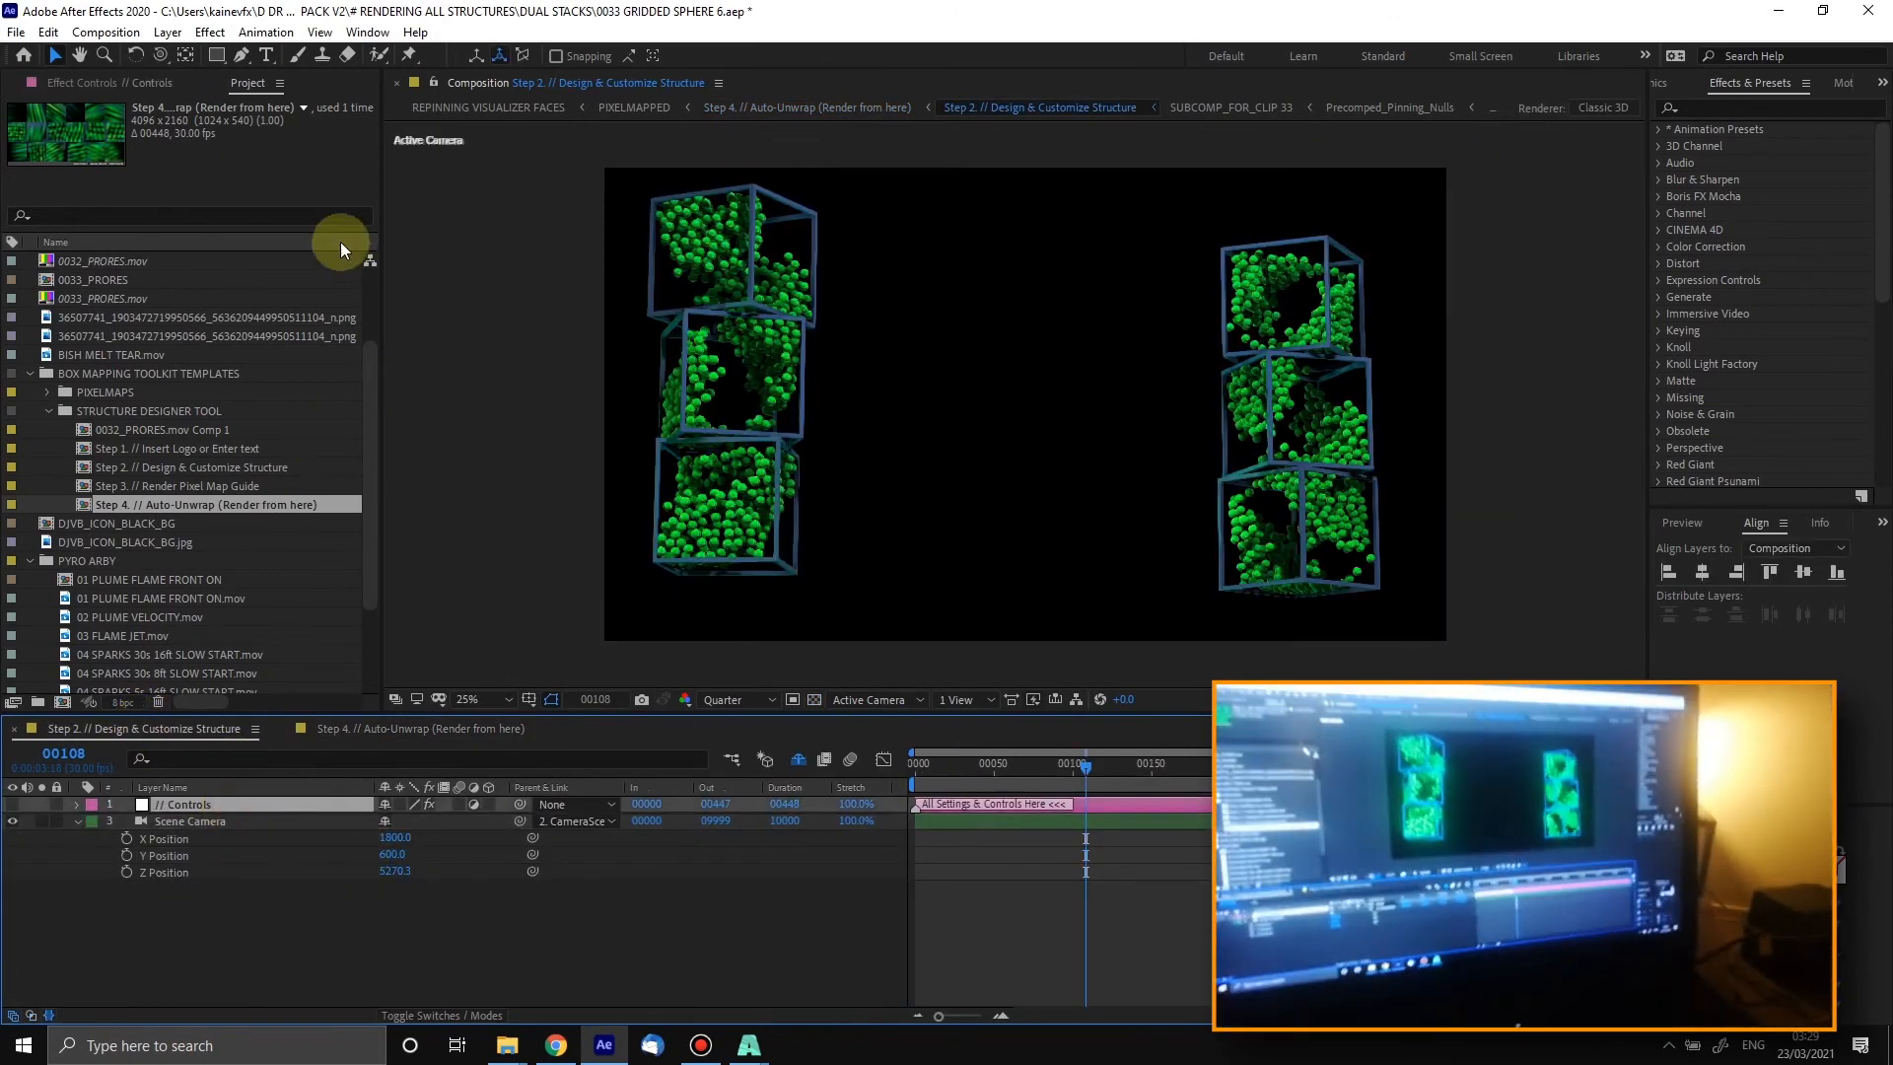
{"action": "left_click", "coordinate": [142, 82]}
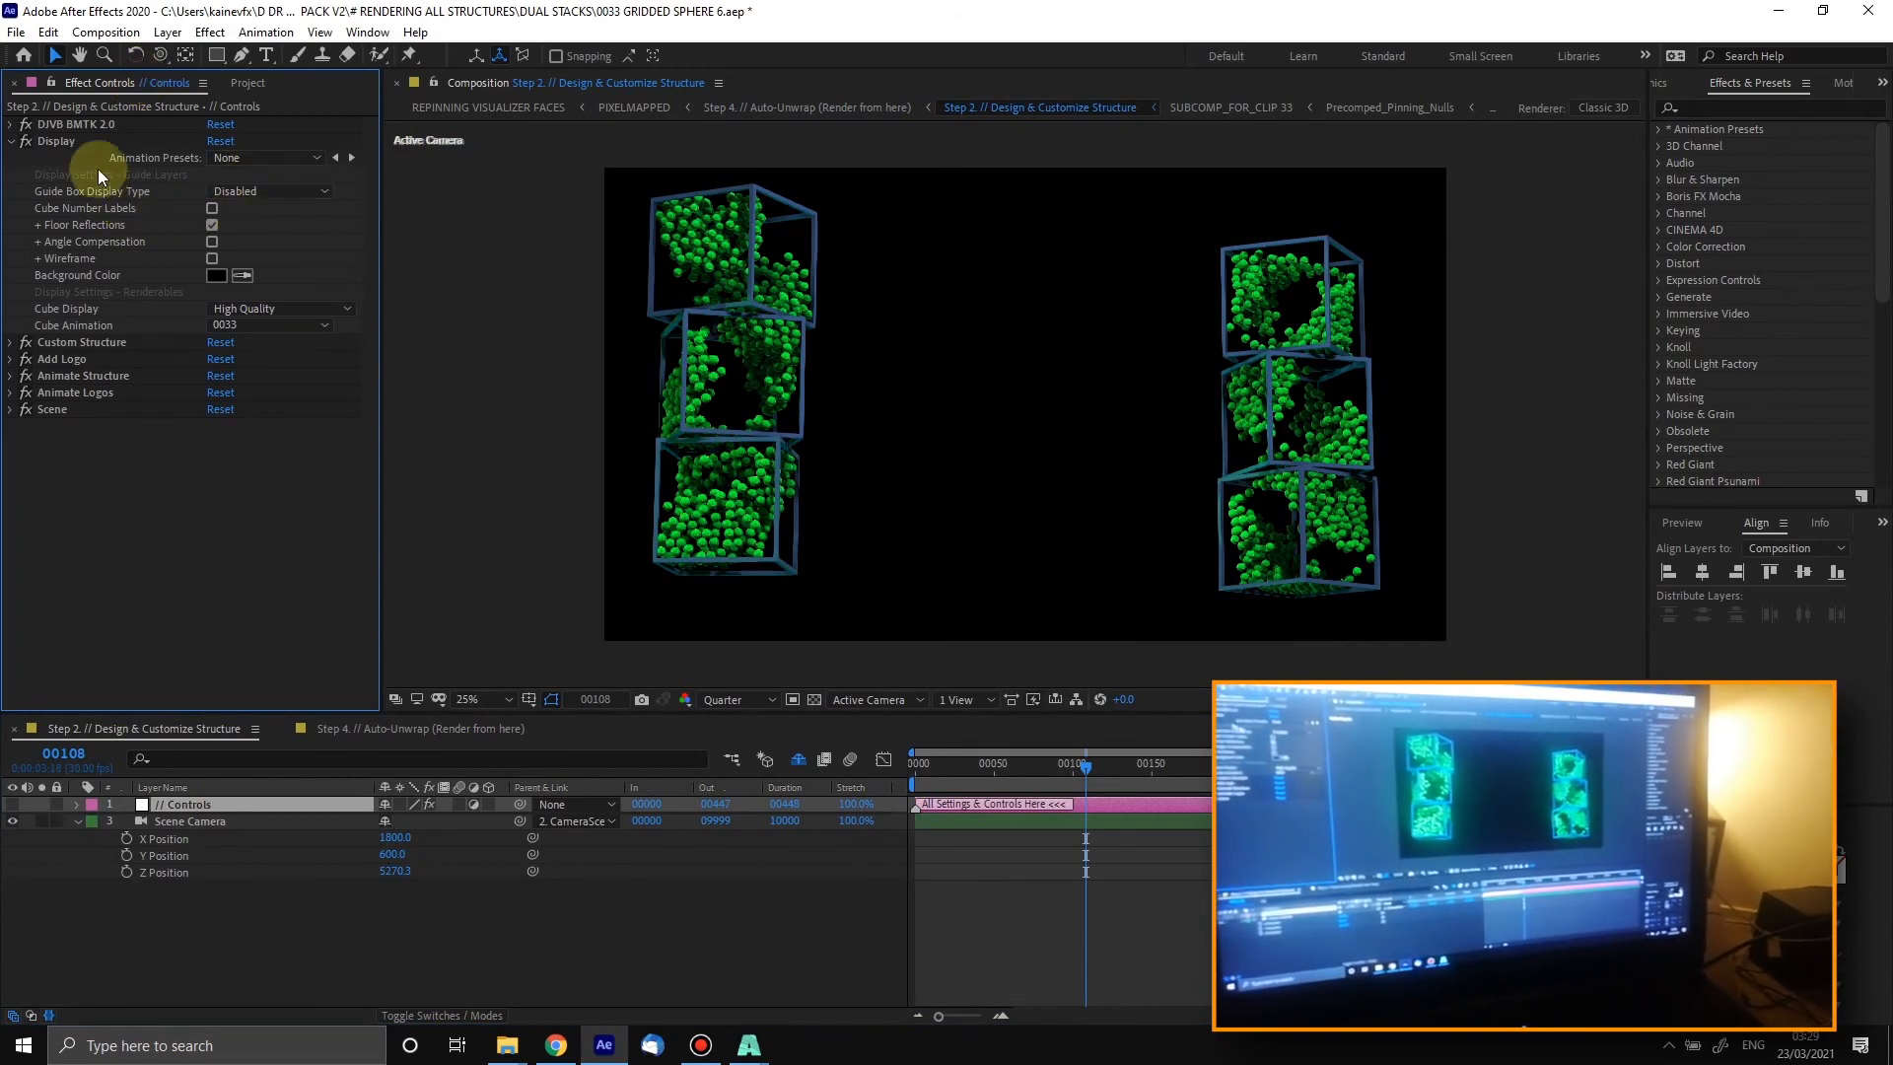
{"action": "left_click", "coordinate": [254, 191]}
{"action": "left_click", "coordinate": [257, 210]}
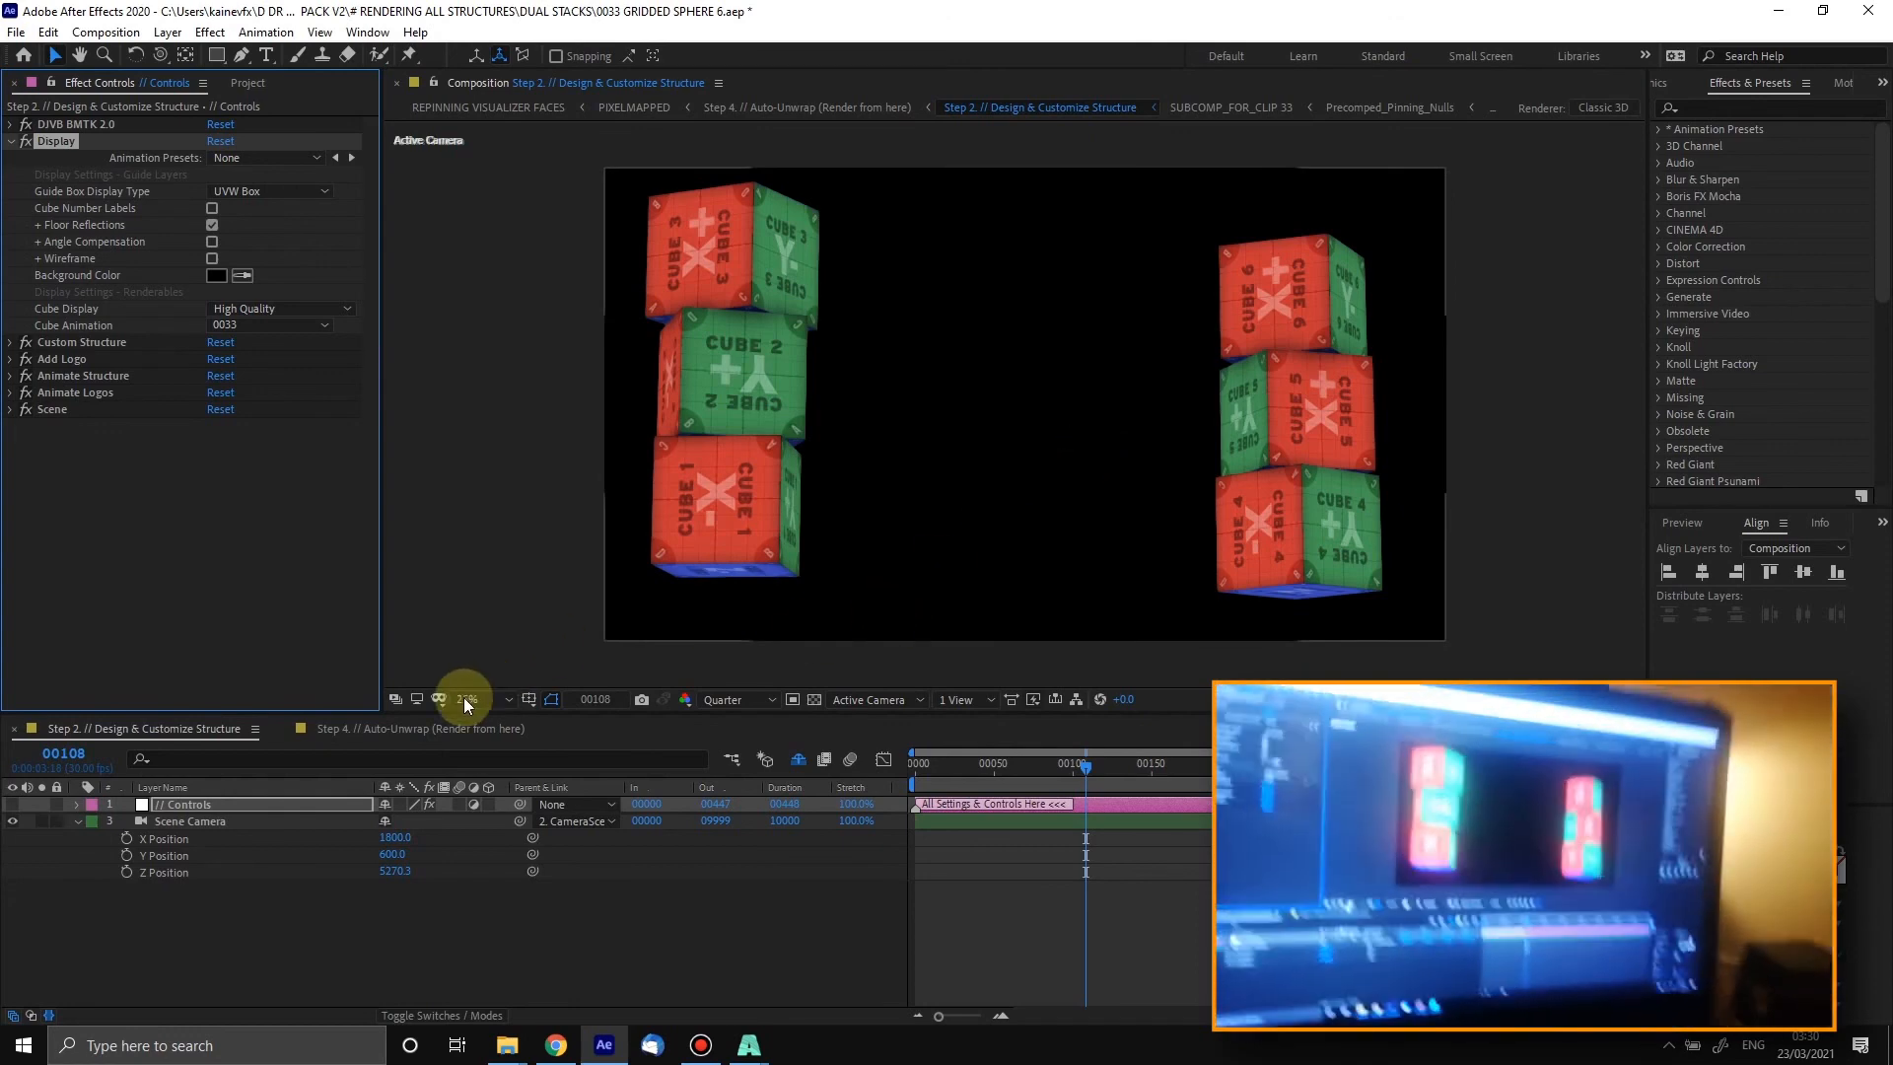
{"action": "left_click", "coordinate": [408, 728]}
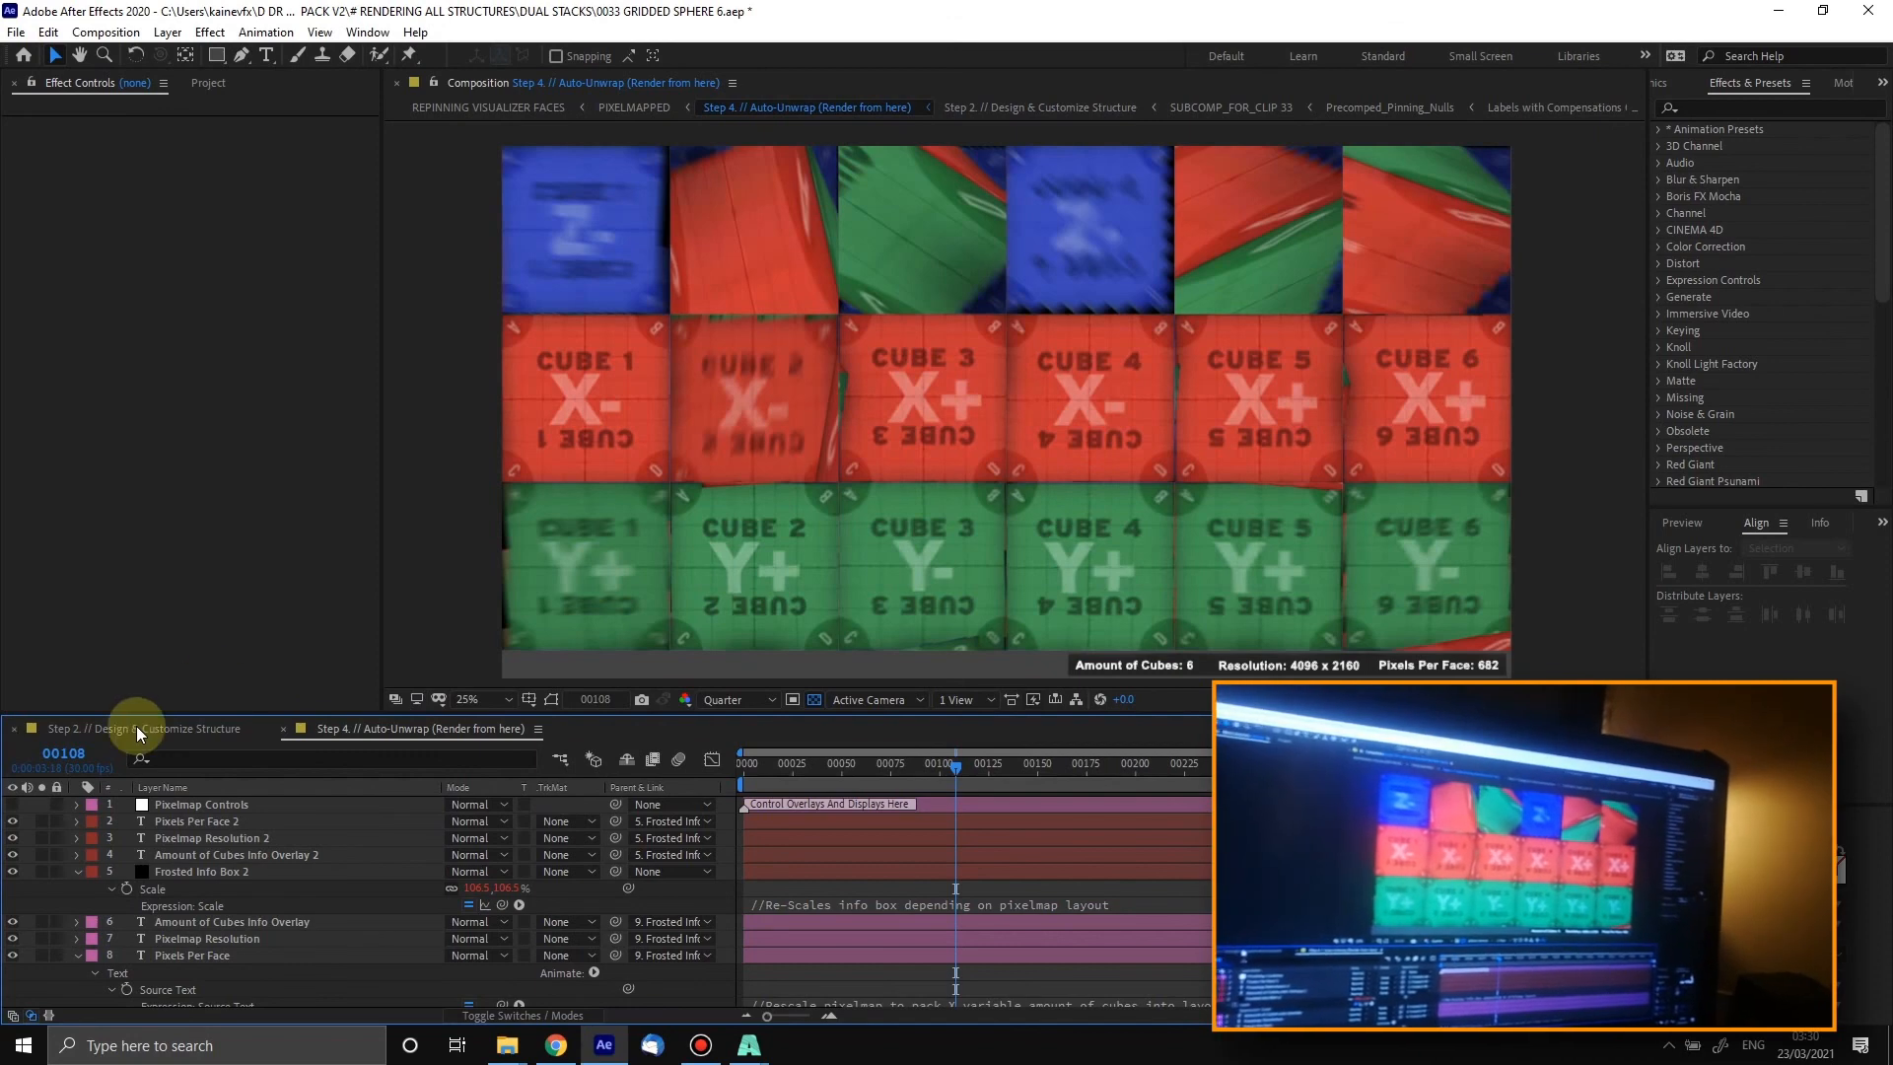
{"action": "left_click", "coordinate": [136, 728]}
Step: Set the Guide Box Display Type to Disabled and view the Step 4 Auto-Unwrap composition
{"action": "left_click", "coordinate": [221, 193]}
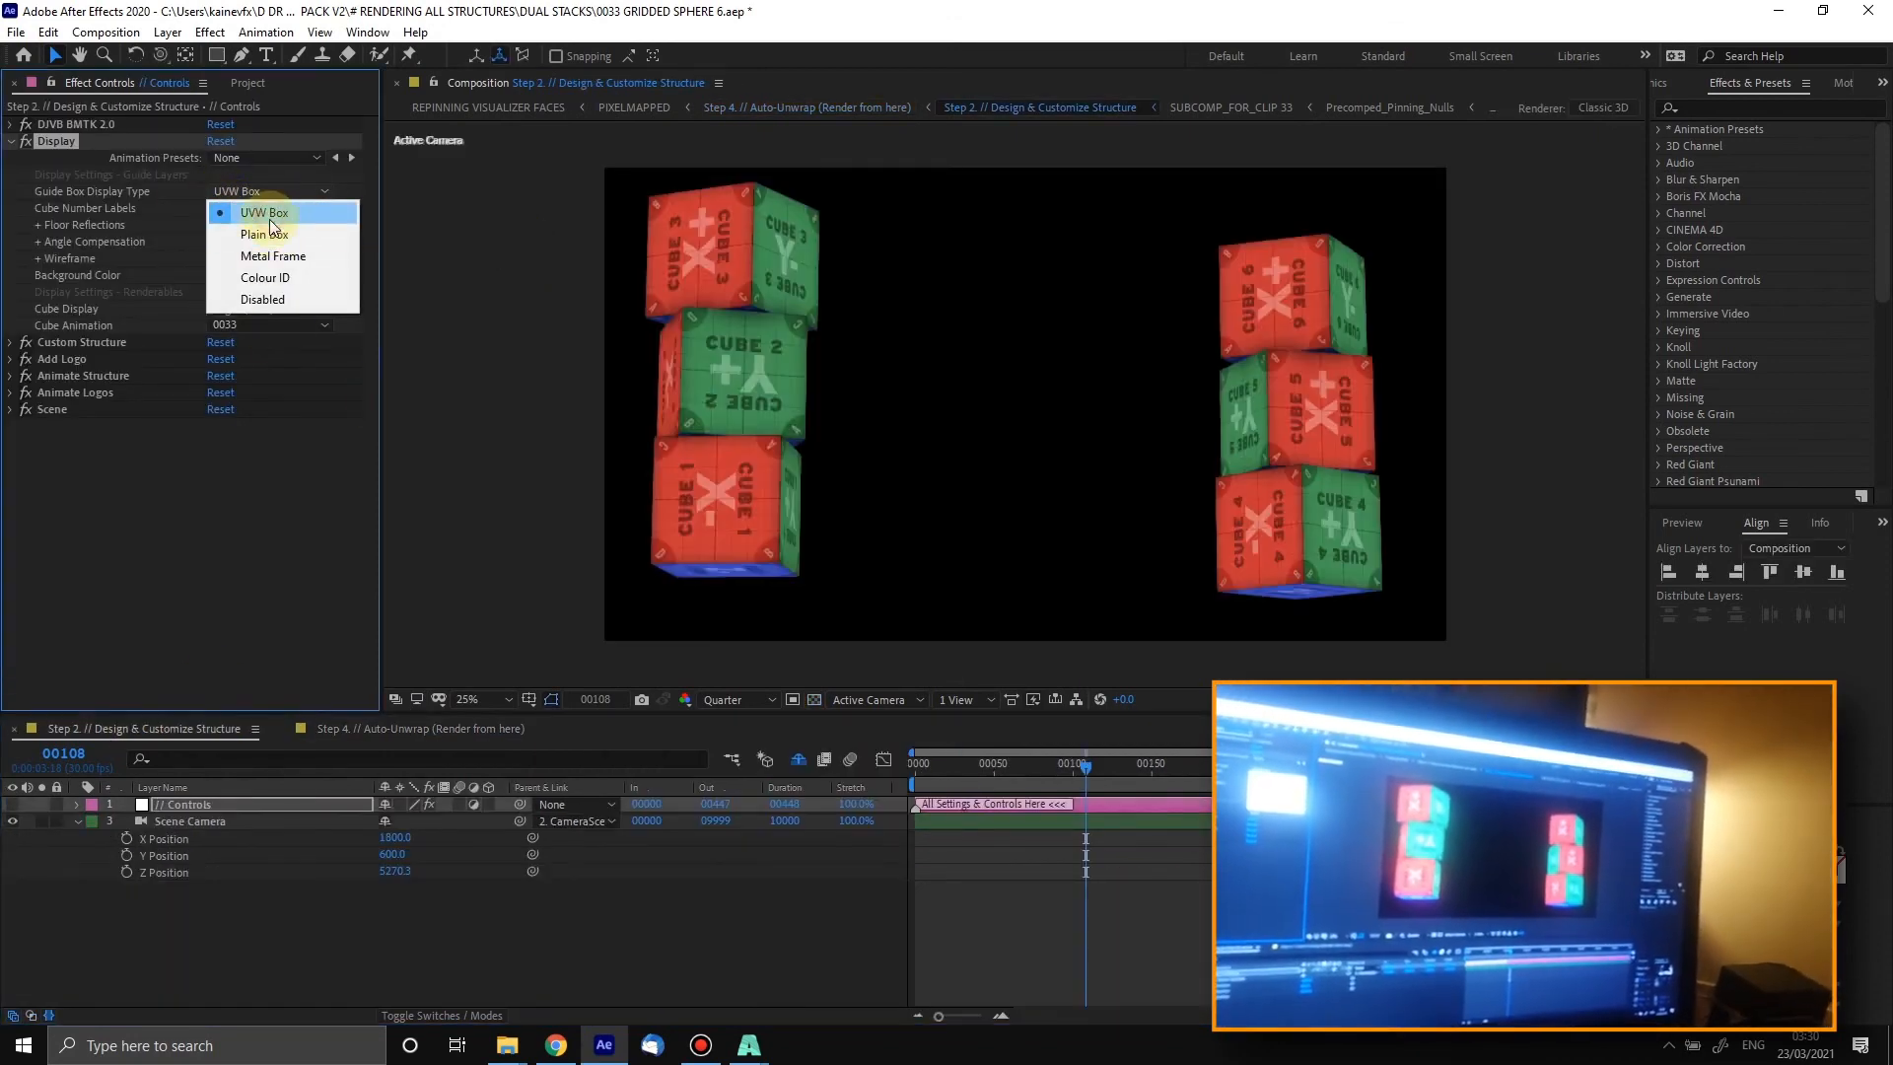
{"action": "left_click", "coordinate": [259, 299]}
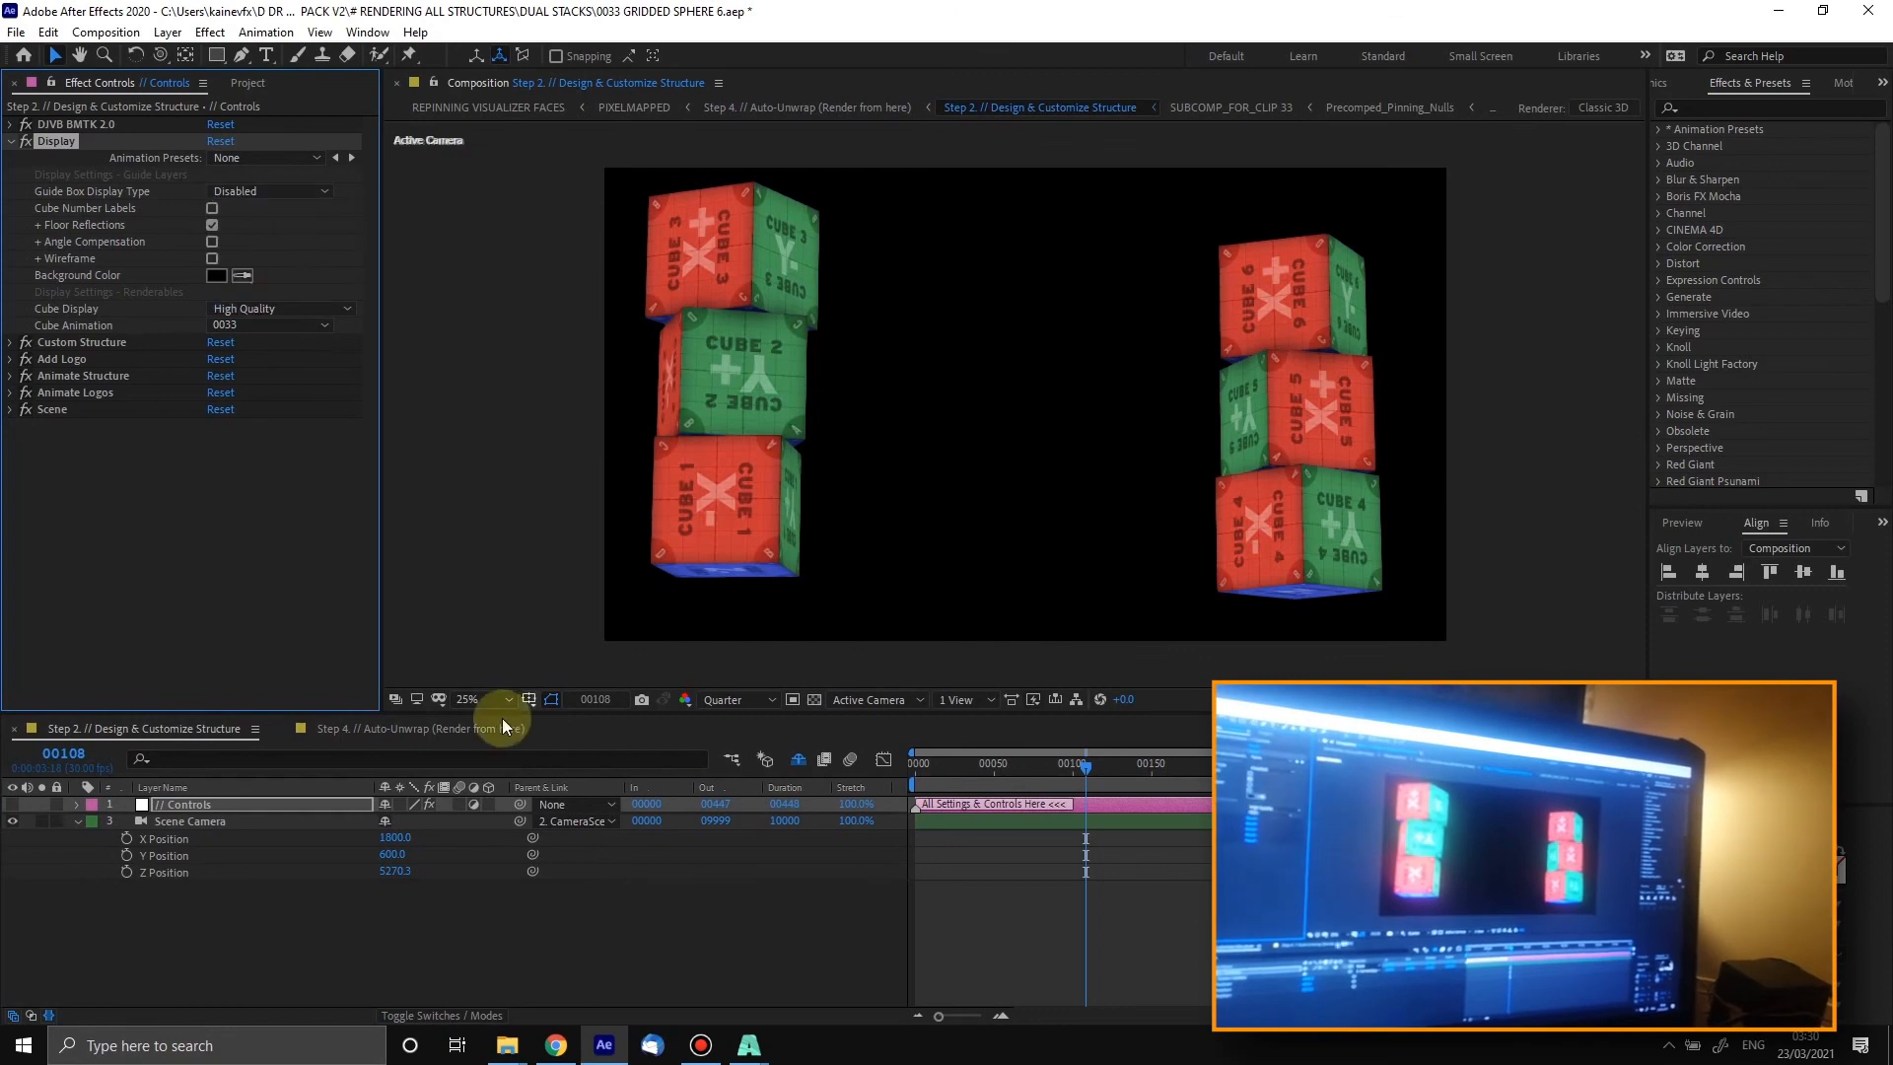
{"action": "left_click", "coordinate": [432, 728]}
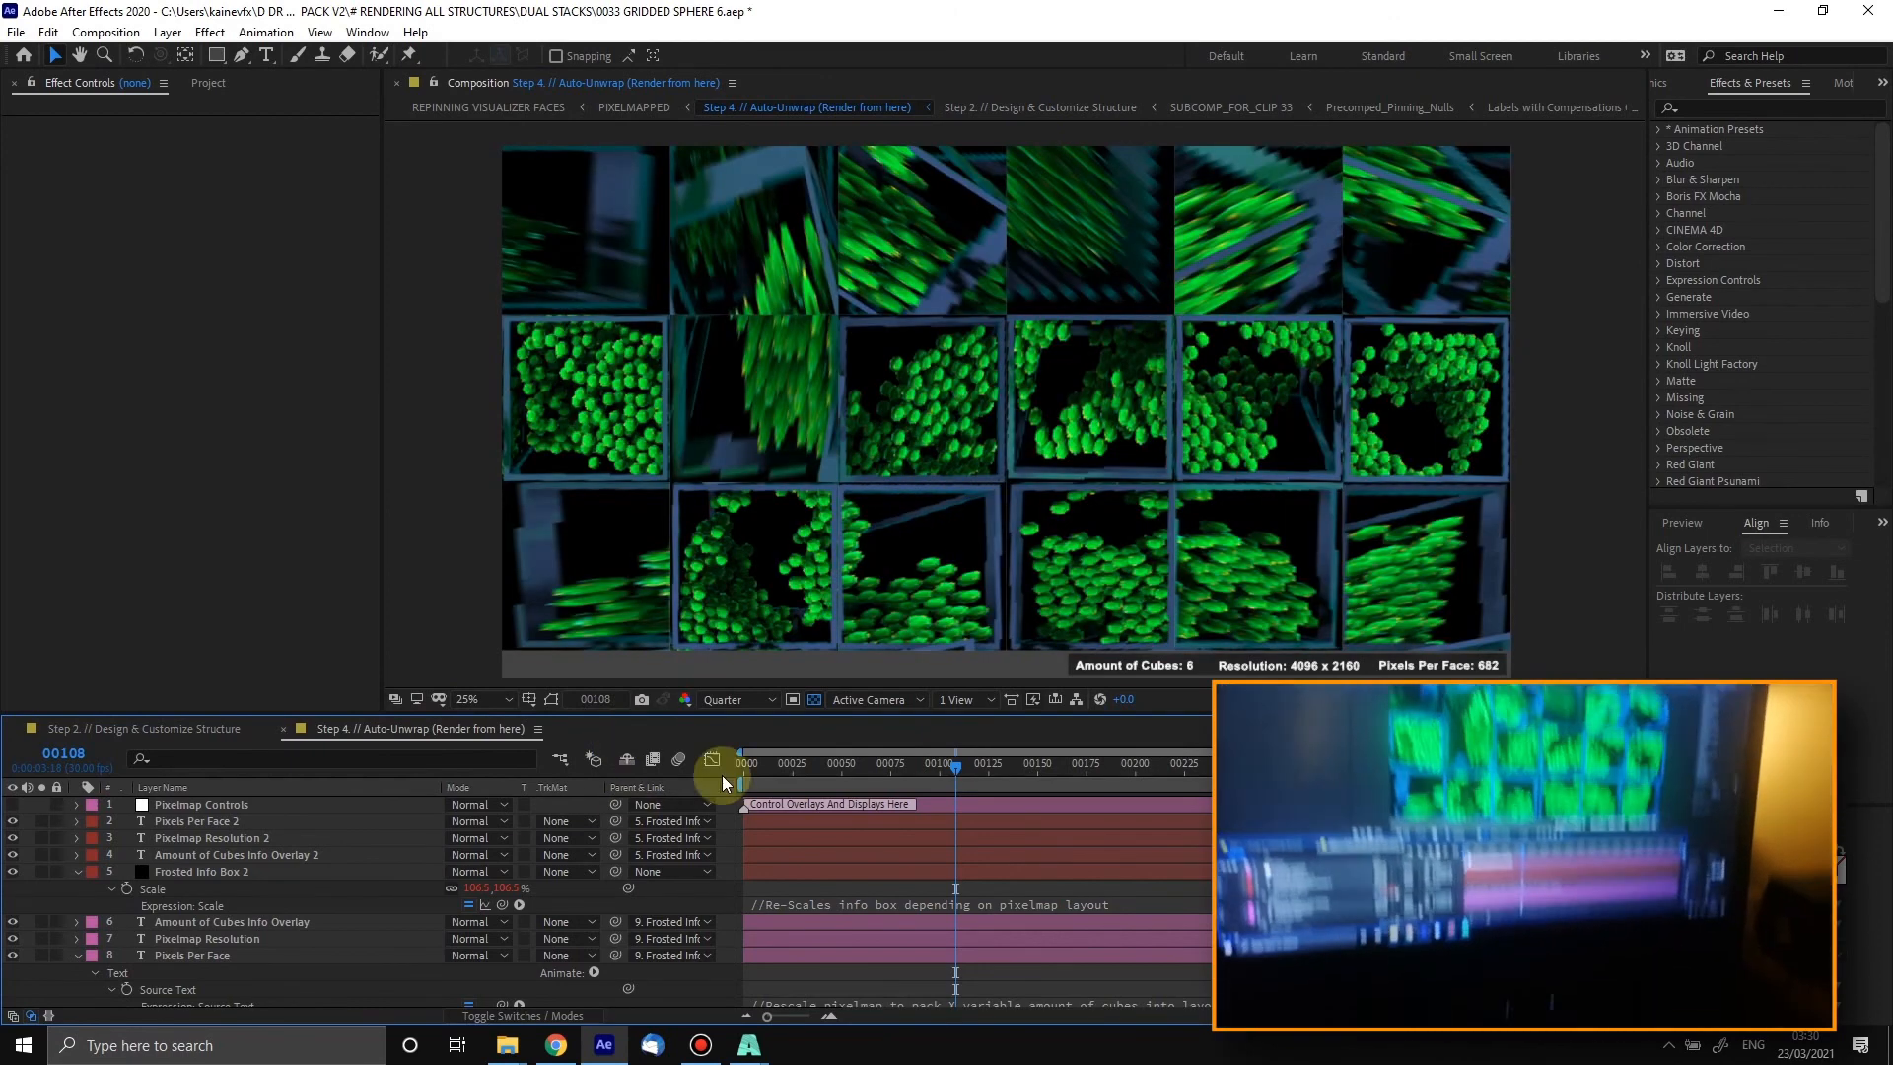
Step: Switch to Resolume Arena and play the V2 PRO ALTERNATE ANGLE clip on layer 3, column 14
{"action": "left_click", "coordinate": [750, 1043]}
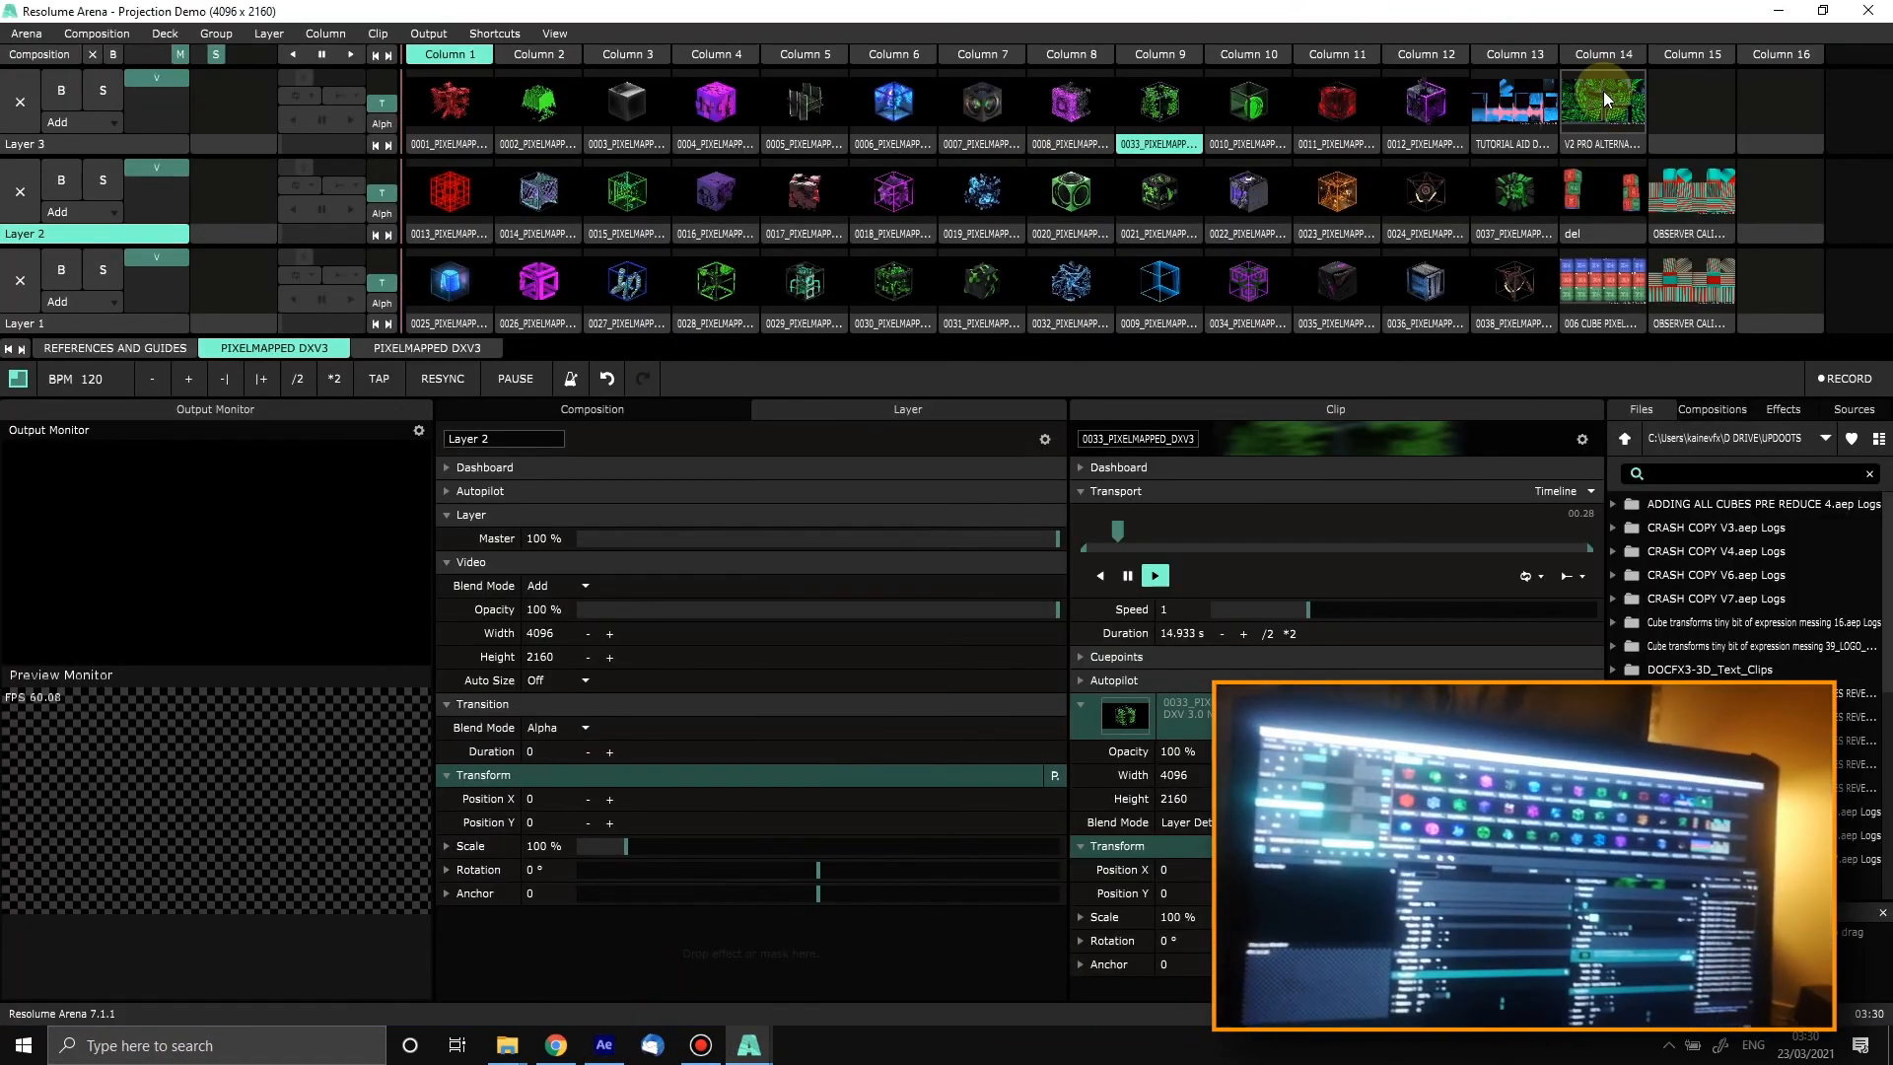
{"action": "left_click", "coordinate": [1607, 99]}
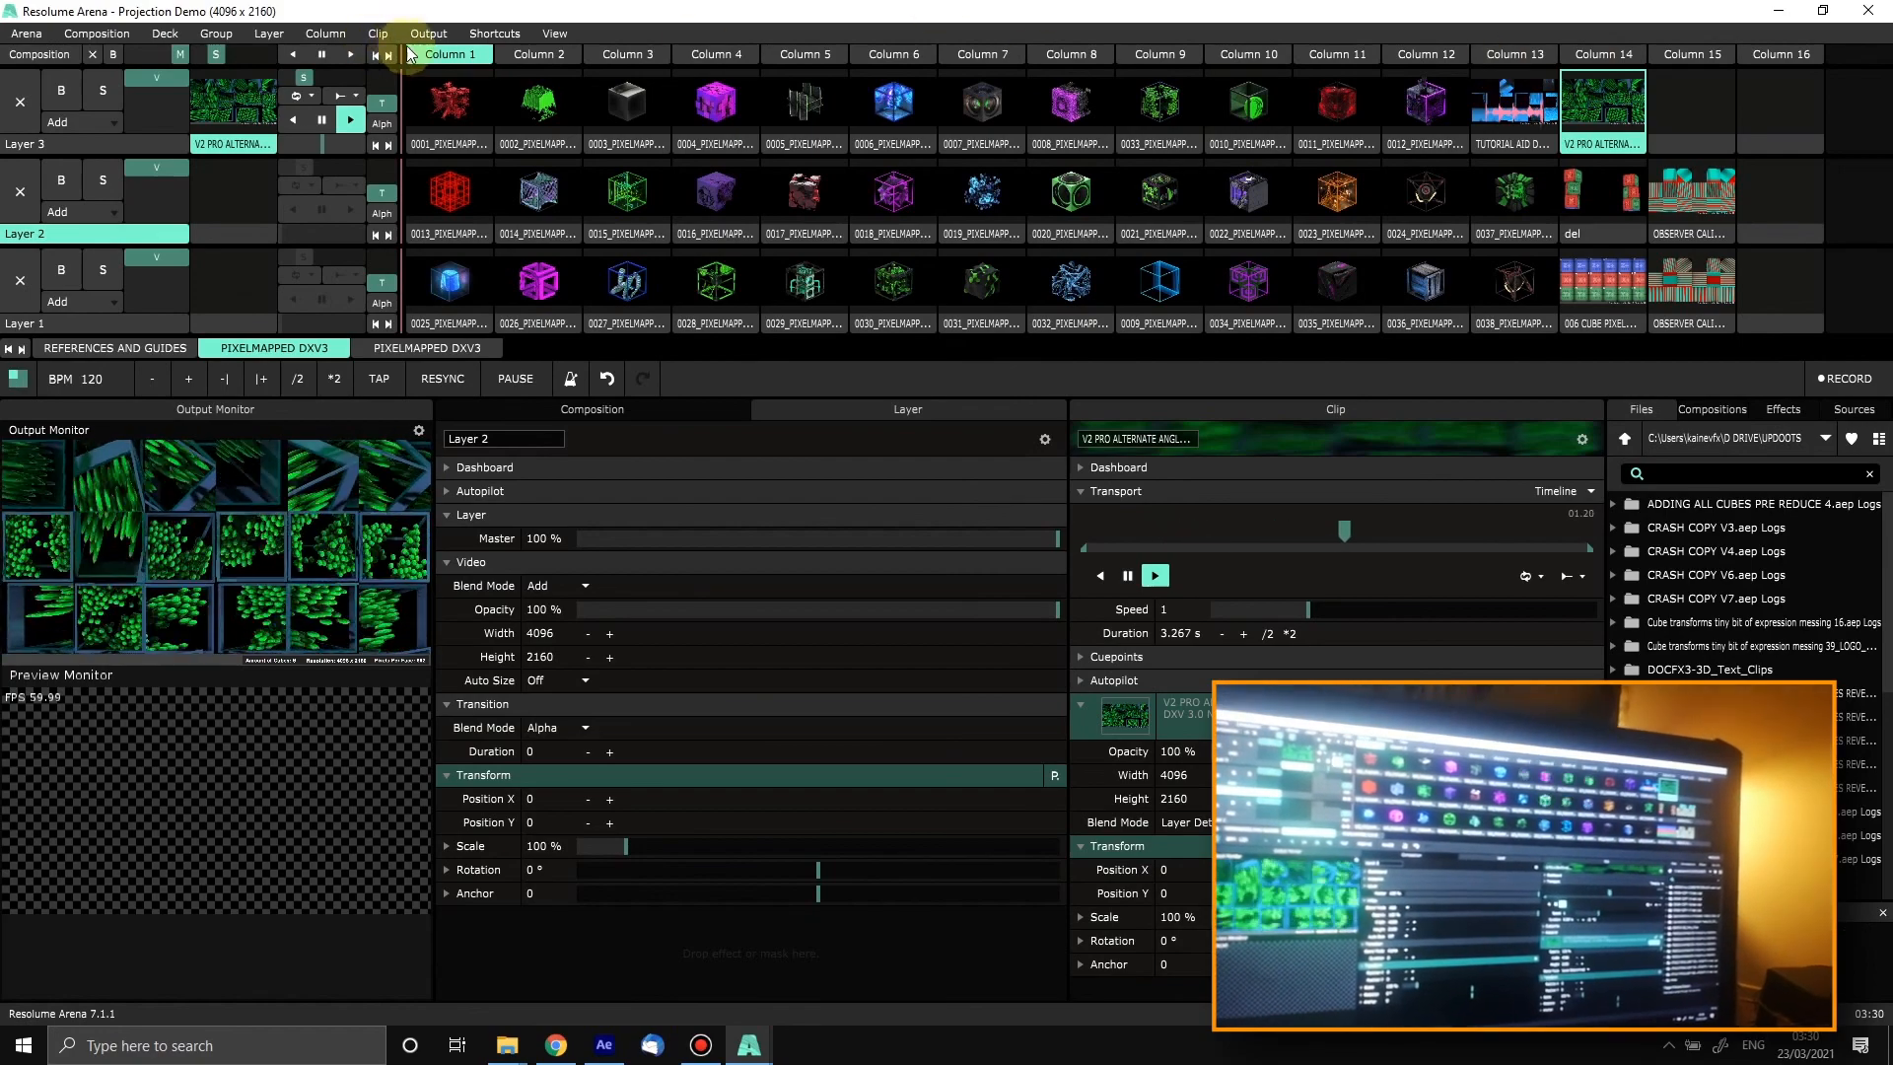